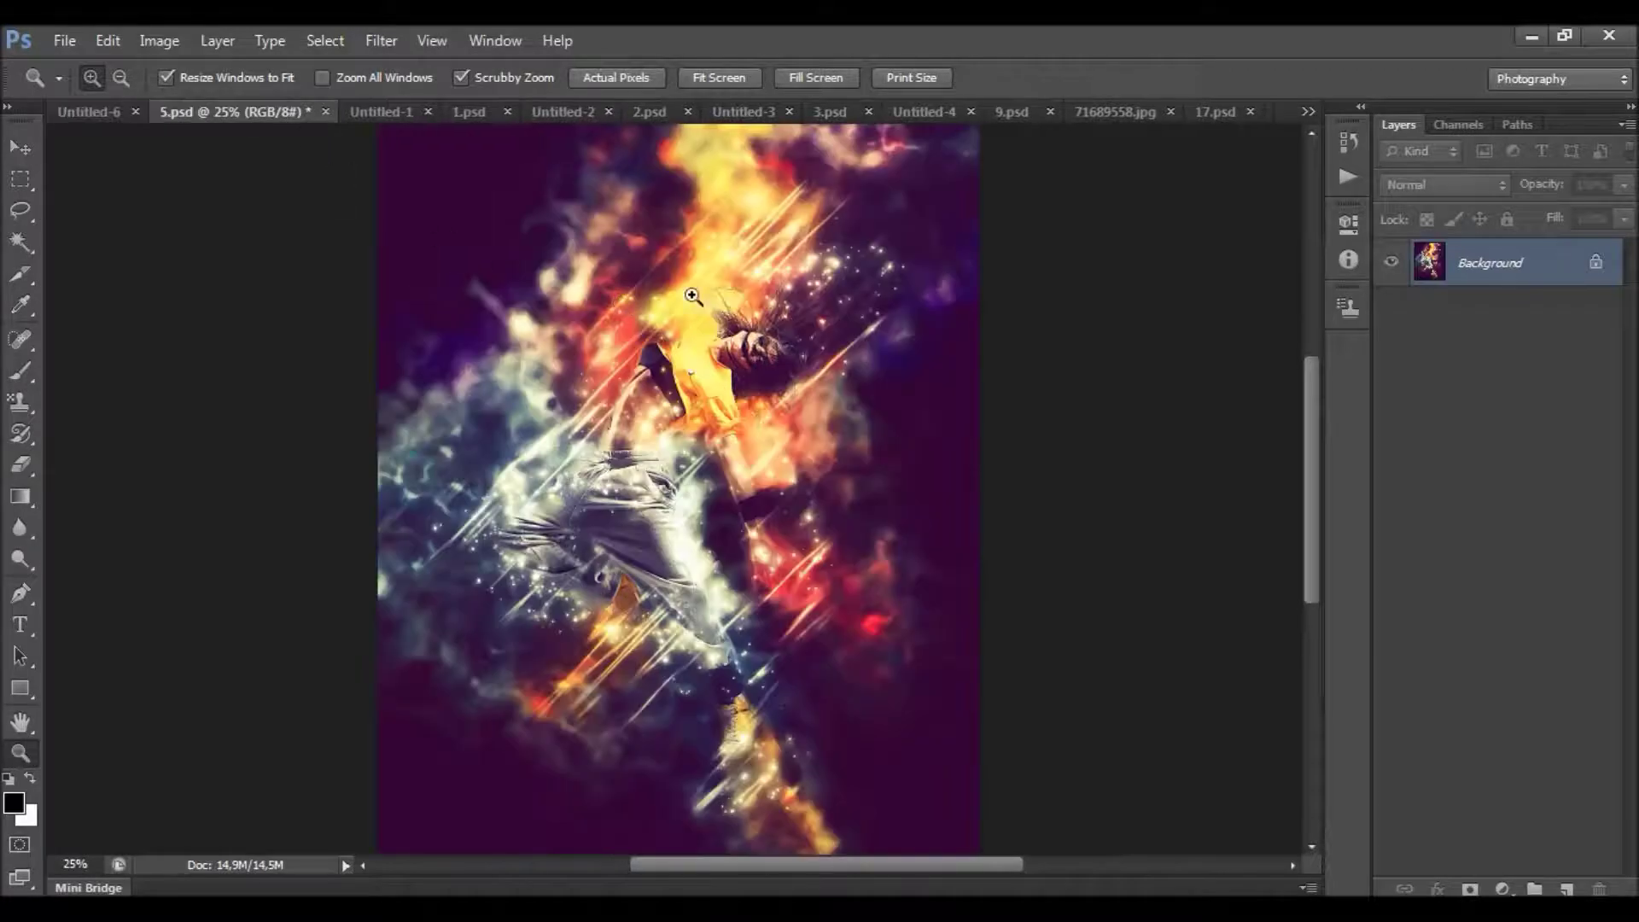
Examine the open sample photos and their fantasy-effect versions one after another, from 5.psd through 15.psd.
{"action": "scroll", "coordinate": [777, 274], "scroll_direction": "down", "scroll_amount": 1}
{"action": "scroll", "coordinate": [777, 273], "scroll_direction": "up", "scroll_amount": 1}
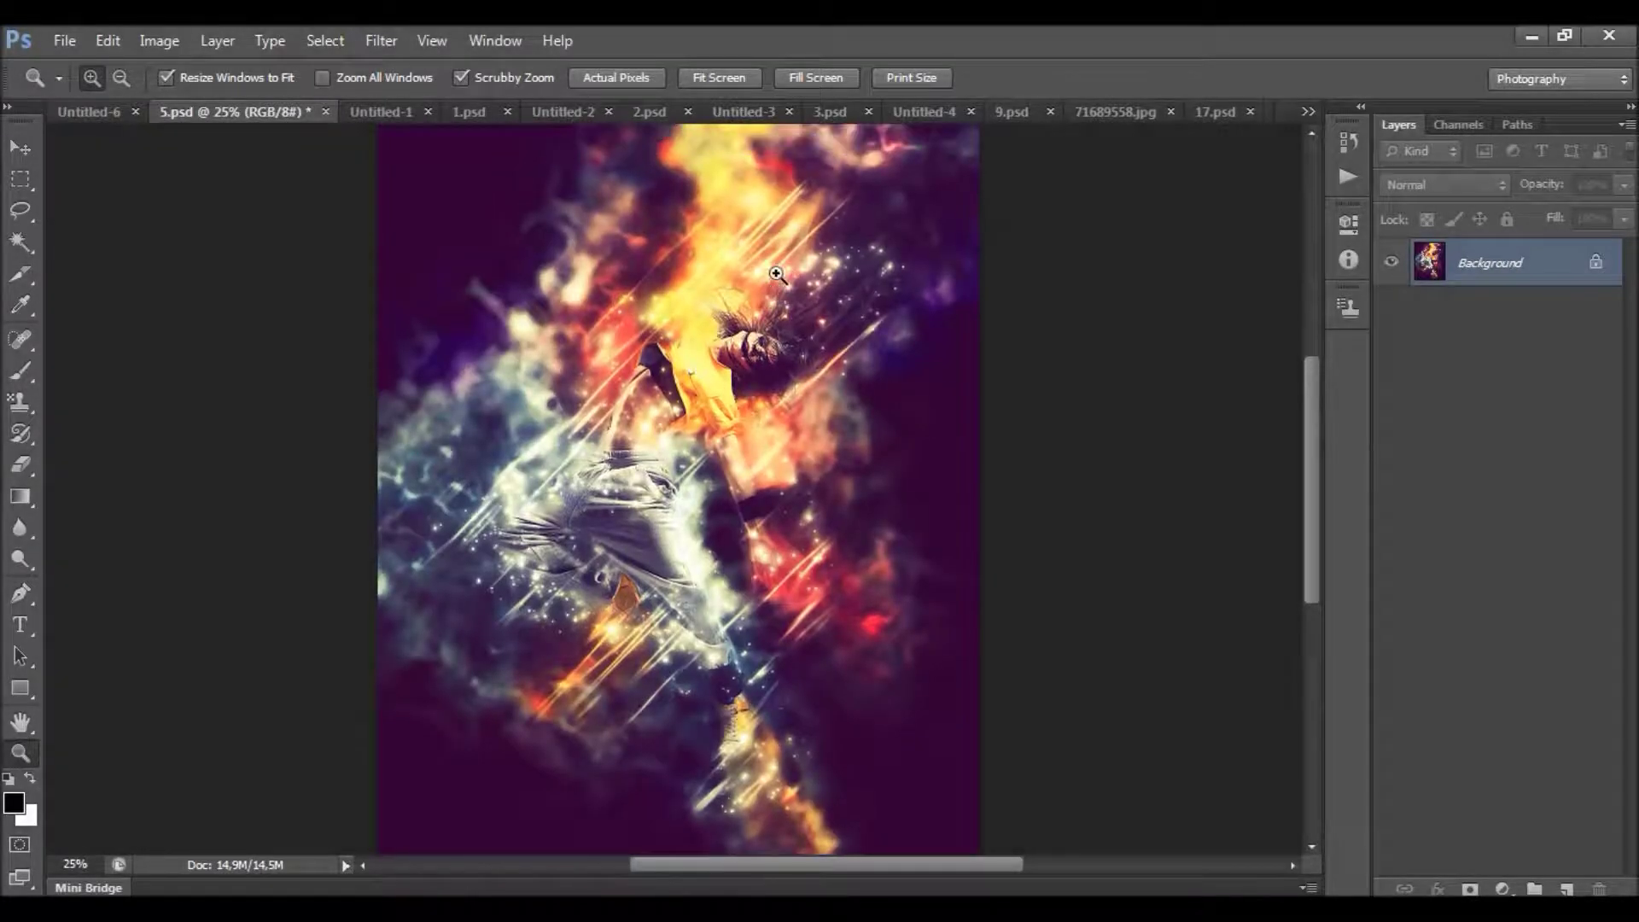
{"action": "left_click", "coordinate": [379, 116]}
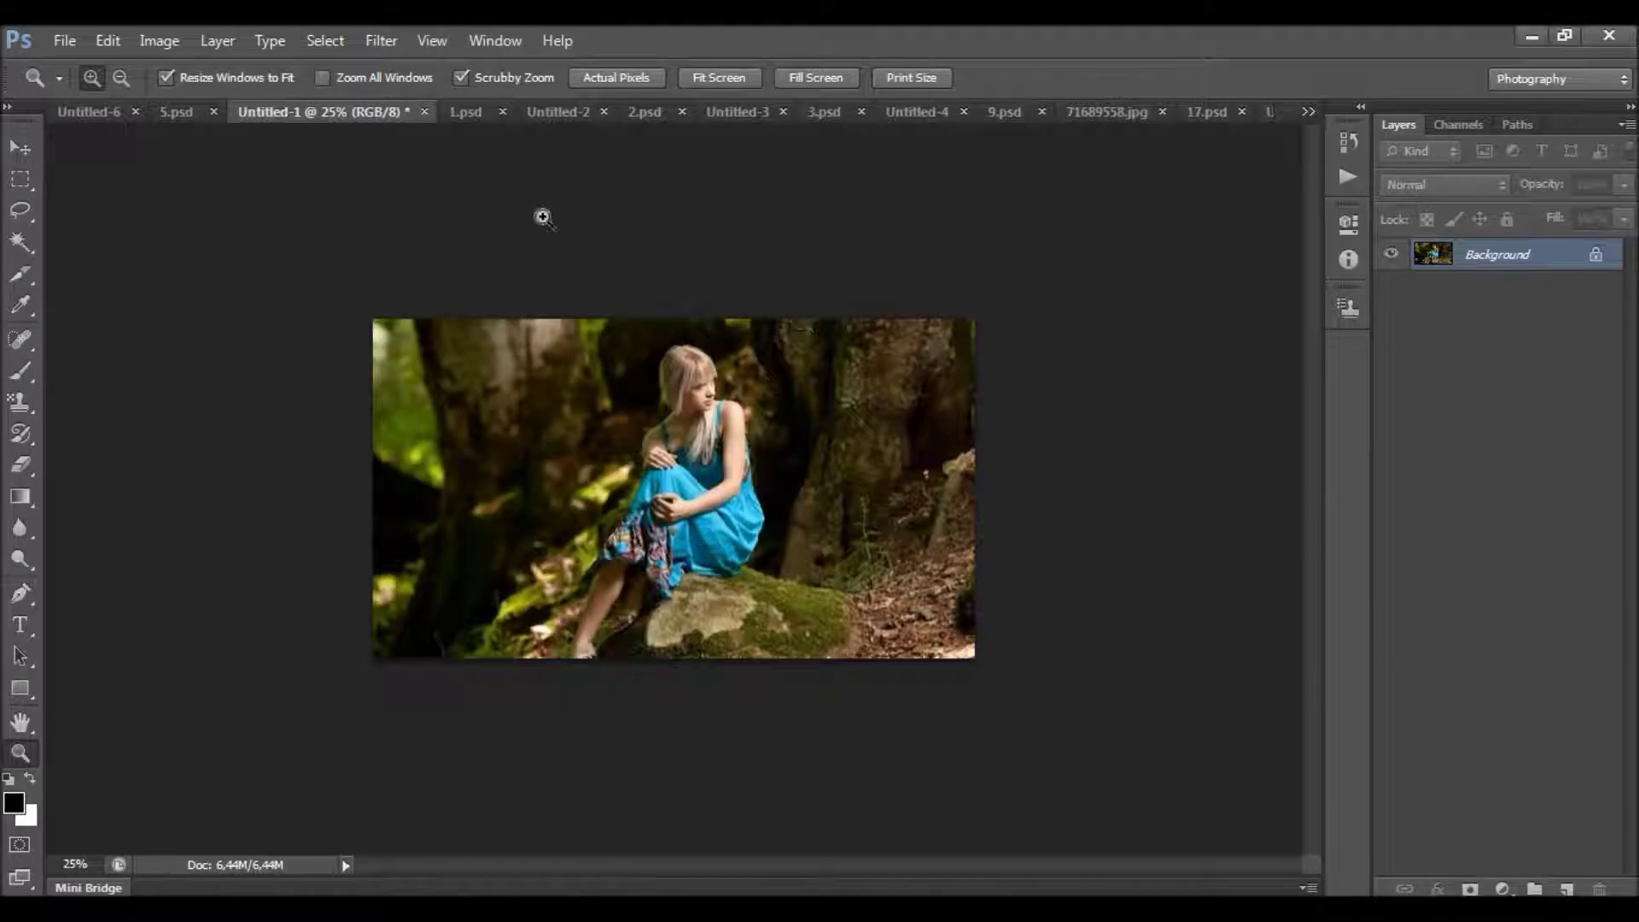
{"action": "left_click", "coordinate": [466, 111]}
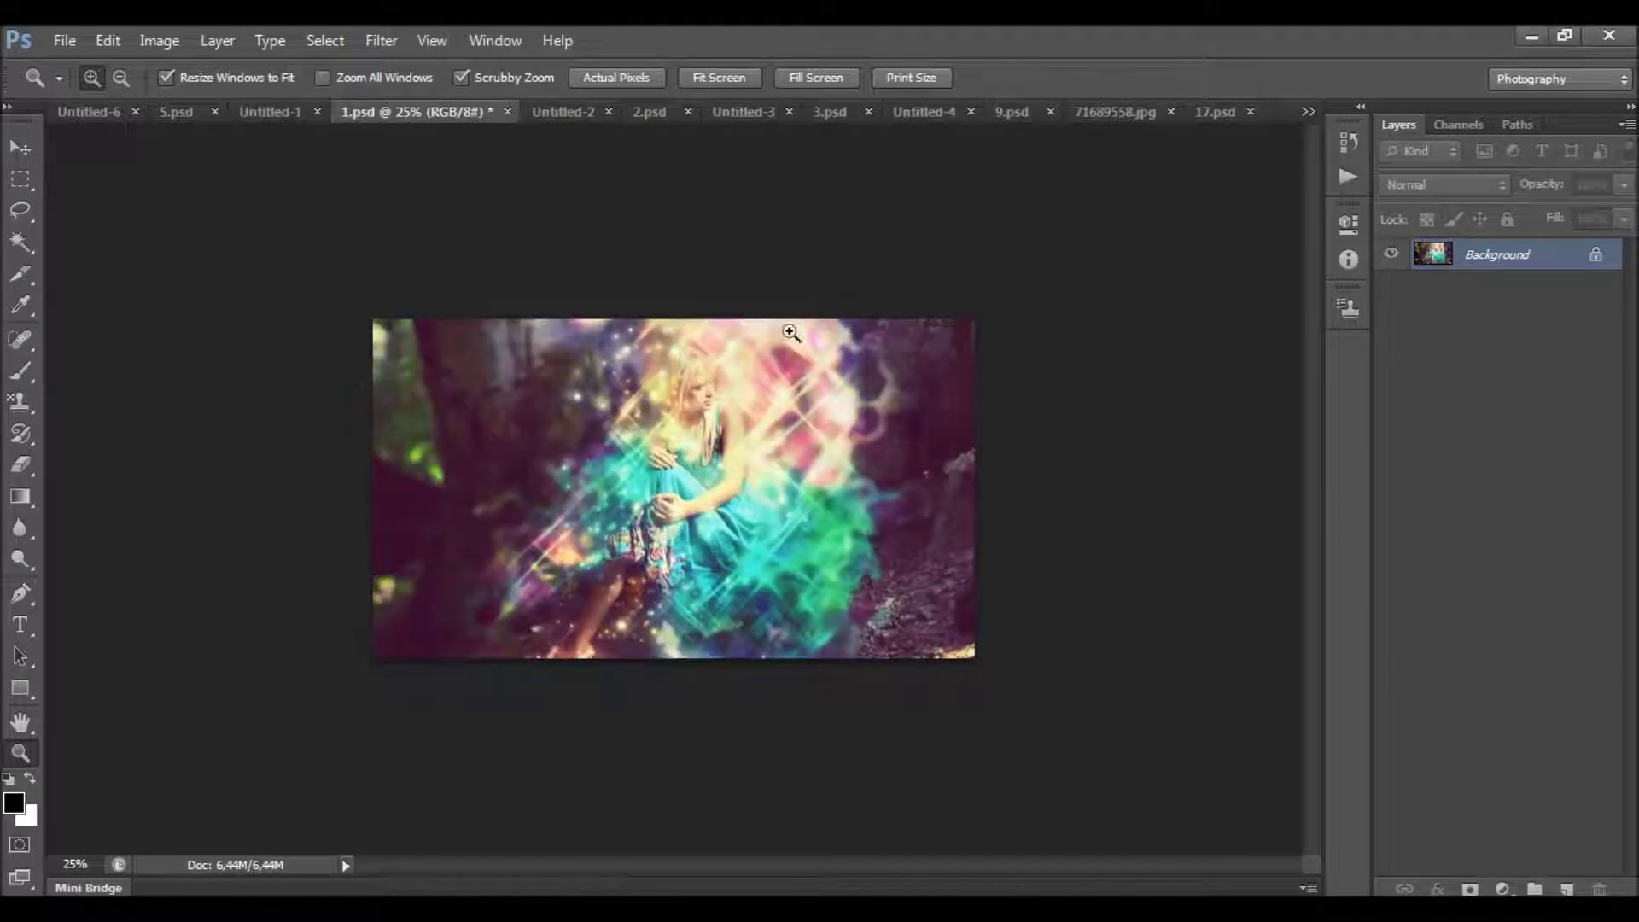
{"action": "left_click", "coordinate": [574, 115]}
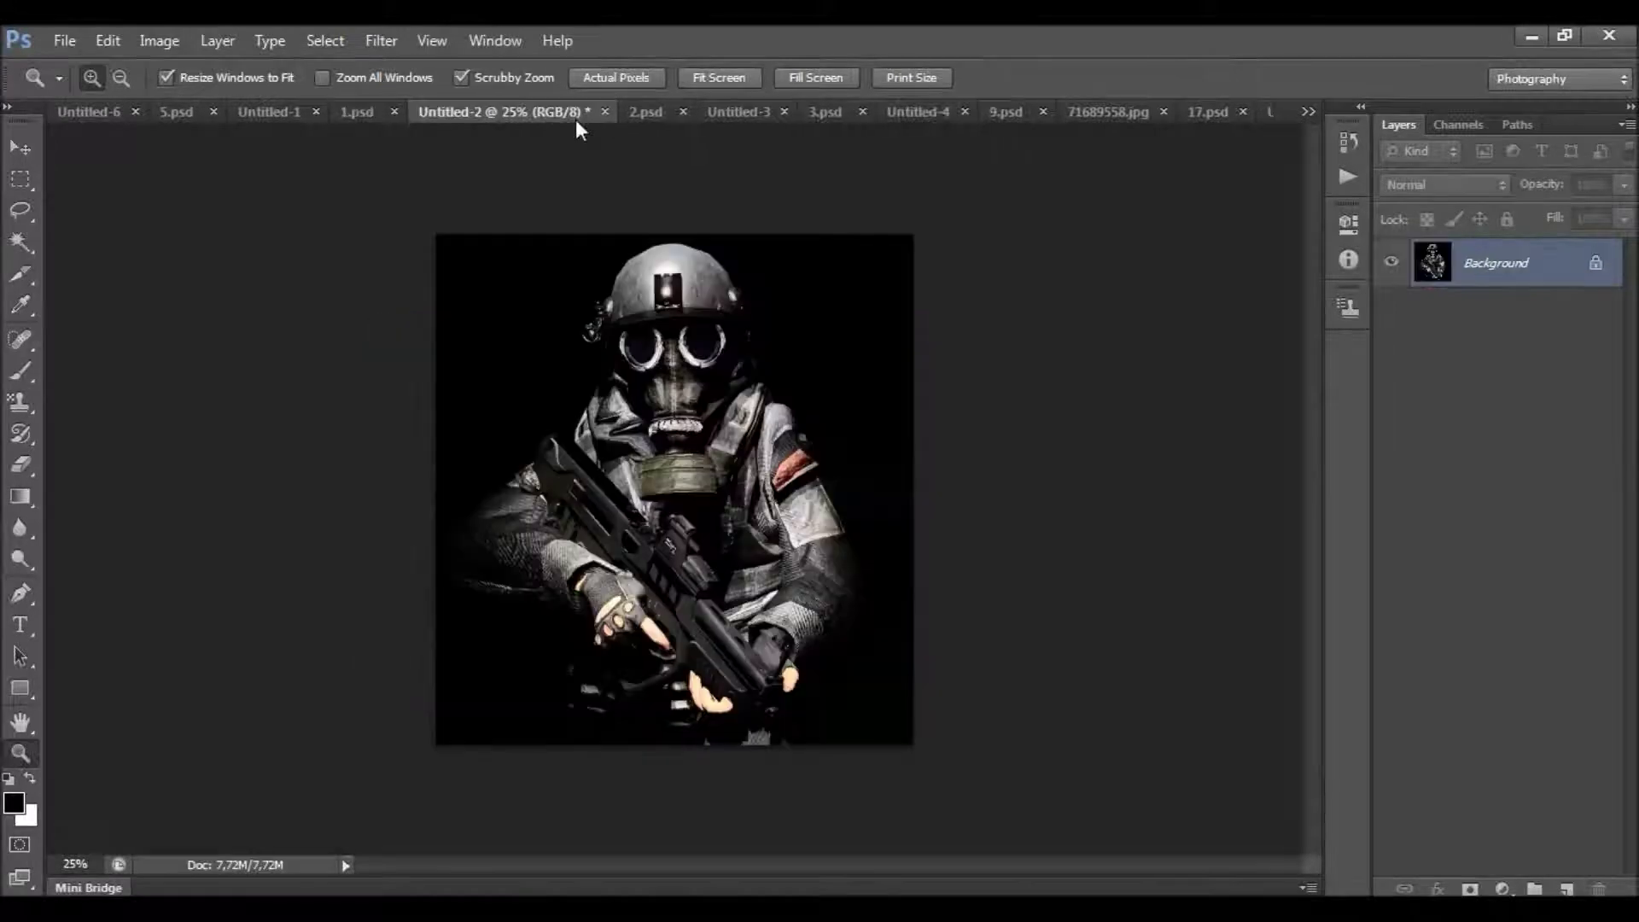
{"action": "left_click", "coordinate": [660, 118]}
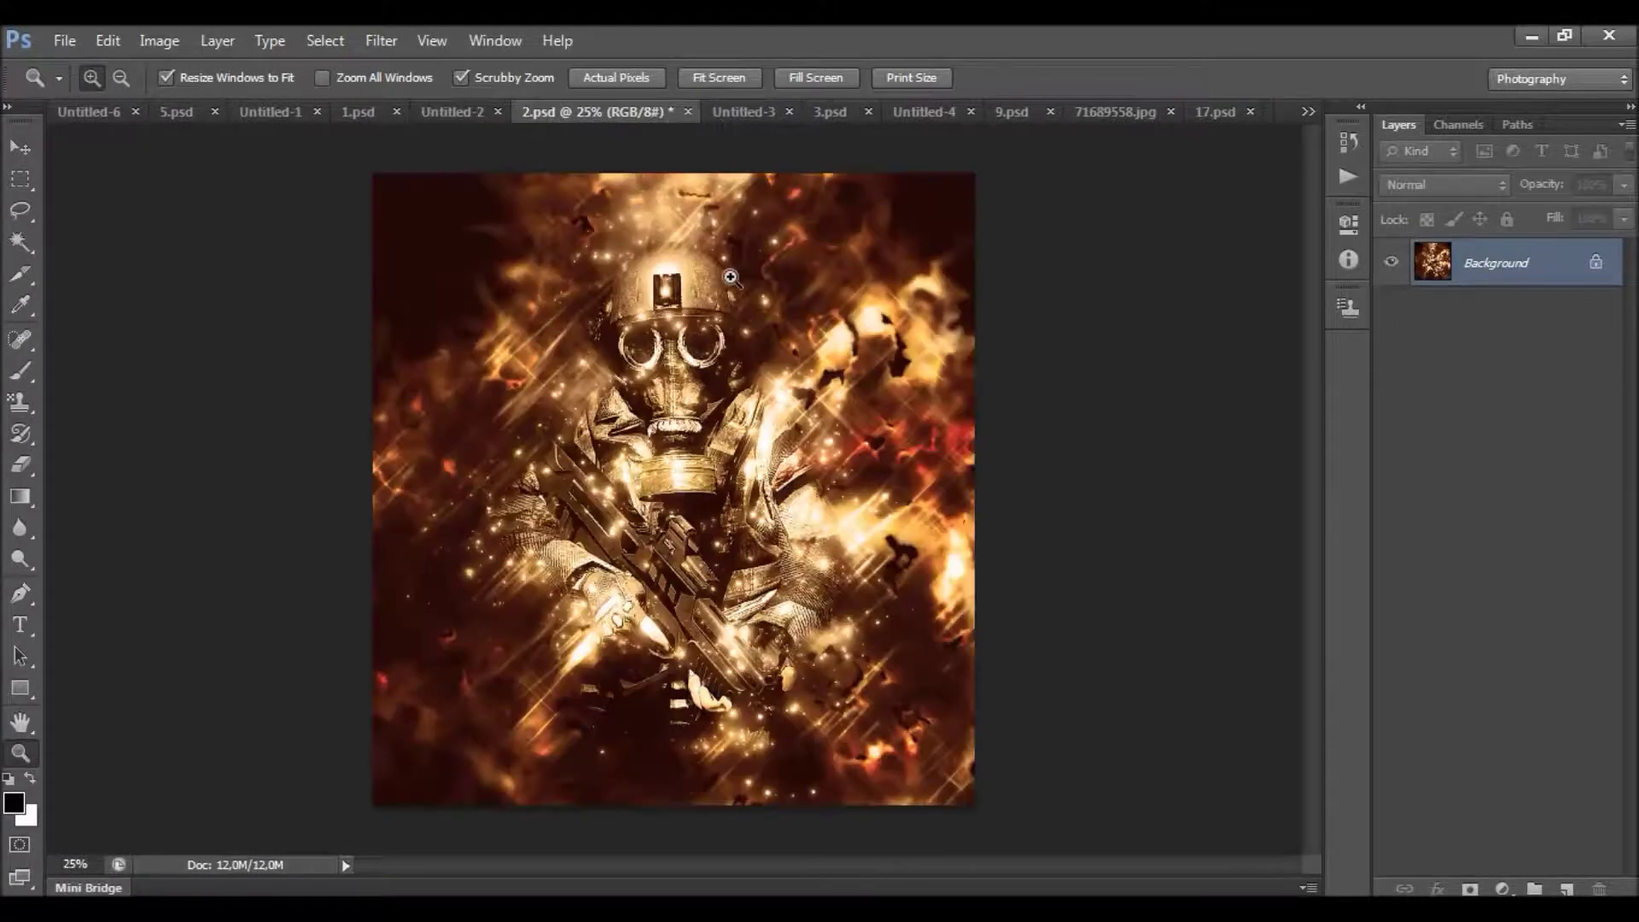
{"action": "left_click", "coordinate": [739, 115]}
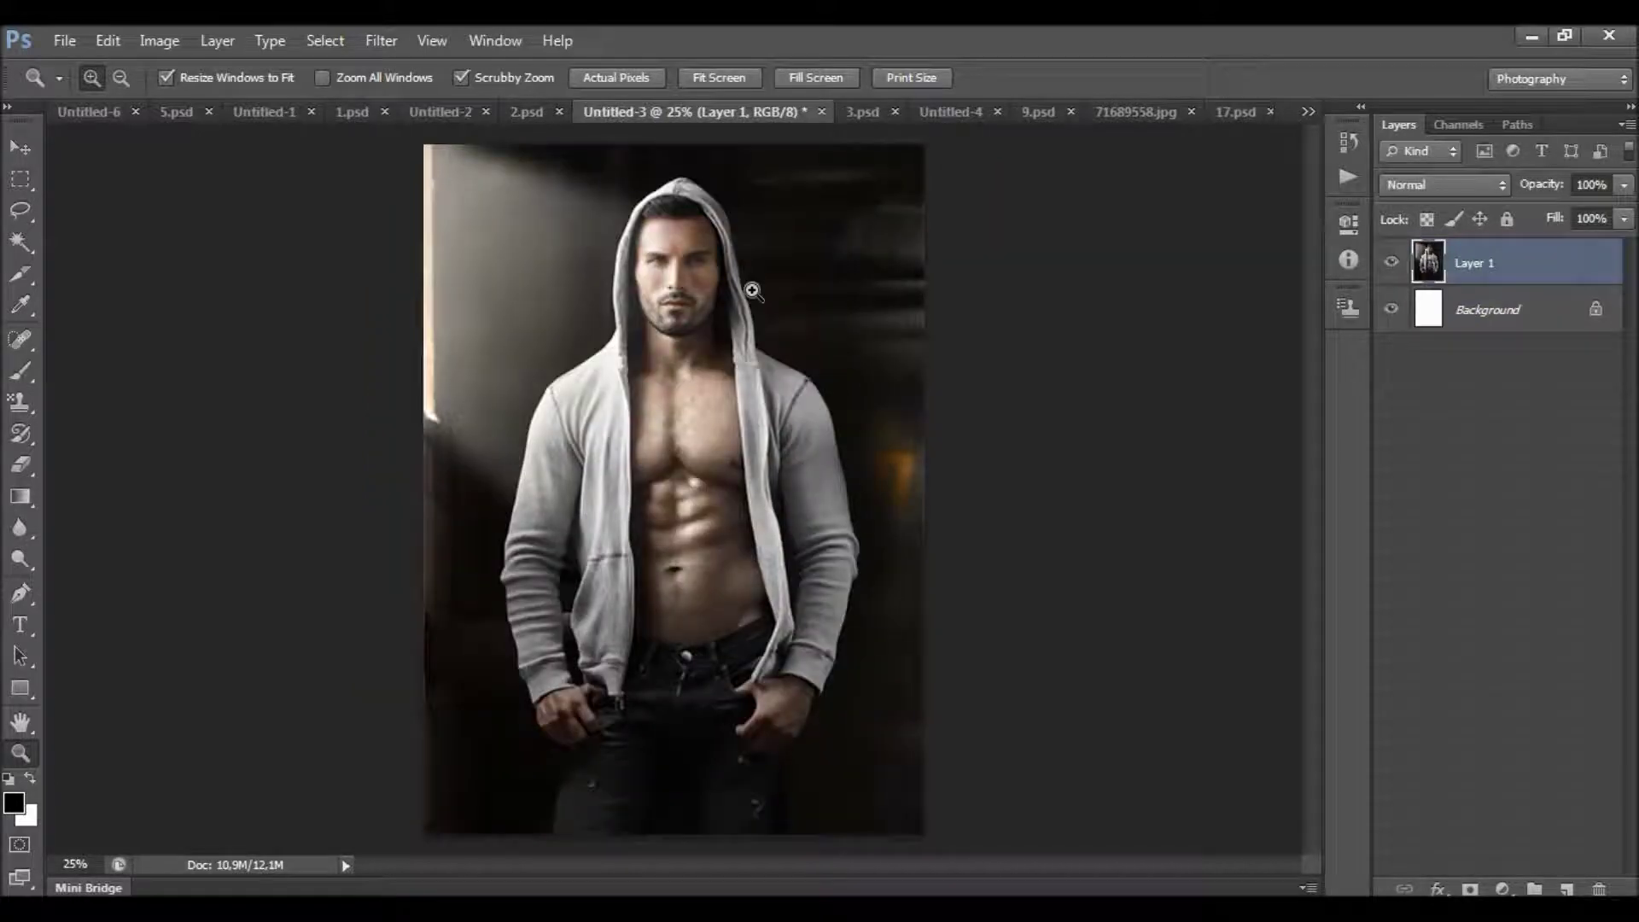
{"action": "left_click", "coordinate": [860, 116]}
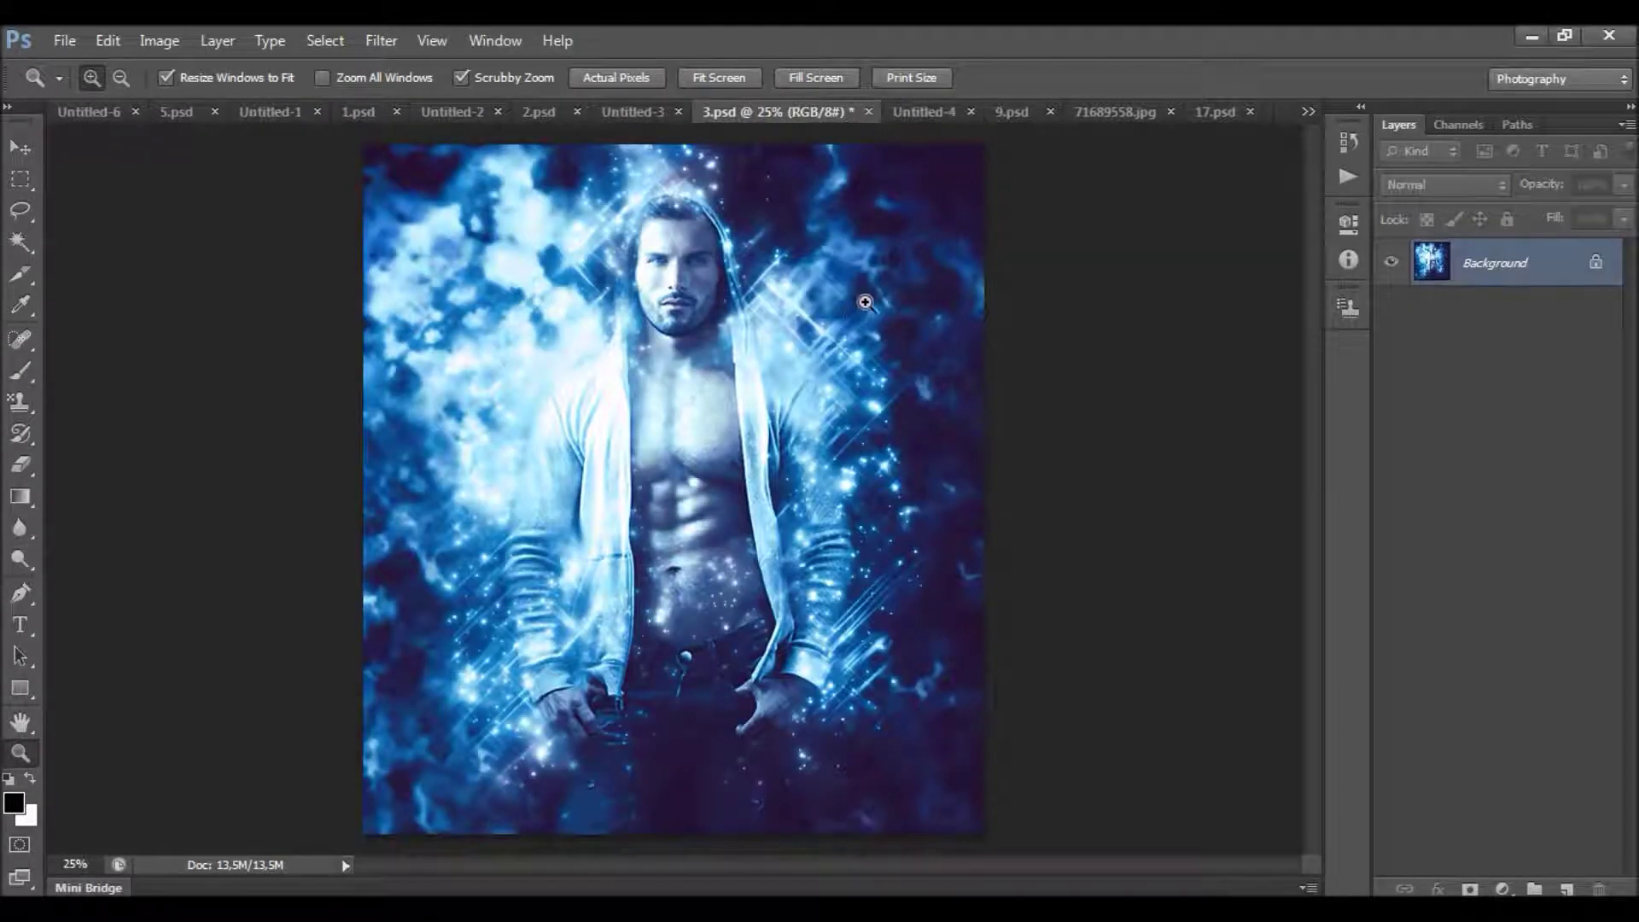
{"action": "left_click", "coordinate": [950, 112]}
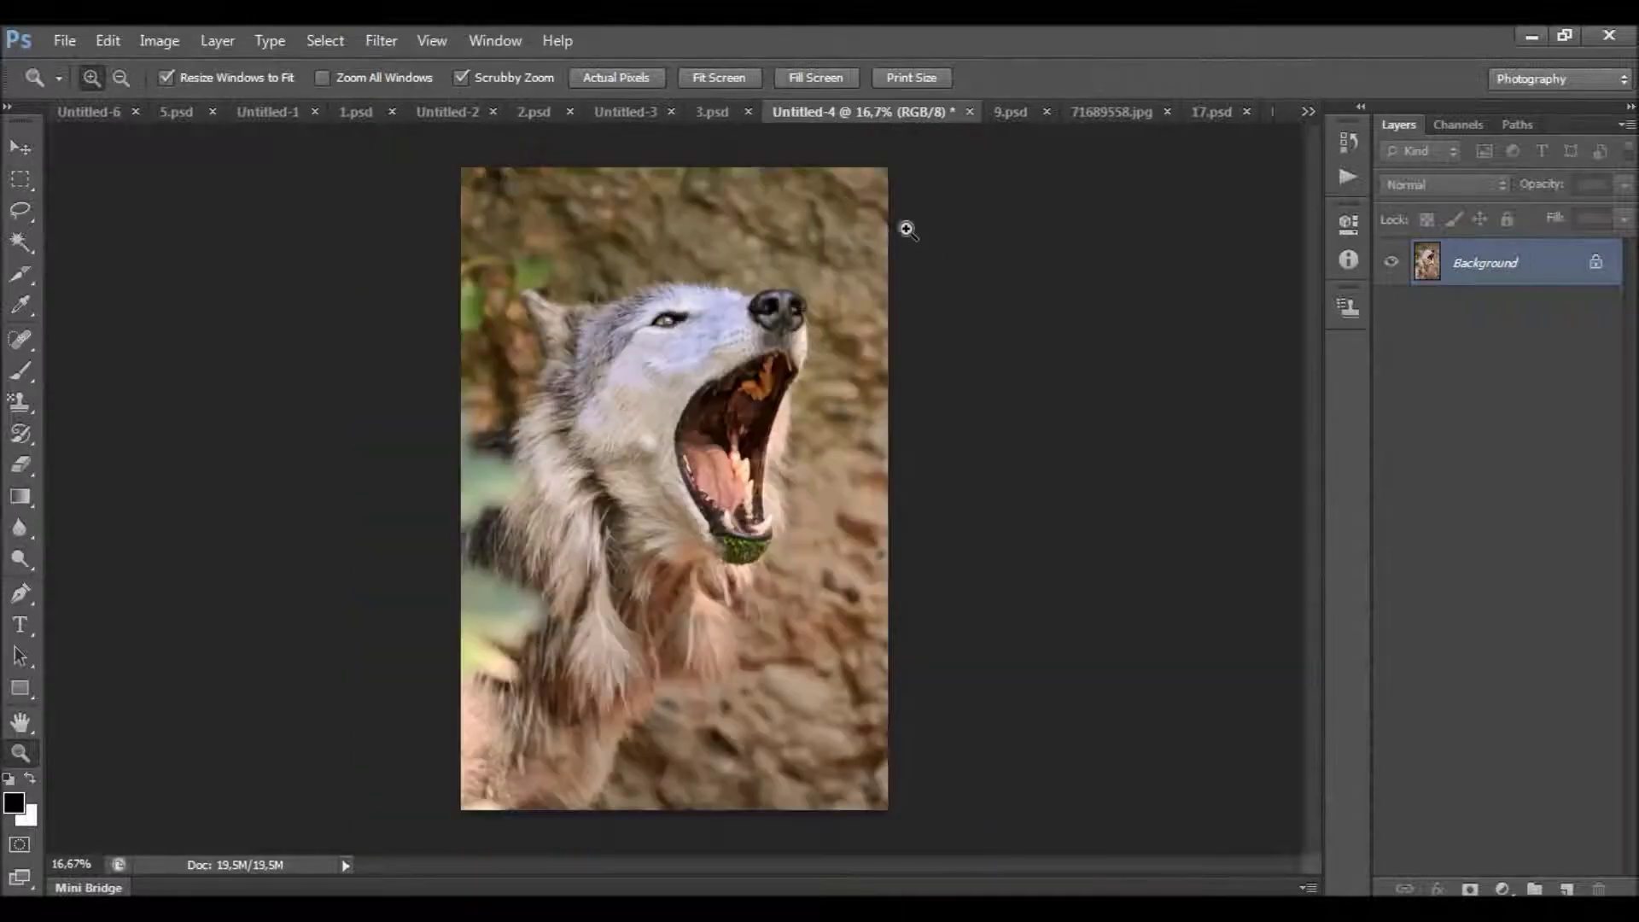
{"action": "left_click", "coordinate": [1010, 111]}
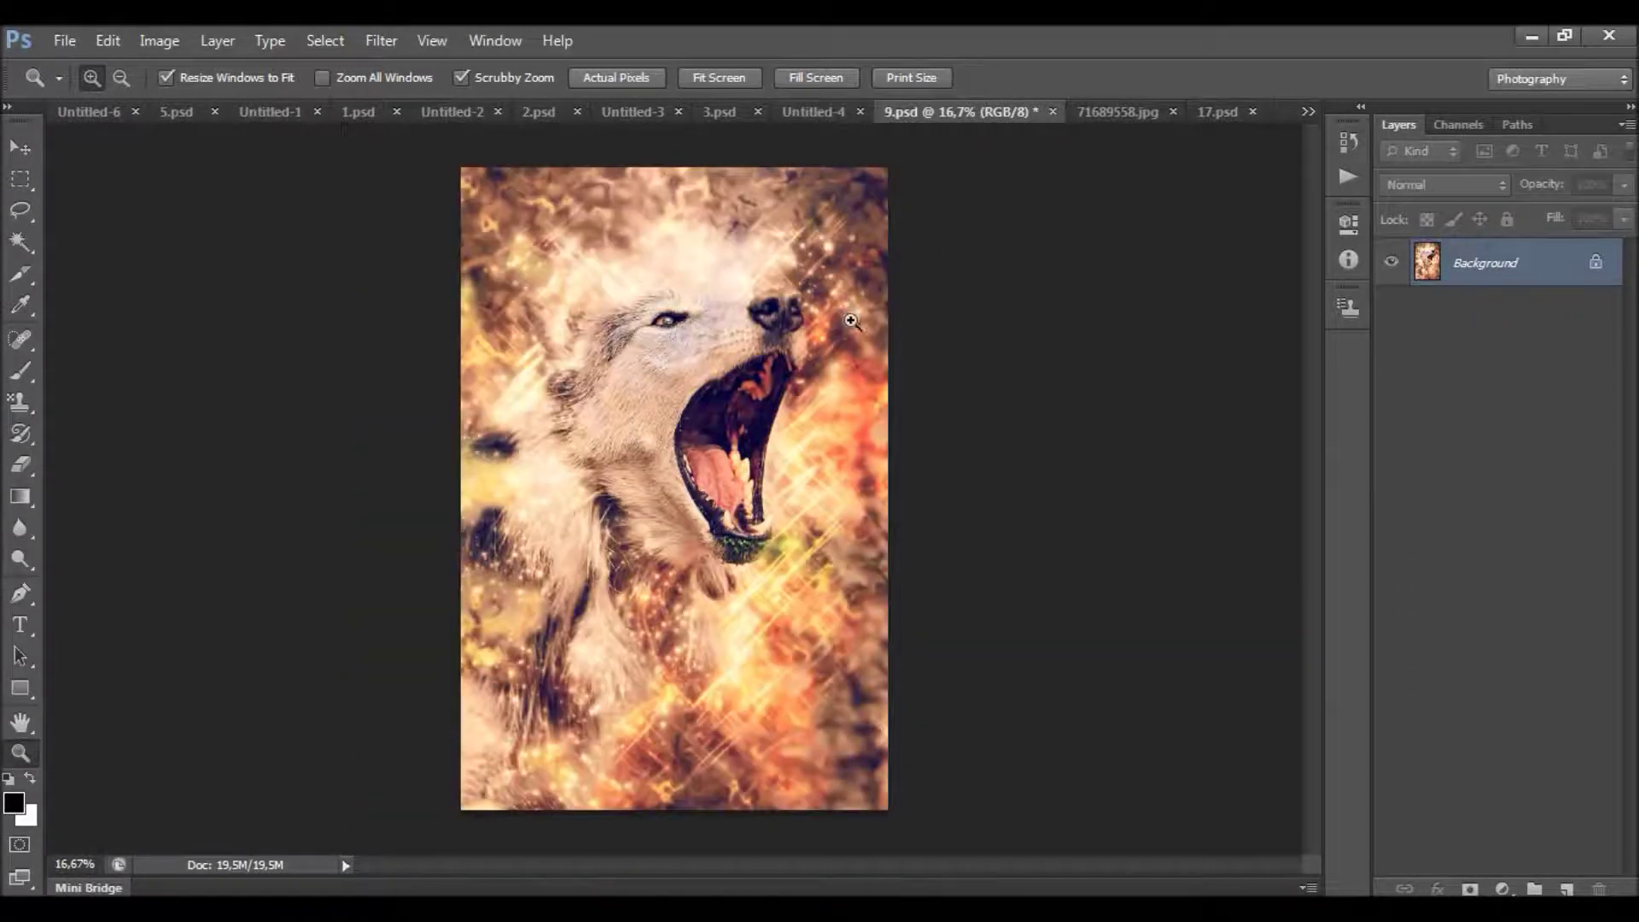
{"action": "left_click", "coordinate": [1093, 118]}
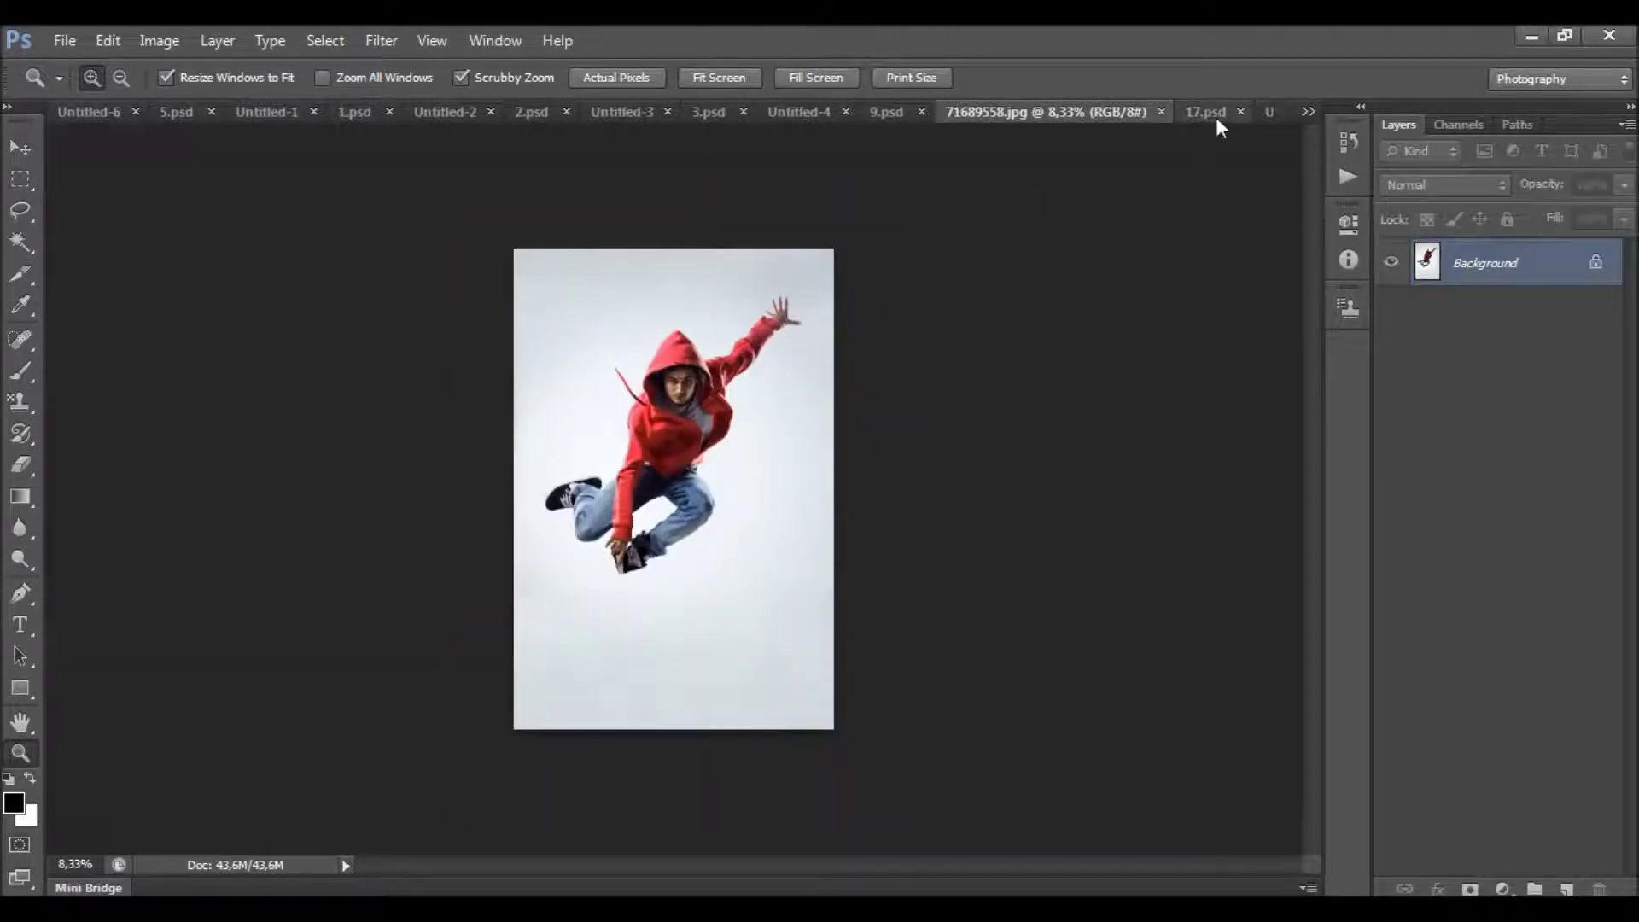
{"action": "left_click", "coordinate": [1216, 113]}
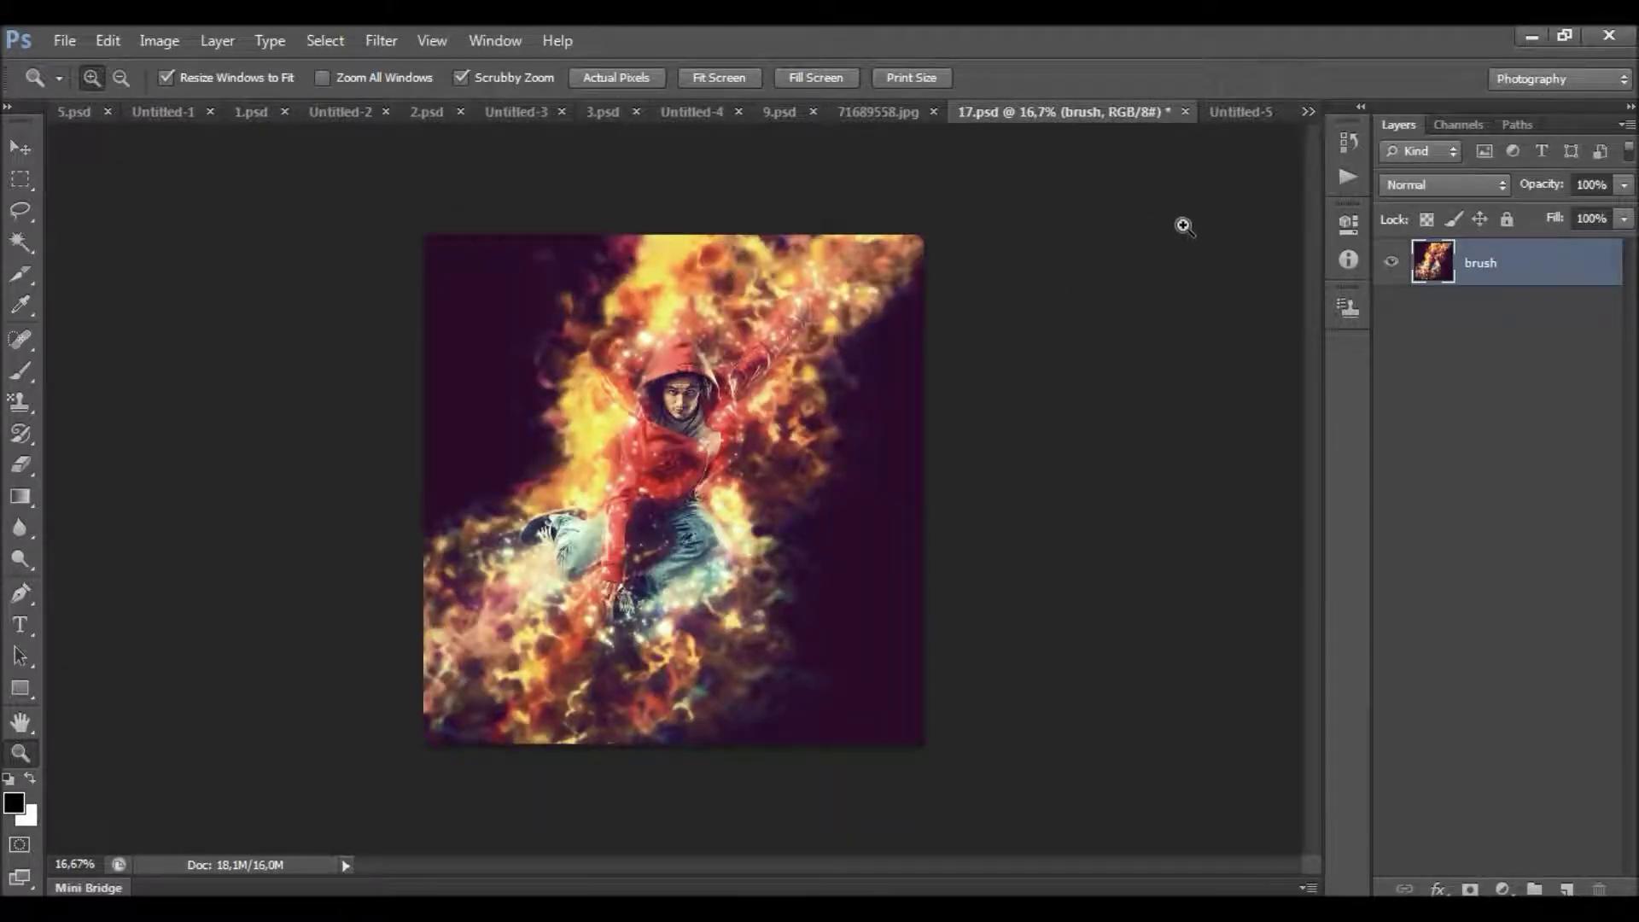
{"action": "left_click", "coordinate": [1241, 113]}
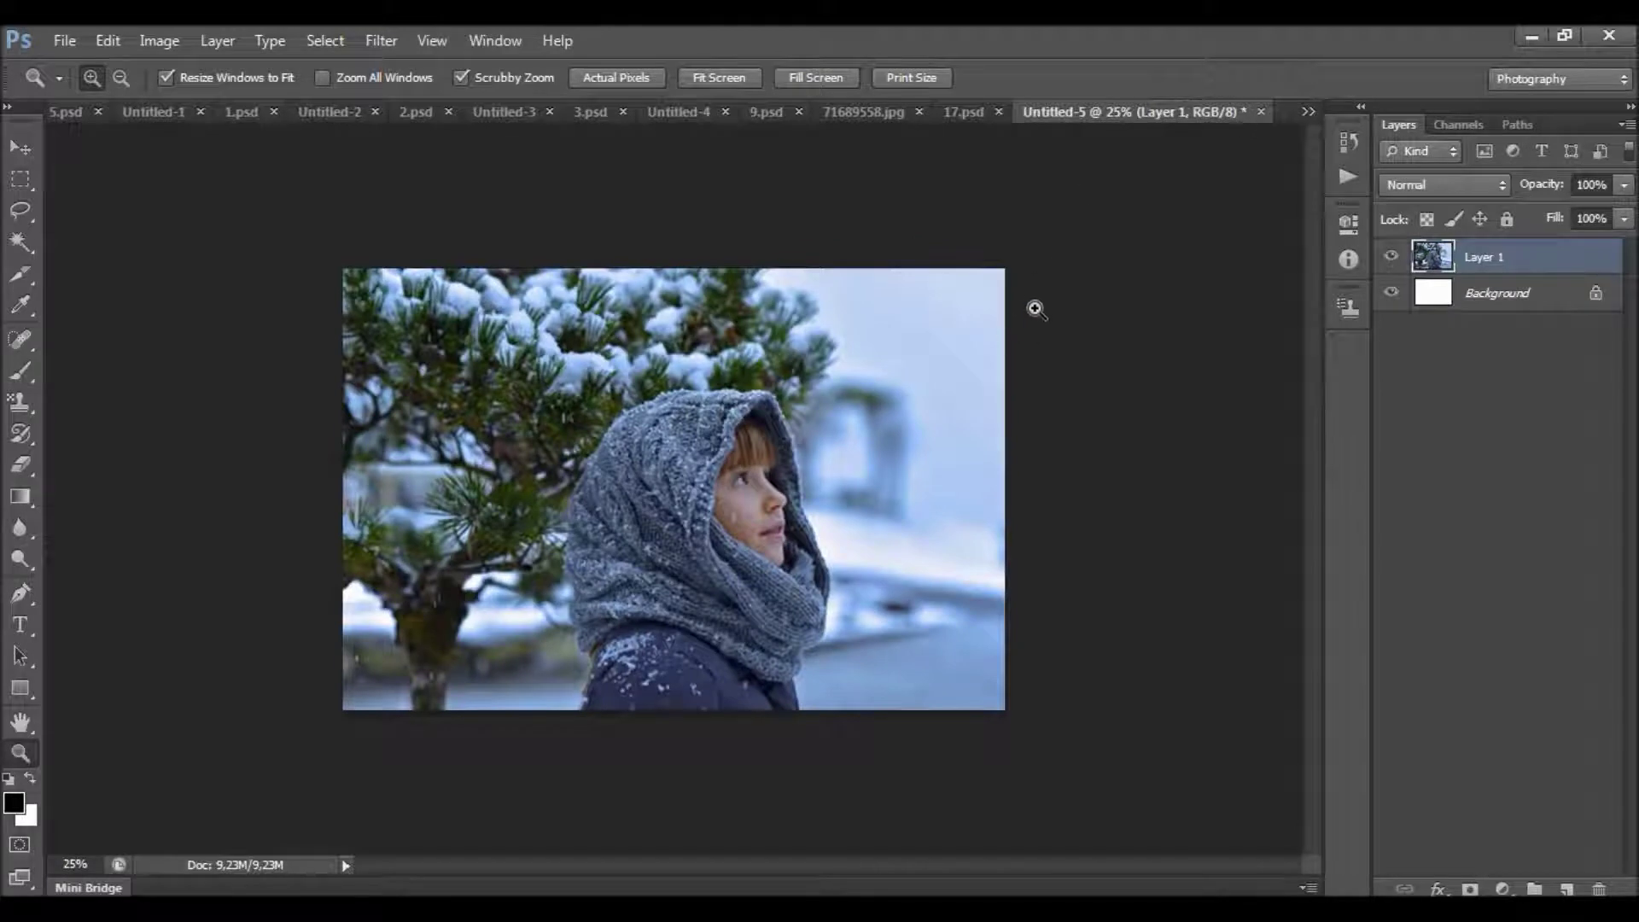
{"action": "left_click", "coordinate": [1309, 113]}
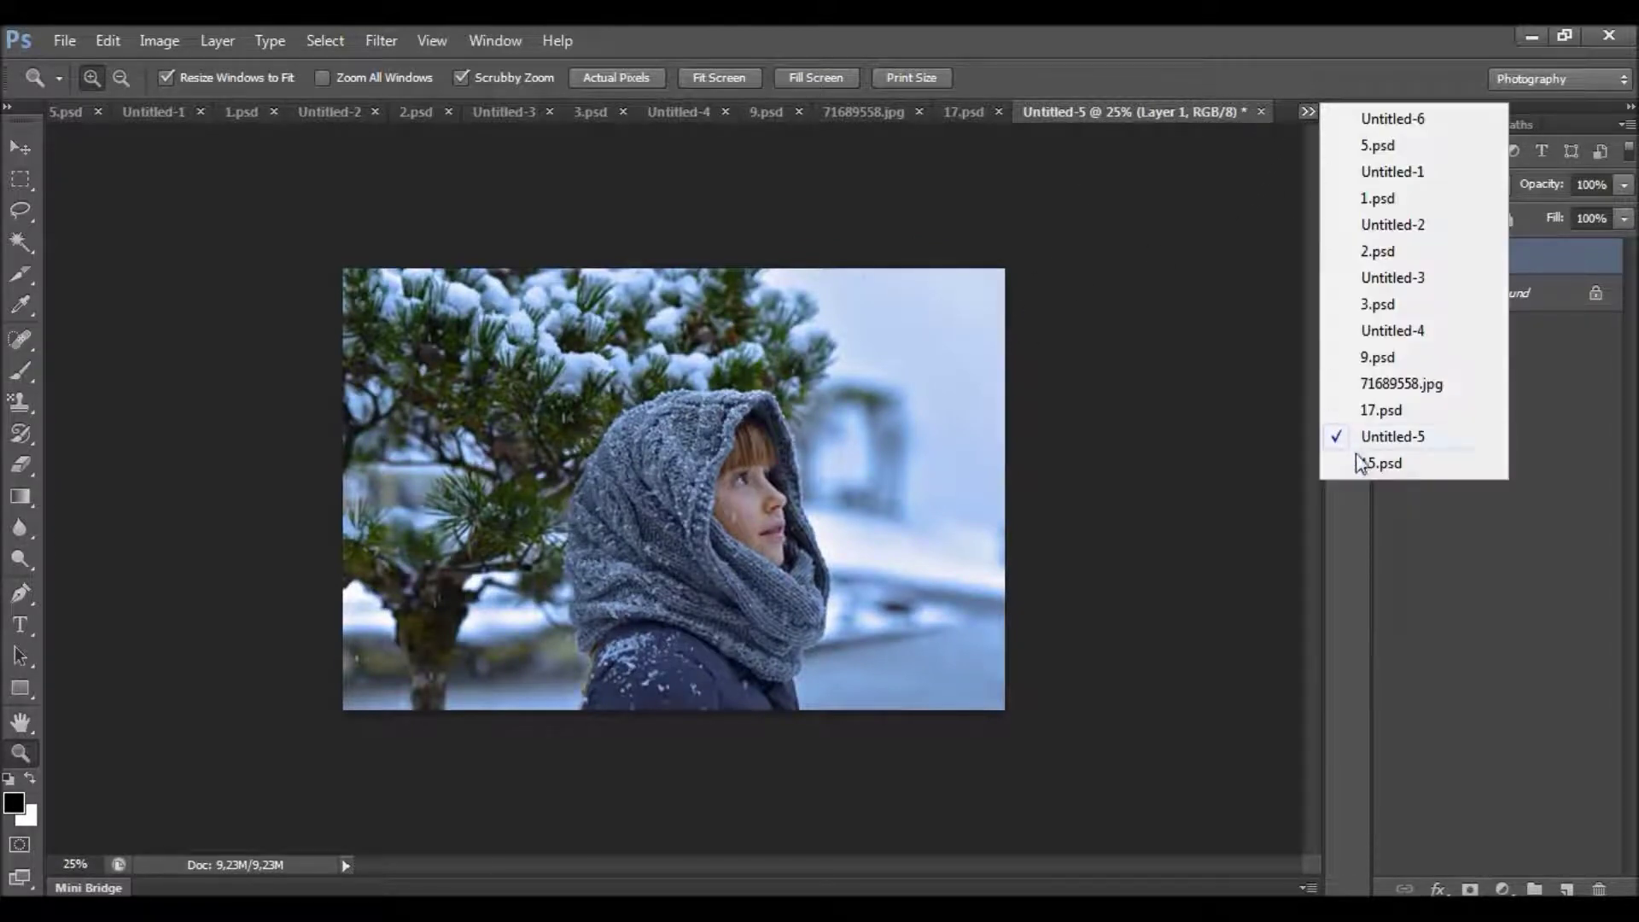
{"action": "left_click", "coordinate": [1381, 464]}
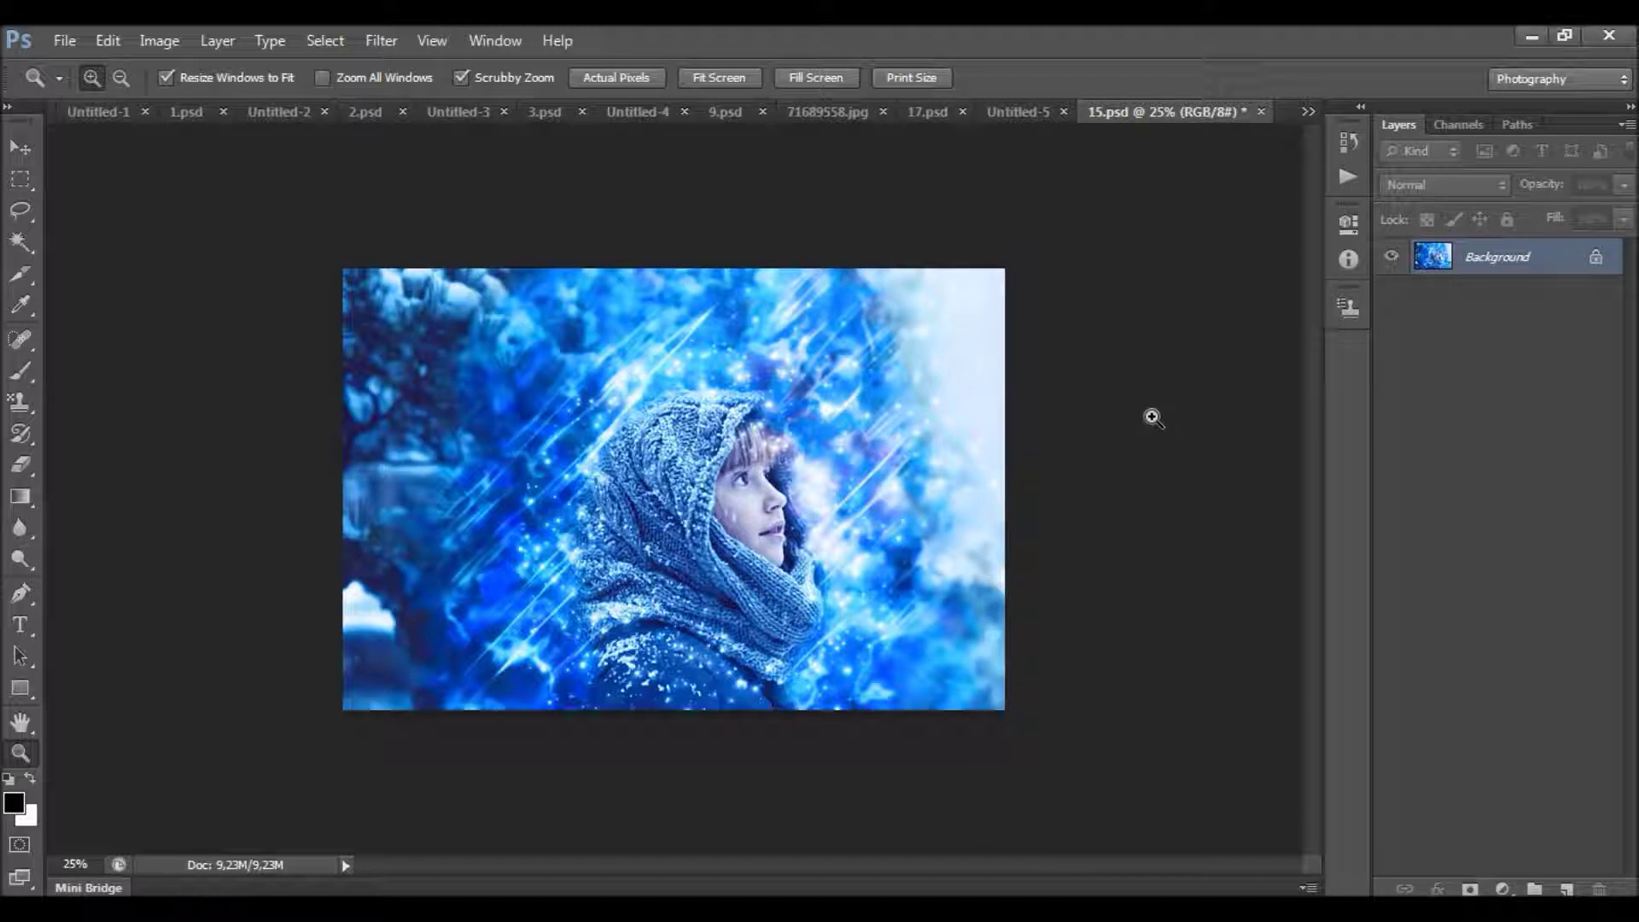
Close every open document except Untitled-6, discarding the changes to 5.psd.
{"action": "left_click", "coordinate": [1264, 109]}
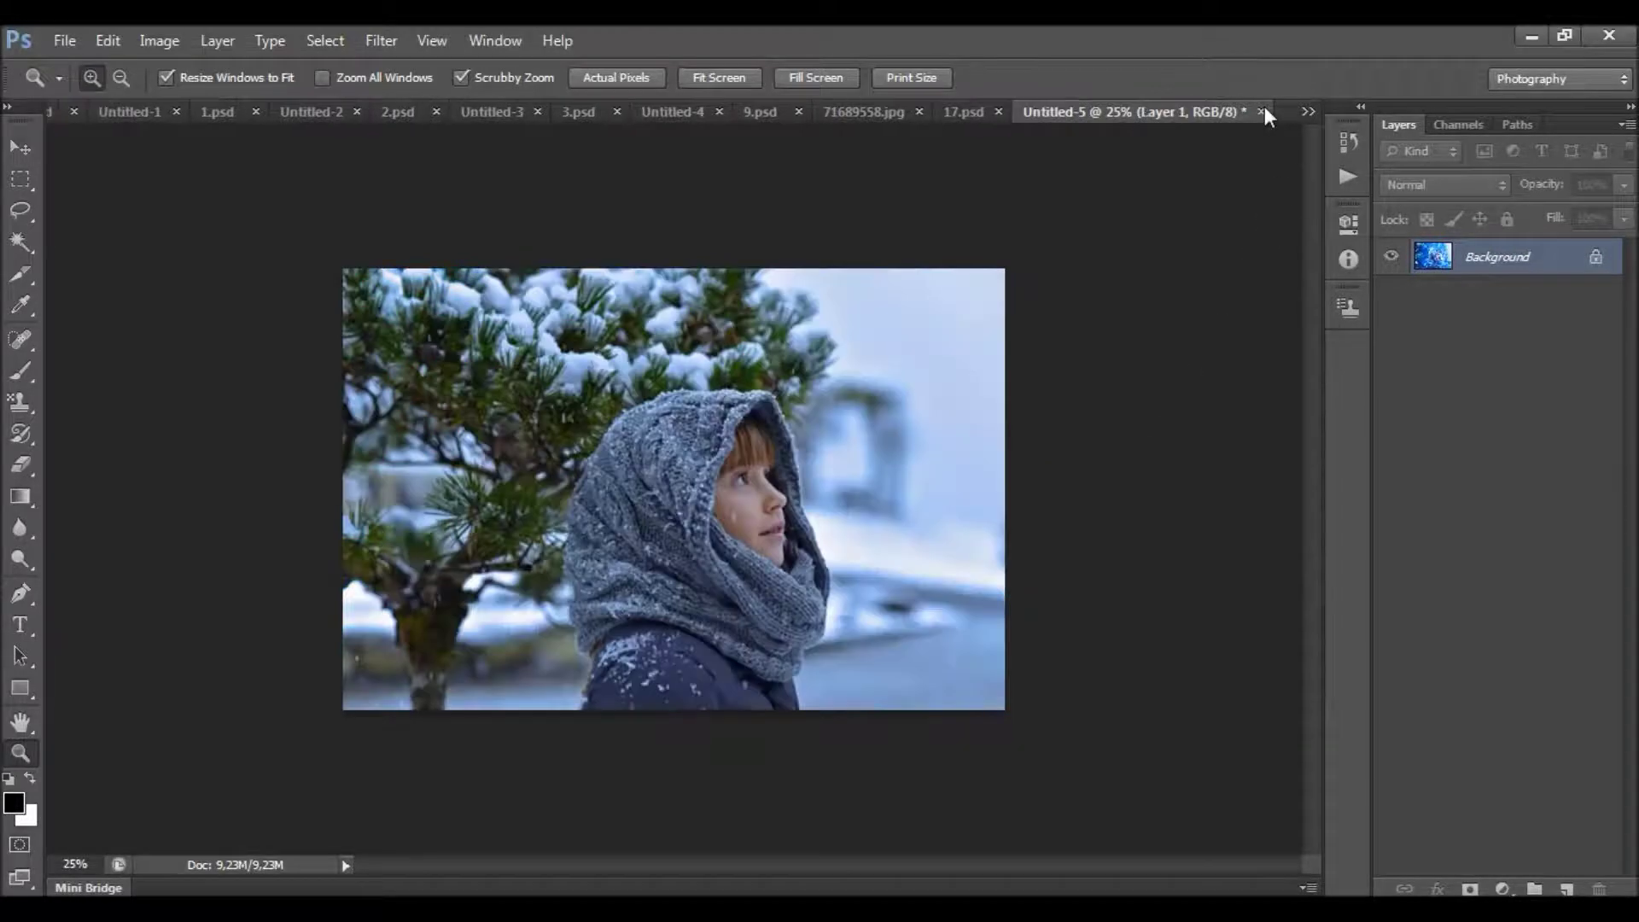
{"action": "left_click", "coordinate": [1262, 111]}
{"action": "left_click", "coordinate": [1260, 113]}
{"action": "left_click", "coordinate": [1260, 111]}
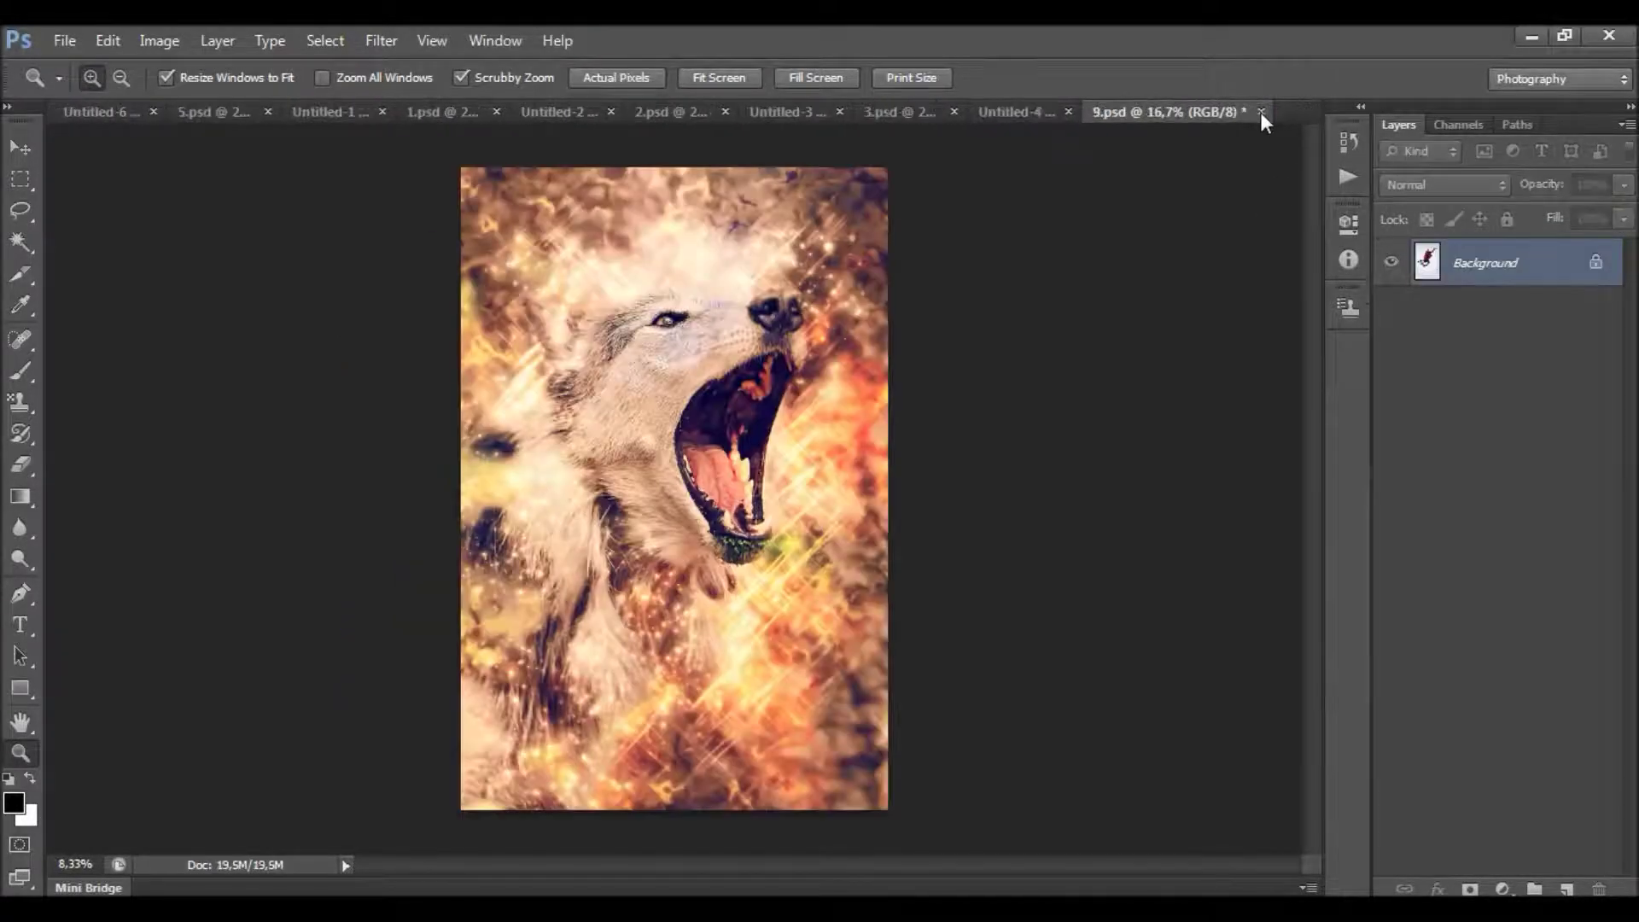
{"action": "left_click", "coordinate": [1260, 111]}
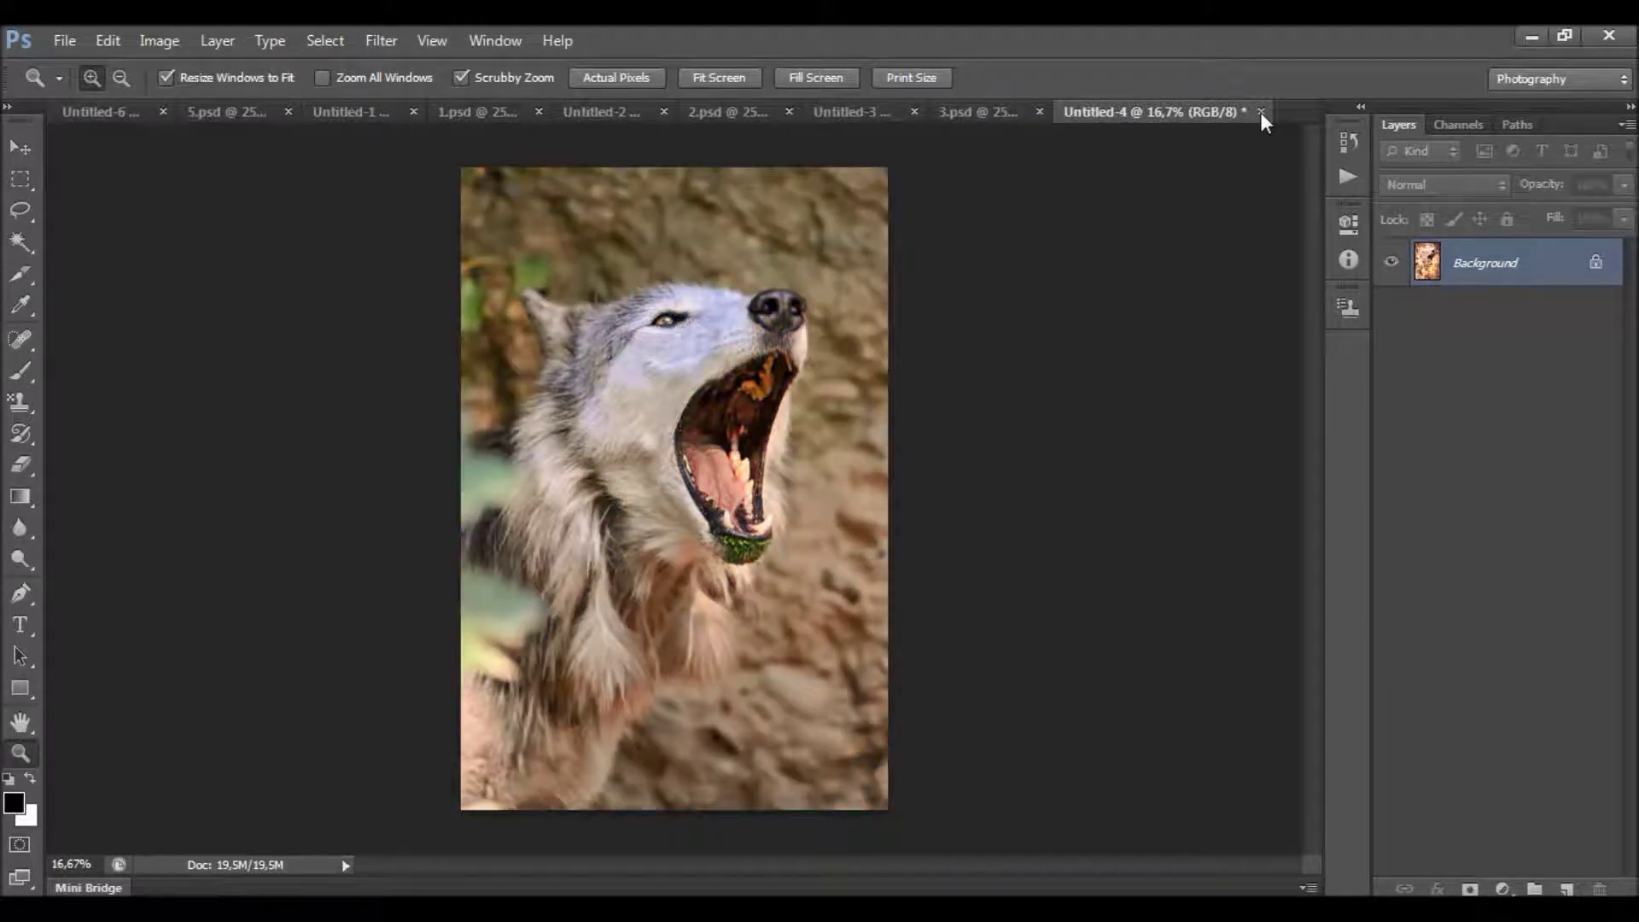
{"action": "left_click", "coordinate": [1260, 111]}
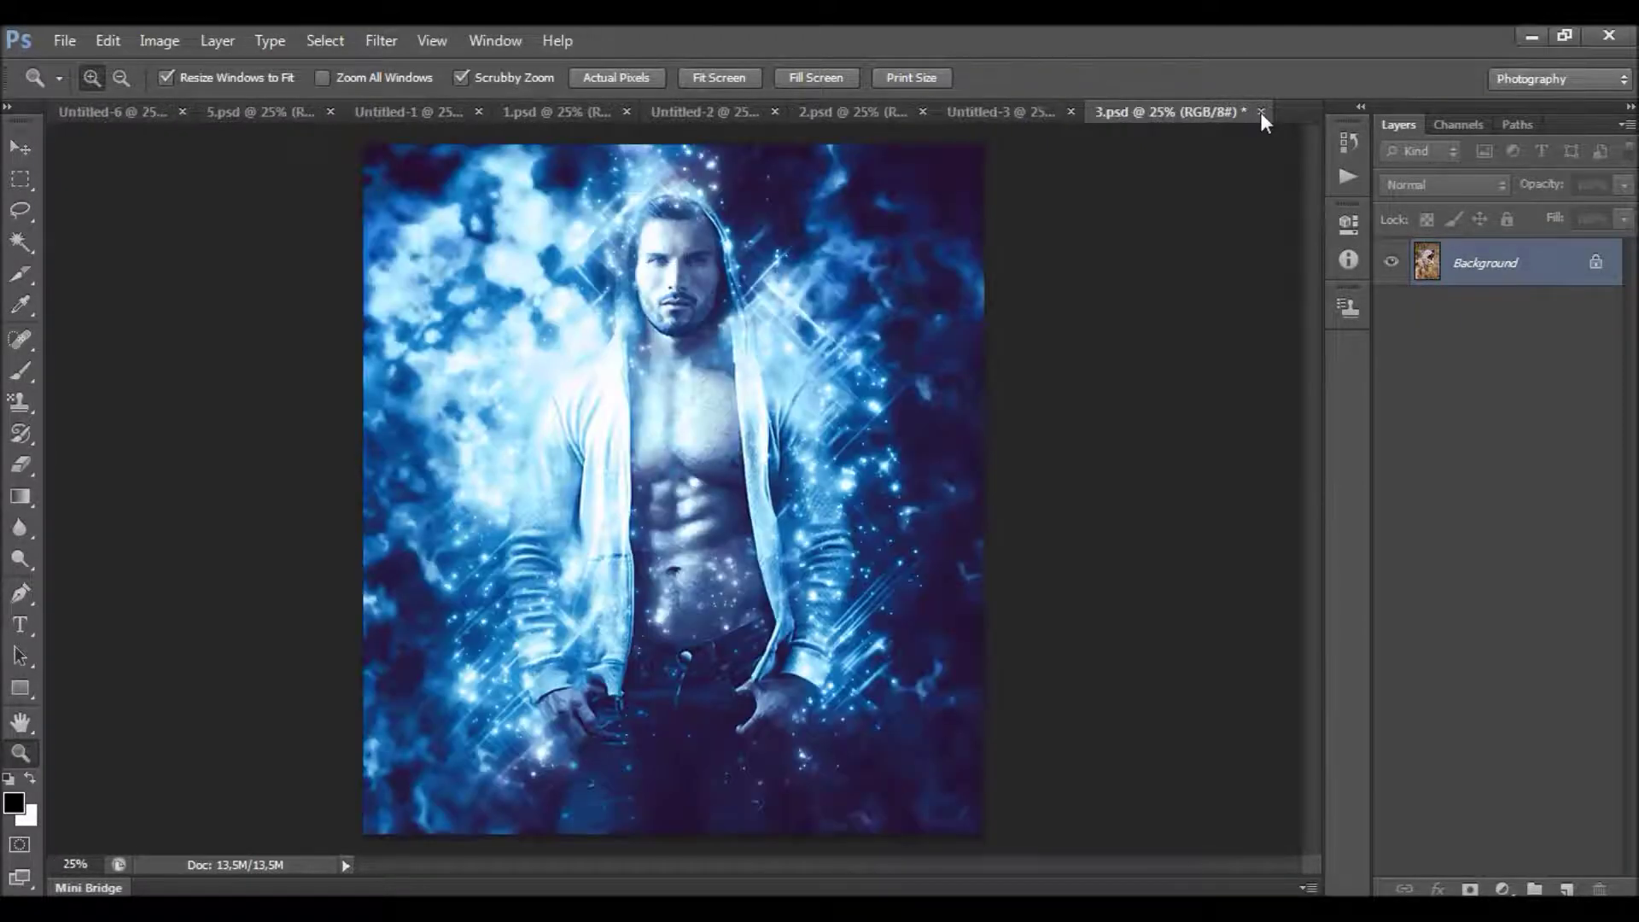
{"action": "left_click", "coordinate": [1260, 111]}
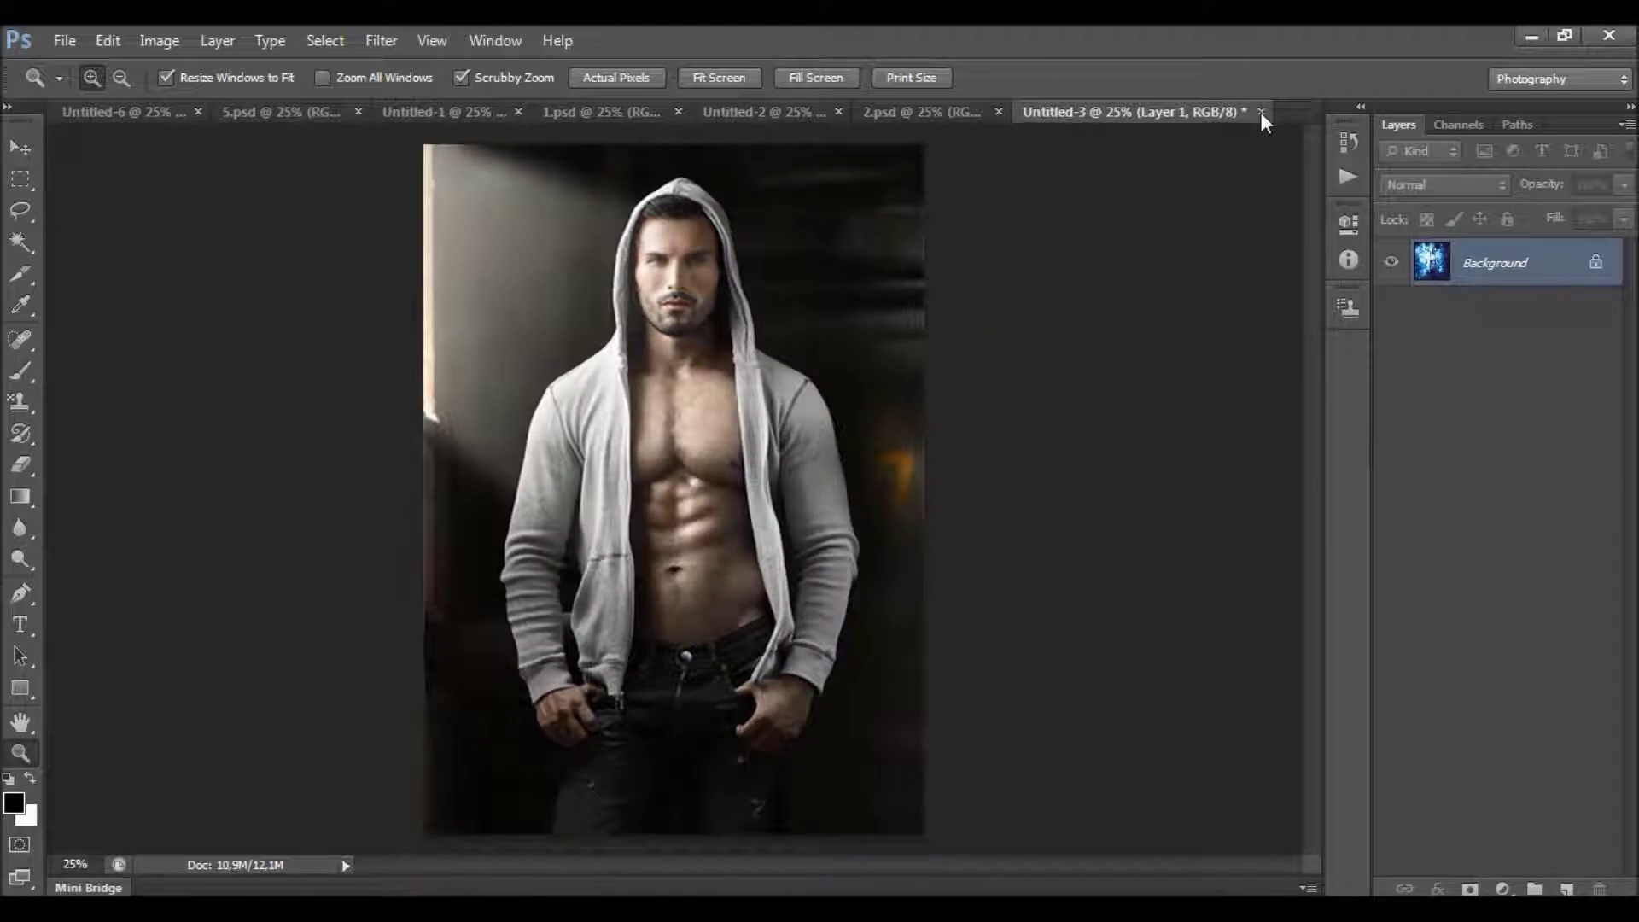
{"action": "left_click", "coordinate": [1260, 111]}
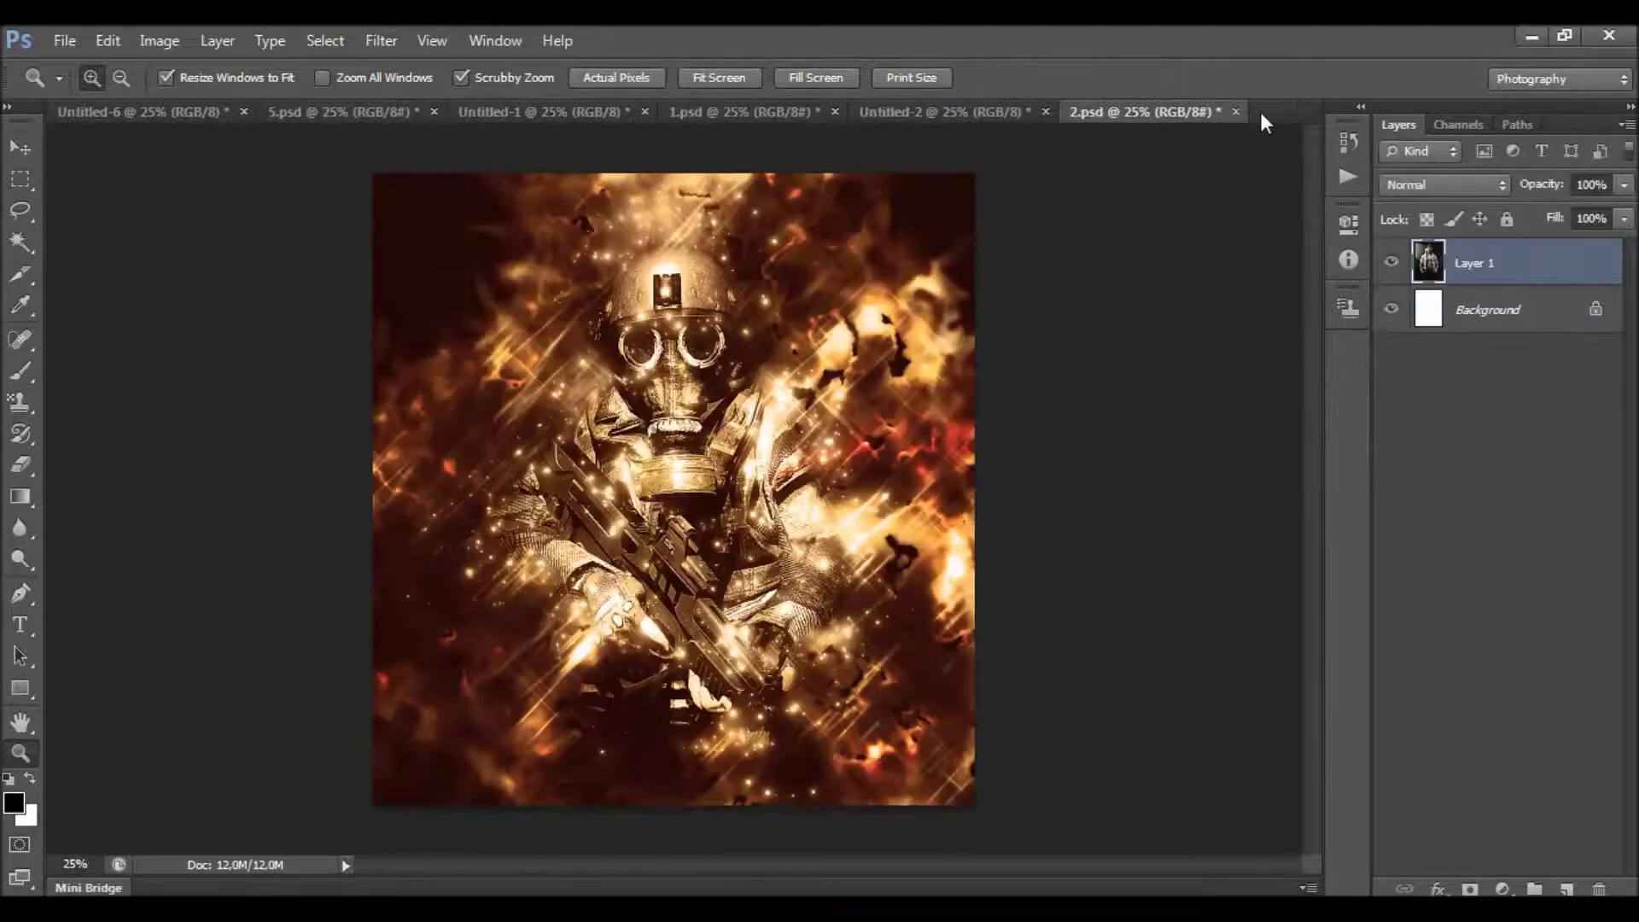
{"action": "left_click", "coordinate": [1236, 111]}
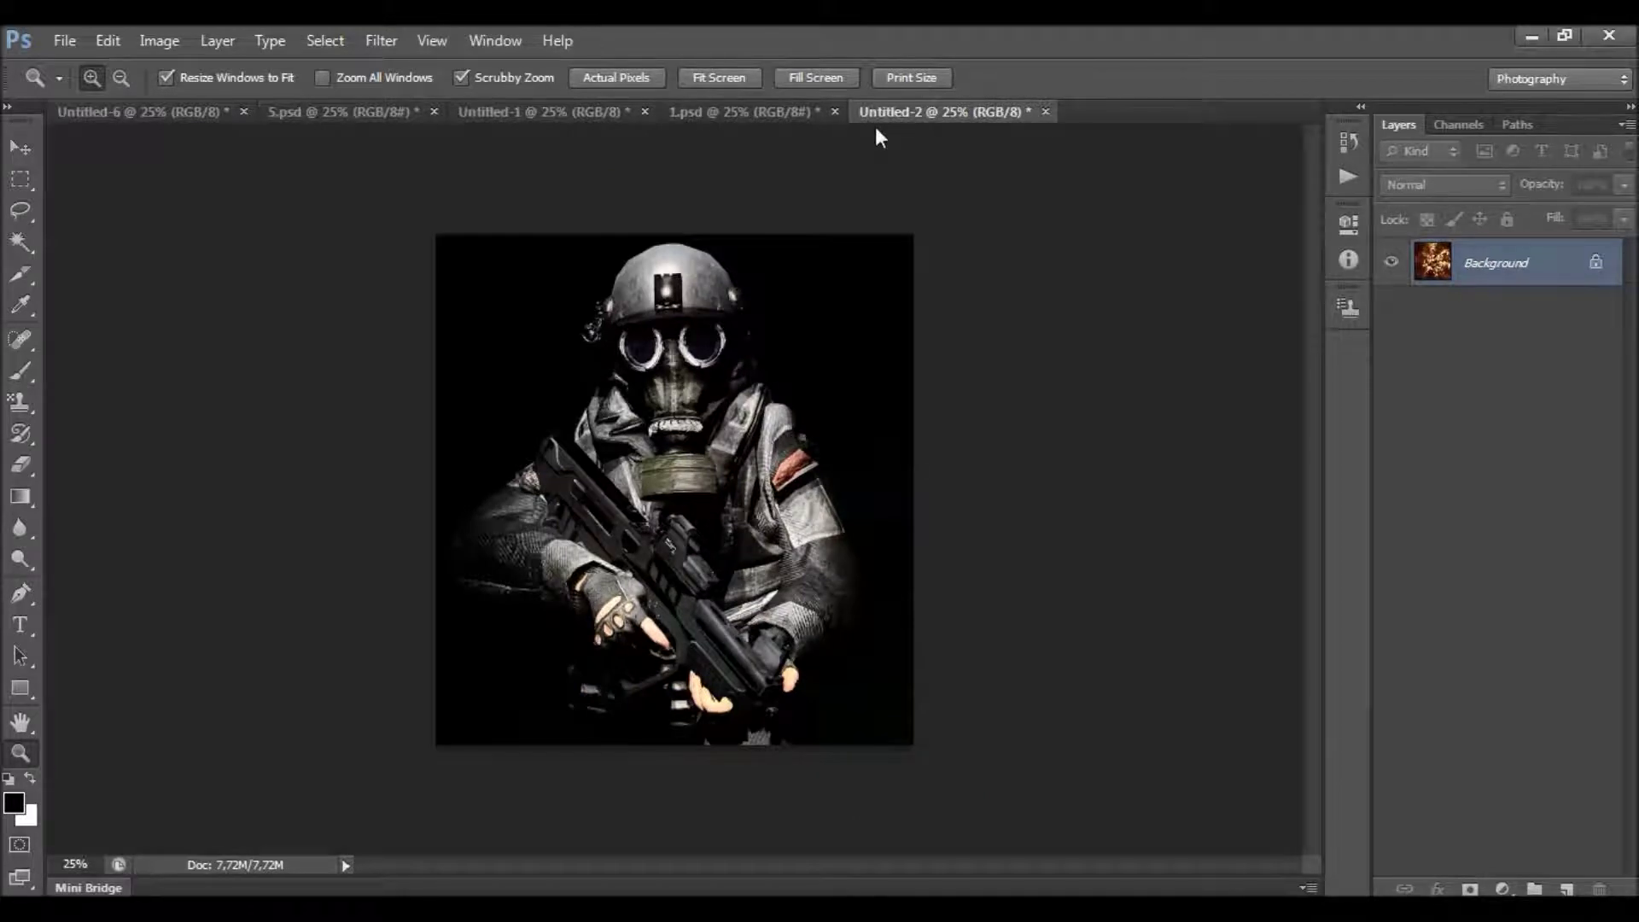
{"action": "key", "text": "ctrl+w"}
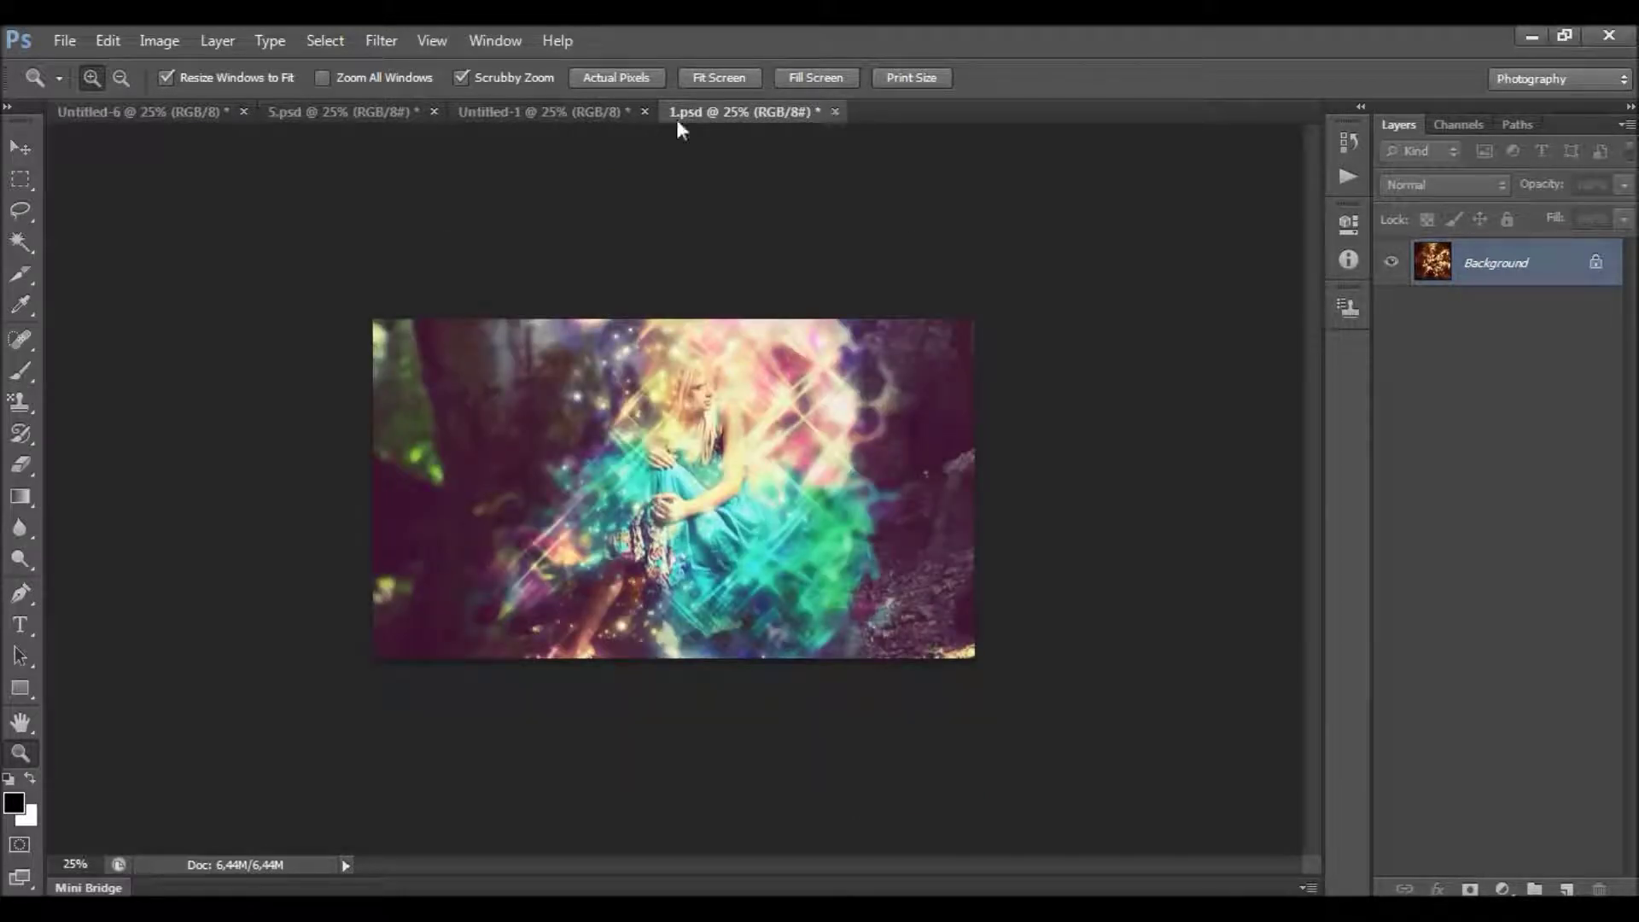
{"action": "key", "text": "ctrl+w"}
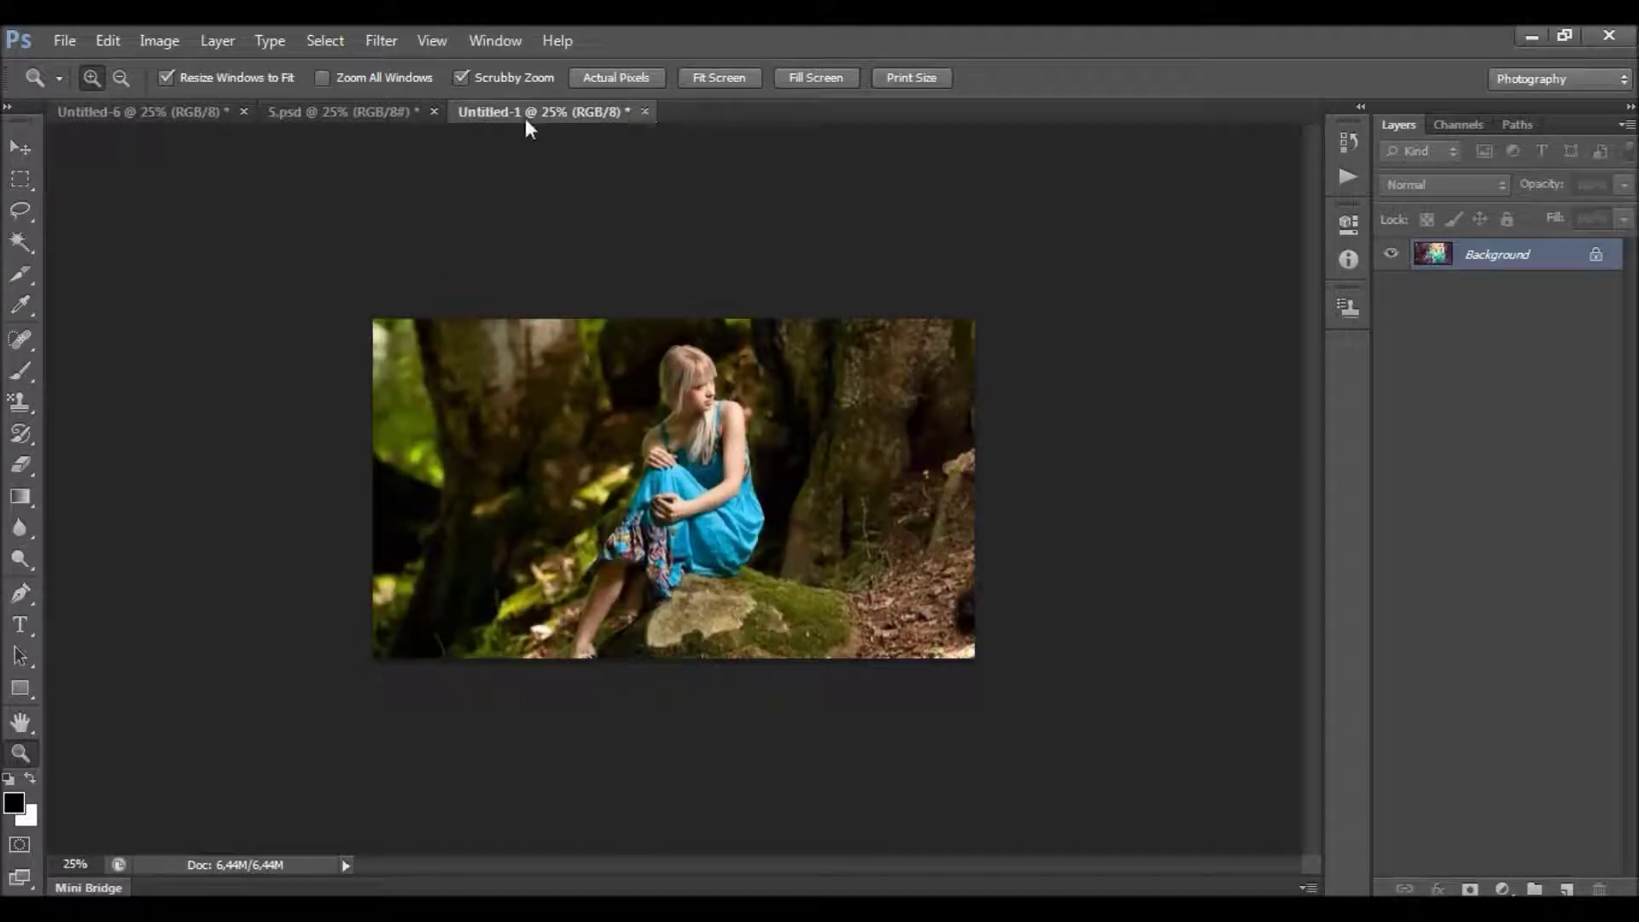
{"action": "key", "text": "ctrl+w"}
{"action": "left_click", "coordinate": [433, 110]}
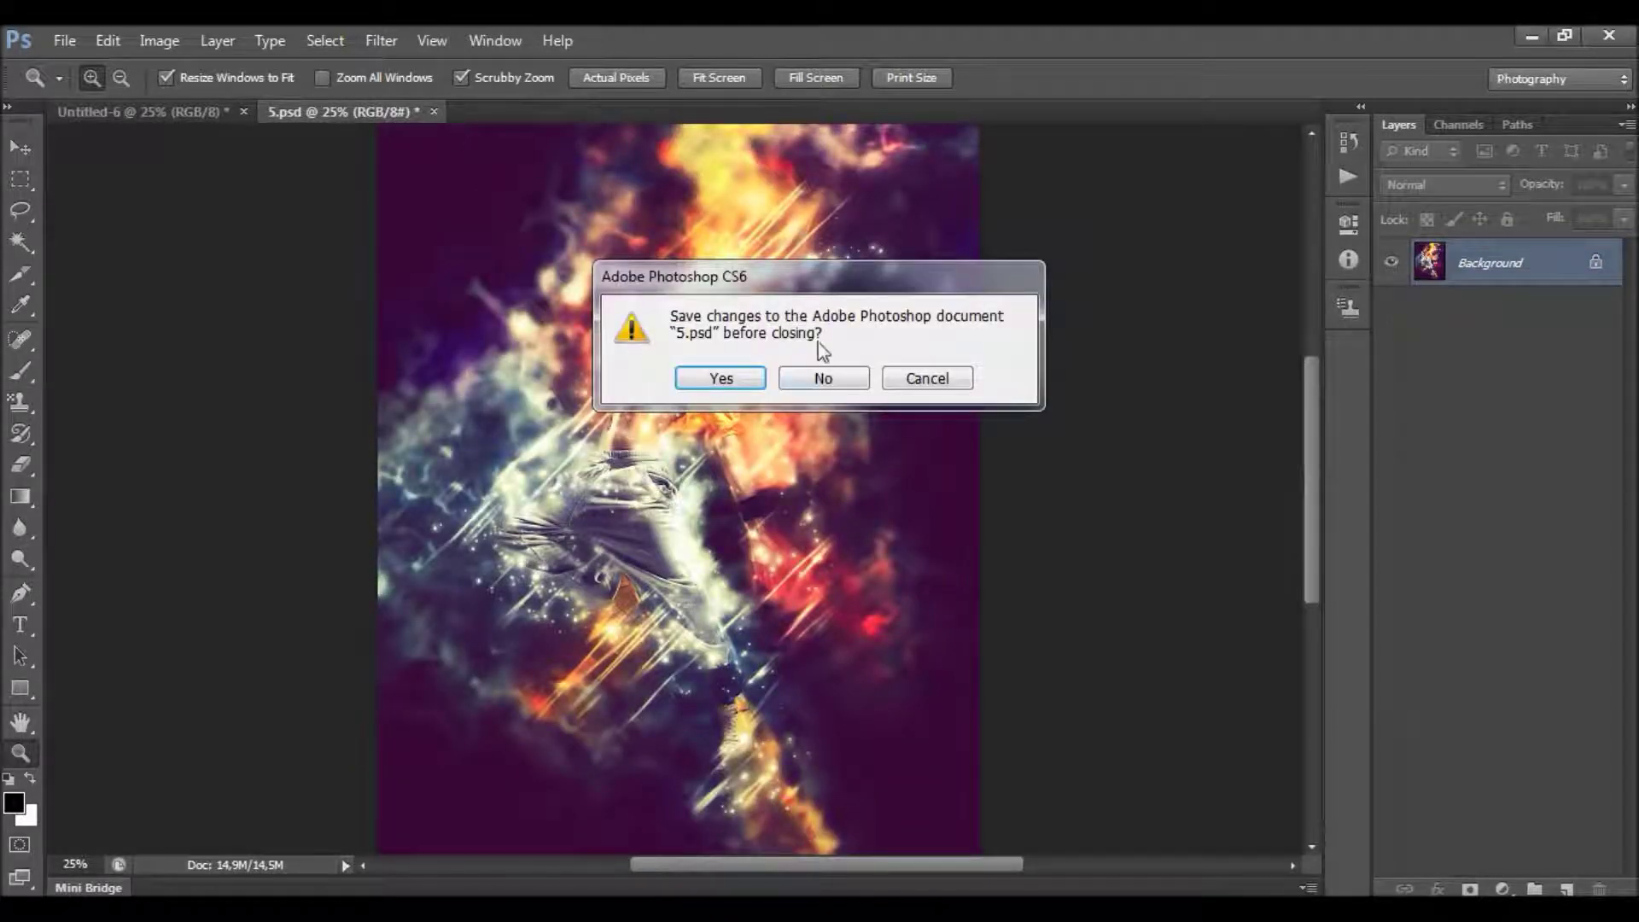
{"action": "left_click", "coordinate": [827, 378]}
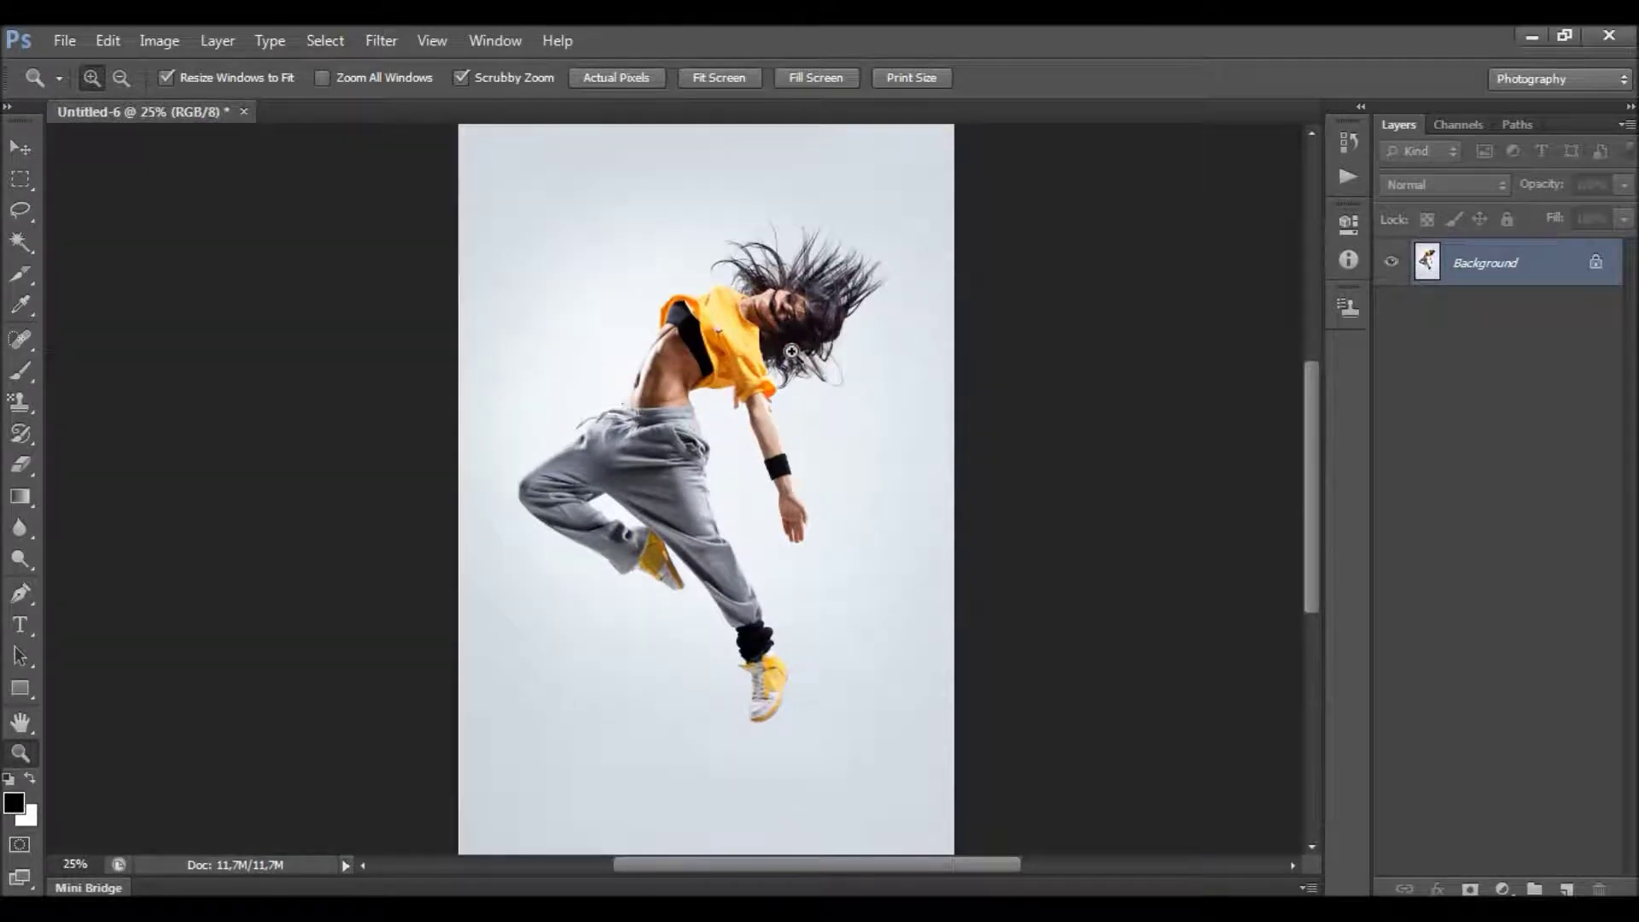
{"action": "left_click", "coordinate": [67, 41]}
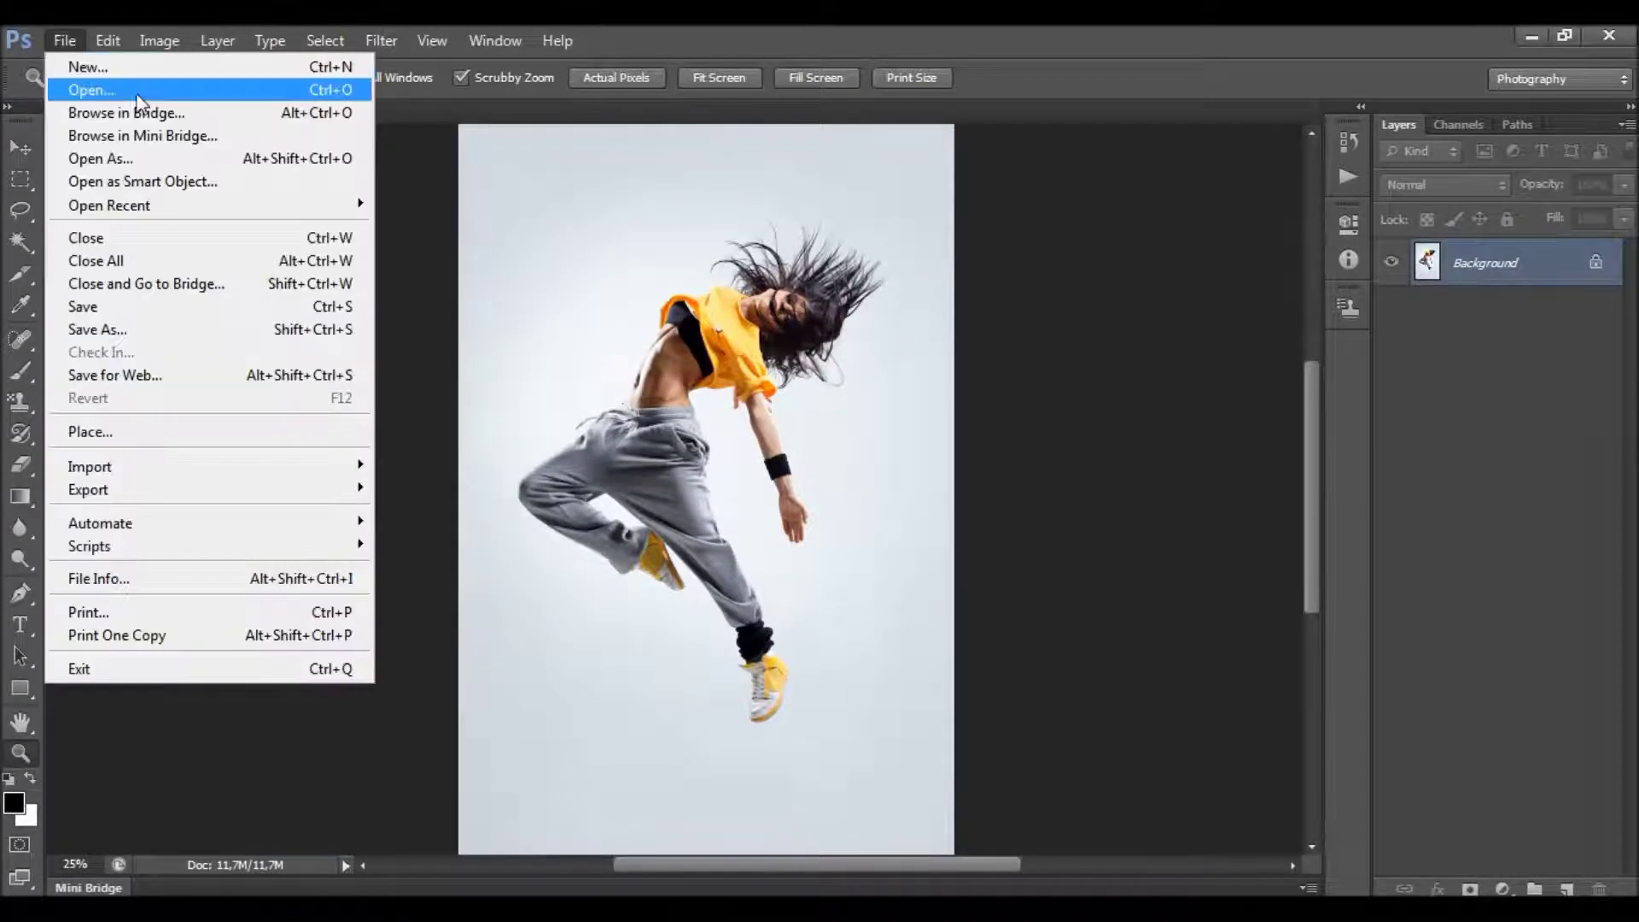
{"action": "left_click", "coordinate": [150, 89]}
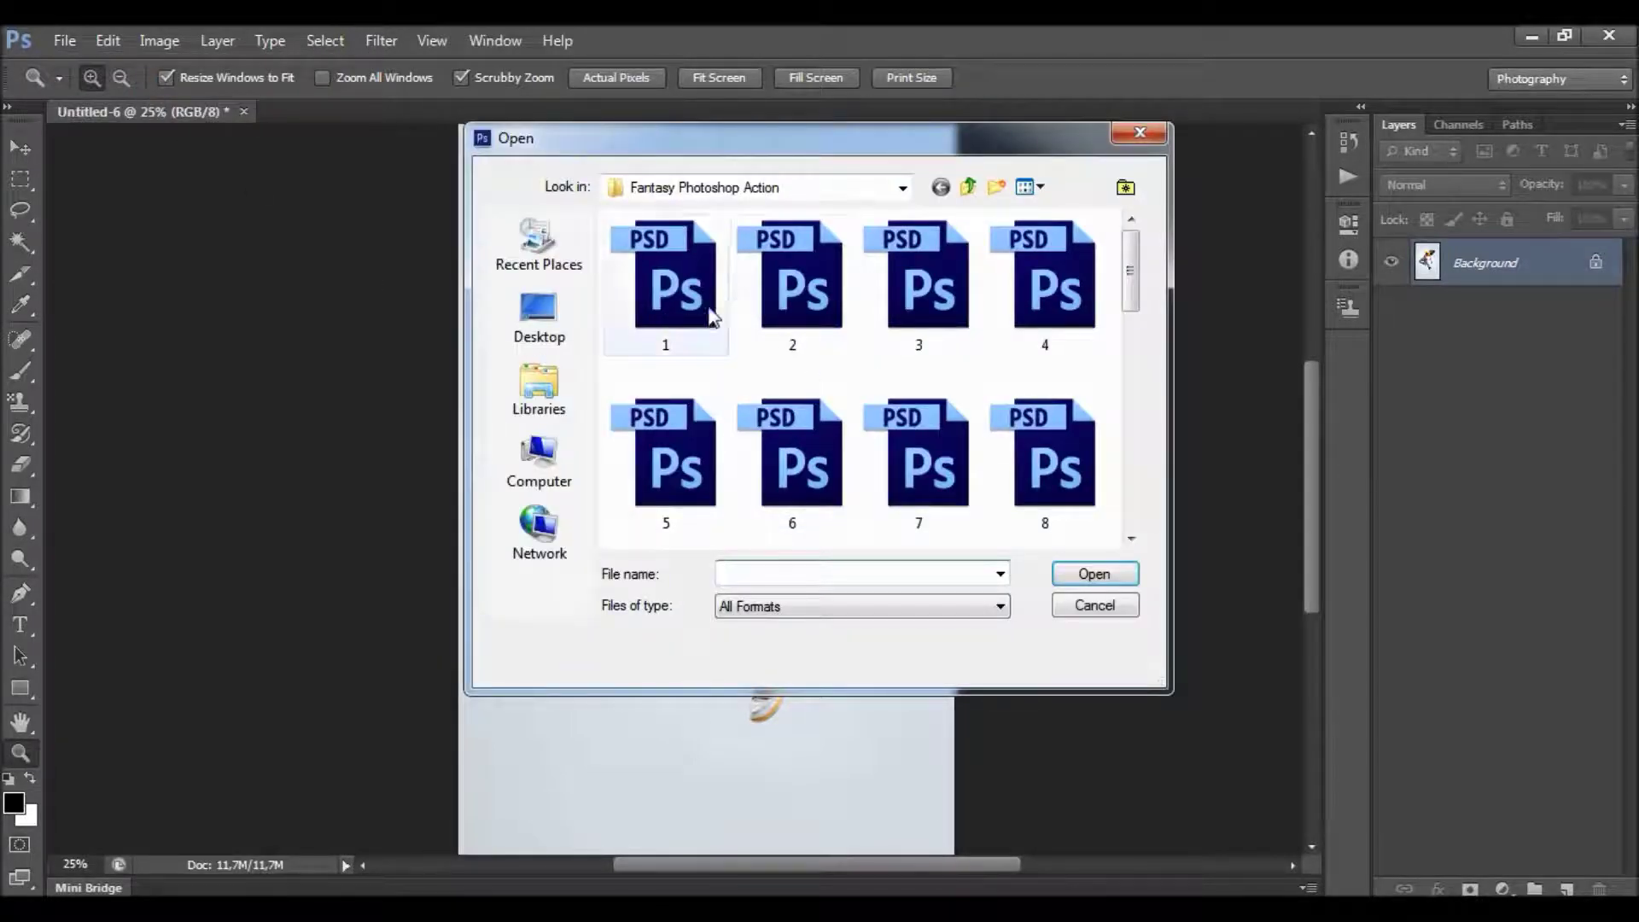
{"action": "left_click", "coordinate": [1140, 134]}
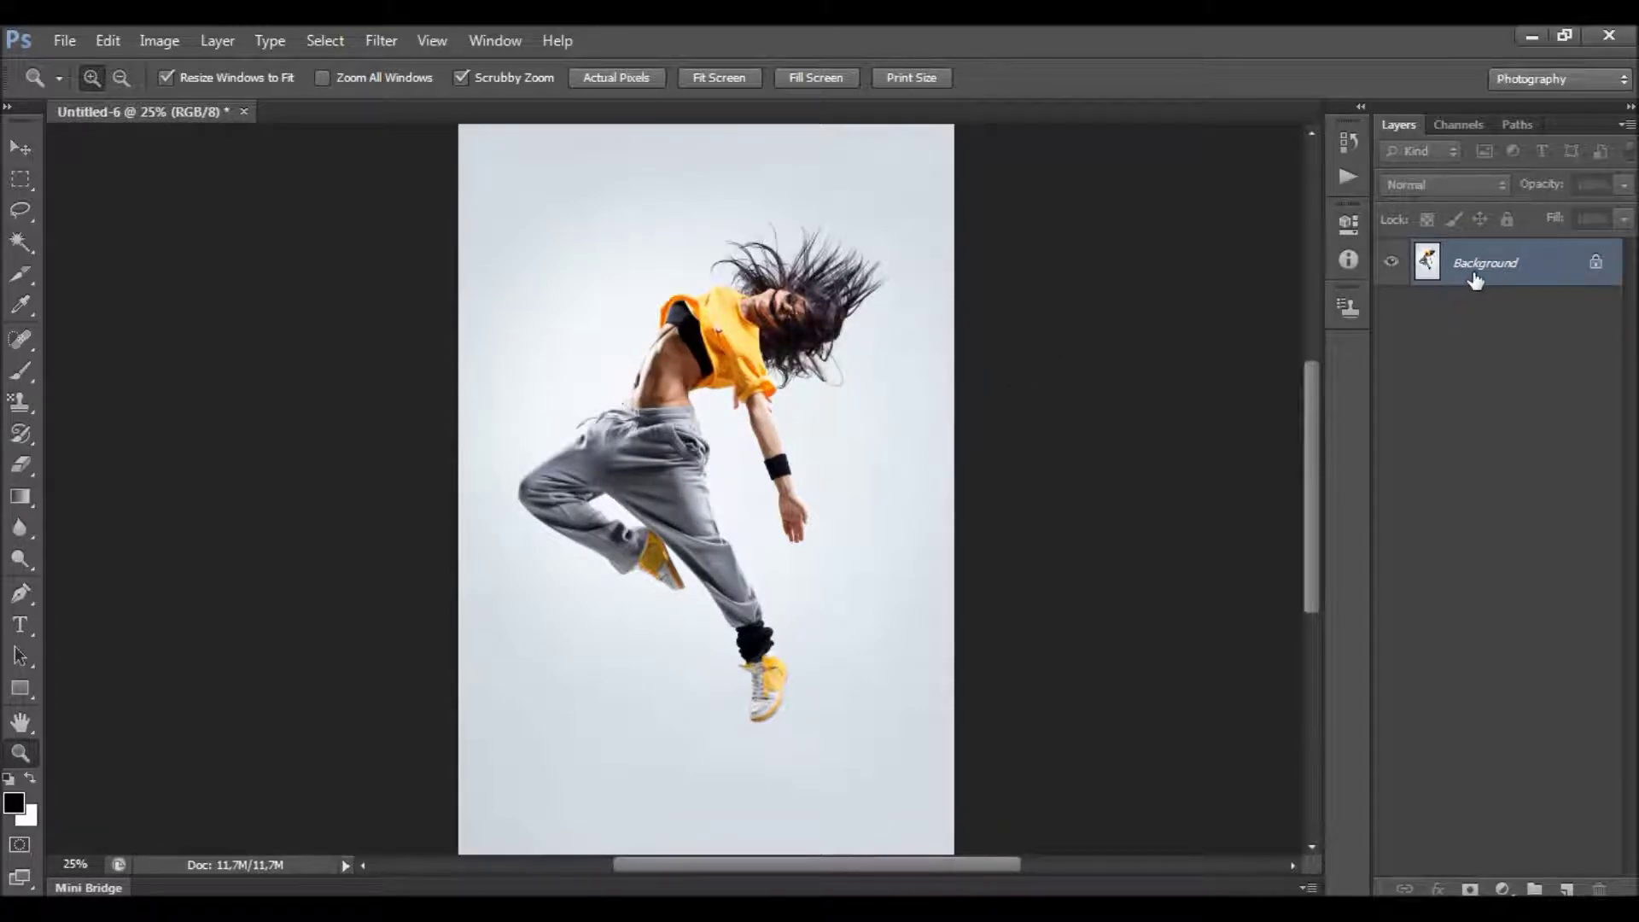
Unlock the dancer photo's background layer and convert it back into a locked Background layer.
{"action": "left_click", "coordinate": [1596, 262]}
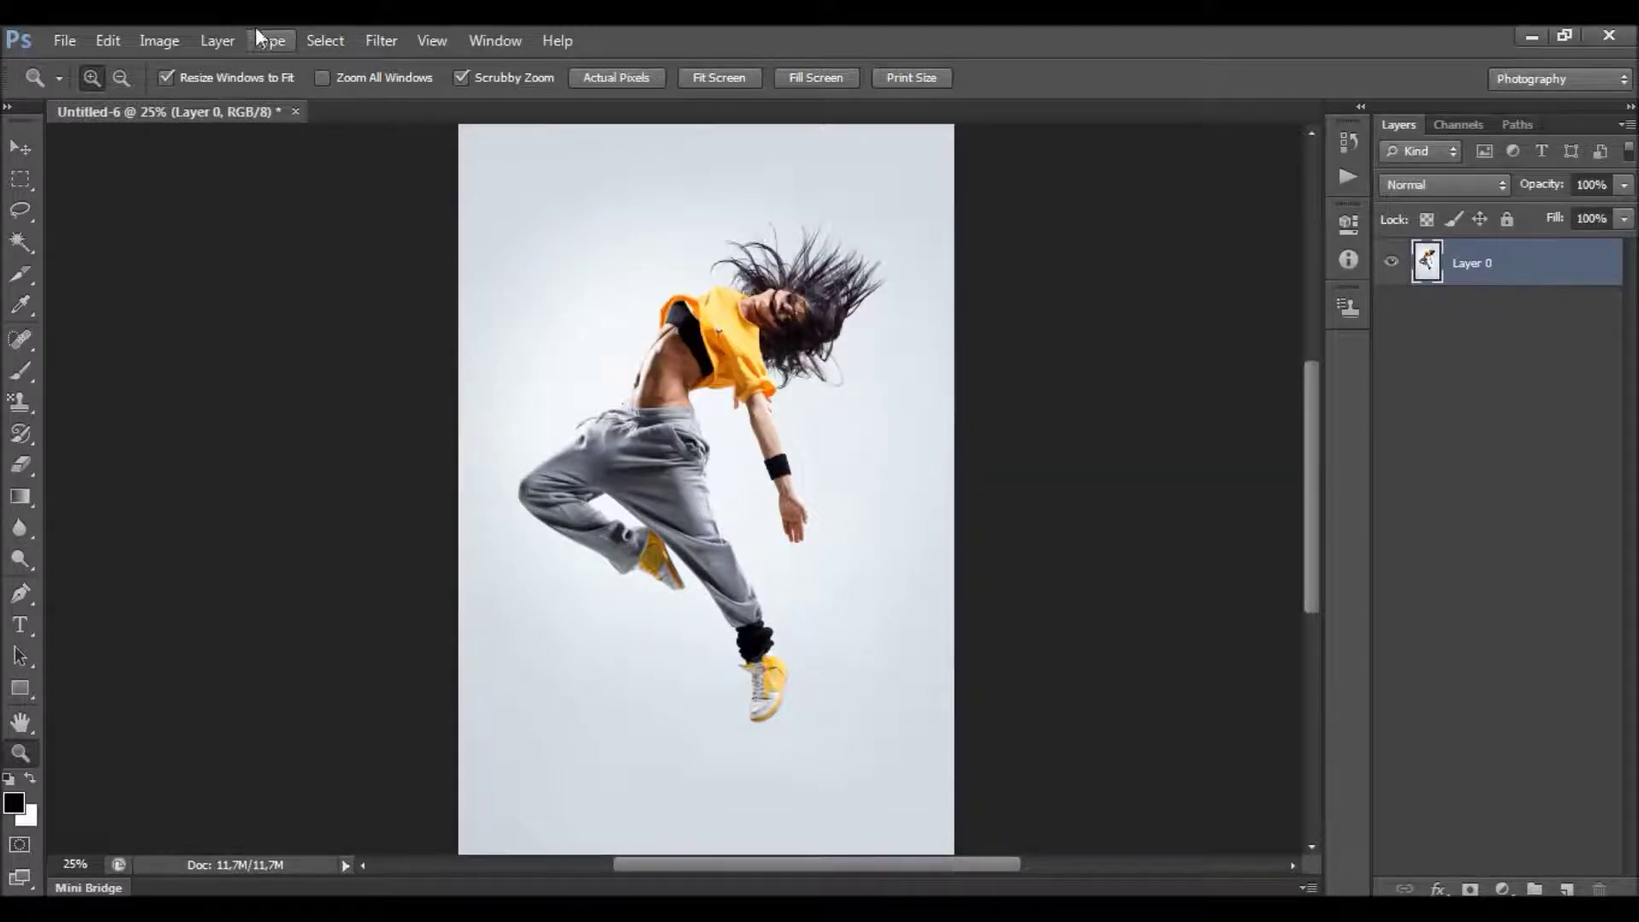
{"action": "left_click", "coordinate": [217, 40]}
{"action": "mouse_move", "coordinate": [249, 69]}
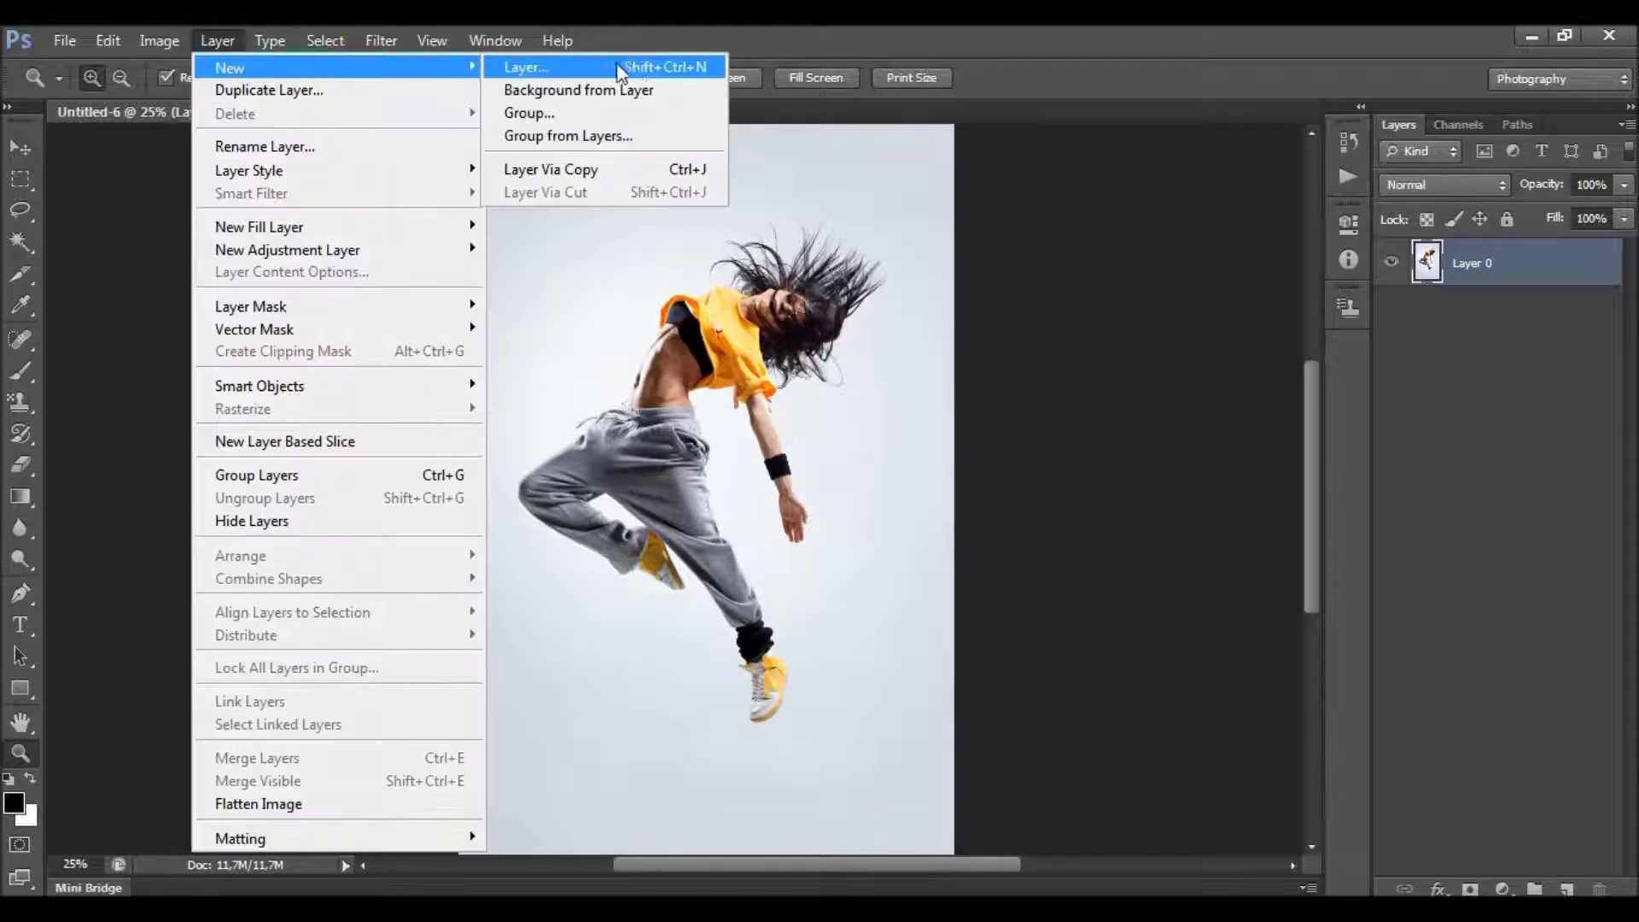
{"action": "left_click", "coordinate": [675, 93]}
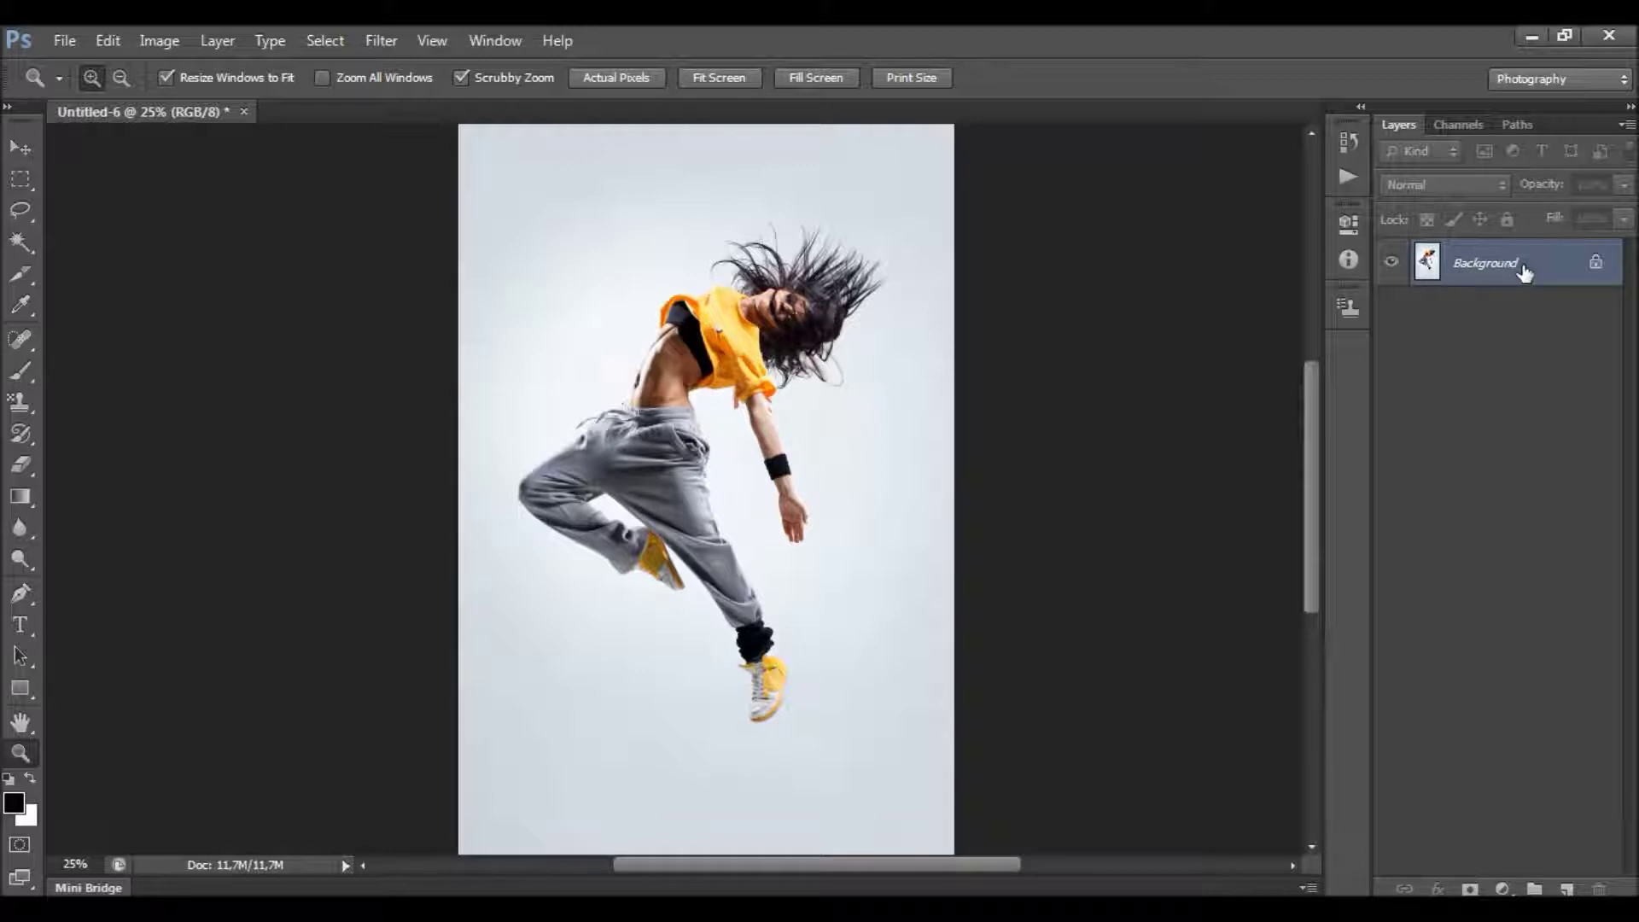
Check the dancer photo's colour mode and bit depth.
{"action": "left_click", "coordinate": [162, 41]}
{"action": "mouse_move", "coordinate": [256, 68]}
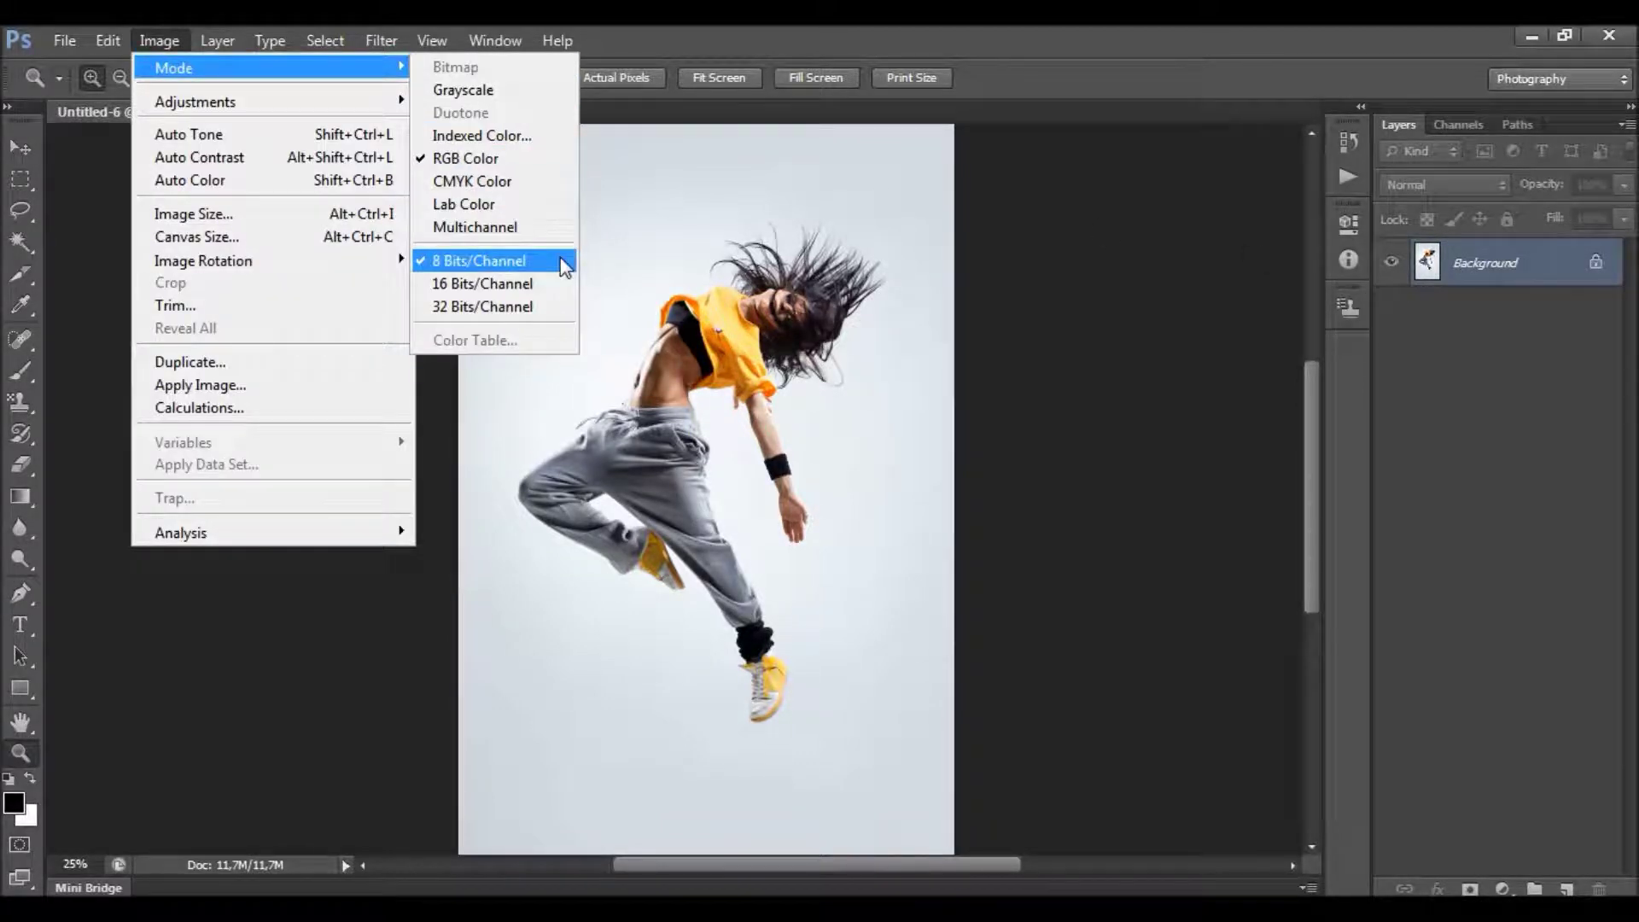
{"action": "left_click", "coordinate": [734, 31]}
Check the dancer photo's resolution and its pixel width and height in the Image Size settings.
{"action": "left_click", "coordinate": [159, 43]}
{"action": "left_click", "coordinate": [233, 220]}
{"action": "double_click", "coordinate": [982, 519]}
{"action": "double_click", "coordinate": [981, 326]}
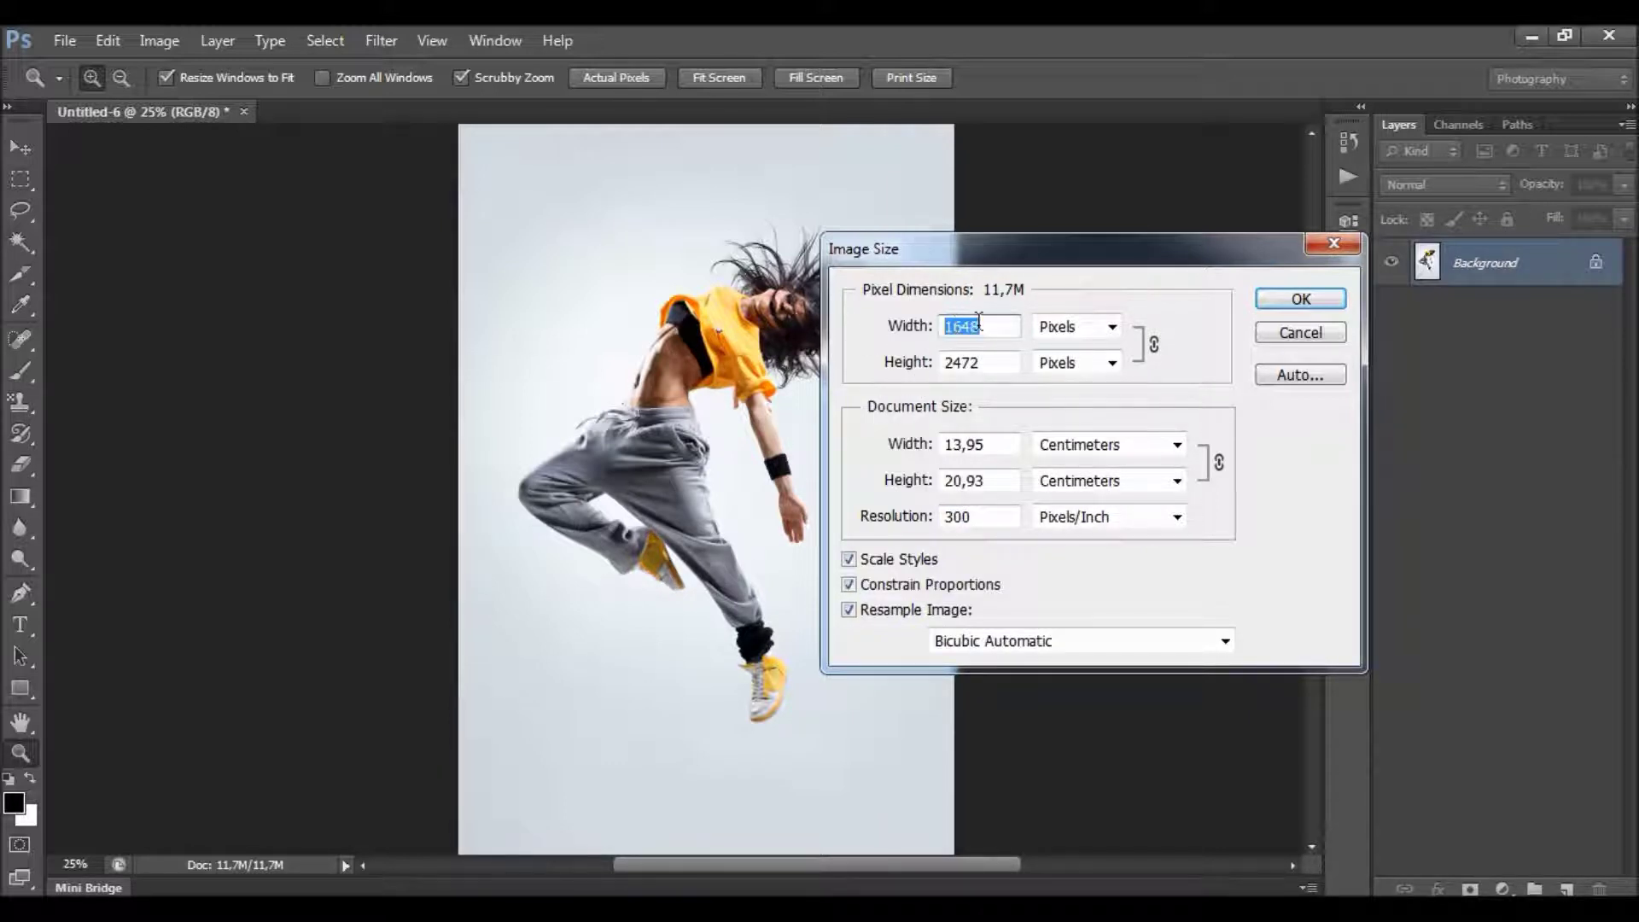
{"action": "double_click", "coordinate": [995, 362]}
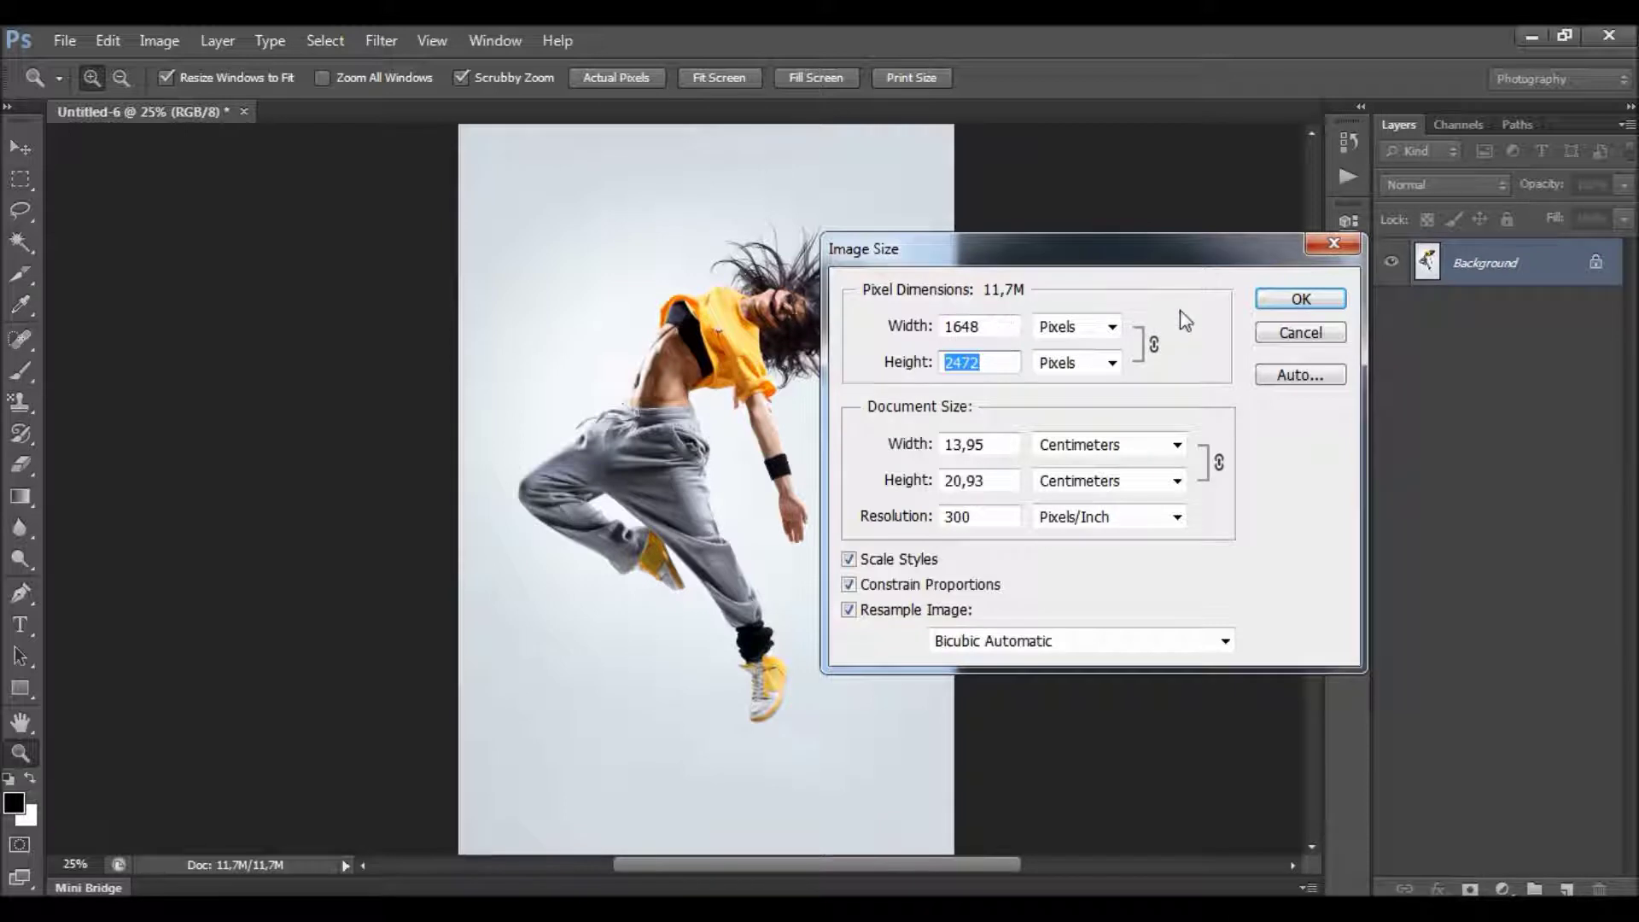
{"action": "left_click", "coordinate": [1262, 299]}
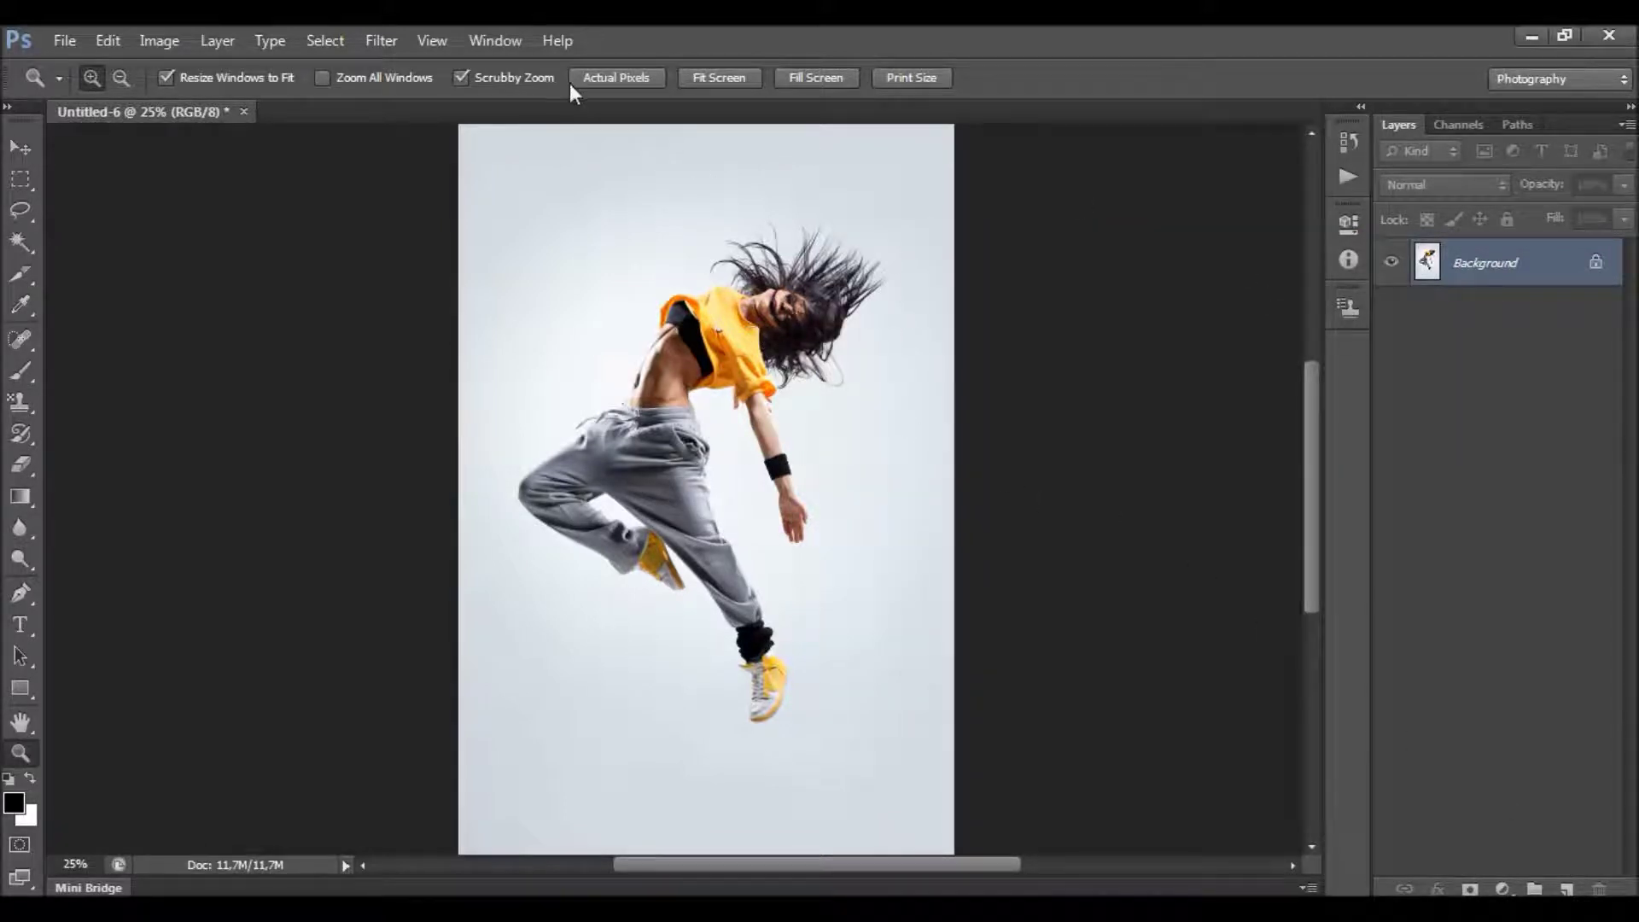
Load the Fantasy action file from the Fantasy Photoshop Action folder and select its Fantasy action.
{"action": "left_click", "coordinate": [496, 40]}
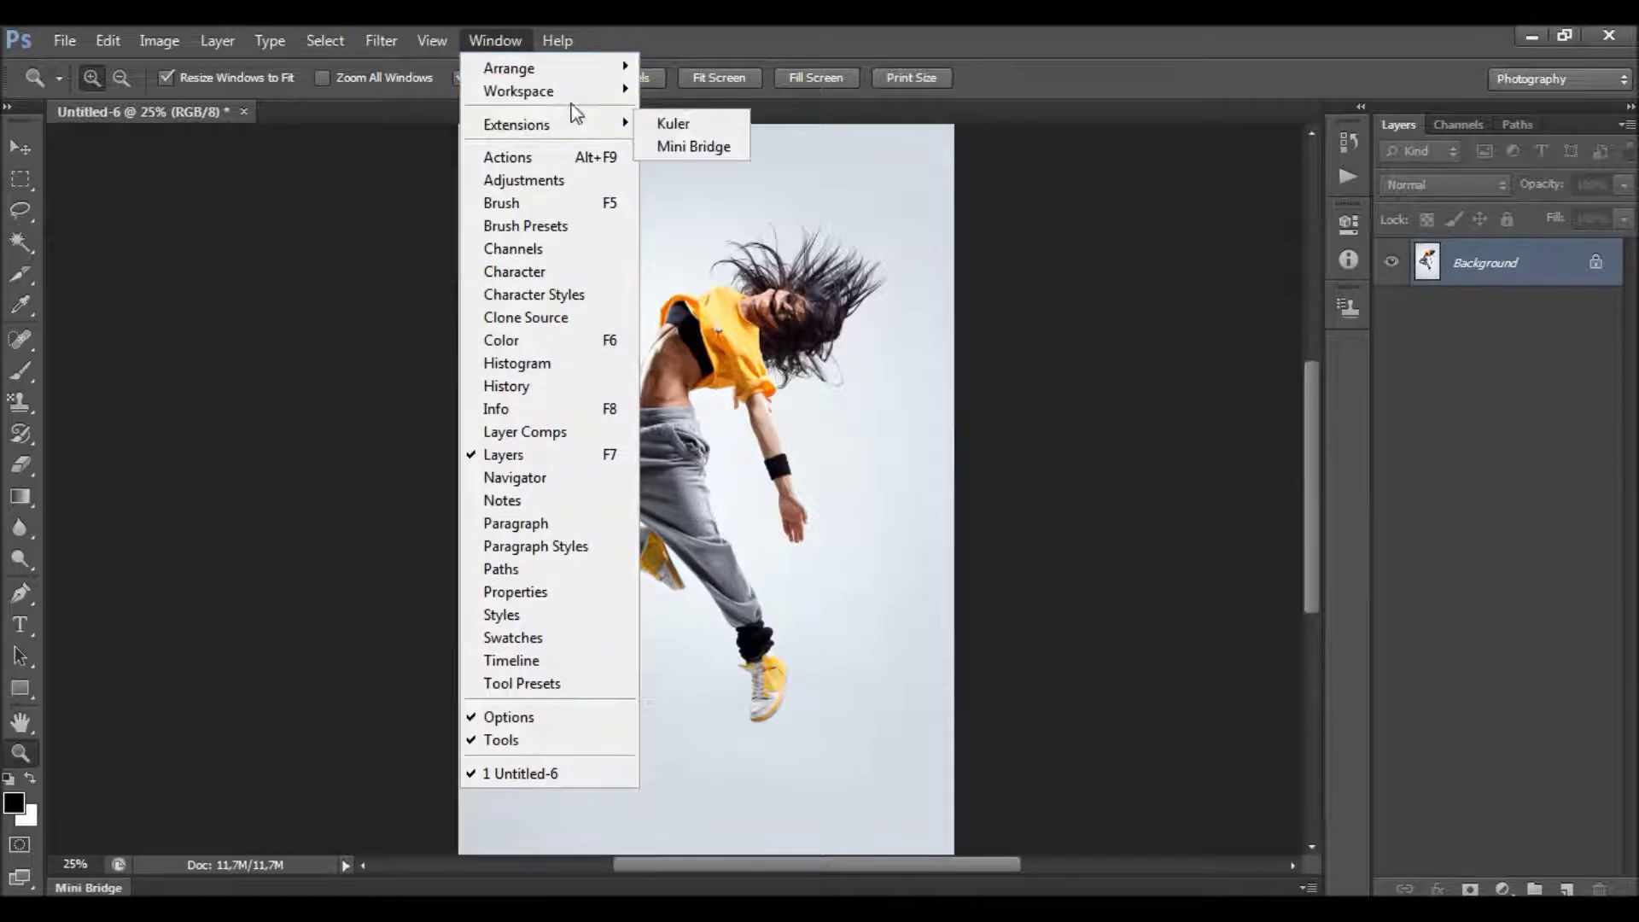
{"action": "left_click", "coordinate": [513, 157]}
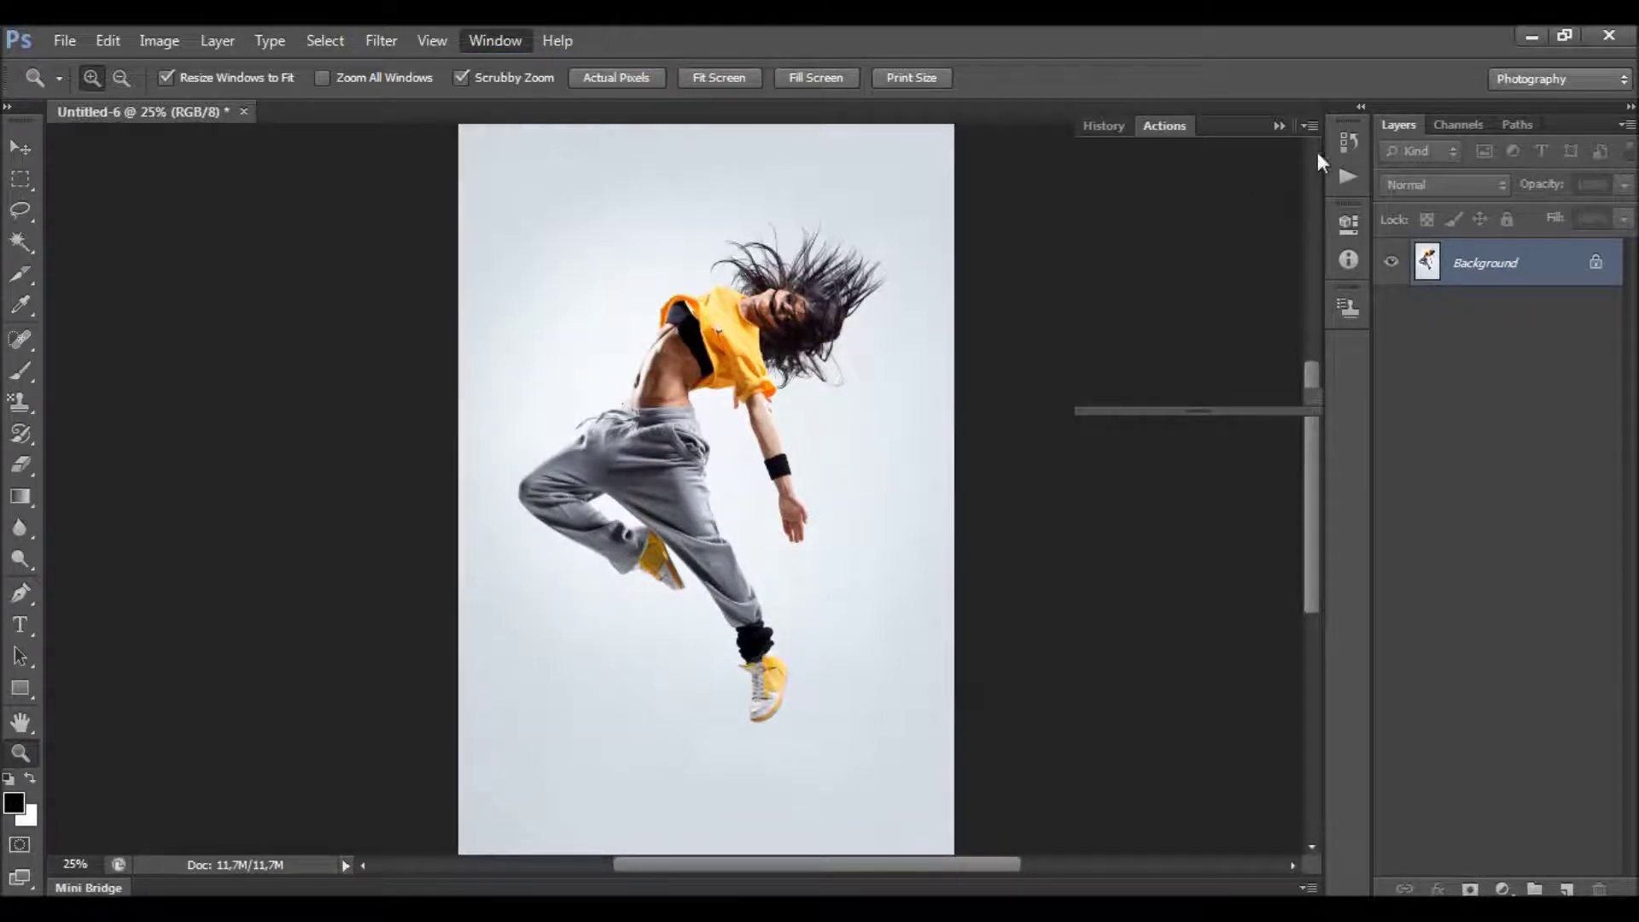
{"action": "left_click", "coordinate": [1304, 126]}
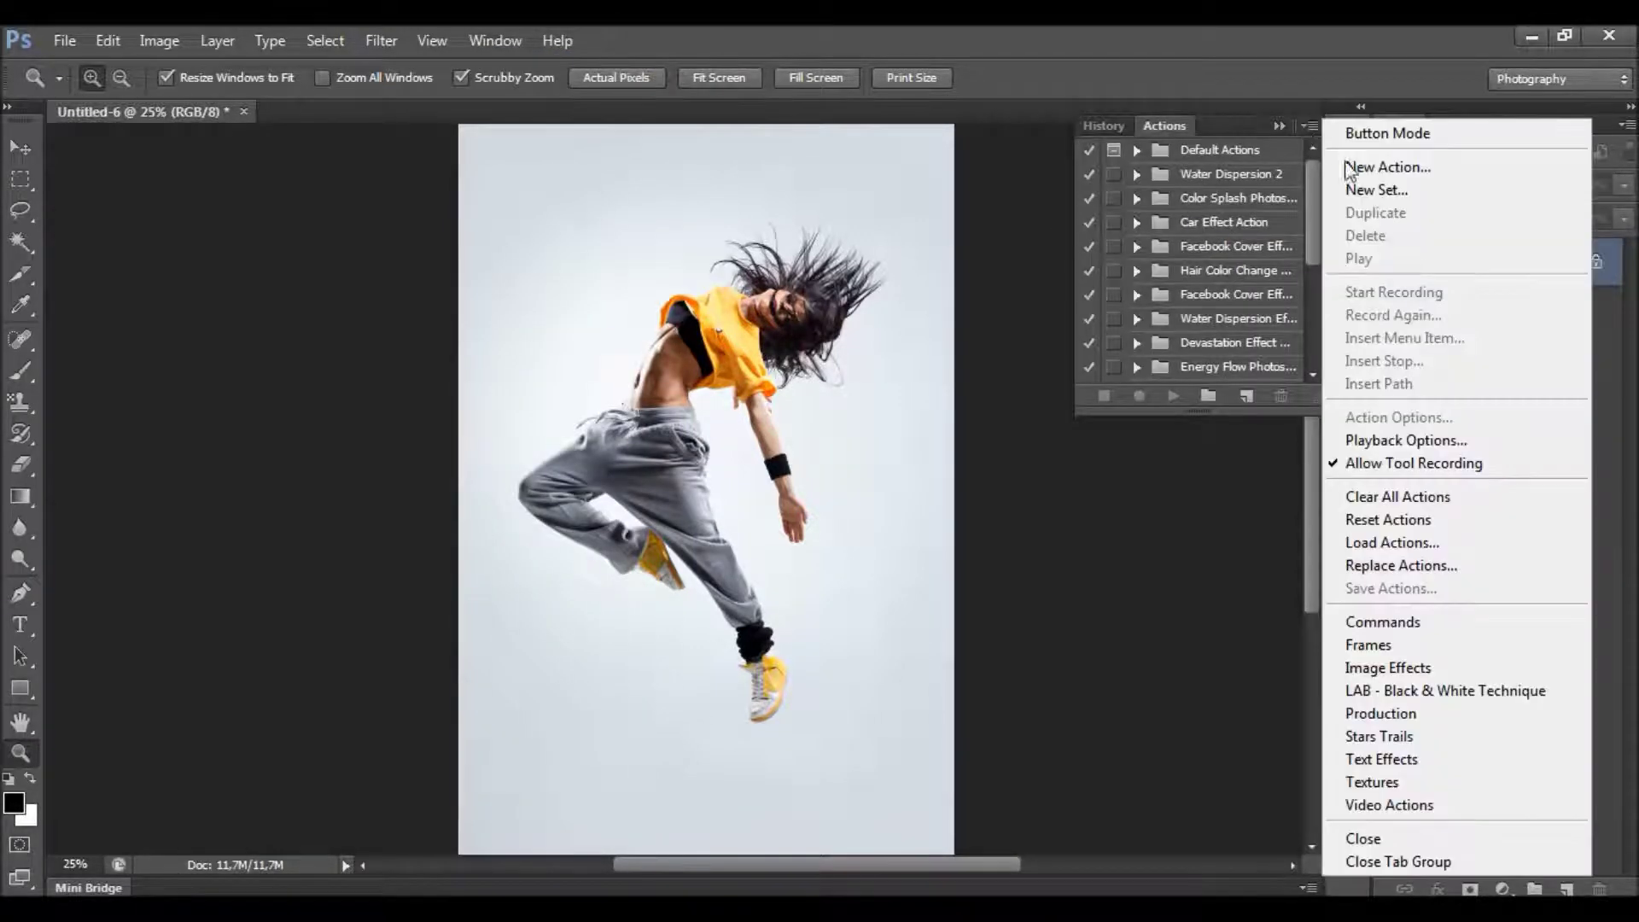
{"action": "left_click", "coordinate": [1416, 541]}
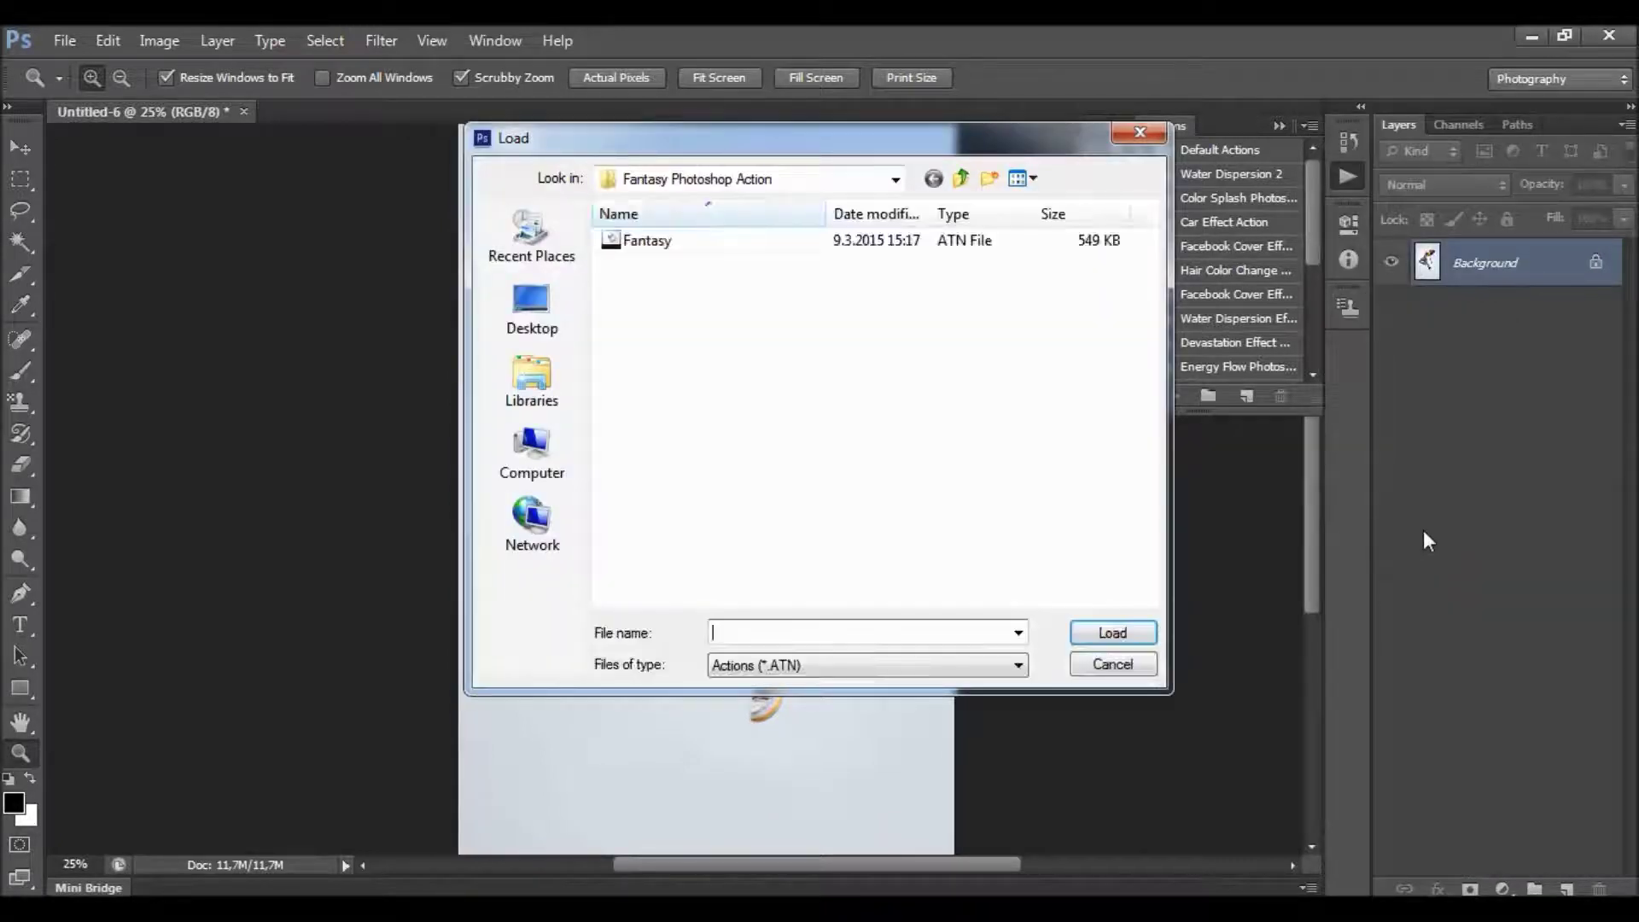
{"action": "double_click", "coordinate": [666, 242]}
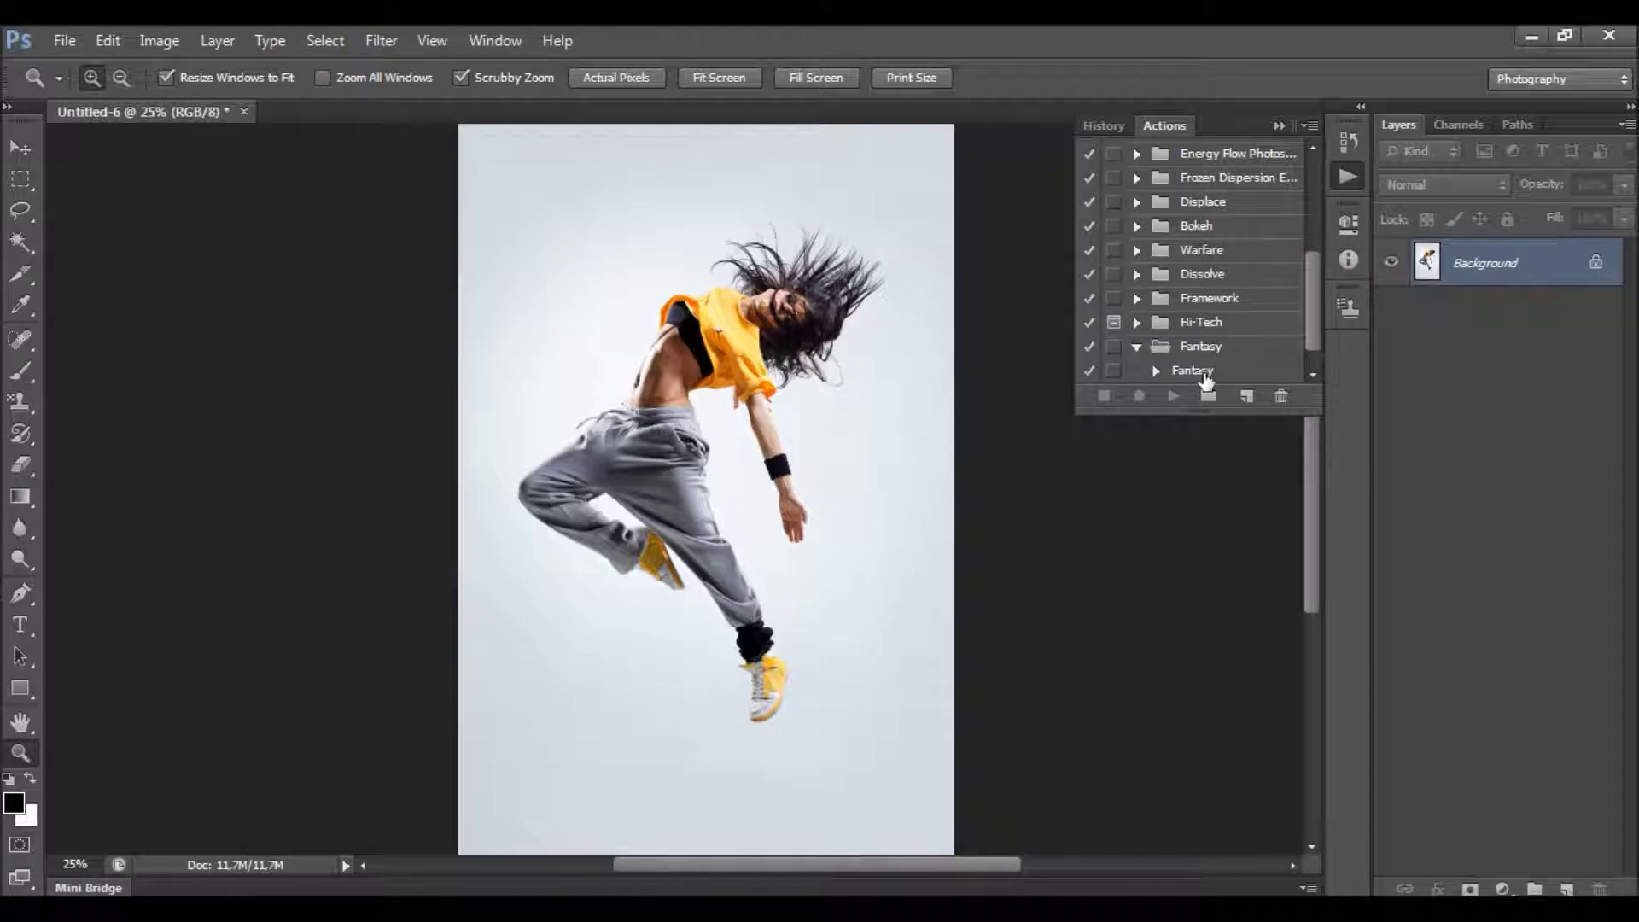
{"action": "left_click", "coordinate": [1211, 374]}
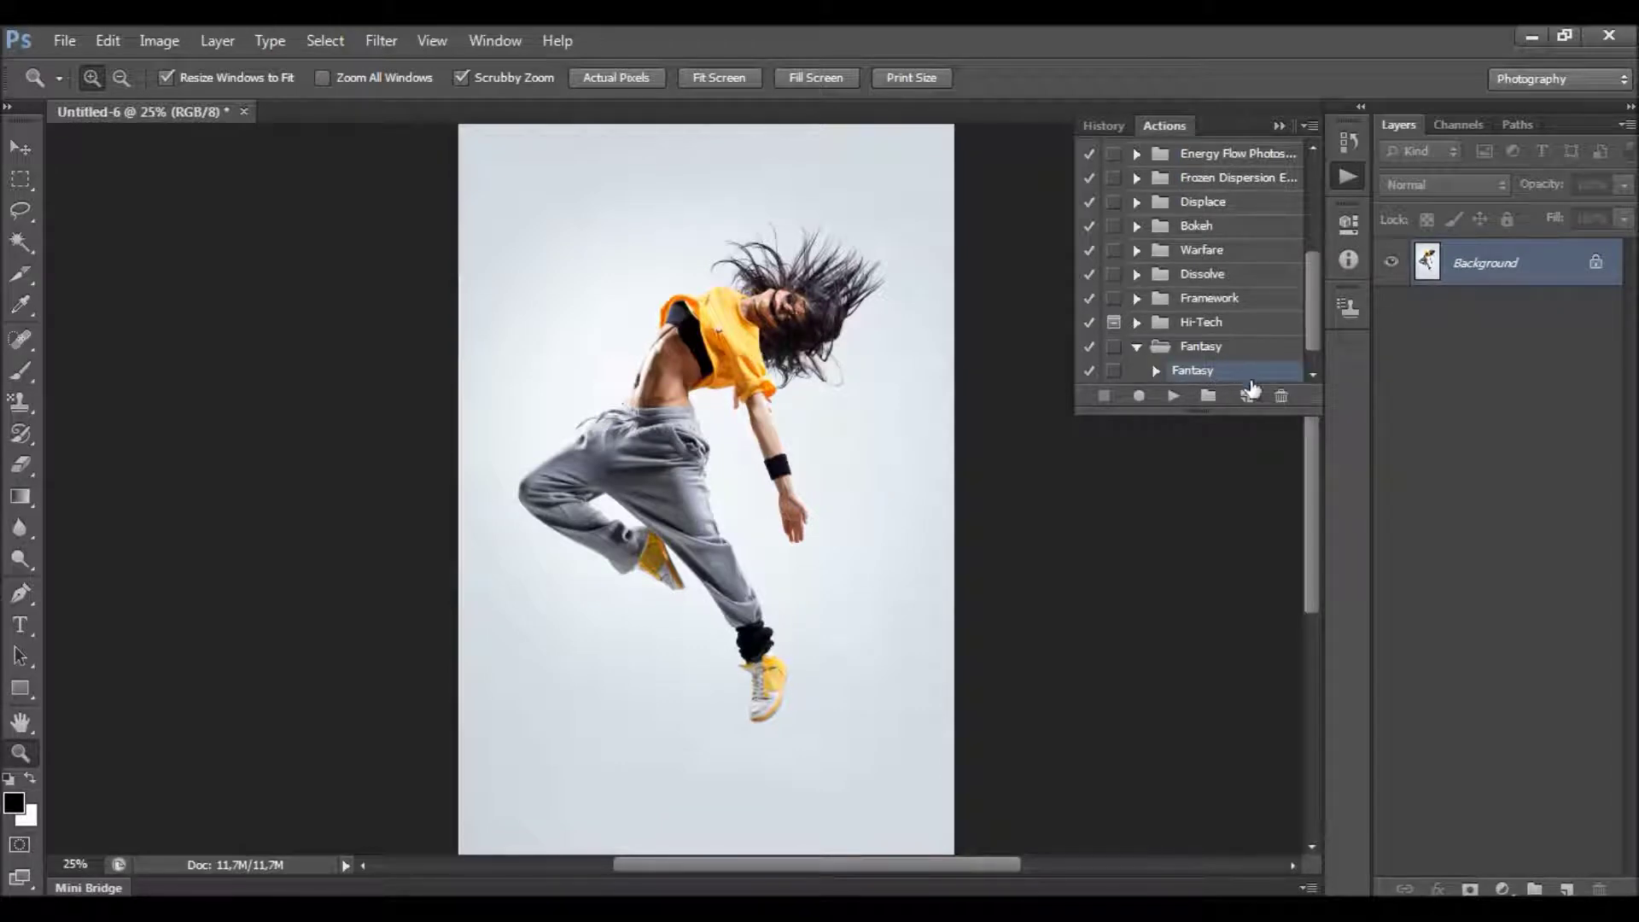
Add a new layer above the Background and name it brush.
{"action": "left_click", "coordinate": [1565, 888]}
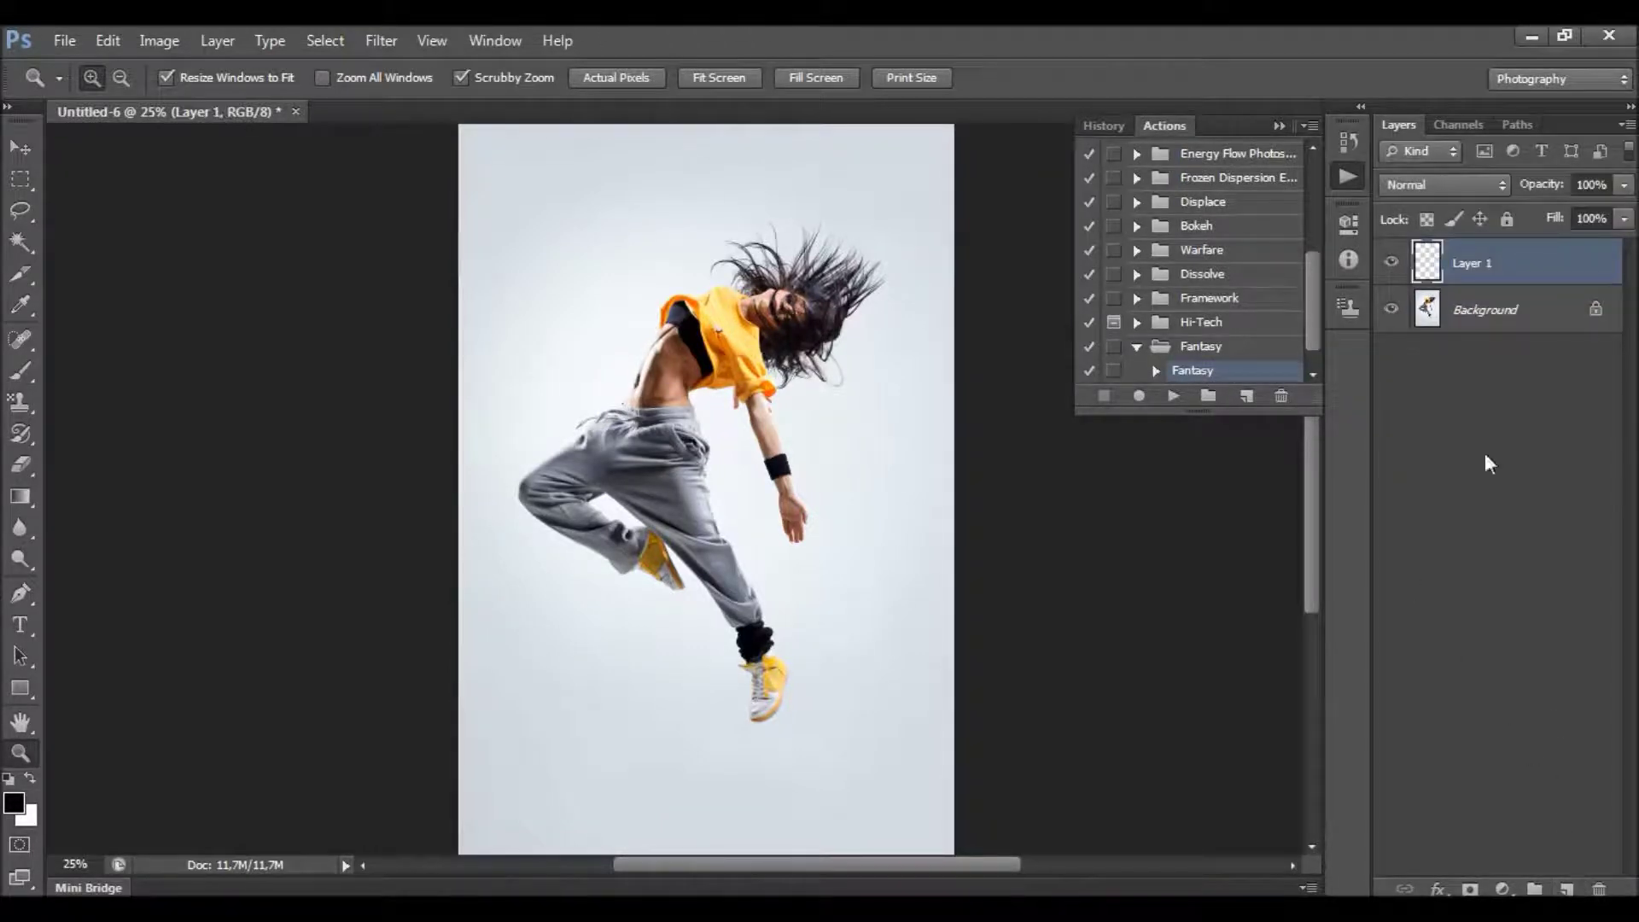
{"action": "double_click", "coordinate": [1483, 263]}
{"action": "type", "text": "brush"}
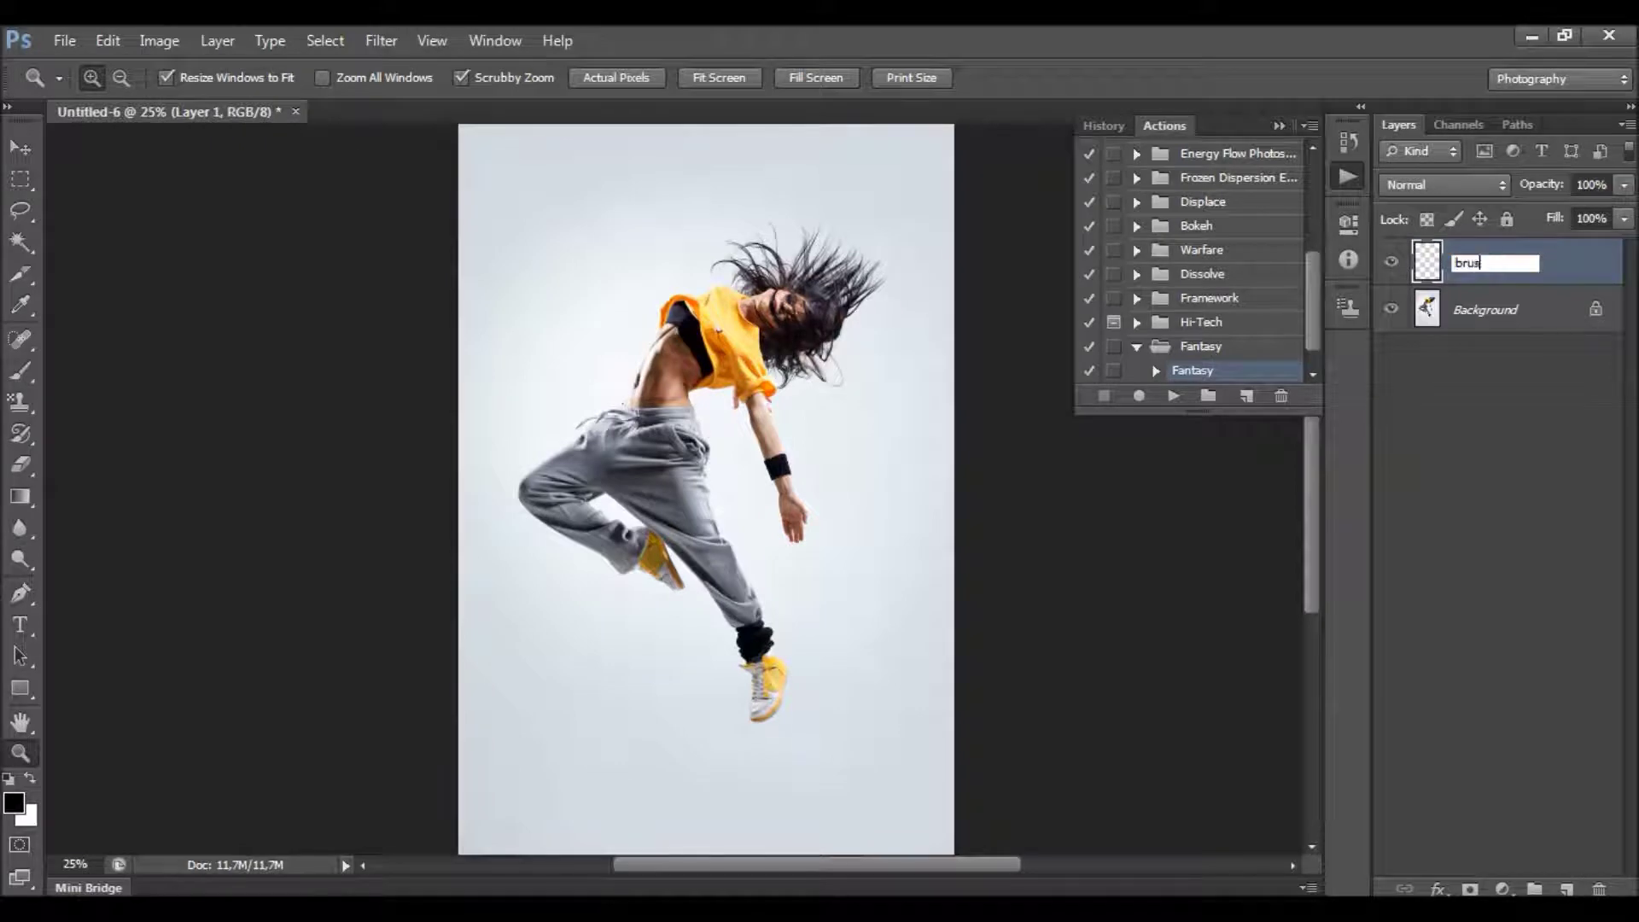
{"action": "key", "text": "Return"}
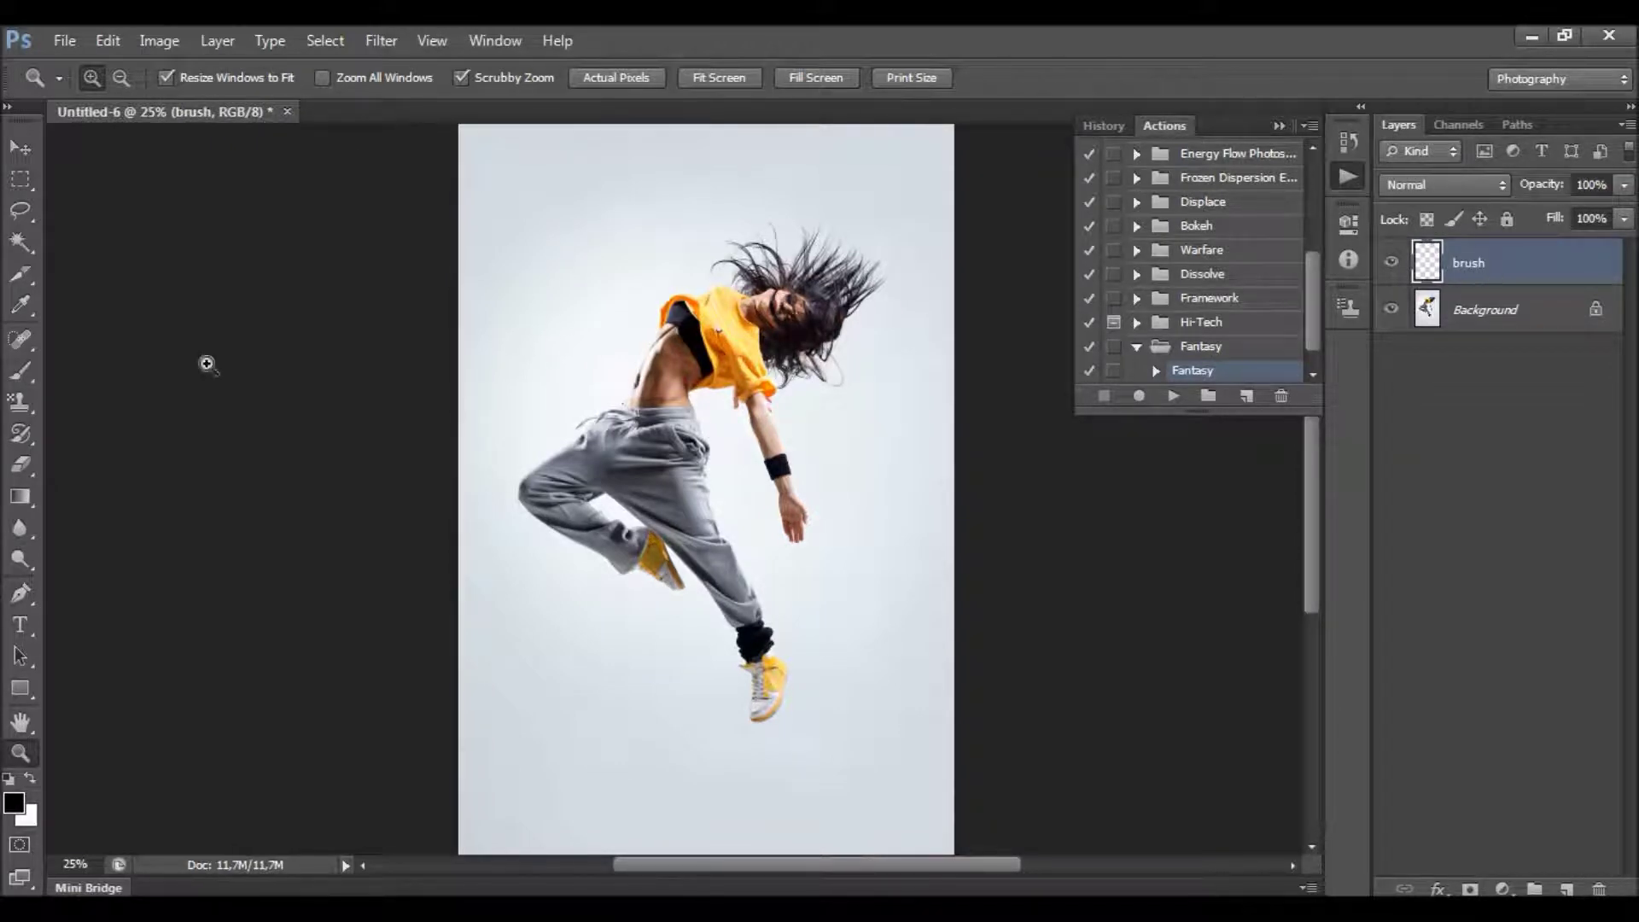
Paint a red stroke from the dancer's shirt to the thigh on the brush layer, using a soft 90 px brush at 0% hardness.
{"action": "left_click", "coordinate": [21, 371]}
{"action": "right_click", "coordinate": [630, 406]}
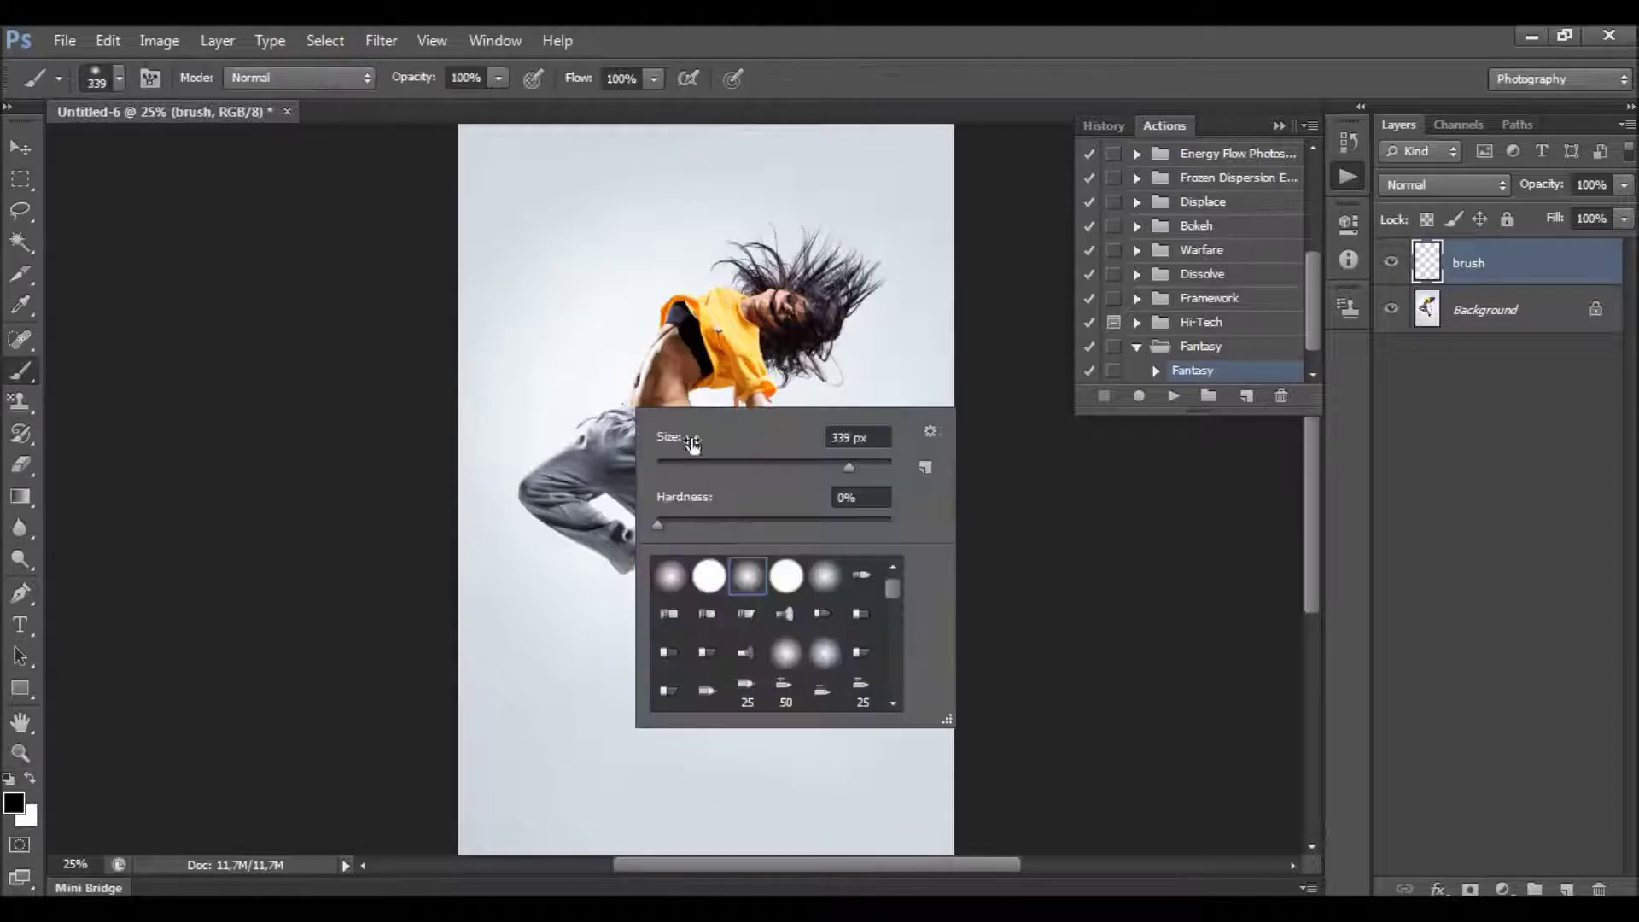
{"action": "left_click", "coordinate": [763, 460]}
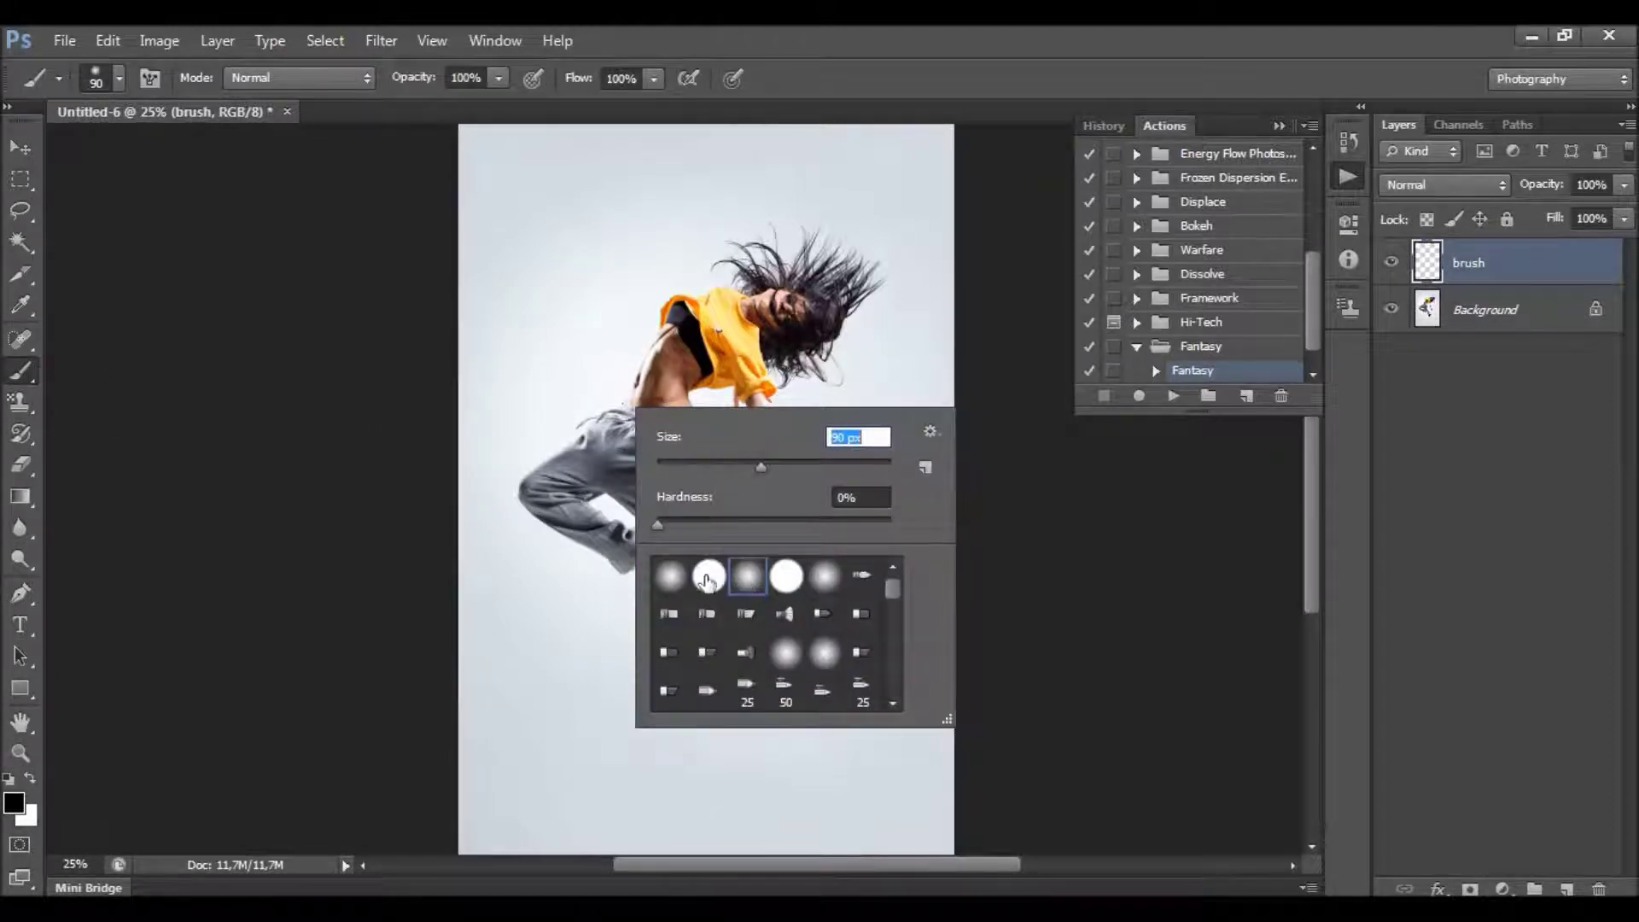
{"action": "left_click", "coordinate": [17, 805]}
{"action": "left_click_drag", "start_coordinate": [1319, 533], "coordinate": [1375, 440]}
{"action": "key", "text": "Return"}
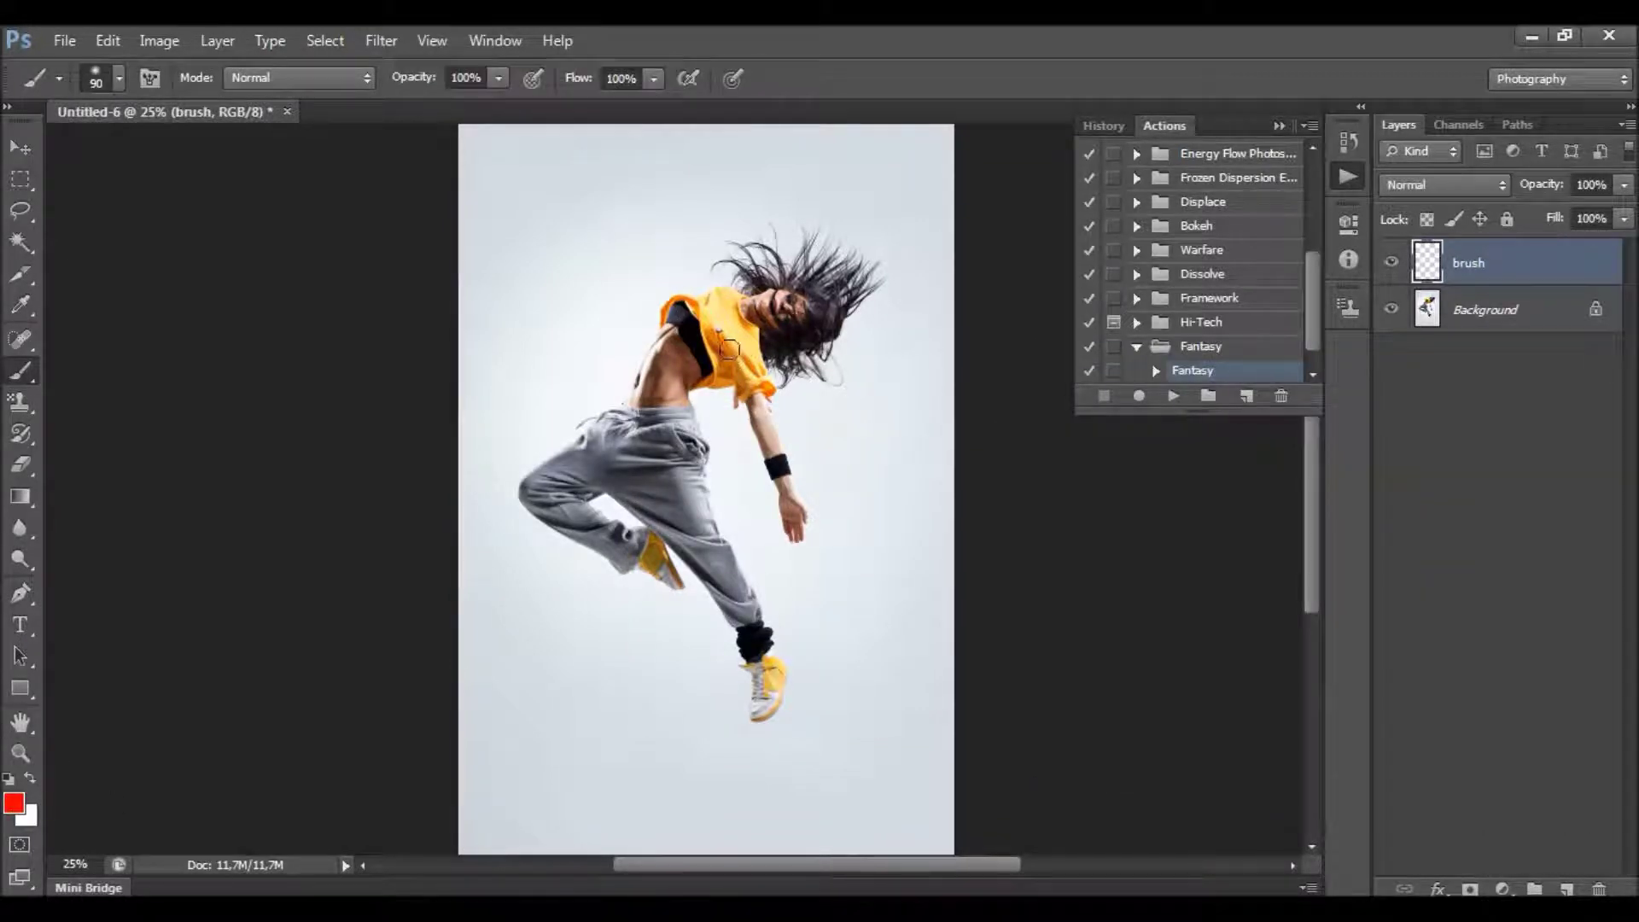
{"action": "mouse_move", "coordinate": [721, 346]}
{"action": "left_mouse_down"}
{"action": "mouse_move", "coordinate": [688, 359]}
{"action": "mouse_move", "coordinate": [674, 341]}
{"action": "mouse_move", "coordinate": [654, 408]}
{"action": "mouse_move", "coordinate": [567, 467]}
{"action": "left_mouse_up"}
Open the brush PSD file from the Desktop.
{"action": "left_click", "coordinate": [65, 40]}
{"action": "left_click", "coordinate": [86, 82]}
{"action": "left_click", "coordinate": [539, 316]}
{"action": "scroll", "coordinate": [799, 340], "scroll_direction": "down", "scroll_amount": 10}
{"action": "left_click", "coordinate": [765, 261]}
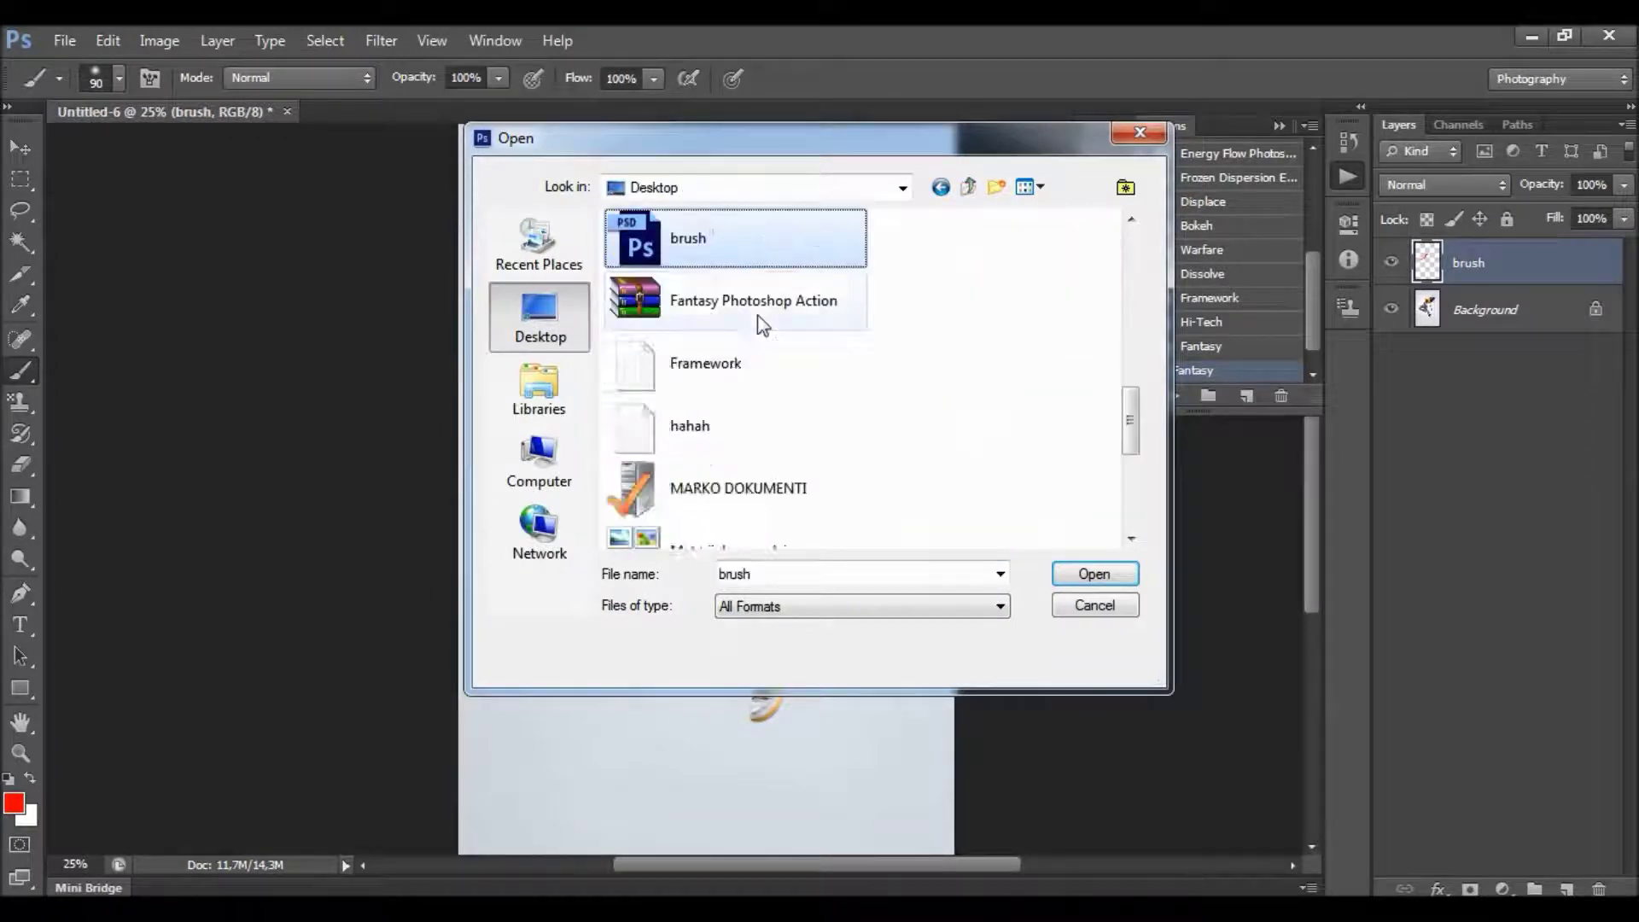
{"action": "double_click", "coordinate": [780, 256]}
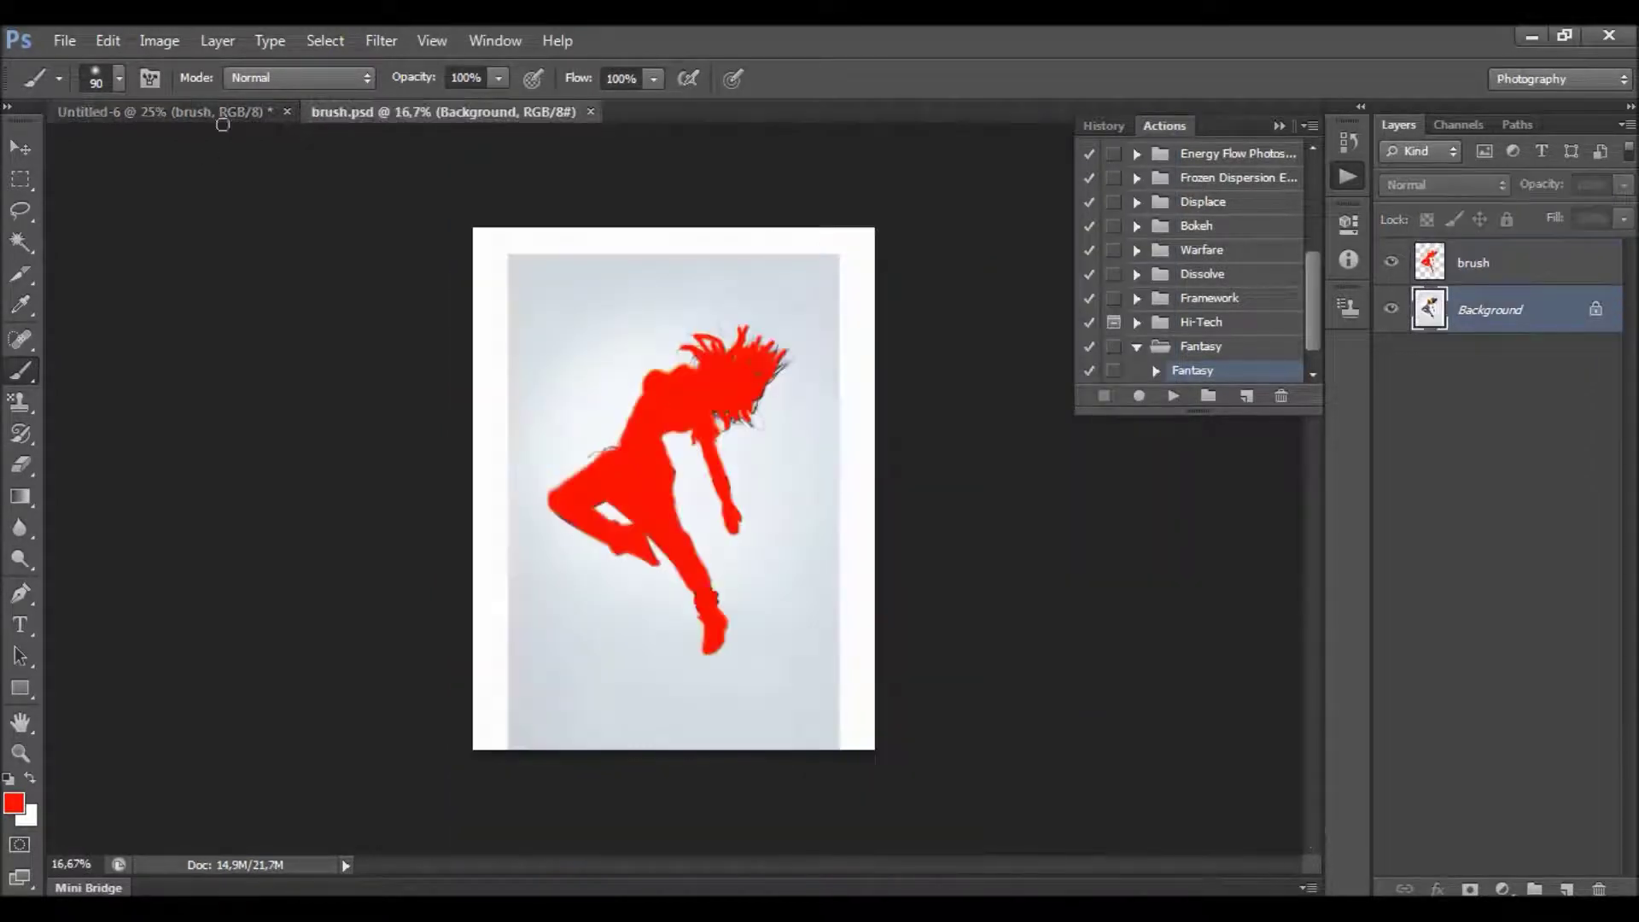
Close Untitled-6 without saving its changes and fit brush.psd to the view.
{"action": "left_click", "coordinate": [287, 112]}
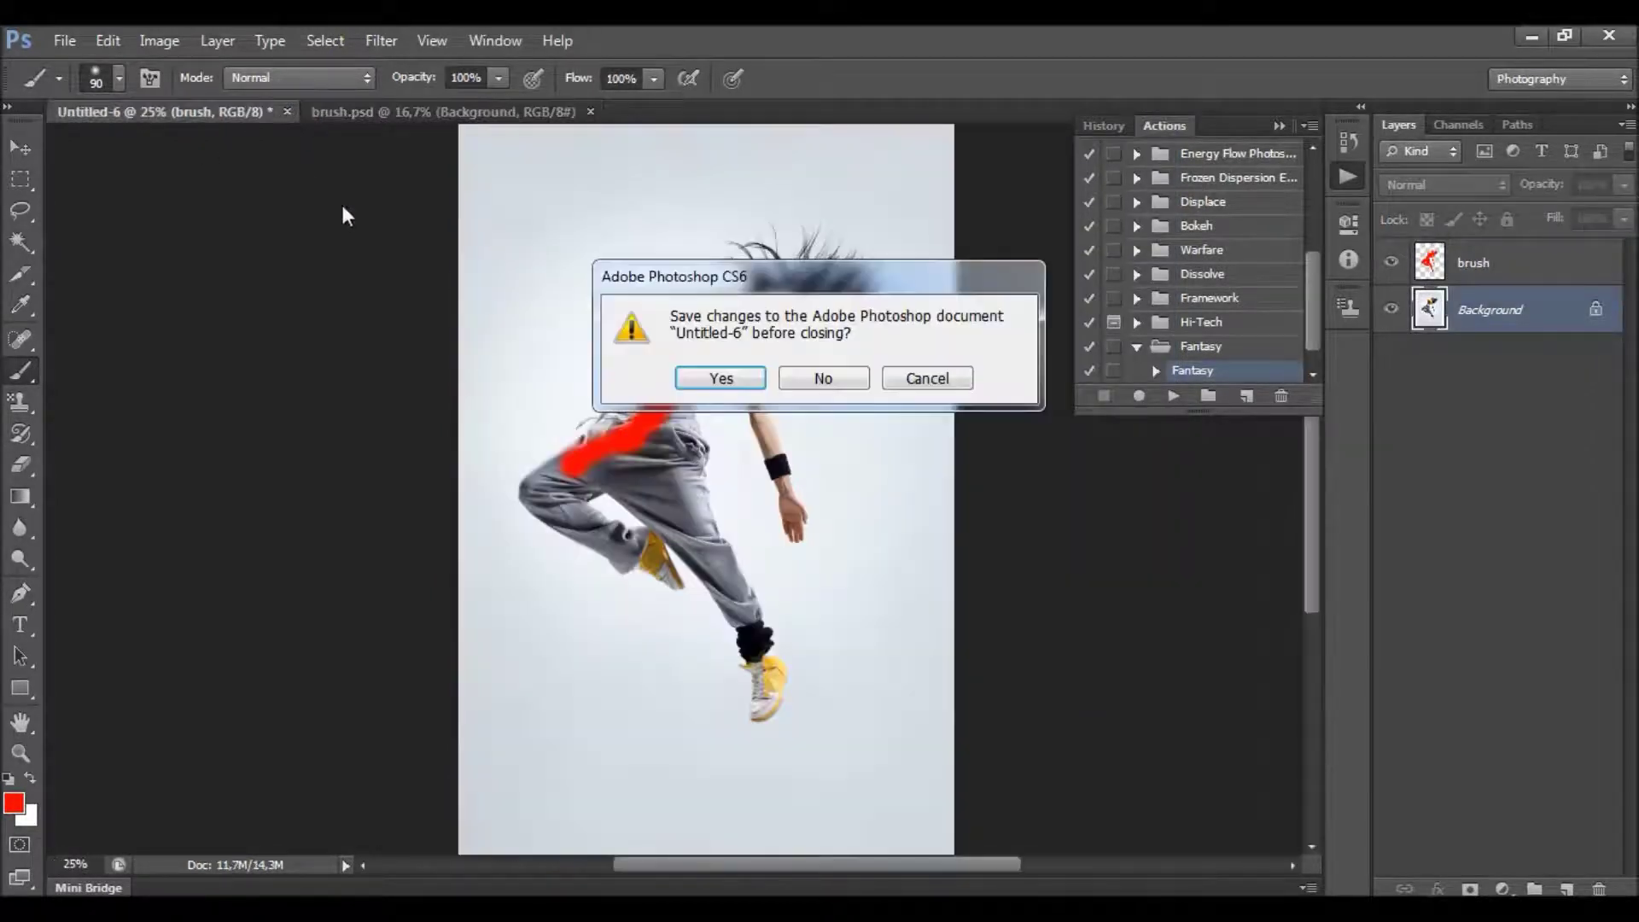
{"action": "left_click", "coordinate": [823, 379]}
{"action": "key", "text": "ctrl+0"}
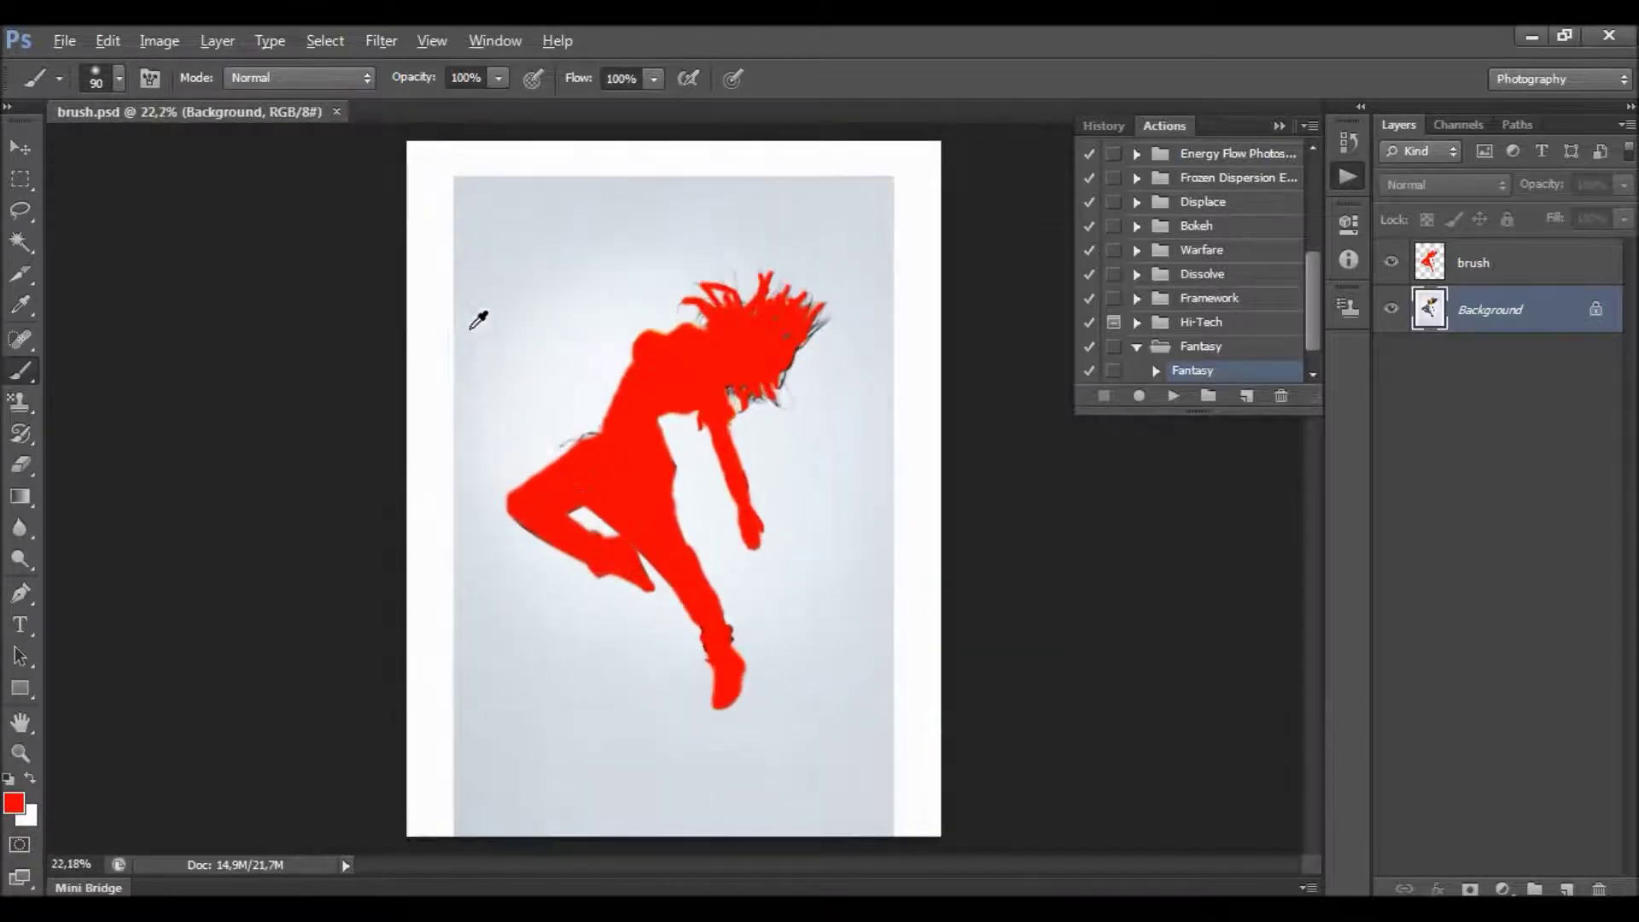
Try extending the canvas width by a relative 200 pixels in the Canvas Size settings.
{"action": "key", "text": "alt"}
{"action": "left_click", "coordinate": [160, 41]}
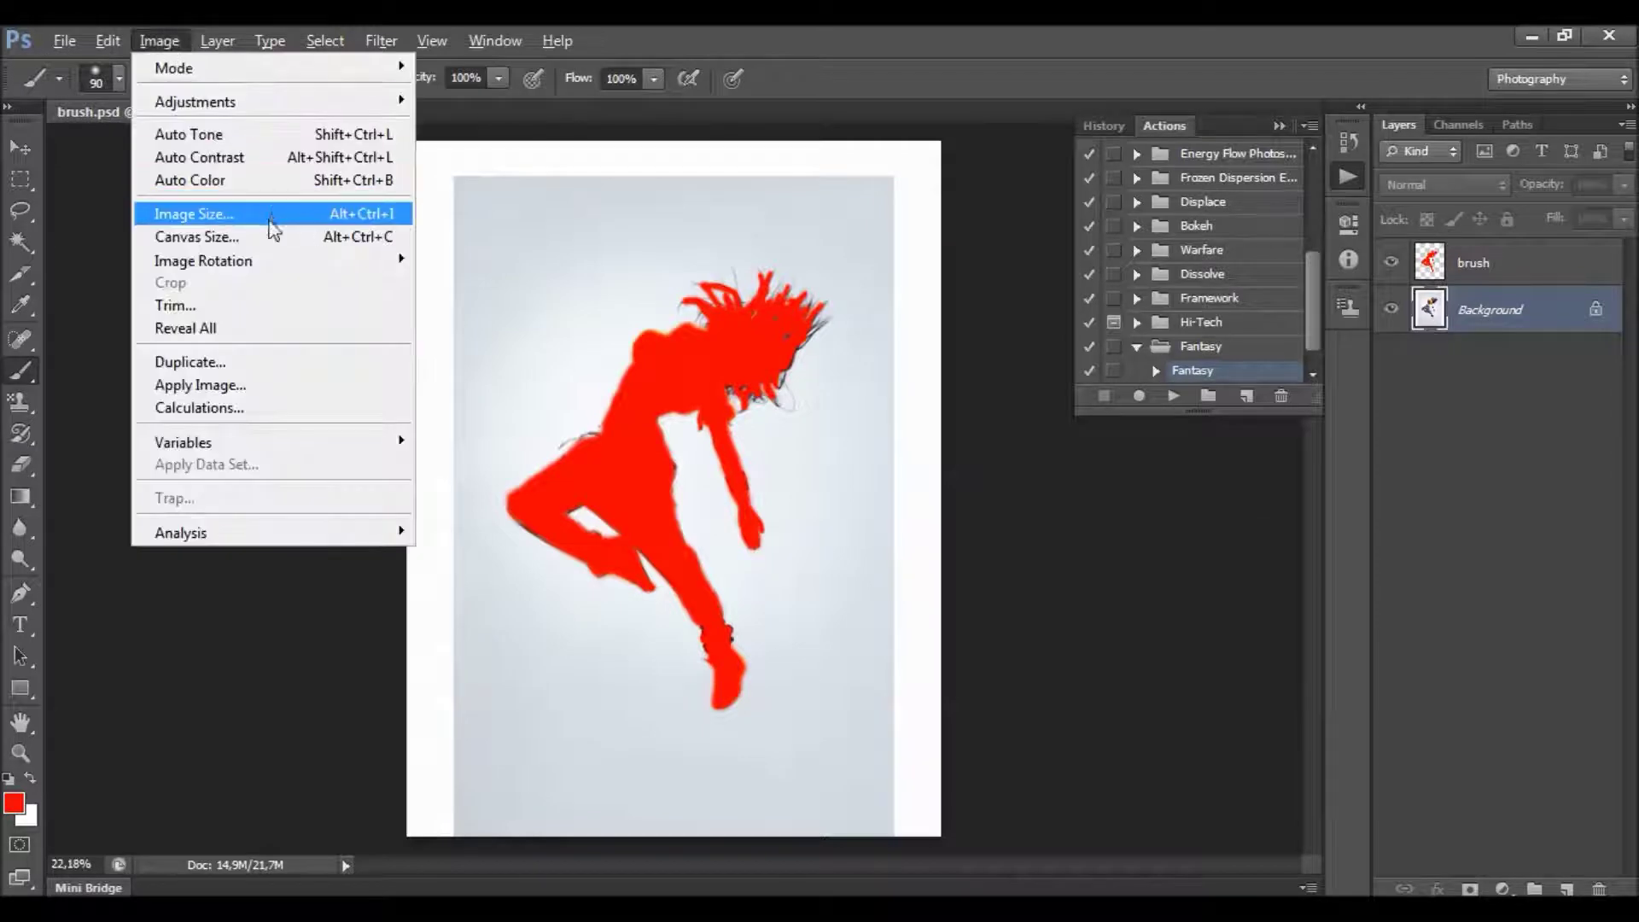
{"action": "left_click", "coordinate": [261, 241]}
{"action": "left_click", "coordinate": [1409, 338]}
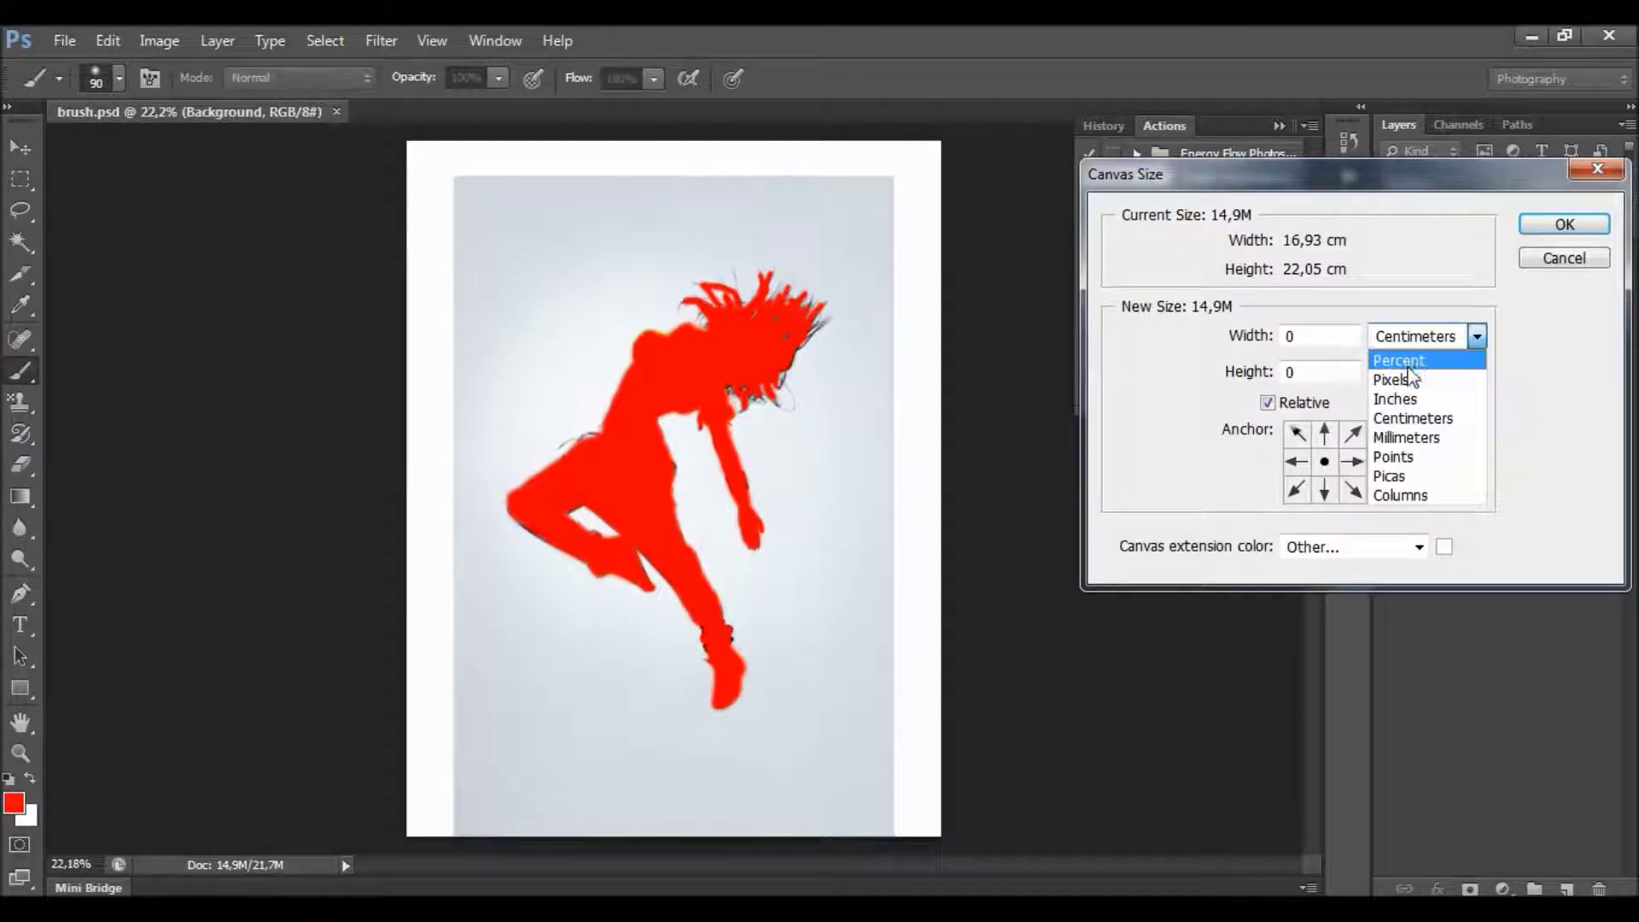
{"action": "left_click", "coordinate": [1384, 376]}
{"action": "left_click", "coordinate": [1336, 336]}
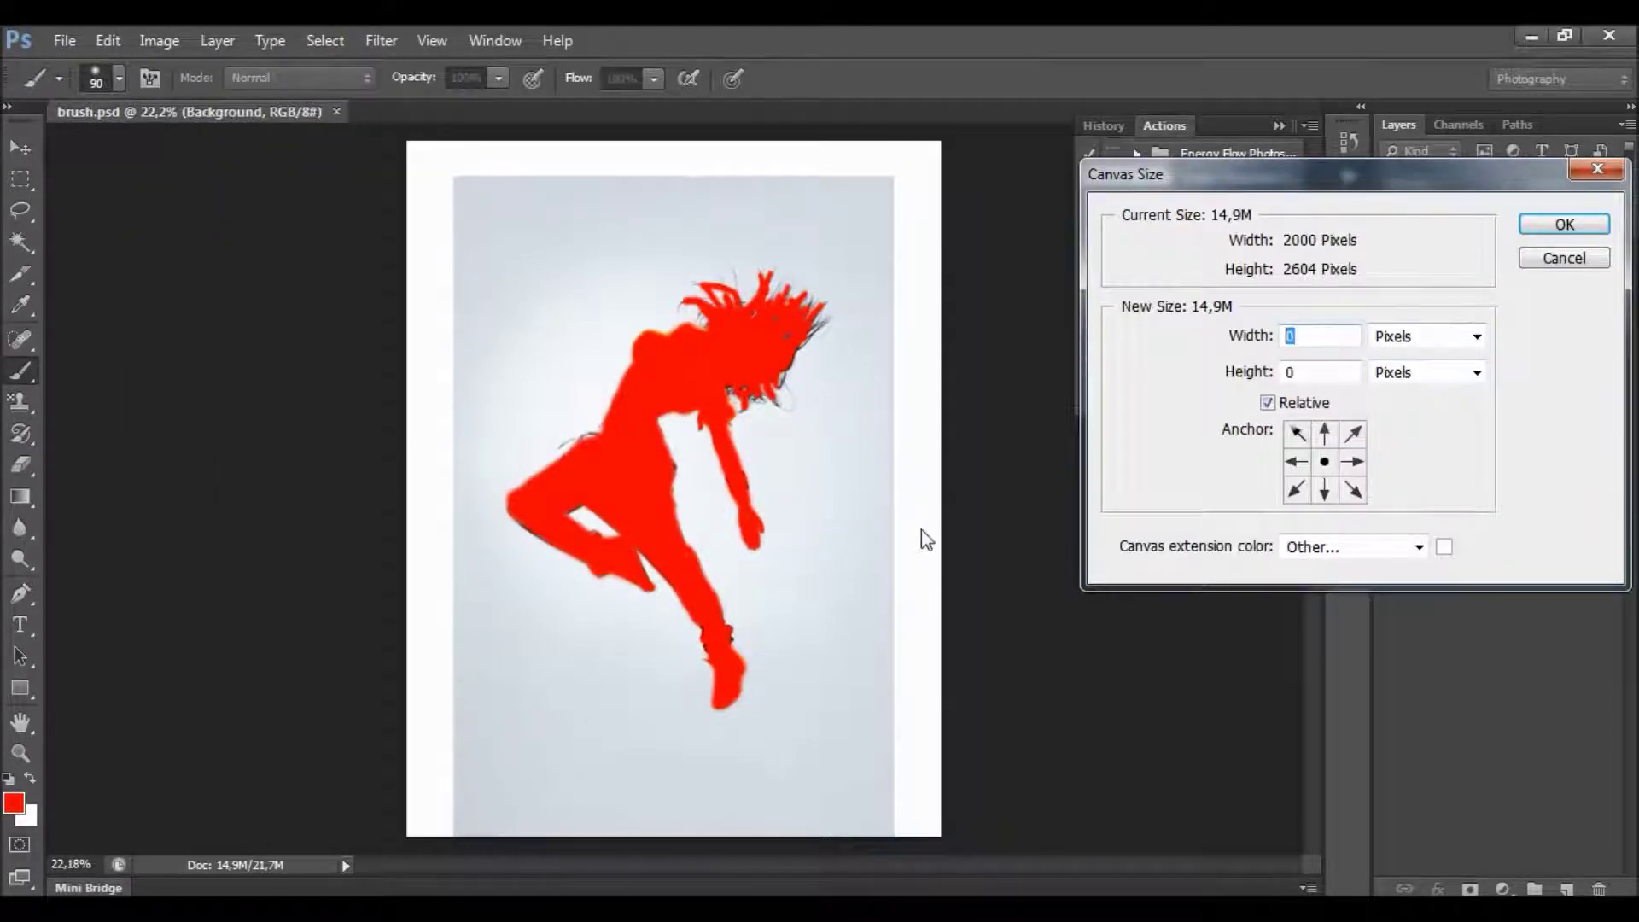
{"action": "key", "text": "Tab"}
{"action": "key", "text": "shift+Tab"}
{"action": "type", "text": "200"}
{"action": "double_click", "coordinate": [1350, 340]}
{"action": "key", "text": "BackSpace"}
{"action": "left_click", "coordinate": [1564, 258]}
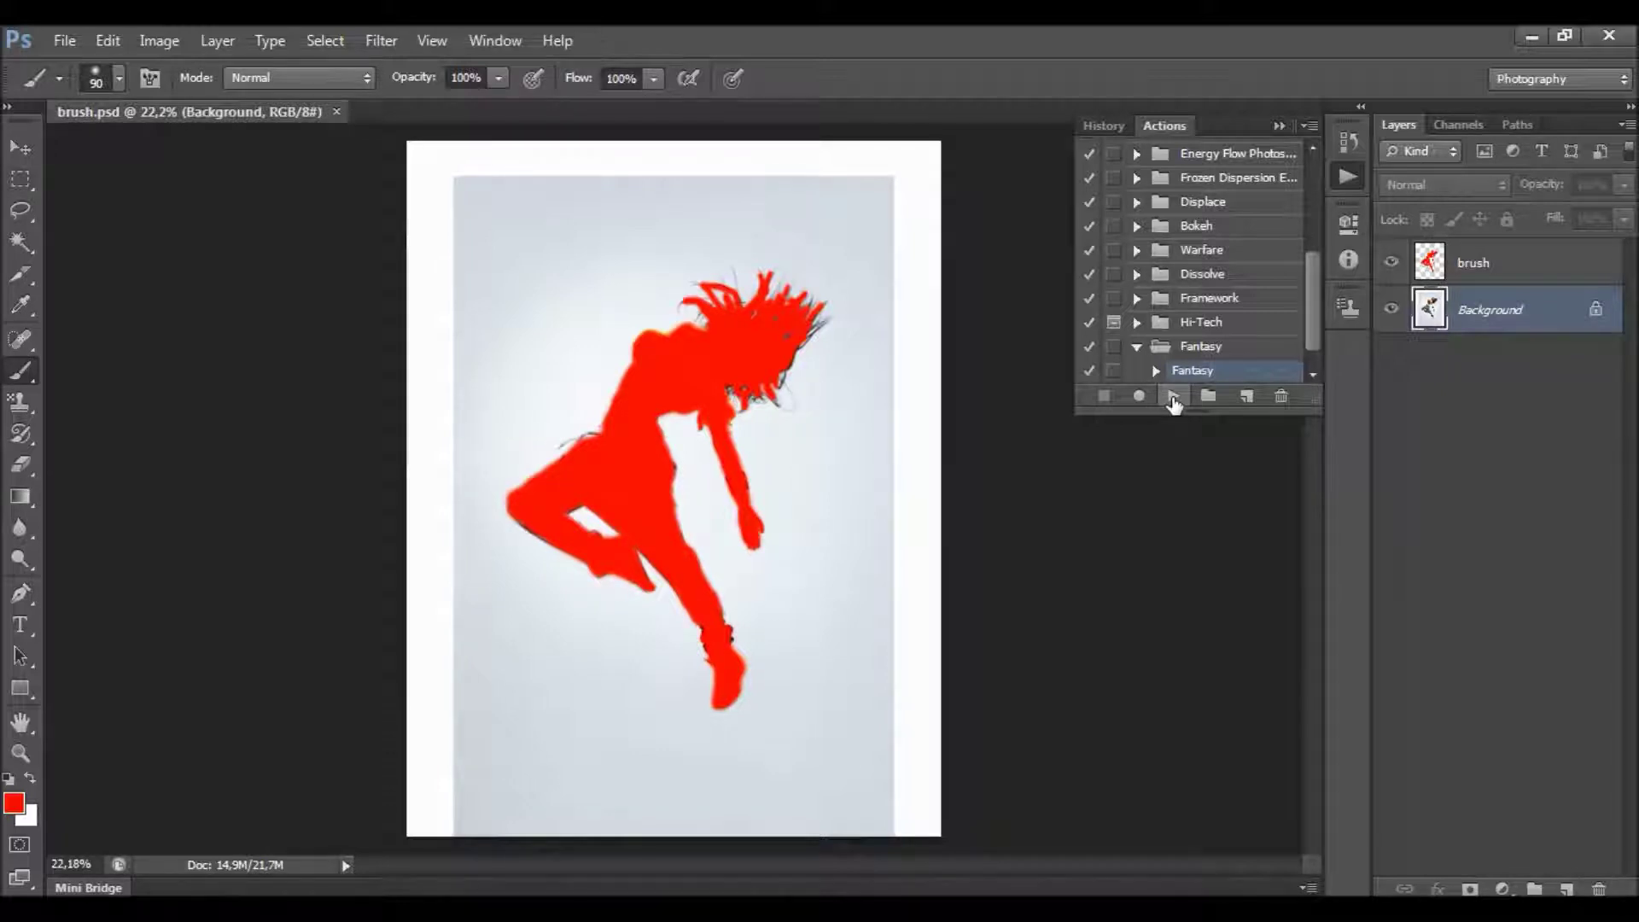
Run the Fantasy action on brush.psd and collapse the generated Fantasy layer group with all its subgroups.
{"action": "left_click", "coordinate": [1174, 398]}
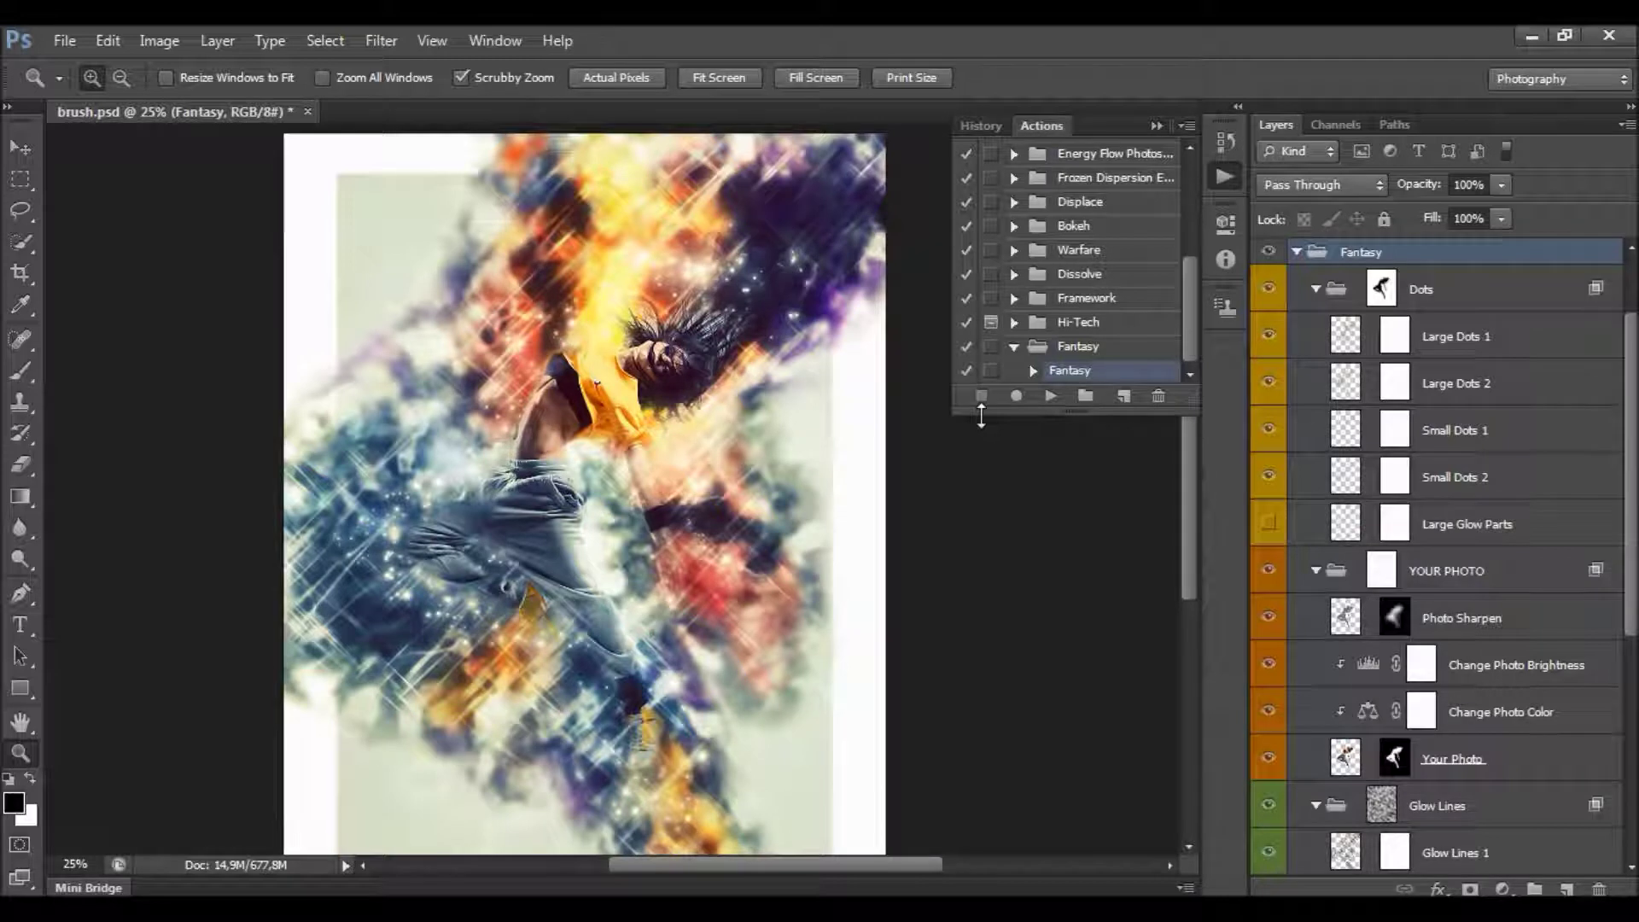
{"action": "left_click", "coordinate": [1158, 129]}
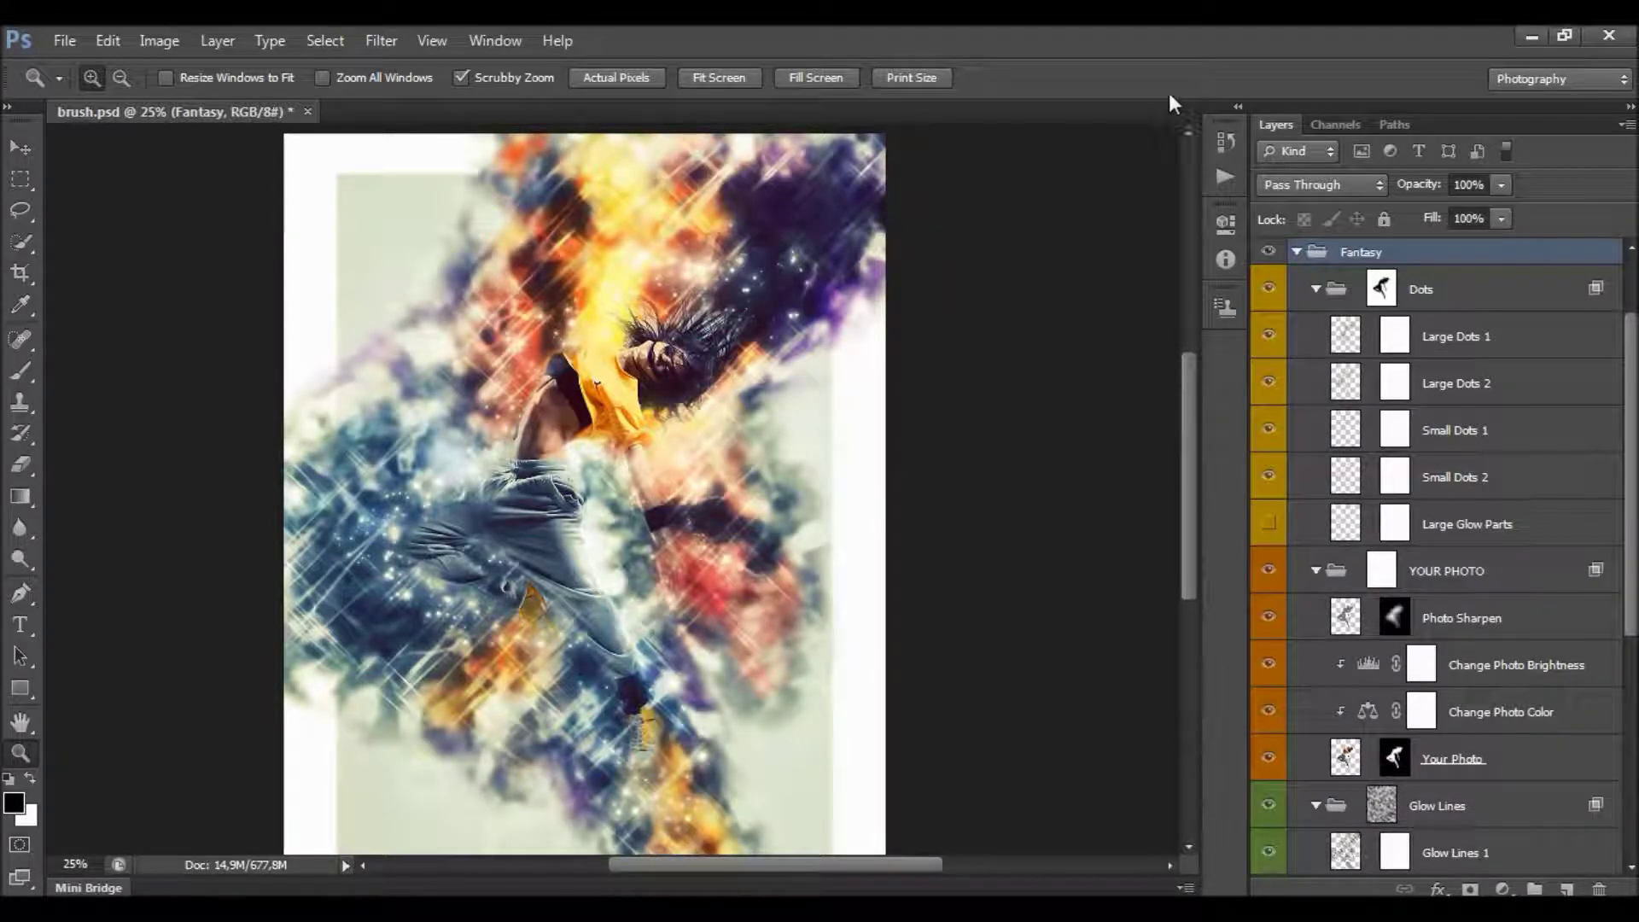
{"action": "left_click", "coordinate": [1297, 255], "text": "alt"}
{"action": "left_click", "coordinate": [1298, 356]}
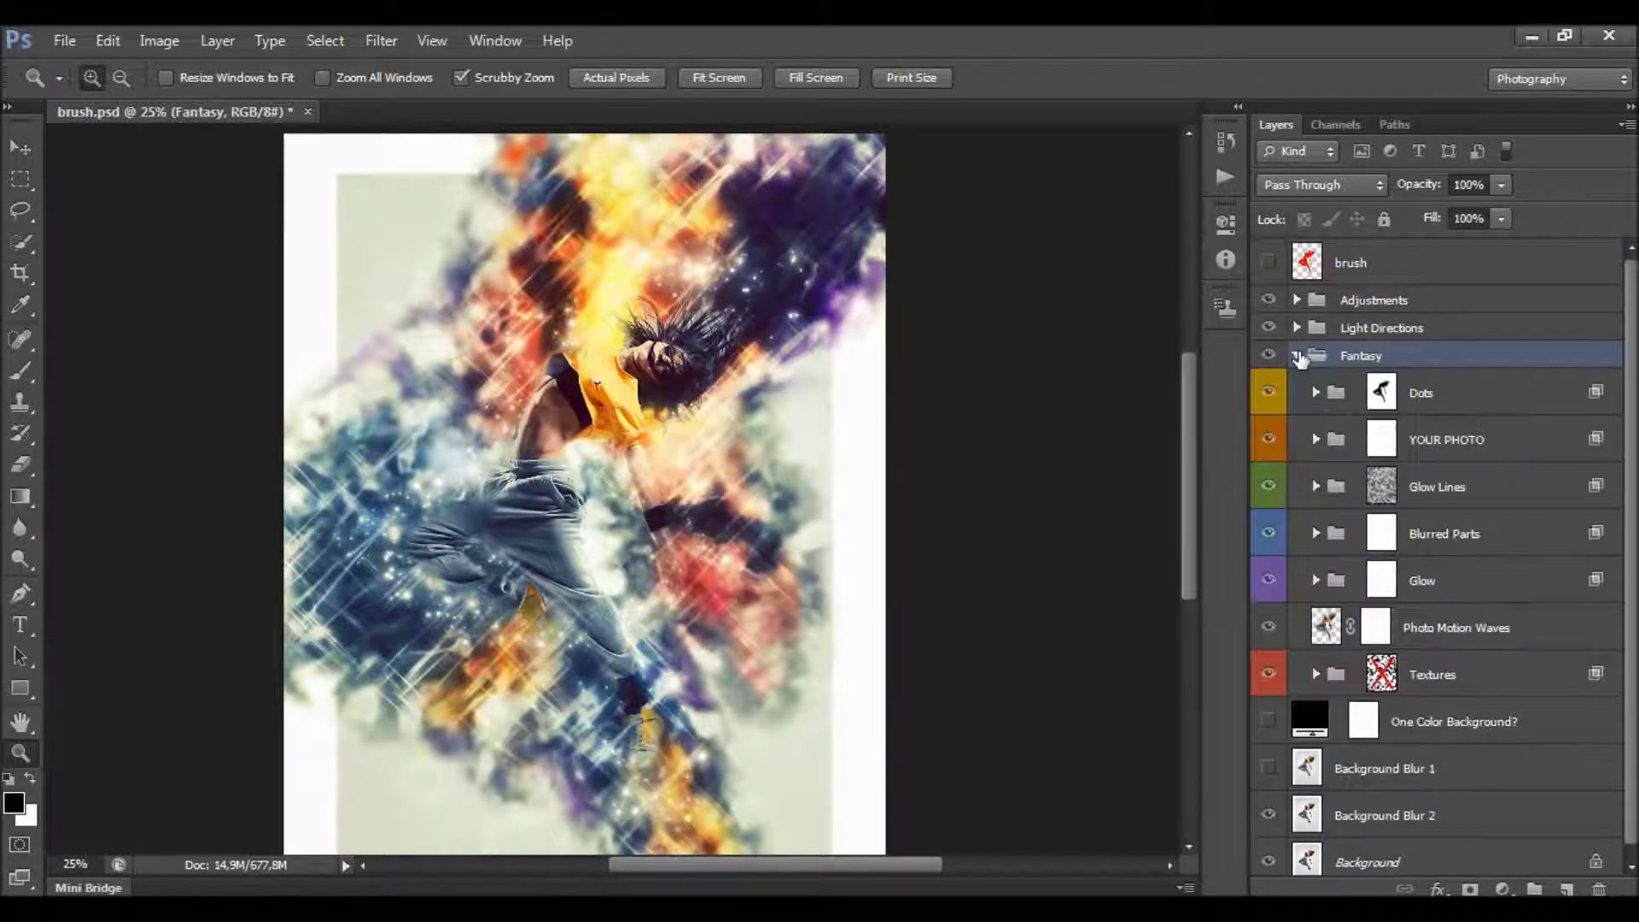
{"action": "left_click", "coordinate": [1297, 355]}
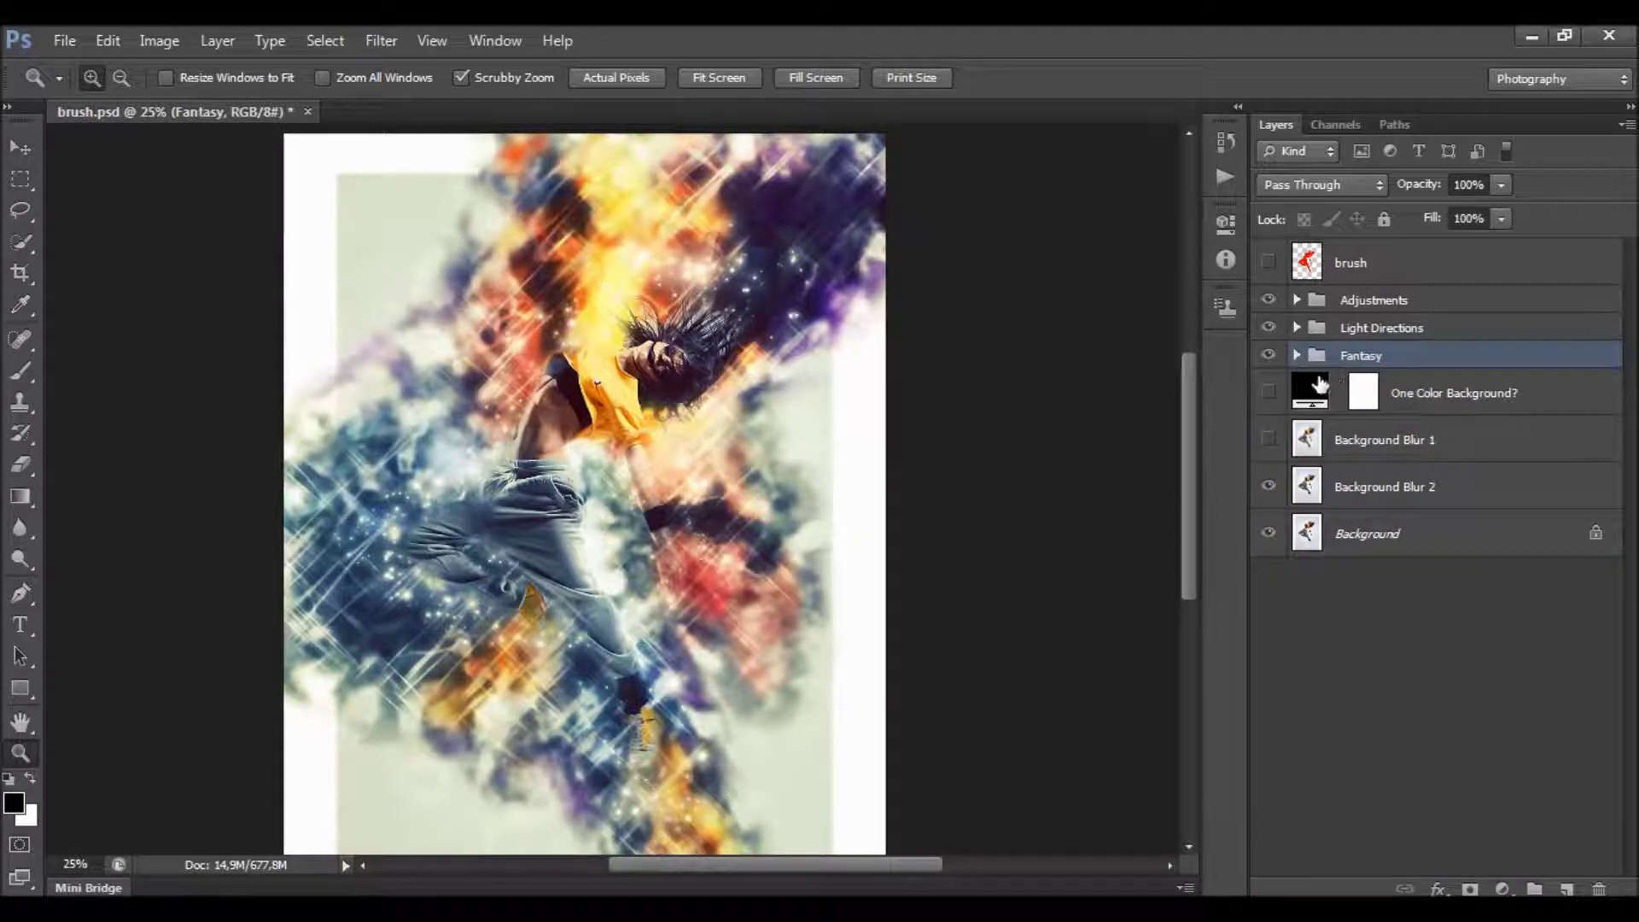
Turn on the visibility of the One Color Background? layer and the brush layer.
{"action": "left_click", "coordinate": [1270, 393]}
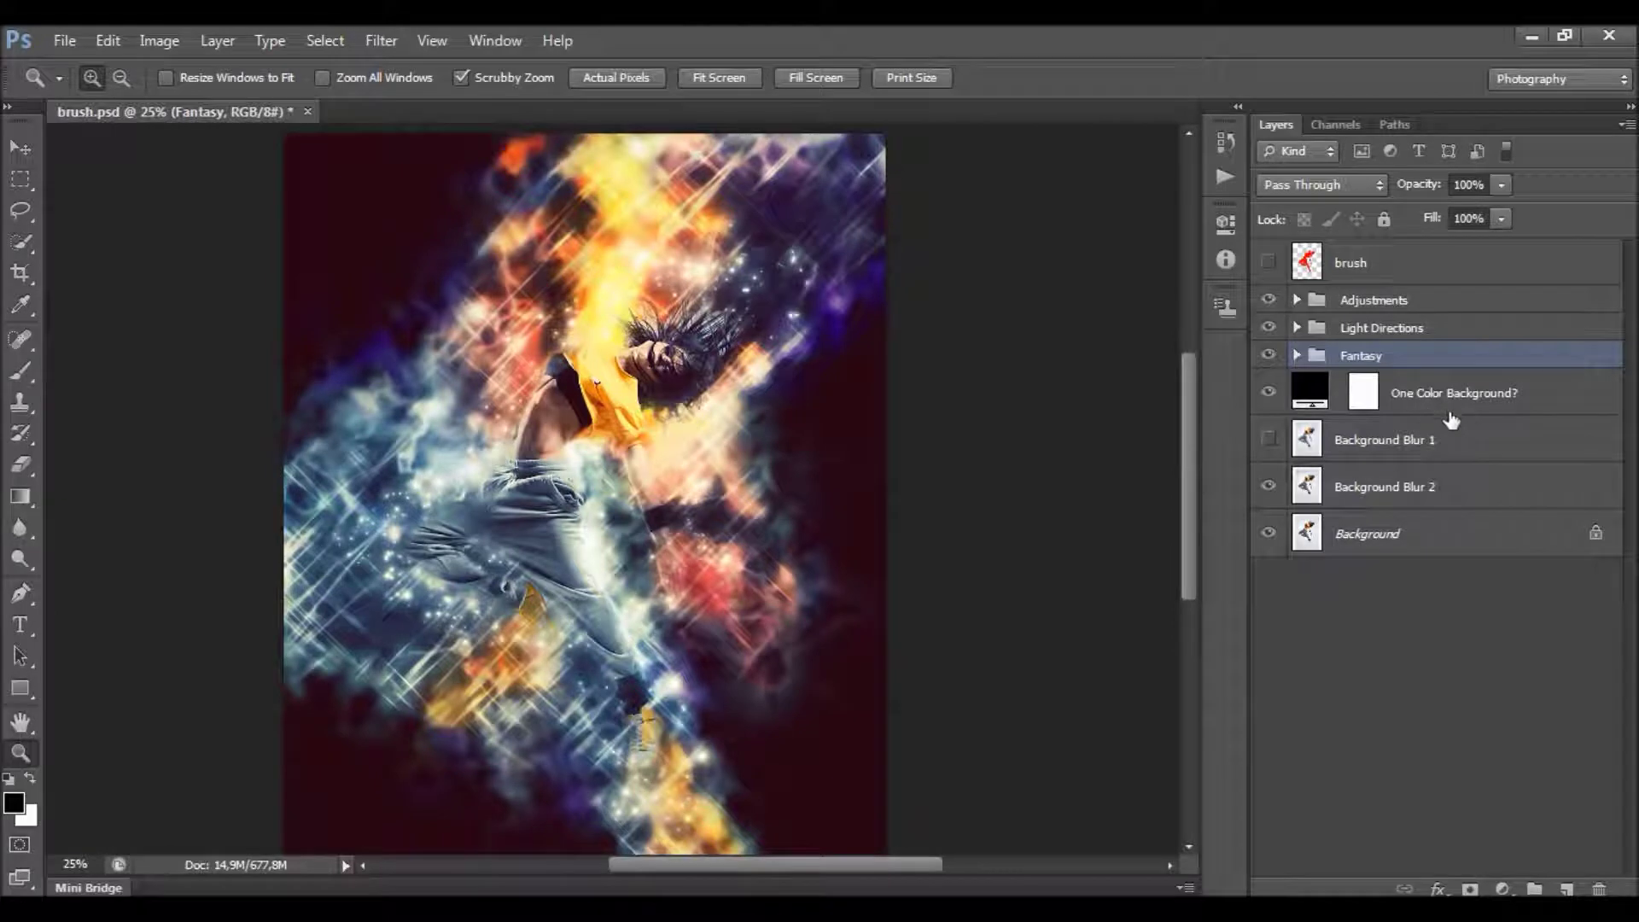
{"action": "left_click", "coordinate": [1368, 270]}
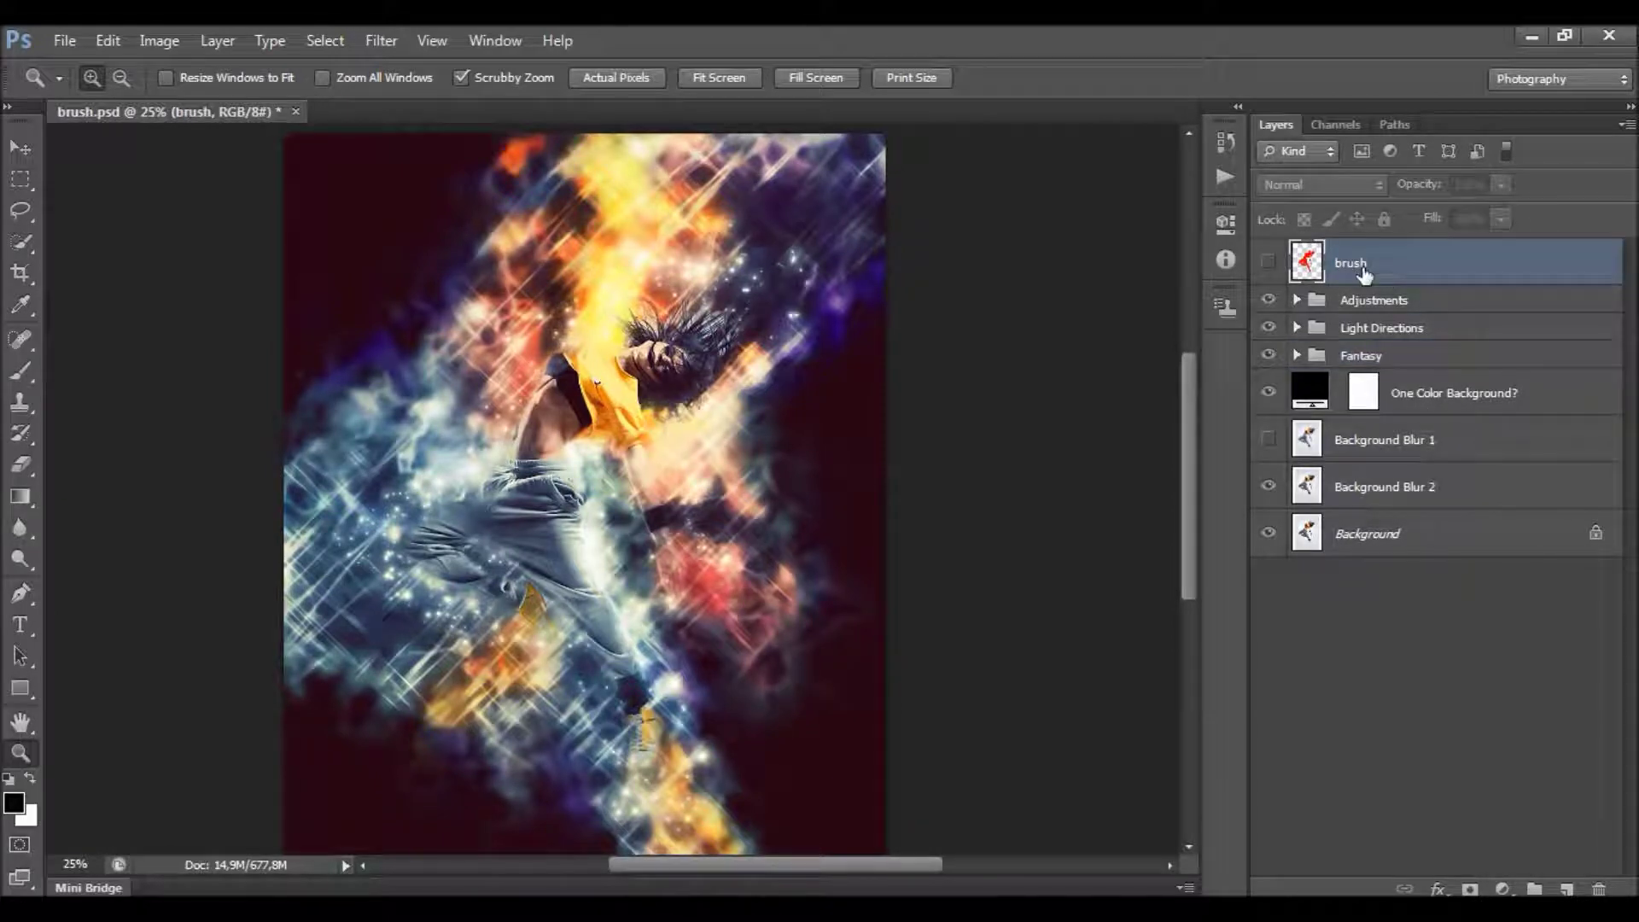
{"action": "left_click", "coordinate": [1269, 262]}
{"action": "scroll", "coordinate": [956, 316], "scroll_direction": "down", "scroll_amount": 2}
{"action": "scroll", "coordinate": [897, 324], "scroll_direction": "up", "scroll_amount": 1}
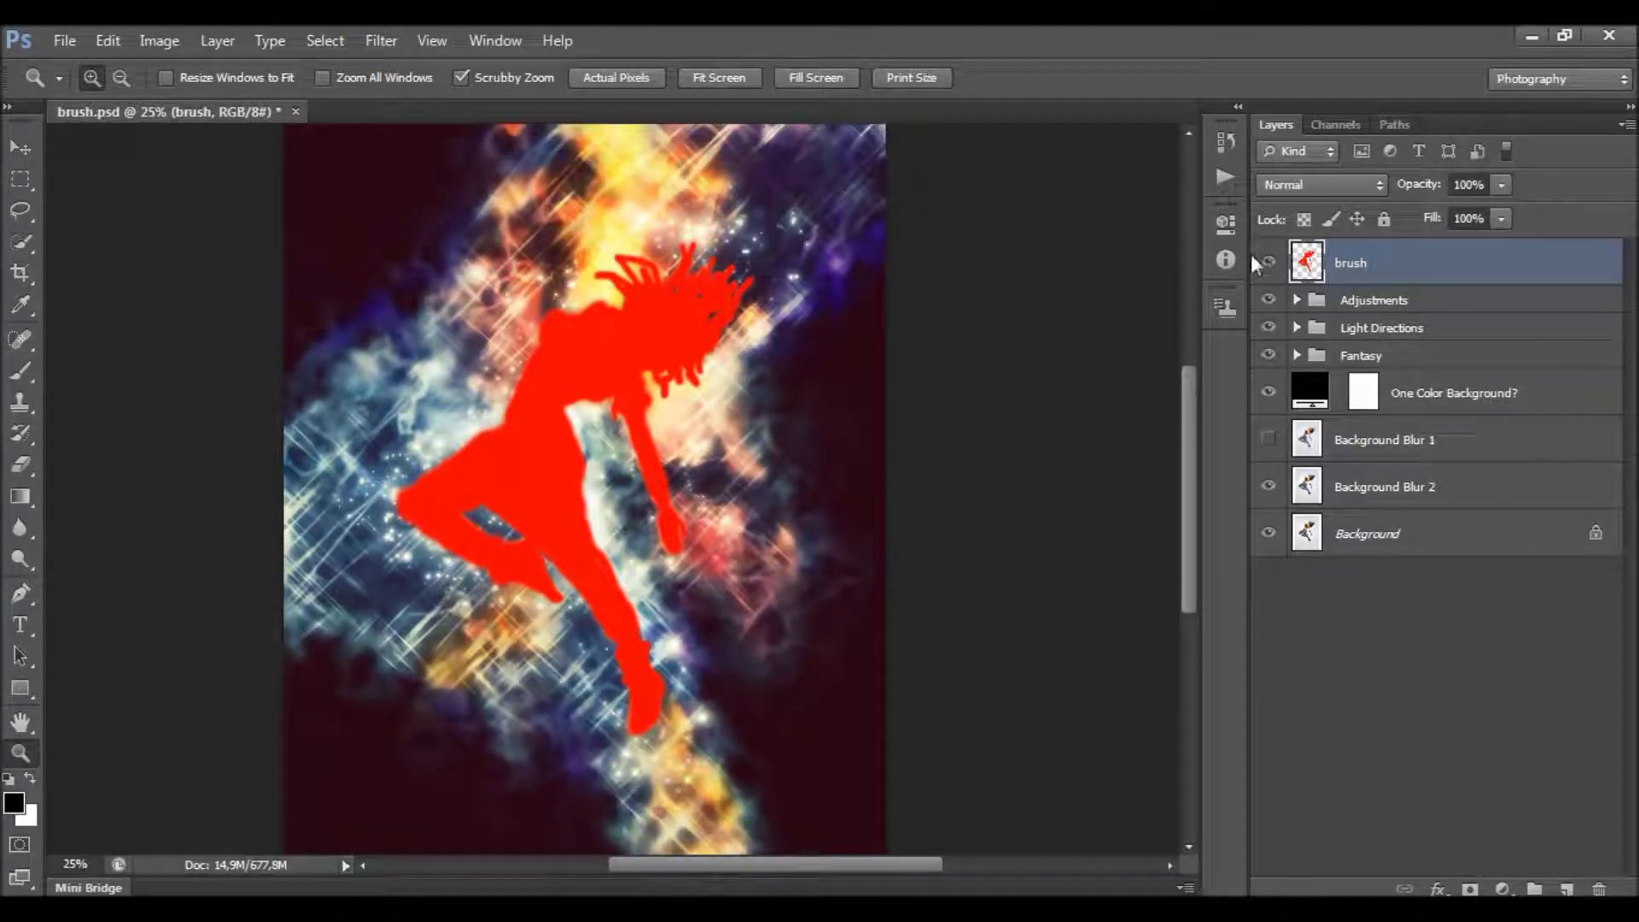
Delete all generated layers and groups from Adjustments to Background Blur 2, and select the brush layer for another run of the Fantasy action.
{"action": "left_click", "coordinate": [1399, 306]}
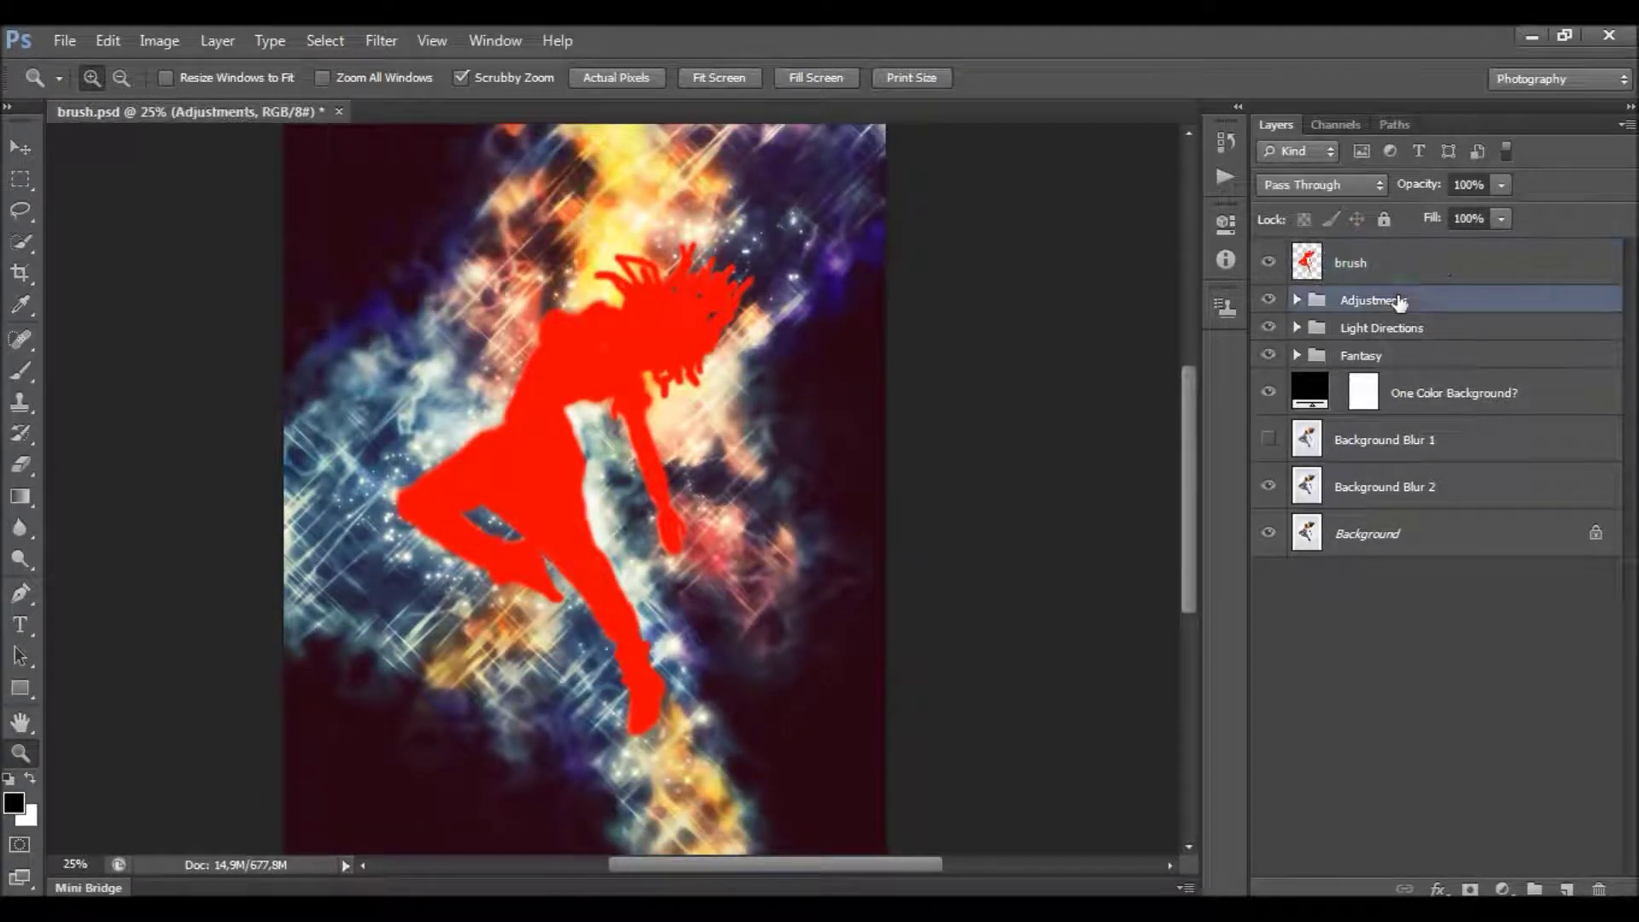
{"action": "left_click", "coordinate": [1422, 504], "text": "shift"}
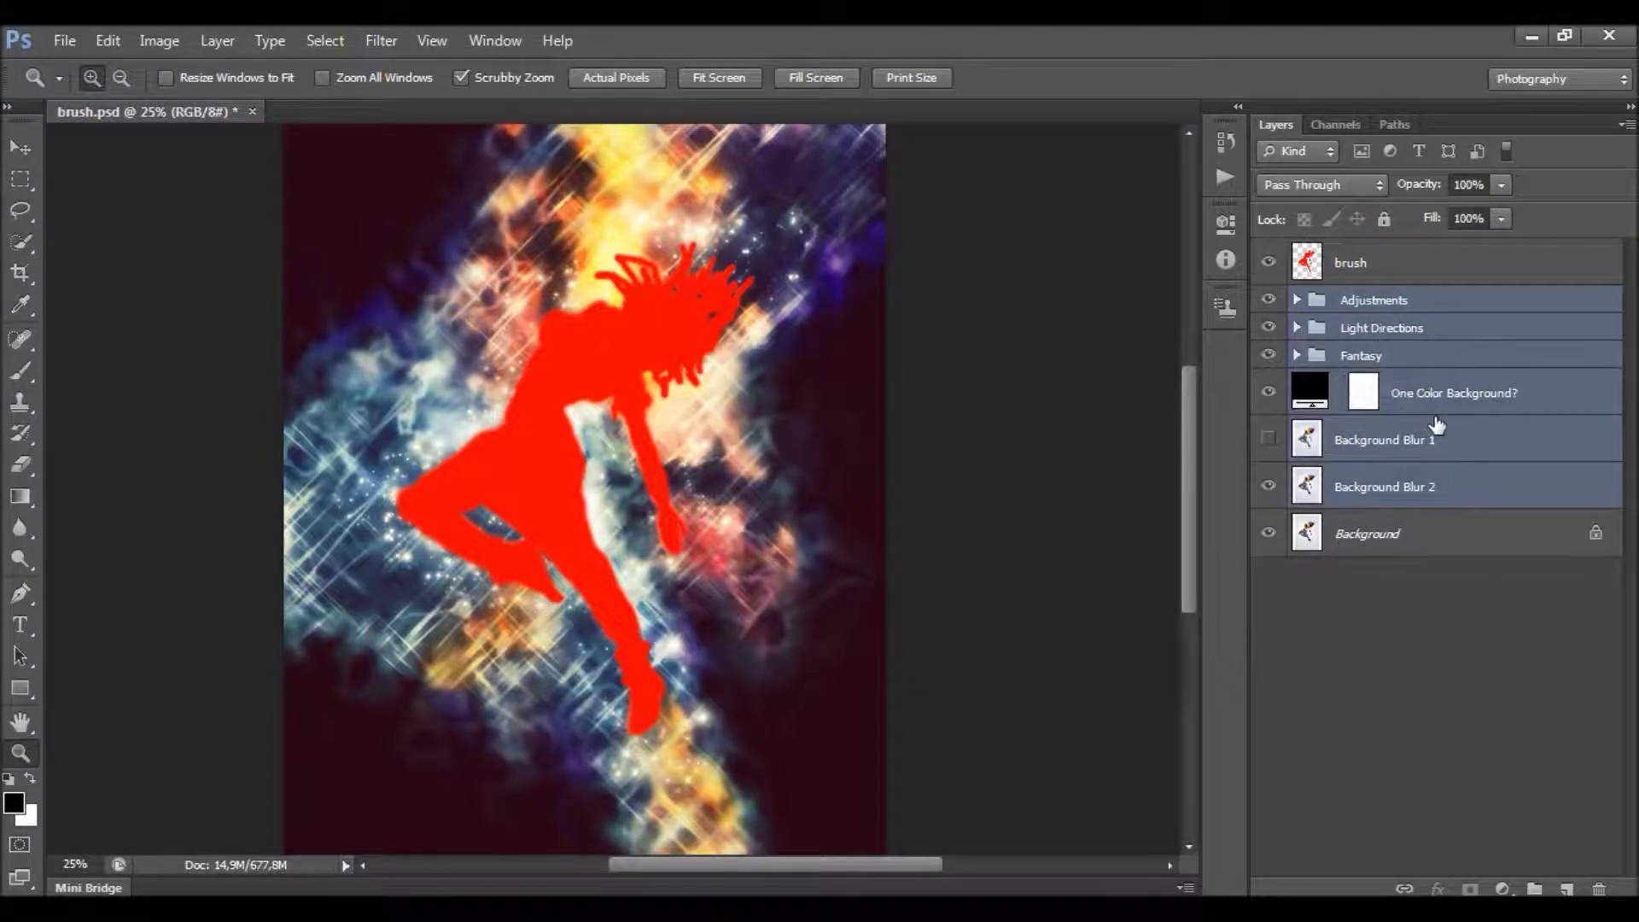
{"action": "key", "text": "Delete"}
{"action": "left_click", "coordinate": [1400, 265]}
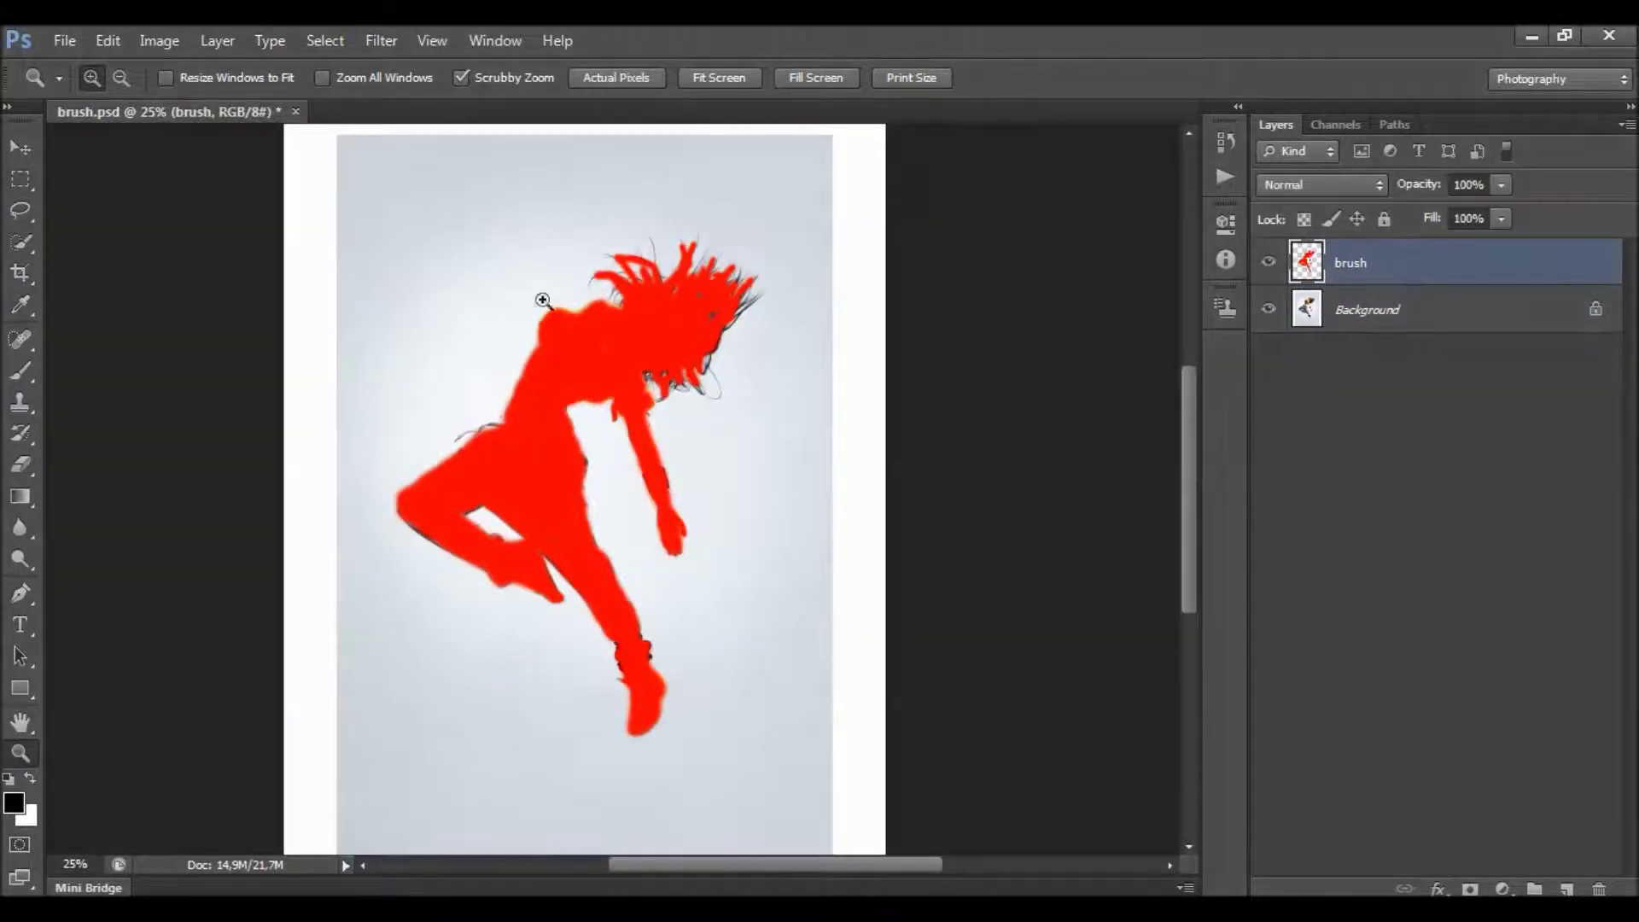
{"action": "left_click", "coordinate": [1226, 176]}
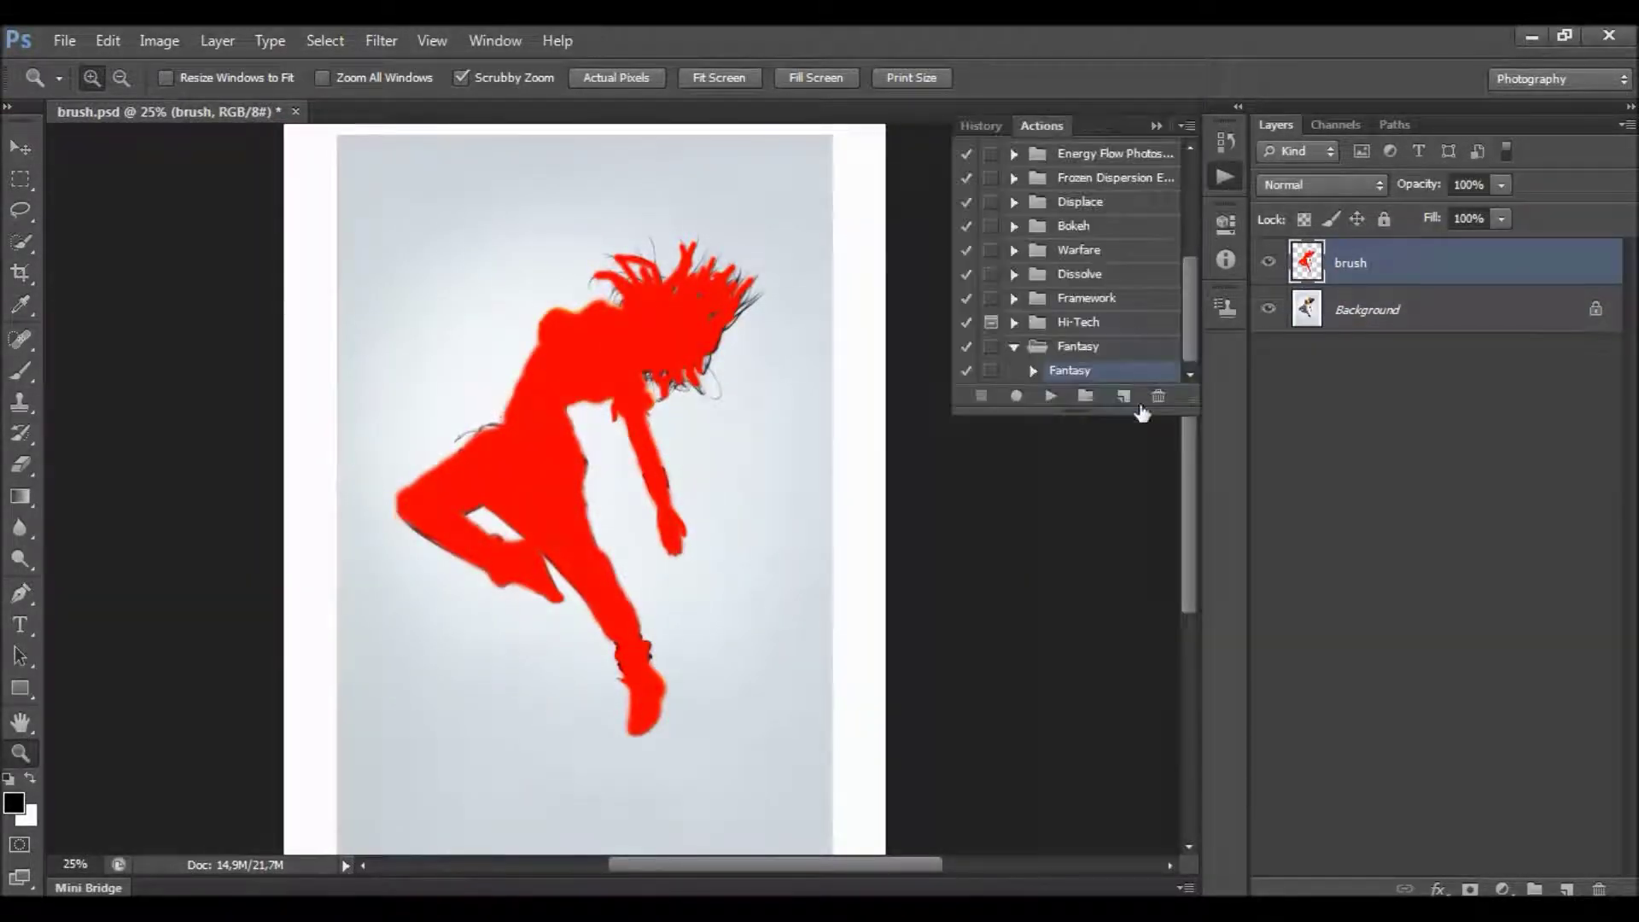
{"action": "left_click", "coordinate": [1160, 128]}
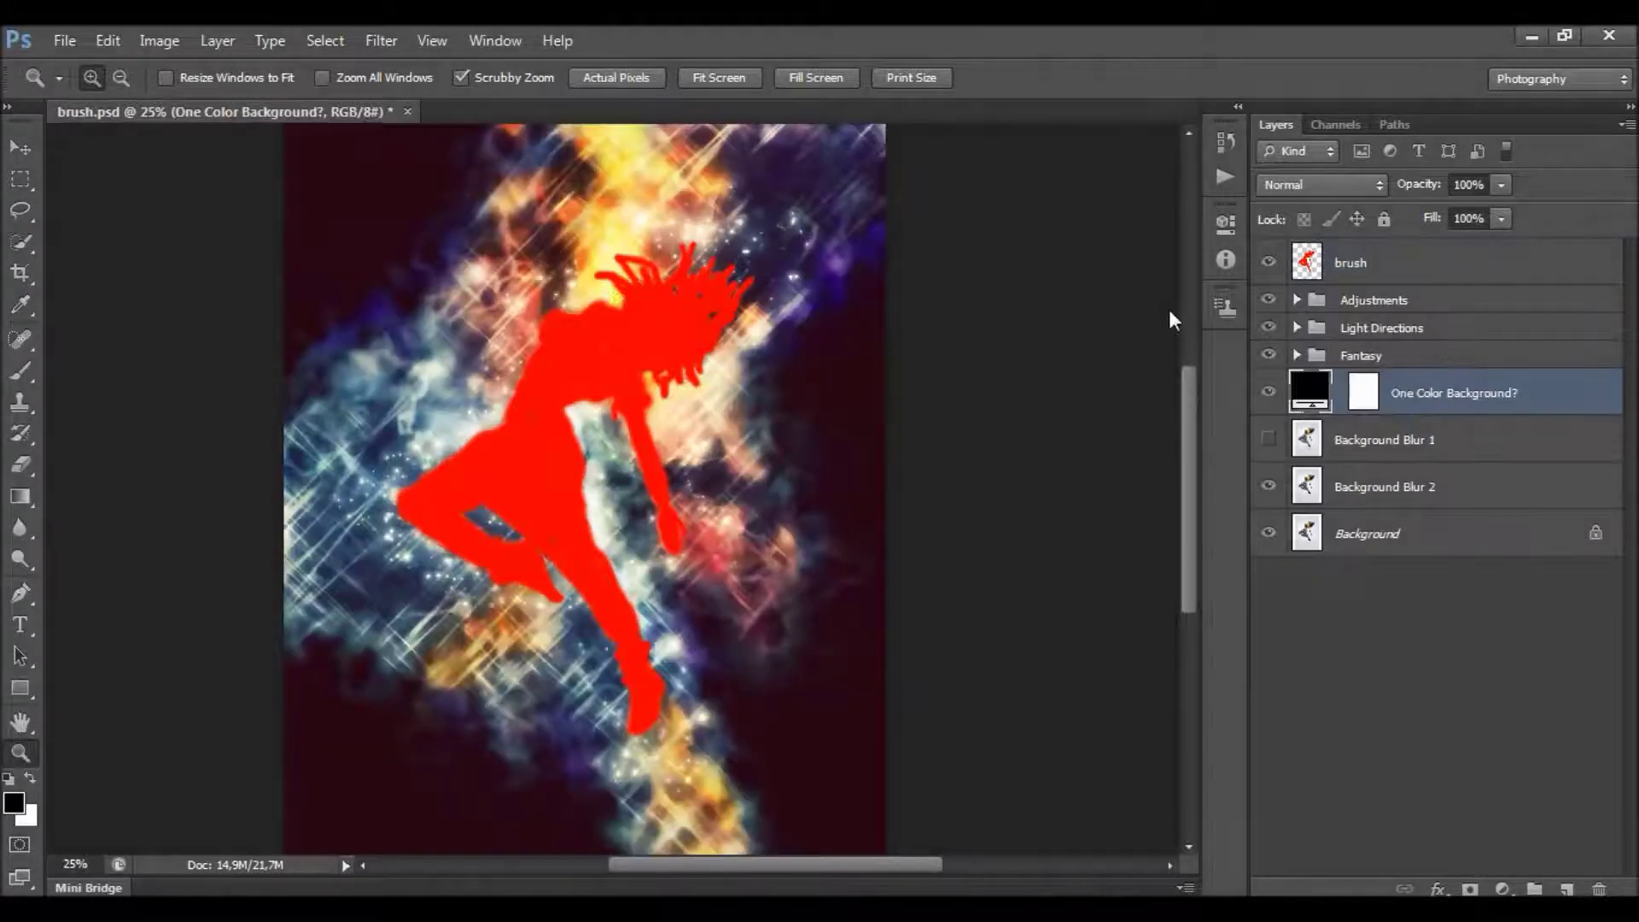
Hide the brush layer and select the Adjustments group.
{"action": "left_click", "coordinate": [1339, 265]}
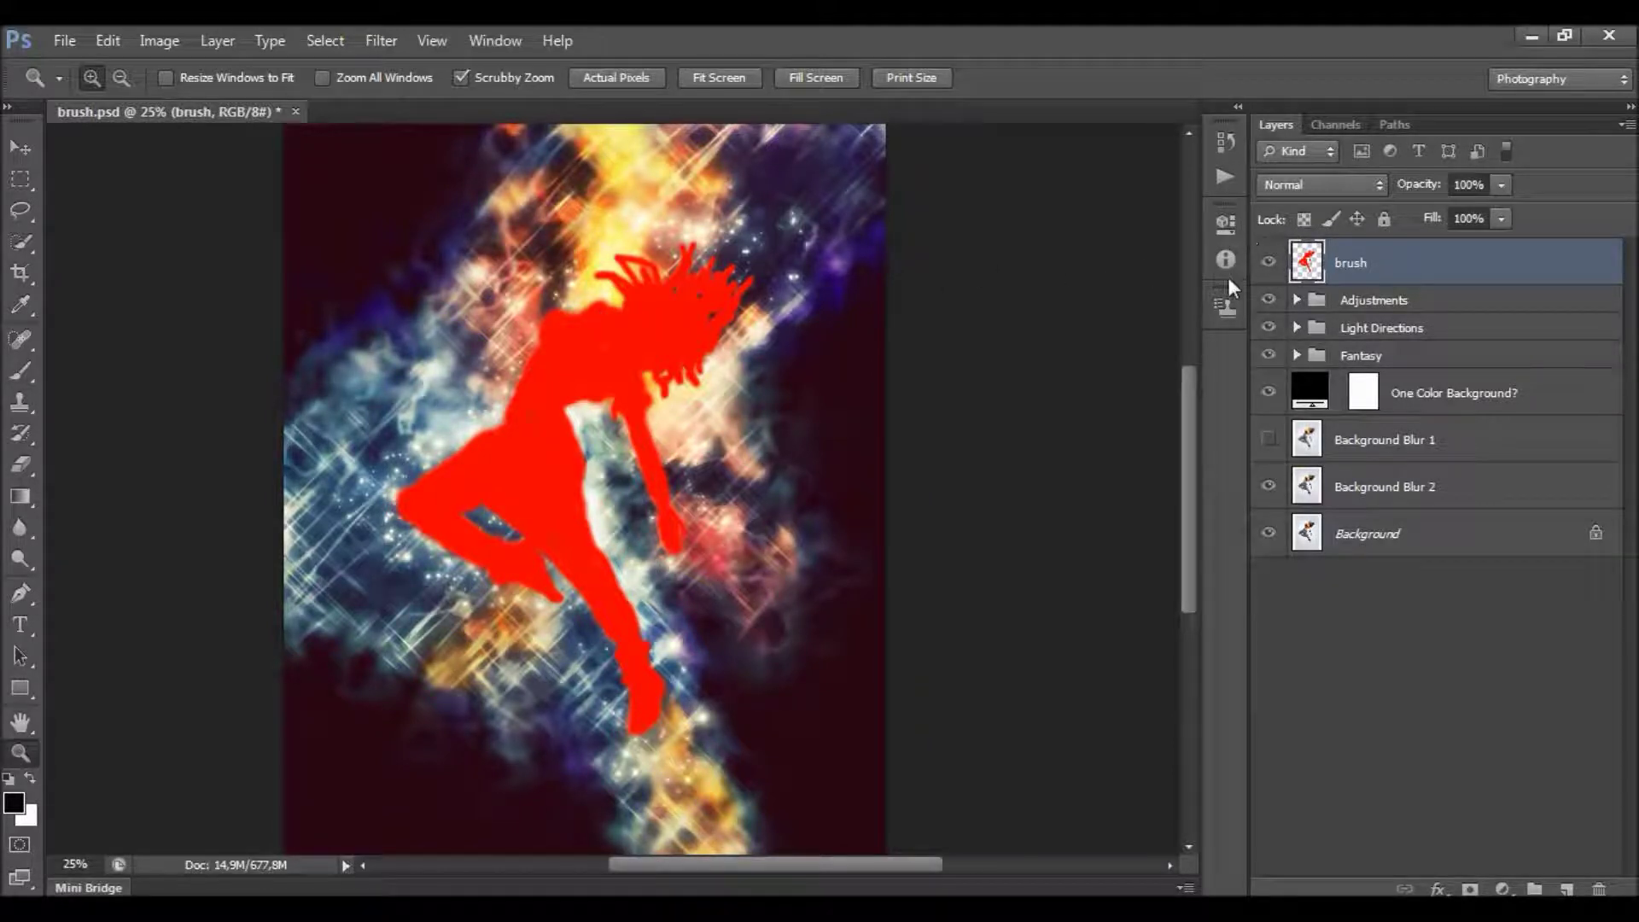
{"action": "left_click", "coordinate": [1269, 263]}
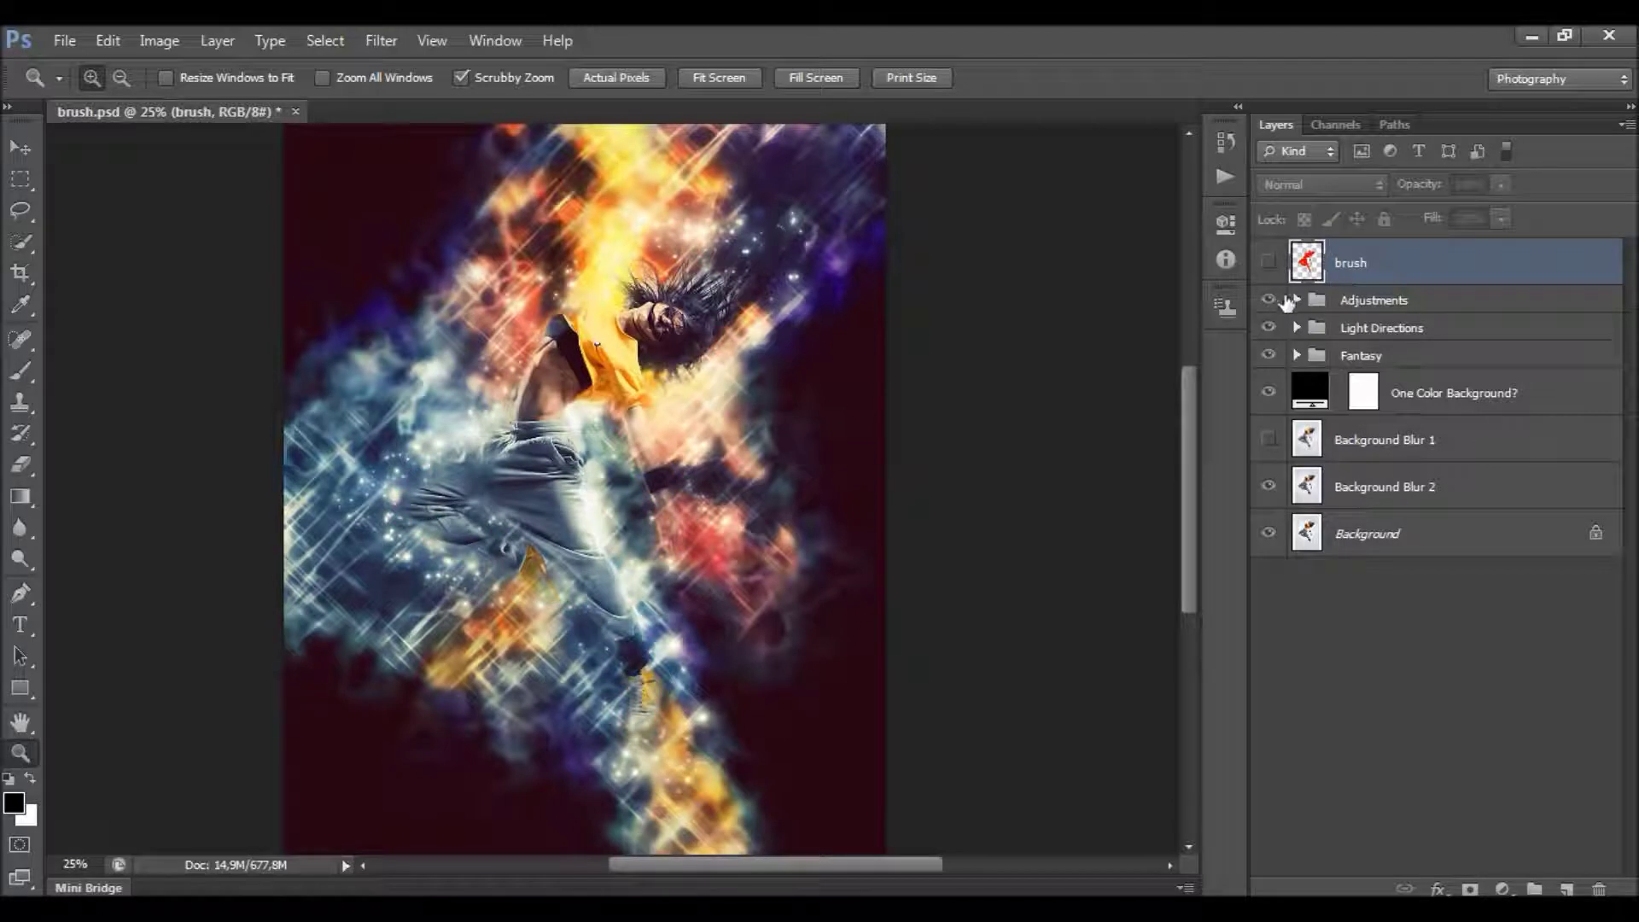
{"action": "left_click", "coordinate": [1359, 303]}
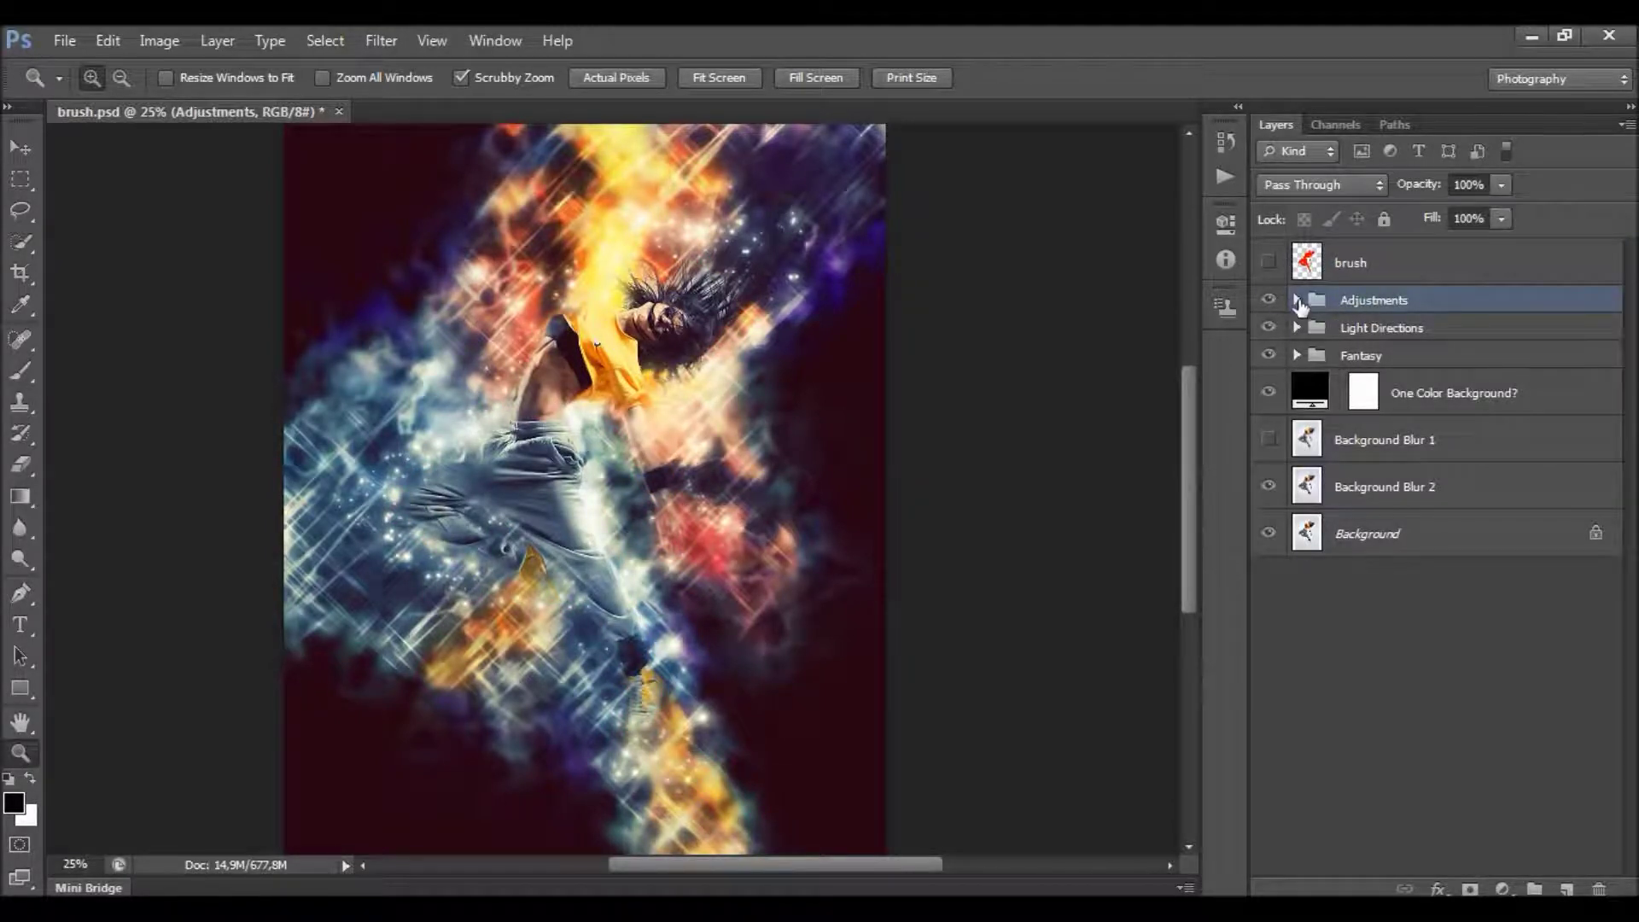
Expand the Adjustments group, preview the effect of the Overall Sharpen layer on the image, and leave that layer hidden.
{"action": "left_click", "coordinate": [1297, 301]}
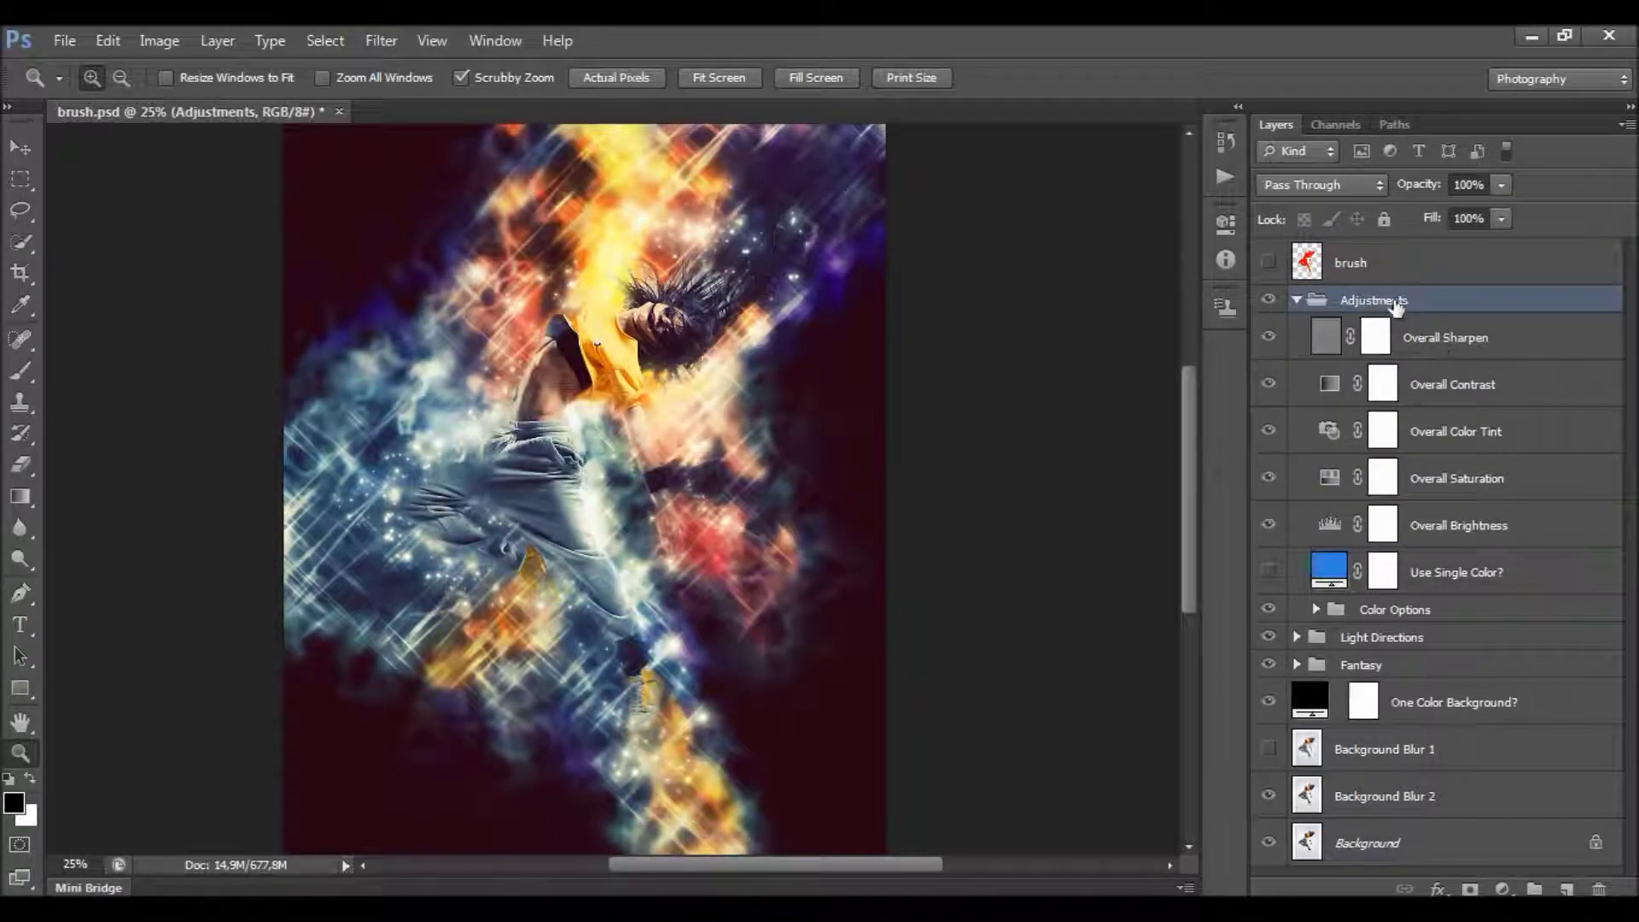
{"action": "left_click", "coordinate": [1428, 338]}
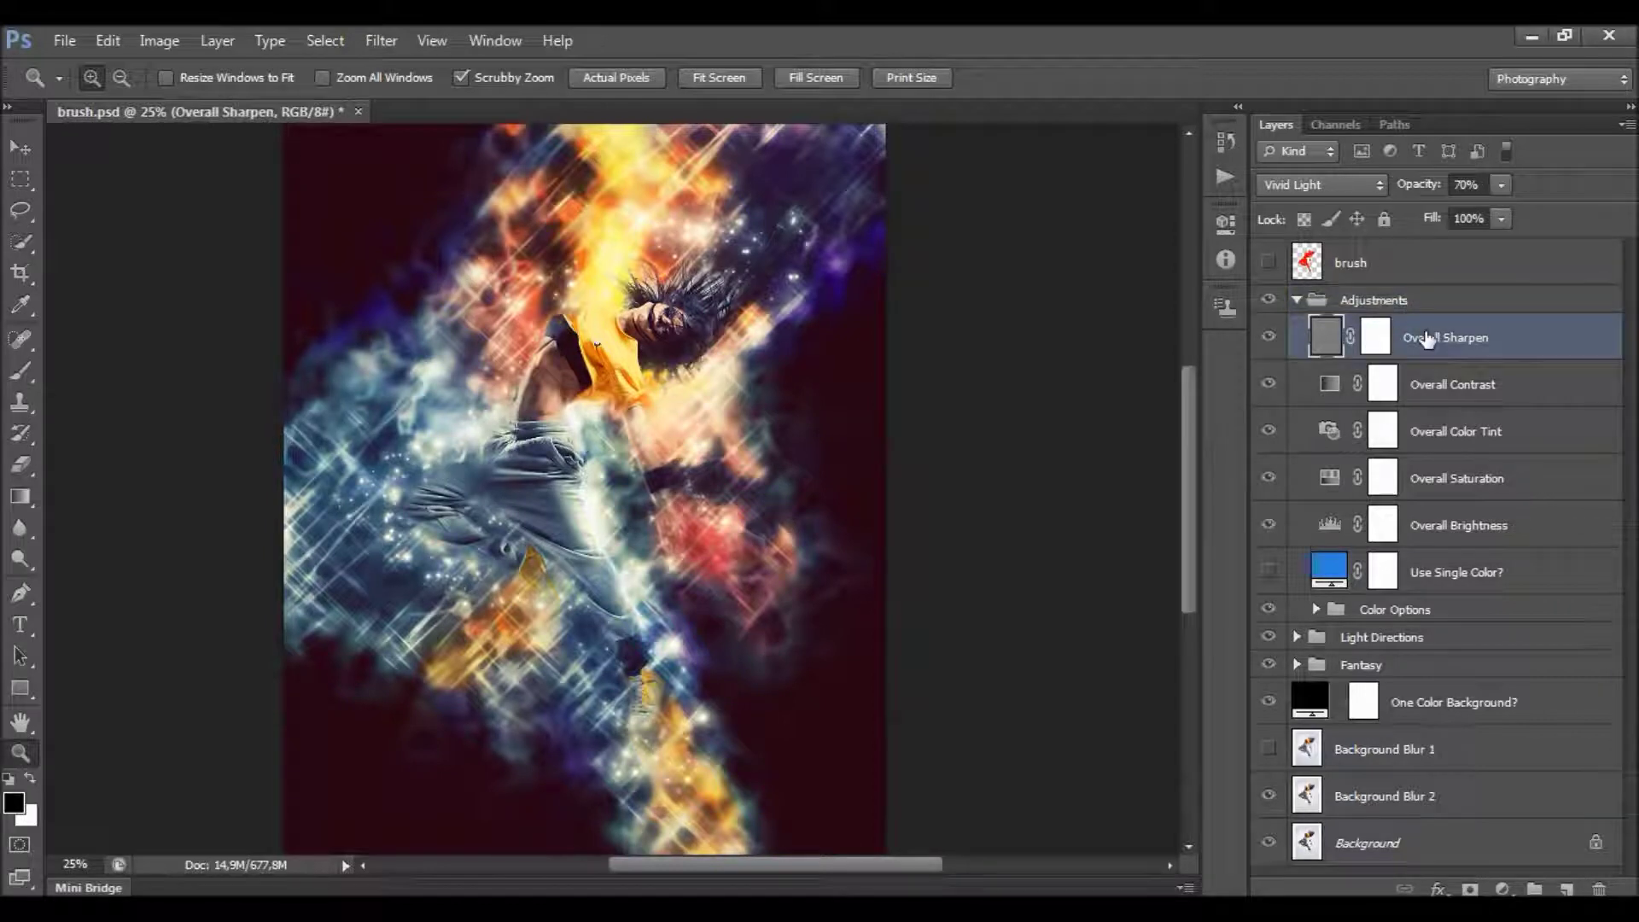
{"action": "left_click", "coordinate": [1274, 337]}
{"action": "left_click", "coordinate": [1274, 338]}
{"action": "left_click", "coordinate": [1270, 339]}
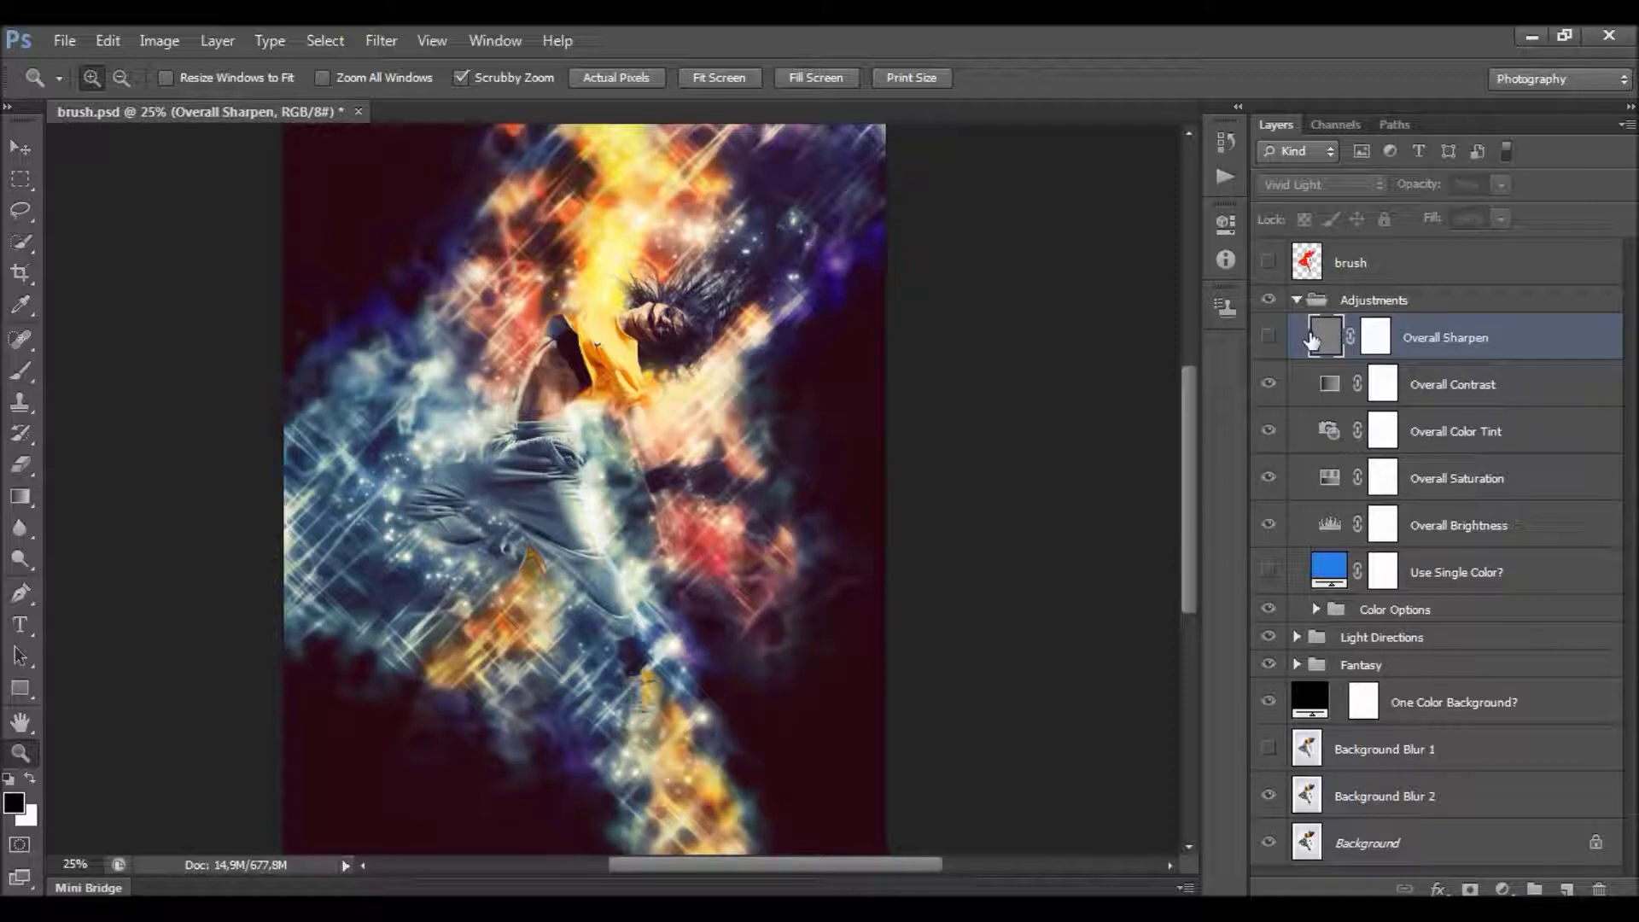
Set the Overall Contrast layer's opacity to 21% and compare the image with and without it.
{"action": "left_click", "coordinate": [1454, 383]}
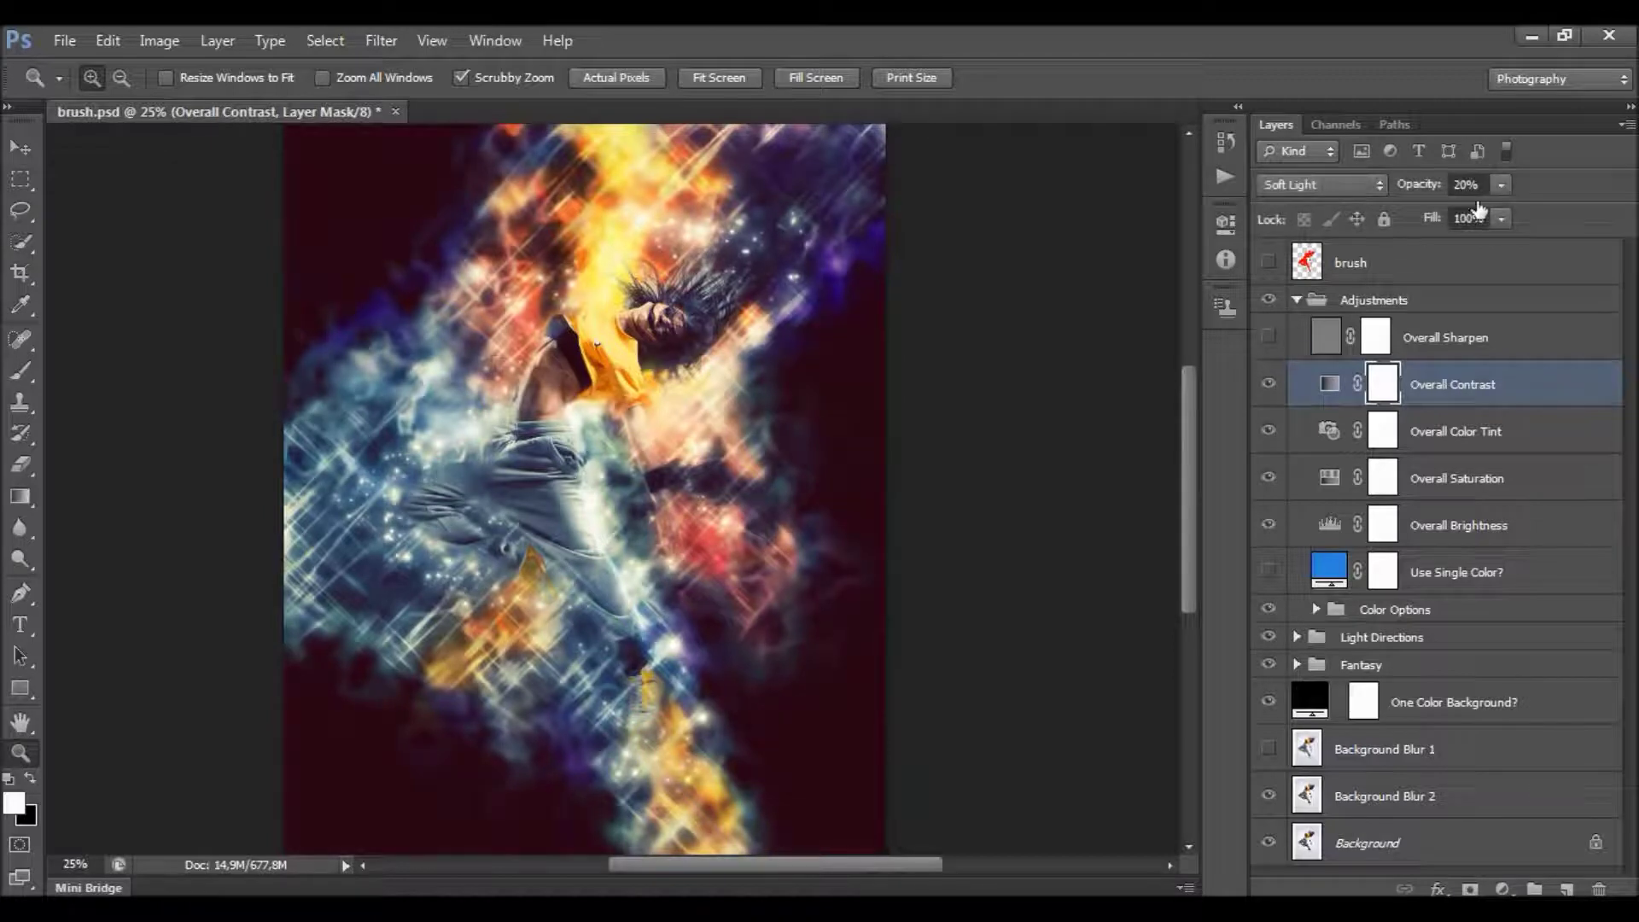
{"action": "mouse_move", "coordinate": [1426, 195]}
{"action": "left_mouse_down"}
{"action": "mouse_move", "coordinate": [1296, 199]}
{"action": "mouse_move", "coordinate": [1525, 220]}
{"action": "mouse_move", "coordinate": [1431, 225]}
{"action": "left_mouse_up"}
{"action": "left_click", "coordinate": [1268, 386]}
{"action": "left_click", "coordinate": [1269, 386]}
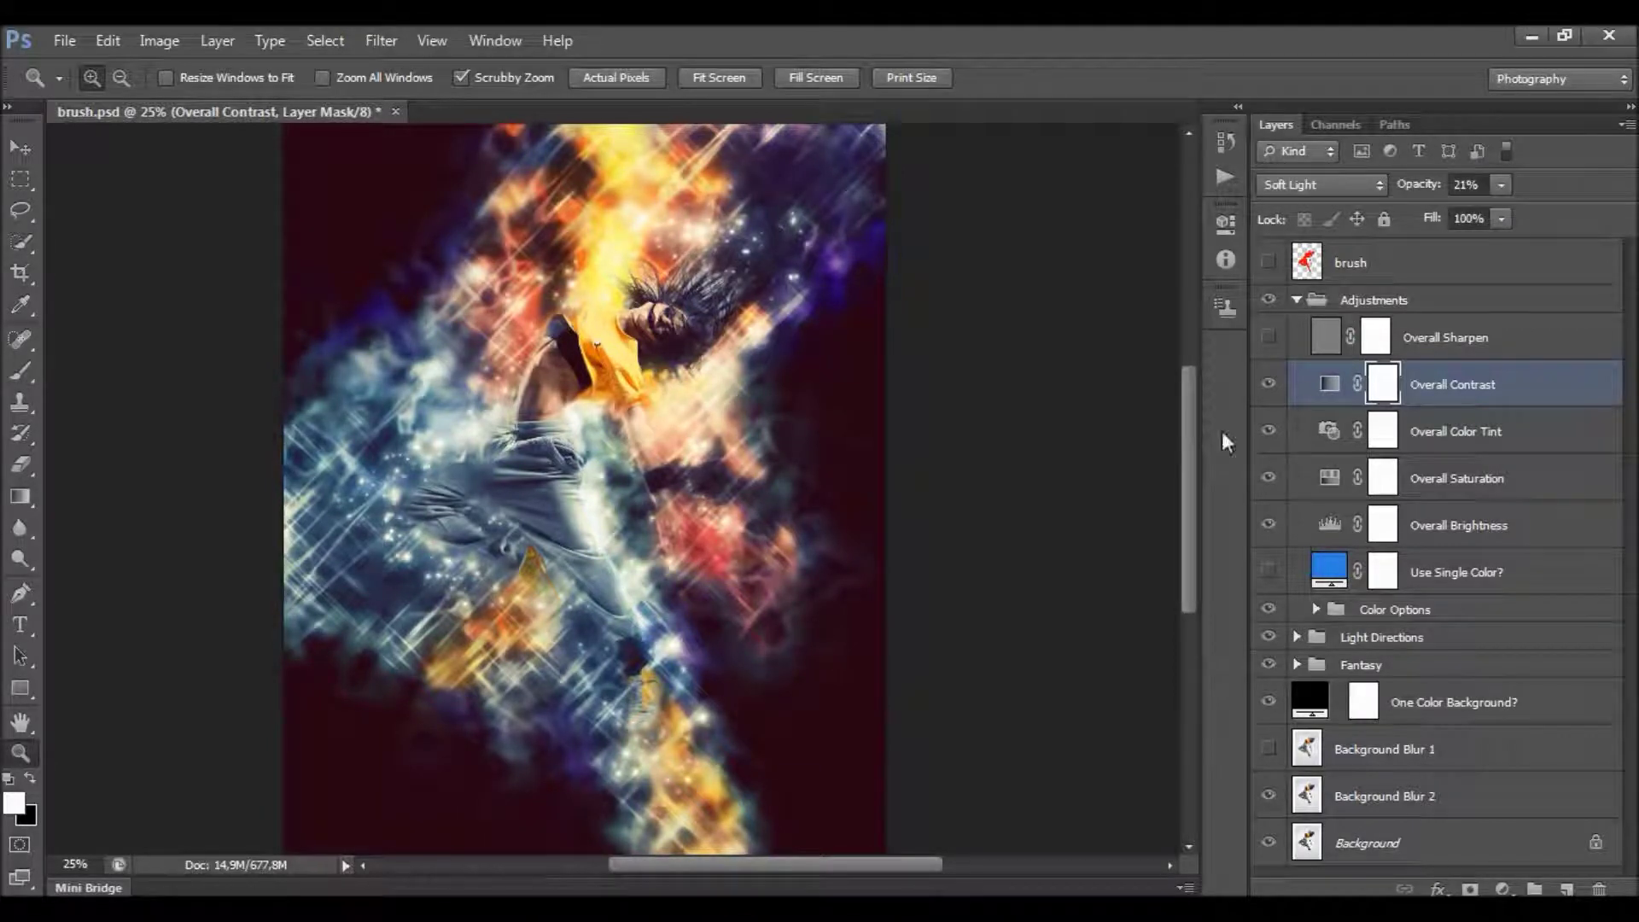
Set the Overall Color Tint photo filter to Warming Filter (85) with a density of about 58%.
{"action": "left_click", "coordinate": [1452, 437]}
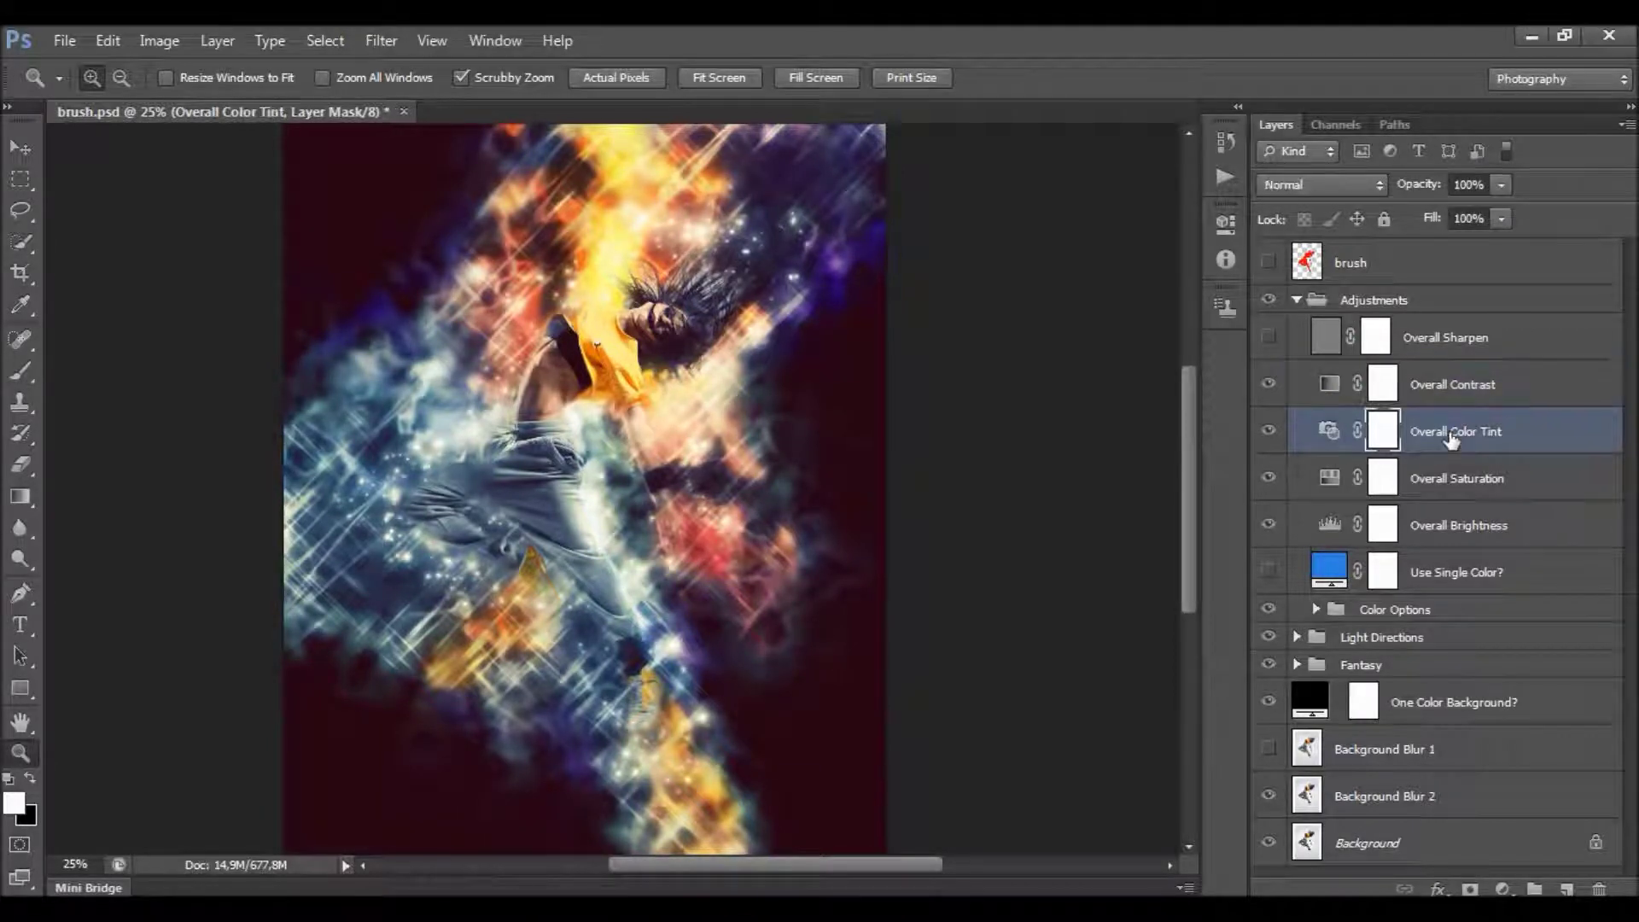
{"action": "double_click", "coordinate": [1329, 433]}
{"action": "left_click", "coordinate": [1129, 282]}
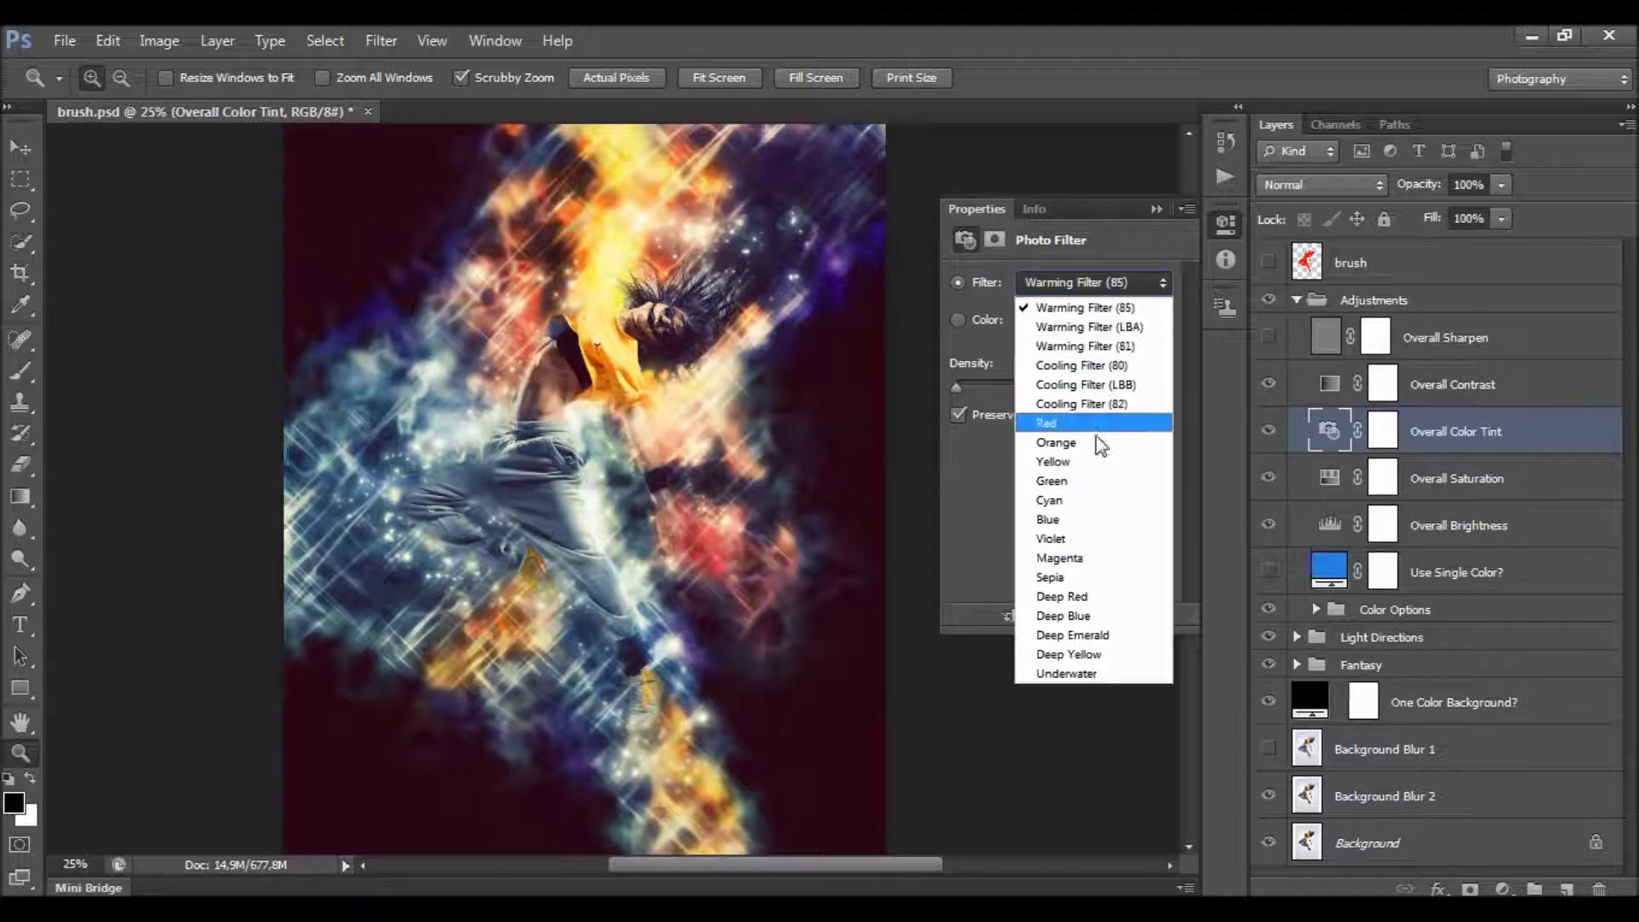
{"action": "left_click", "coordinate": [1059, 309]}
{"action": "left_click_drag", "start_coordinate": [1027, 387], "coordinate": [1076, 398]}
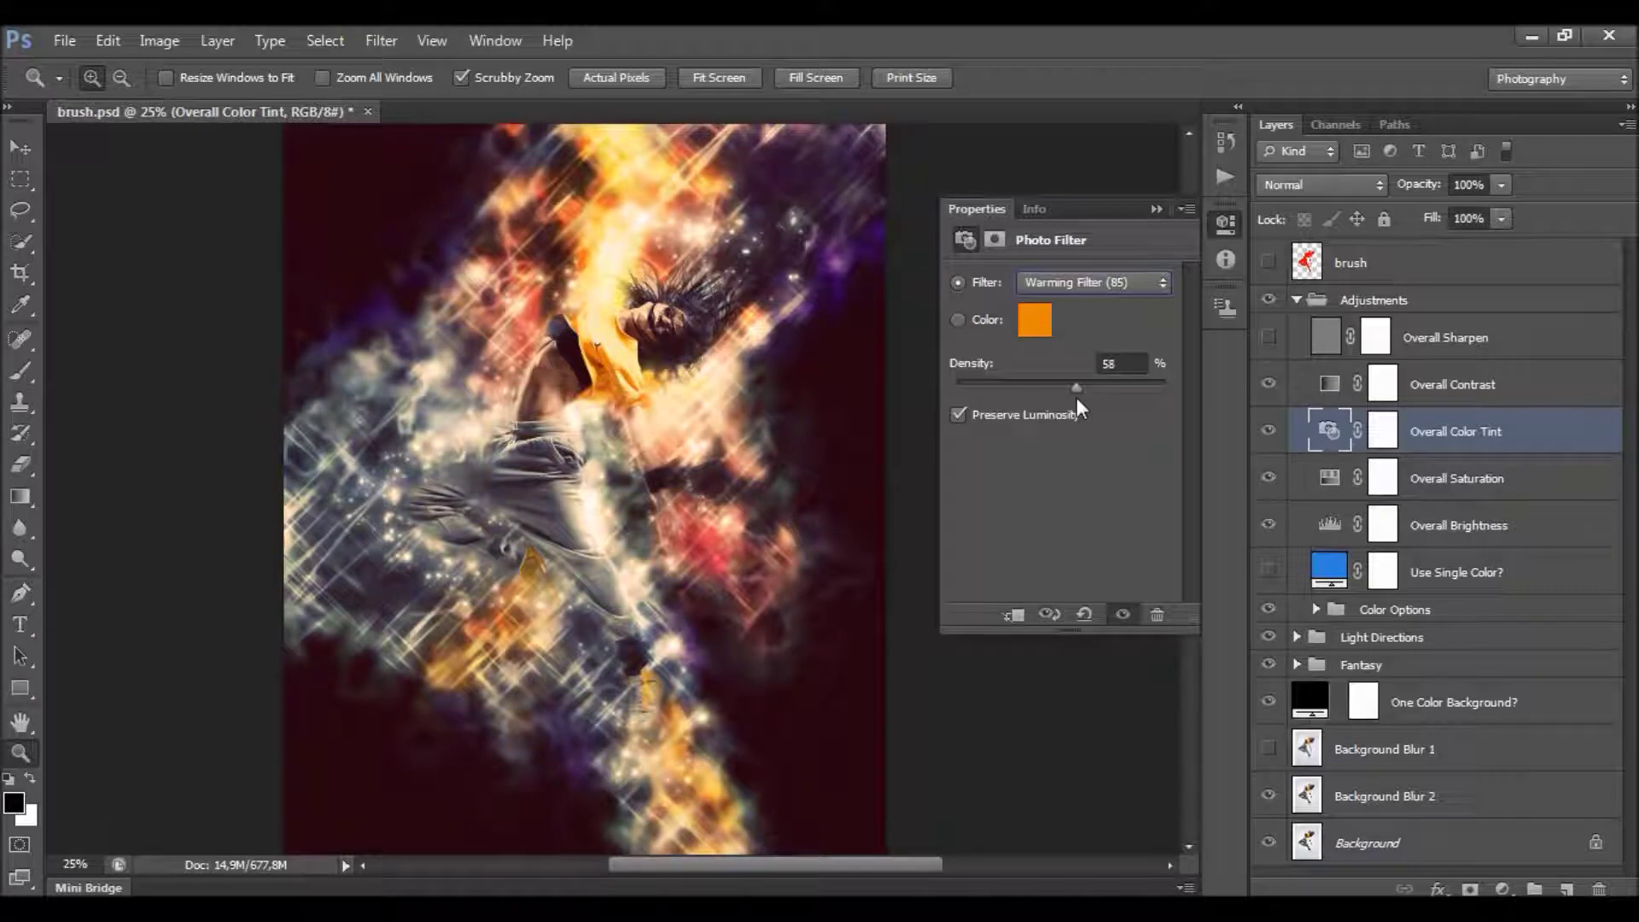
Try other filter presets on the Overall Color Tint layer, ending with Magenta at about 90% density.
{"action": "left_click", "coordinate": [1113, 290]}
{"action": "left_click", "coordinate": [1111, 342]}
{"action": "key", "text": "Down"}
{"action": "key", "text": "Down"}
{"action": "key", "text": "Down"}
{"action": "key", "text": "Down"}
{"action": "key", "text": "Down"}
{"action": "key", "text": "Down"}
{"action": "key", "text": "Down"}
{"action": "key", "text": "Down"}
{"action": "key", "text": "Down"}
{"action": "key", "text": "Down"}
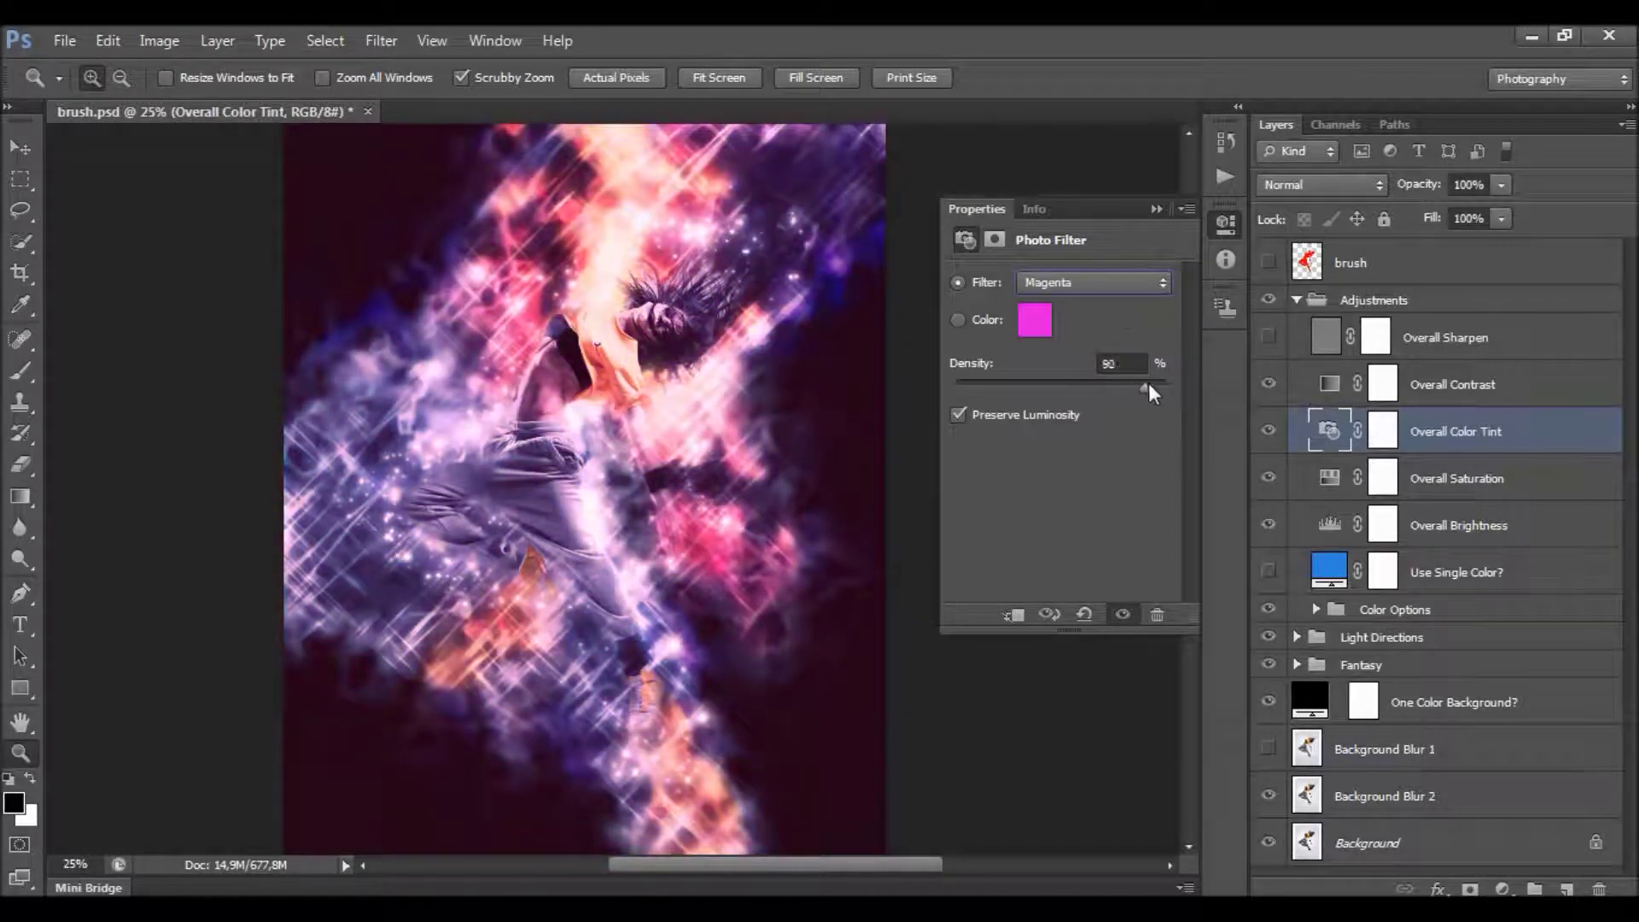
Step through the photo filter presets of the Overall Color Tint layer, including Green, and choose Blue.
{"action": "left_click", "coordinate": [1110, 283]}
{"action": "left_click", "coordinate": [1106, 304]}
{"action": "key", "text": "Down"}
{"action": "key", "text": "Down"}
{"action": "key", "text": "Down"}
{"action": "key", "text": "Down"}
{"action": "key", "text": "Down"}
{"action": "key", "text": "Down"}
{"action": "key", "text": "Down"}
{"action": "key", "text": "Down"}
{"action": "key", "text": "Down"}
{"action": "key", "text": "Down"}
{"action": "key", "text": "Down"}
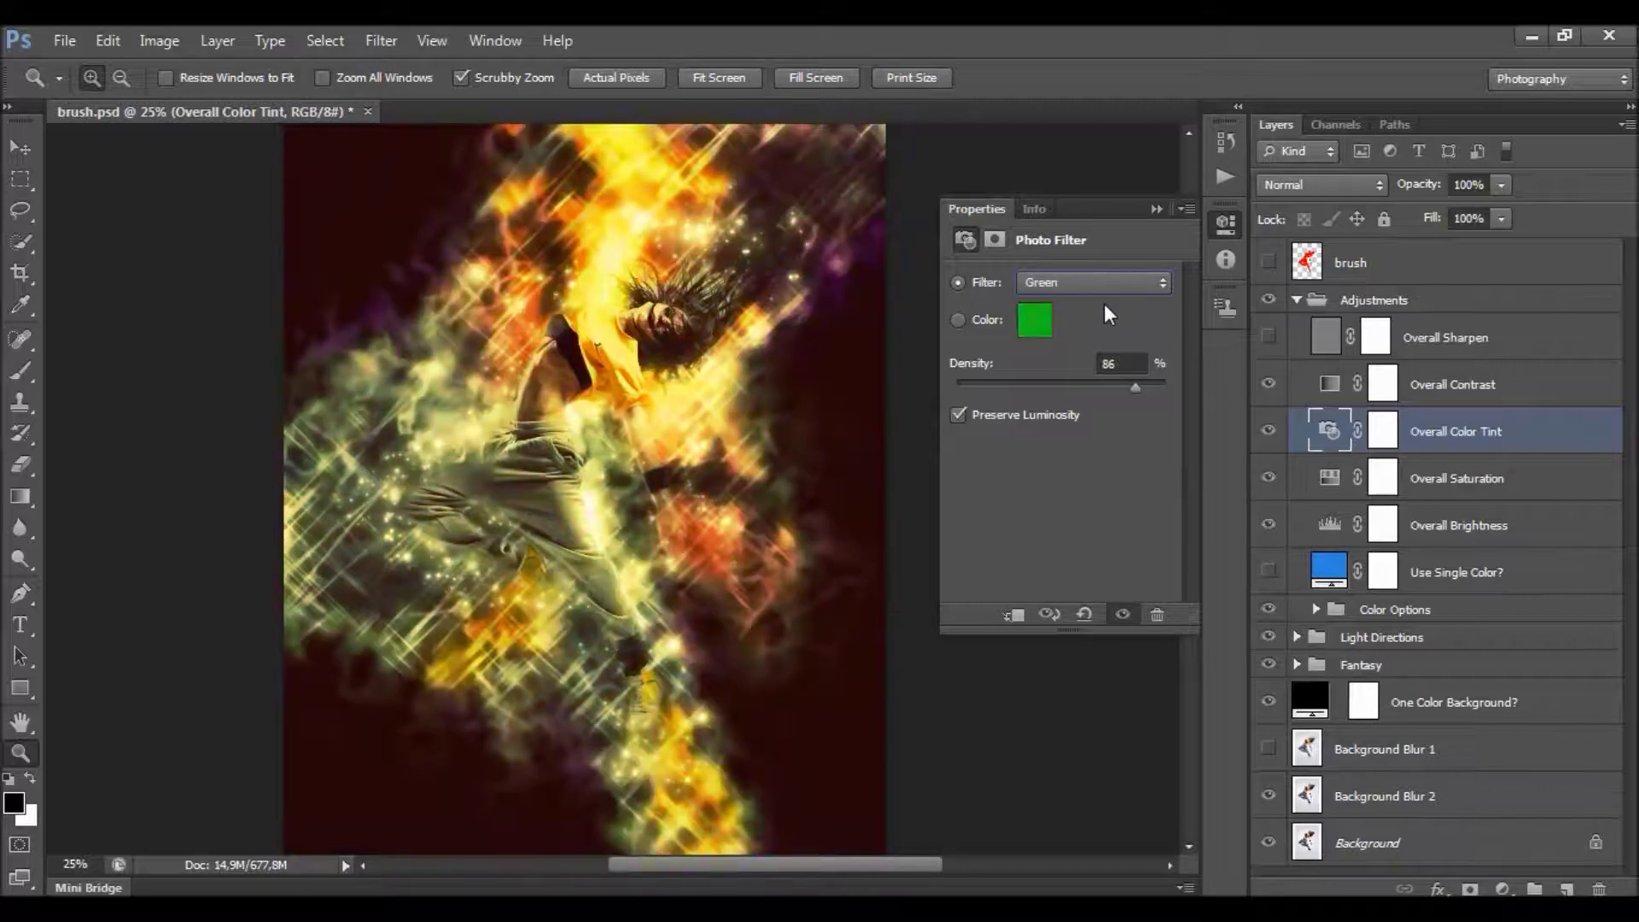
Reduce the Overall Color Tint filter's density to 1% and hide the layer.
{"action": "left_click_drag", "start_coordinate": [1132, 391], "coordinate": [754, 496]}
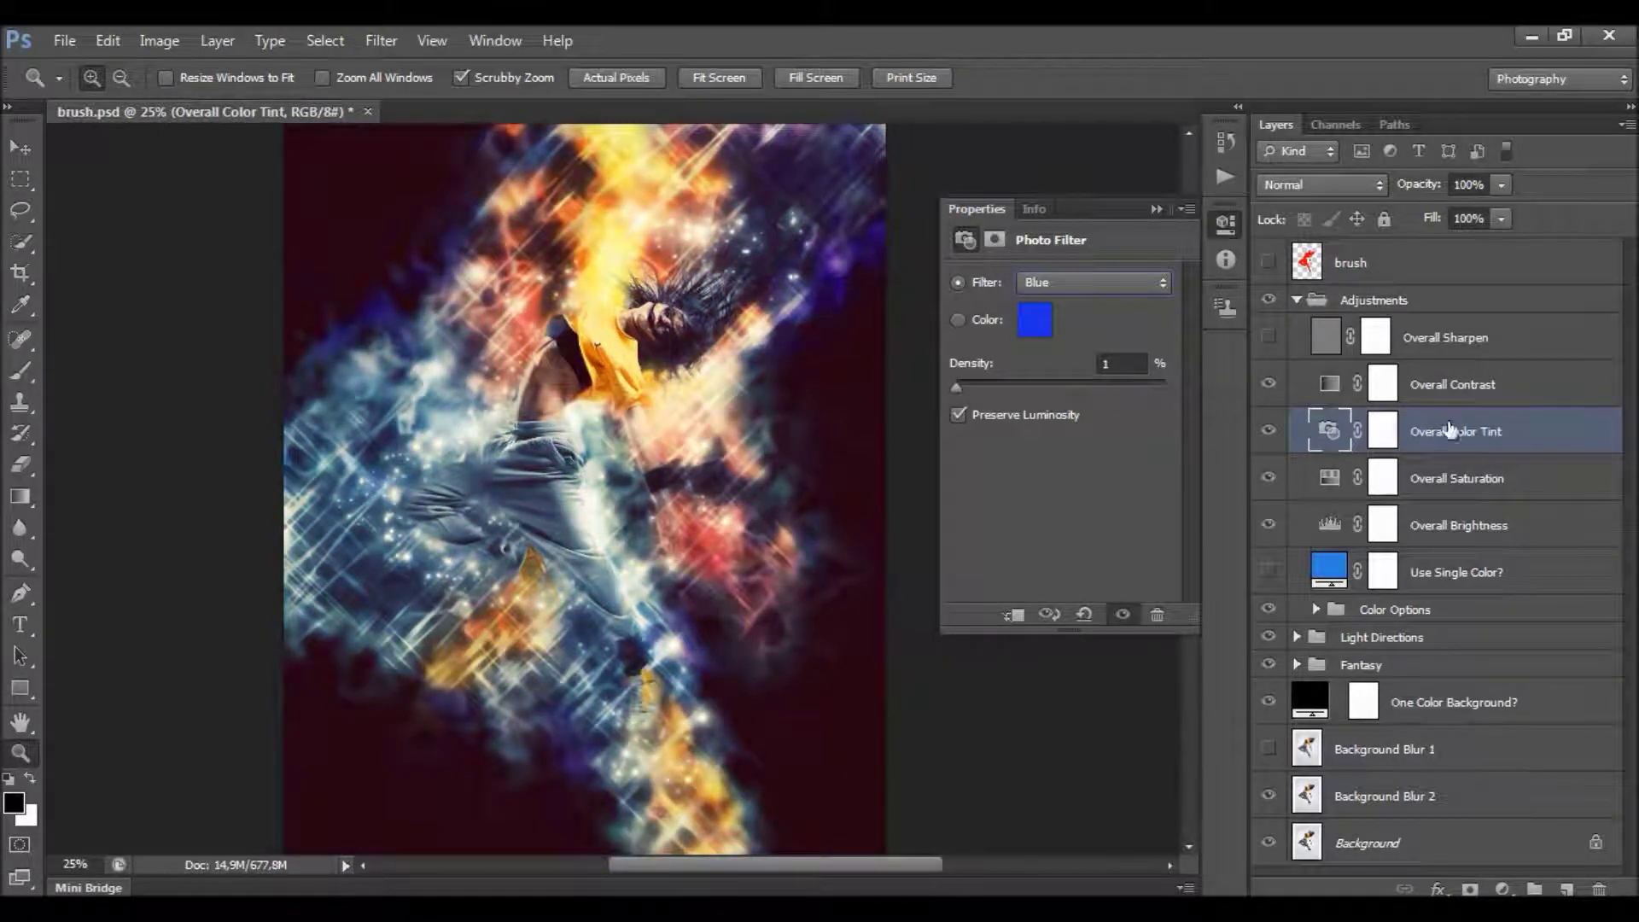
{"action": "left_click", "coordinate": [1270, 430]}
{"action": "left_click", "coordinate": [1157, 210]}
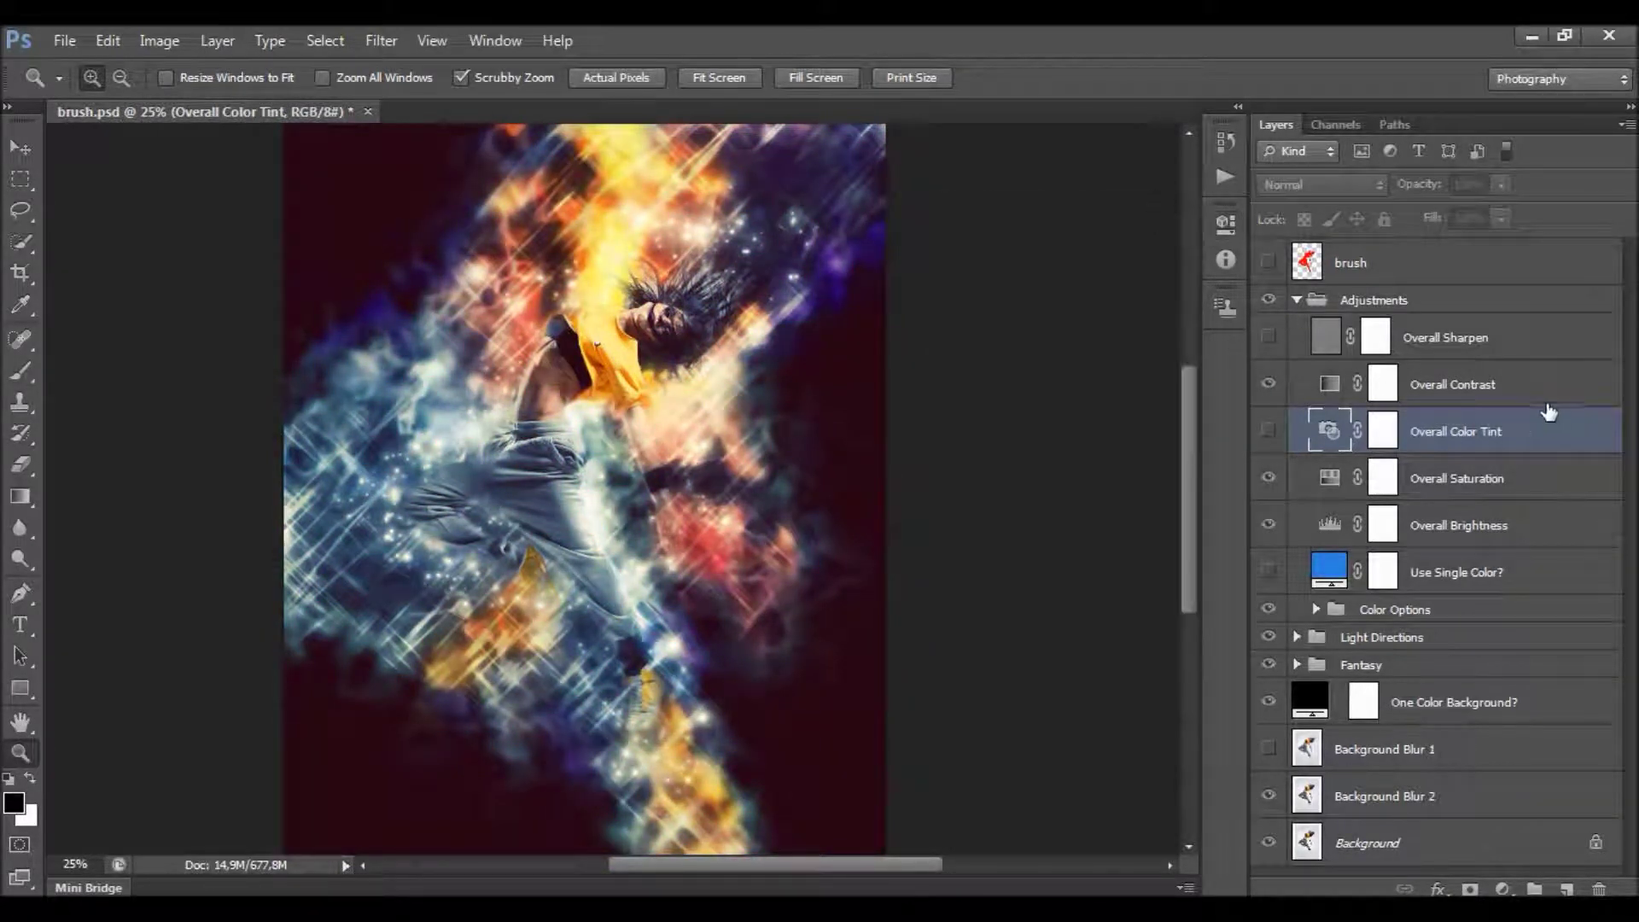
Raise the saturation of the Overall Saturation layer to about +11 and compare the image with and without the layer.
{"action": "left_click", "coordinate": [1452, 501]}
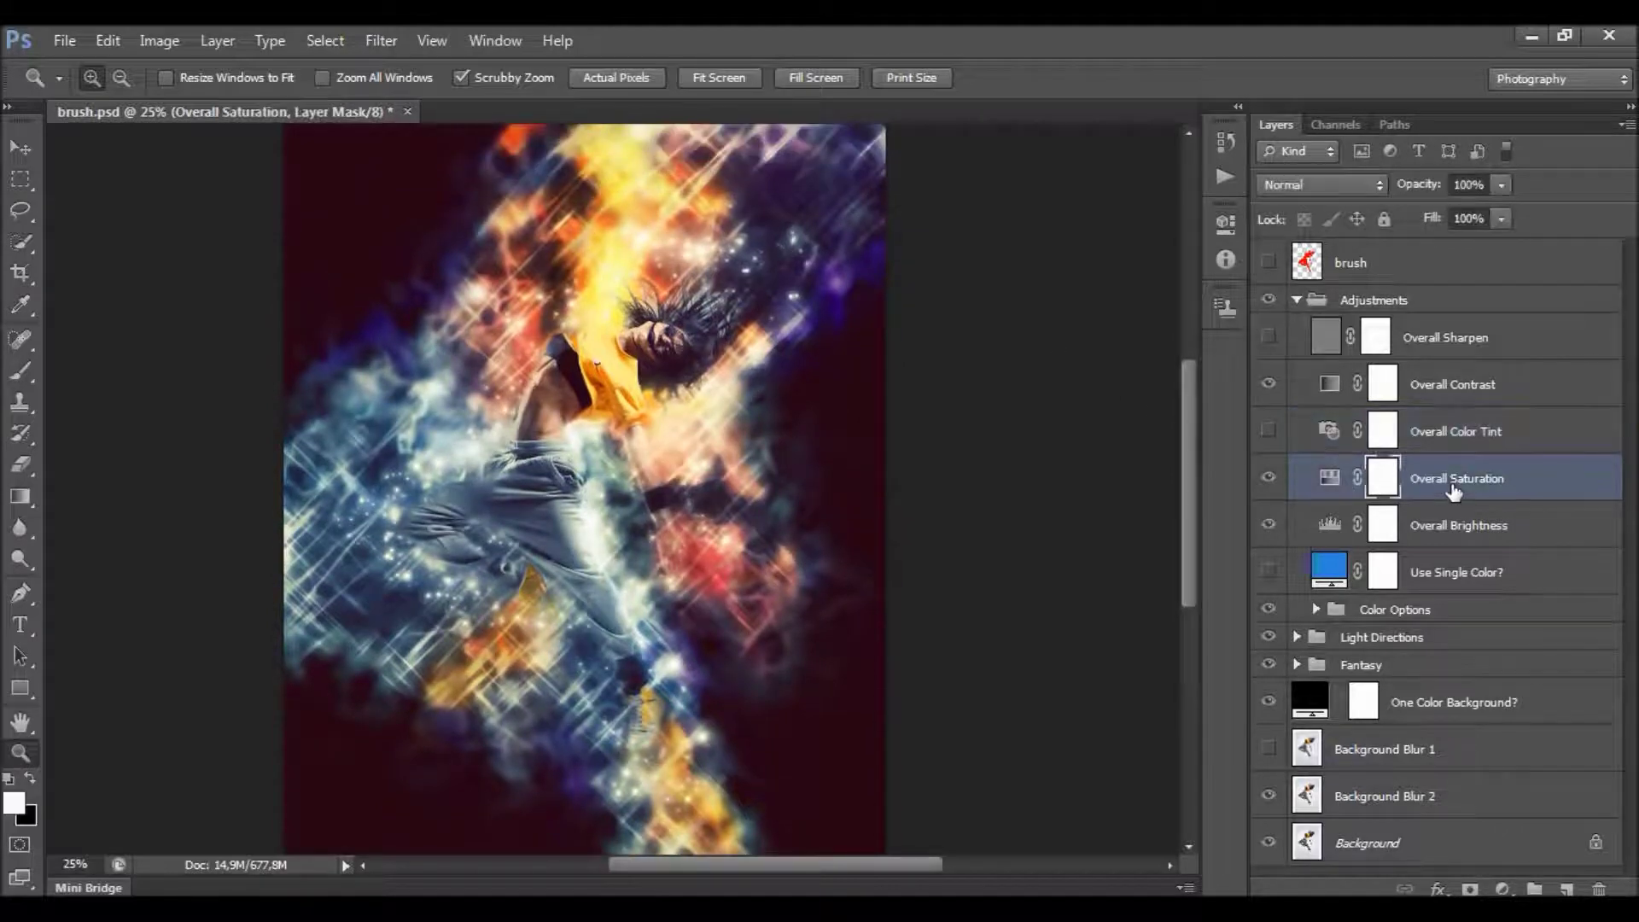
{"action": "double_click", "coordinate": [1327, 484]}
{"action": "left_click_drag", "start_coordinate": [1059, 422], "coordinate": [1095, 428]}
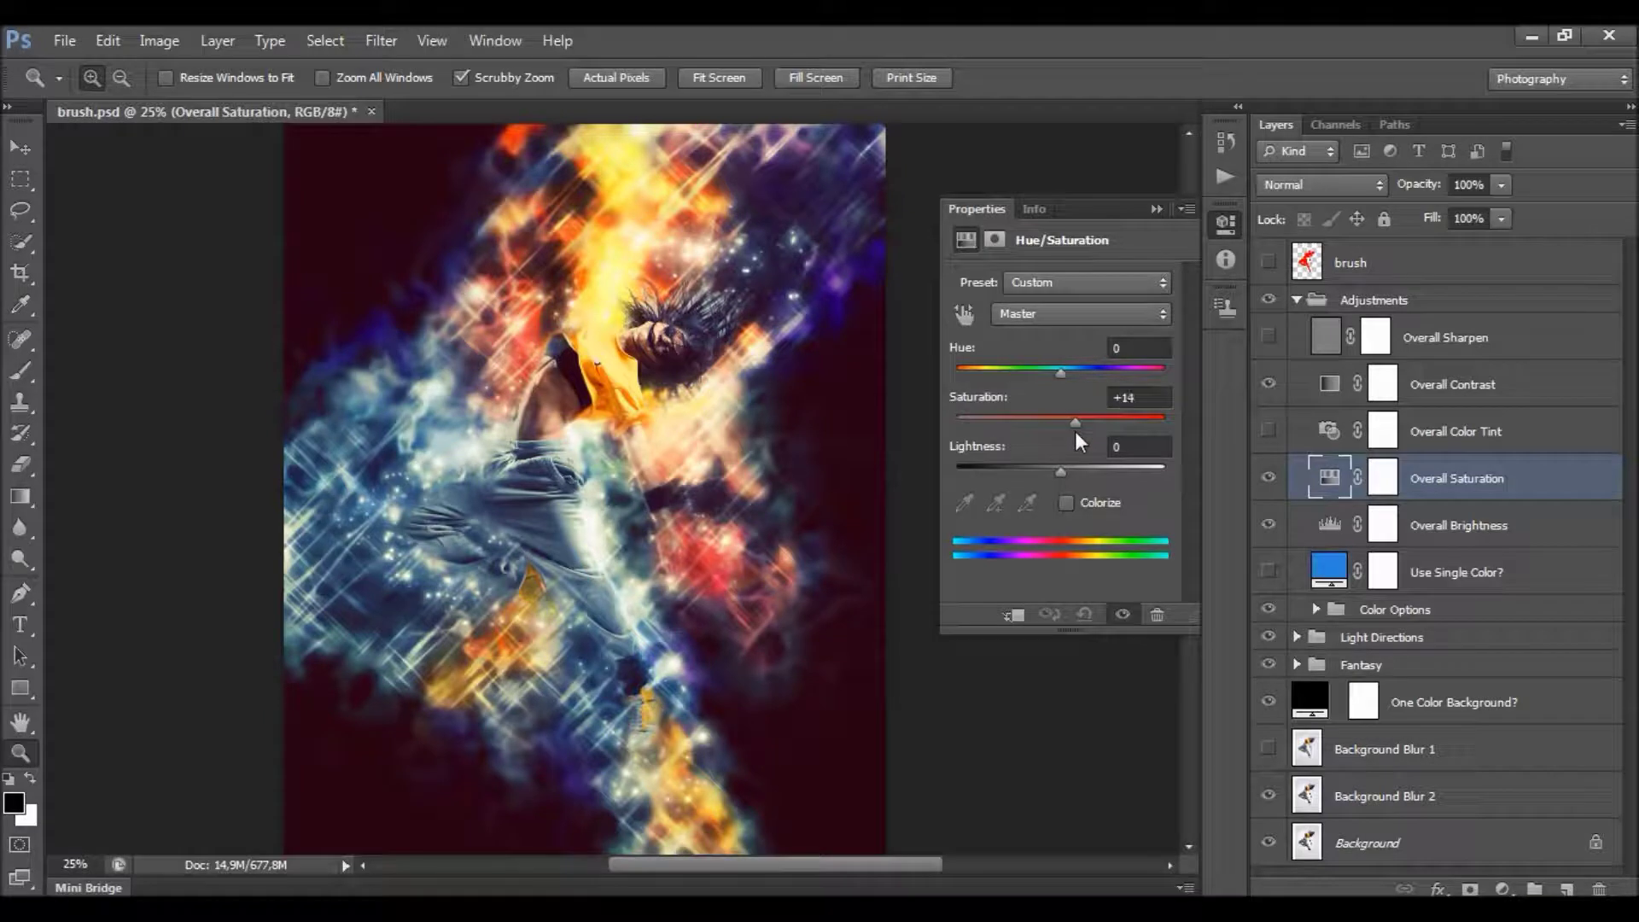
{"action": "left_click_drag", "start_coordinate": [1075, 432], "coordinate": [1073, 432]}
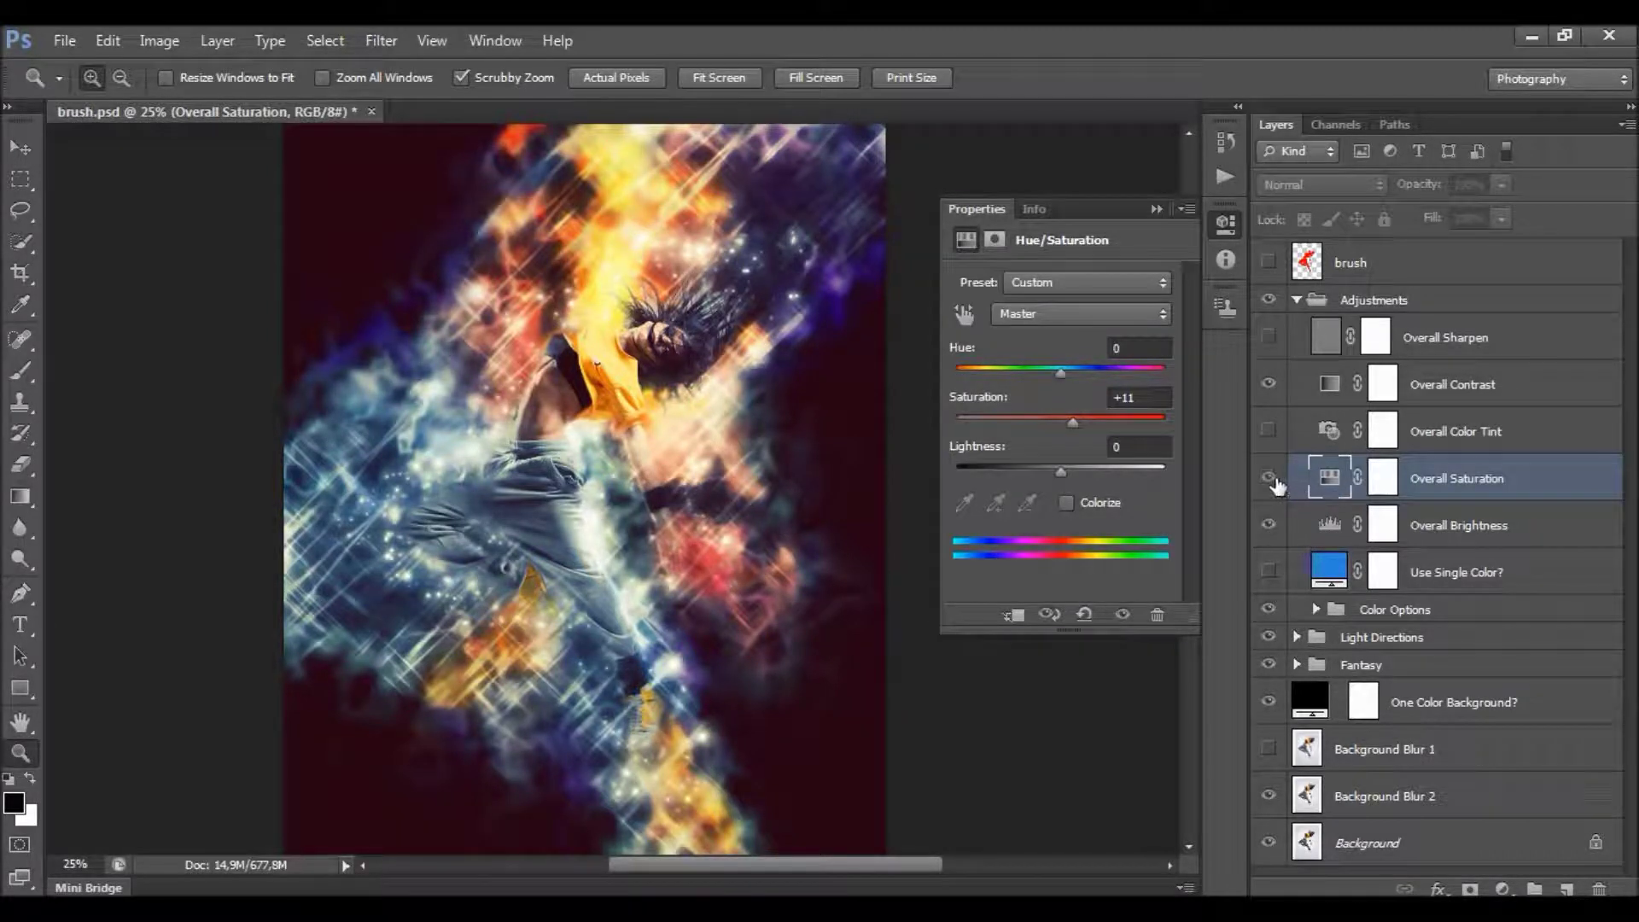
{"action": "scroll", "coordinate": [1402, 449], "scroll_direction": "down", "scroll_amount": 1}
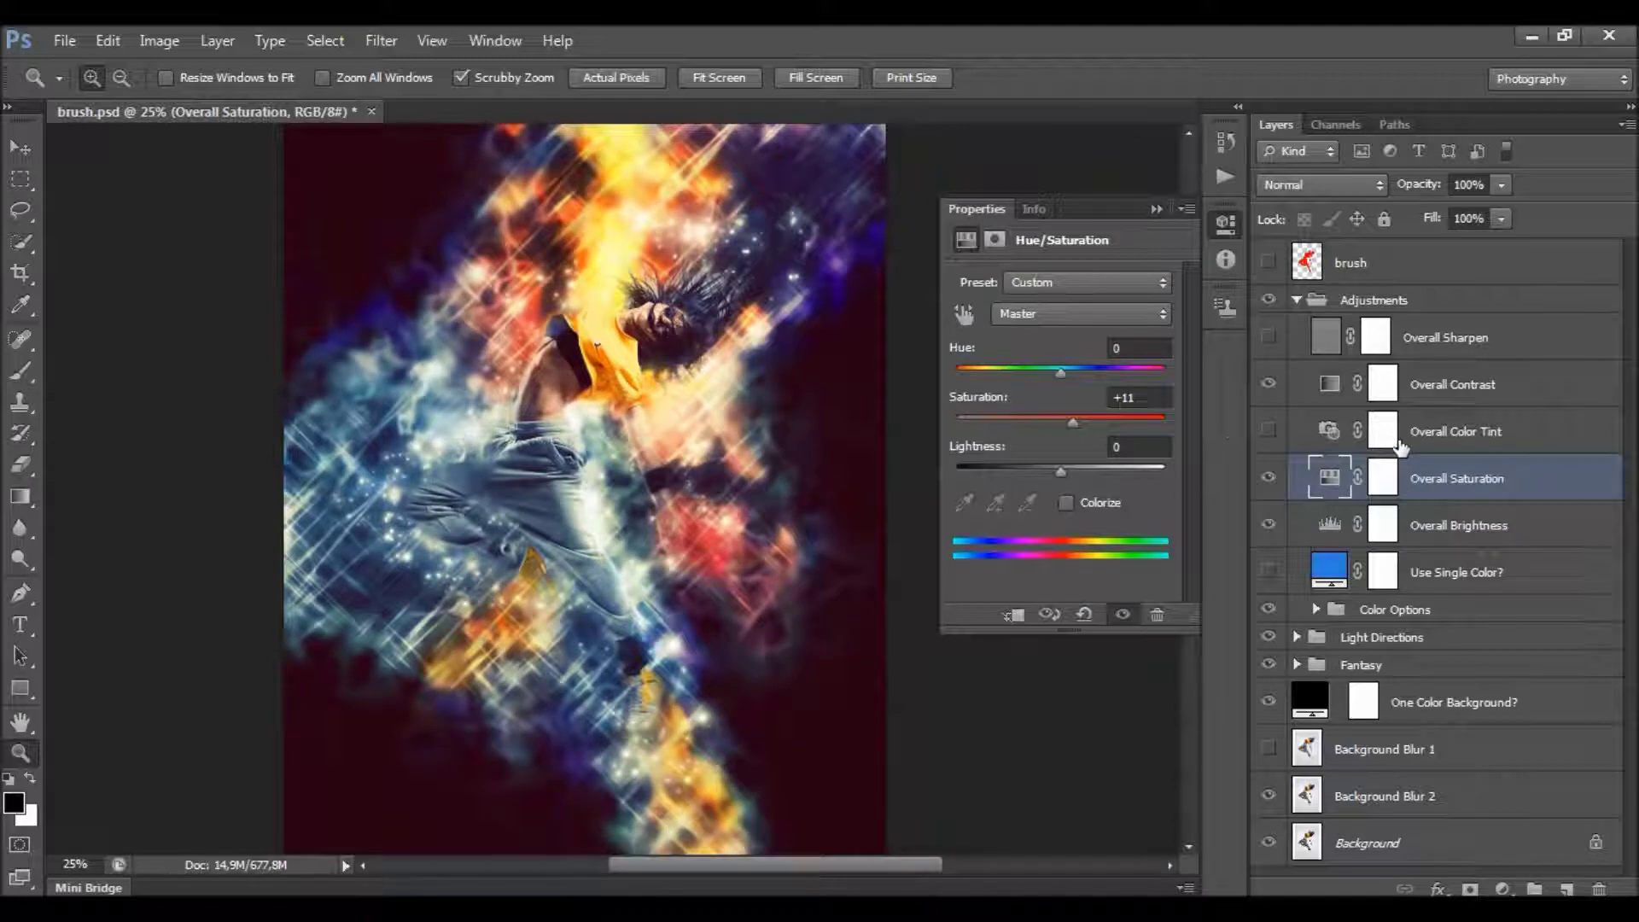
{"action": "left_click_drag", "start_coordinate": [1078, 424], "coordinate": [1070, 422]}
Set the white input level of the Overall Brightness layer to about 250 and compare the image with and without it.
{"action": "left_click", "coordinate": [1477, 532]}
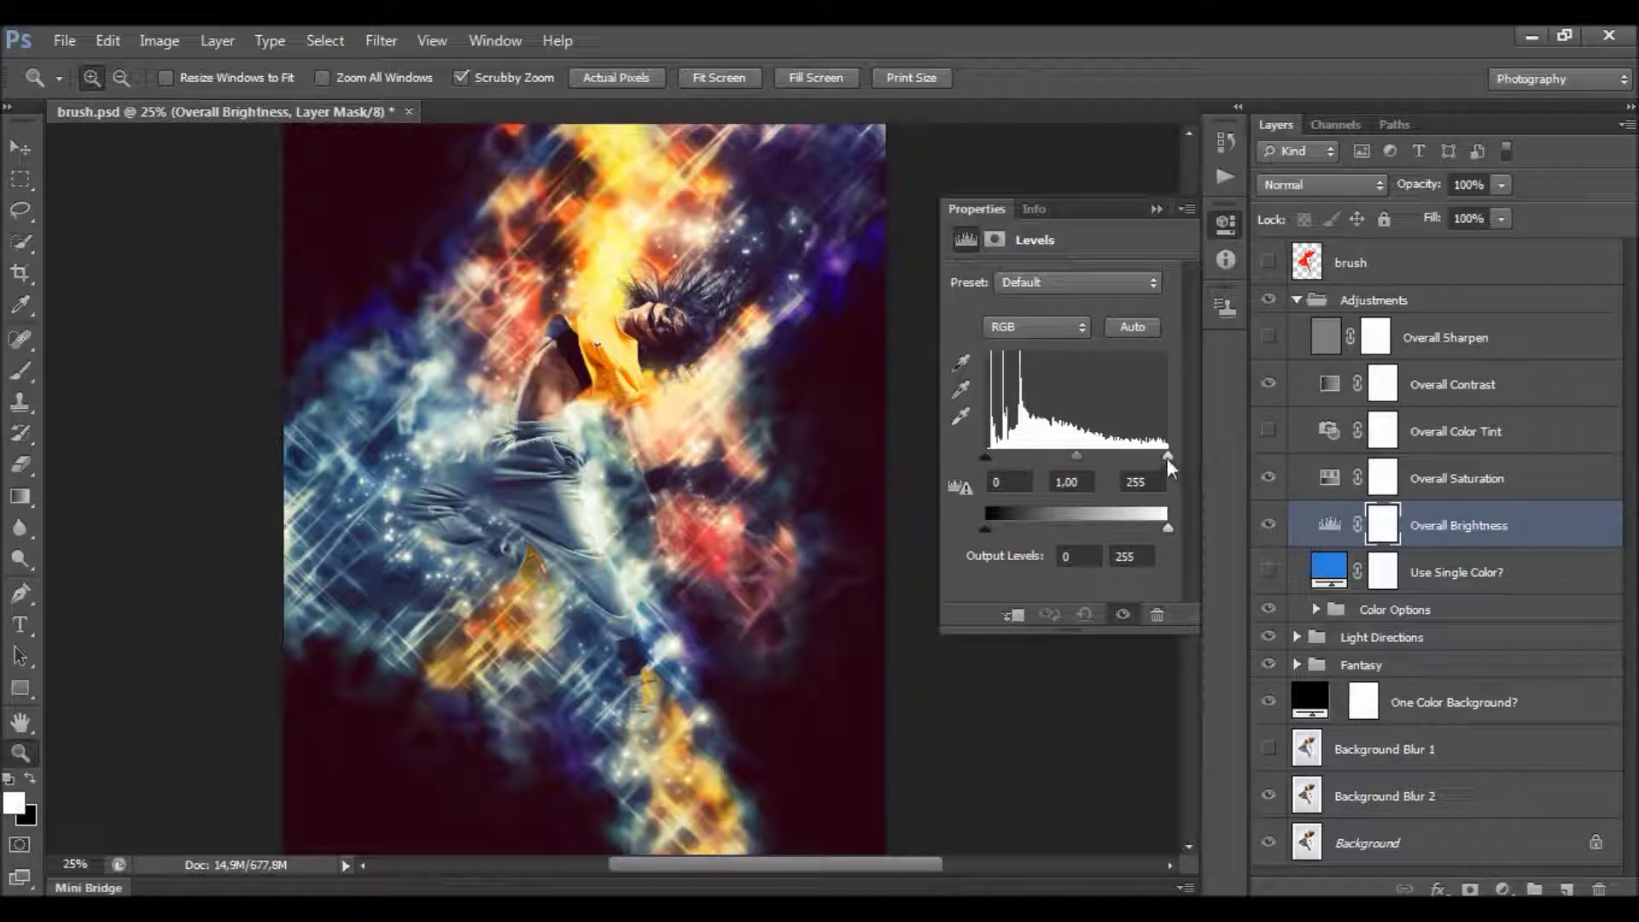
{"action": "left_click_drag", "start_coordinate": [988, 456], "coordinate": [1184, 457]}
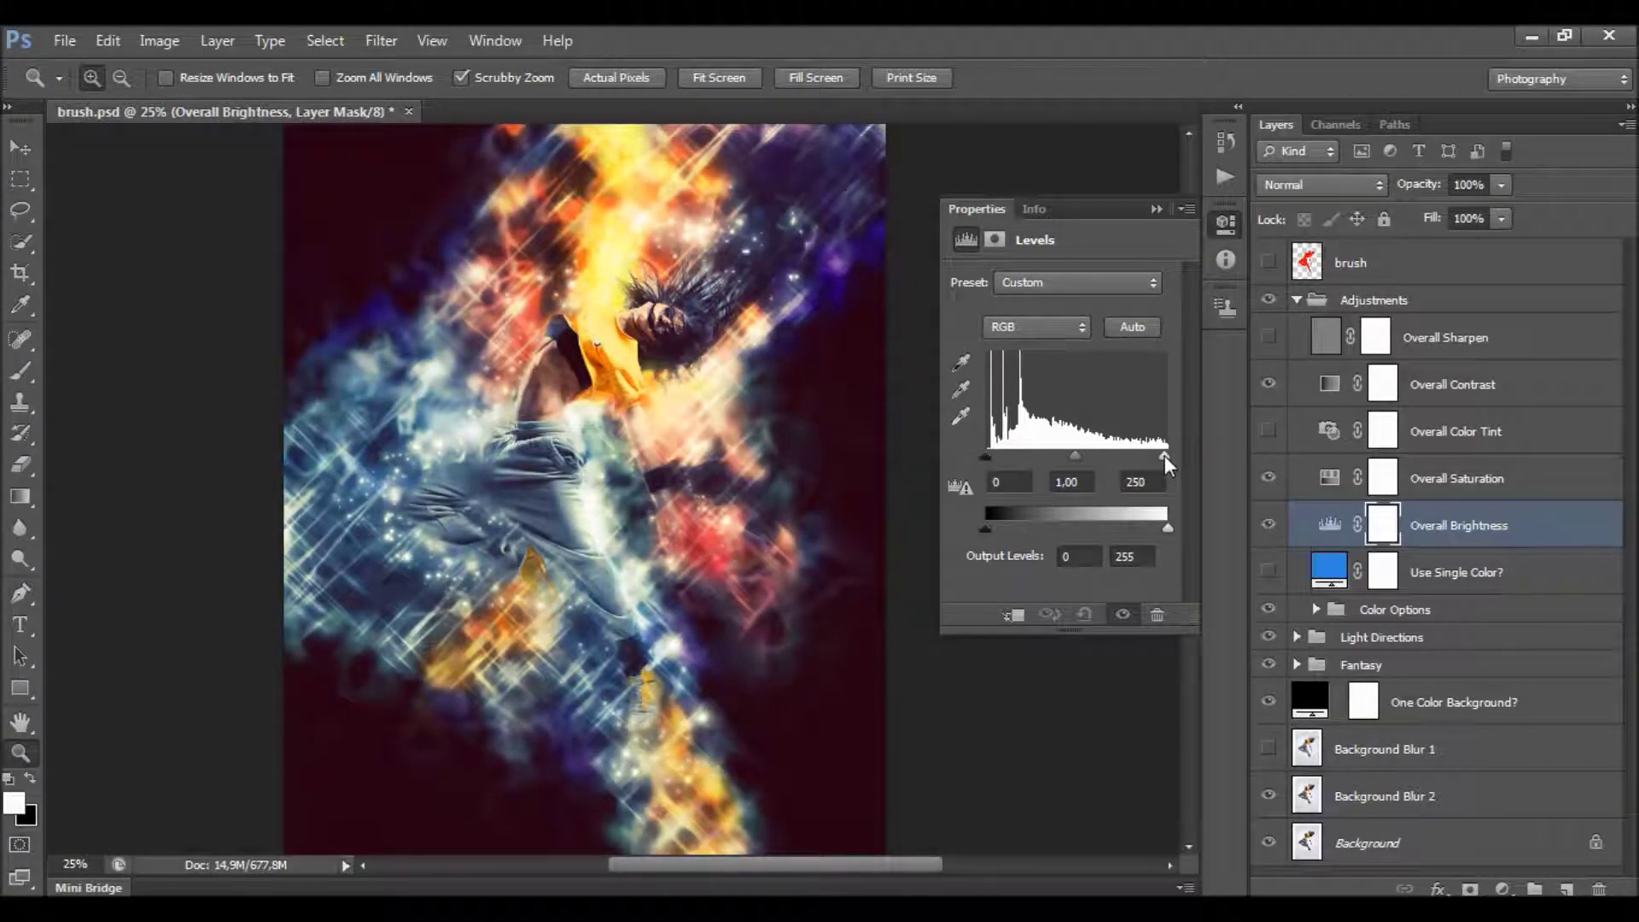
{"action": "left_click", "coordinate": [1269, 526]}
{"action": "left_click", "coordinate": [1268, 526]}
Show the Use Single Color? layer and change its fill to the saturated blue 2429ed after trying various hues.
{"action": "left_click", "coordinate": [1450, 577]}
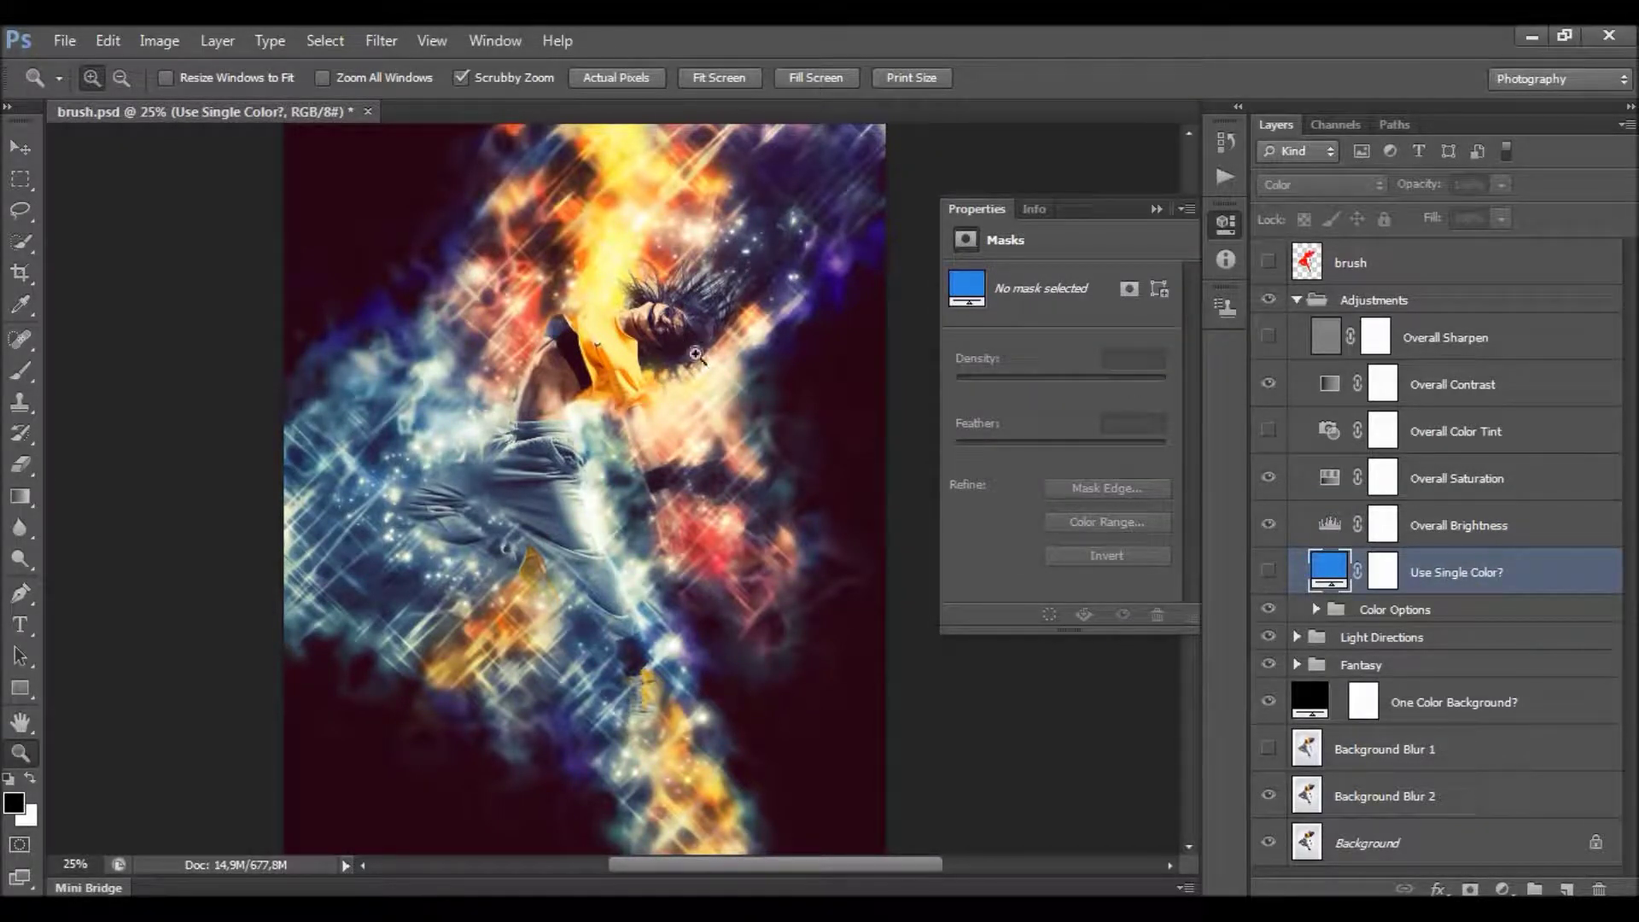
{"action": "left_click", "coordinate": [1266, 569]}
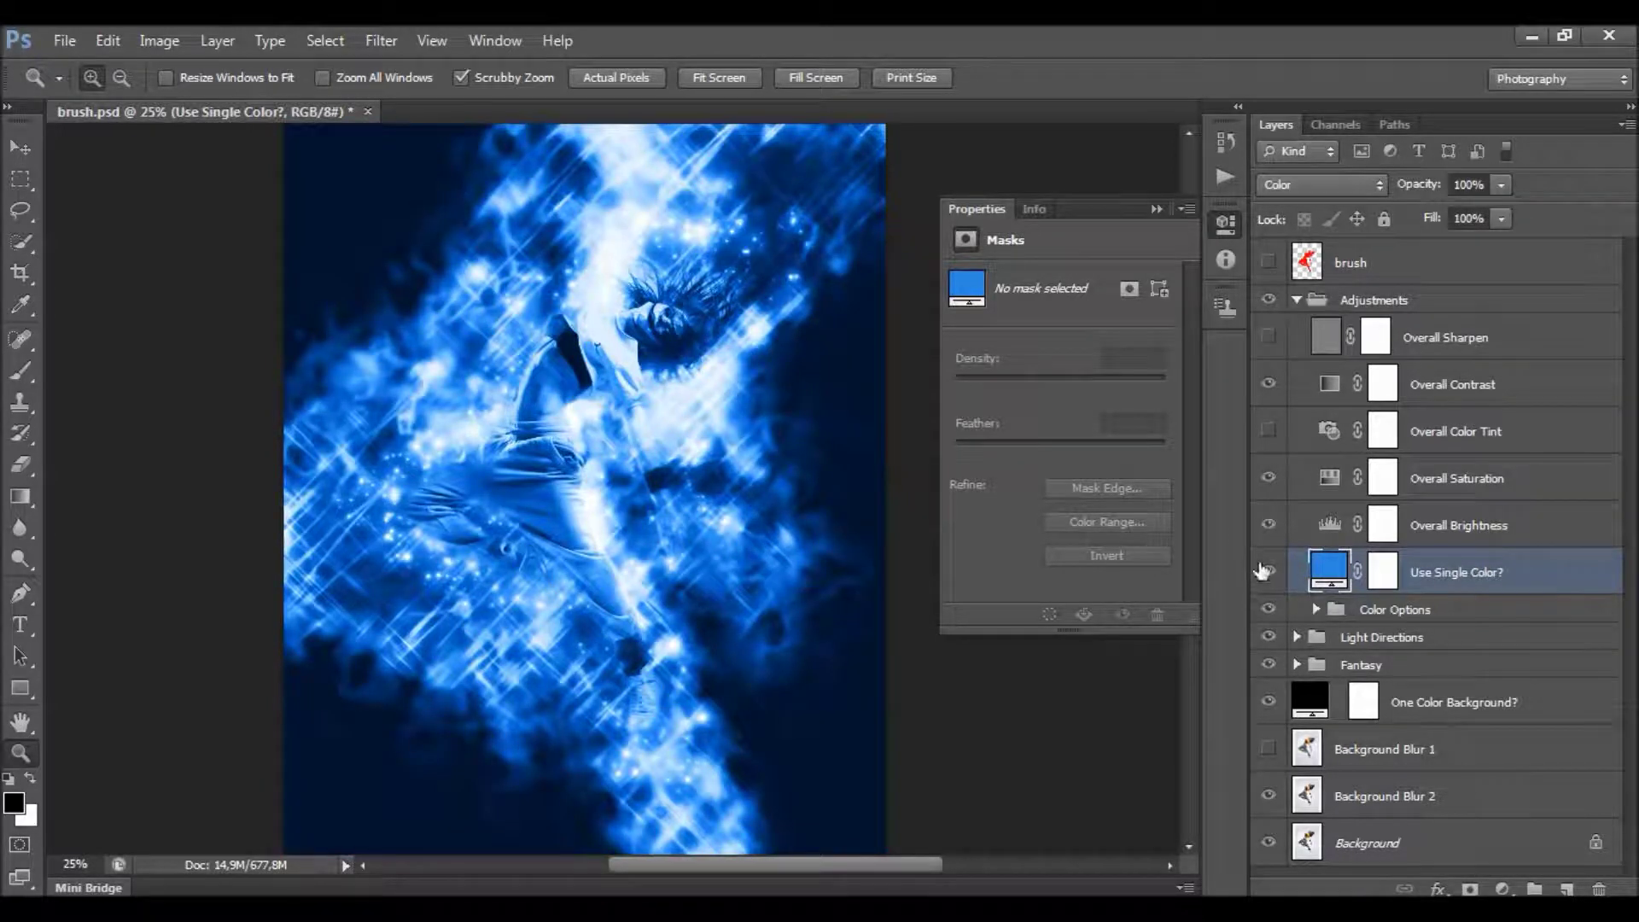
{"action": "double_click", "coordinate": [1326, 572]}
{"action": "left_click_drag", "start_coordinate": [858, 180], "coordinate": [1334, 352]}
{"action": "left_click_drag", "start_coordinate": [1302, 461], "coordinate": [1310, 608]}
{"action": "mouse_move", "coordinate": [1212, 560]}
{"action": "left_mouse_down"}
{"action": "mouse_move", "coordinate": [1056, 446]}
{"action": "mouse_move", "coordinate": [1061, 409]}
{"action": "left_mouse_up"}
{"action": "mouse_move", "coordinate": [1303, 680]}
{"action": "left_mouse_down"}
{"action": "mouse_move", "coordinate": [1309, 697]}
{"action": "mouse_move", "coordinate": [1306, 674]}
{"action": "left_mouse_up"}
{"action": "left_click_drag", "start_coordinate": [1119, 647], "coordinate": [1164, 601]}
{"action": "left_click", "coordinate": [1181, 551]}
{"action": "left_click_drag", "start_coordinate": [1307, 674], "coordinate": [1312, 658]}
{"action": "left_click_drag", "start_coordinate": [1236, 445], "coordinate": [1219, 465]}
{"action": "left_click_drag", "start_coordinate": [1305, 597], "coordinate": [1298, 512]}
{"action": "left_click_drag", "start_coordinate": [1219, 465], "coordinate": [1230, 431]}
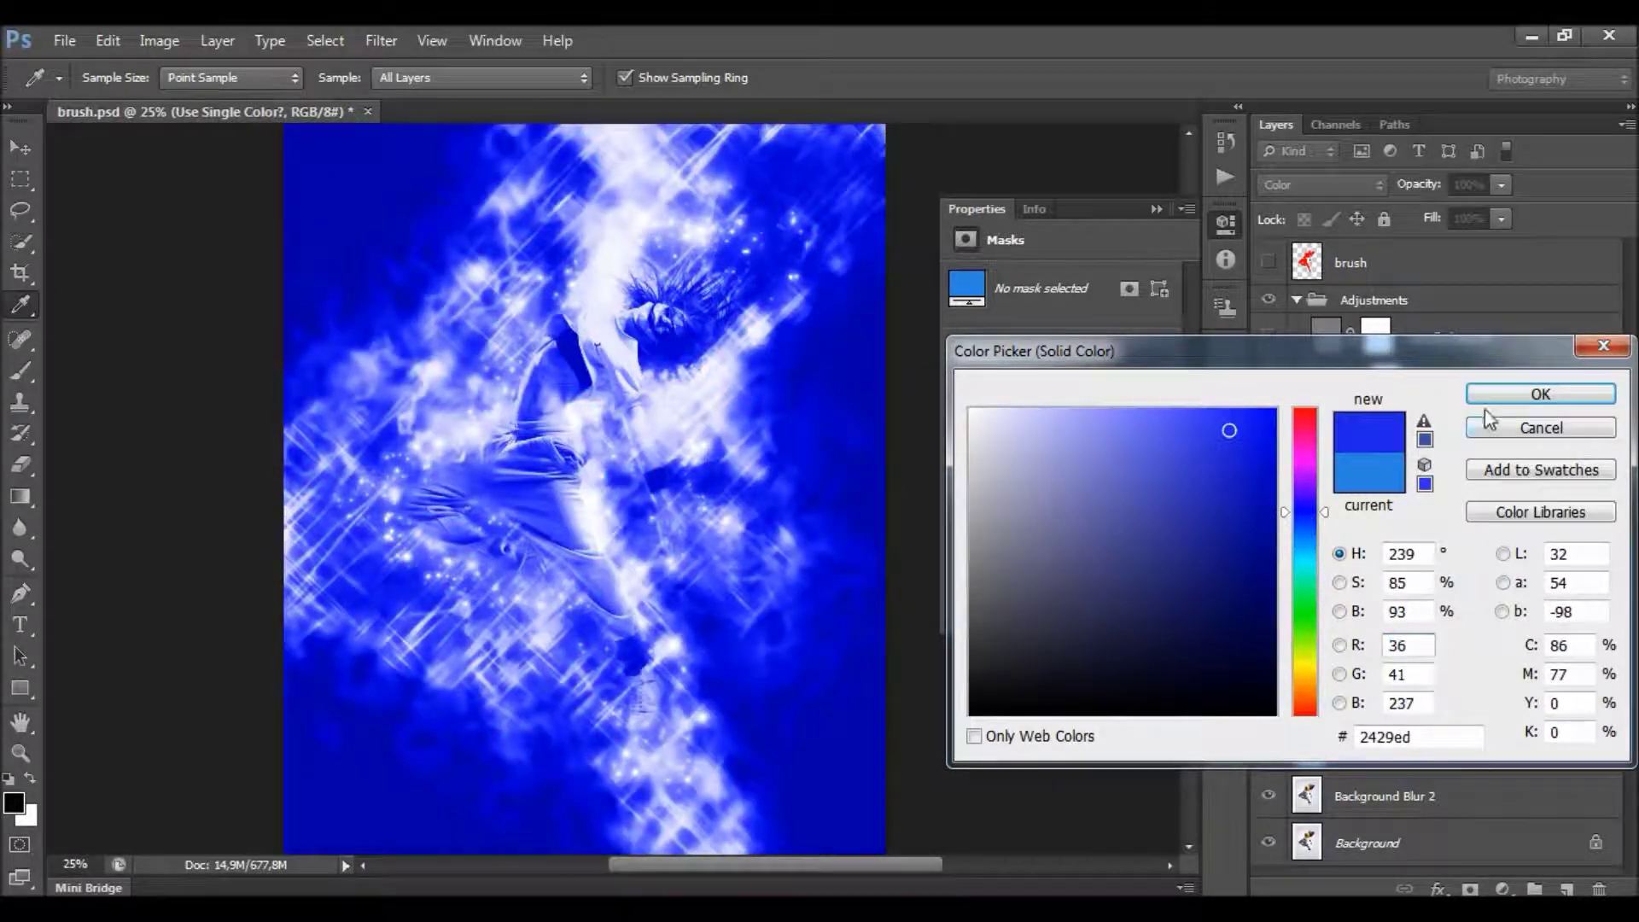
{"action": "left_click", "coordinate": [1540, 394]}
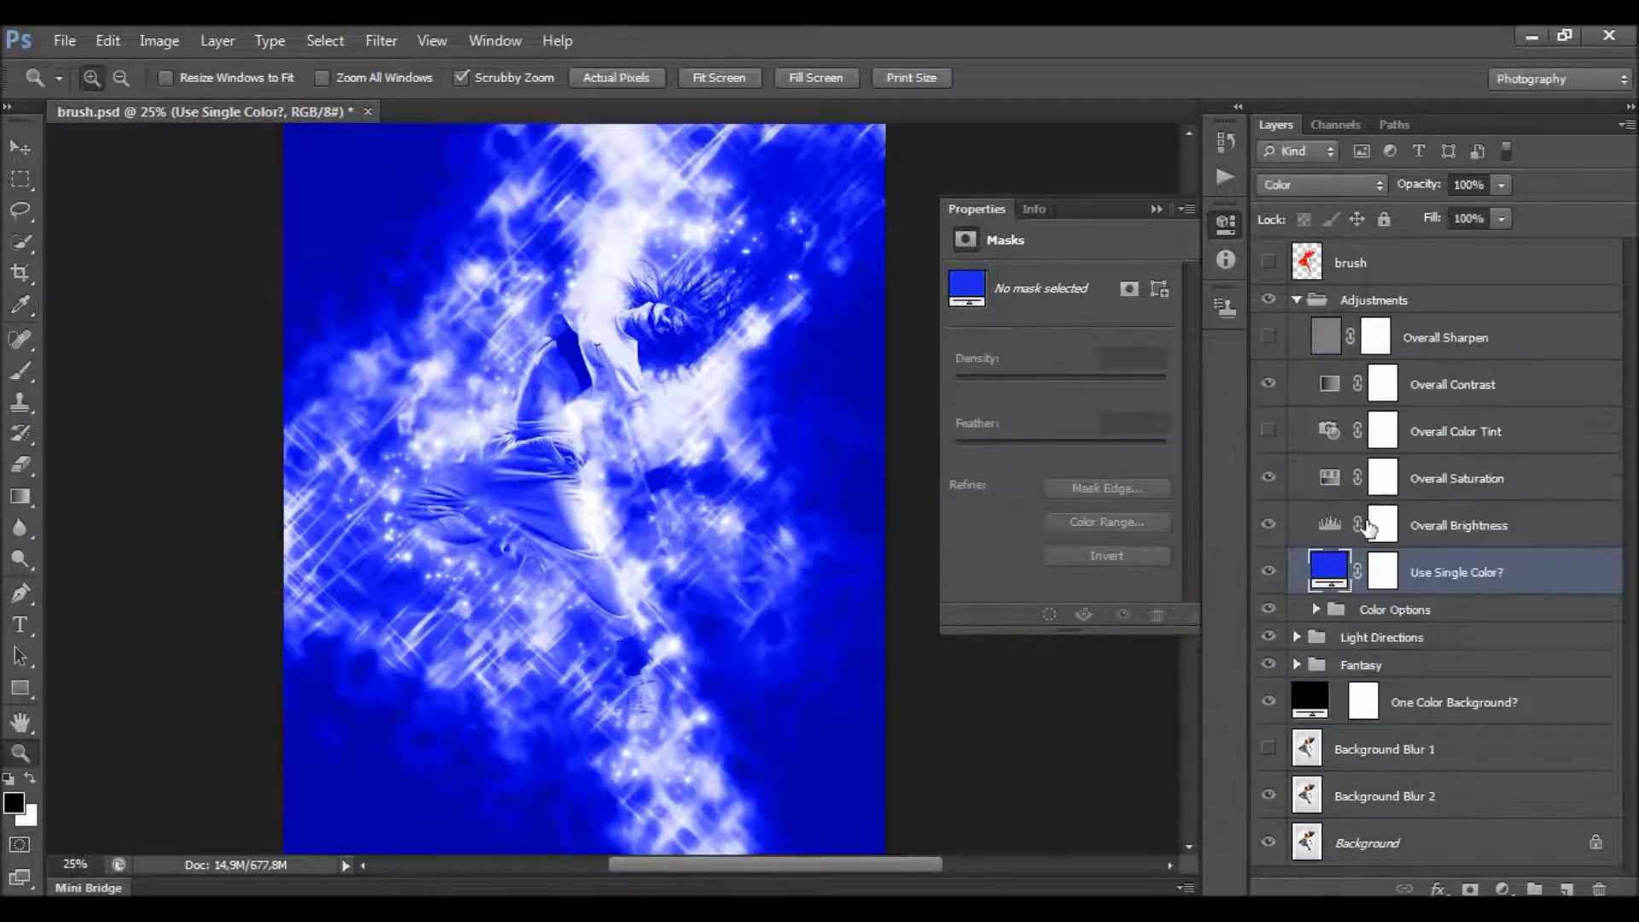
Lower the Use Single Color? layer's opacity to about 17% and leave the layer hidden.
{"action": "left_click", "coordinate": [1501, 185]}
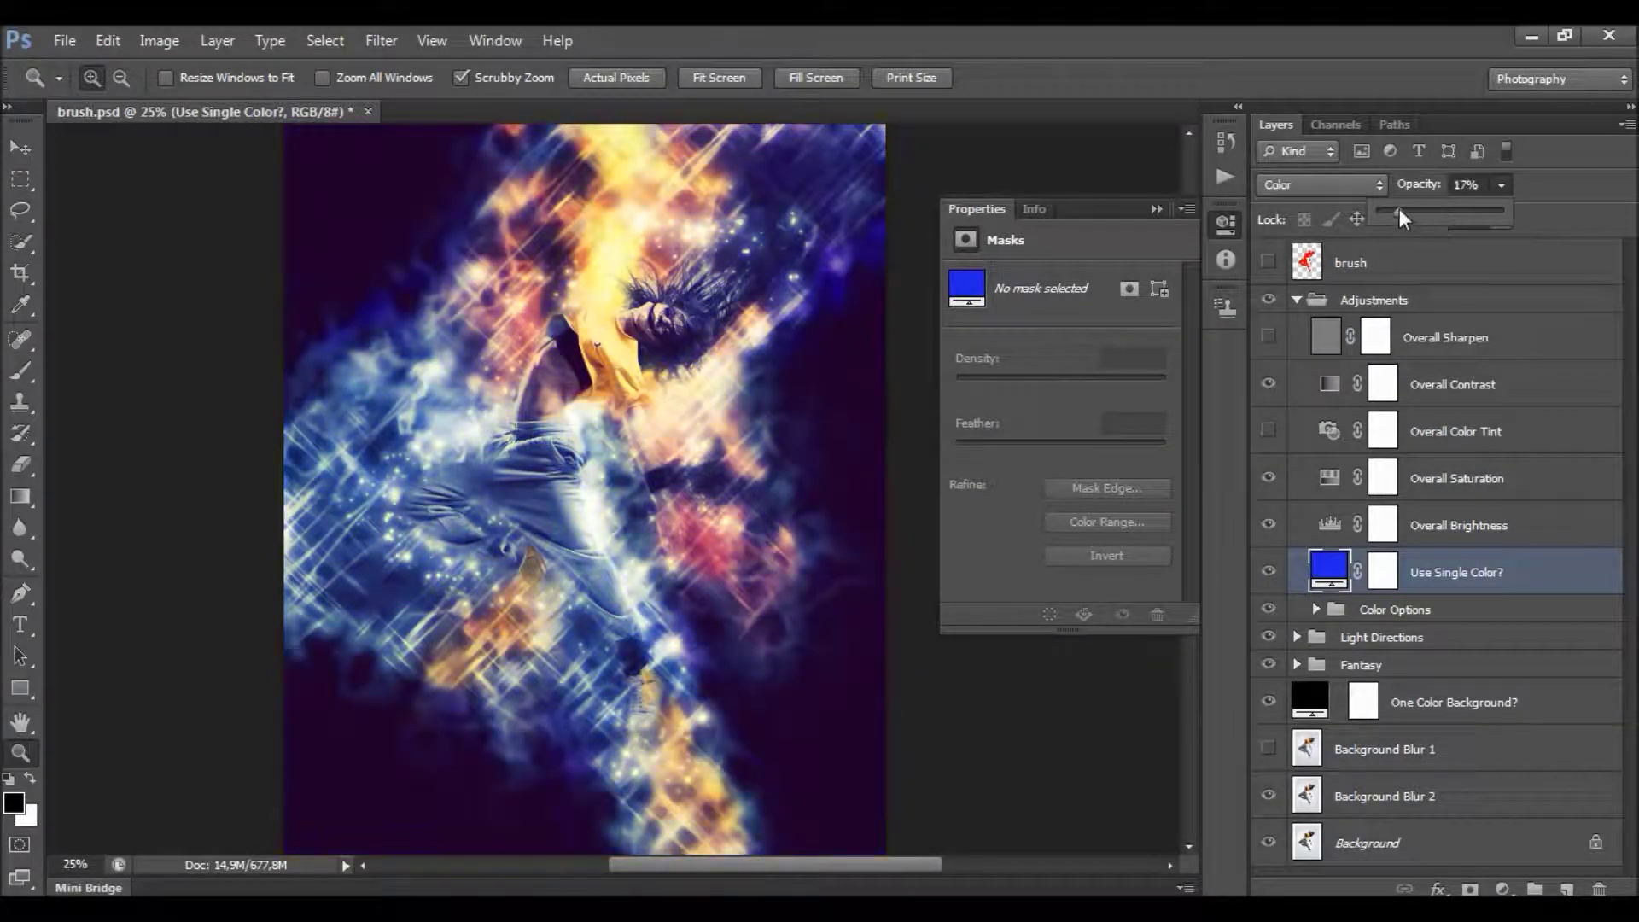
{"action": "left_click", "coordinate": [1269, 572]}
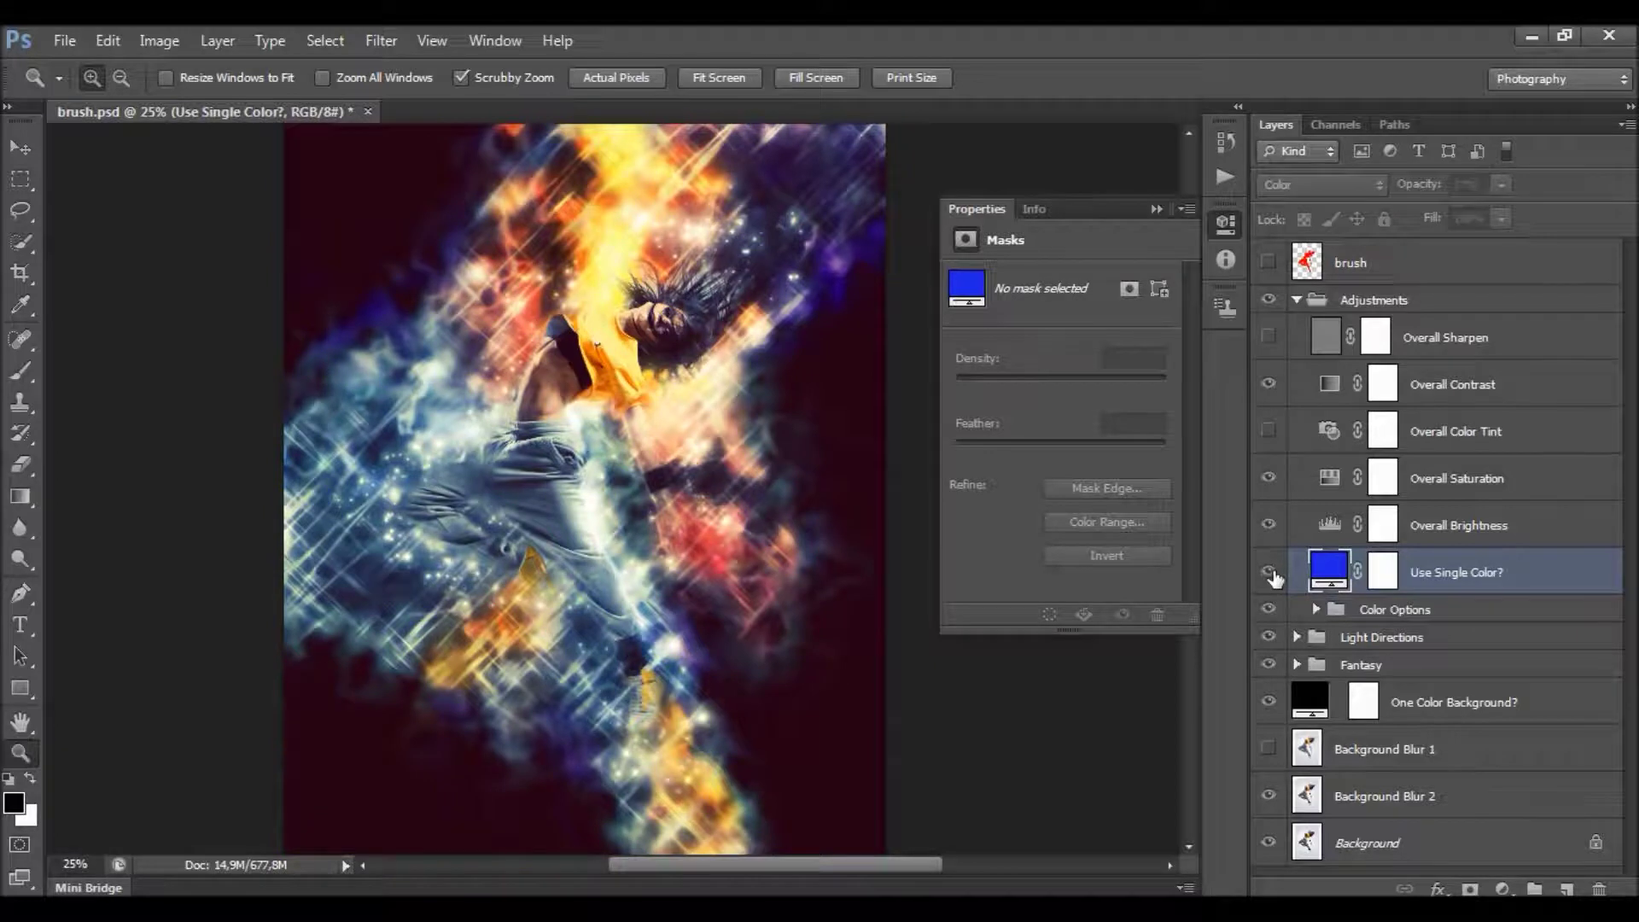
{"action": "left_click", "coordinate": [1270, 572]}
Expand the Color Options group and compare the image with and without Color Option 10.
{"action": "left_click", "coordinate": [1325, 611]}
{"action": "left_click", "coordinate": [1316, 610]}
{"action": "scroll", "coordinate": [1397, 568], "scroll_direction": "down", "scroll_amount": 4}
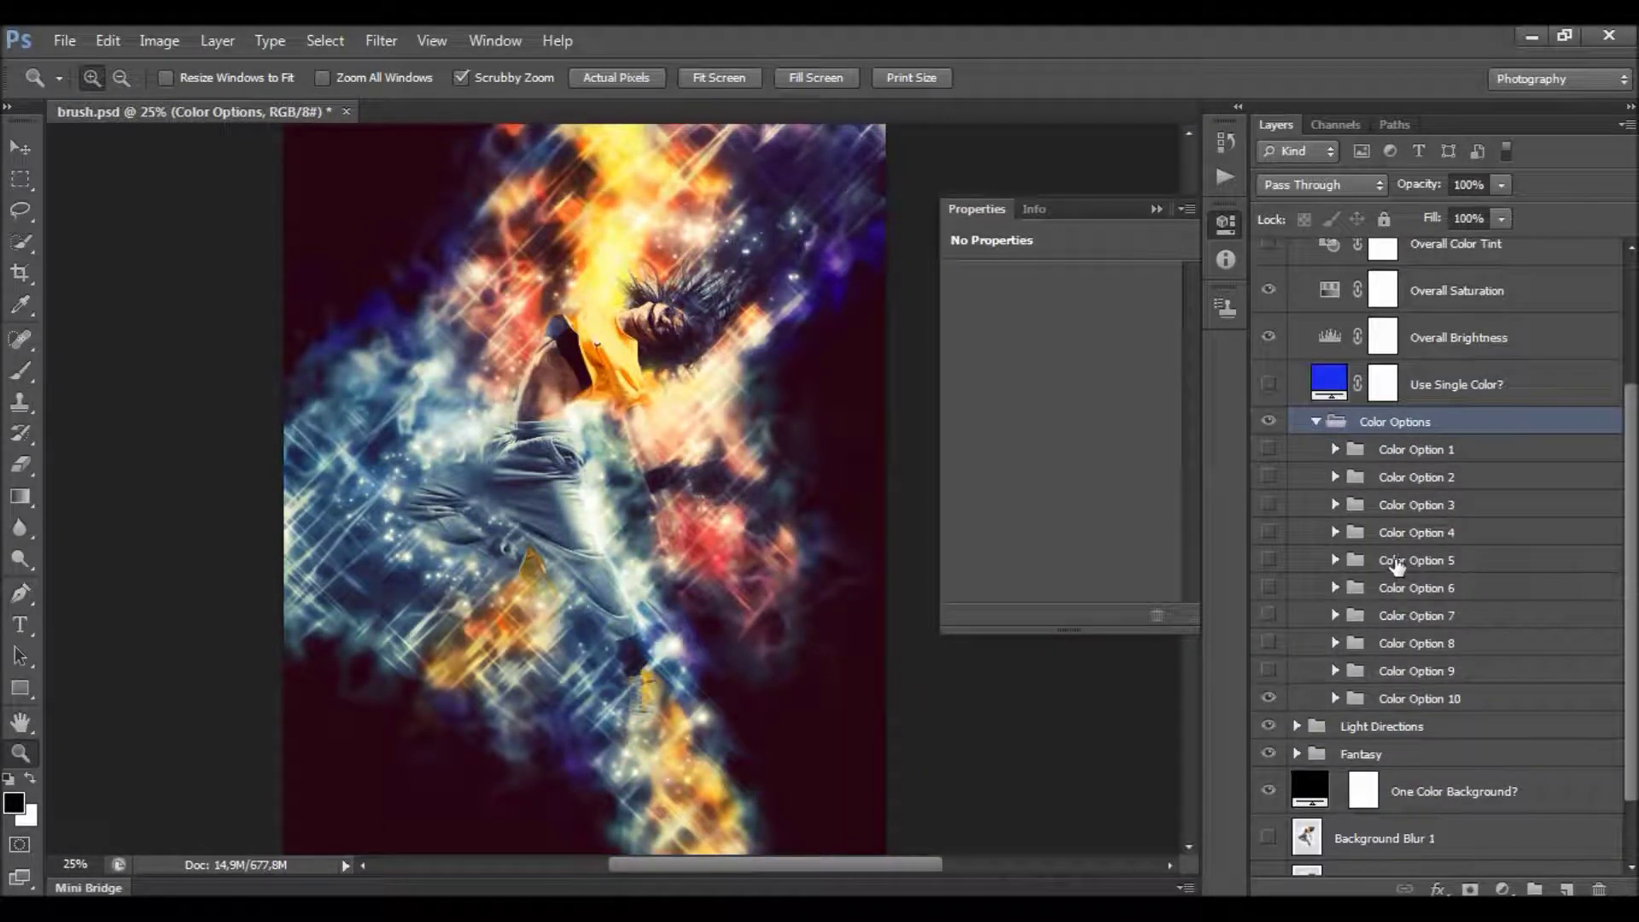
{"action": "left_click", "coordinate": [1379, 698]}
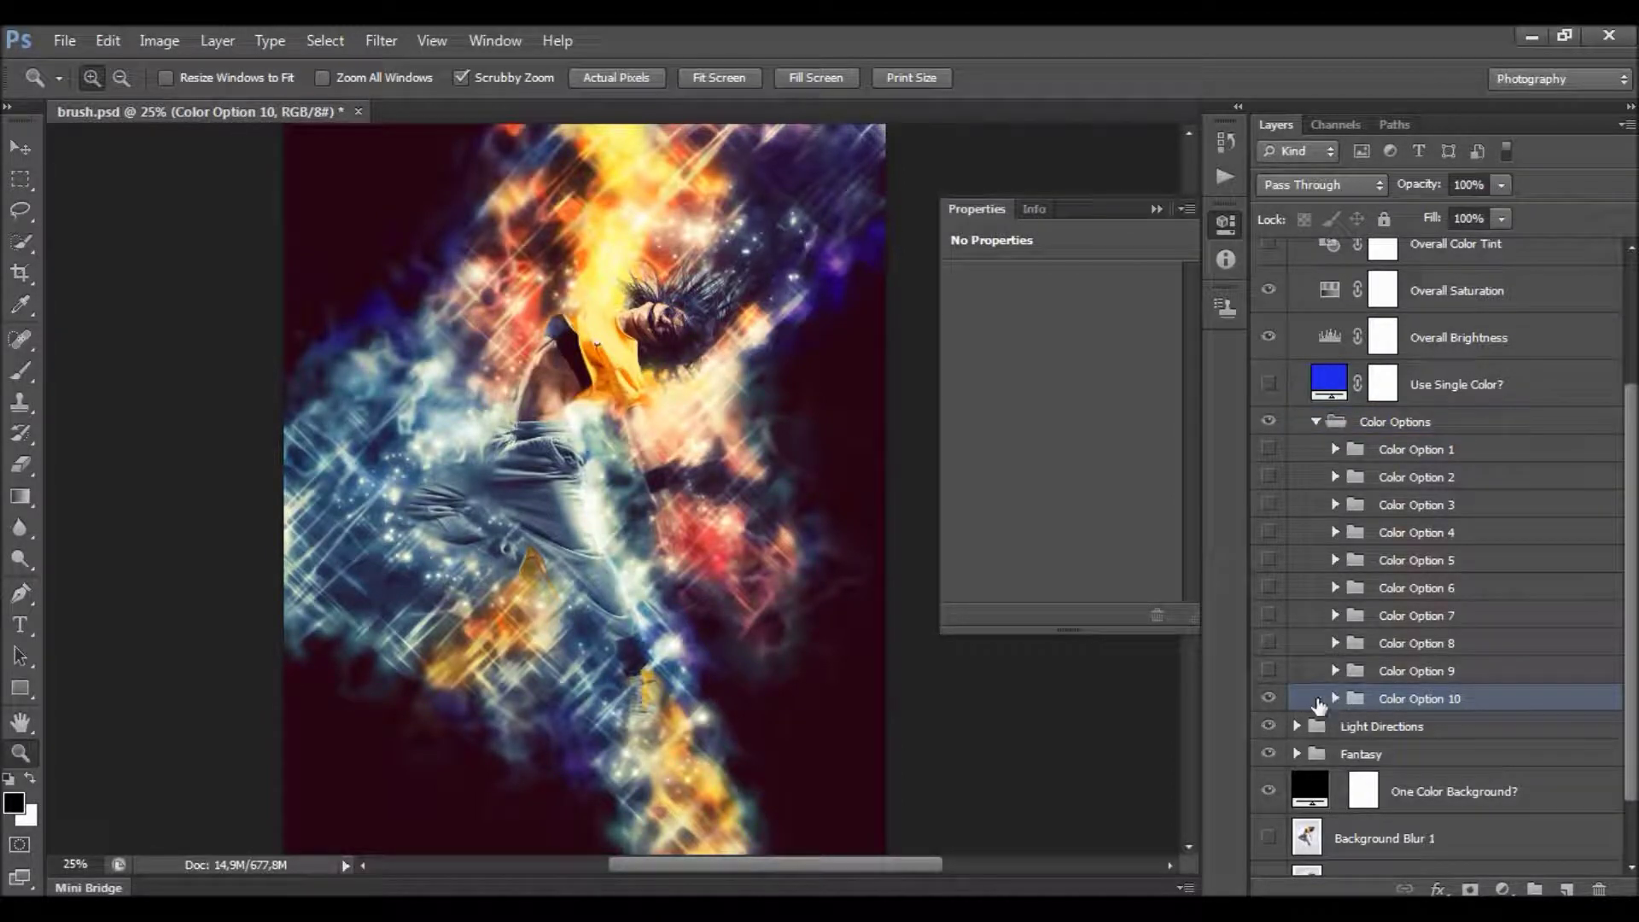
{"action": "left_click", "coordinate": [1269, 698]}
{"action": "left_click", "coordinate": [1269, 698]}
{"action": "left_click", "coordinate": [1269, 699]}
{"action": "left_click", "coordinate": [1269, 699]}
Preview Color Option 1 through Color Option 9 one at a time, hiding each again after viewing it.
{"action": "left_click", "coordinate": [1413, 448]}
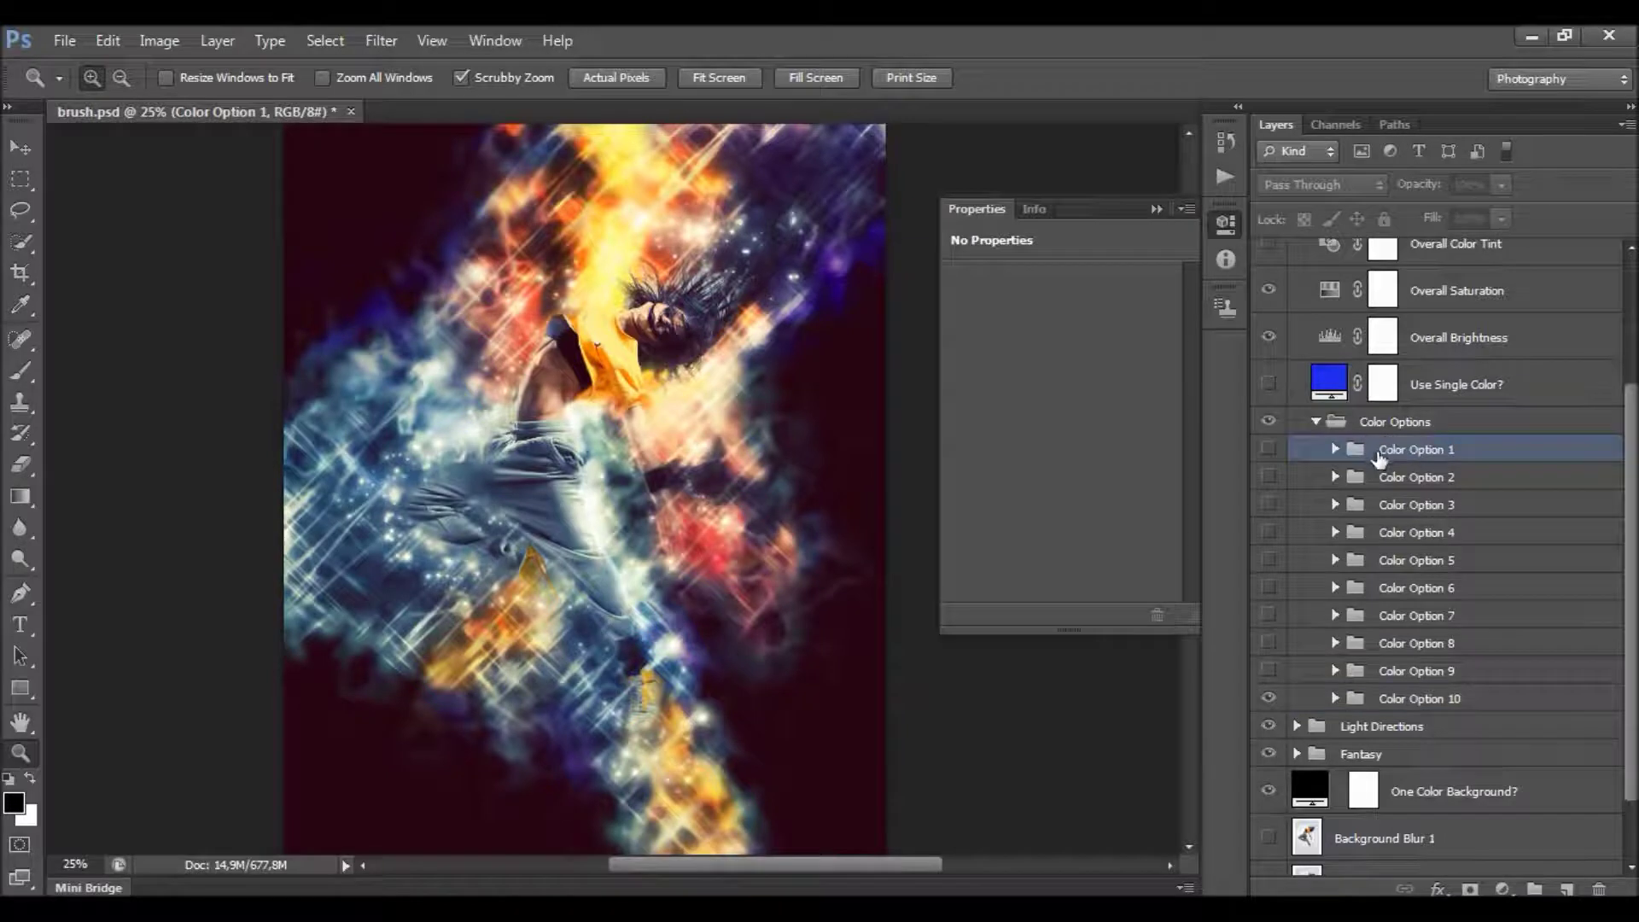
{"action": "left_click", "coordinate": [1269, 449]}
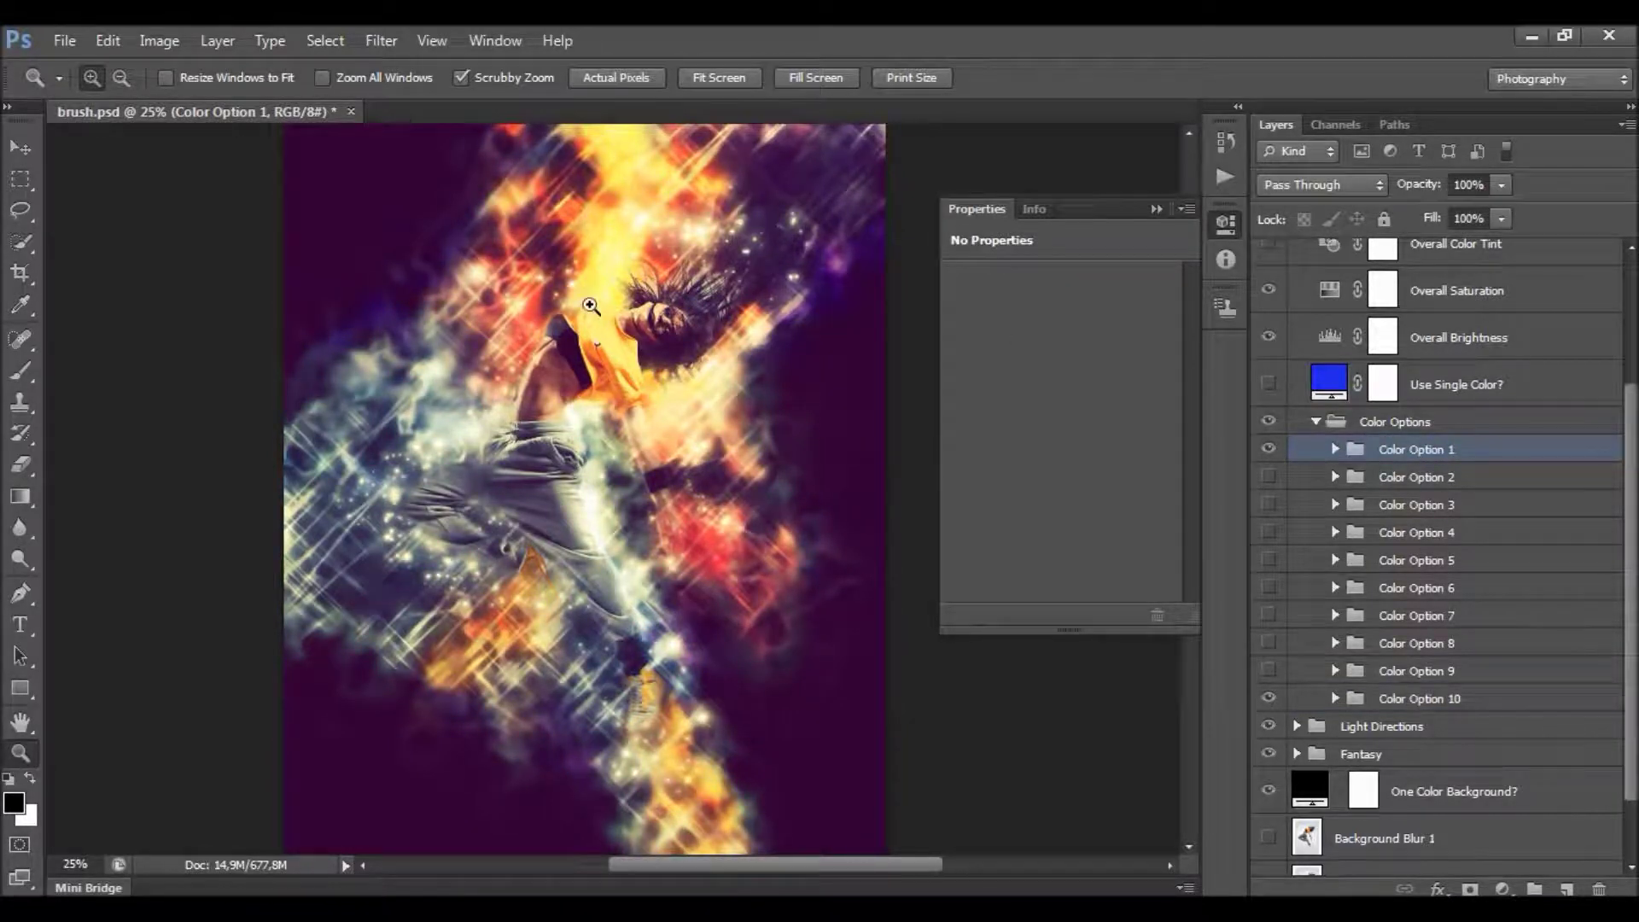
{"action": "left_click", "coordinate": [1269, 449]}
{"action": "left_click", "coordinate": [1269, 477]}
{"action": "left_click", "coordinate": [1269, 478]}
{"action": "left_click", "coordinate": [1269, 506]}
{"action": "left_click", "coordinate": [1268, 505]}
{"action": "left_click", "coordinate": [1269, 532]}
{"action": "left_click", "coordinate": [1269, 533]}
{"action": "left_click", "coordinate": [1271, 560]}
{"action": "left_click", "coordinate": [1271, 560]}
{"action": "left_click", "coordinate": [1270, 587]}
{"action": "left_click", "coordinate": [1270, 587]}
{"action": "left_click", "coordinate": [1270, 616]}
{"action": "left_click", "coordinate": [1270, 616]}
{"action": "left_click", "coordinate": [1270, 643]}
{"action": "left_click", "coordinate": [1269, 643]}
{"action": "left_click", "coordinate": [1270, 671]}
{"action": "left_click", "coordinate": [1270, 671]}
Show Color Option 8 at about 62% opacity and add Color Option 4 at about 63% opacity.
{"action": "left_click", "coordinate": [1371, 646]}
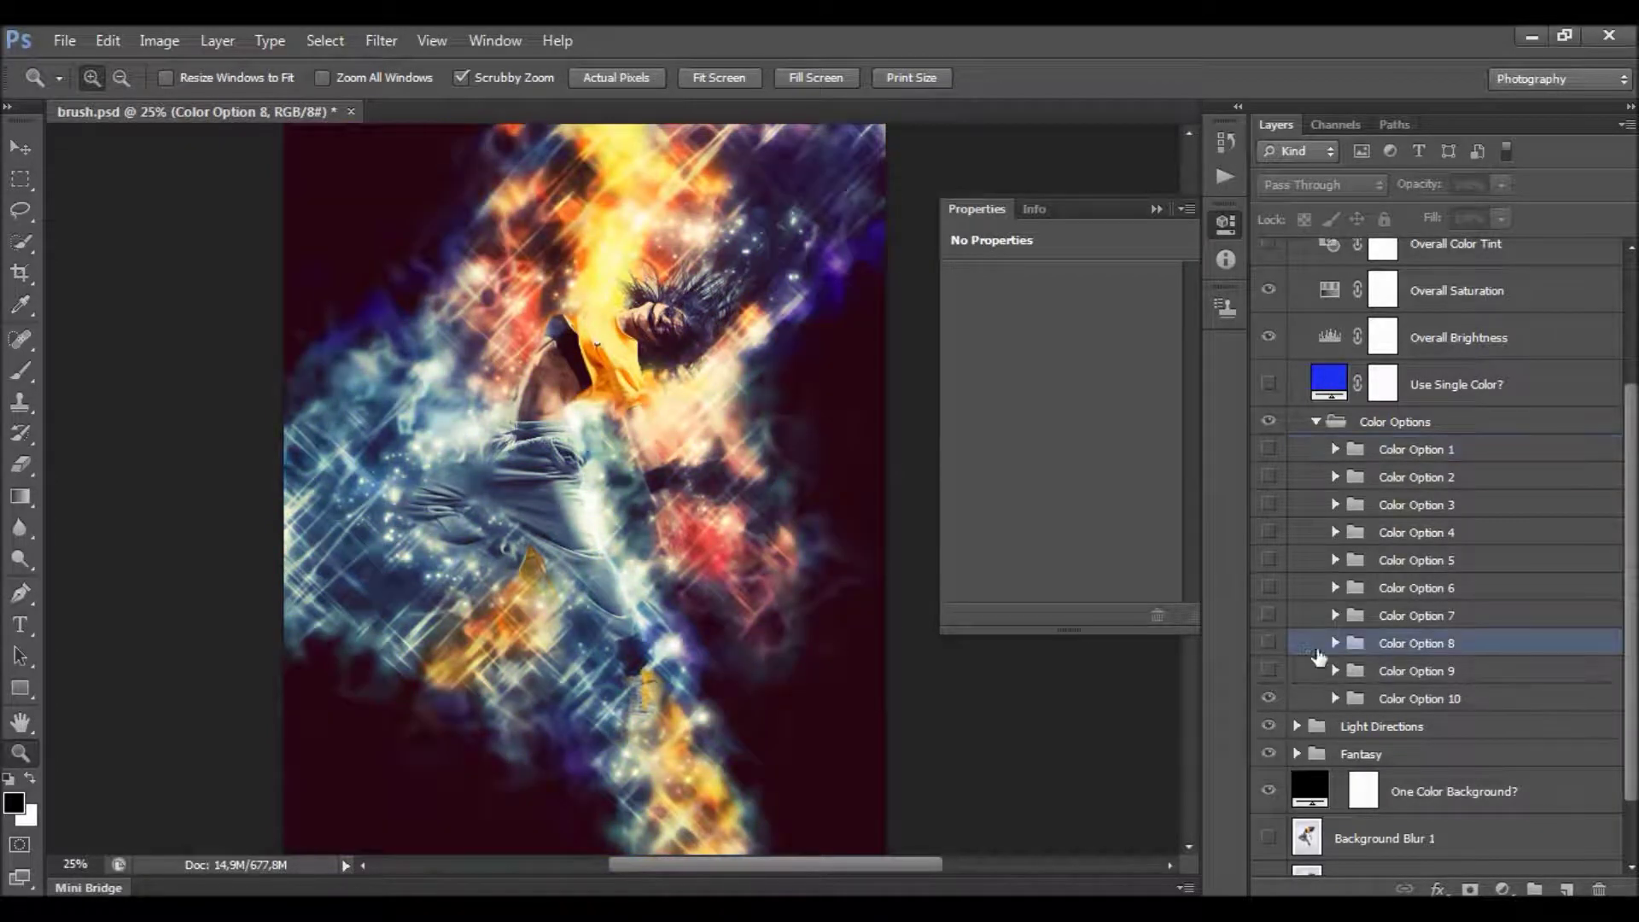
{"action": "left_click", "coordinate": [1270, 643]}
{"action": "left_click", "coordinate": [1502, 186]}
{"action": "left_click_drag", "start_coordinate": [1488, 217], "coordinate": [1449, 210]}
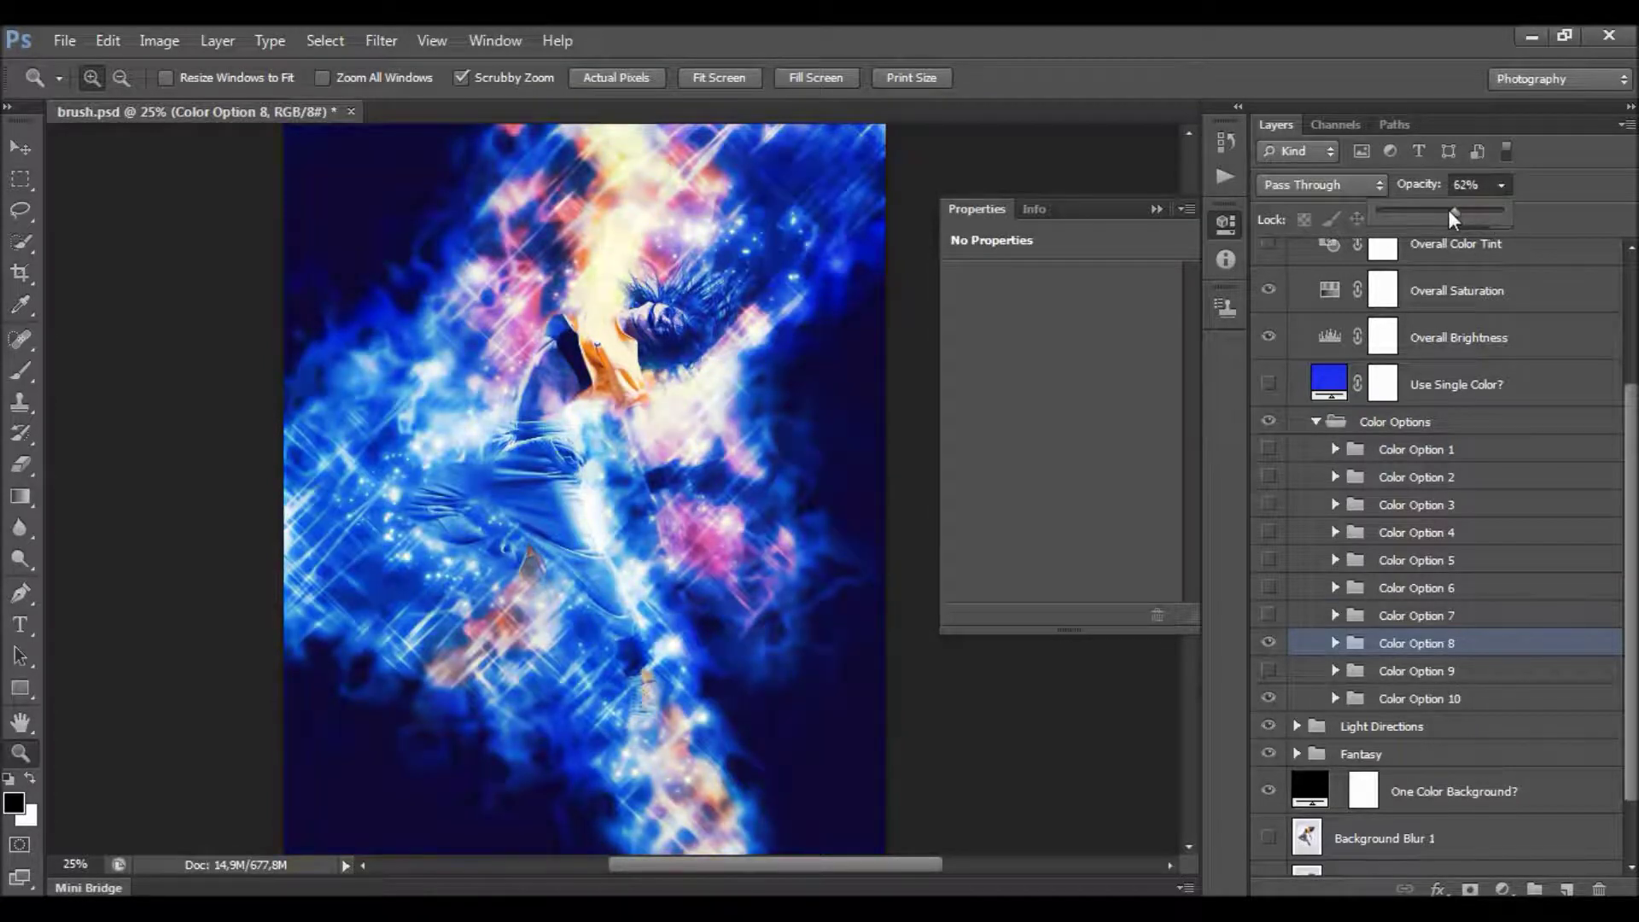
{"action": "left_click", "coordinate": [1270, 532]}
{"action": "left_click_drag", "start_coordinate": [1500, 189], "coordinate": [1457, 208]}
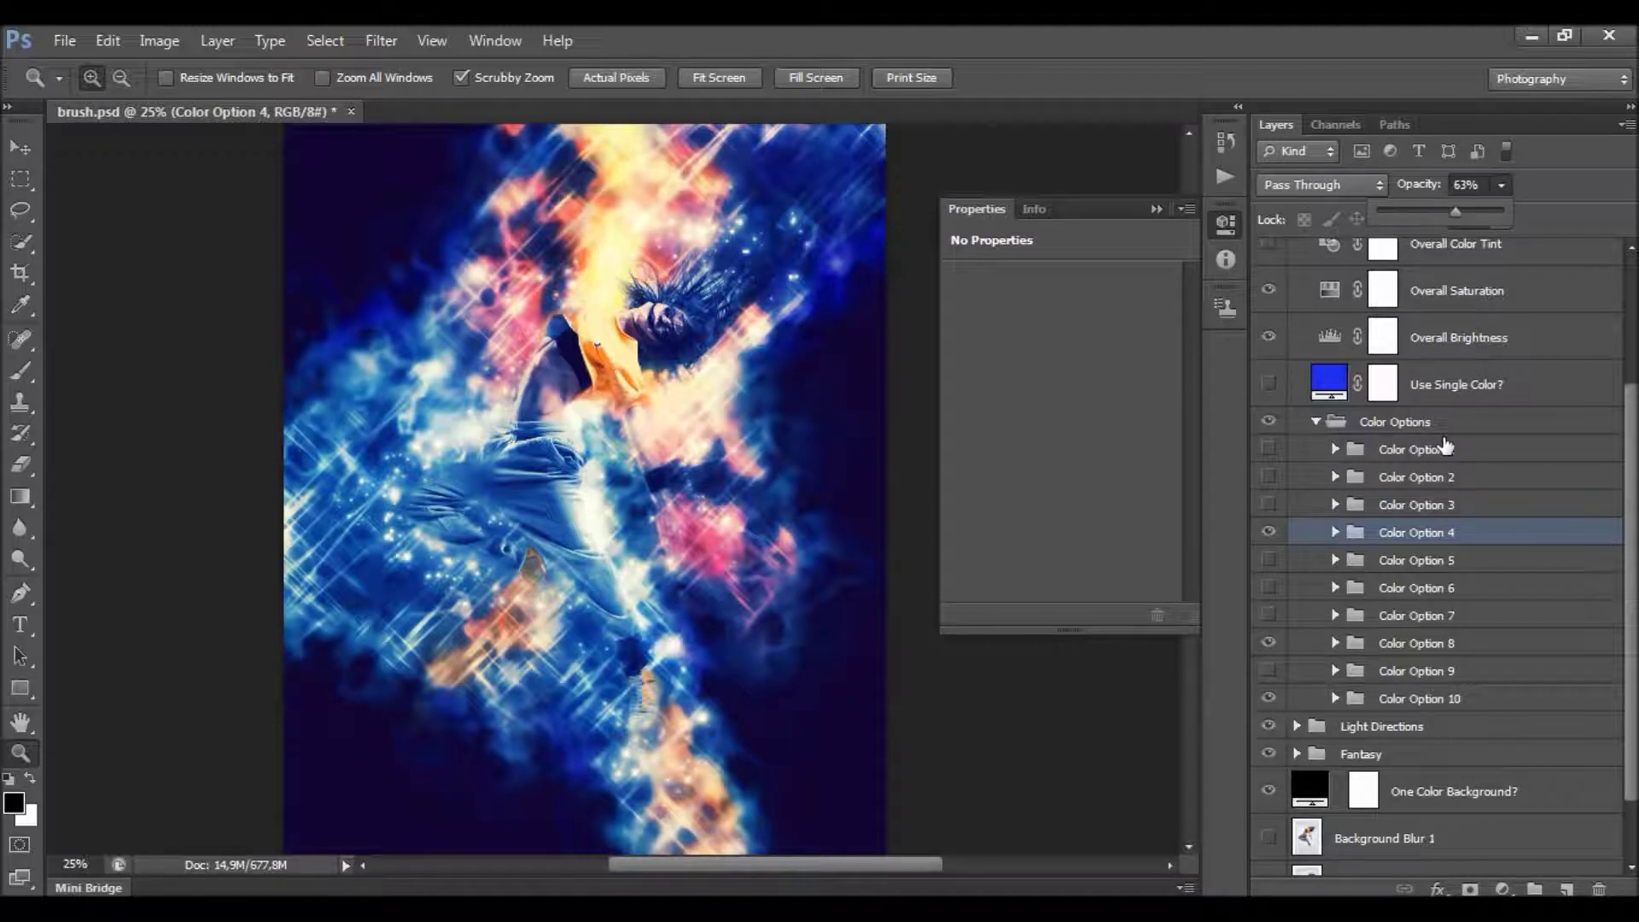
Hide Color Option 4 and Color Option 8, and show and select Color Option 1 instead.
{"action": "left_click", "coordinate": [1270, 532]}
{"action": "left_click", "coordinate": [1269, 643]}
{"action": "left_click", "coordinate": [1269, 449]}
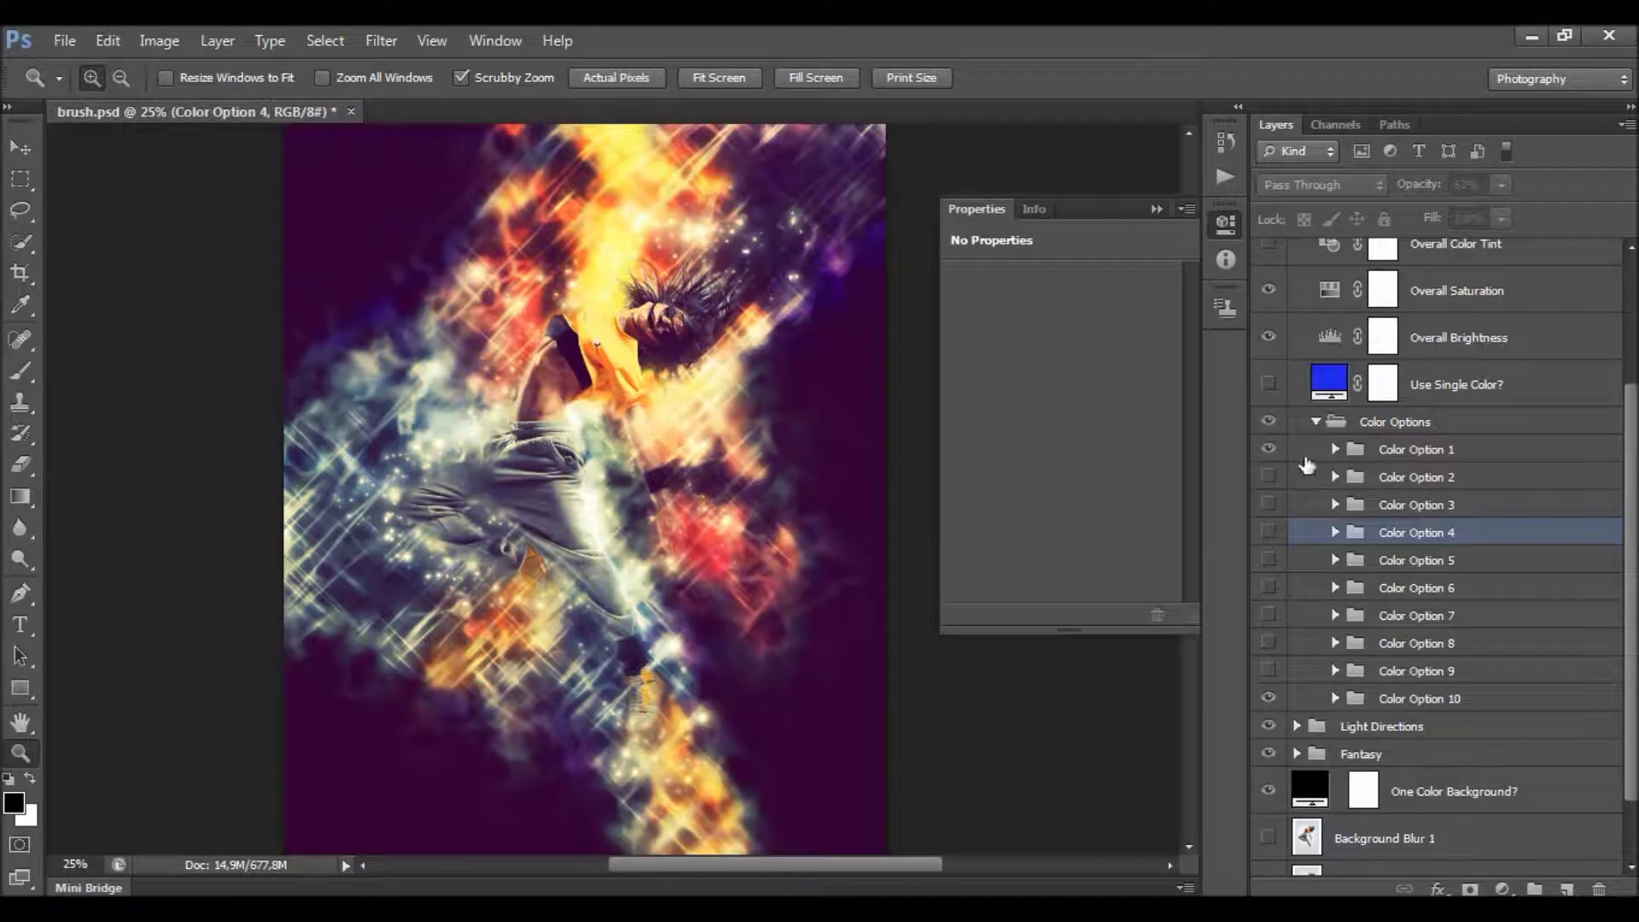
{"action": "left_click", "coordinate": [1371, 451]}
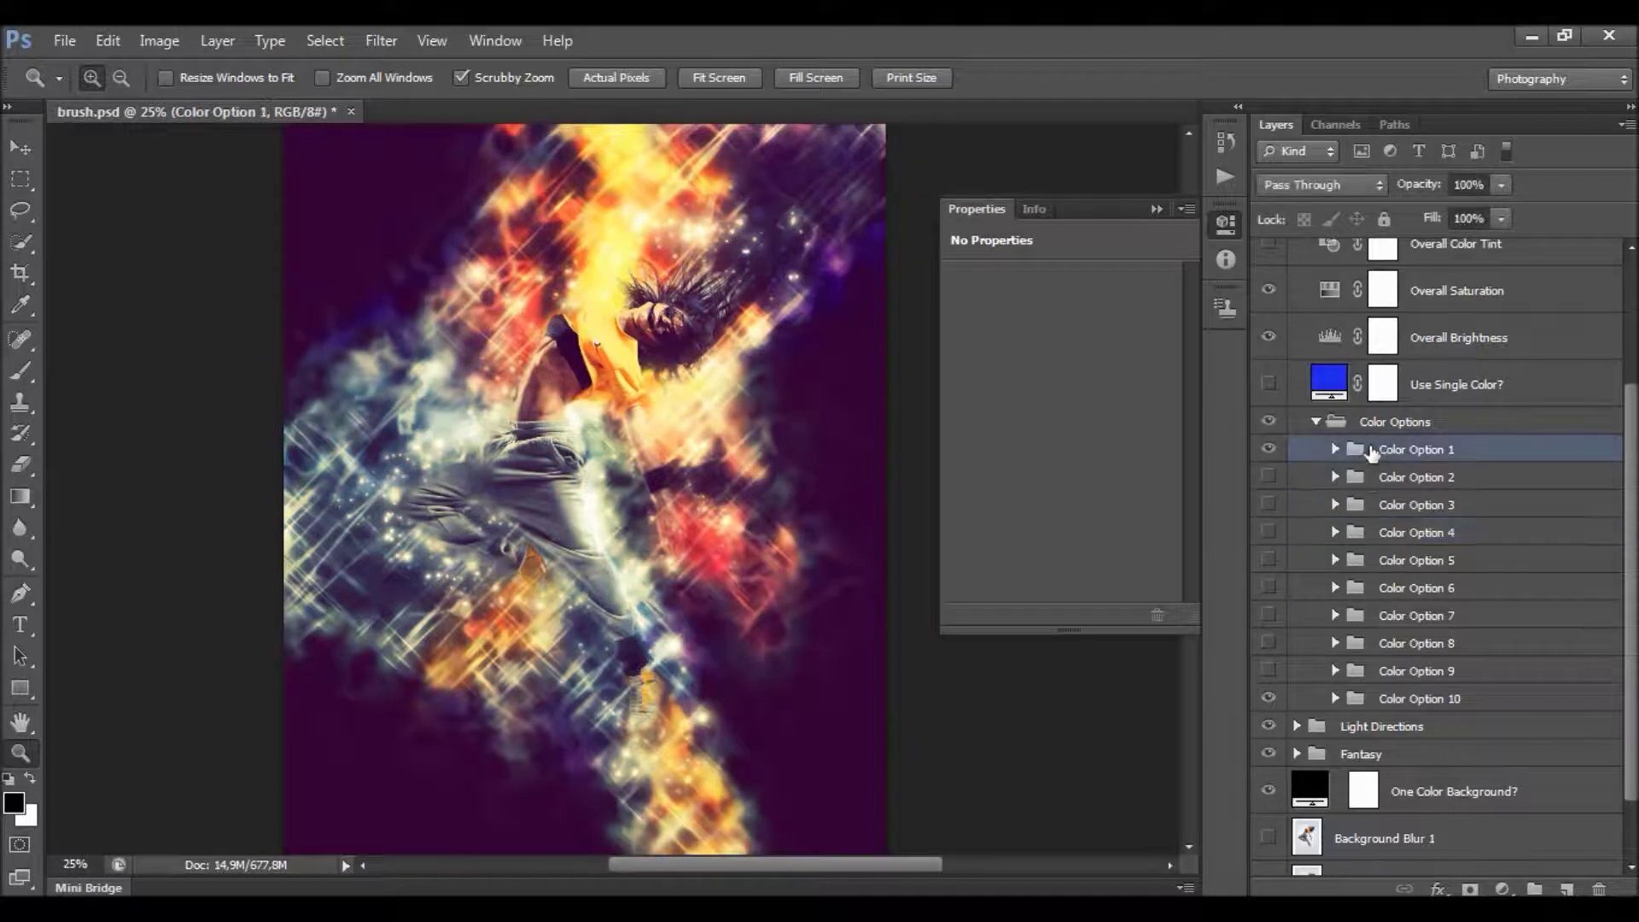
Collapse the Color Options group and expand the Light Directions group to see its light subgroups.
{"action": "left_click", "coordinate": [1316, 422]}
{"action": "left_click", "coordinate": [1364, 639]}
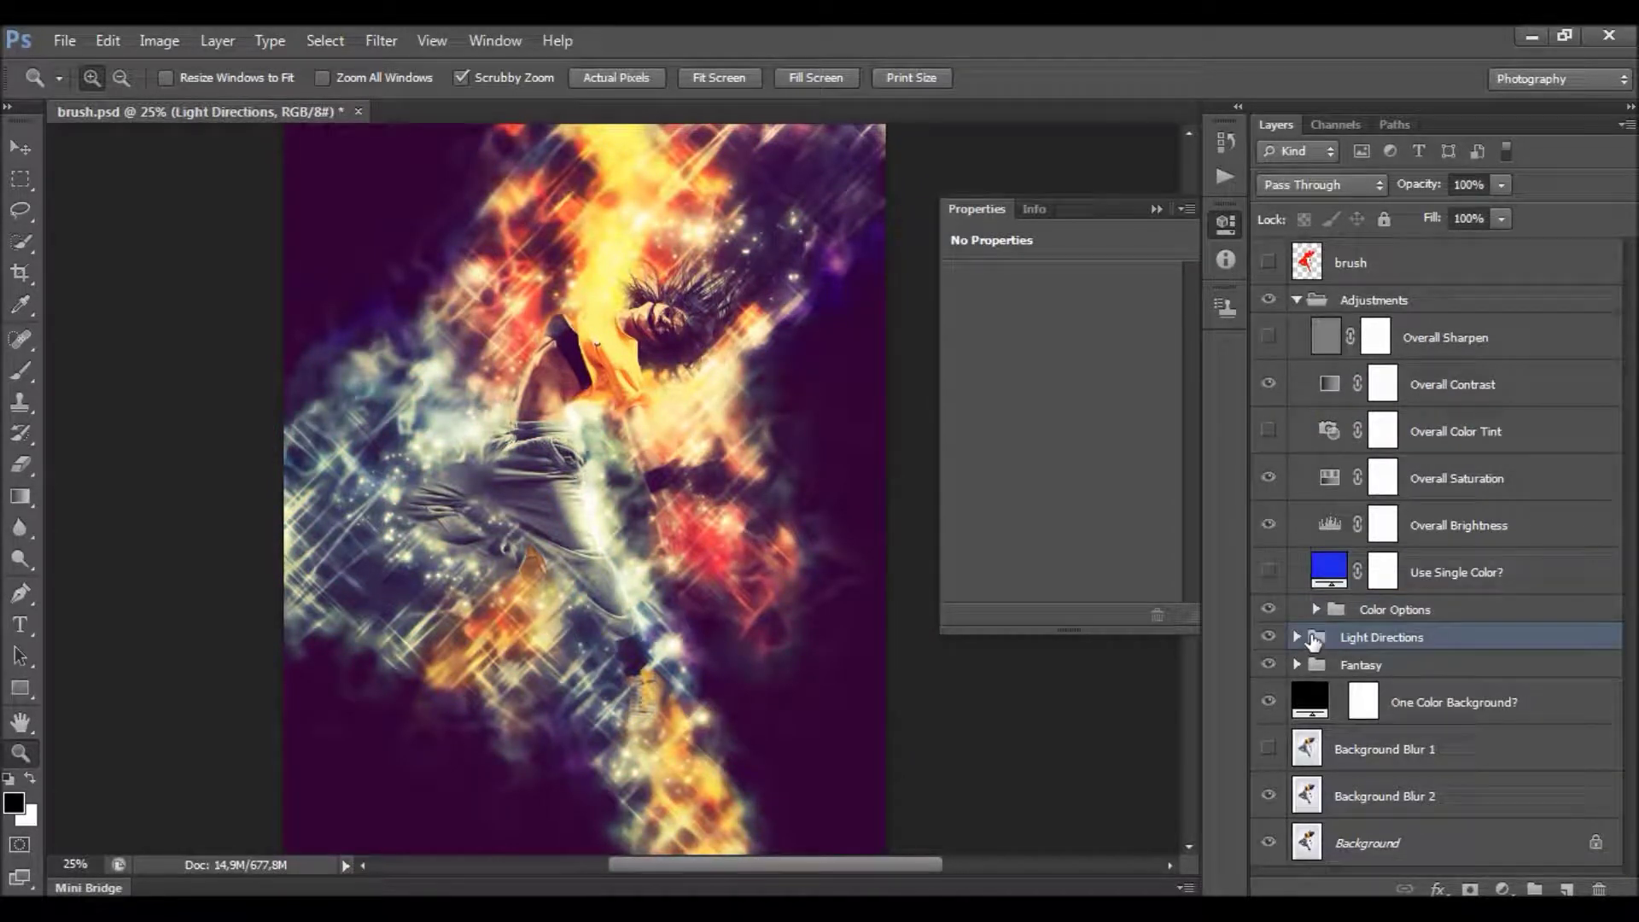
{"action": "left_click", "coordinate": [1298, 638]}
{"action": "scroll", "coordinate": [1413, 563], "scroll_direction": "down", "scroll_amount": 3}
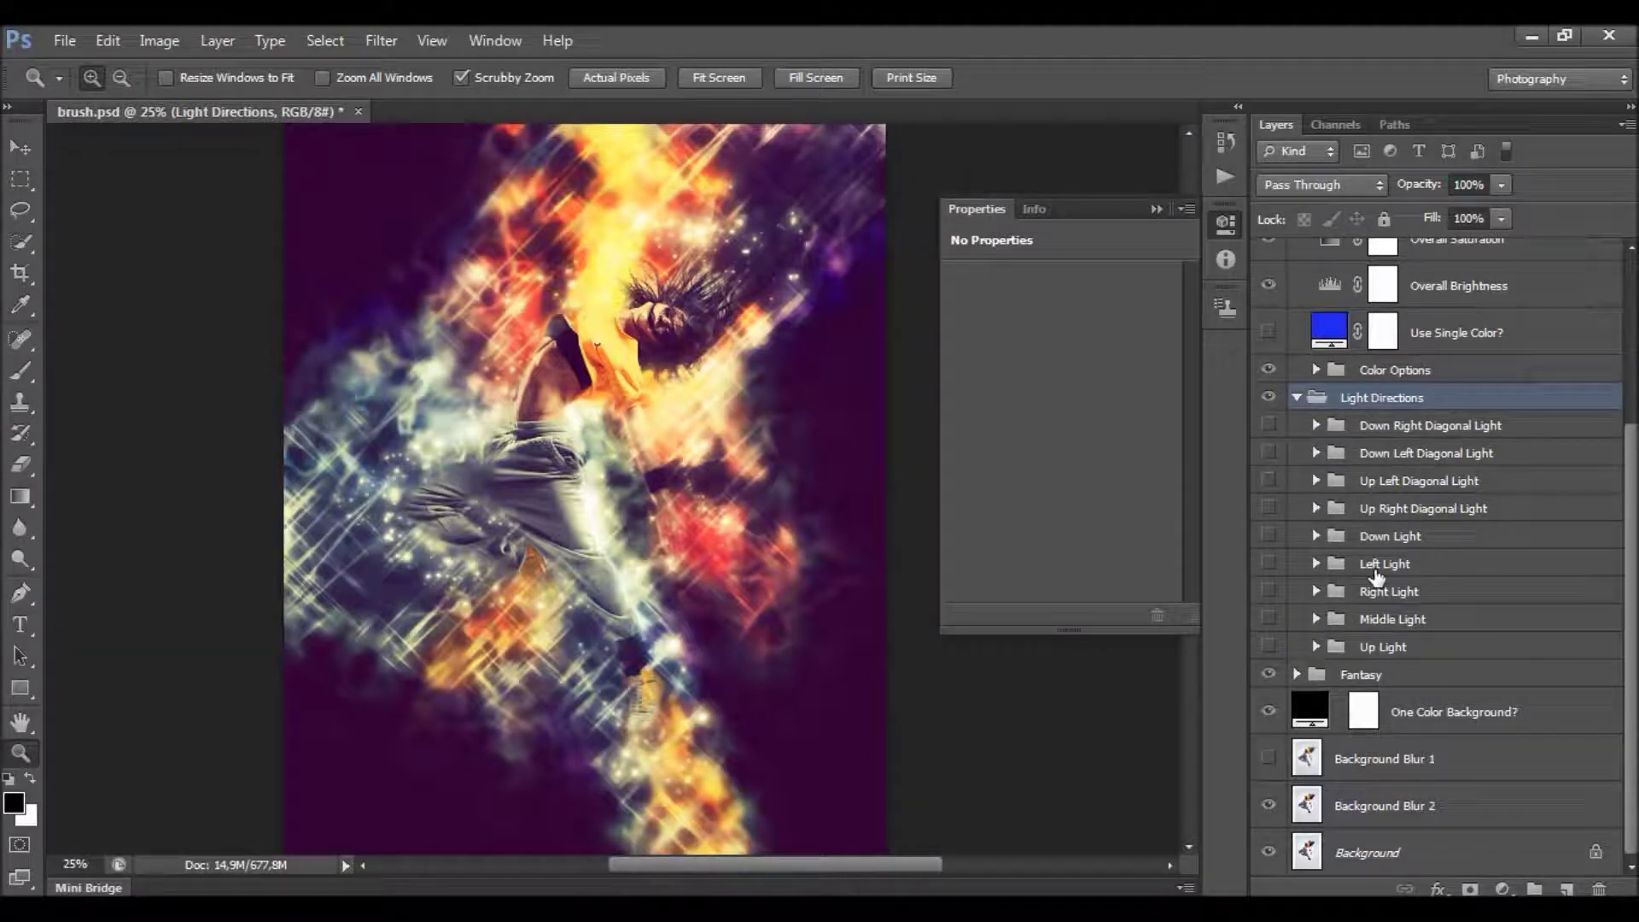
Preview the light direction groups from Down Right Diagonal Light through Right Light one at a time, hiding each again after viewing it.
{"action": "scroll", "coordinate": [1377, 573], "scroll_direction": "up", "scroll_amount": 2}
{"action": "left_click", "coordinate": [1268, 519]}
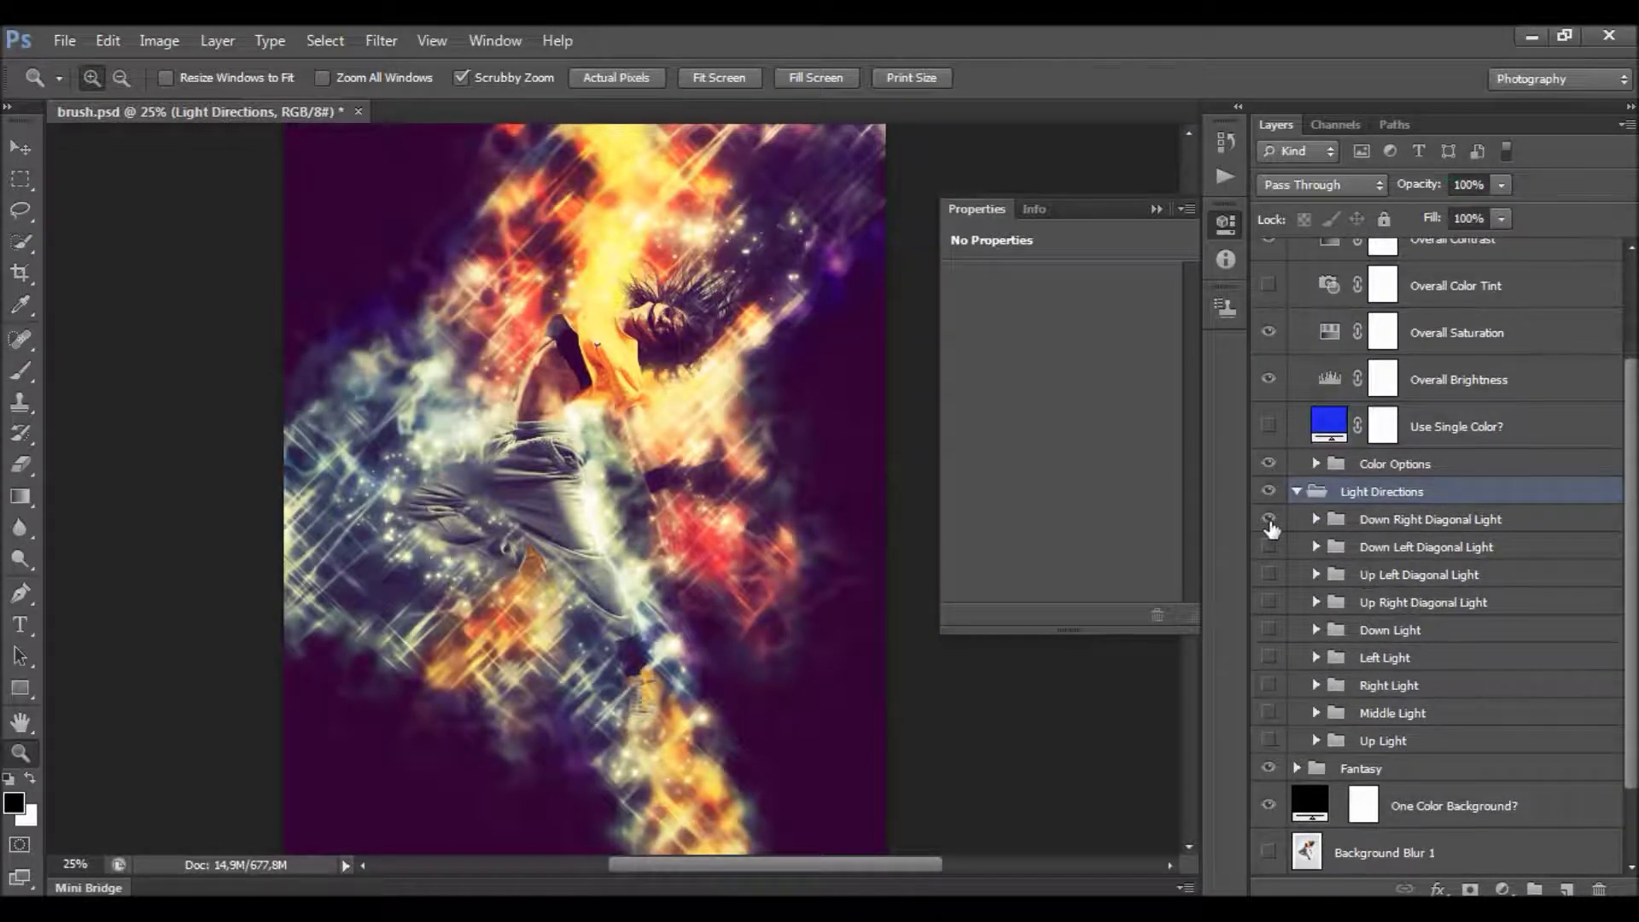
{"action": "left_click", "coordinate": [1270, 521]}
{"action": "left_click", "coordinate": [1270, 548]}
{"action": "left_click", "coordinate": [1269, 548]}
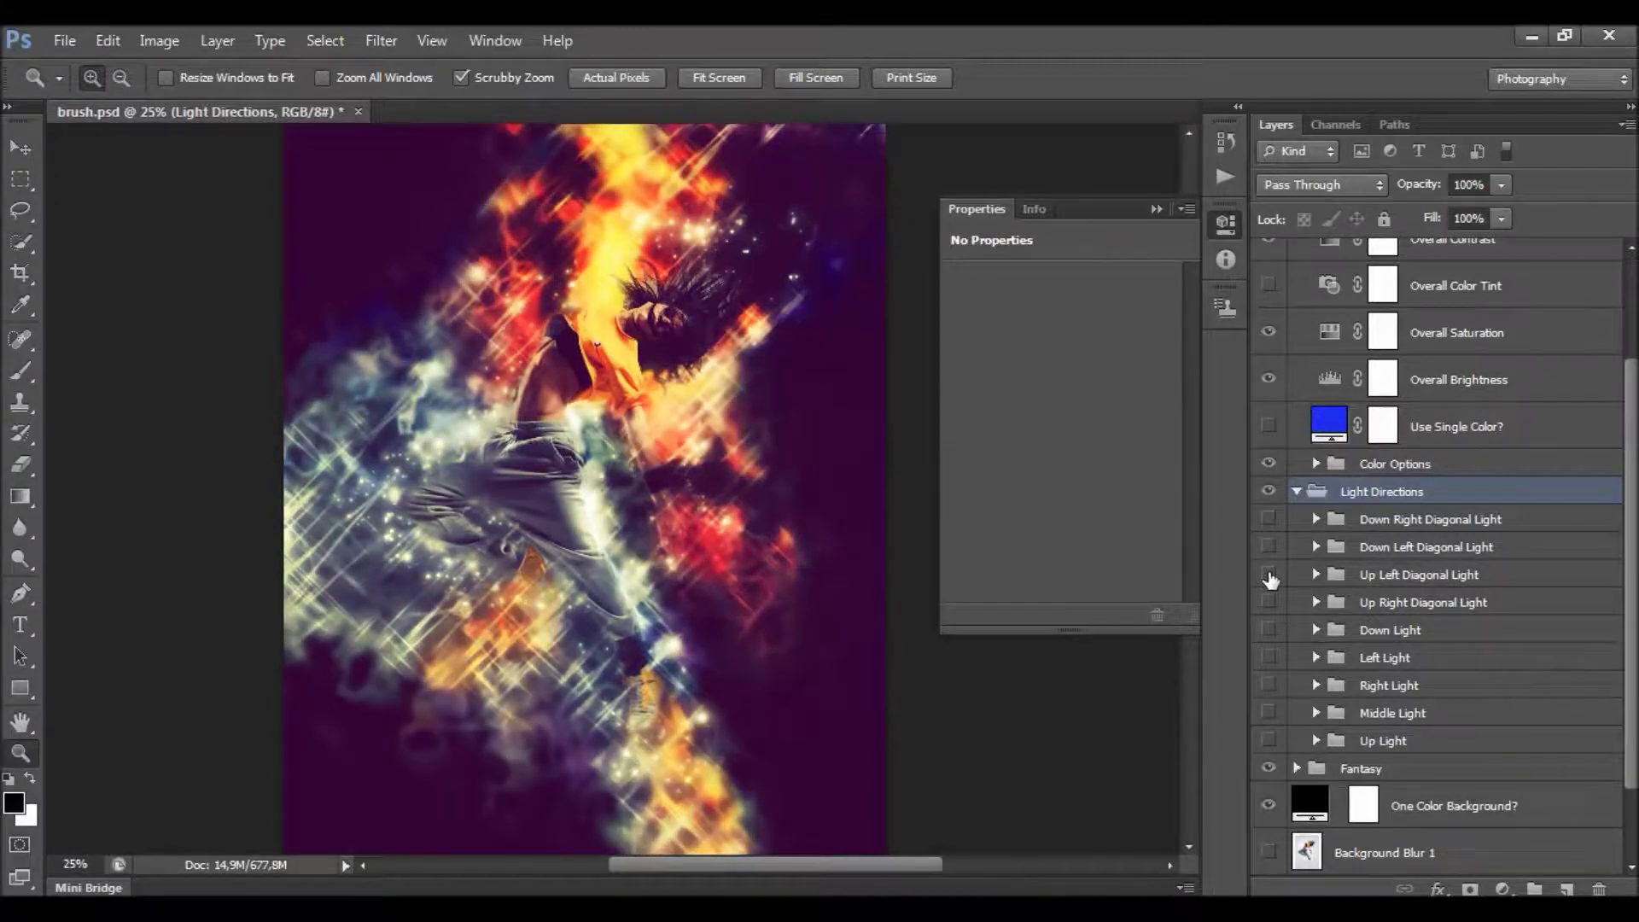
{"action": "left_click", "coordinate": [1270, 574]}
{"action": "left_click", "coordinate": [1269, 573]}
{"action": "left_click", "coordinate": [1271, 603]}
{"action": "left_click", "coordinate": [1270, 631]}
{"action": "left_click", "coordinate": [1271, 631]}
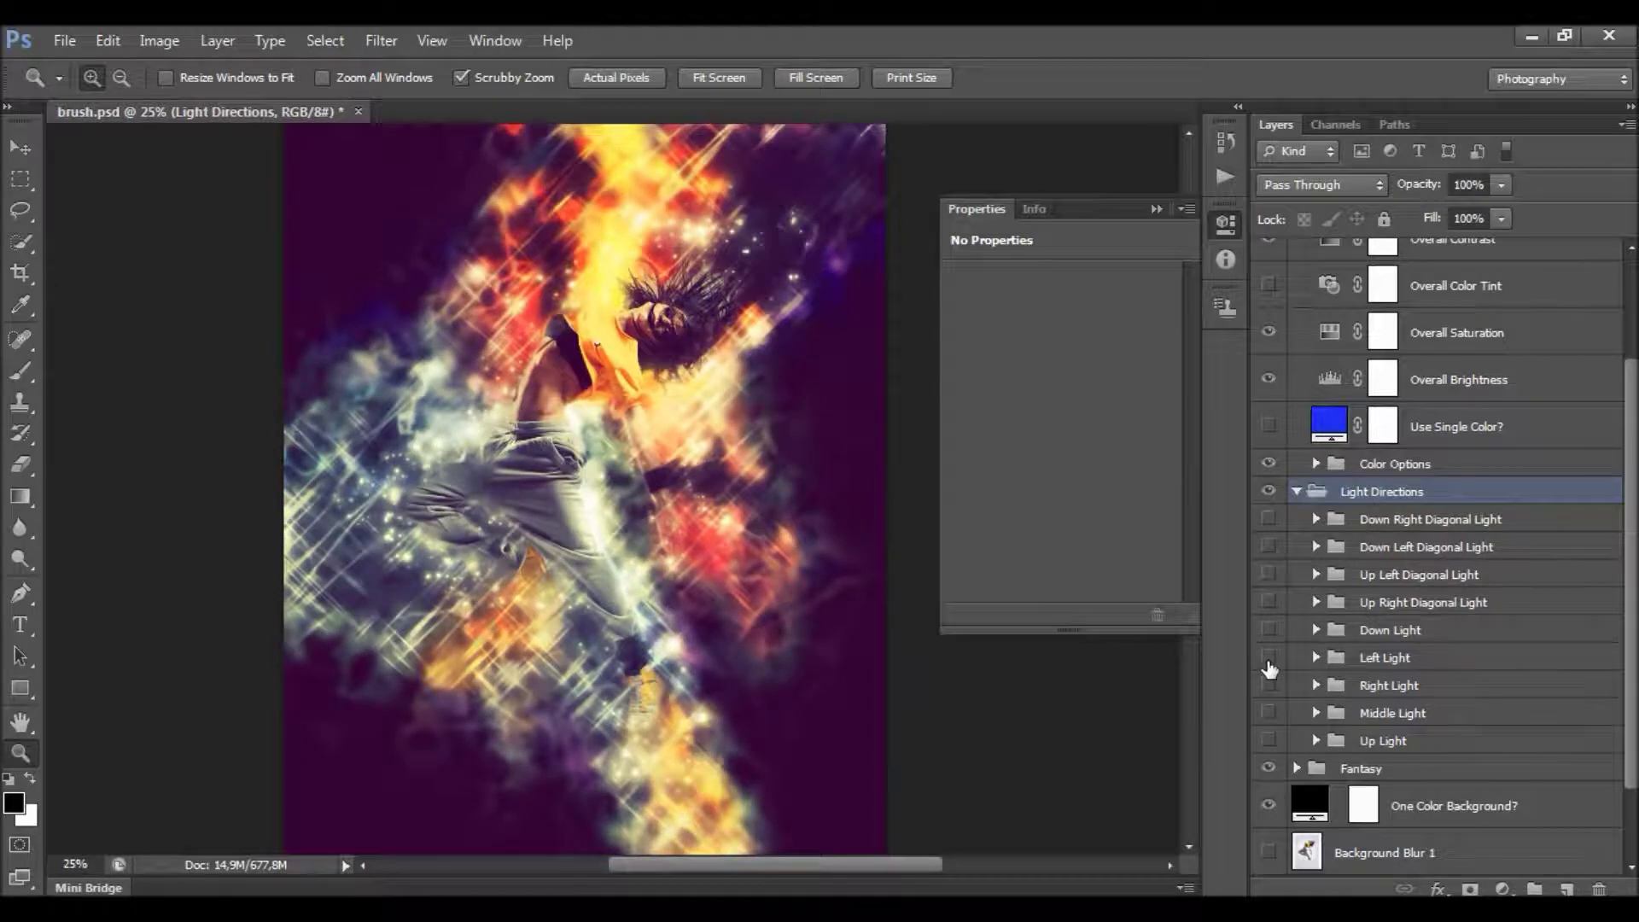
{"action": "left_click", "coordinate": [1270, 659]}
{"action": "left_click", "coordinate": [1269, 659]}
{"action": "left_click", "coordinate": [1269, 687]}
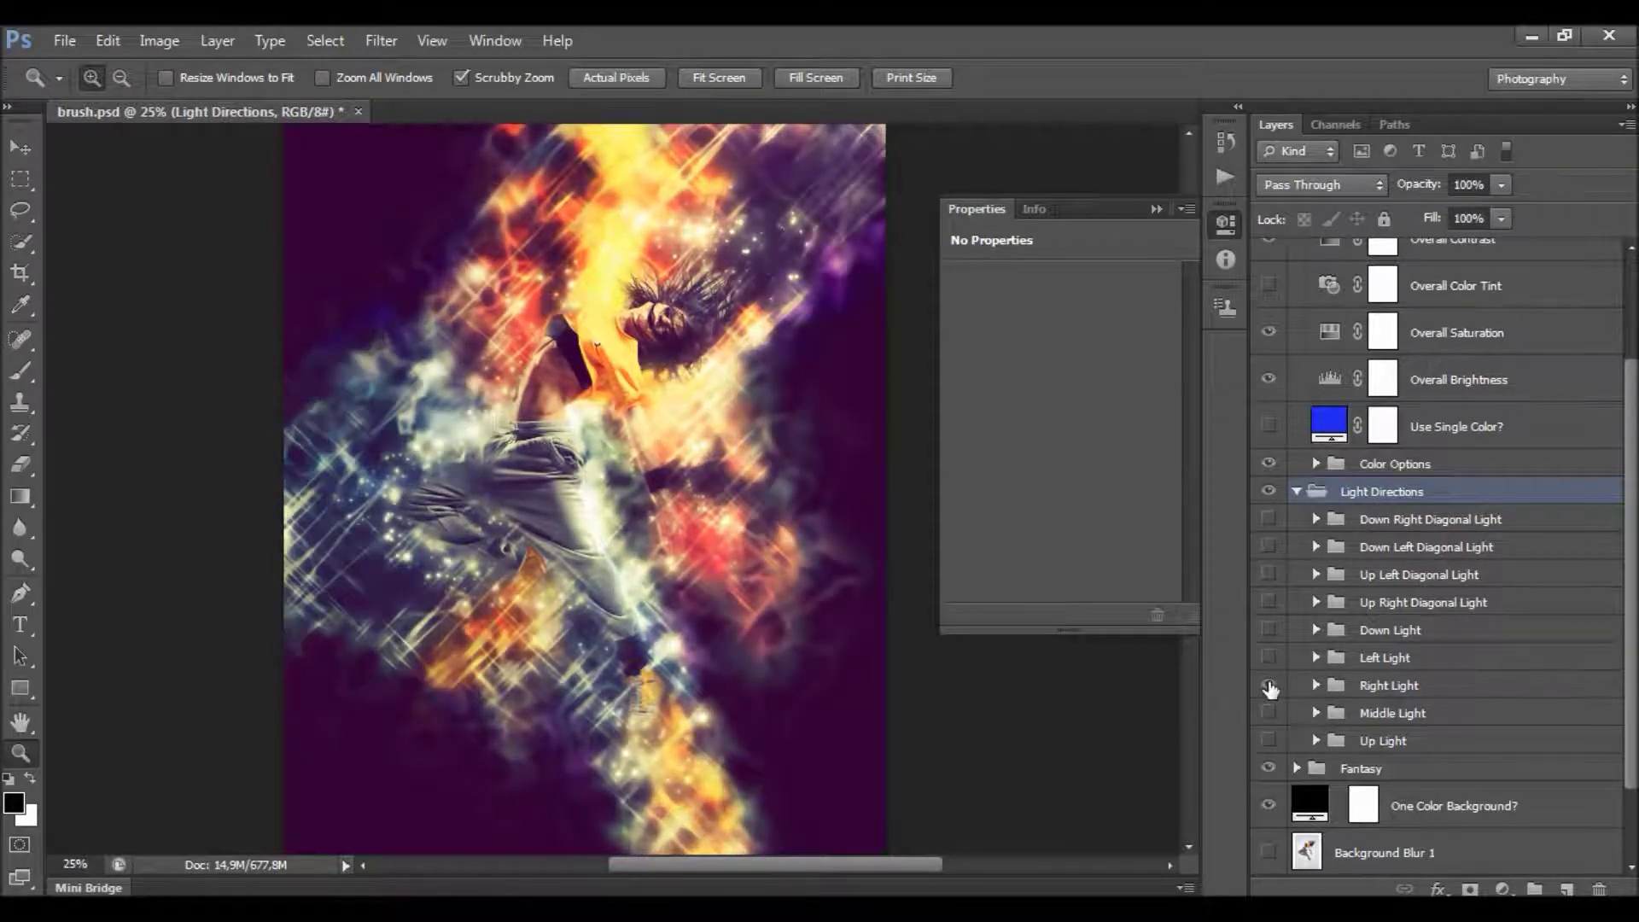
{"action": "left_click", "coordinate": [1269, 687]}
Show and expand Middle Light, preview its Type 1, Type 2 and Type 3 variants, and collapse and hide the group again.
{"action": "left_click", "coordinate": [1269, 714]}
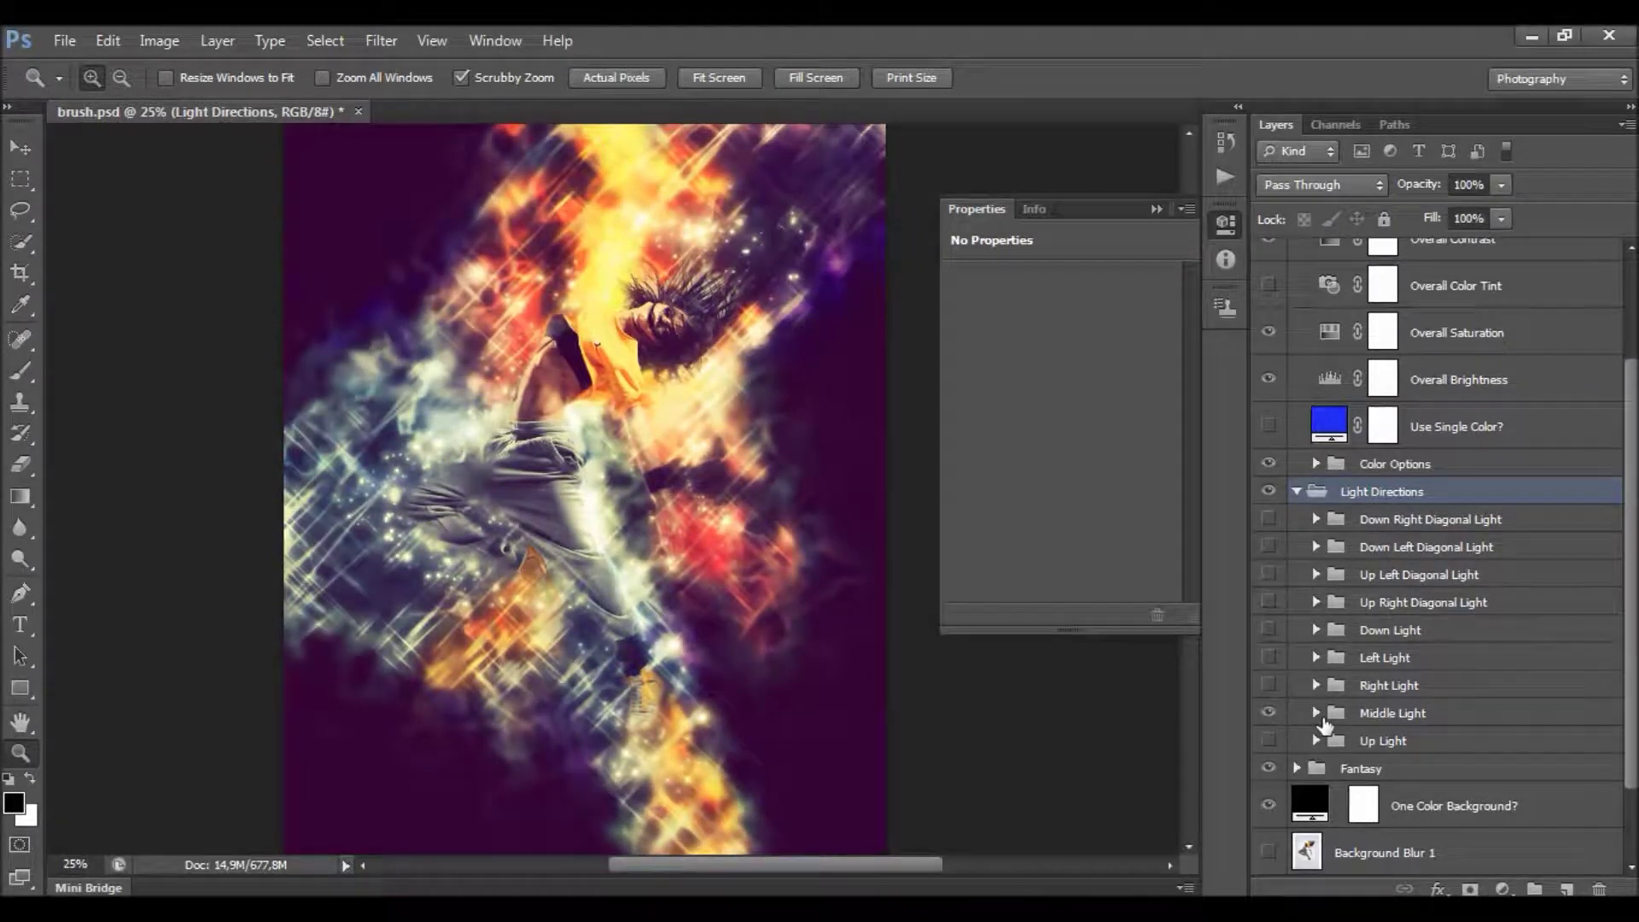
{"action": "left_click", "coordinate": [1317, 714]}
{"action": "scroll", "coordinate": [1364, 629], "scroll_direction": "down", "scroll_amount": 3}
{"action": "left_click", "coordinate": [1270, 603]}
{"action": "left_click", "coordinate": [1270, 628]}
{"action": "left_click", "coordinate": [1269, 627]}
{"action": "left_click", "coordinate": [1269, 655]}
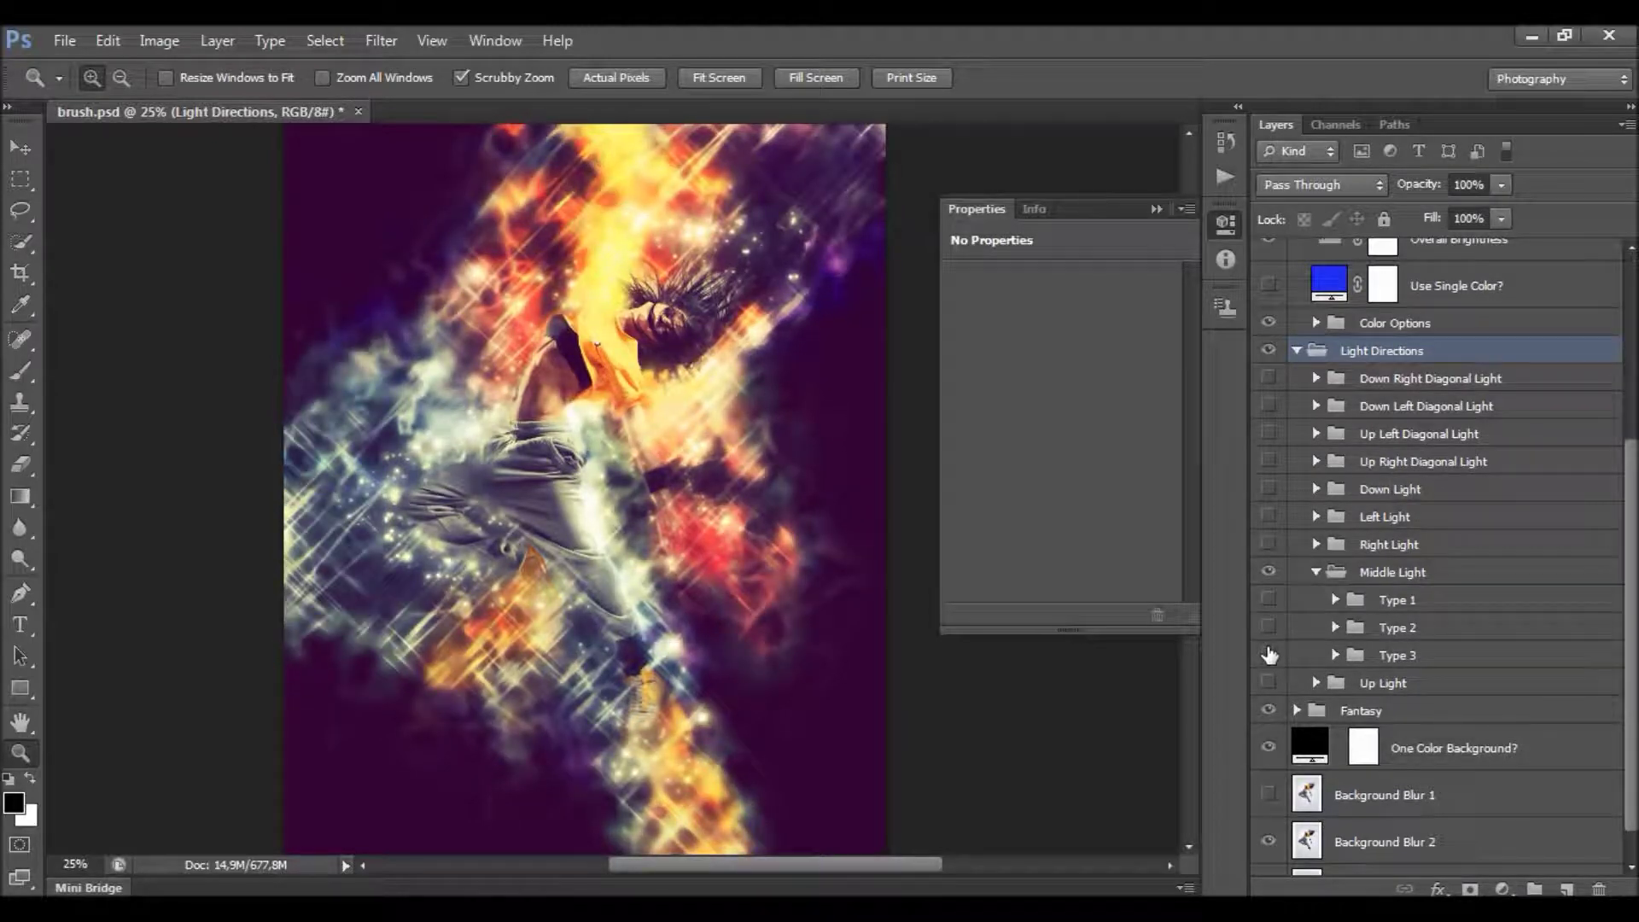
{"action": "left_click", "coordinate": [1270, 655]}
{"action": "left_click_drag", "start_coordinate": [670, 471], "coordinate": [647, 462]}
{"action": "left_click", "coordinate": [1316, 573]}
{"action": "left_click", "coordinate": [1270, 619]}
{"action": "left_click", "coordinate": [1269, 646]}
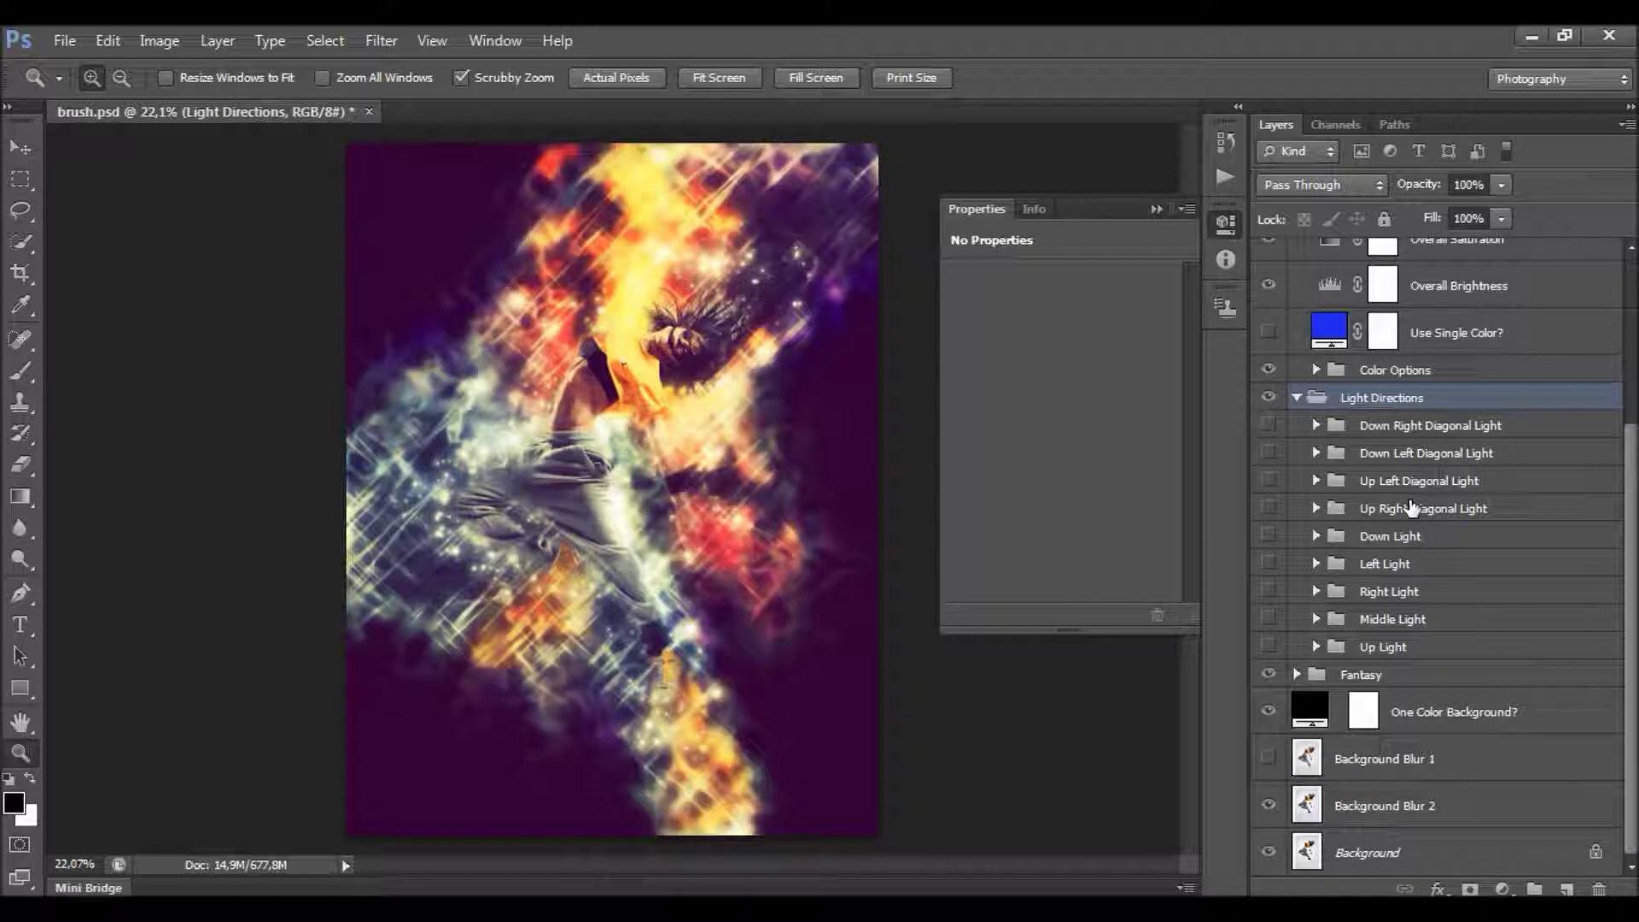
Preview Up Left with Up Right Diagonal Light, and Left with Right Light, hiding each pair again.
{"action": "left_click", "coordinate": [1269, 480]}
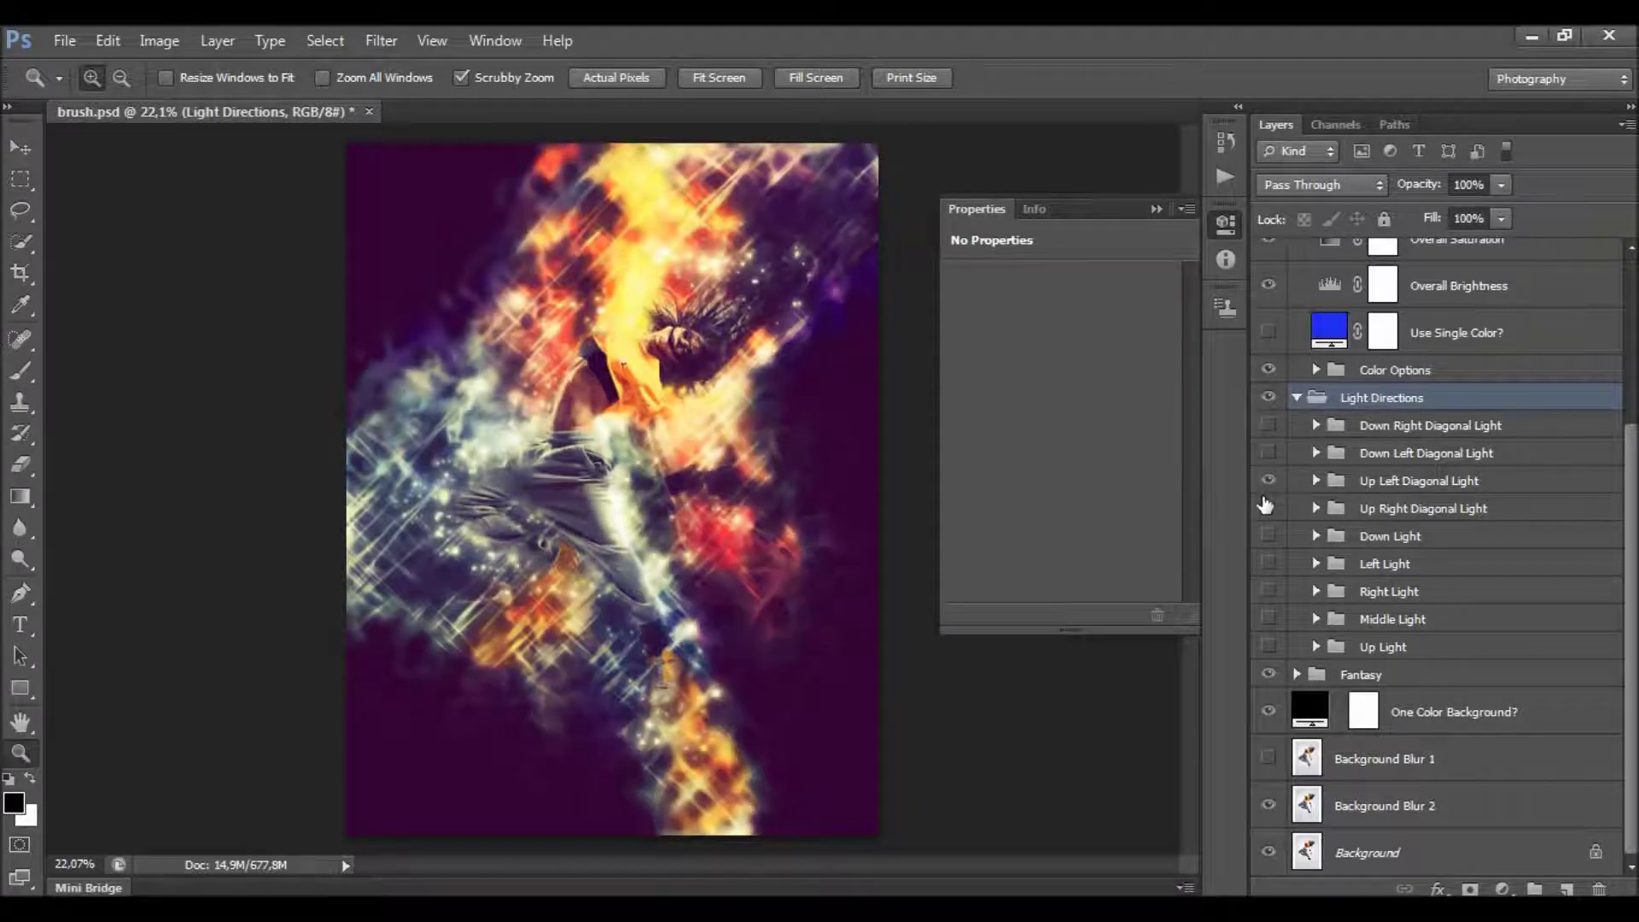
{"action": "left_click", "coordinate": [1269, 510]}
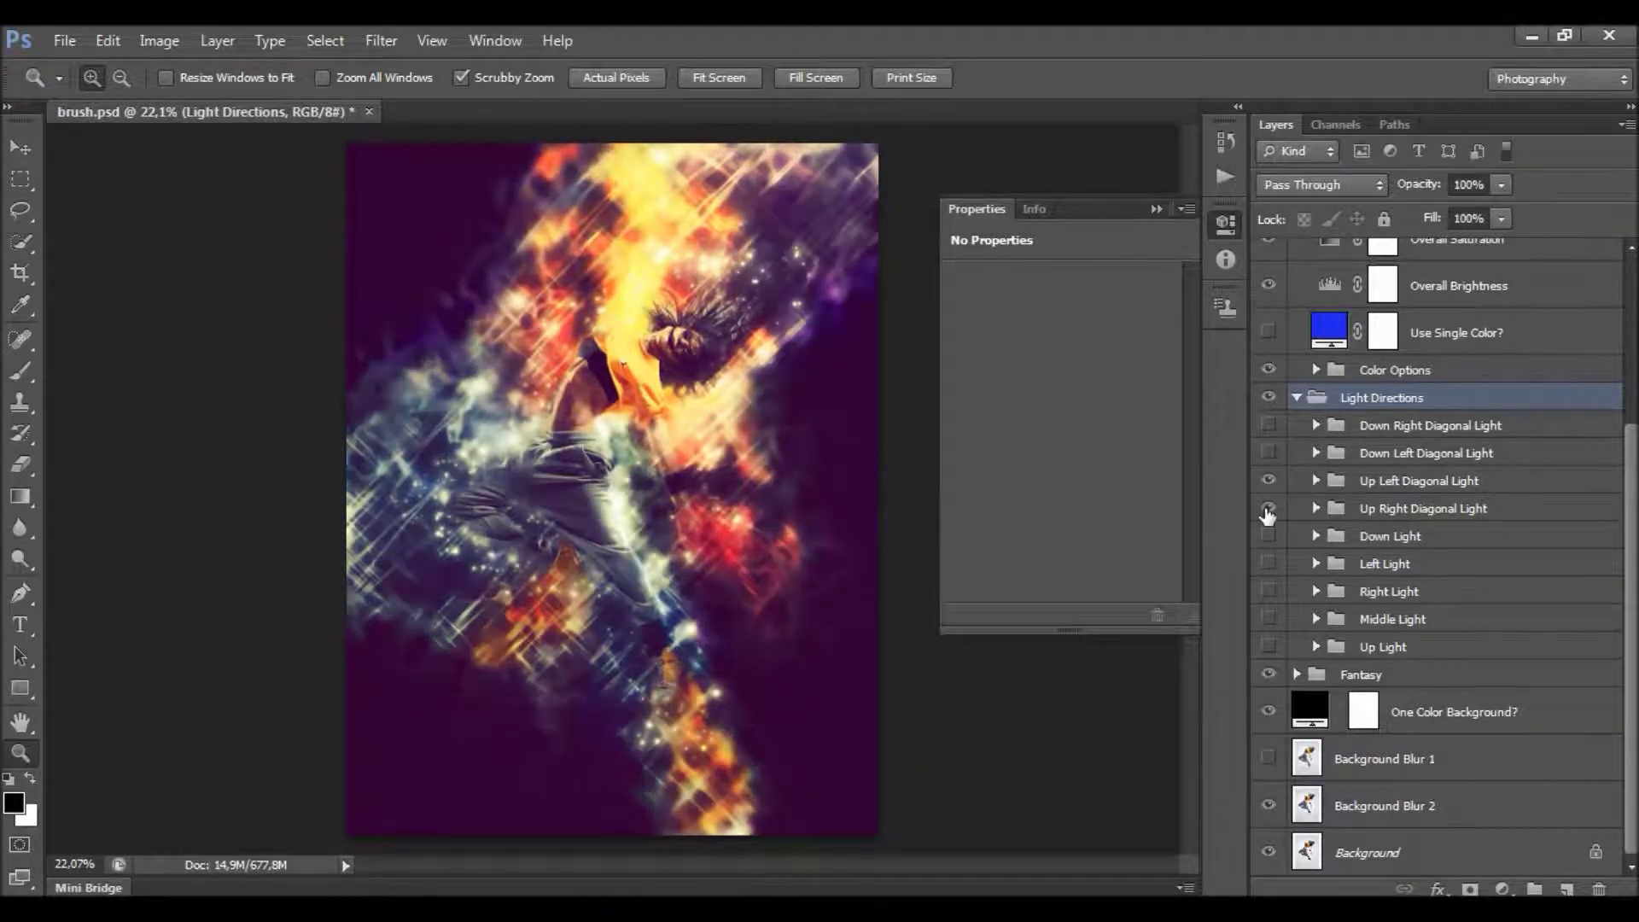
{"action": "left_click", "coordinate": [1269, 509]}
{"action": "left_click", "coordinate": [1269, 482]}
{"action": "left_click", "coordinate": [1269, 564]}
{"action": "left_click", "coordinate": [1269, 592]}
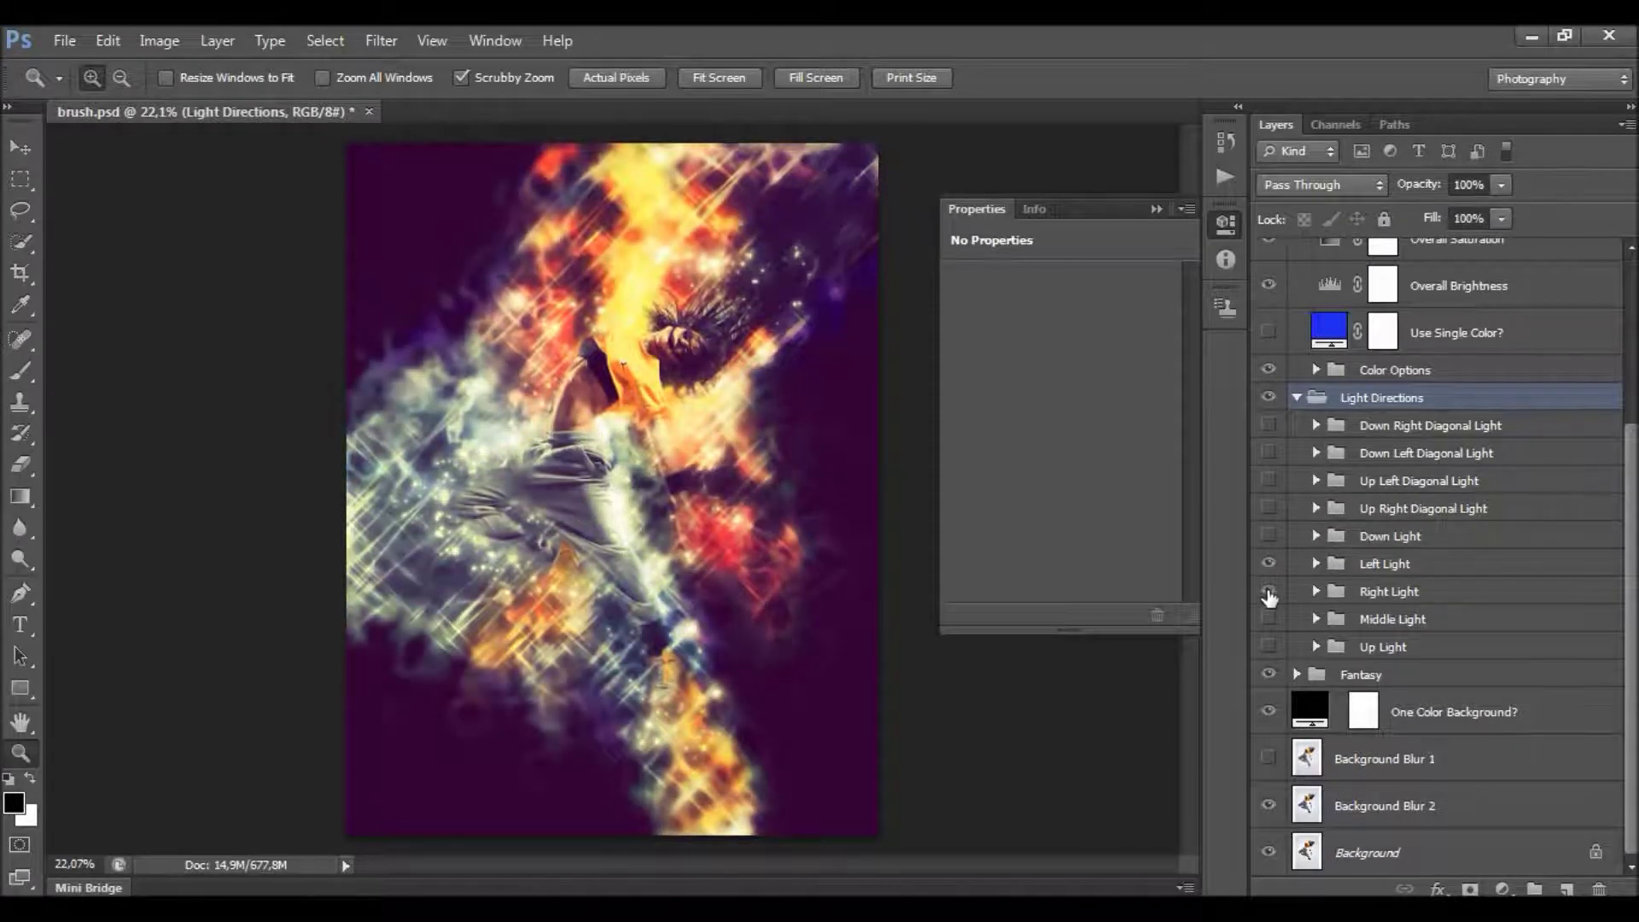
{"action": "left_click", "coordinate": [1269, 592]}
{"action": "left_click", "coordinate": [1269, 564]}
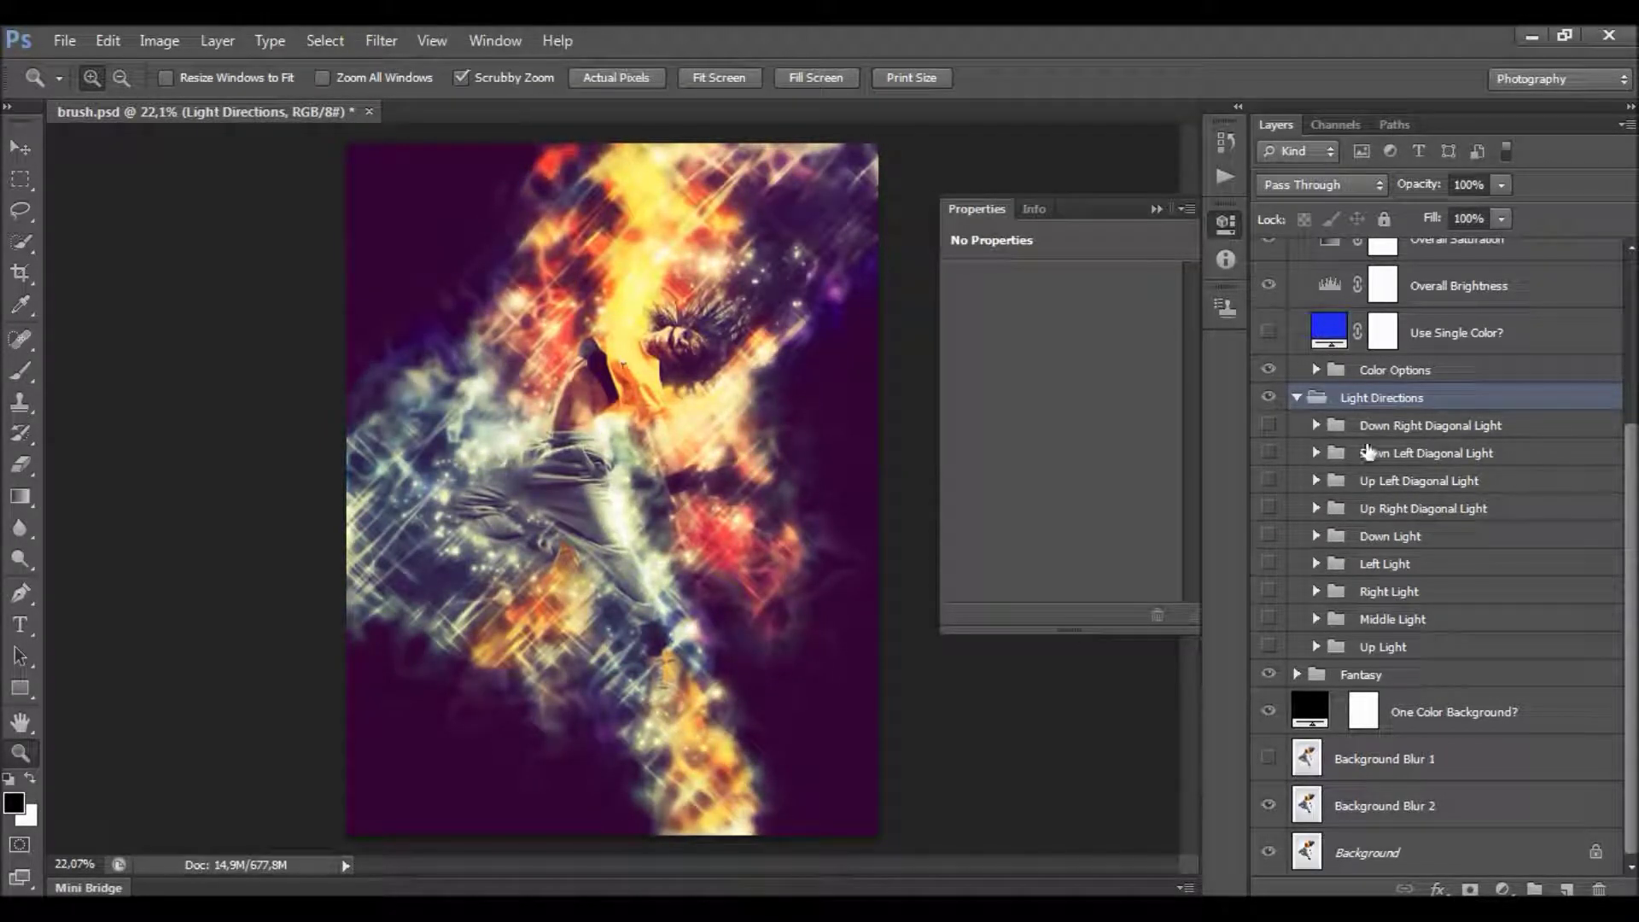
Show and expand Down Right Diagonal Light, and toggle its drdl_light 1 and drdl_shadow 1 layers to compare their effects.
{"action": "left_click", "coordinate": [1269, 425]}
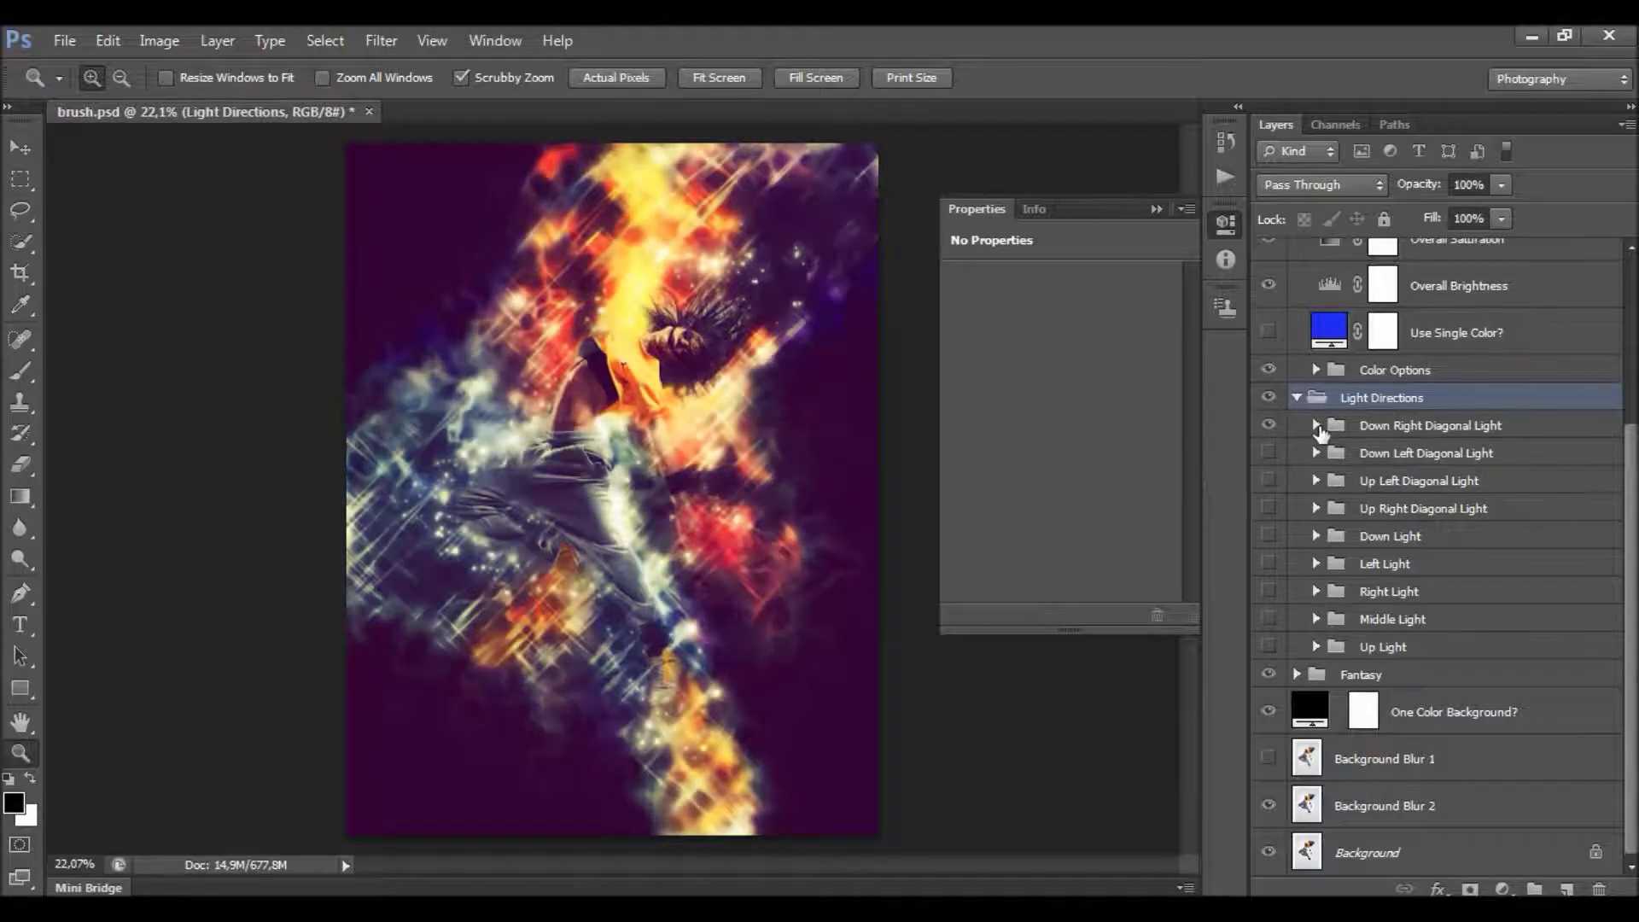
{"action": "left_click", "coordinate": [1317, 427]}
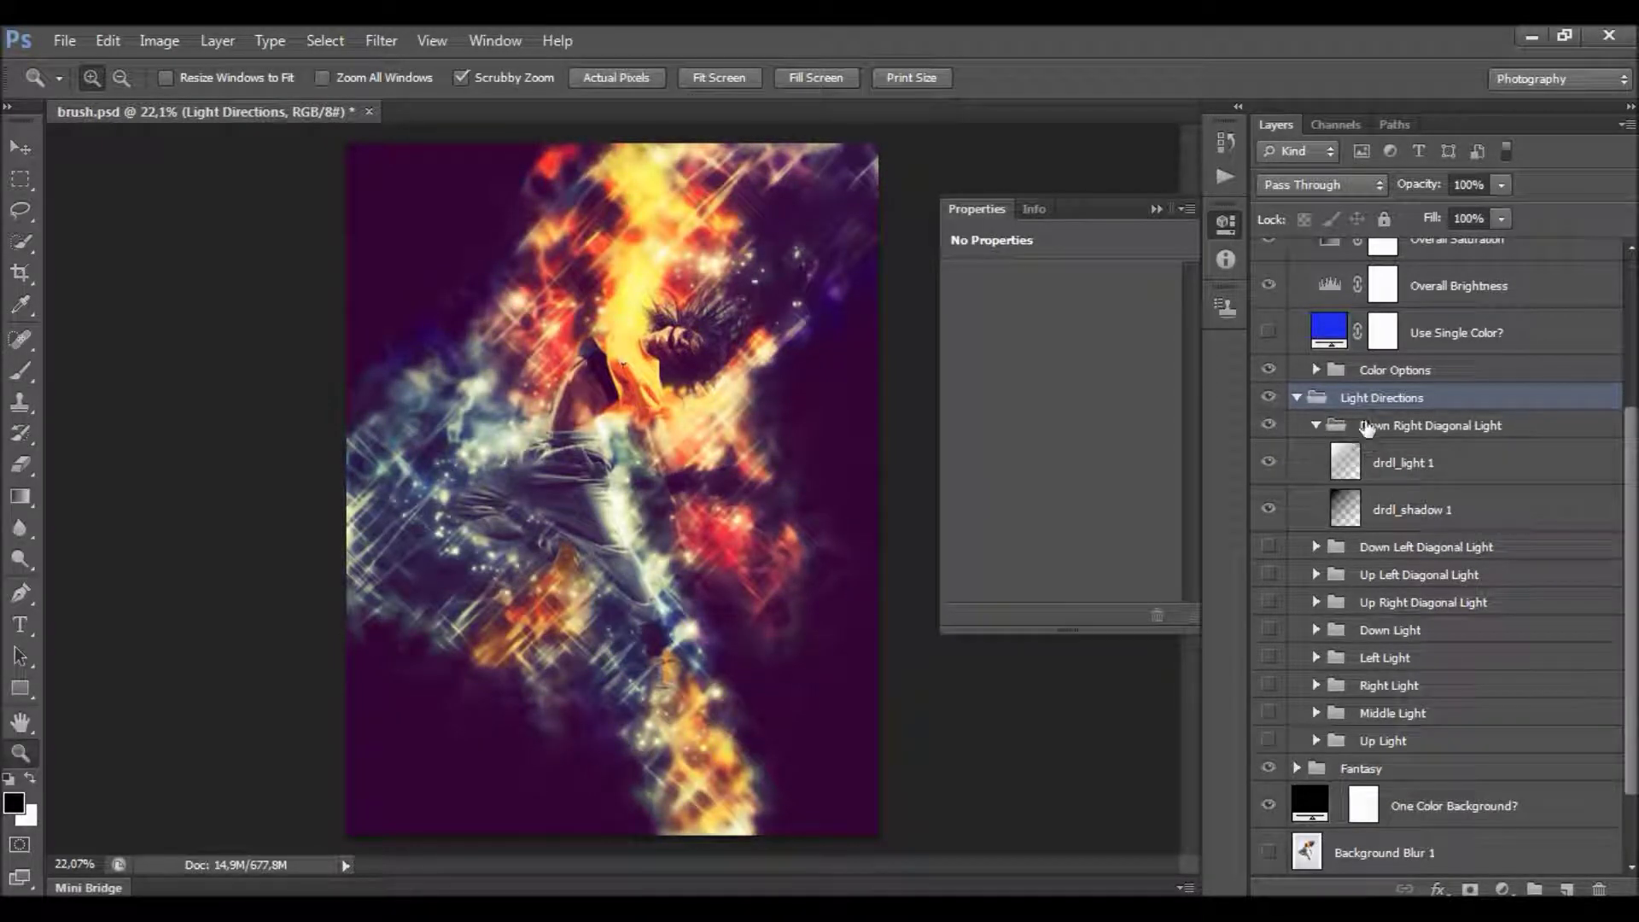
{"action": "left_click", "coordinate": [1480, 478]}
{"action": "left_click", "coordinate": [1271, 463]}
{"action": "left_click", "coordinate": [1270, 463]}
{"action": "left_click", "coordinate": [1375, 513]}
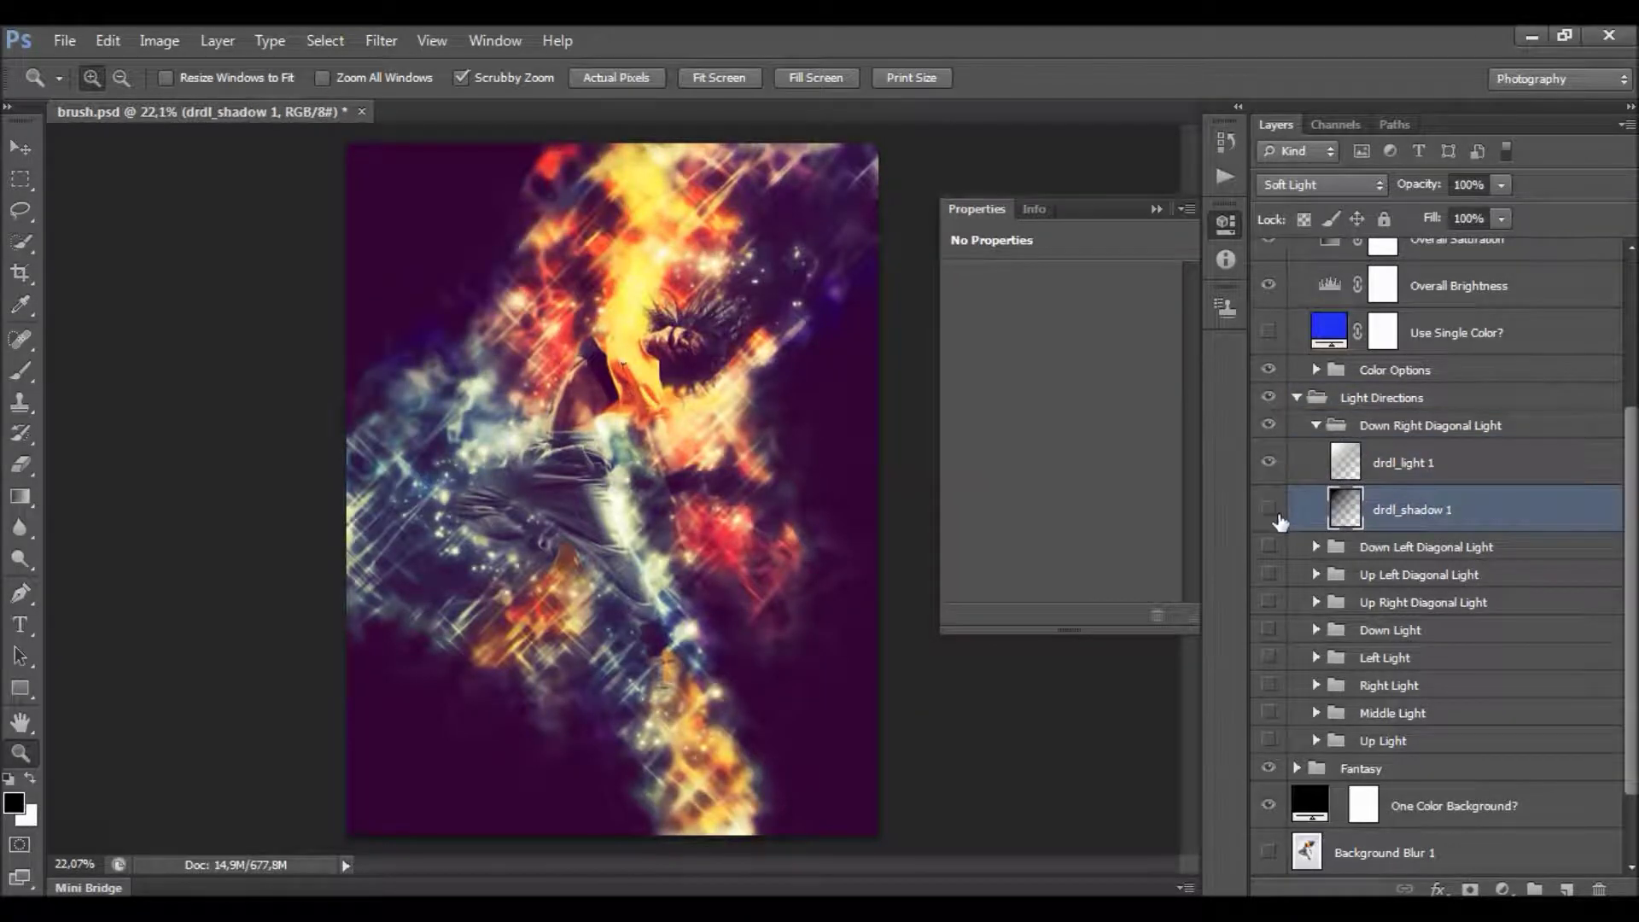
{"action": "left_click", "coordinate": [1276, 515]}
Free-transform the drdl_light 1 layer to about 122% width and height, extending it beyond the canvas's lower right corner.
{"action": "left_click", "coordinate": [1349, 465]}
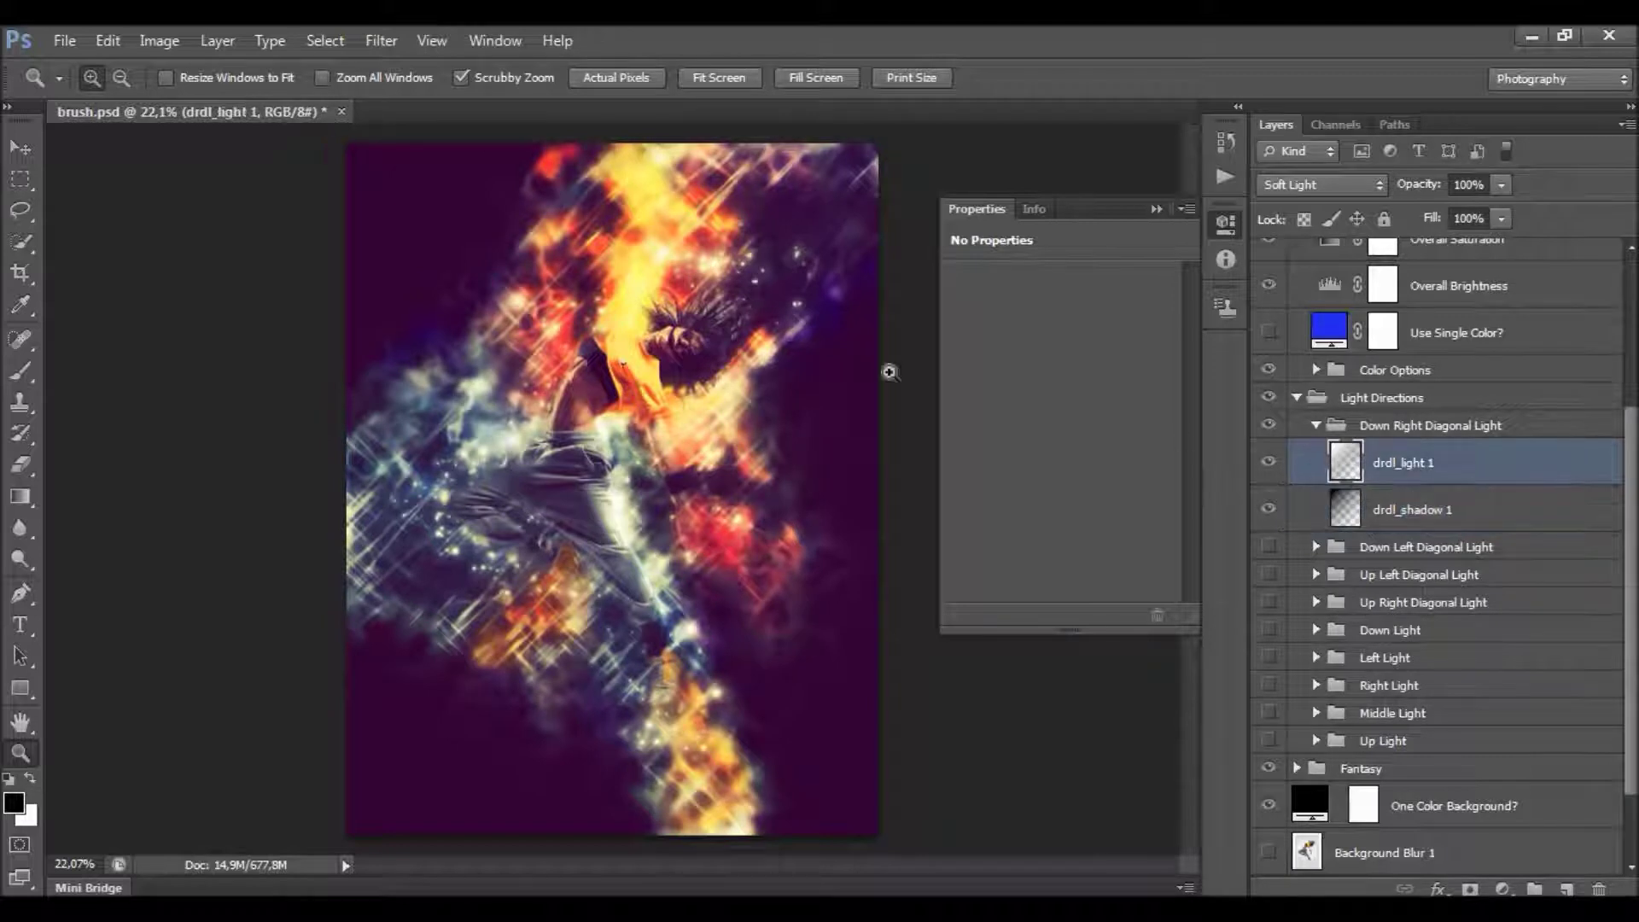
{"action": "key", "text": "l"}
{"action": "right_click", "coordinate": [433, 248]}
{"action": "left_click", "coordinate": [574, 461]}
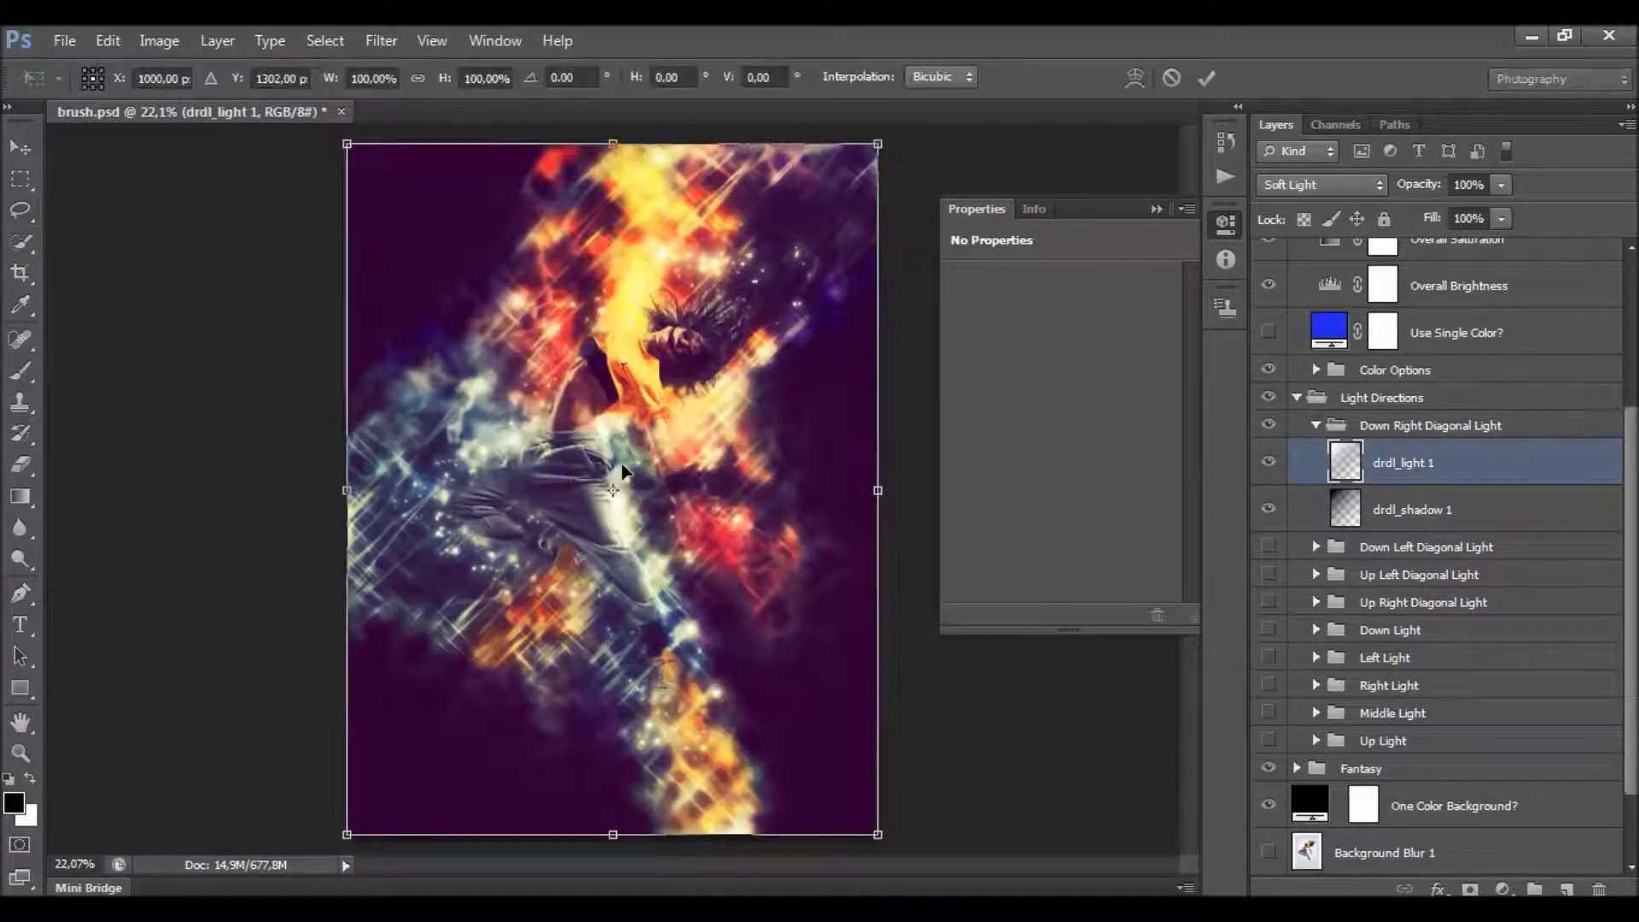
{"action": "left_click_drag", "start_coordinate": [882, 836], "coordinate": [996, 893]}
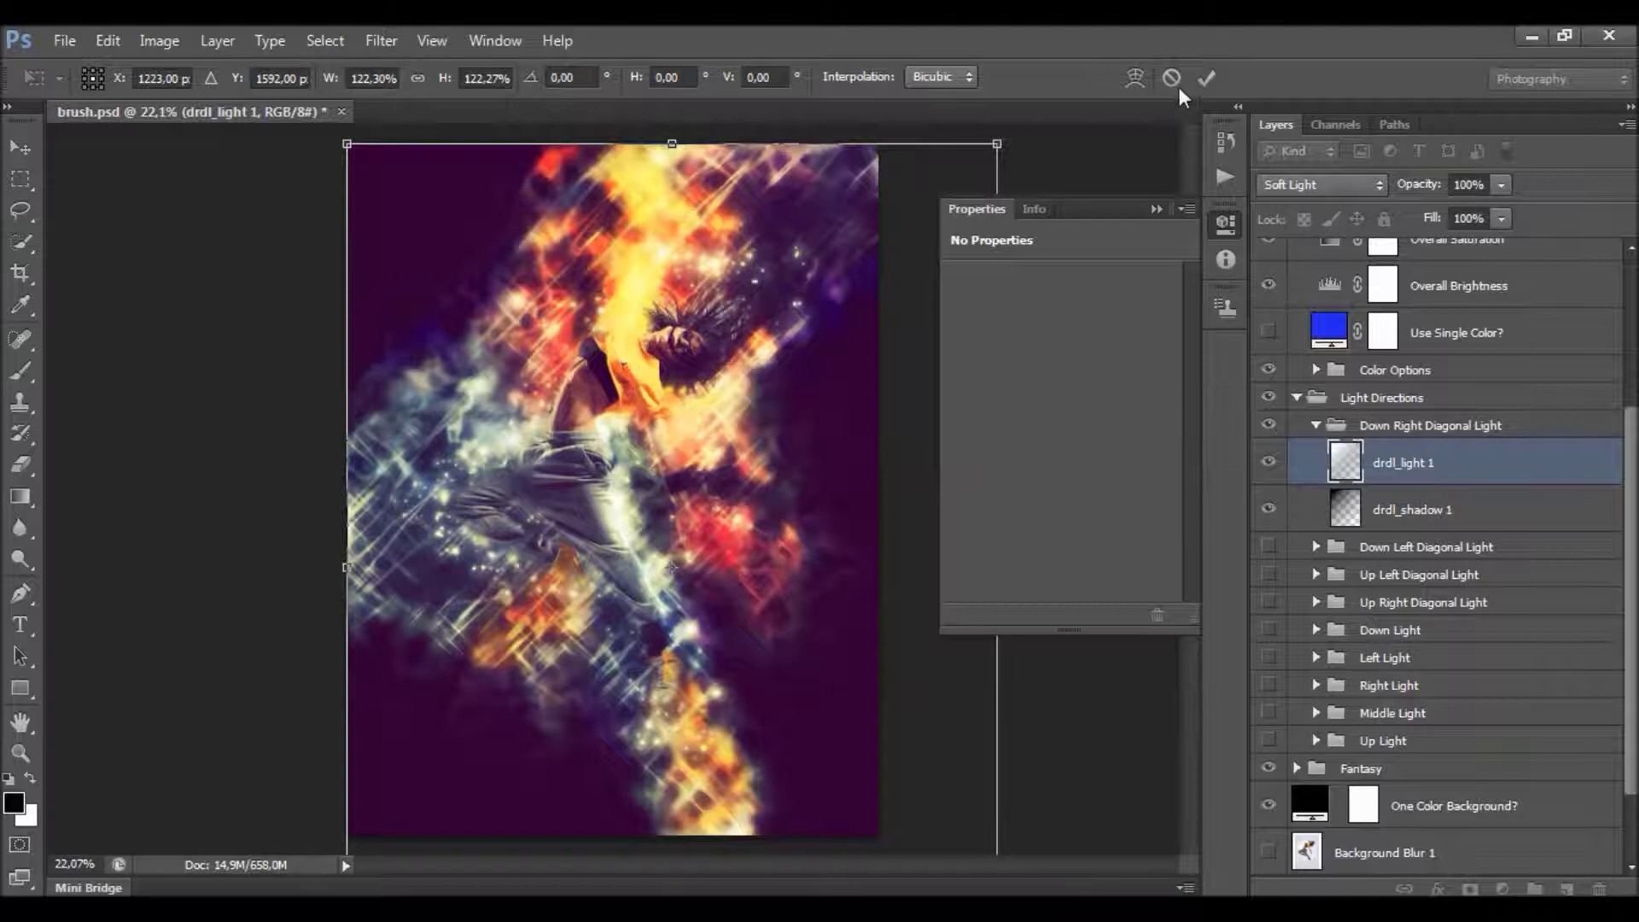
{"action": "left_click", "coordinate": [1206, 78]}
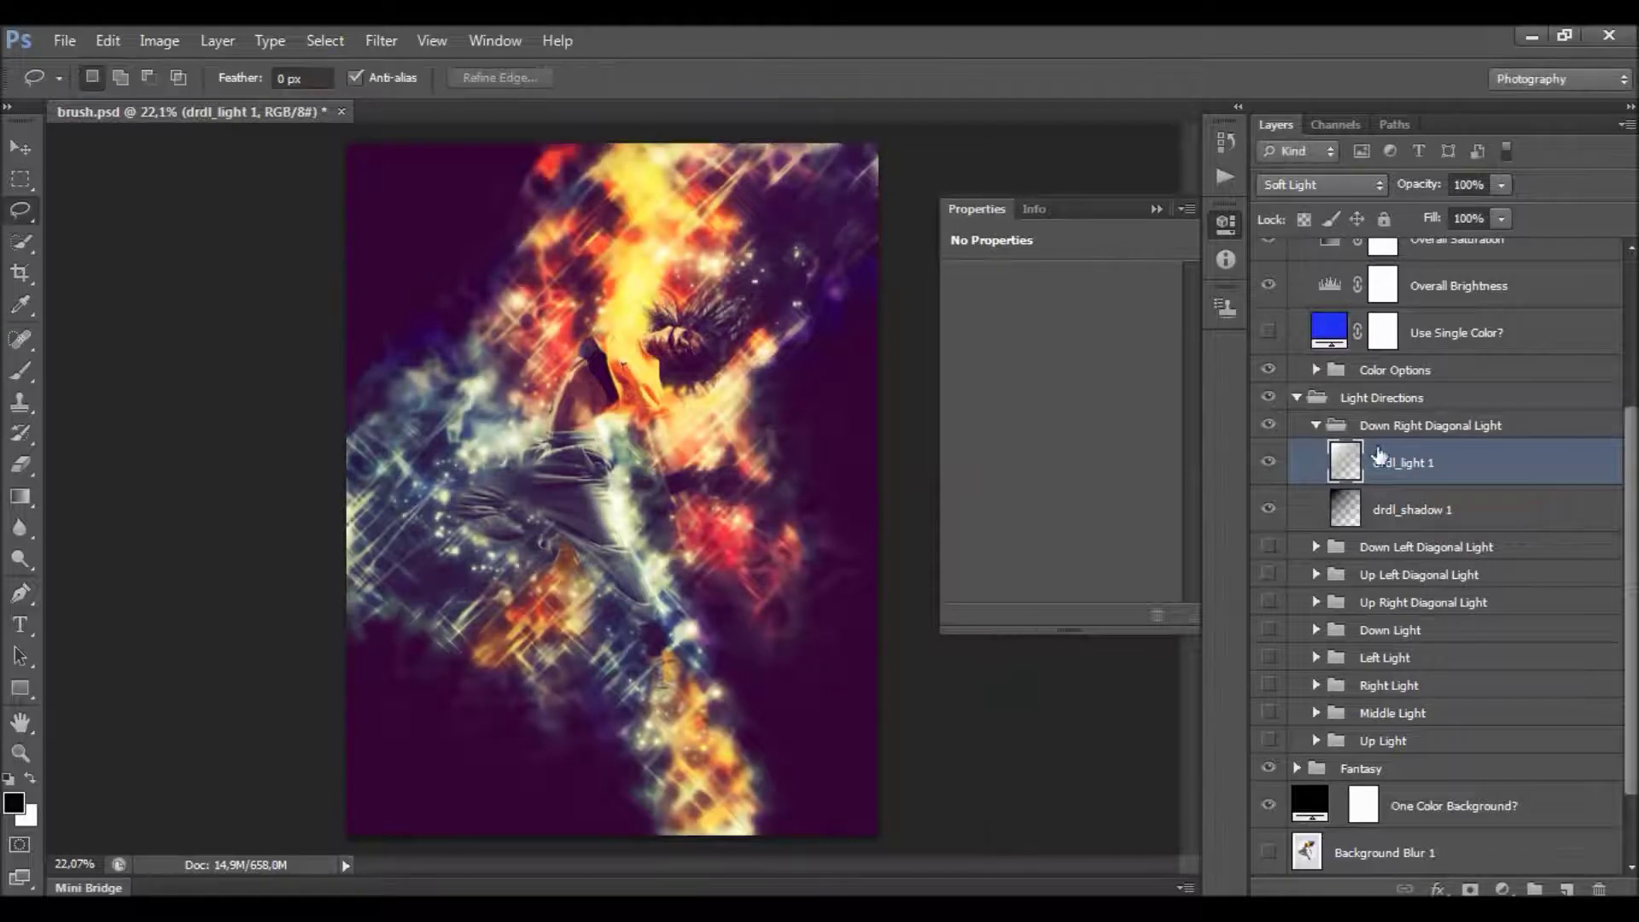
Try lower opacities on the drdl_shadow 1 and drdl_light 1 layers, returning each to 100%.
{"action": "left_click", "coordinate": [1441, 426]}
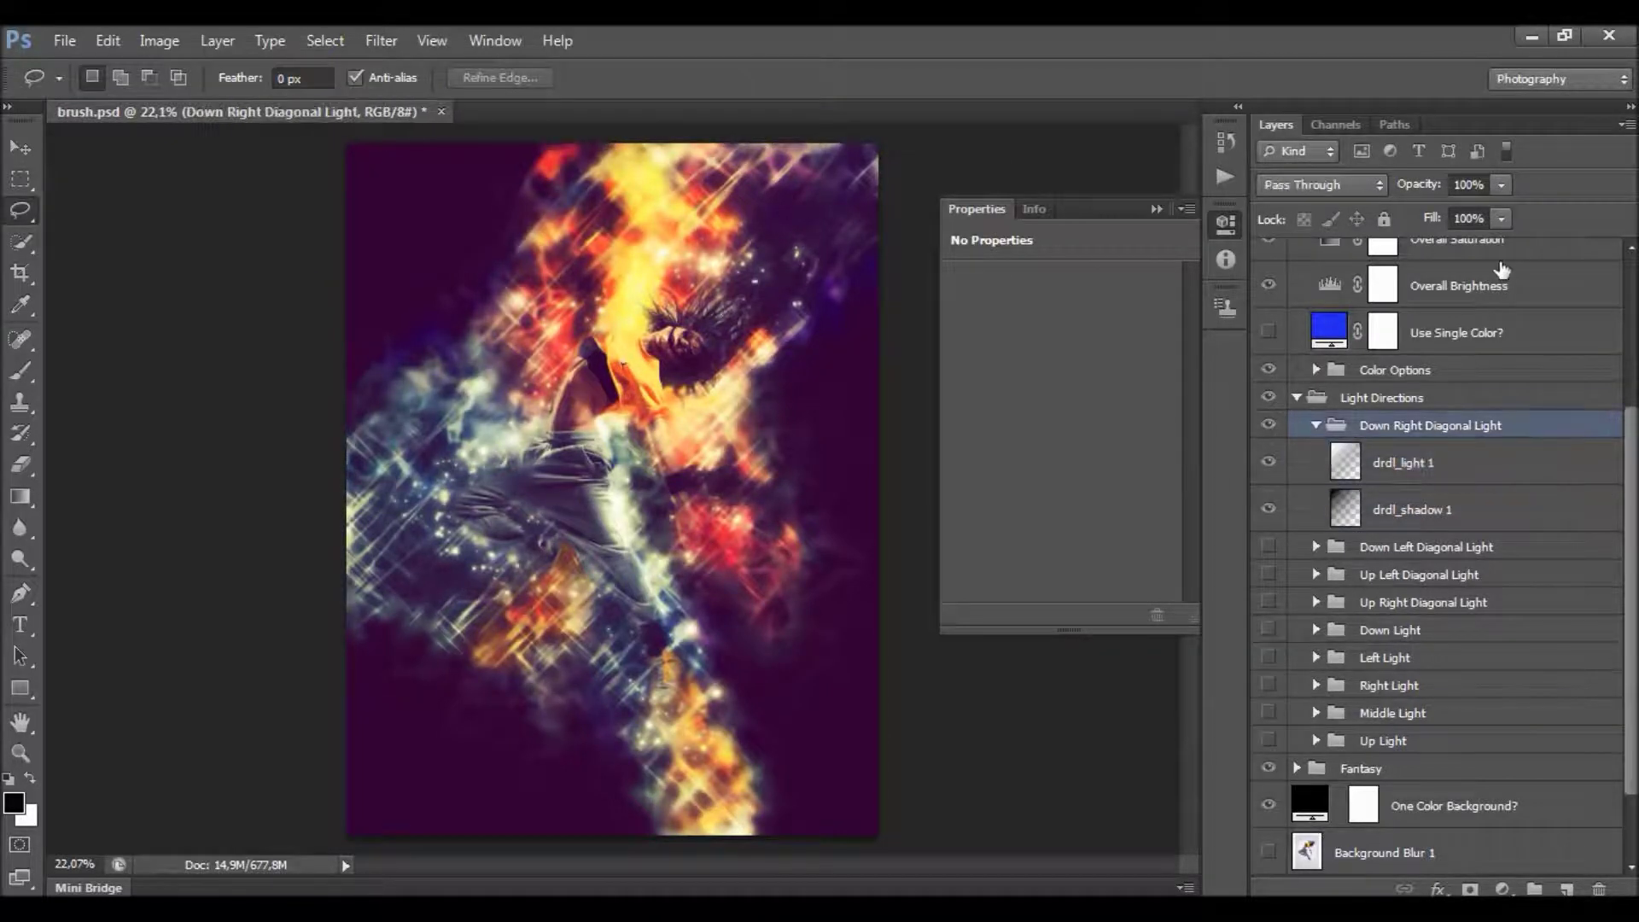
{"action": "left_click", "coordinate": [1433, 474]}
{"action": "left_click", "coordinate": [1444, 508]}
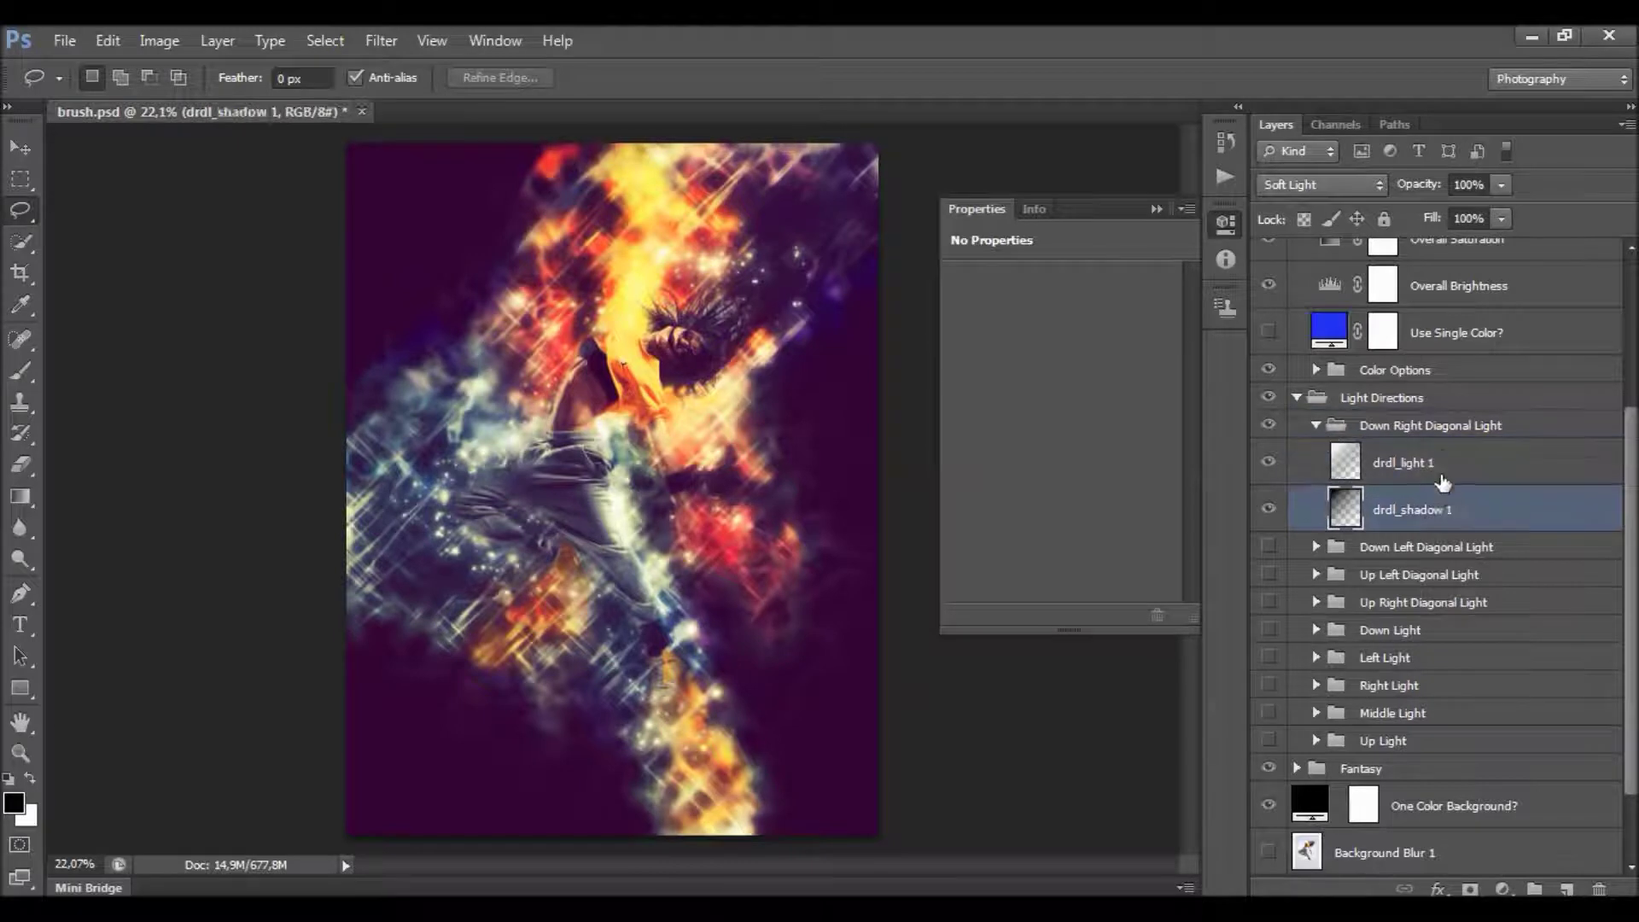
{"action": "left_click", "coordinate": [1506, 188]}
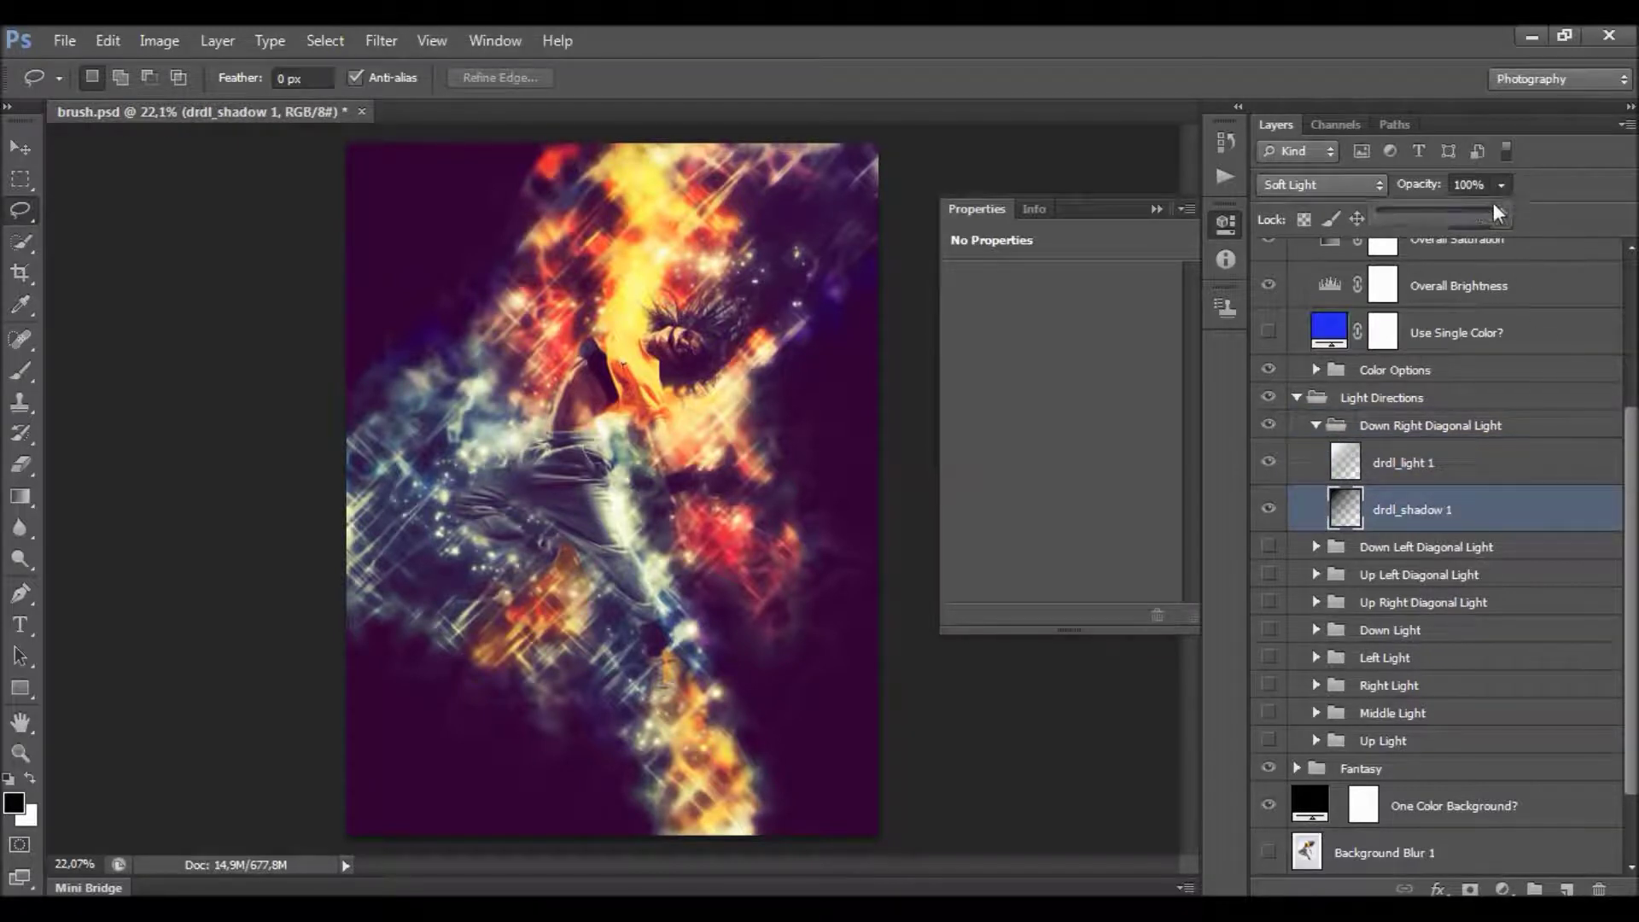
{"action": "left_click_drag", "start_coordinate": [1420, 210], "coordinate": [1549, 212]}
{"action": "left_click", "coordinate": [1435, 474]}
{"action": "left_click", "coordinate": [1501, 185]}
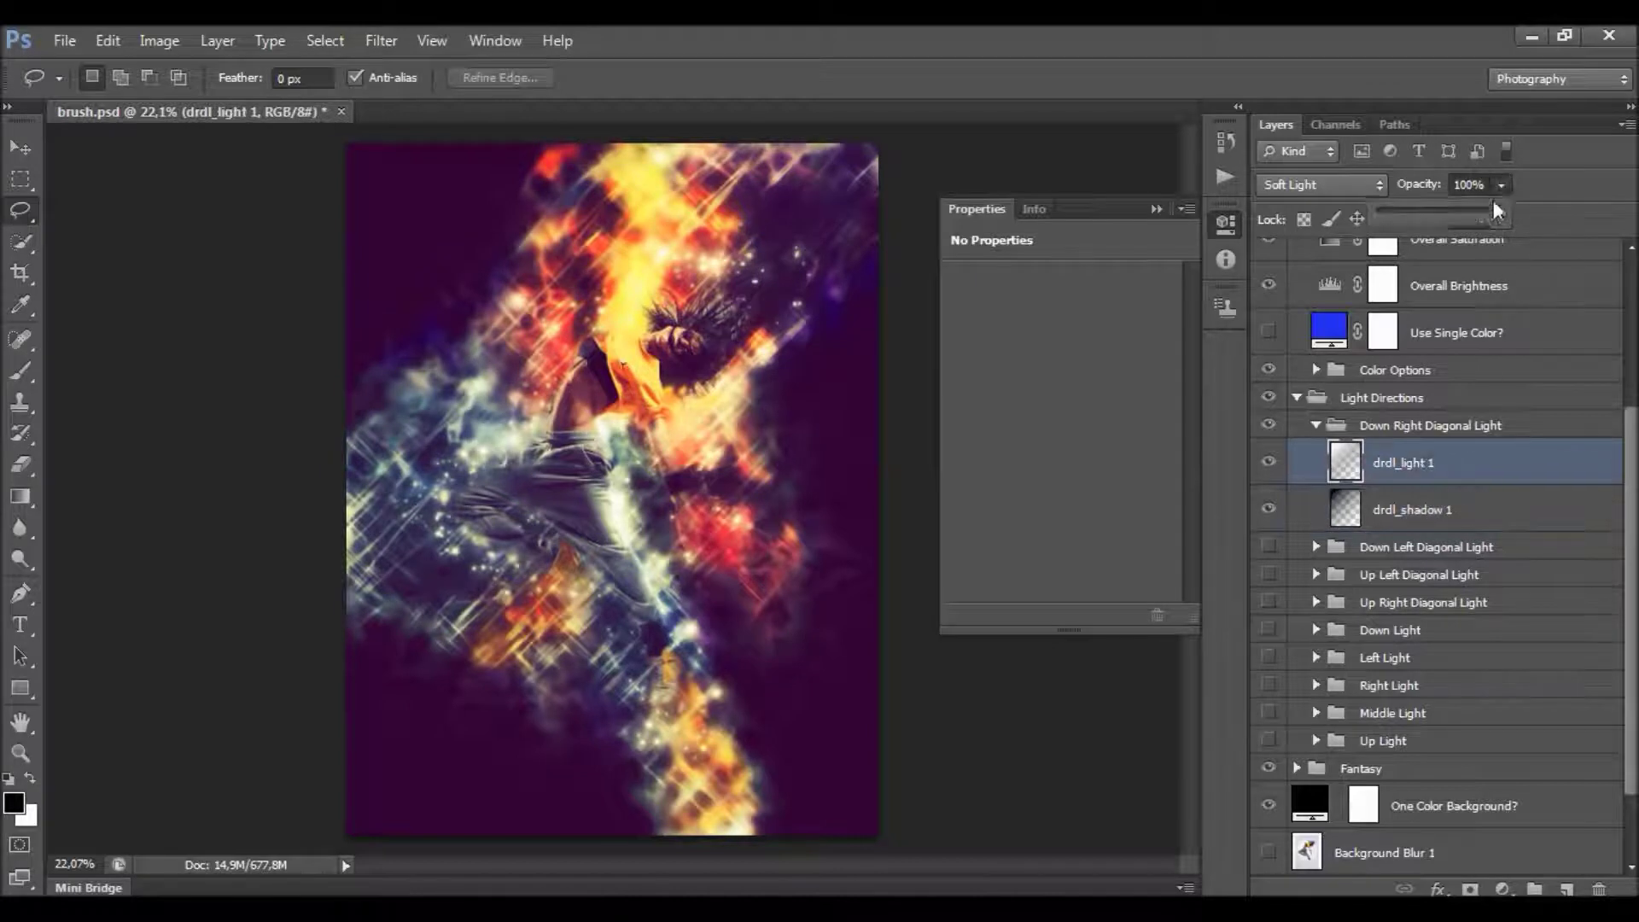
{"action": "left_click_drag", "start_coordinate": [1399, 213], "coordinate": [1540, 212]}
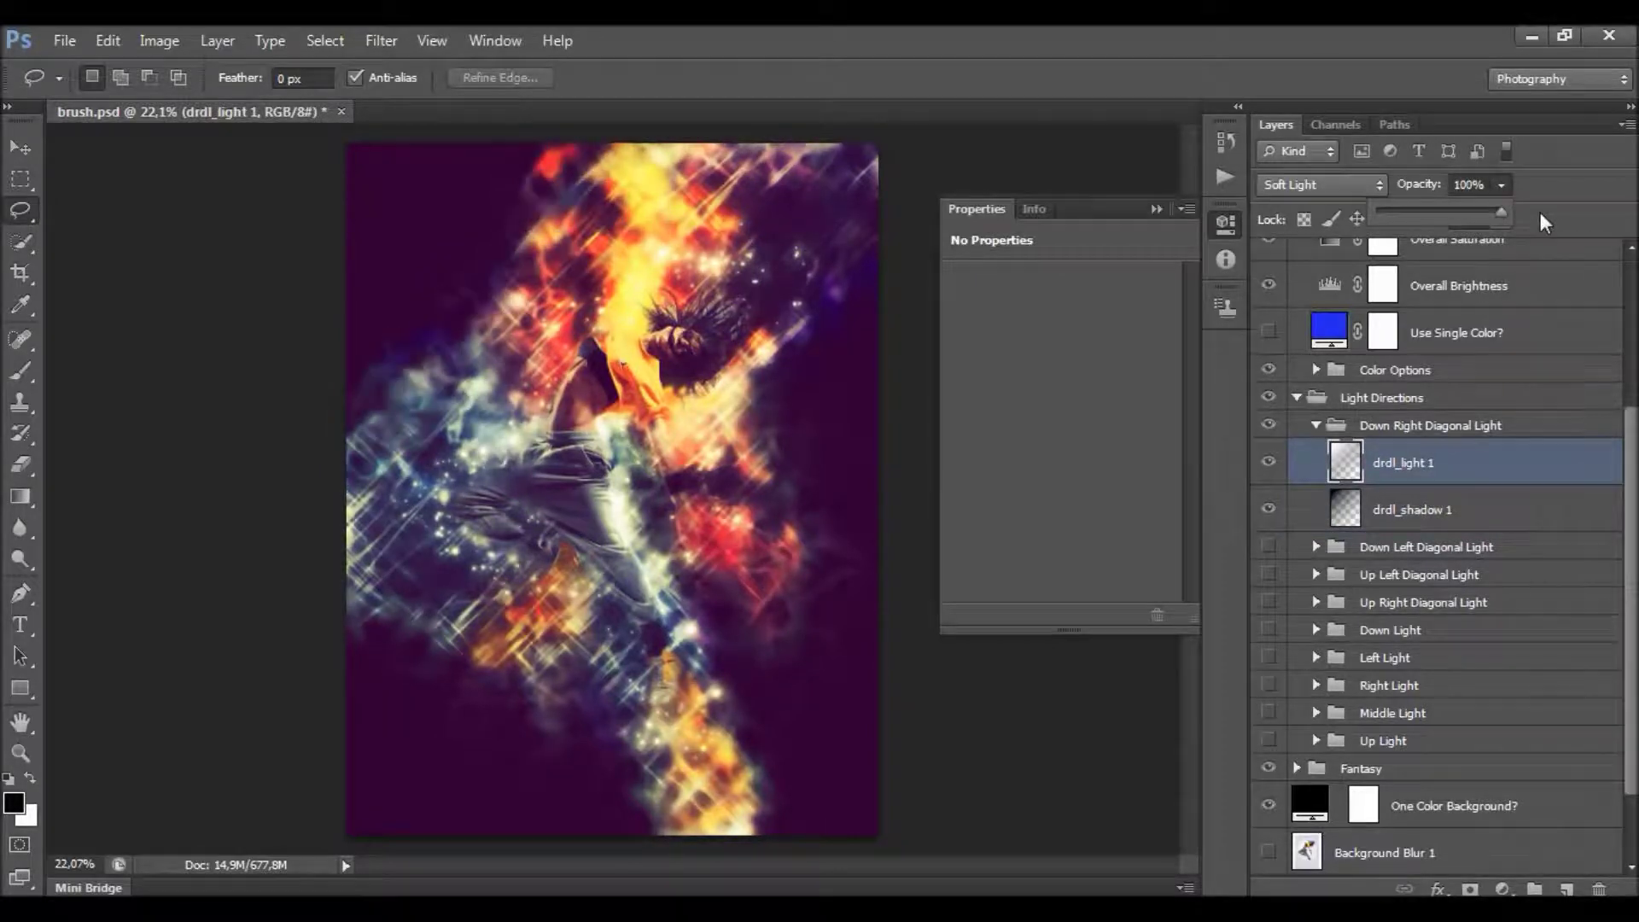
Collapse and hide Down Right Diagonal Light, show Up Left Diagonal Light instead, and collapse the Light Directions group.
{"action": "left_click", "coordinate": [1317, 426]}
{"action": "left_click", "coordinate": [1270, 425]}
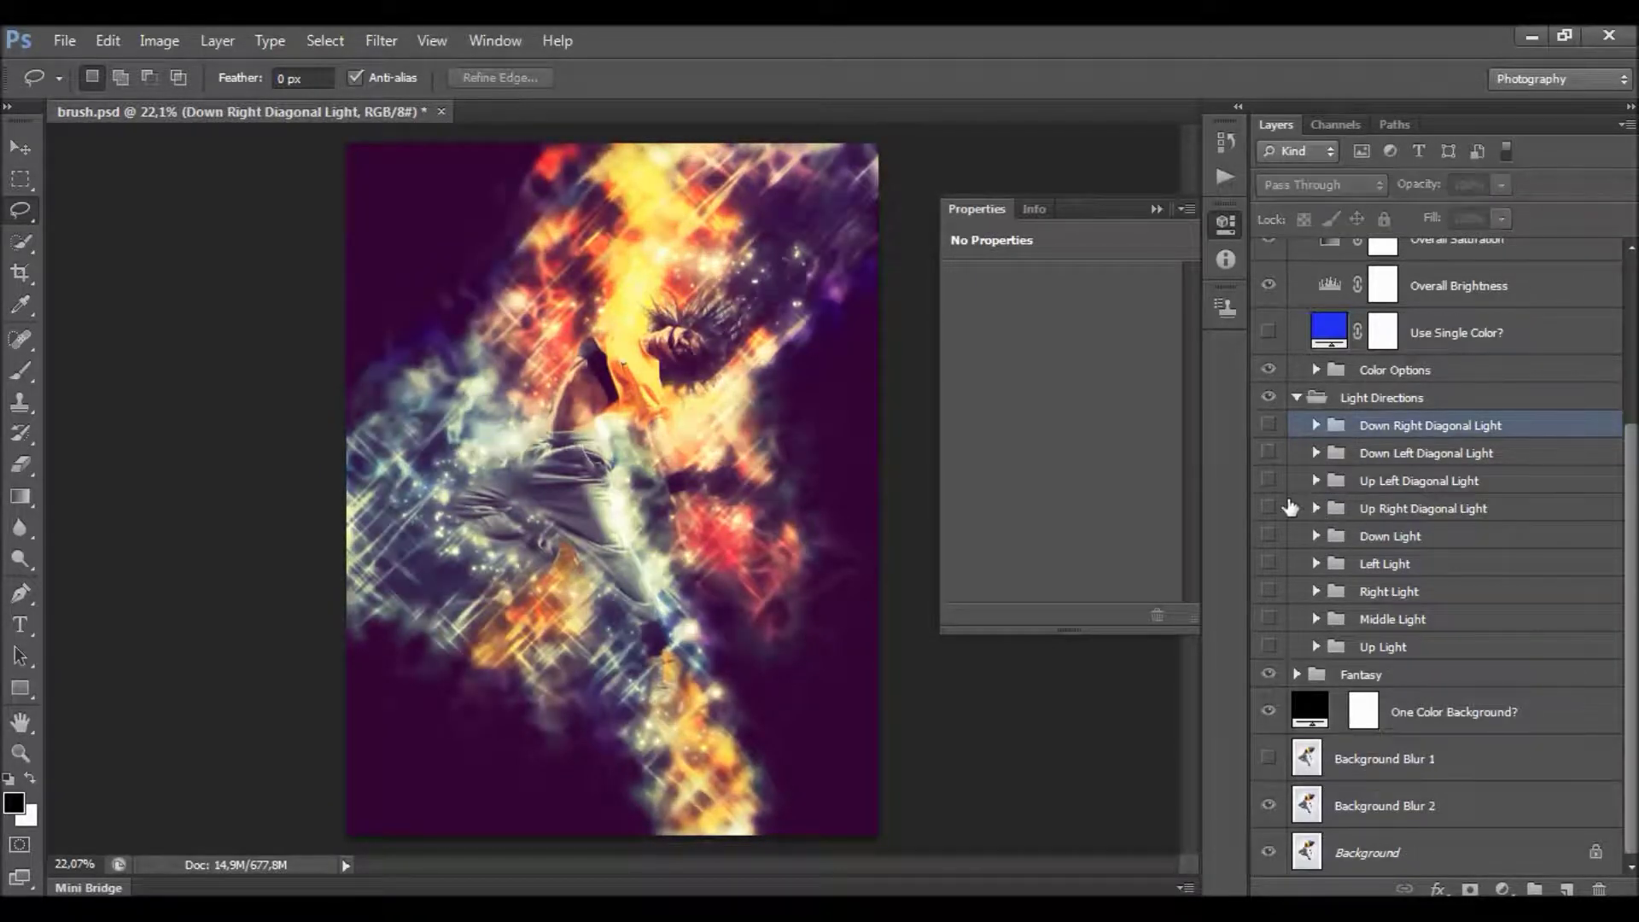
{"action": "left_click", "coordinate": [1269, 482]}
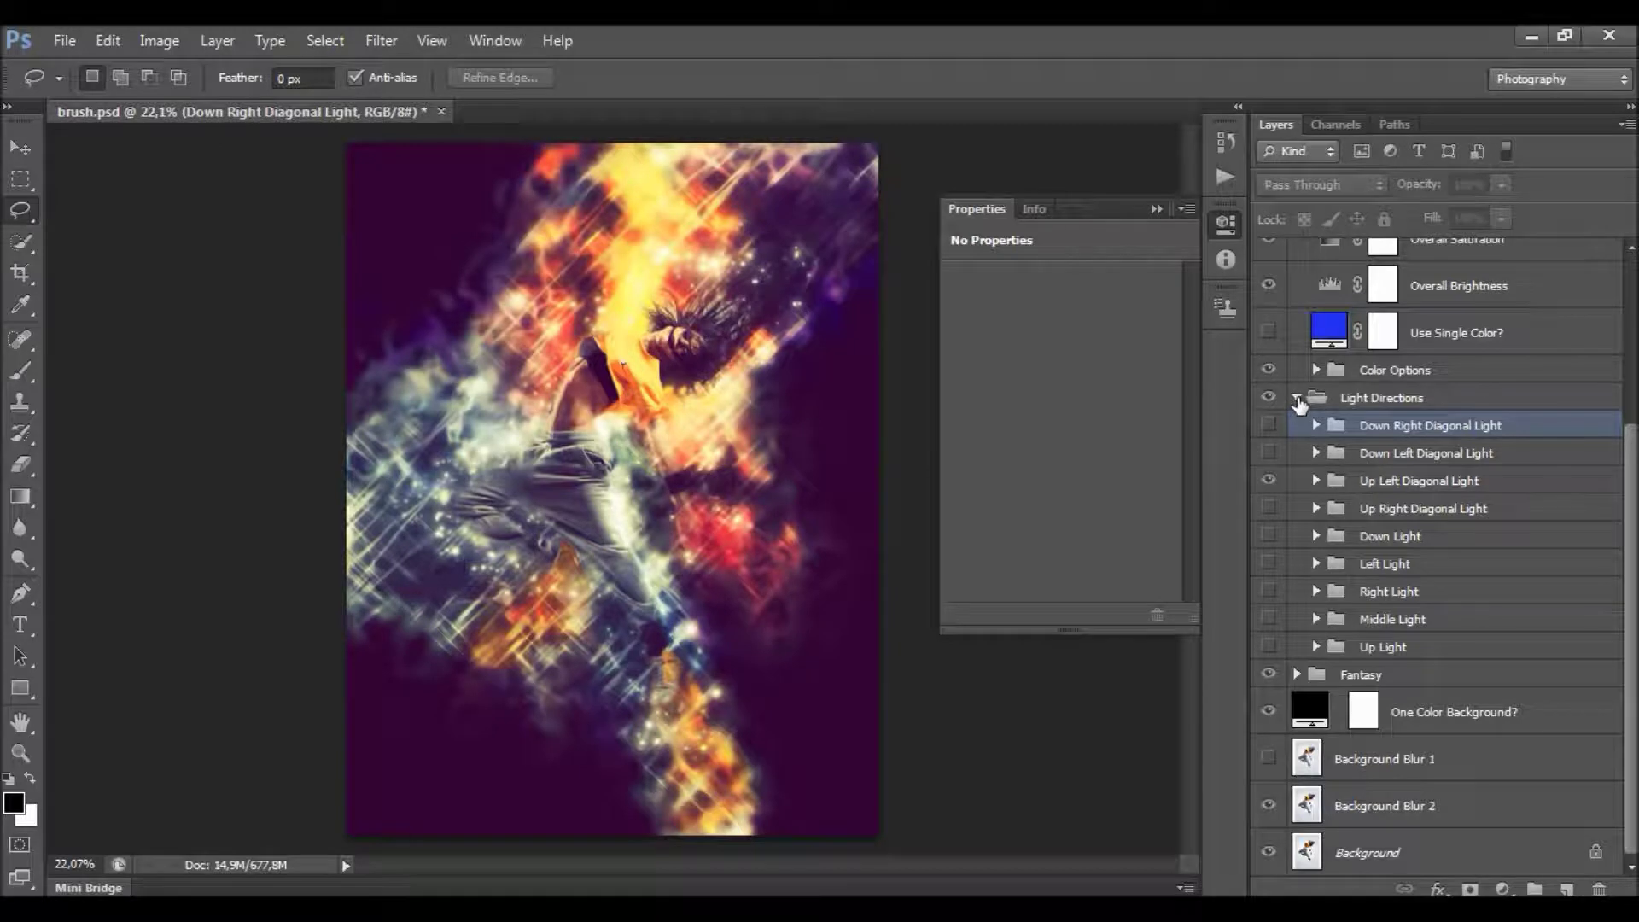
{"action": "left_click", "coordinate": [1297, 399]}
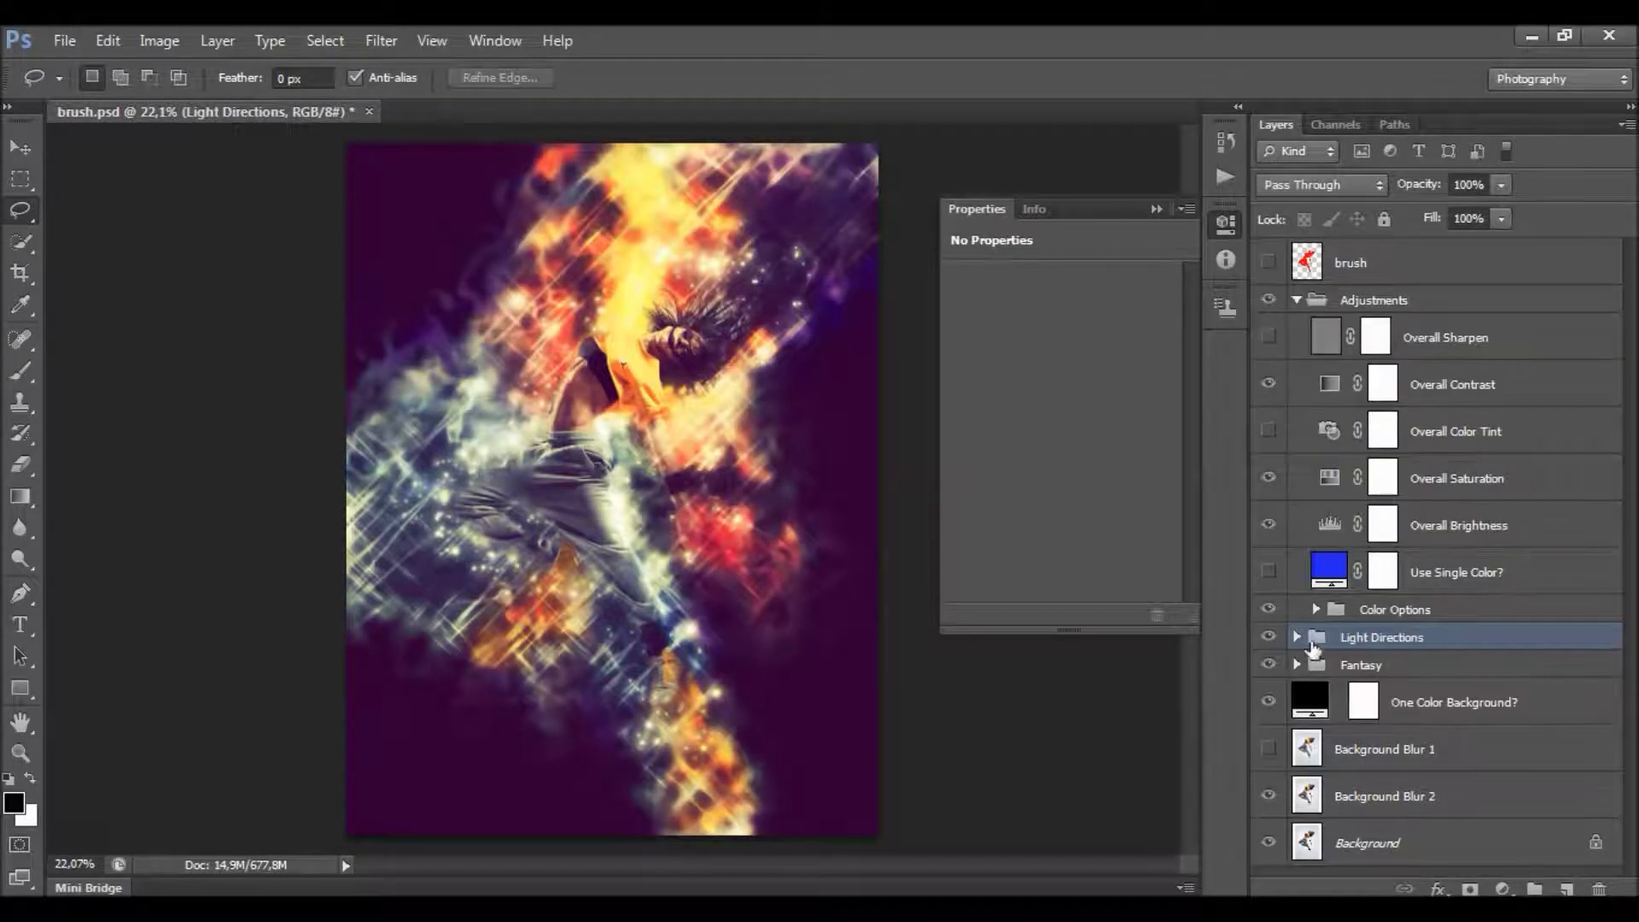
Expand the Fantasy group, select its Dots group, and collapse the floating layer properties.
{"action": "left_click", "coordinate": [1346, 666]}
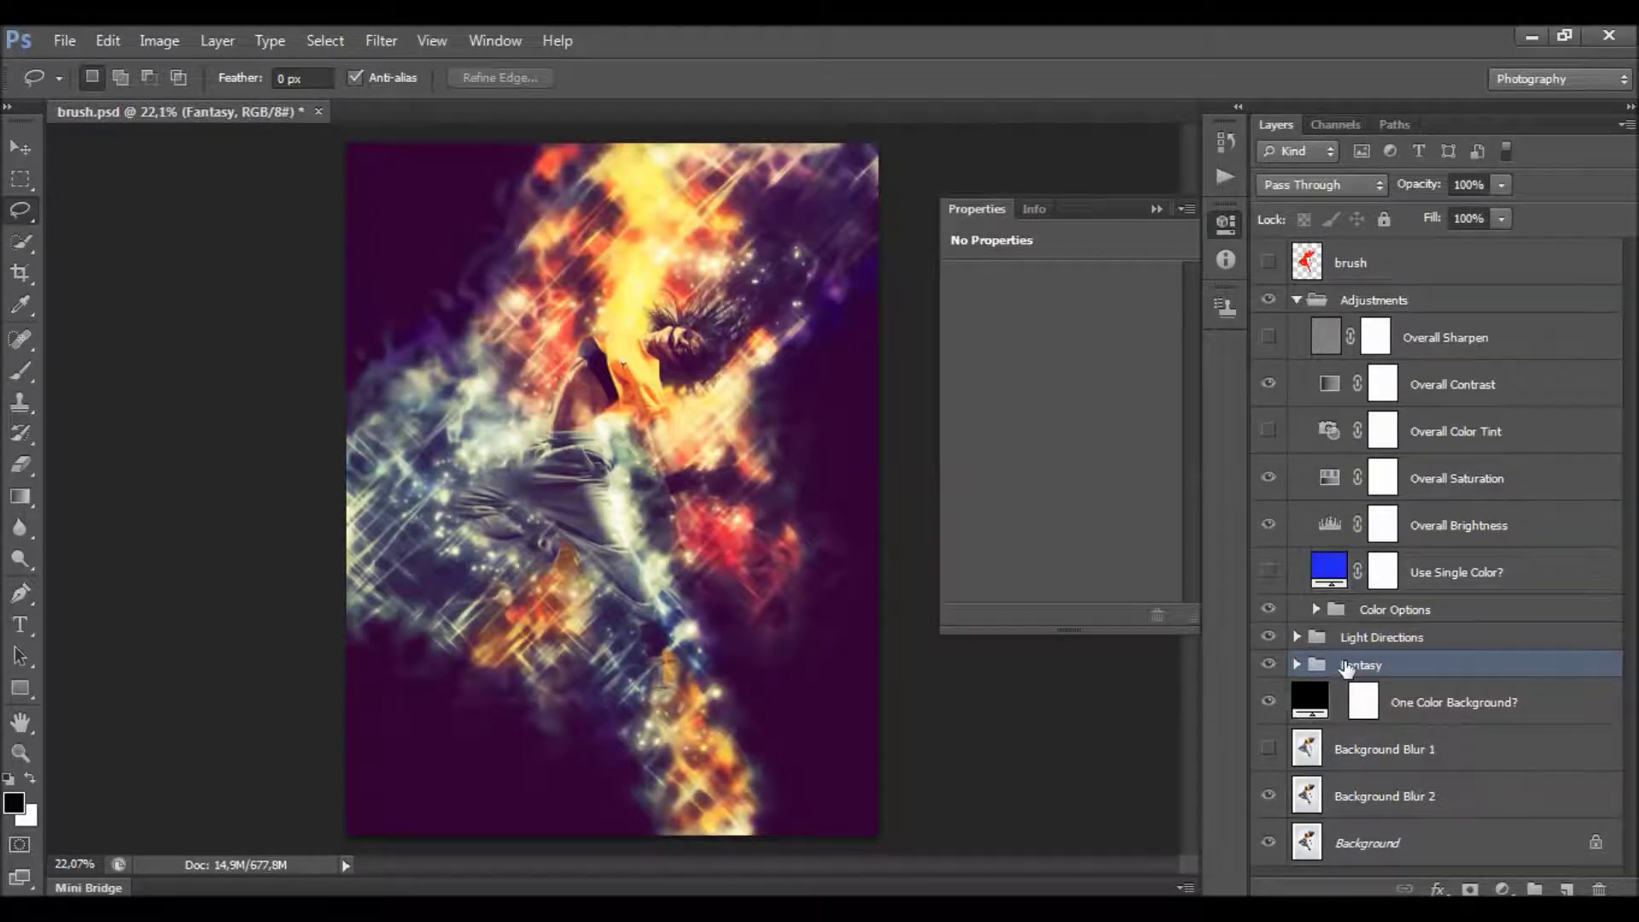
{"action": "left_click", "coordinate": [1297, 664]}
{"action": "scroll", "coordinate": [1434, 513], "scroll_direction": "down", "scroll_amount": 5}
{"action": "scroll", "coordinate": [1419, 472], "scroll_direction": "down", "scroll_amount": 1}
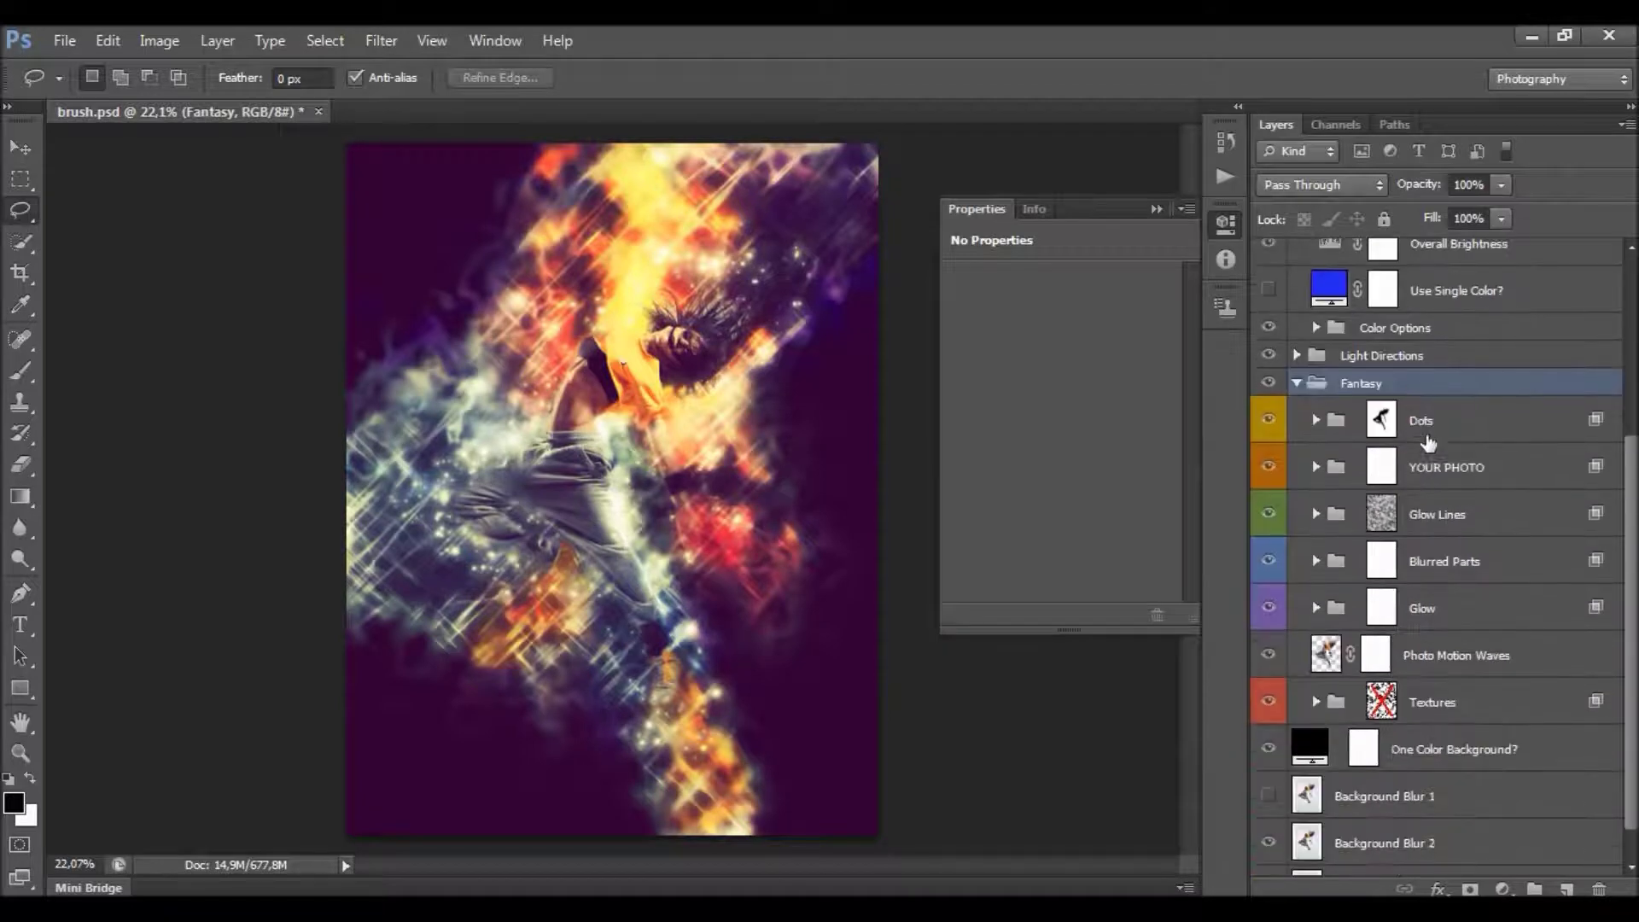
{"action": "left_click", "coordinate": [1476, 437]}
{"action": "left_click", "coordinate": [1156, 207]}
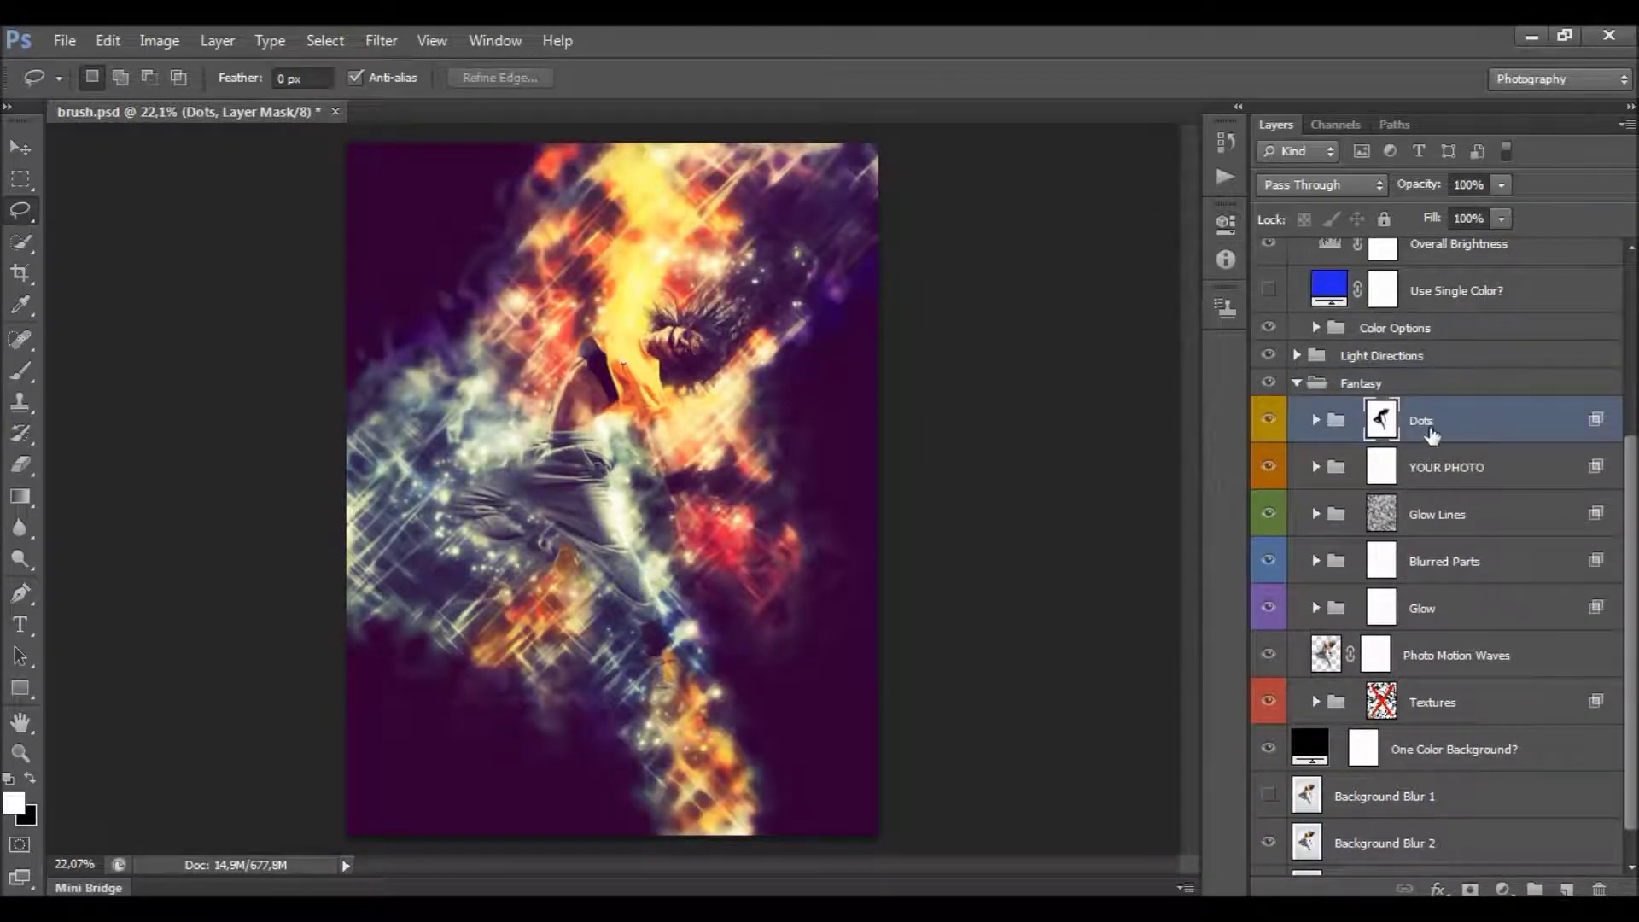
Expand the Dots group and toggle its visibility off and on to compare the dancer image with and without dots.
{"action": "left_click", "coordinate": [1316, 420]}
{"action": "left_click", "coordinate": [1269, 420]}
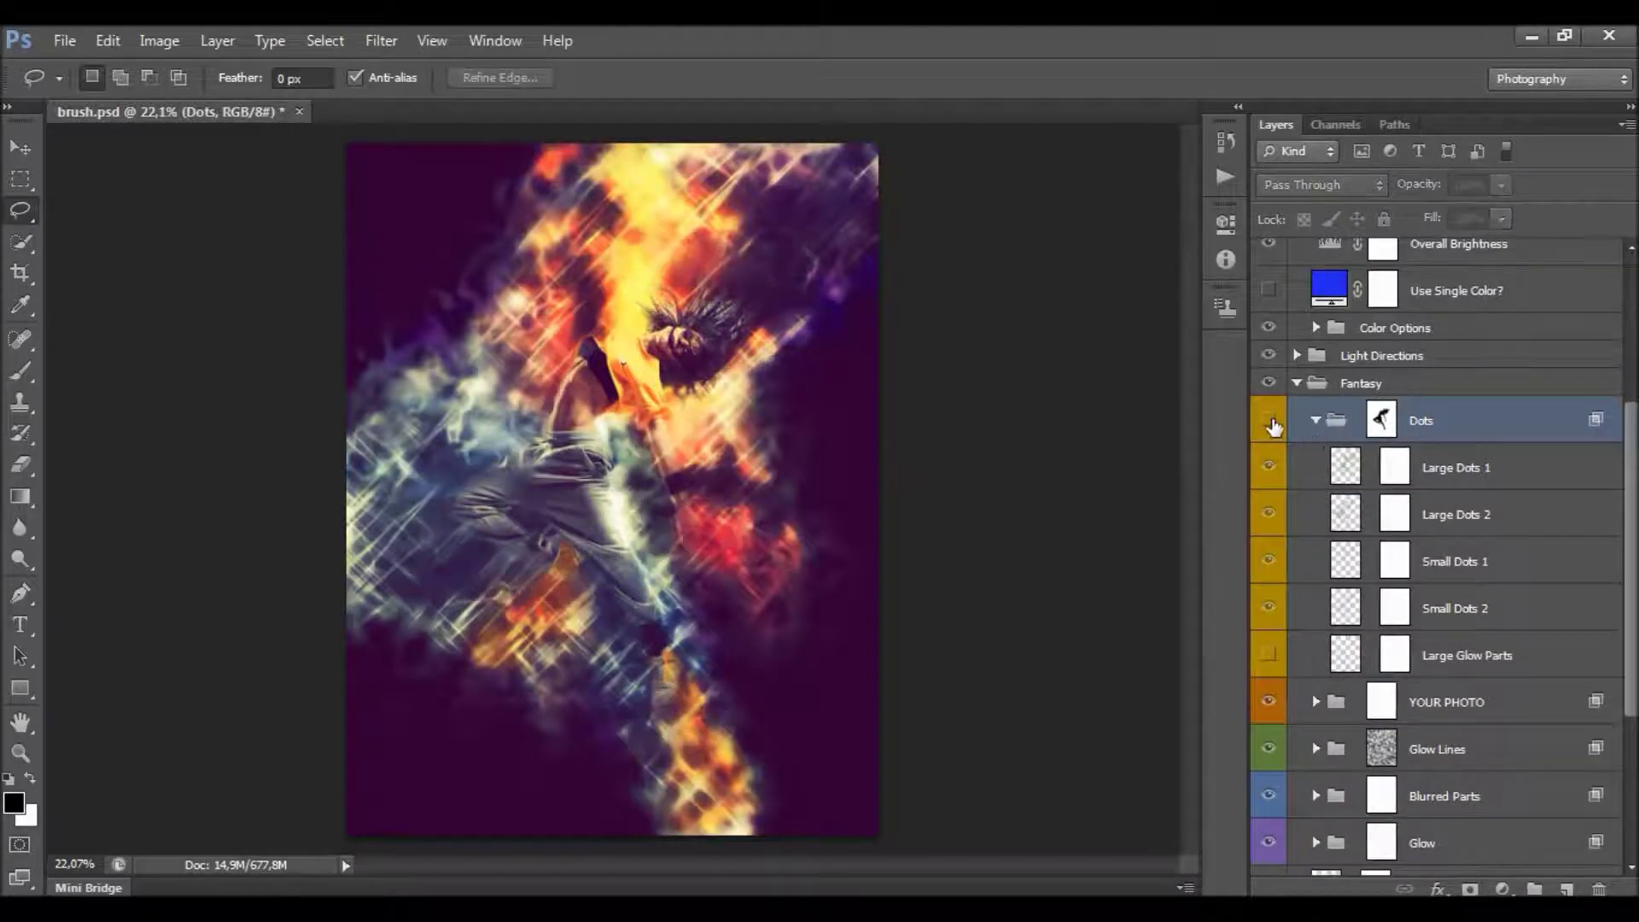
{"action": "left_click", "coordinate": [1270, 420]}
{"action": "left_click", "coordinate": [1270, 420]}
{"action": "left_click", "coordinate": [1270, 420]}
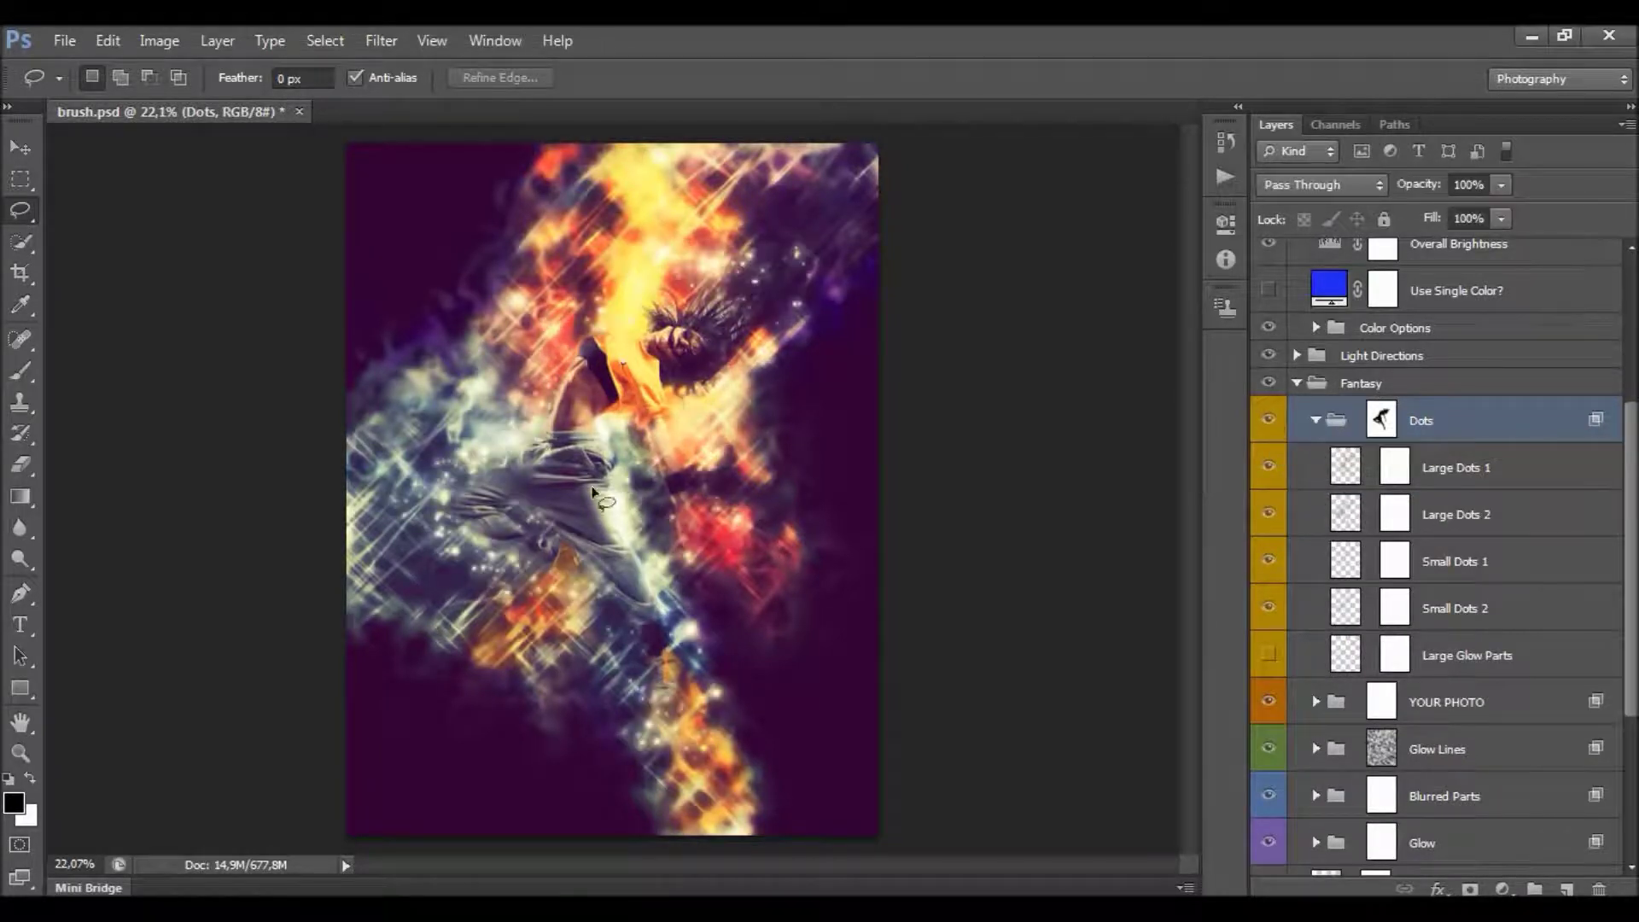
{"action": "scroll", "coordinate": [640, 420], "scroll_direction": "up", "scroll_amount": 1}
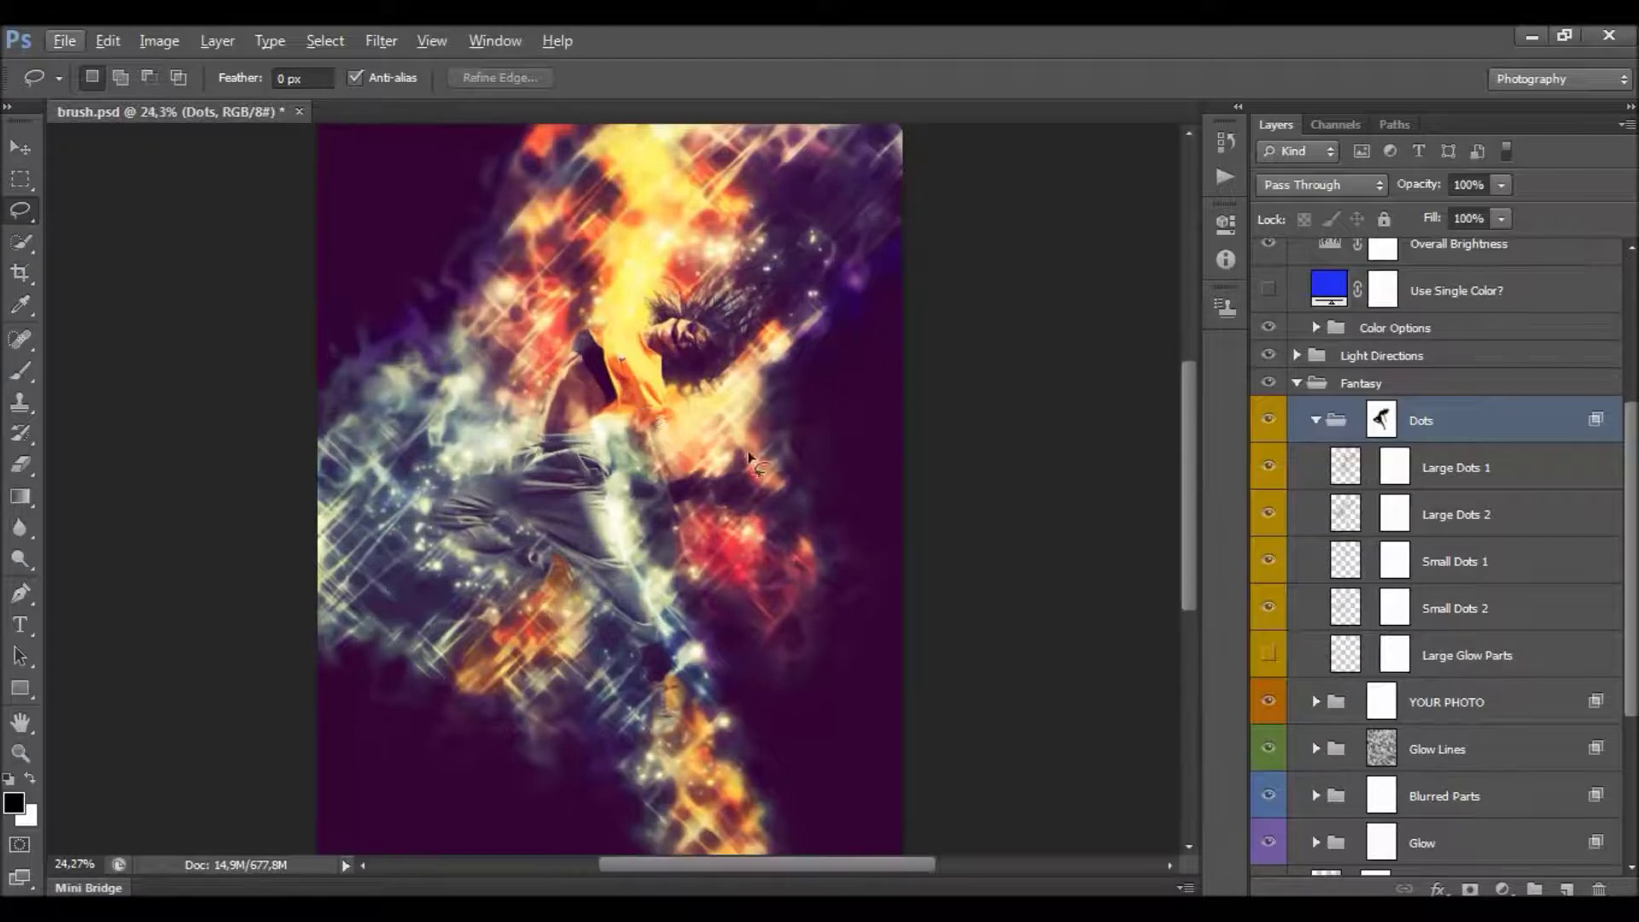
Select the Large Glow Parts layer in the Dots group and make it visible.
{"action": "left_click", "coordinate": [1469, 461]}
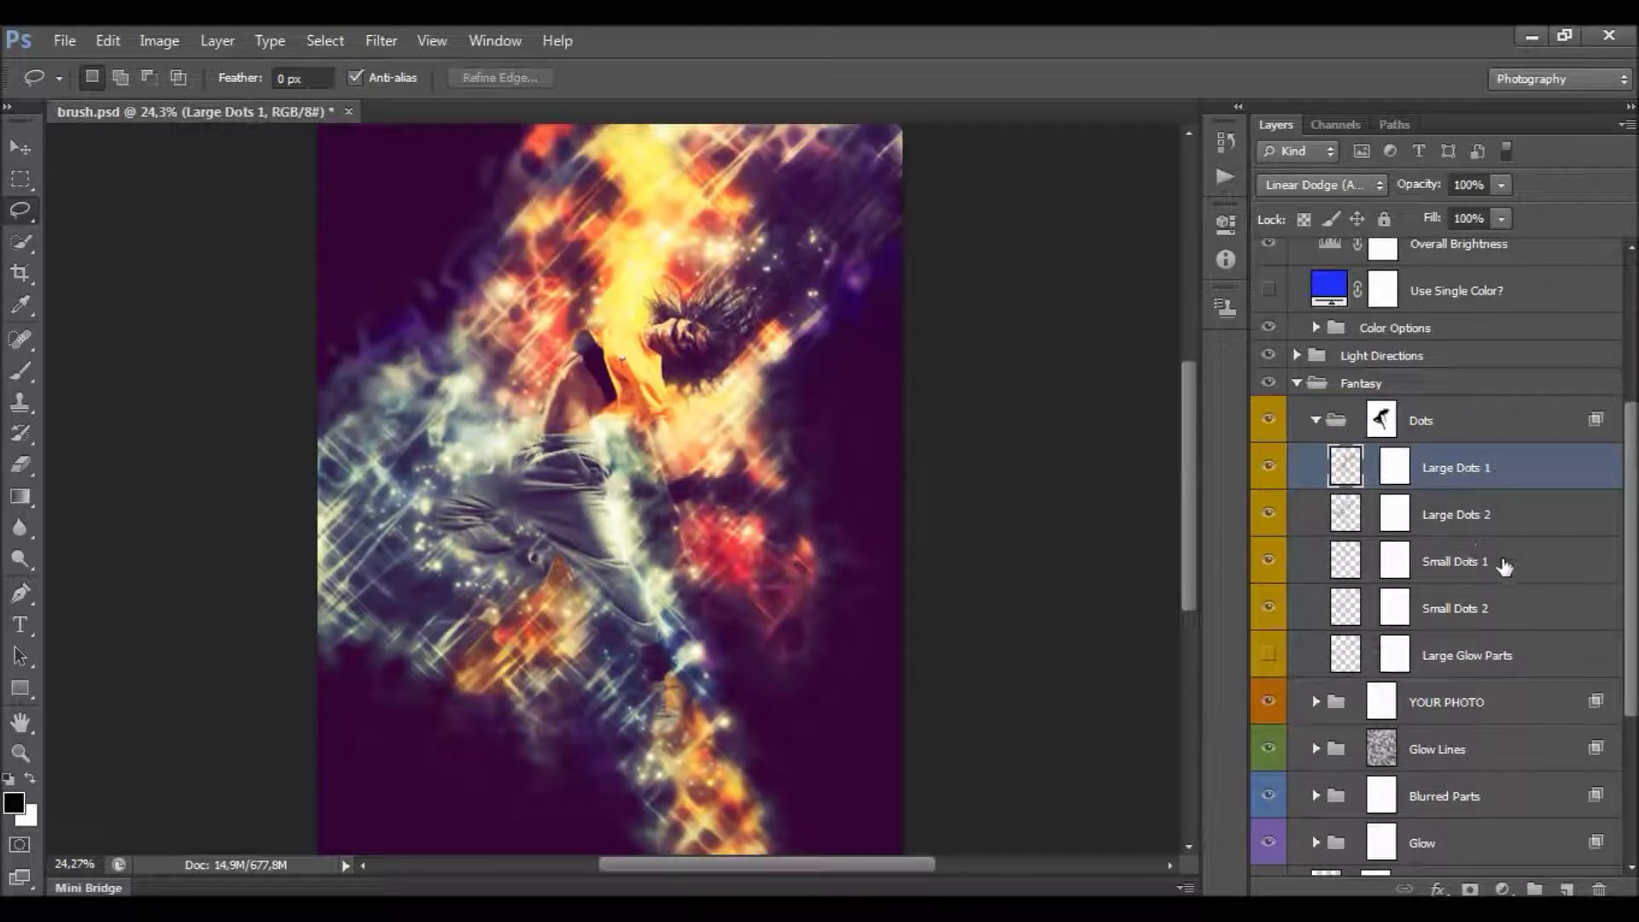
{"action": "left_click", "coordinate": [1477, 660]}
{"action": "left_click", "coordinate": [1270, 655]}
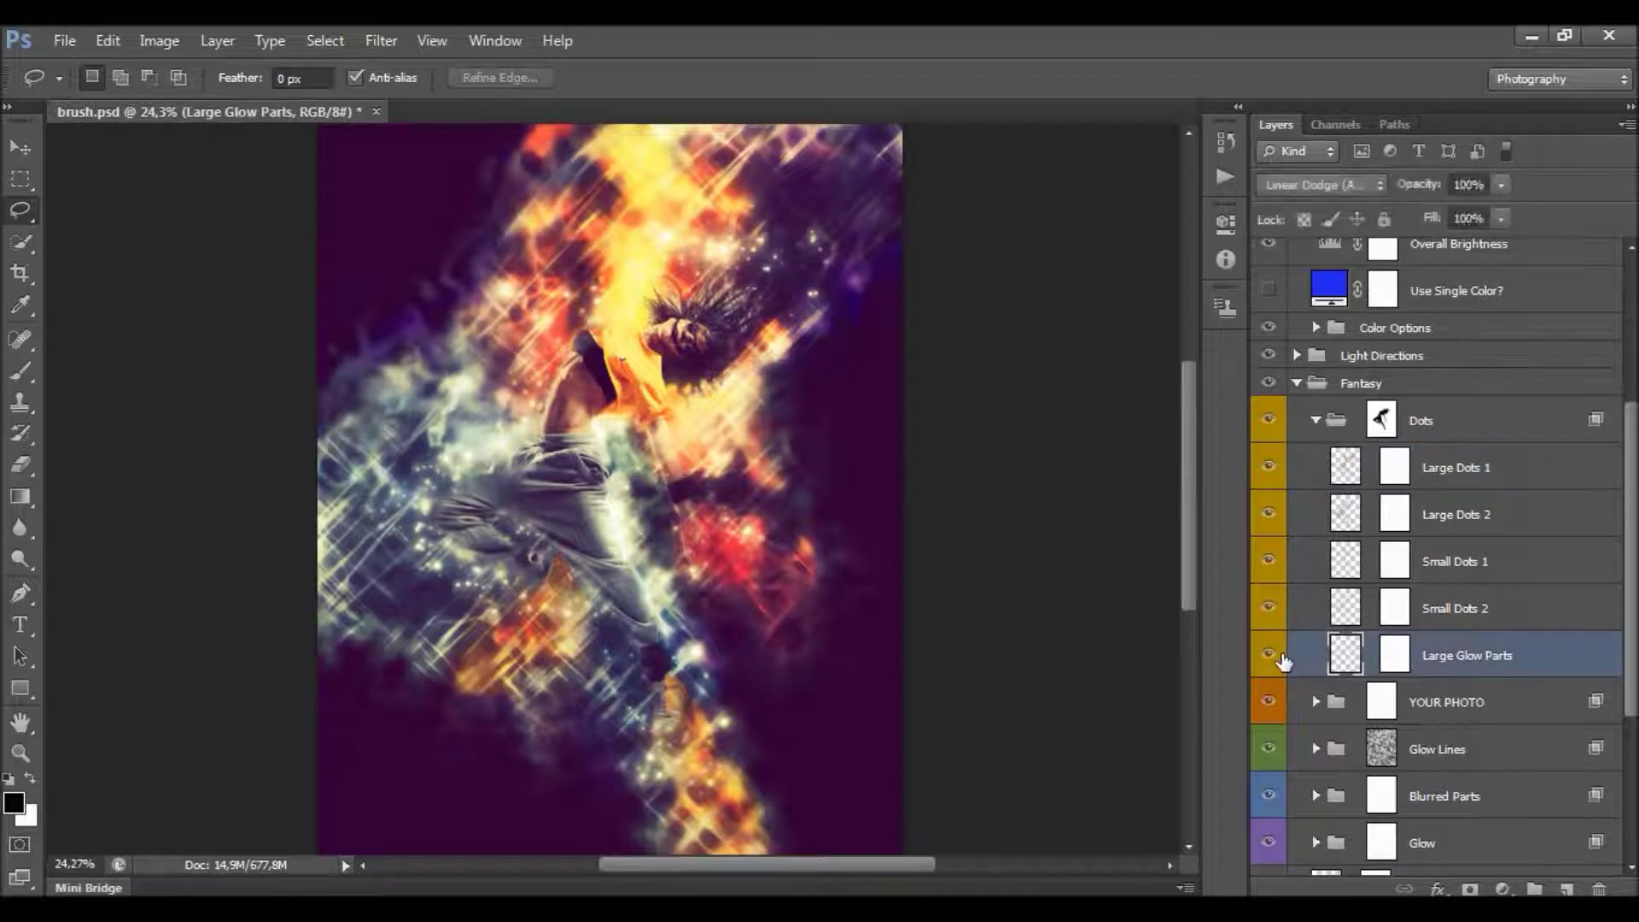
{"action": "left_click", "coordinate": [1273, 657]}
{"action": "left_click", "coordinate": [1273, 657]}
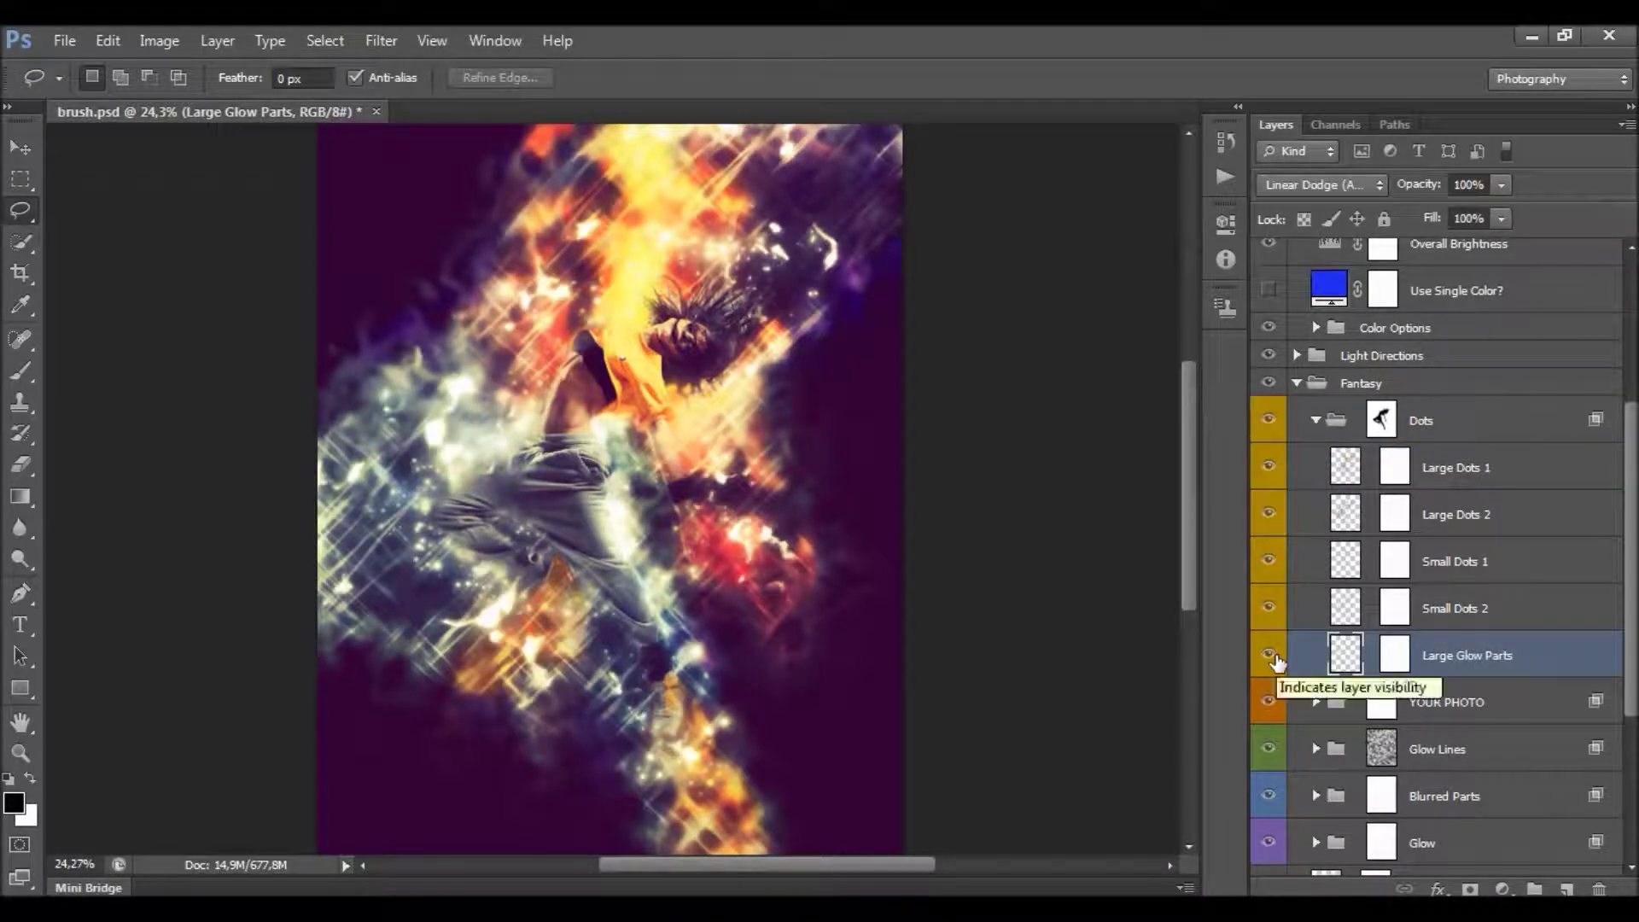
Try a green color overlay (#98d540) on the Large Glow Parts layer, and discard the layer style.
{"action": "double_click", "coordinate": [1576, 663]}
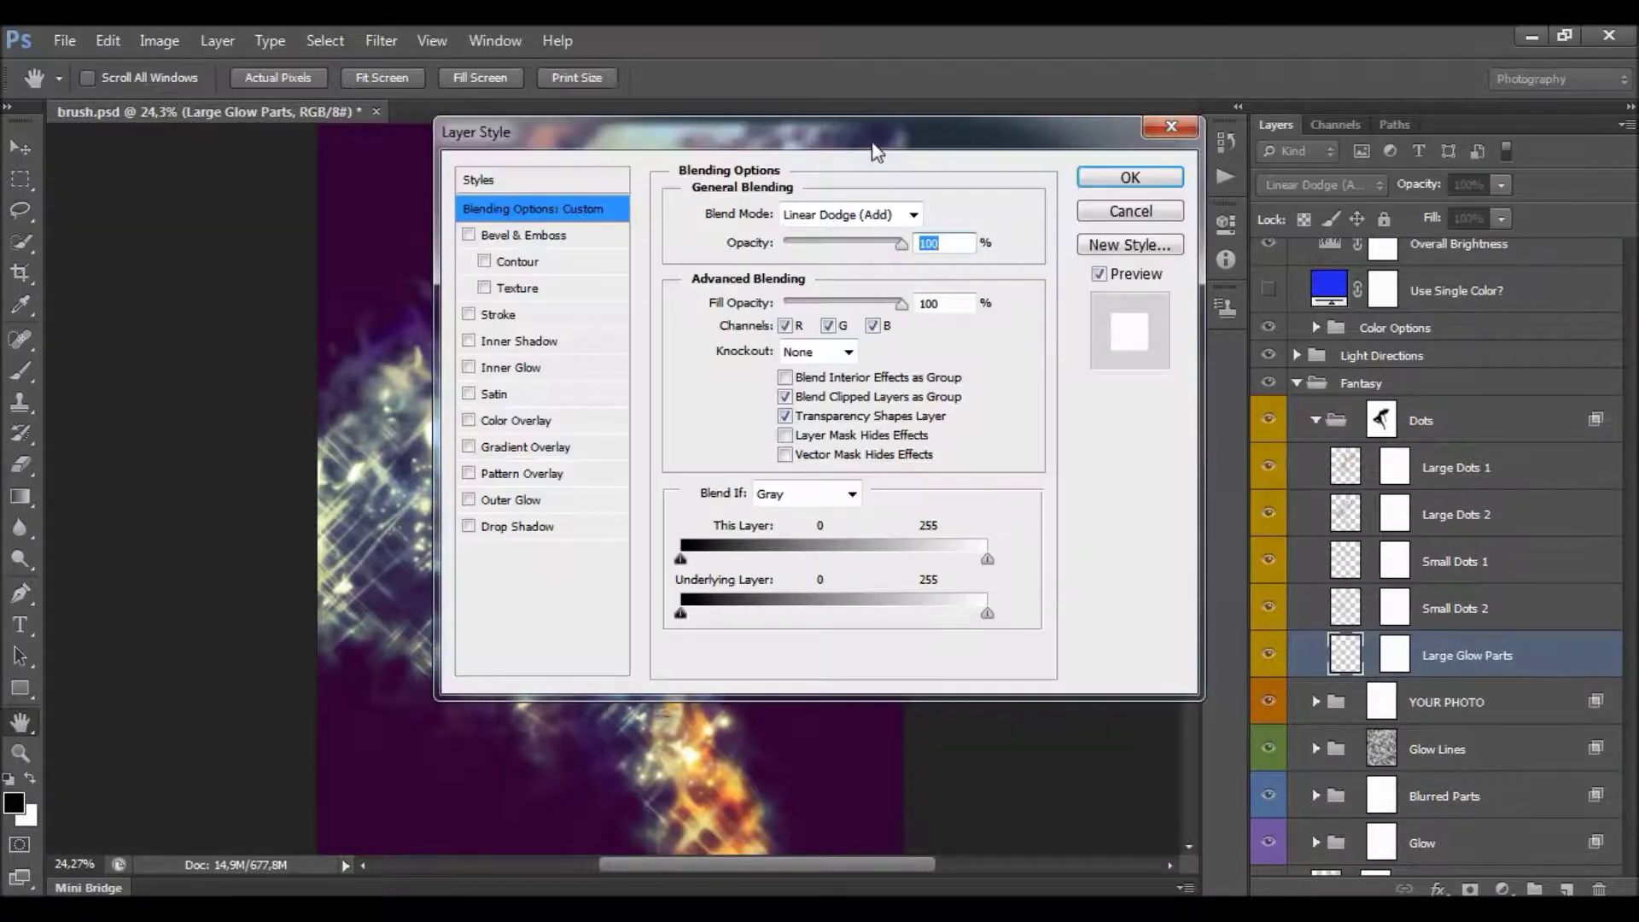
{"action": "left_click_drag", "start_coordinate": [875, 152], "coordinate": [1283, 289]}
{"action": "left_click", "coordinate": [927, 556]}
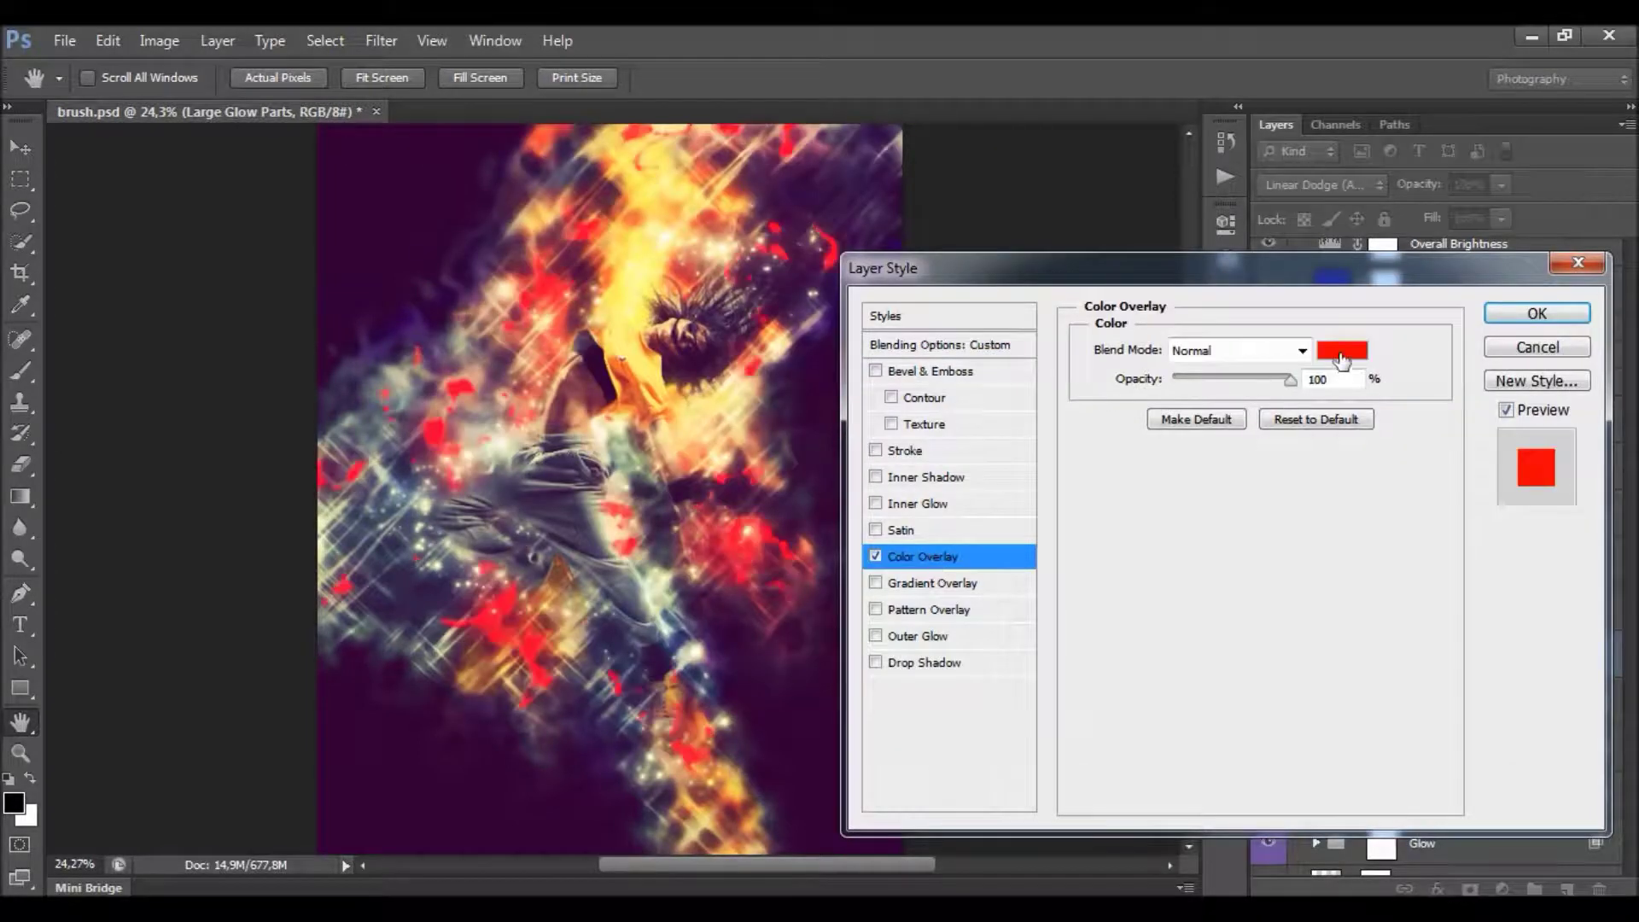
{"action": "left_click", "coordinate": [1343, 360]}
{"action": "left_click_drag", "start_coordinate": [1237, 482], "coordinate": [1186, 460]}
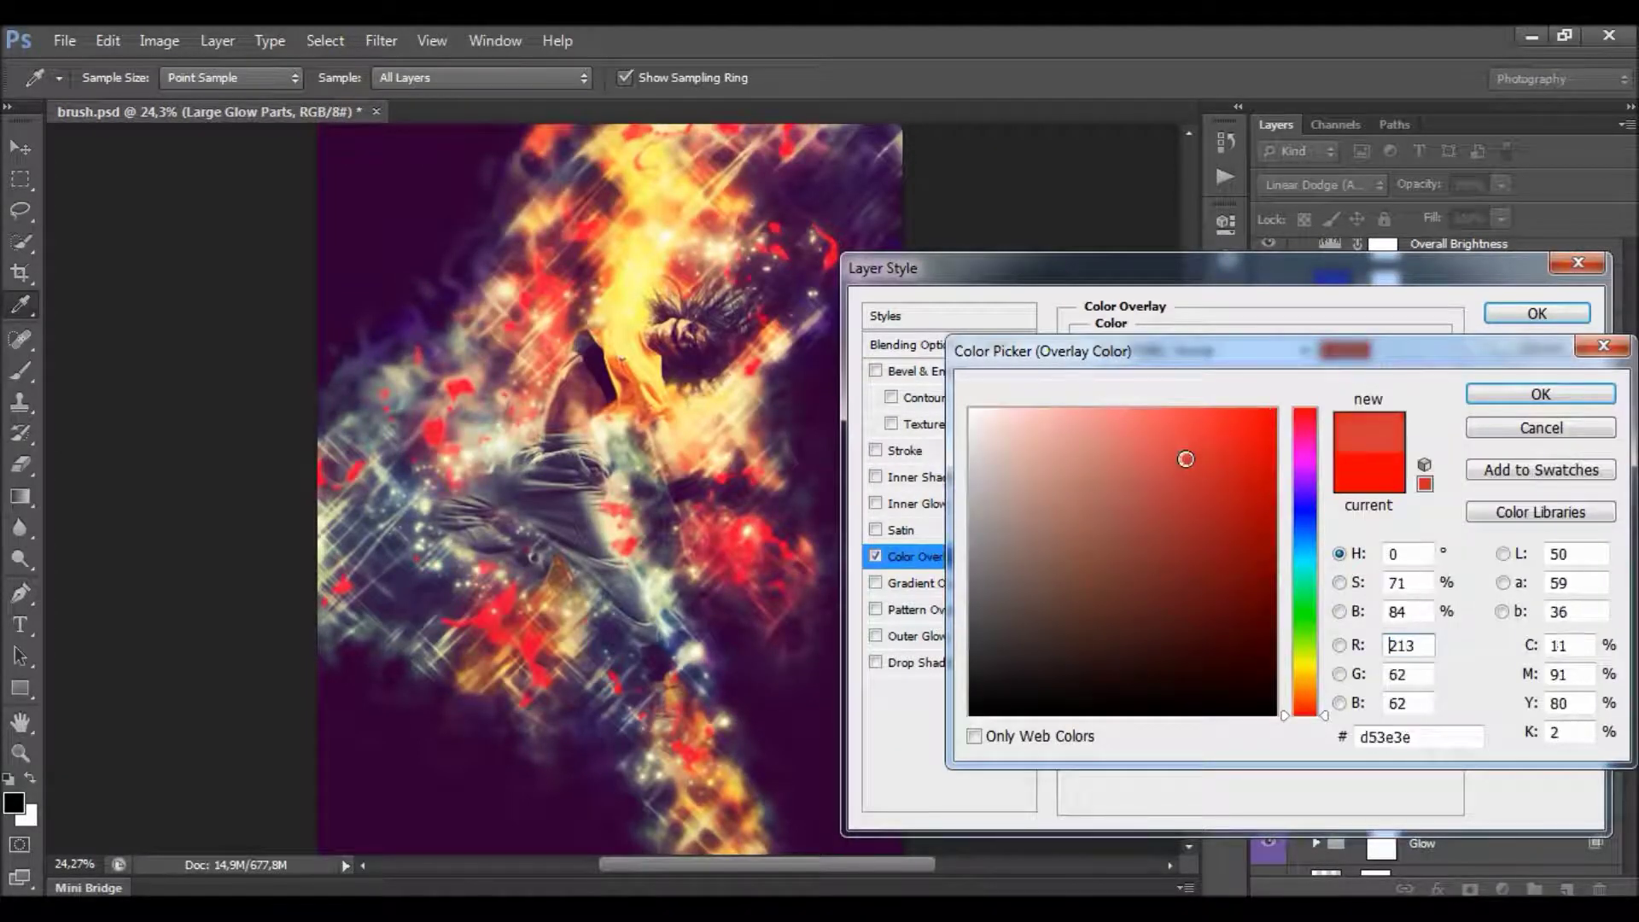
{"action": "left_click", "coordinate": [1304, 668]}
{"action": "mouse_move", "coordinate": [1305, 668]}
{"action": "left_mouse_down"}
{"action": "mouse_move", "coordinate": [1304, 622]}
{"action": "mouse_move", "coordinate": [1303, 647]}
{"action": "left_mouse_up"}
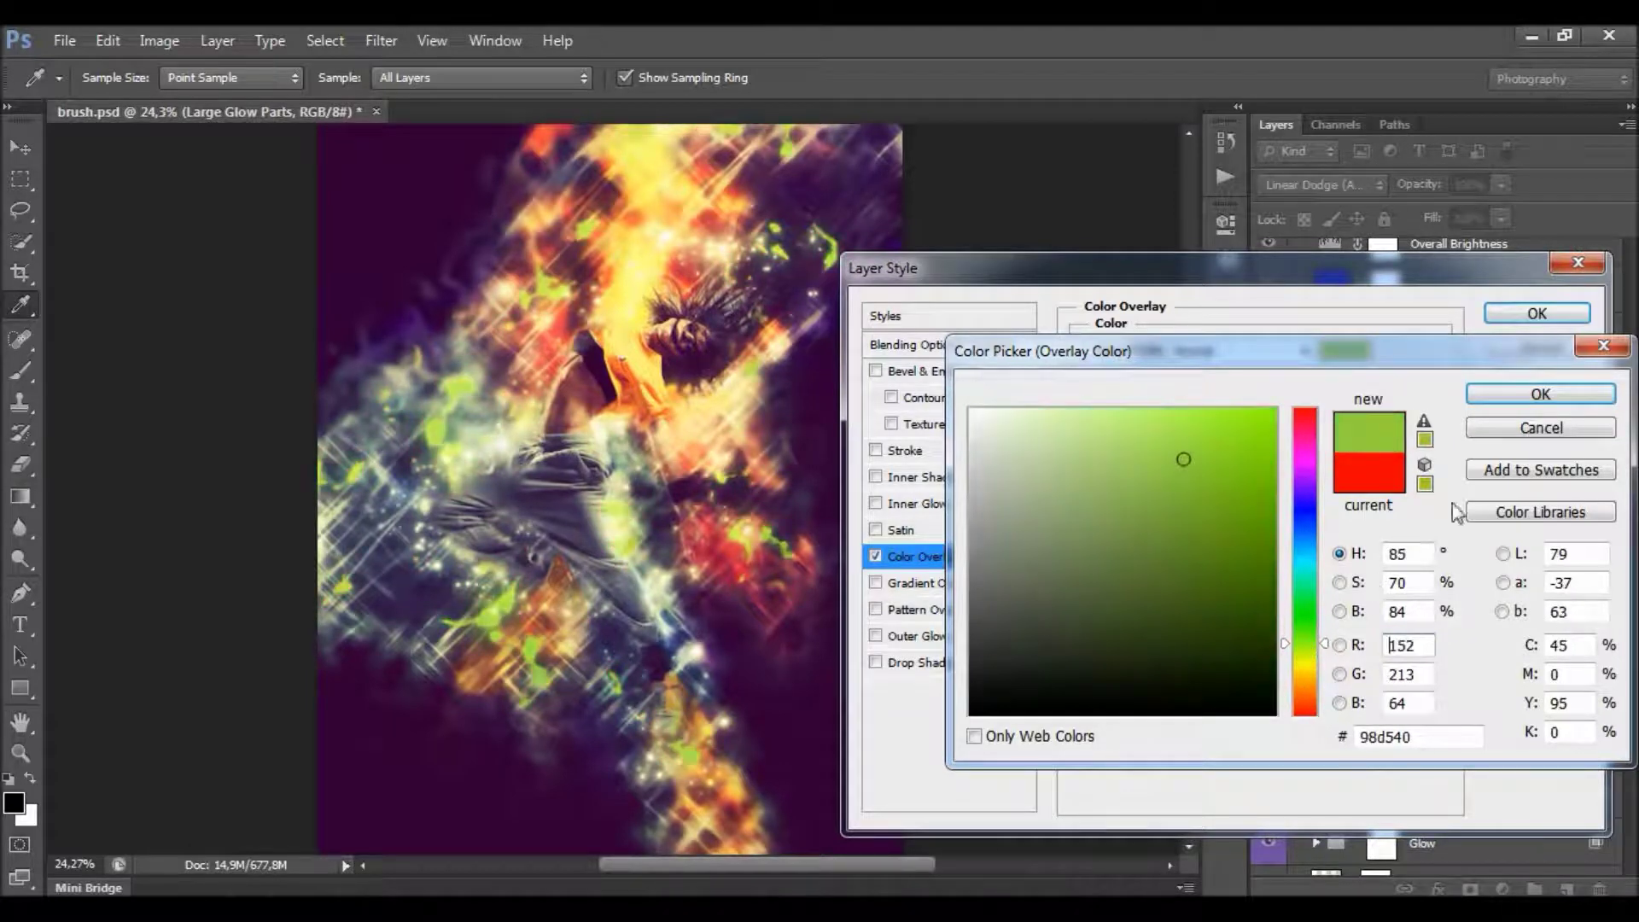
{"action": "left_click", "coordinate": [1533, 394]}
{"action": "left_click", "coordinate": [1538, 348]}
Hide the Large Glow Parts layer, and disable and re-enable the Dots group mask to compare the dots over the dancer.
{"action": "left_click", "coordinate": [1272, 654]}
{"action": "left_click", "coordinate": [1385, 424]}
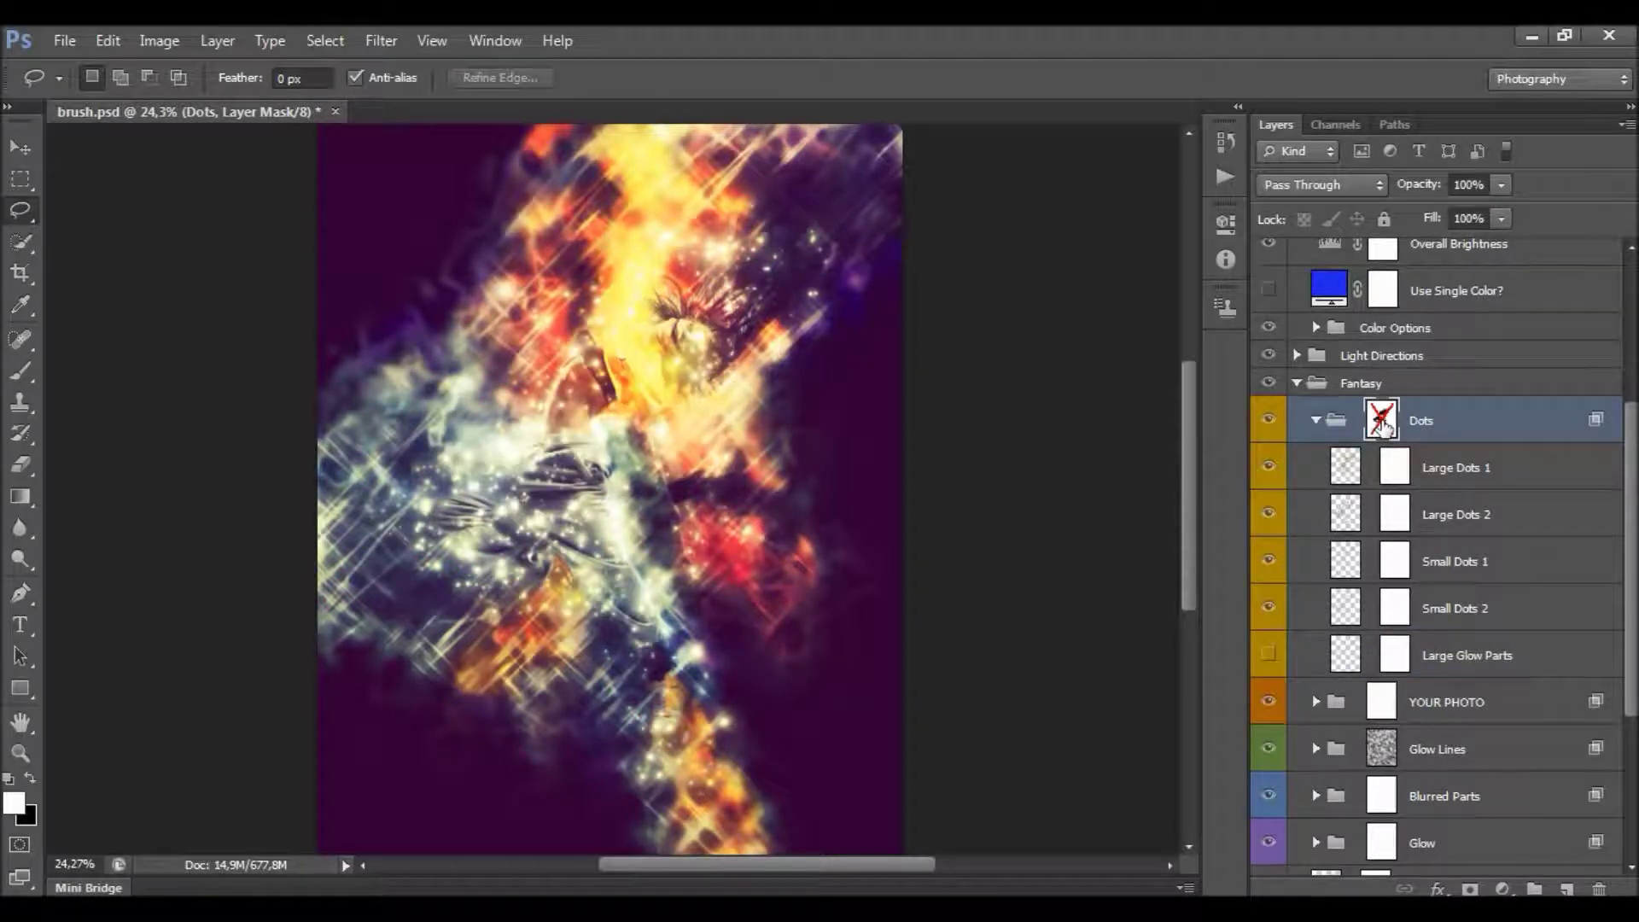
{"action": "left_click", "coordinate": [1384, 424], "text": "shift"}
Zoom in on the dancer and set up a soft round brush with a 160 px size and 0% hardness.
{"action": "left_click", "coordinate": [20, 753]}
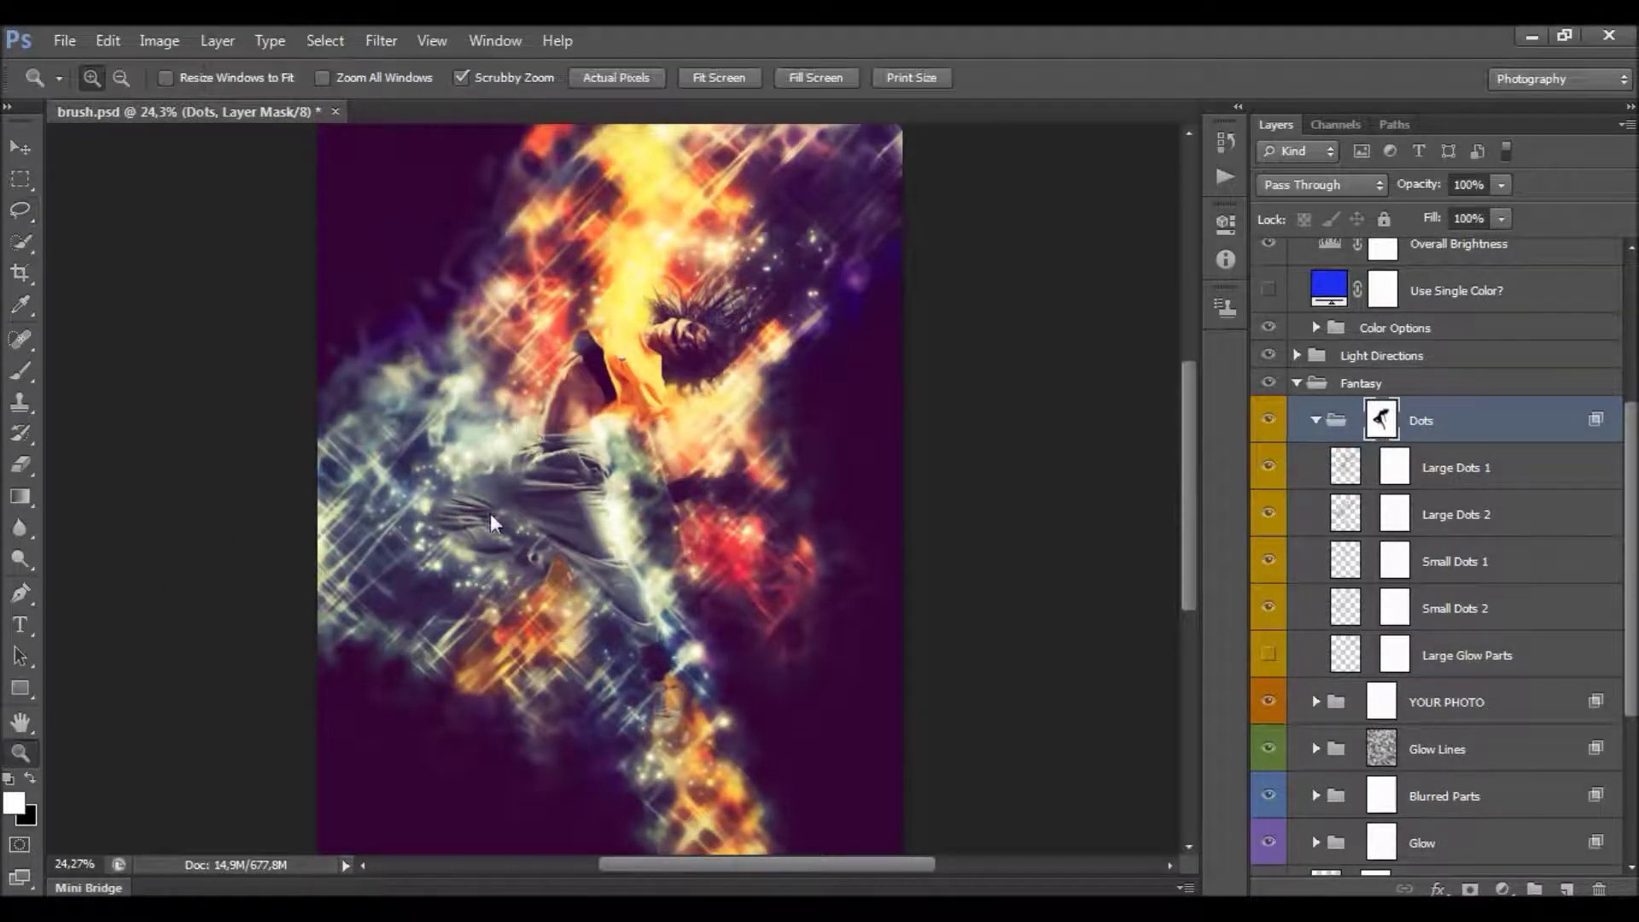
{"action": "left_click", "coordinate": [491, 523]}
{"action": "left_click", "coordinate": [659, 438]}
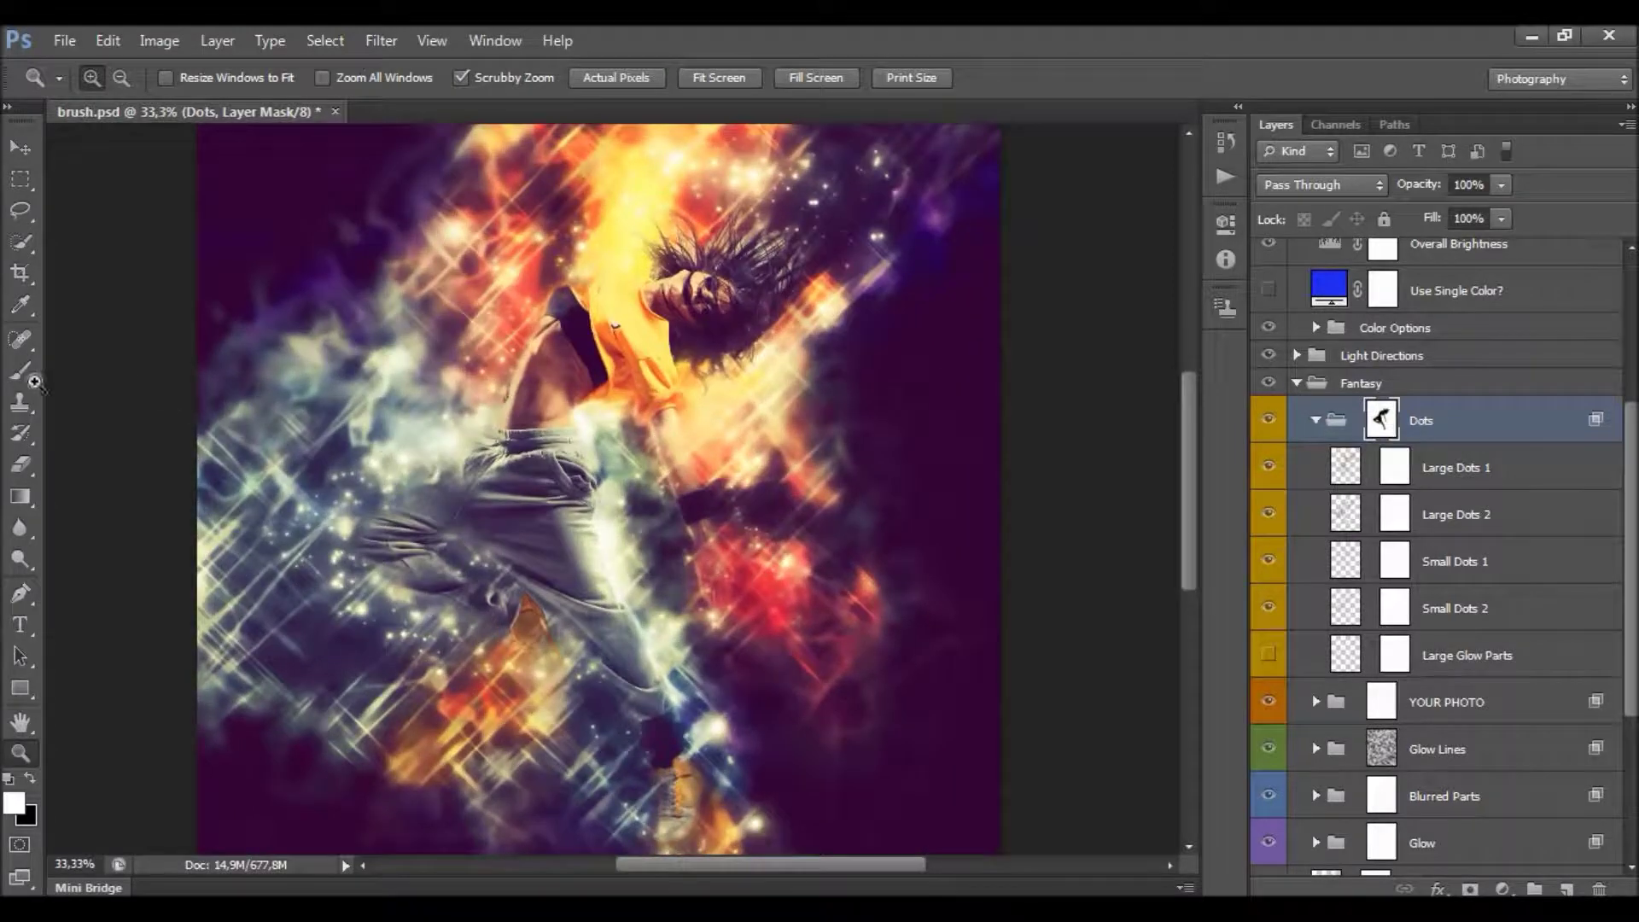
{"action": "left_click", "coordinate": [32, 376]}
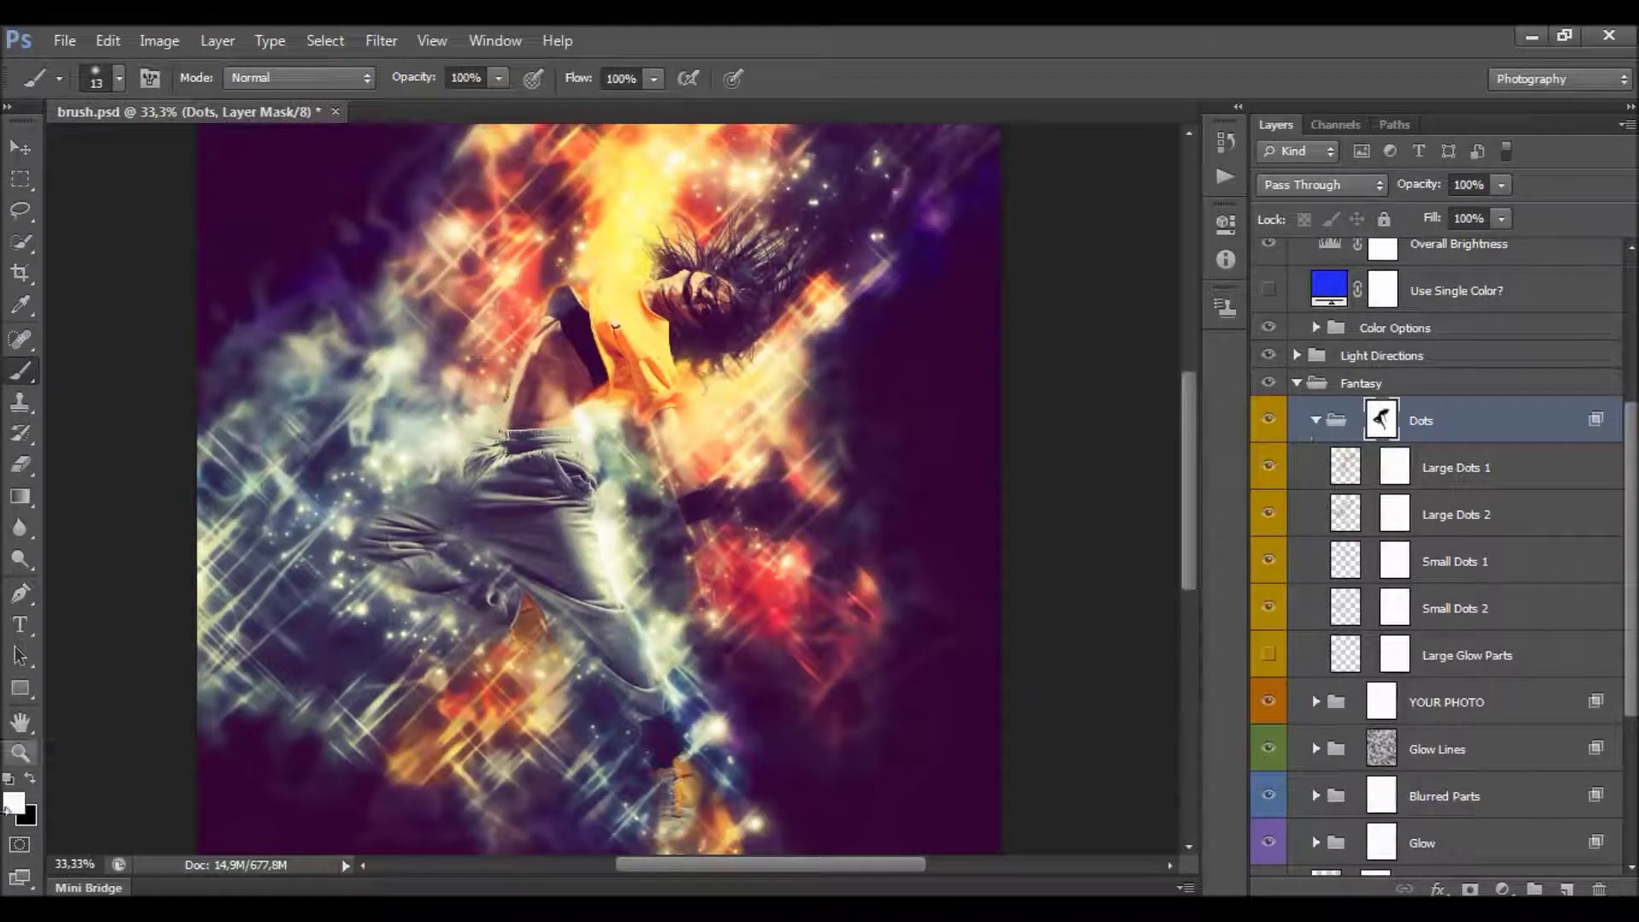
{"action": "right_click", "coordinate": [531, 632]}
{"action": "left_click", "coordinate": [717, 640]}
{"action": "left_click", "coordinate": [646, 757]}
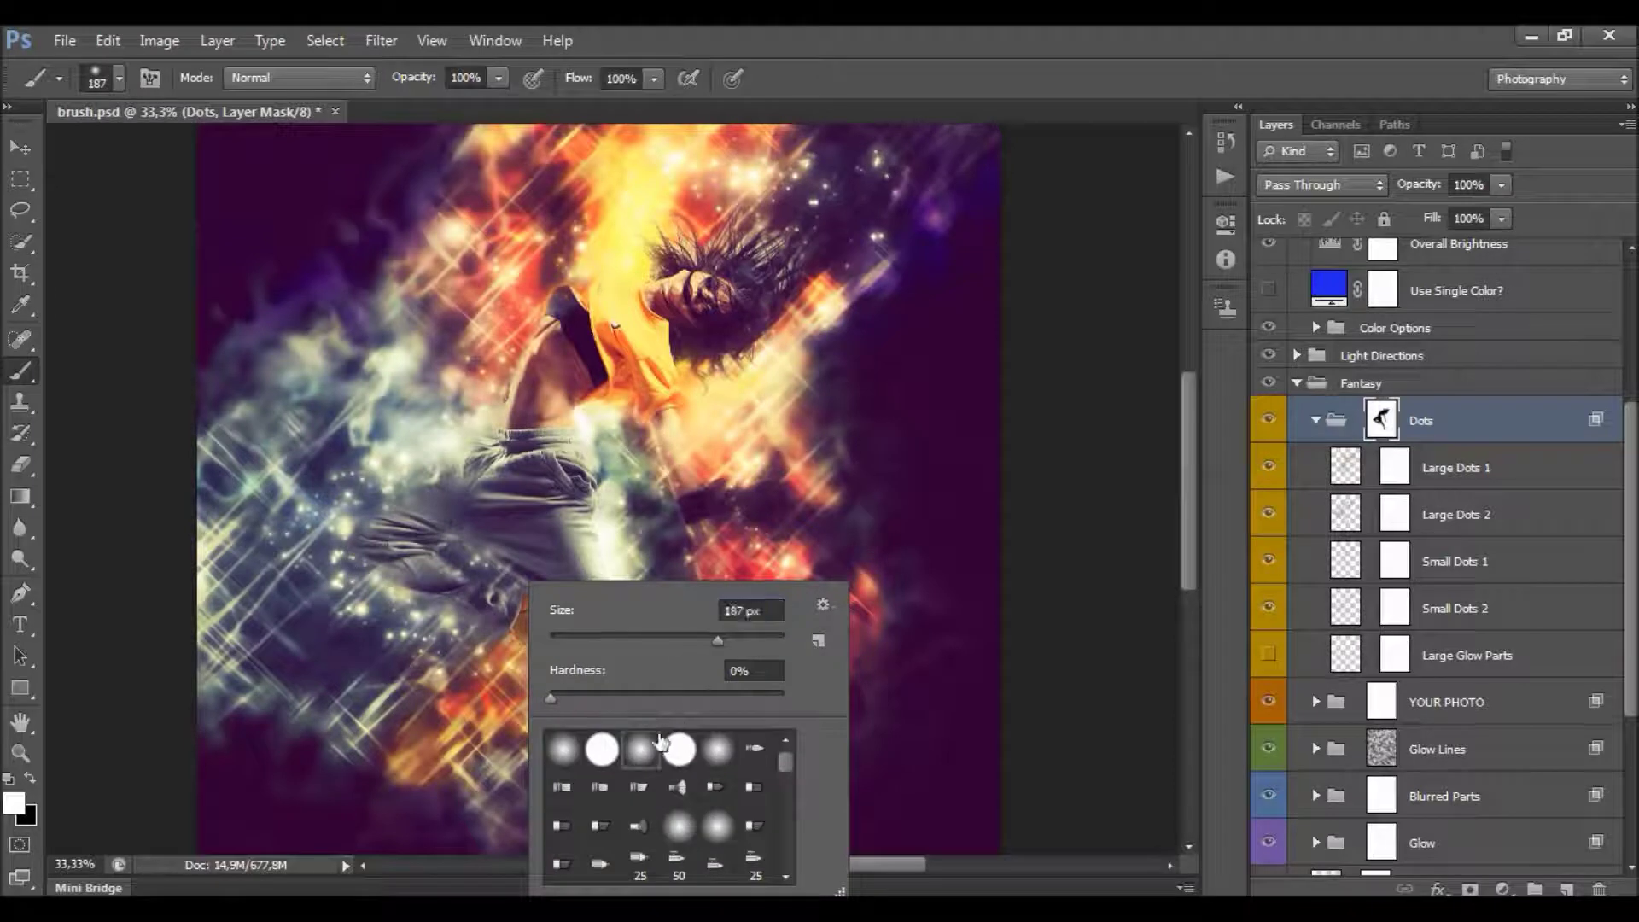
{"action": "left_click", "coordinate": [703, 638]}
{"action": "left_click", "coordinate": [918, 90]}
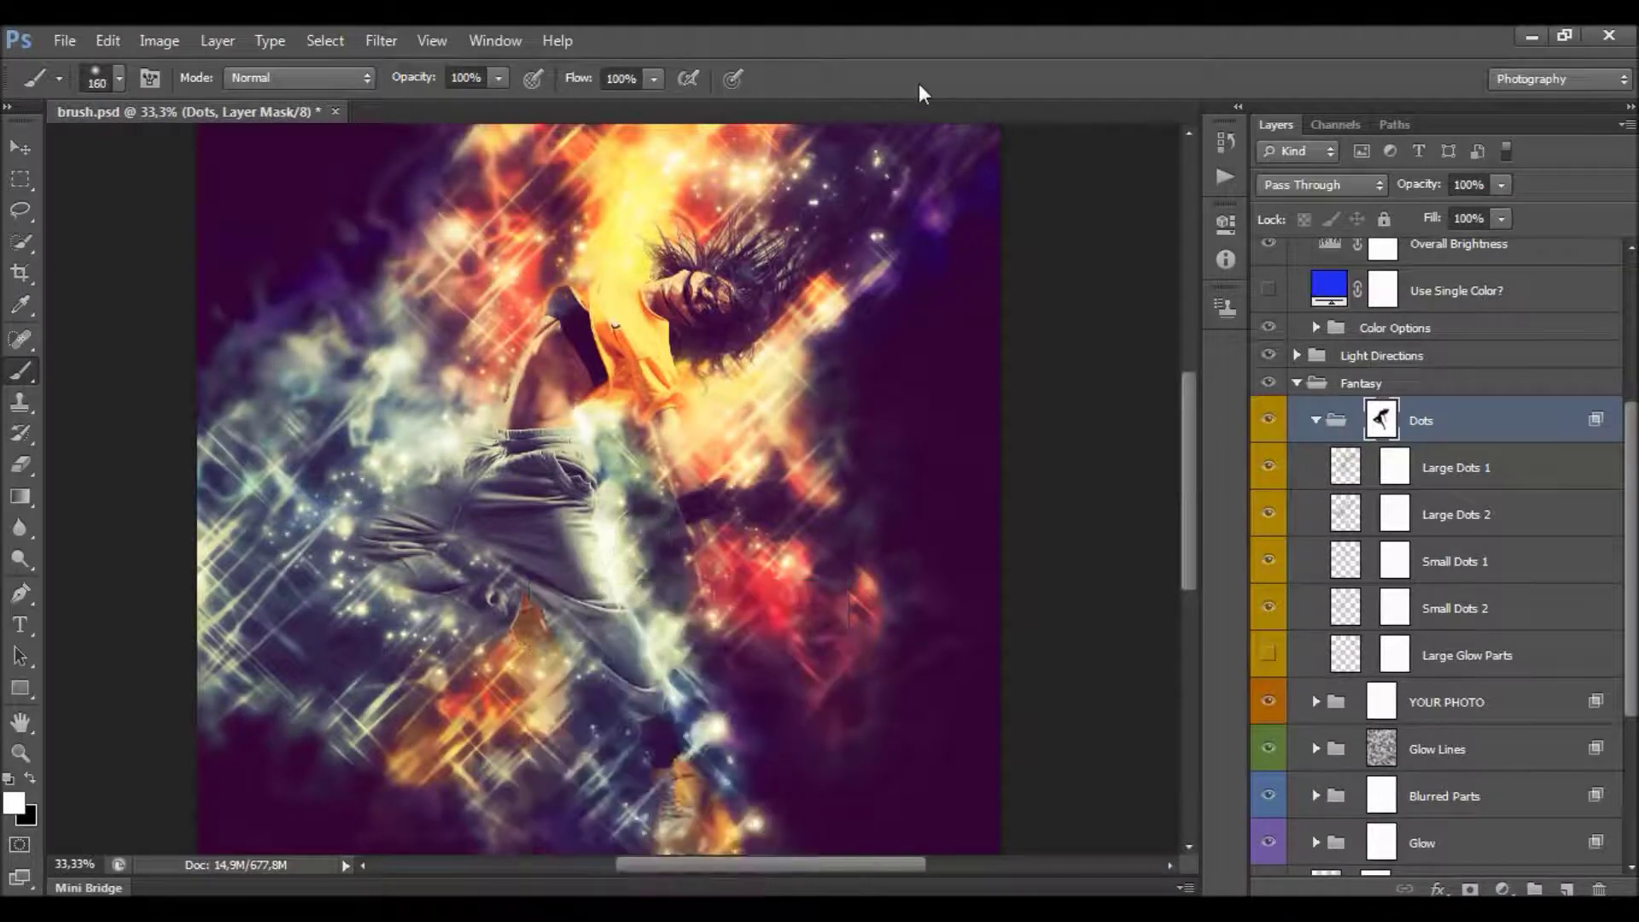
Paint white on the Dots group mask over the dancer's legs, waist and arm to reveal dots there.
{"action": "scroll", "coordinate": [658, 760], "scroll_direction": "down", "scroll_amount": 1}
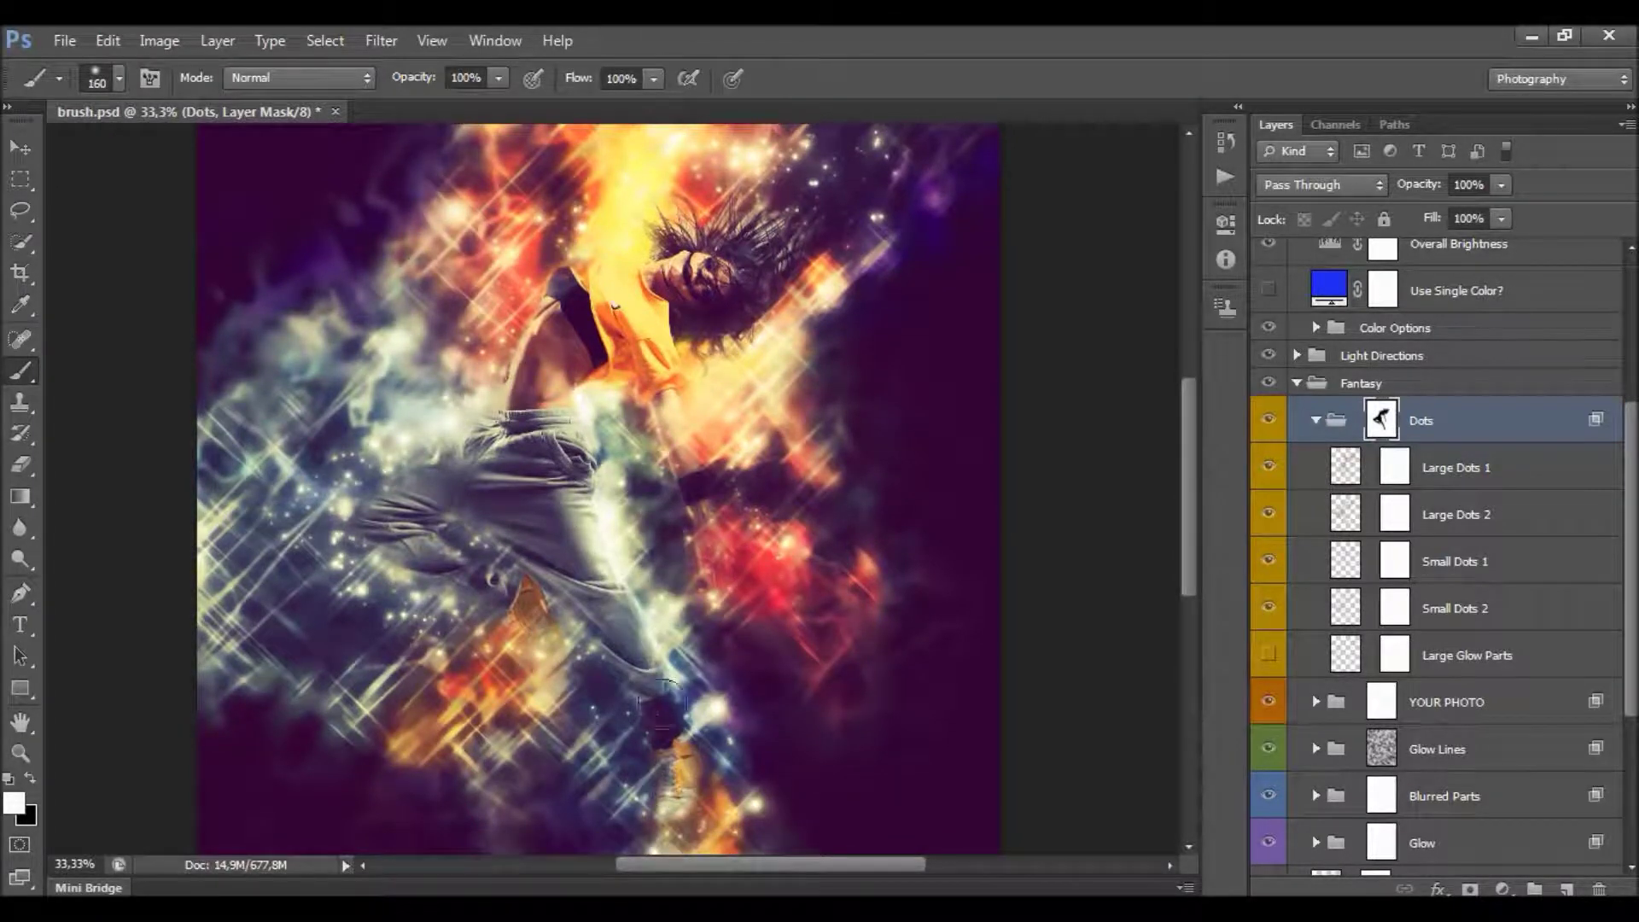
{"action": "left_click_drag", "start_coordinate": [575, 599], "coordinate": [612, 655]}
{"action": "mouse_move", "coordinate": [418, 568]}
{"action": "left_mouse_down"}
{"action": "mouse_move", "coordinate": [343, 503]}
{"action": "mouse_move", "coordinate": [424, 540]}
{"action": "mouse_move", "coordinate": [408, 549]}
{"action": "mouse_move", "coordinate": [433, 413]}
{"action": "left_mouse_up"}
{"action": "mouse_move", "coordinate": [576, 393]}
{"action": "left_mouse_down"}
{"action": "mouse_move", "coordinate": [531, 338]}
{"action": "mouse_move", "coordinate": [565, 168]}
{"action": "left_mouse_up"}
{"action": "left_click_drag", "start_coordinate": [677, 389], "coordinate": [711, 631]}
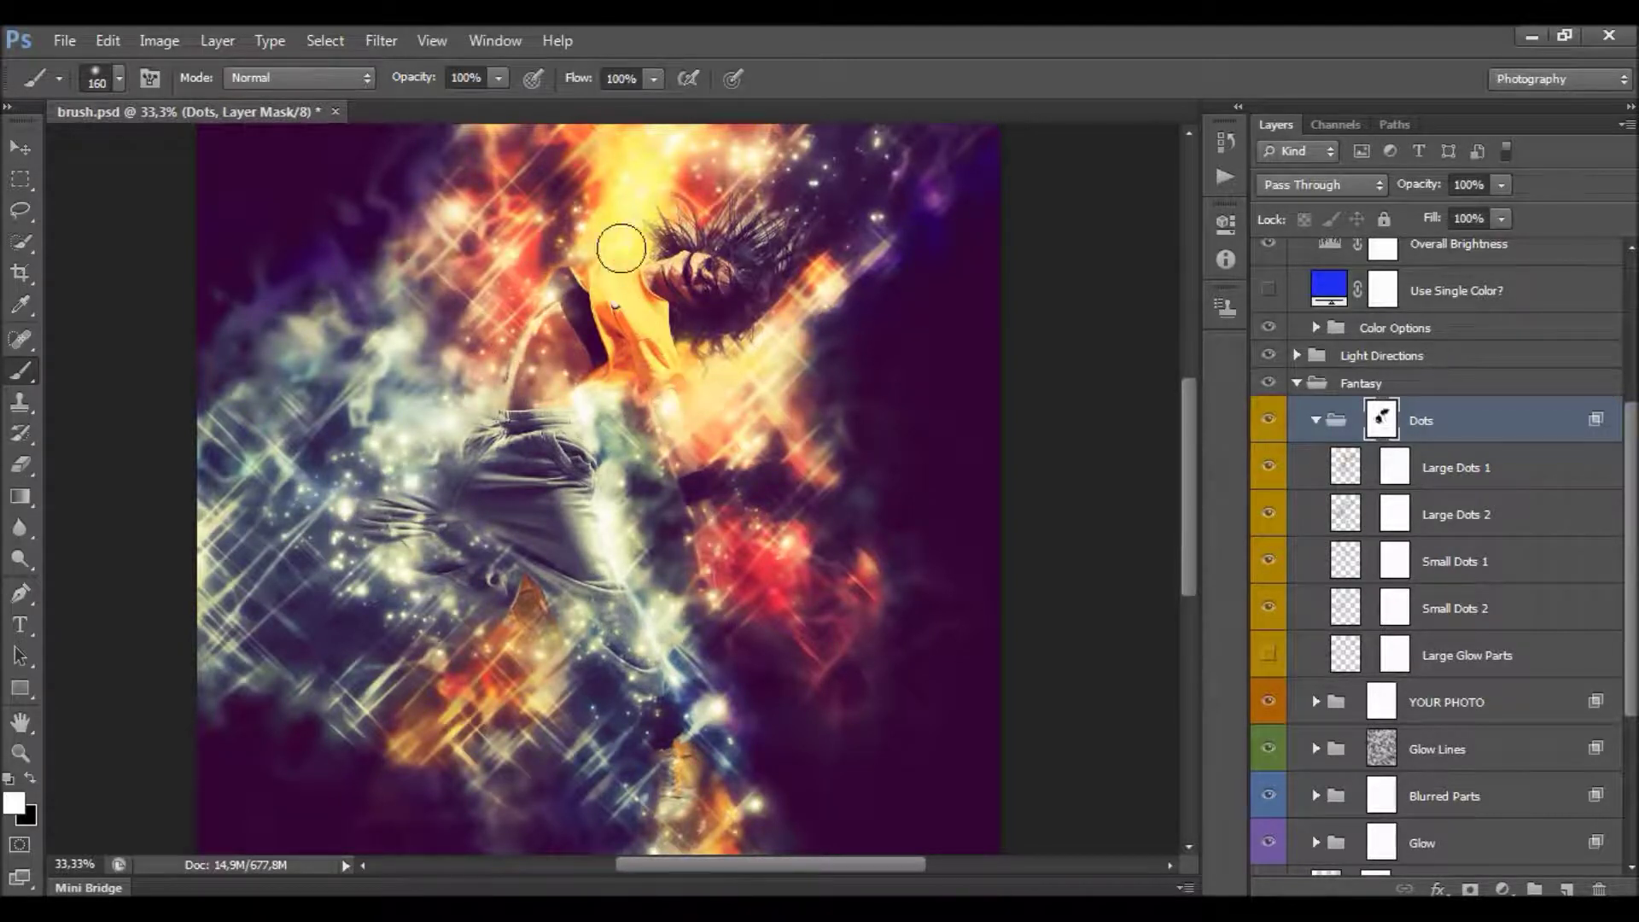
{"action": "mouse_move", "coordinate": [569, 608]}
{"action": "left_mouse_down"}
{"action": "mouse_move", "coordinate": [524, 559]}
{"action": "mouse_move", "coordinate": [439, 507]}
{"action": "left_mouse_up"}
{"action": "left_click", "coordinate": [511, 613]}
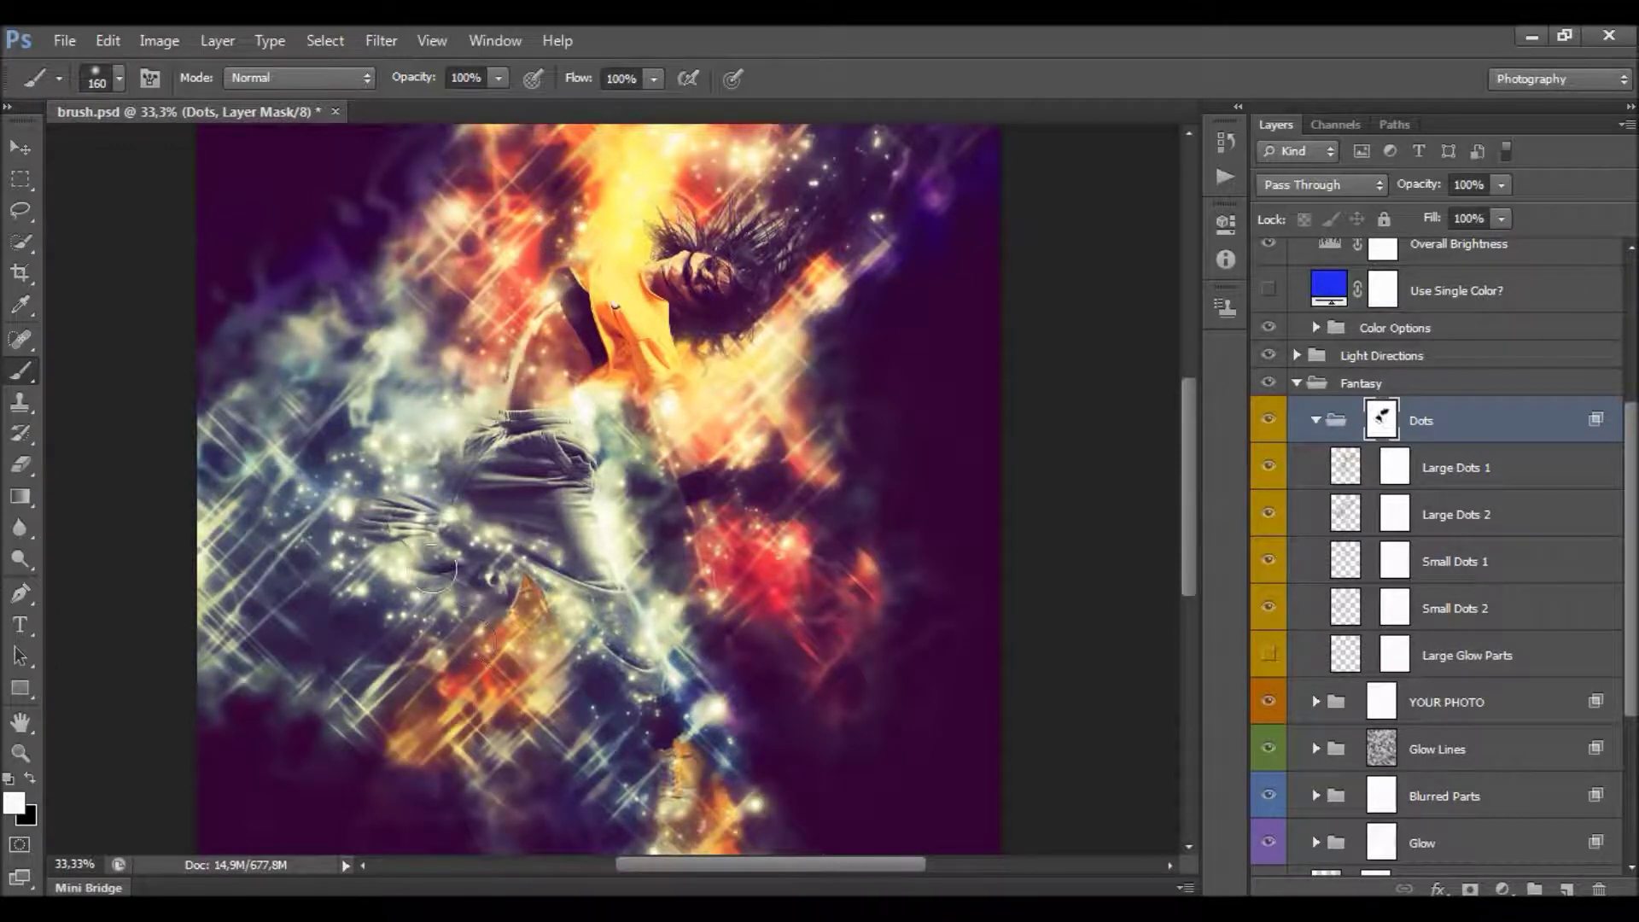
Compare Small Dots 1 on and off, try painting black on its mask around the dancer's legs, and undo the painting.
{"action": "left_click", "coordinate": [31, 779]}
{"action": "left_click", "coordinate": [1397, 512]}
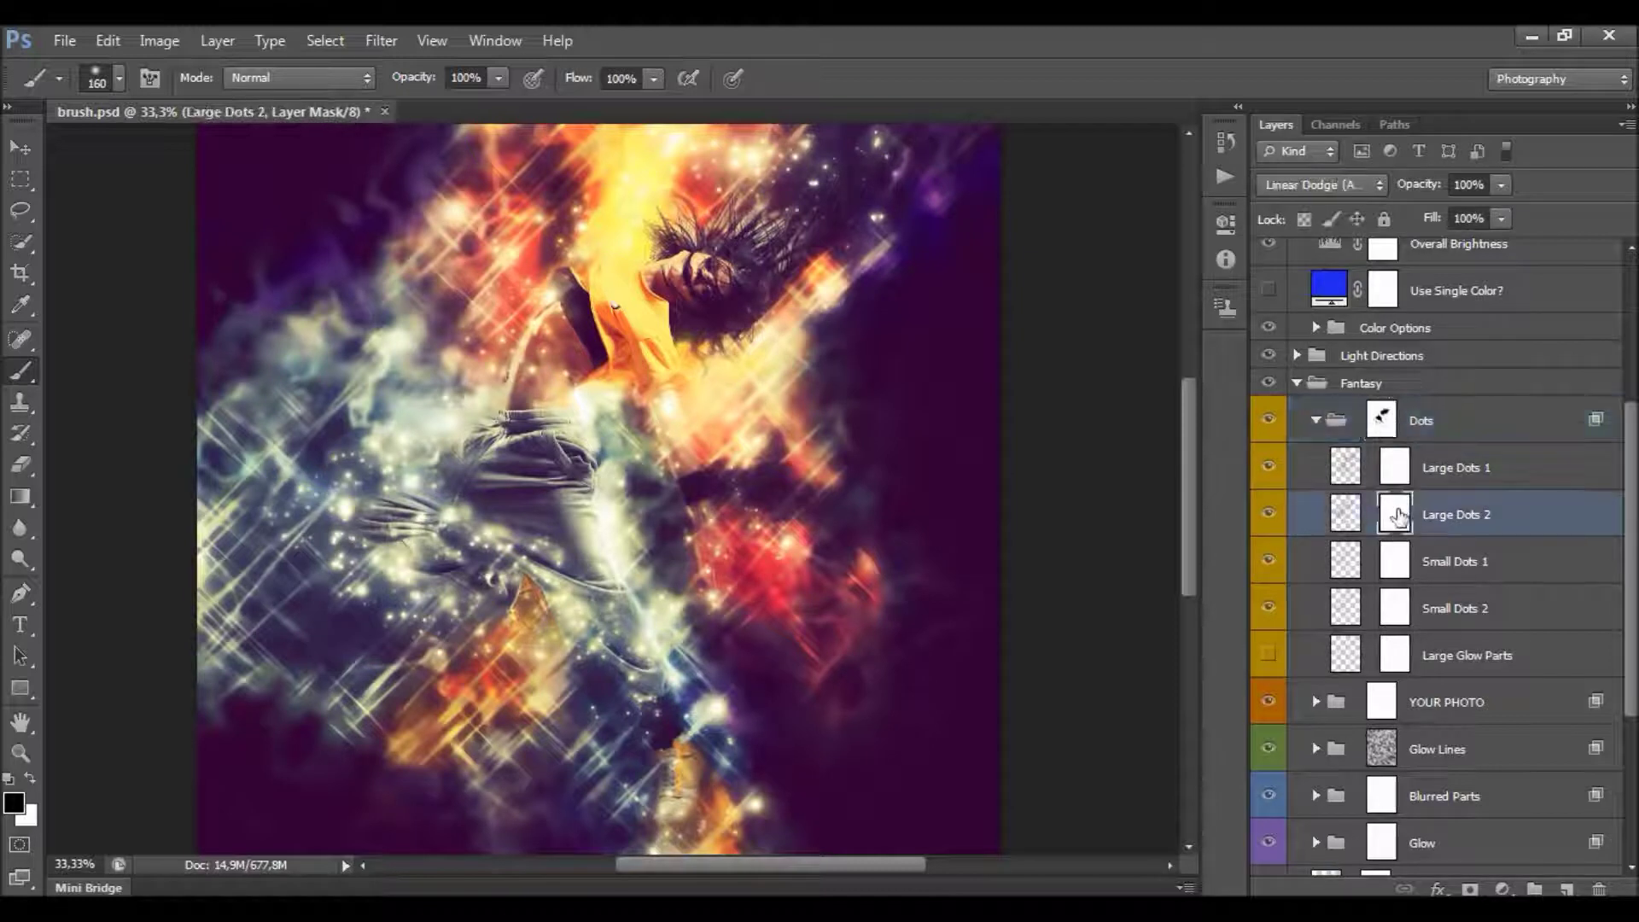
{"action": "left_click", "coordinate": [1397, 561]}
{"action": "left_click", "coordinate": [1279, 564]}
{"action": "left_click", "coordinate": [1277, 563]}
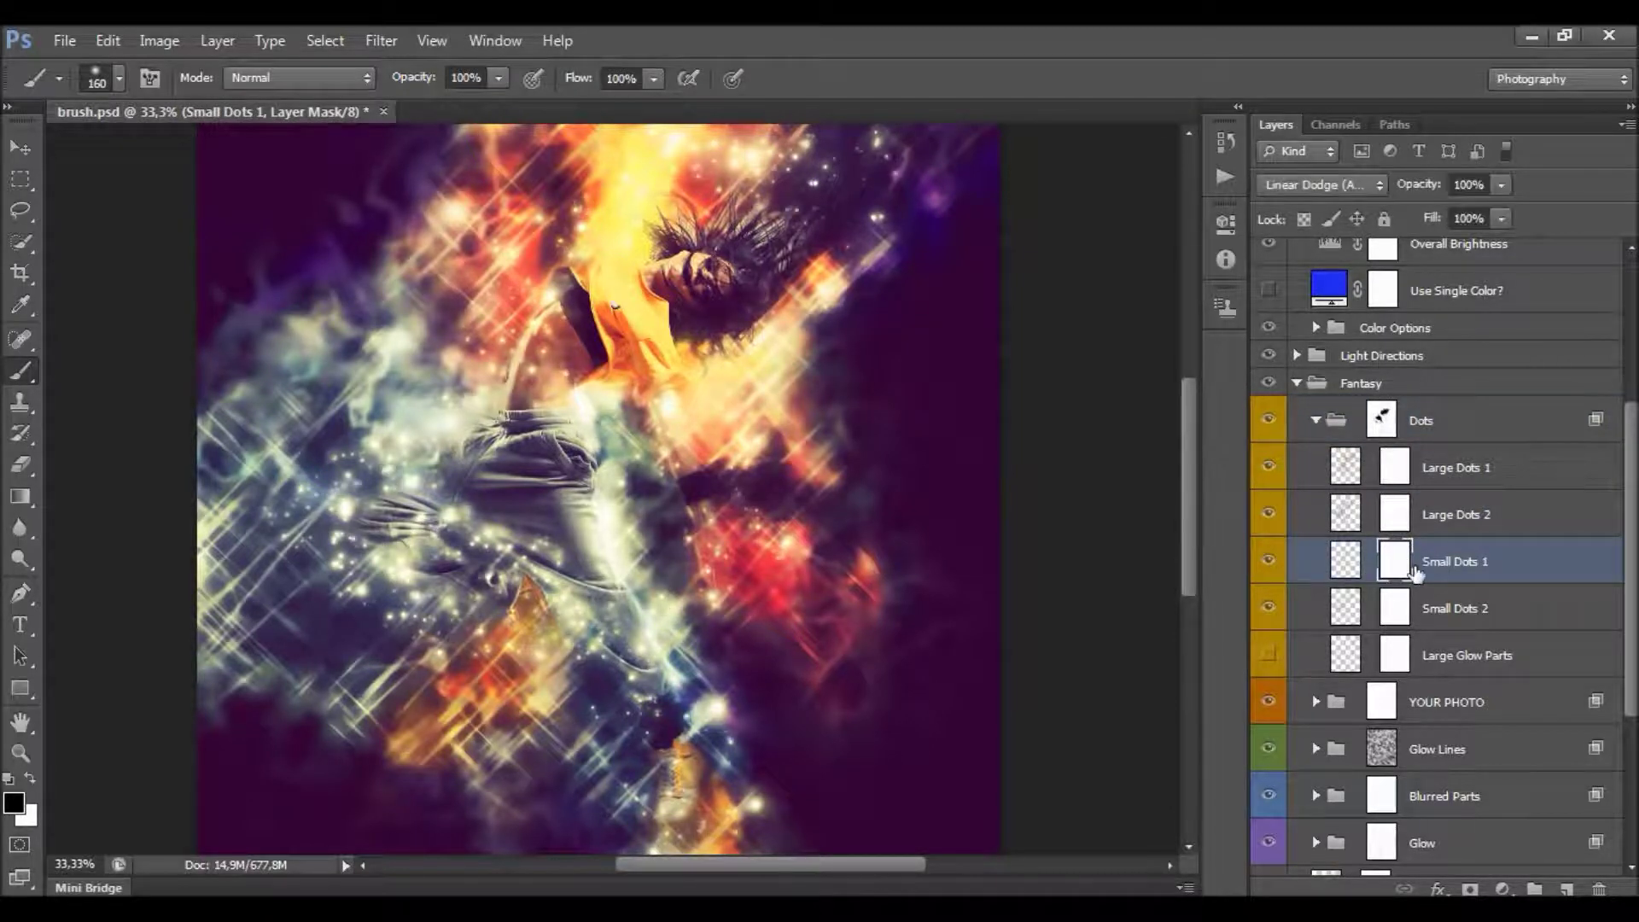
{"action": "mouse_move", "coordinate": [476, 573]}
{"action": "left_mouse_down"}
{"action": "mouse_move", "coordinate": [461, 632]}
{"action": "mouse_move", "coordinate": [463, 557]}
{"action": "mouse_move", "coordinate": [400, 547]}
{"action": "mouse_move", "coordinate": [346, 446]}
{"action": "left_mouse_up"}
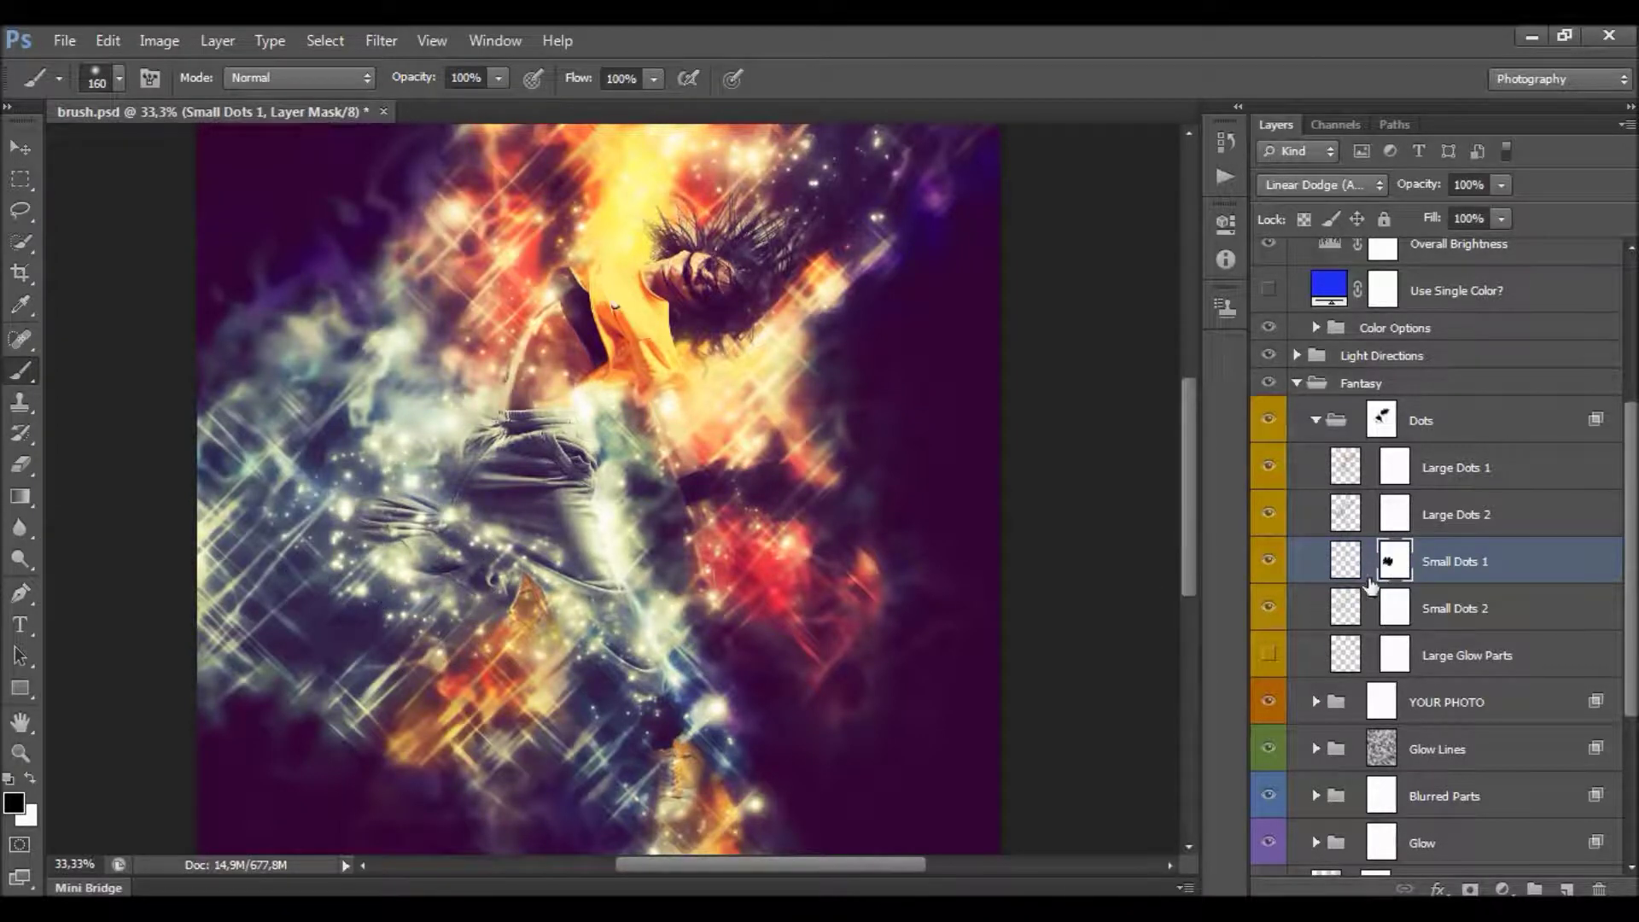
{"action": "key", "text": "ctrl+z"}
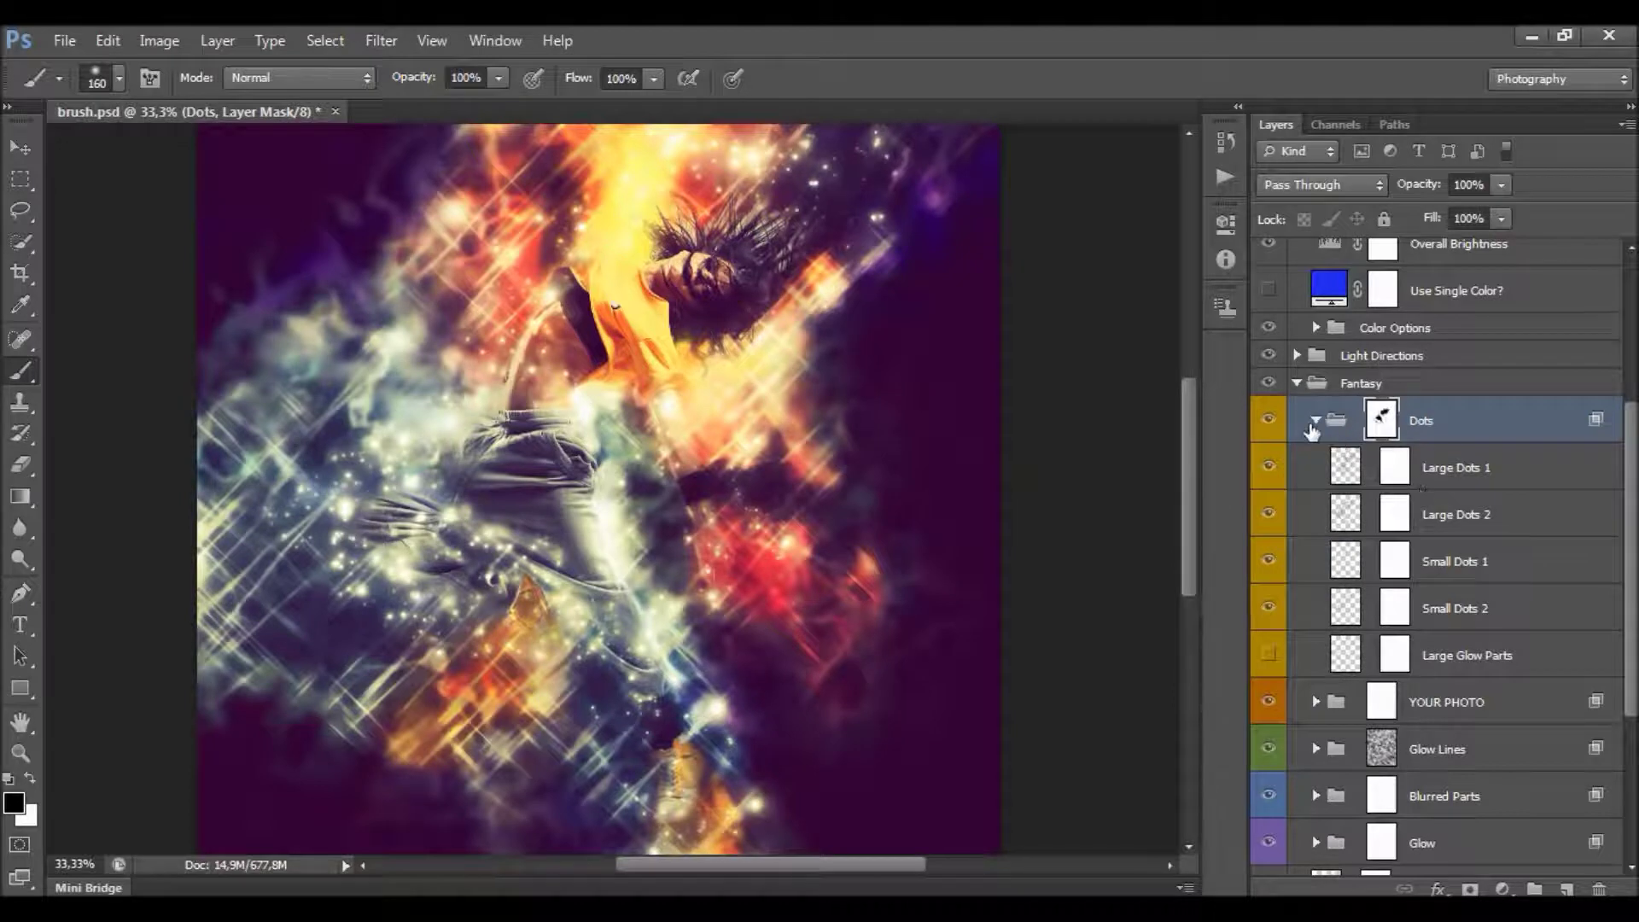
Try moving the Large Dots 1 layer down and to the left over the dancer, and undo the move.
{"action": "left_click", "coordinate": [1440, 478]}
{"action": "key", "text": "v"}
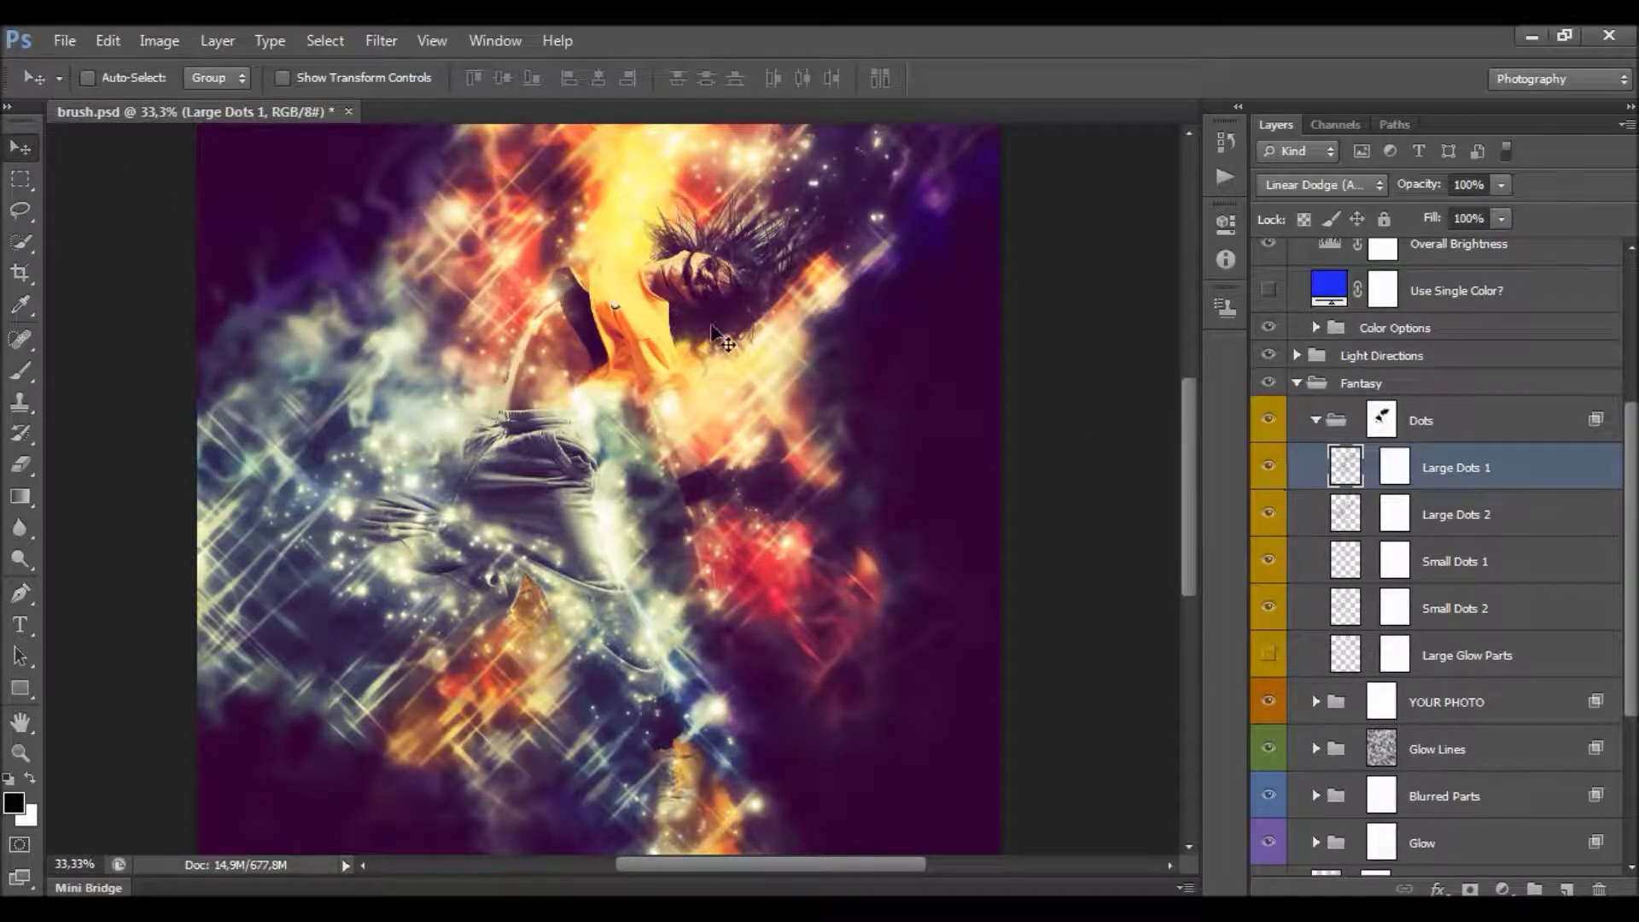
{"action": "left_click_drag", "start_coordinate": [698, 321], "coordinate": [612, 368]}
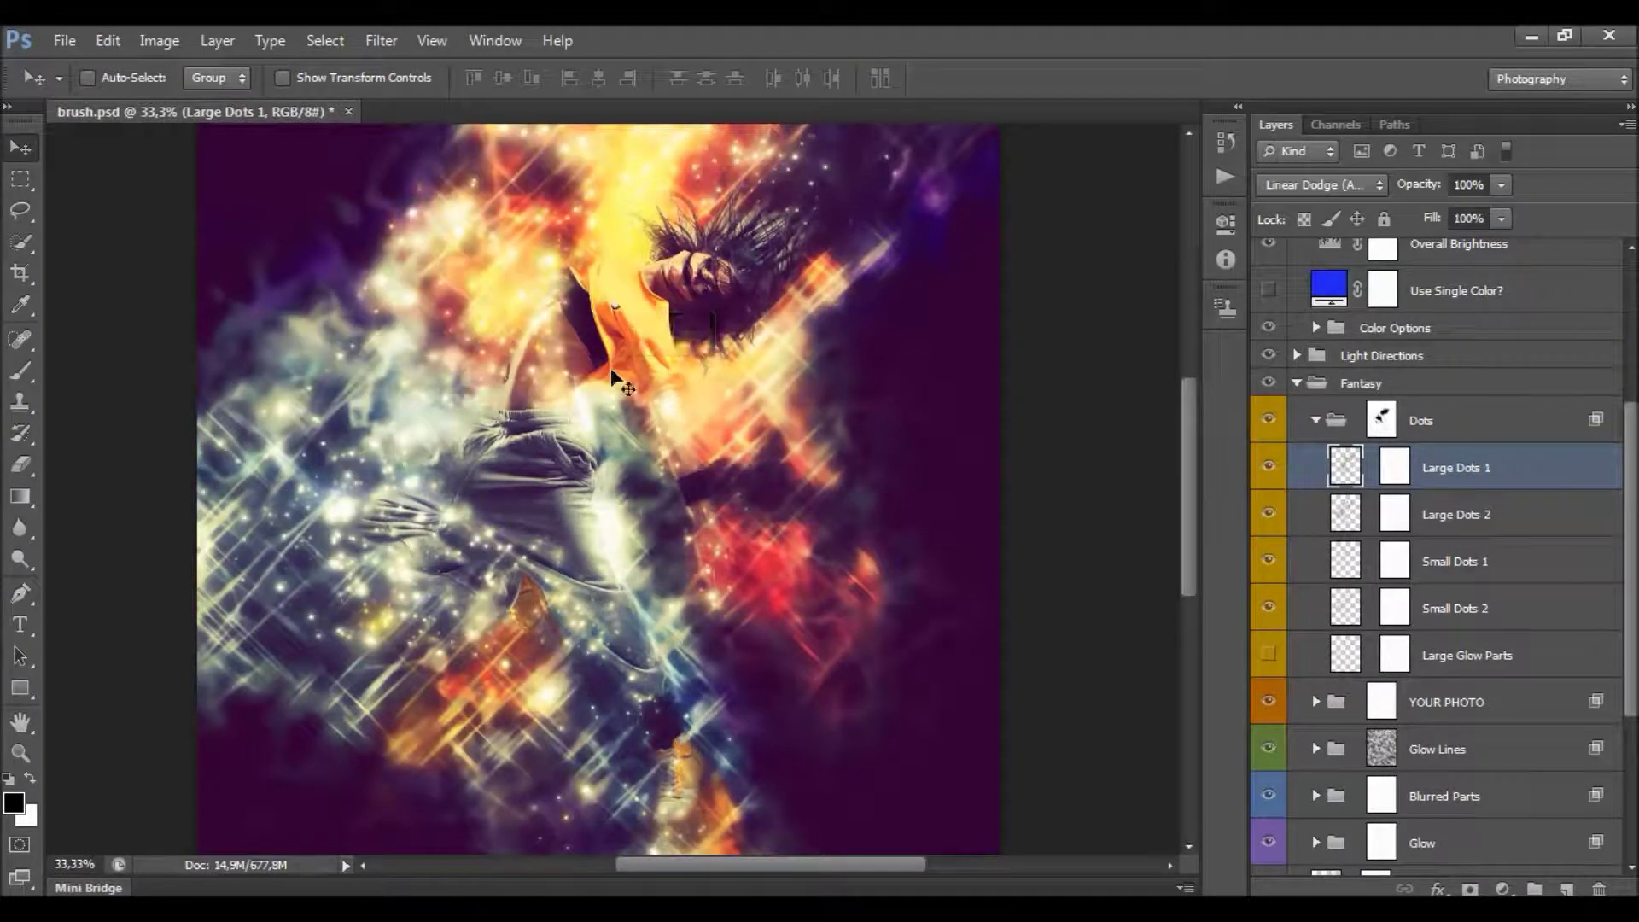
{"action": "key", "text": "ctrl+z"}
Try rotating the Large Dots 1 layer by 0.92° with Free Transform, and cancel the transformation.
{"action": "key", "text": "l"}
{"action": "right_click", "coordinate": [333, 283]}
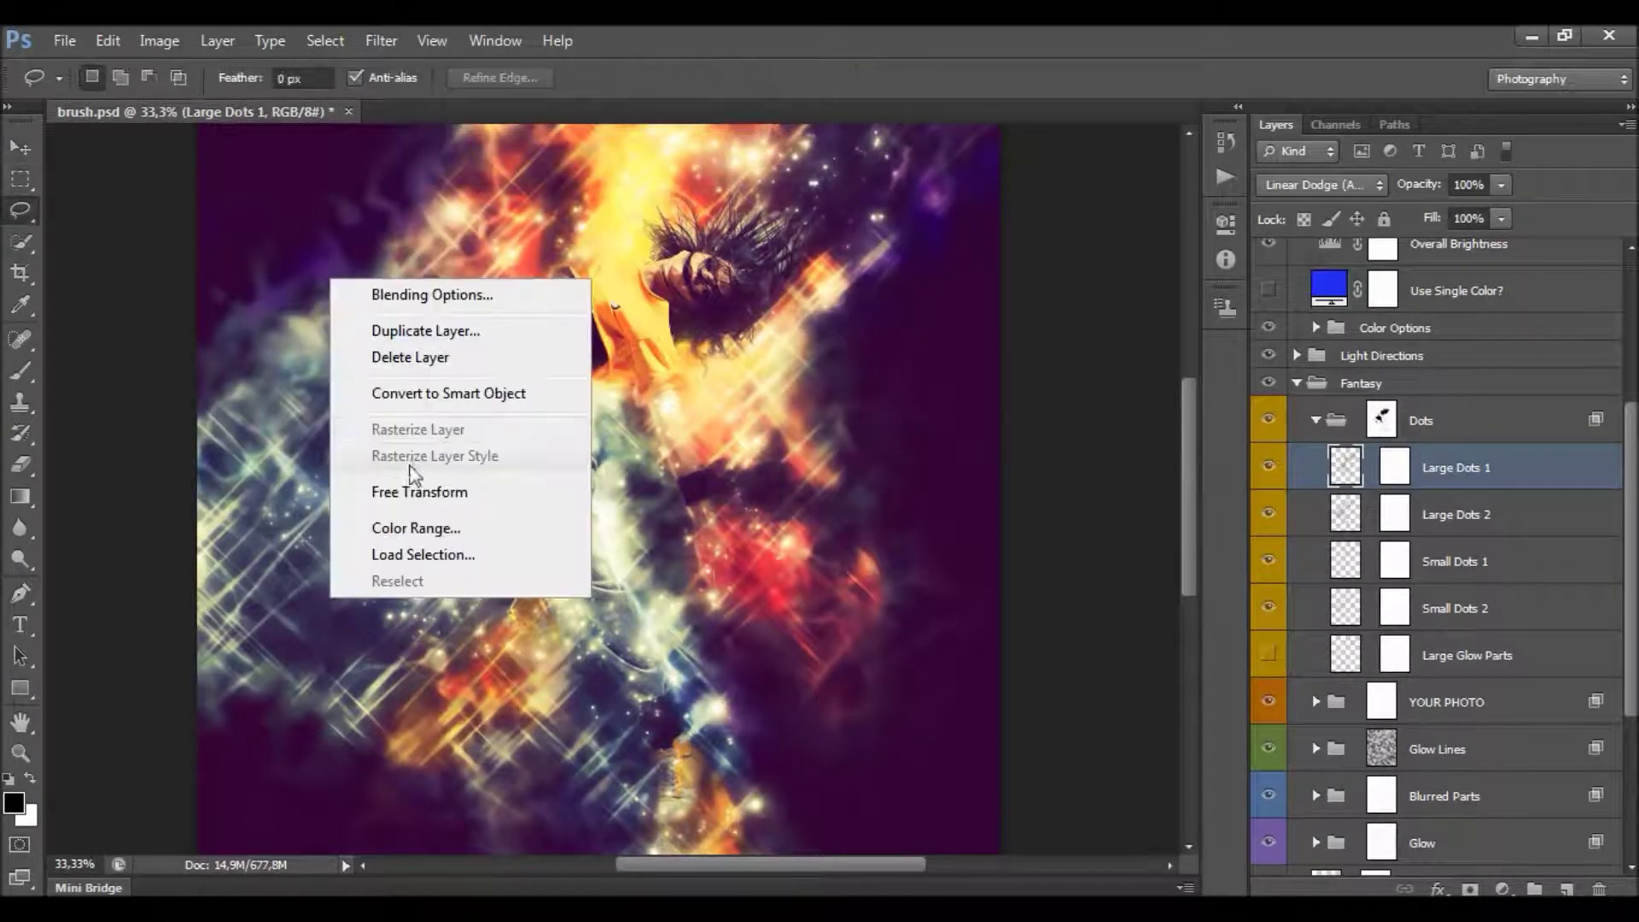
{"action": "left_click", "coordinate": [561, 493]}
{"action": "left_click_drag", "start_coordinate": [993, 400], "coordinate": [1001, 348]}
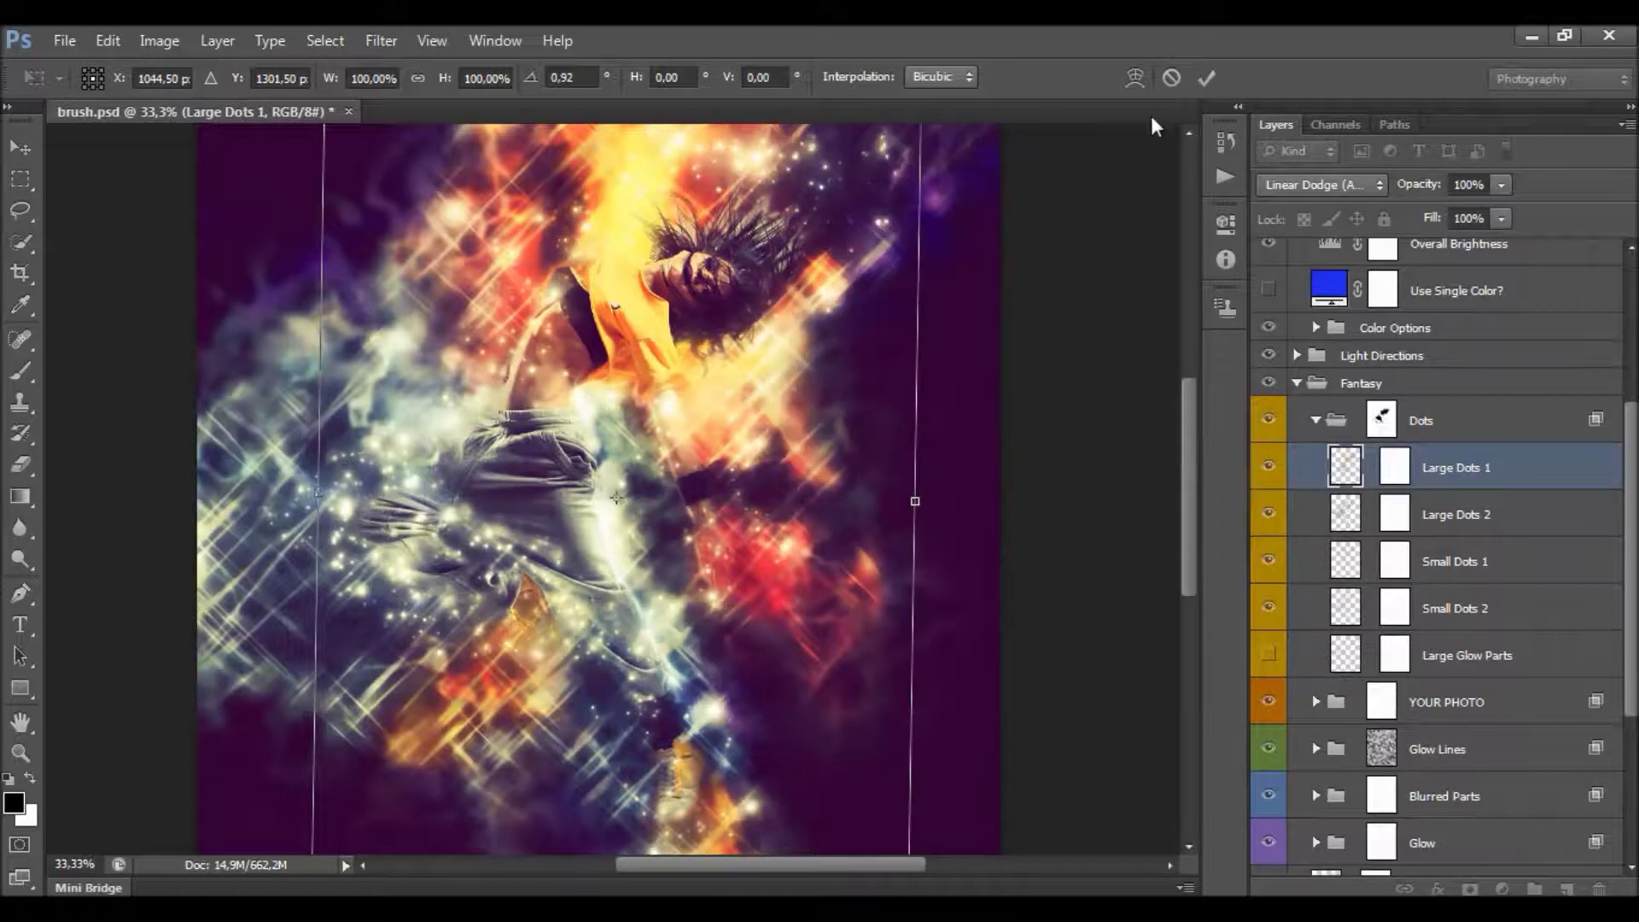
{"action": "left_click", "coordinate": [1169, 83]}
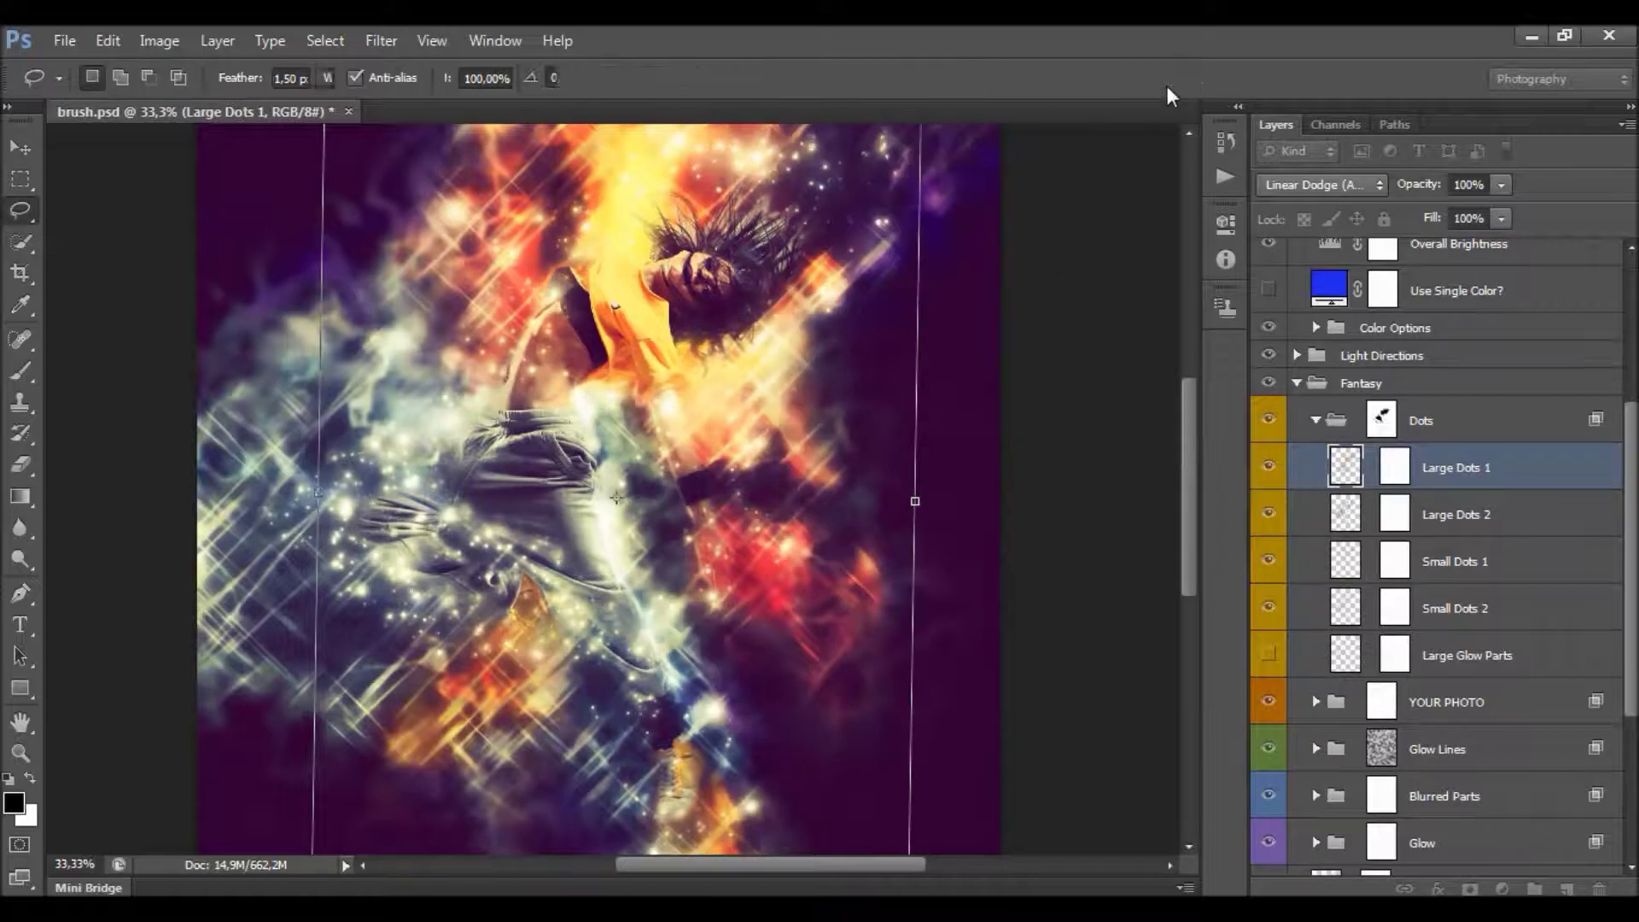
Duplicate the Small Dots 1 layer and move the copy up and to the left to scatter more dots around the dancer.
{"action": "left_click", "coordinate": [1481, 566]}
{"action": "key", "text": "ctrl+j"}
{"action": "key", "text": "v"}
{"action": "left_click_drag", "start_coordinate": [584, 415], "coordinate": [420, 333]}
{"action": "scroll", "coordinate": [797, 417], "scroll_direction": "up", "scroll_amount": 3}
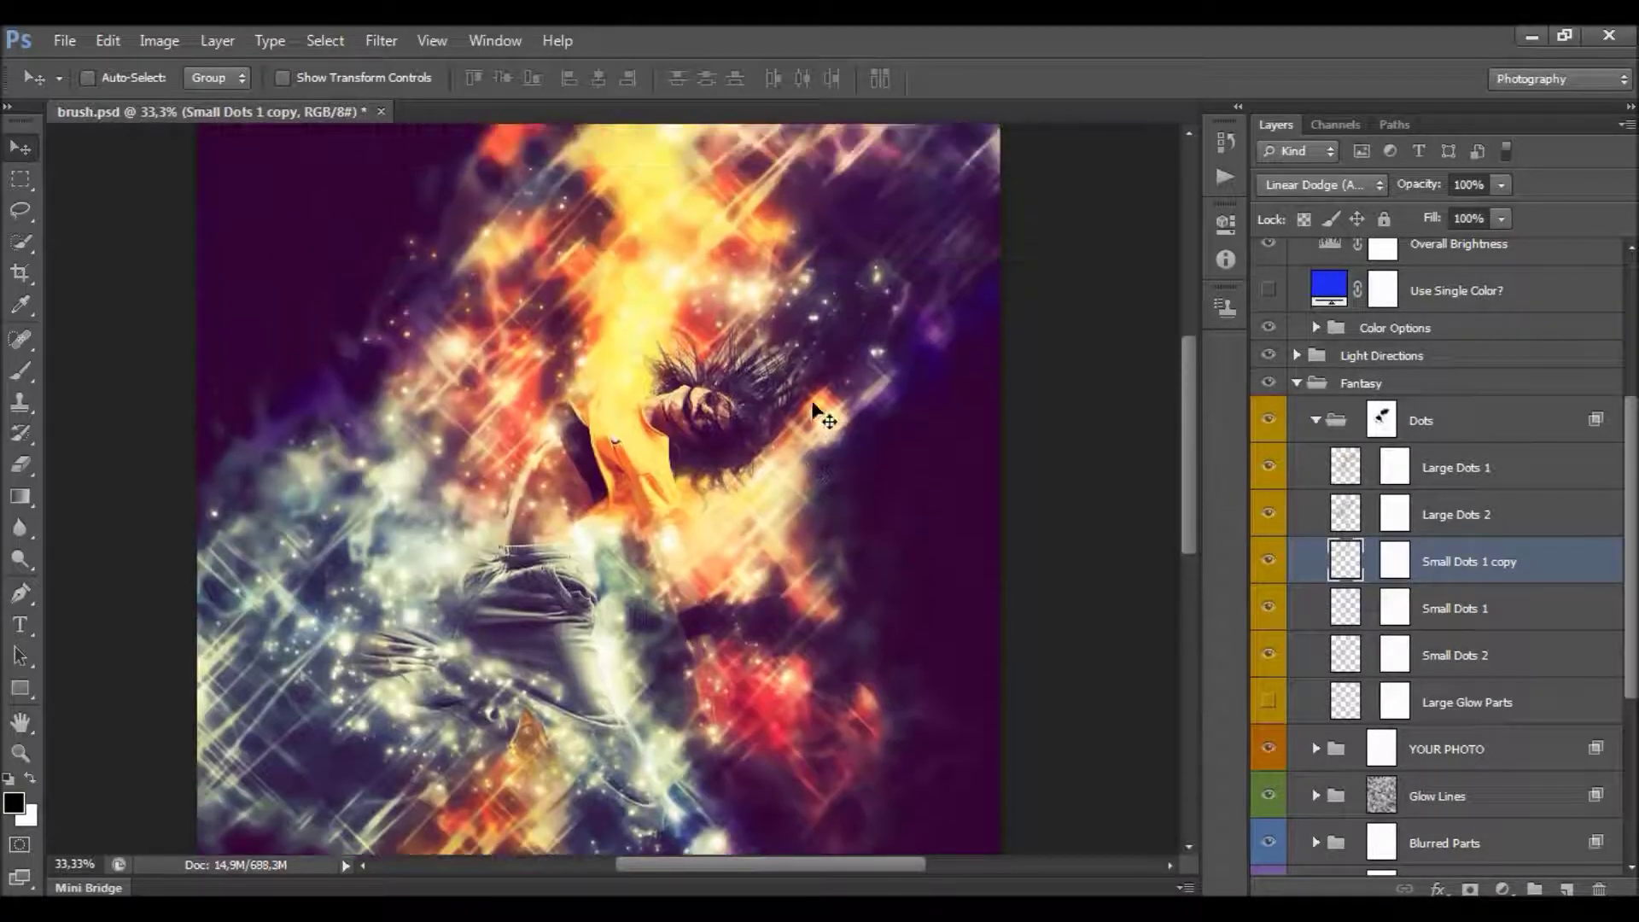
{"action": "scroll", "coordinate": [815, 414], "scroll_direction": "down", "scroll_amount": 3}
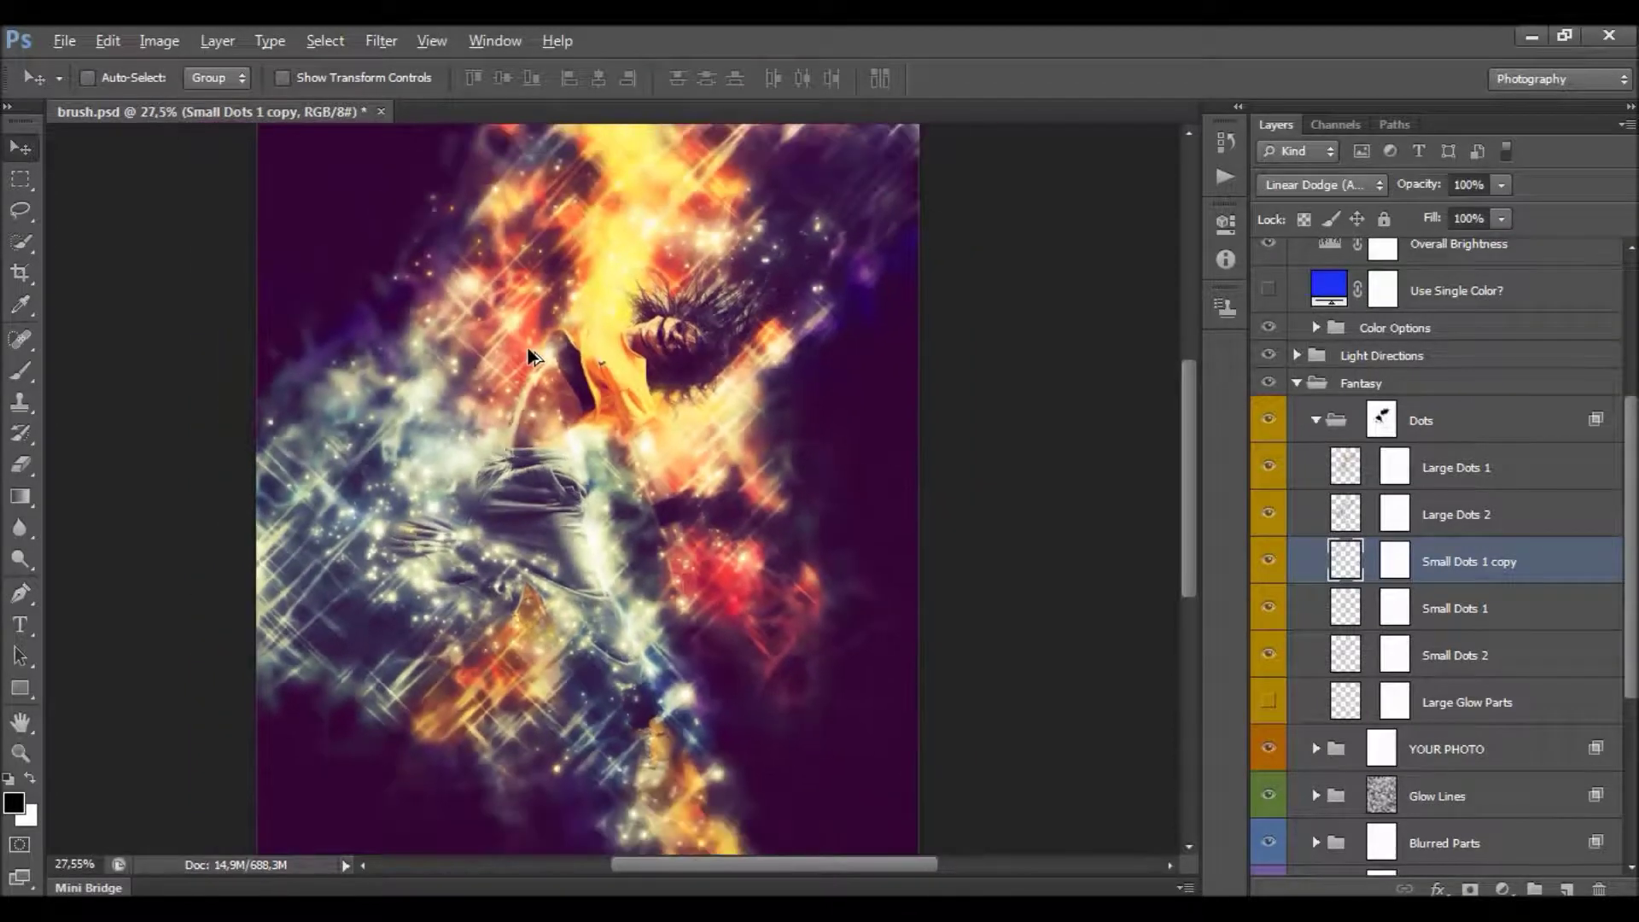
{"action": "scroll", "coordinate": [530, 357], "scroll_direction": "down", "scroll_amount": 1}
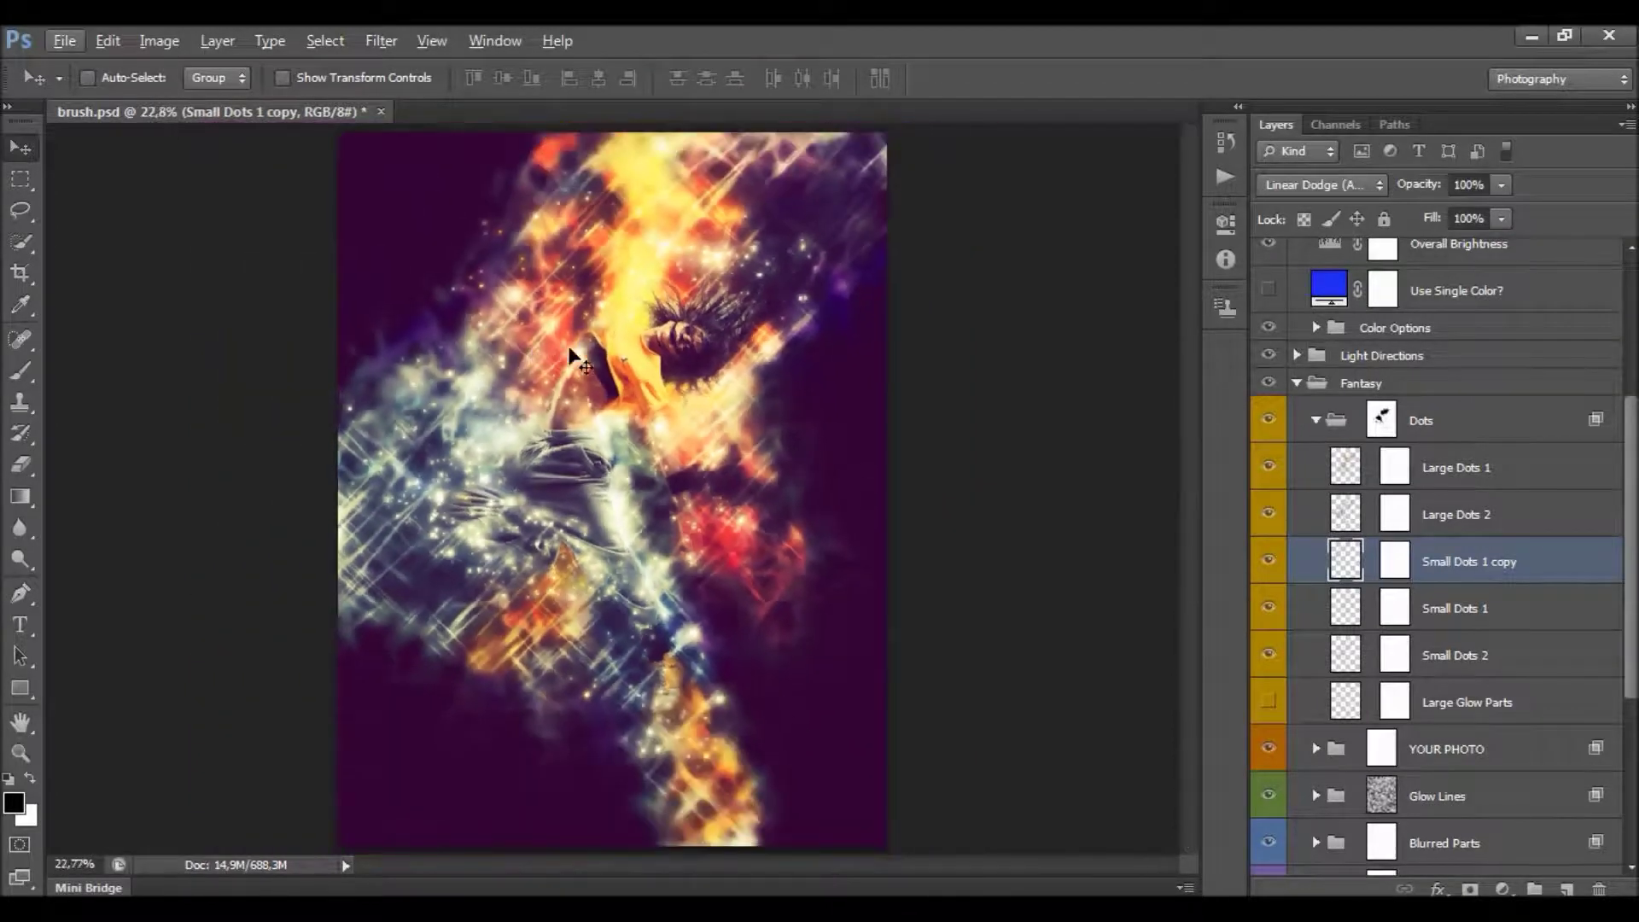
Collapse the Dots group, expand the YOUR PHOTO group, and select its Photo Sharpen layer.
{"action": "left_click", "coordinate": [1316, 419]}
{"action": "left_click", "coordinate": [1331, 471]}
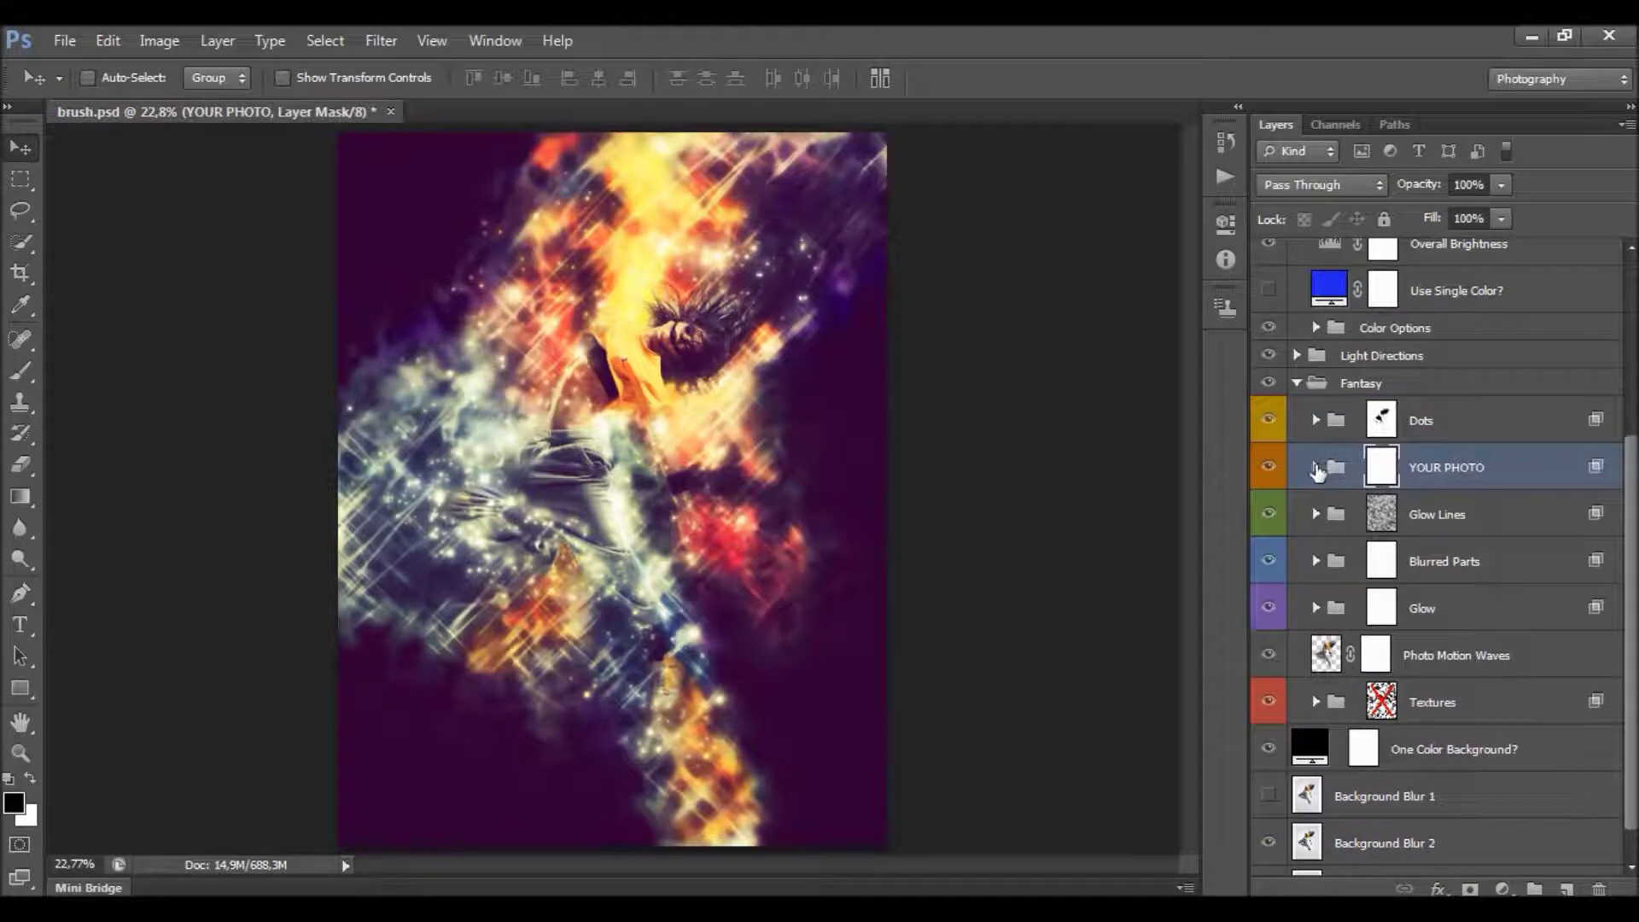
{"action": "left_click", "coordinate": [1315, 467]}
{"action": "left_click", "coordinate": [1509, 525]}
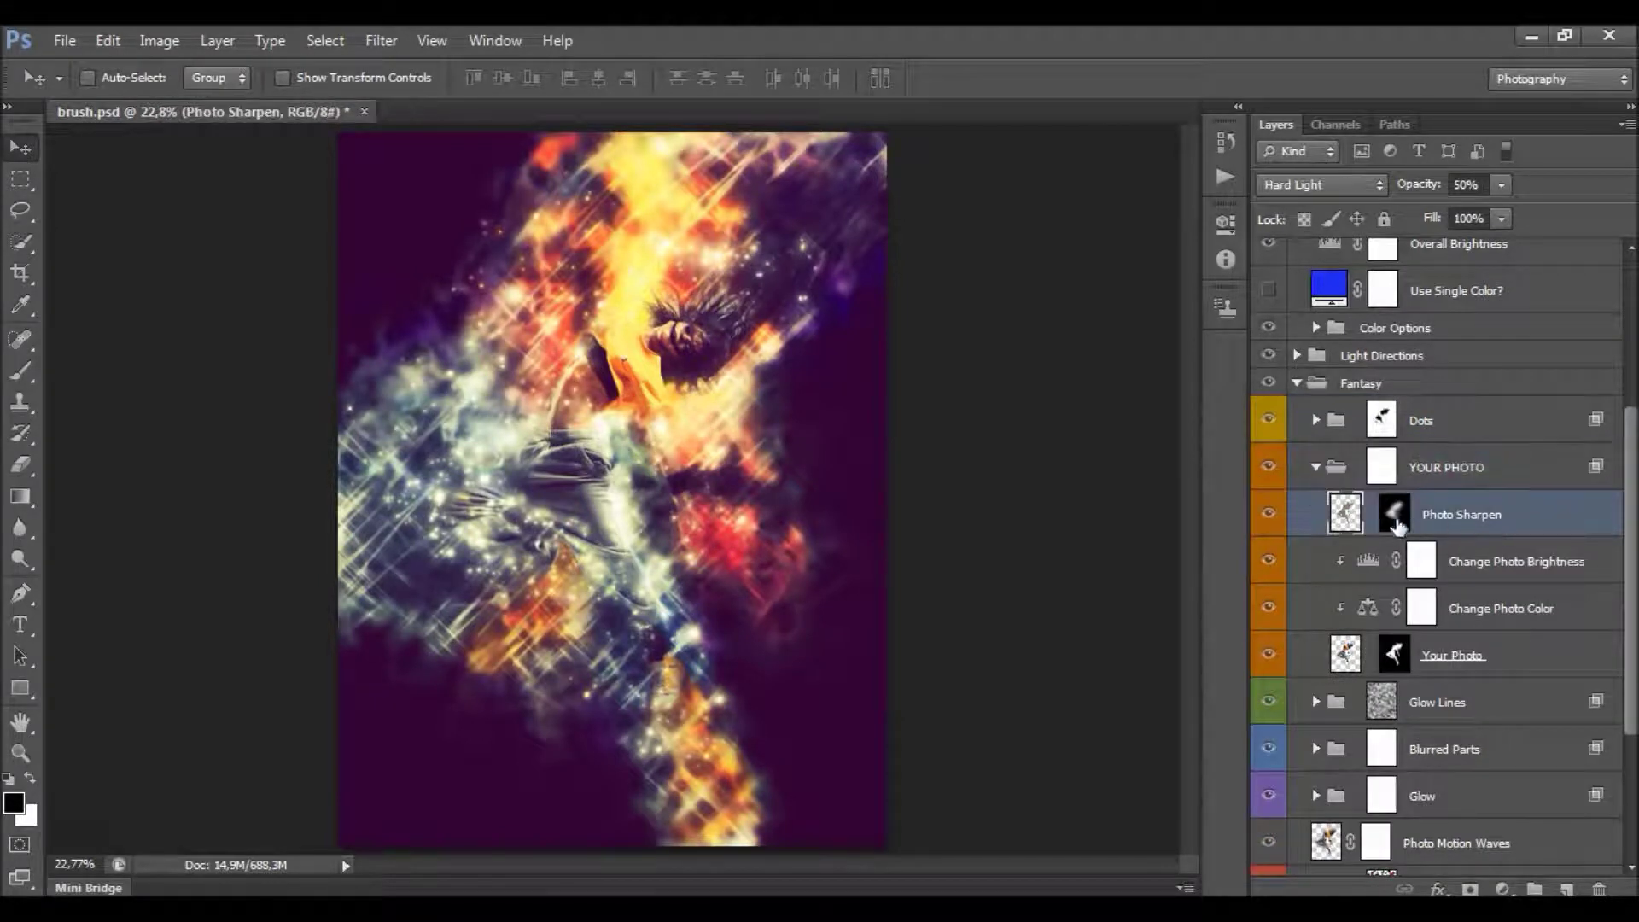
Adjust the opacity of the Photo Sharpen layer to change how sharp the dancer looks.
{"action": "scroll", "coordinate": [610, 386], "scroll_direction": "up", "scroll_amount": 2}
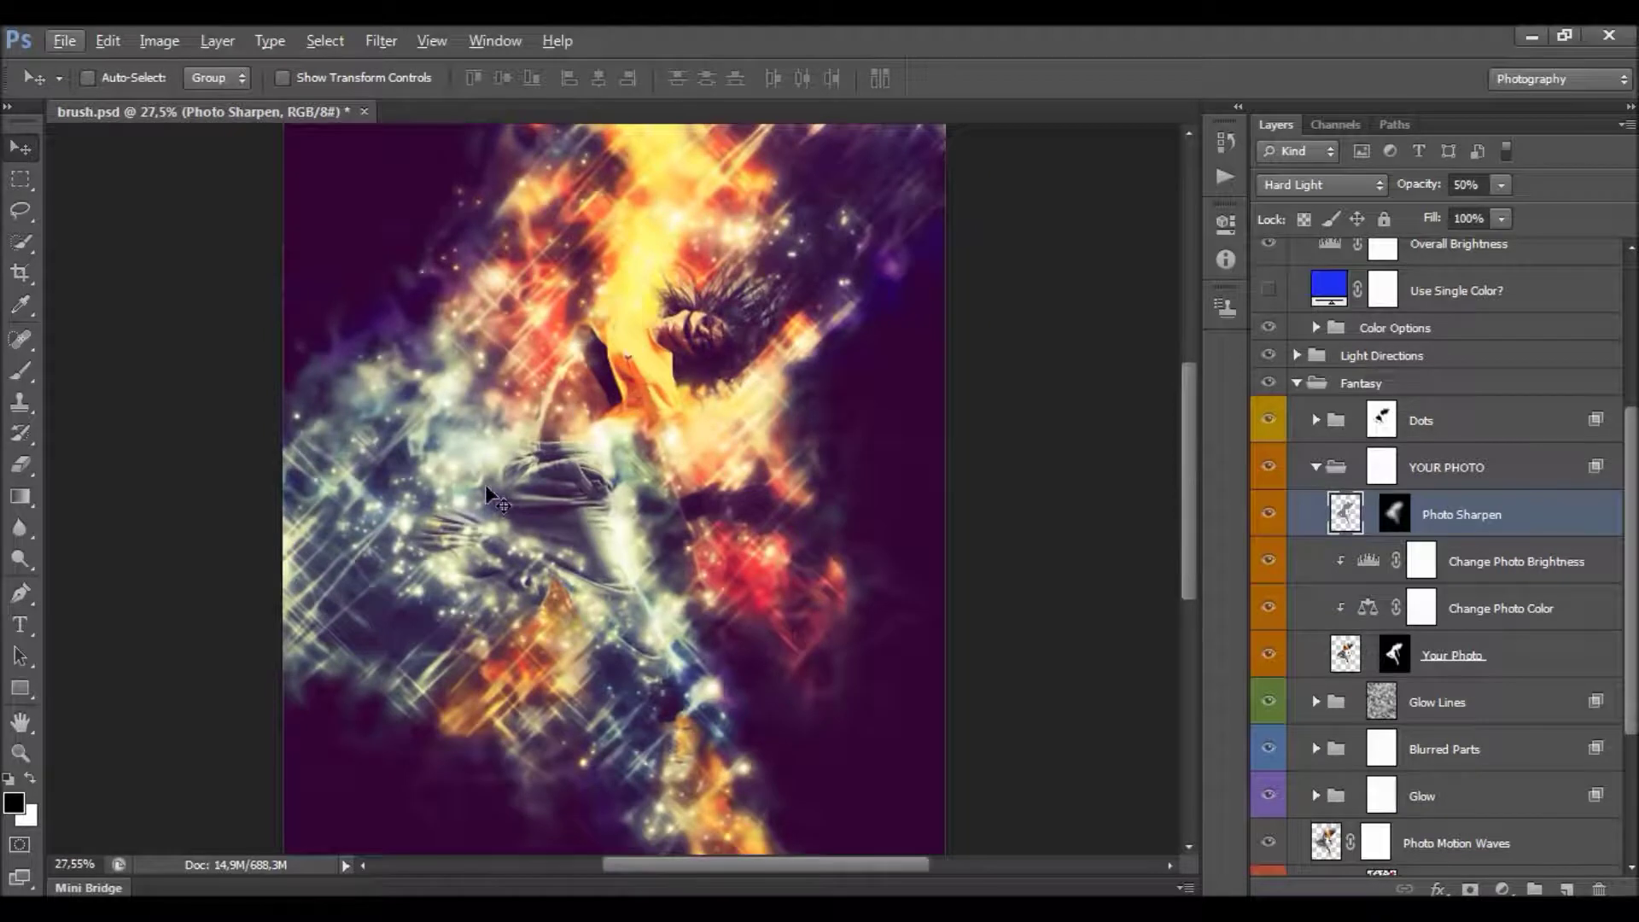
{"action": "left_click", "coordinate": [1501, 184]}
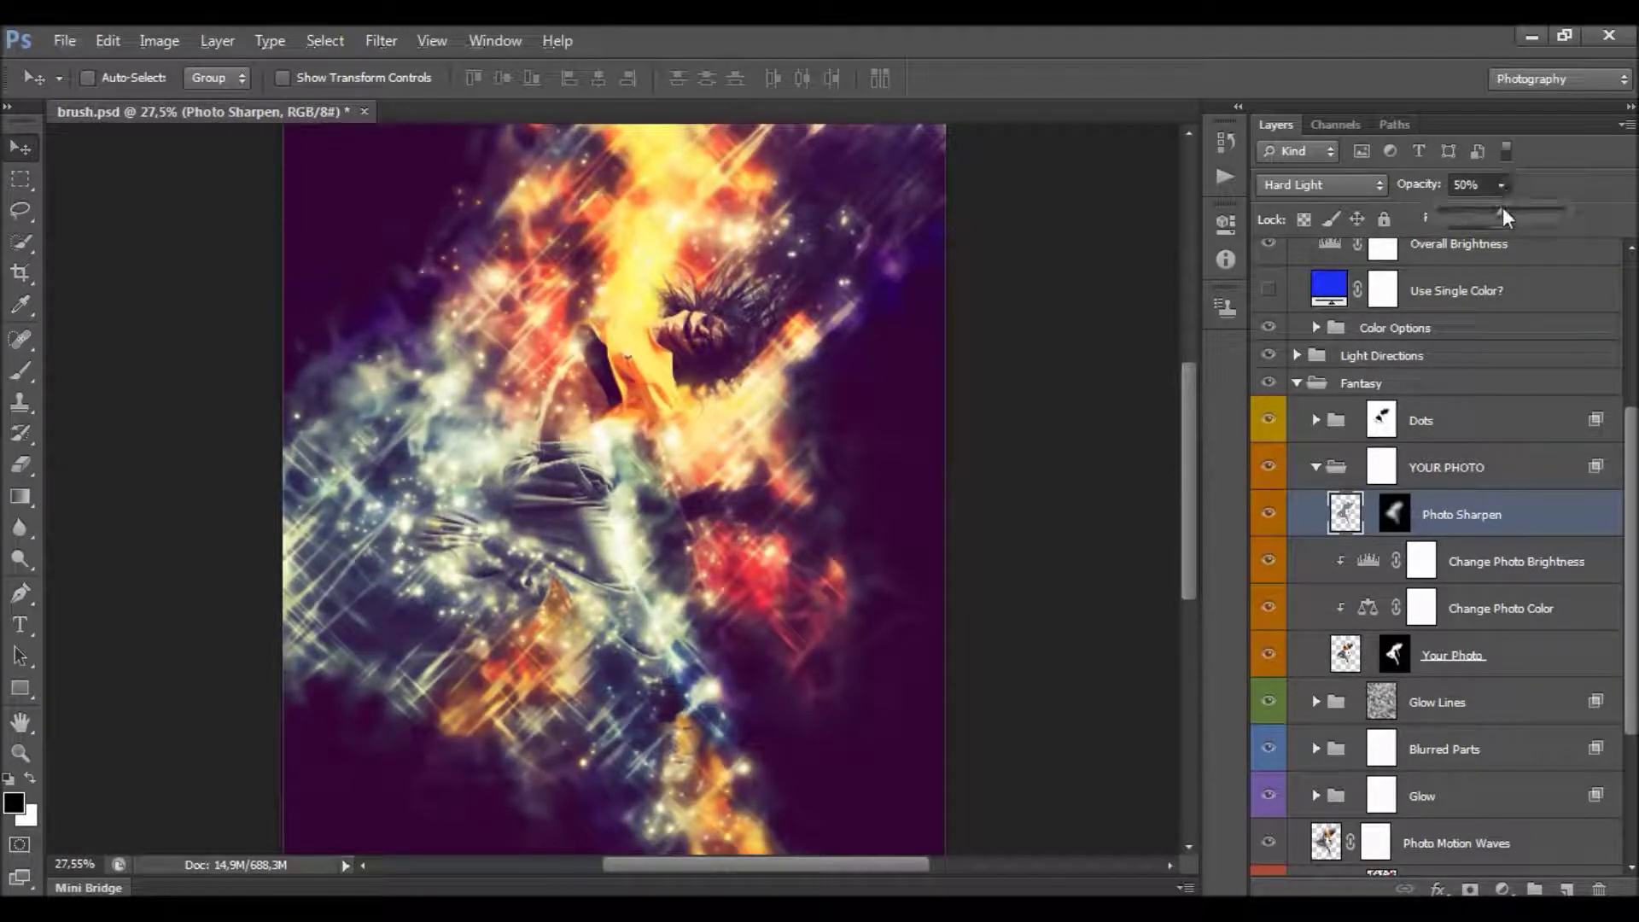
{"action": "left_click_drag", "start_coordinate": [1528, 212], "coordinate": [1535, 212]}
Open the Levels of the Change Photo Brightness layer and adjust its black and white input levels.
{"action": "left_click", "coordinate": [1418, 568]}
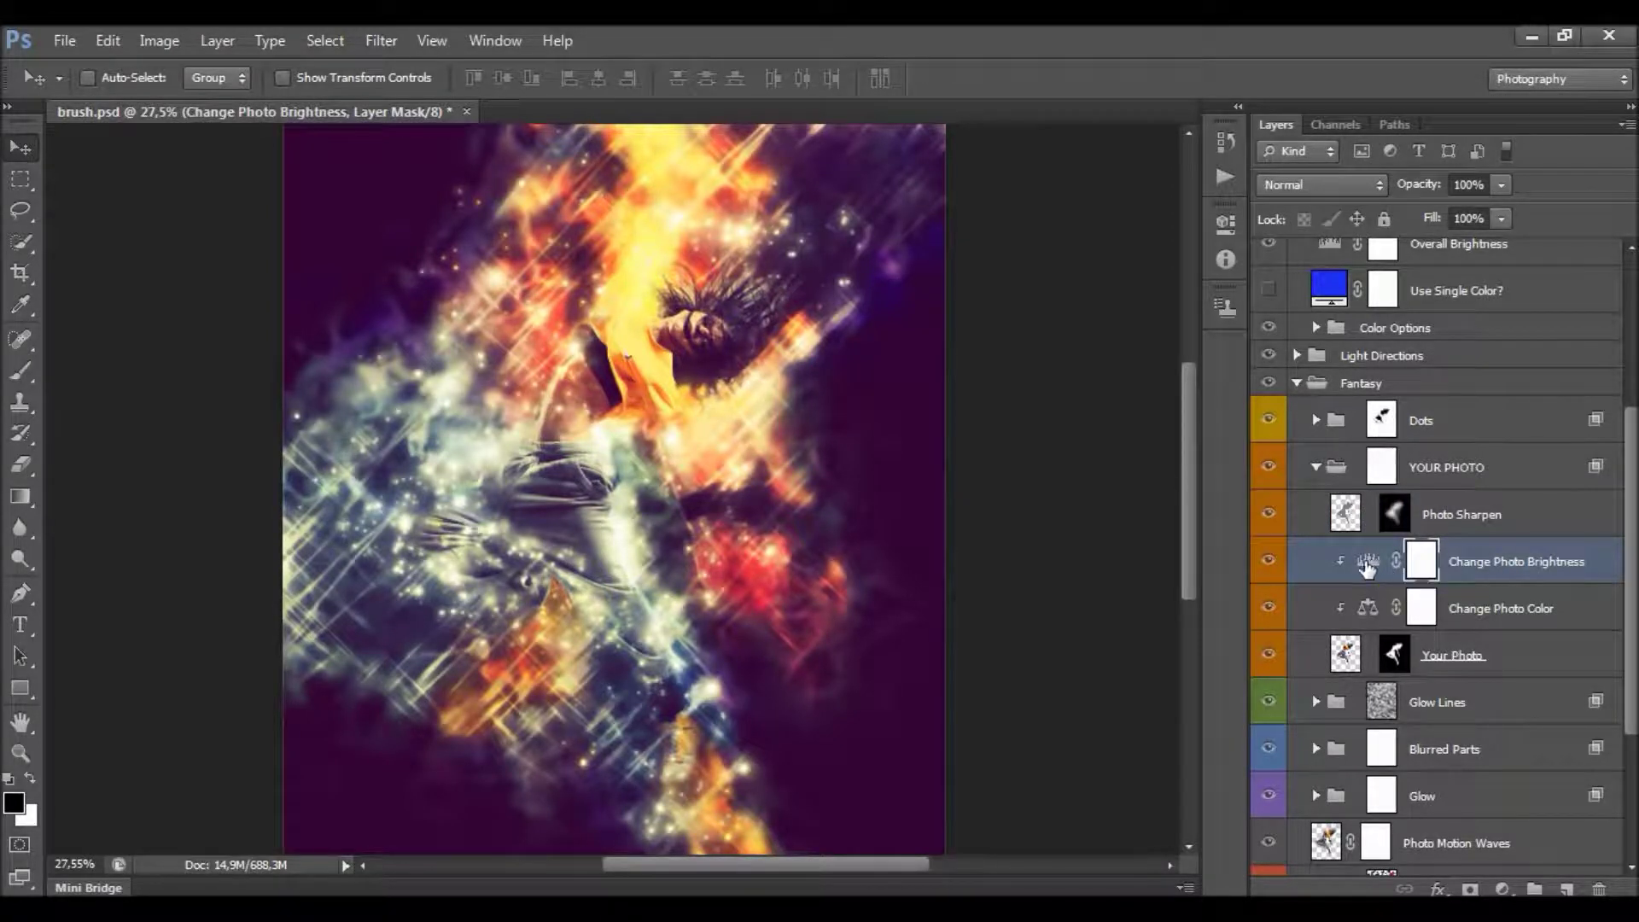
{"action": "double_click", "coordinate": [1367, 567]}
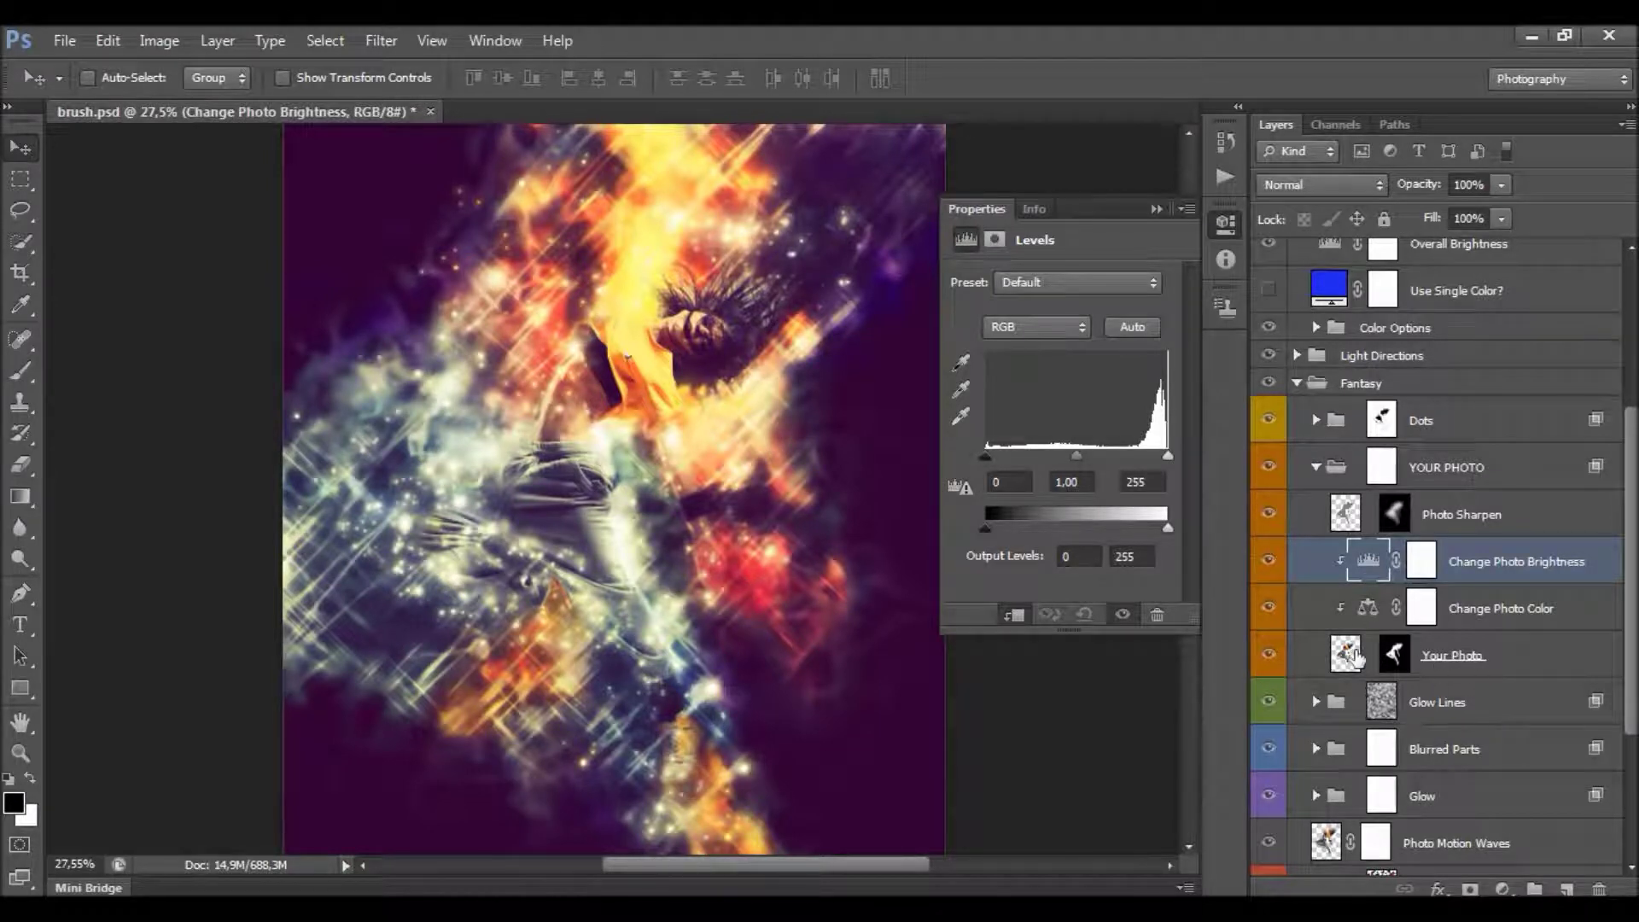
{"action": "left_click_drag", "start_coordinate": [1167, 459], "coordinate": [1228, 452]}
{"action": "left_click_drag", "start_coordinate": [986, 457], "coordinate": [1077, 457]}
{"action": "left_click_drag", "start_coordinate": [1166, 456], "coordinate": [1164, 455]}
Shift the Change Photo Color midtones to Red +15 and Green +11, adjust the yellow-blue balance, and collapse the layer properties.
{"action": "left_click", "coordinate": [1454, 613]}
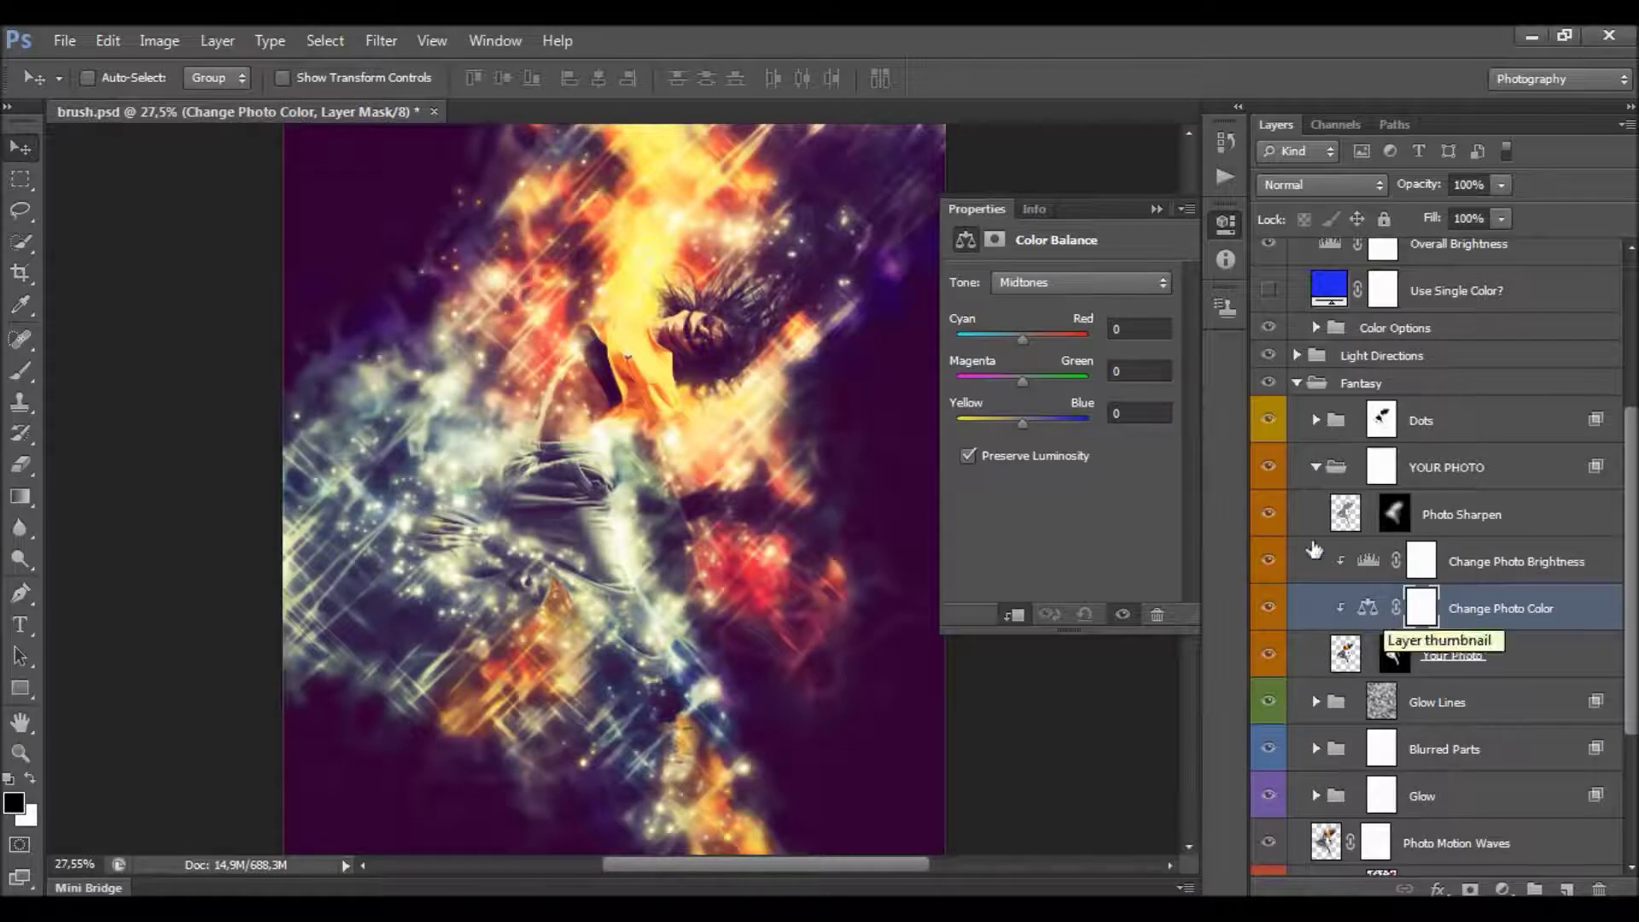
{"action": "left_click_drag", "start_coordinate": [1053, 336], "coordinate": [1031, 394]}
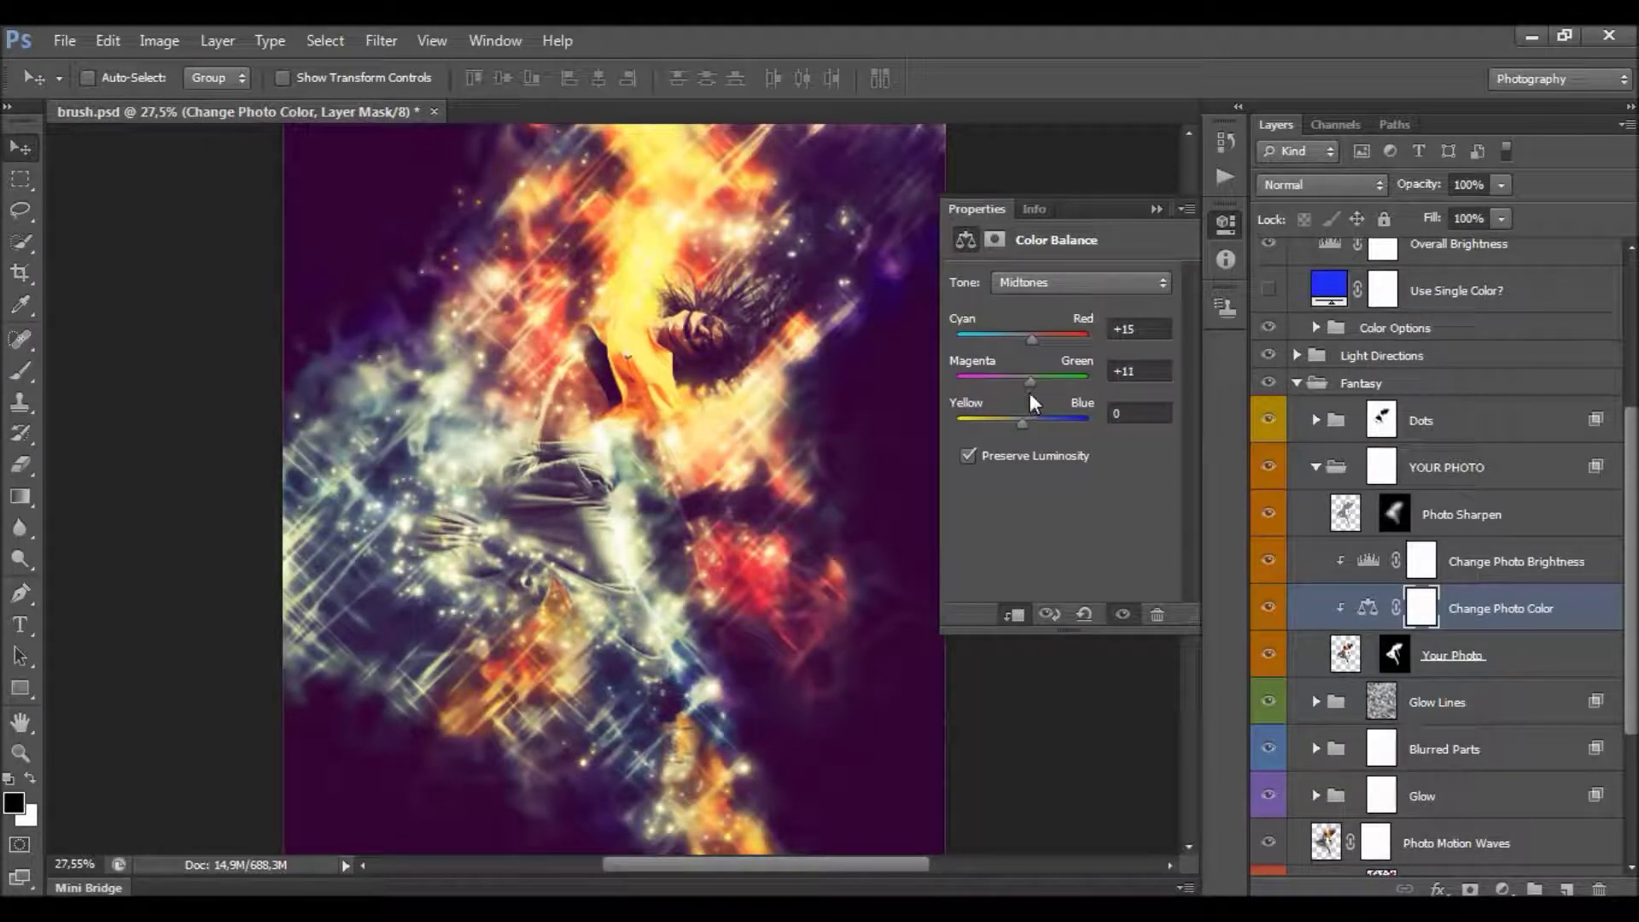
{"action": "left_click_drag", "start_coordinate": [1050, 423], "coordinate": [1037, 424]}
{"action": "left_click", "coordinate": [1226, 224]}
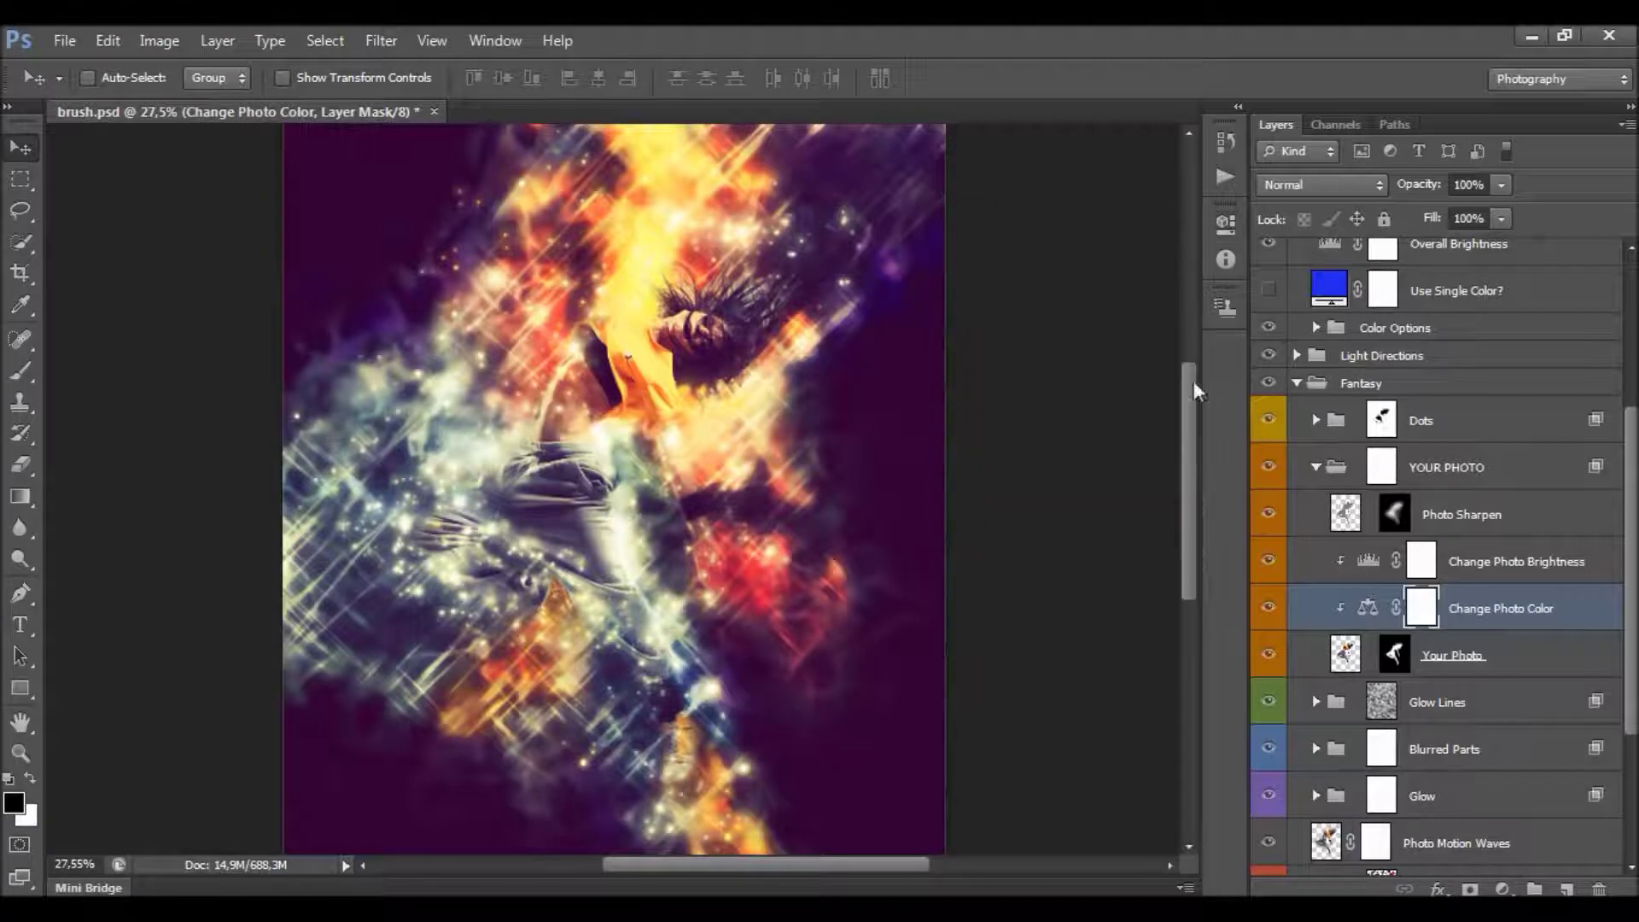
Select the layer mask of the Your Photo layer and ready the Brush tool with black as the foreground color.
{"action": "scroll", "coordinate": [1443, 555], "scroll_direction": "down", "scroll_amount": 2}
{"action": "left_click", "coordinate": [1449, 563]}
{"action": "left_click", "coordinate": [1400, 563]}
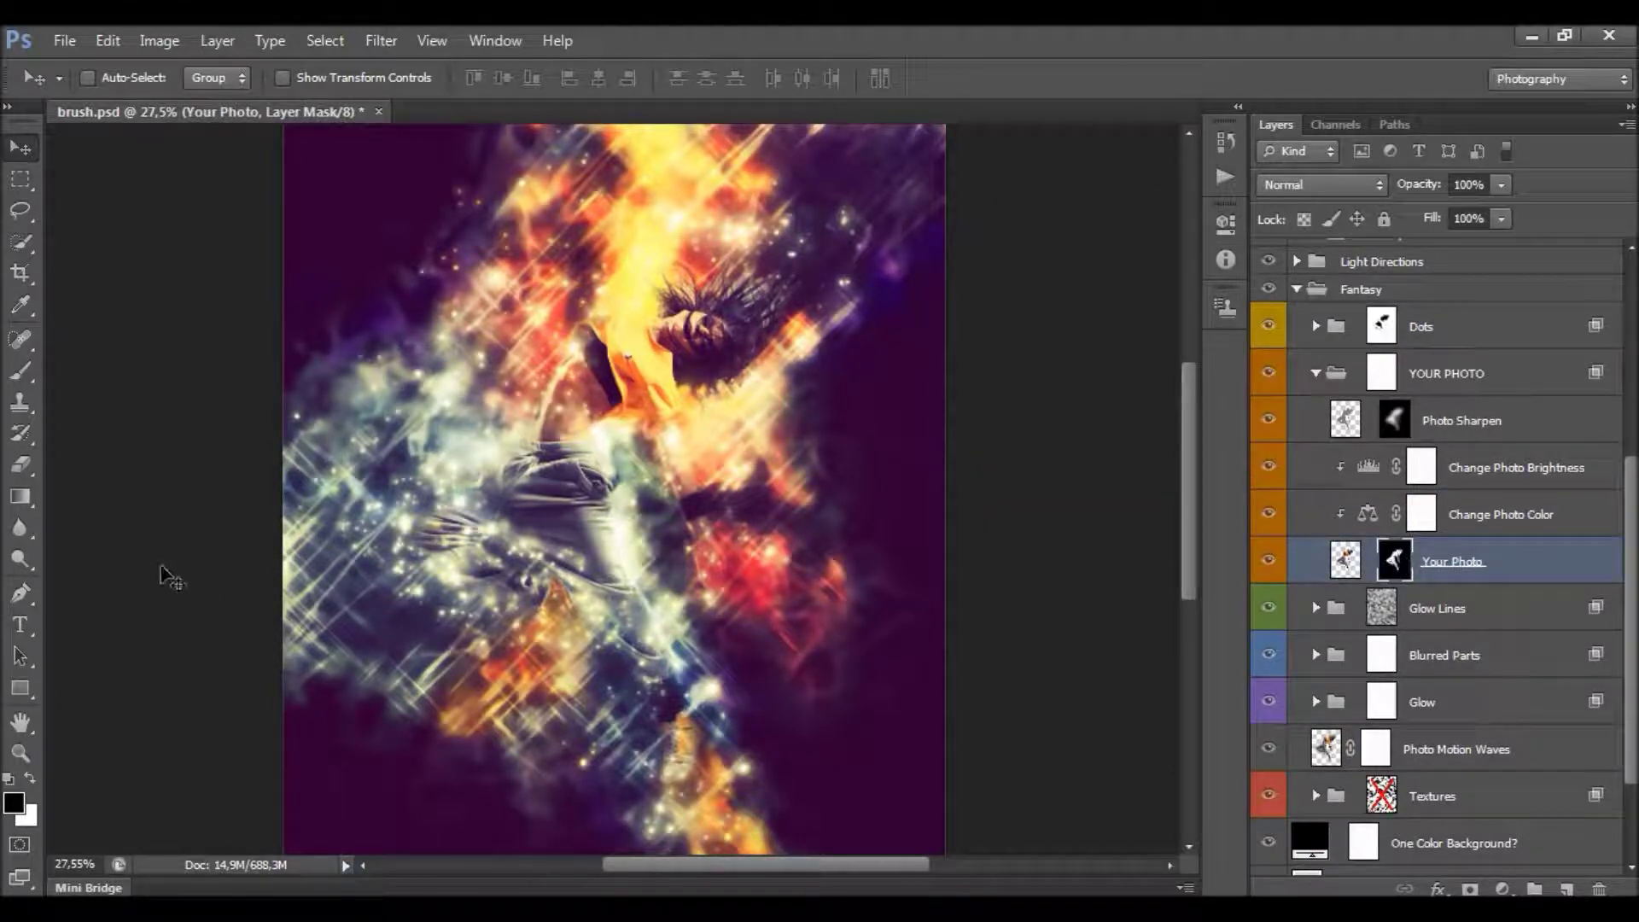
{"action": "left_click", "coordinate": [21, 372]}
{"action": "left_click", "coordinate": [28, 780]}
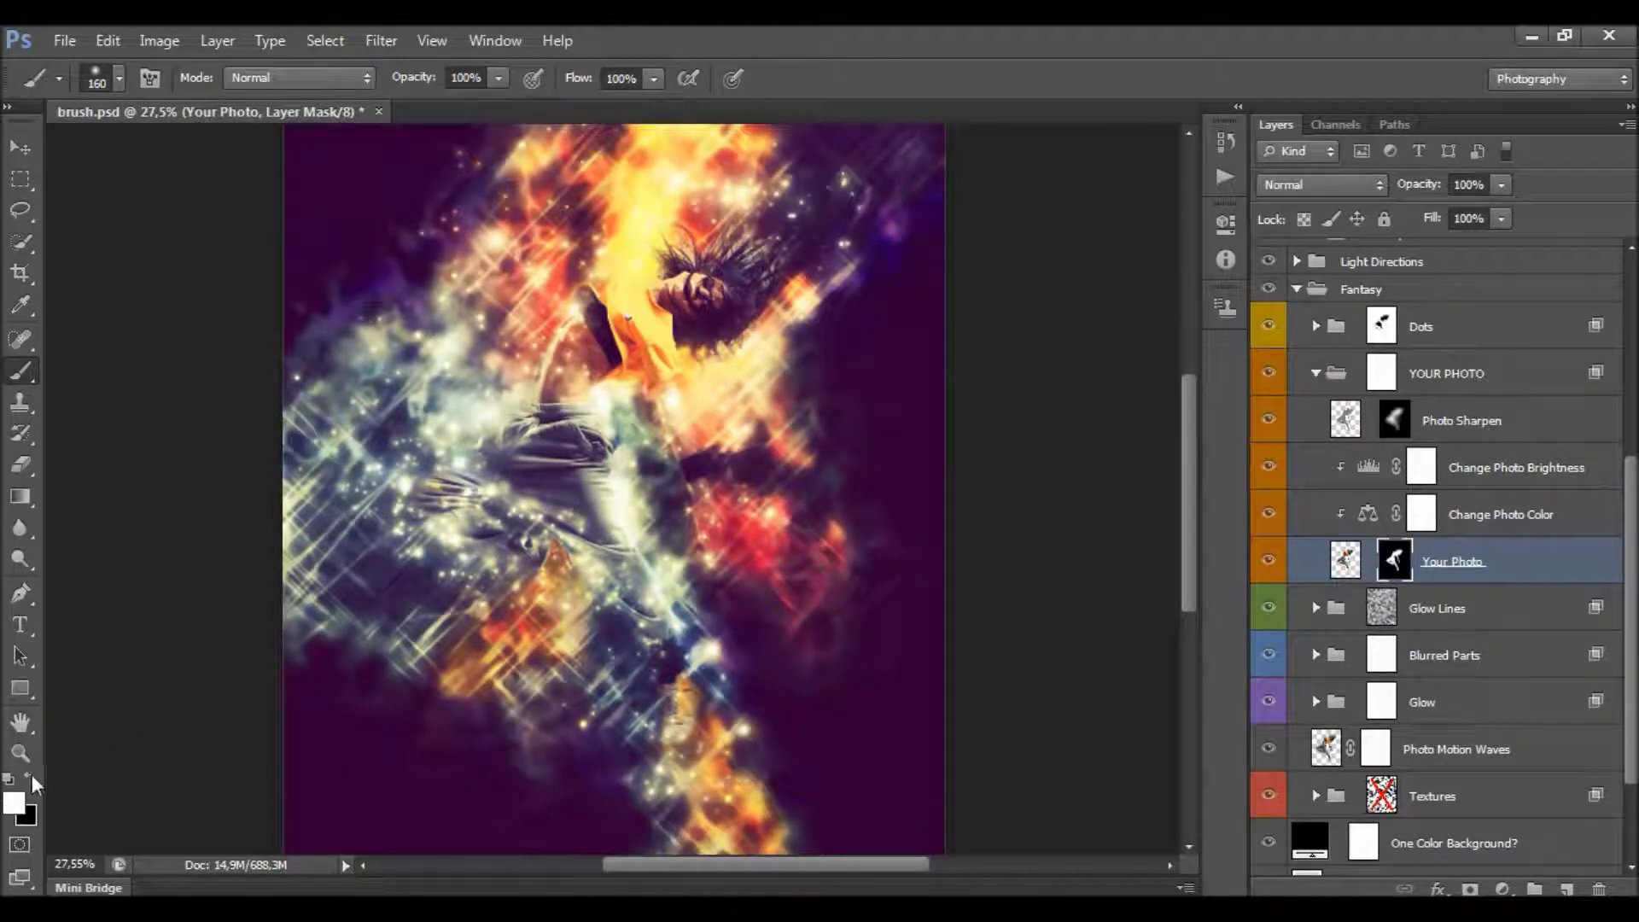
{"action": "left_click", "coordinate": [31, 778]}
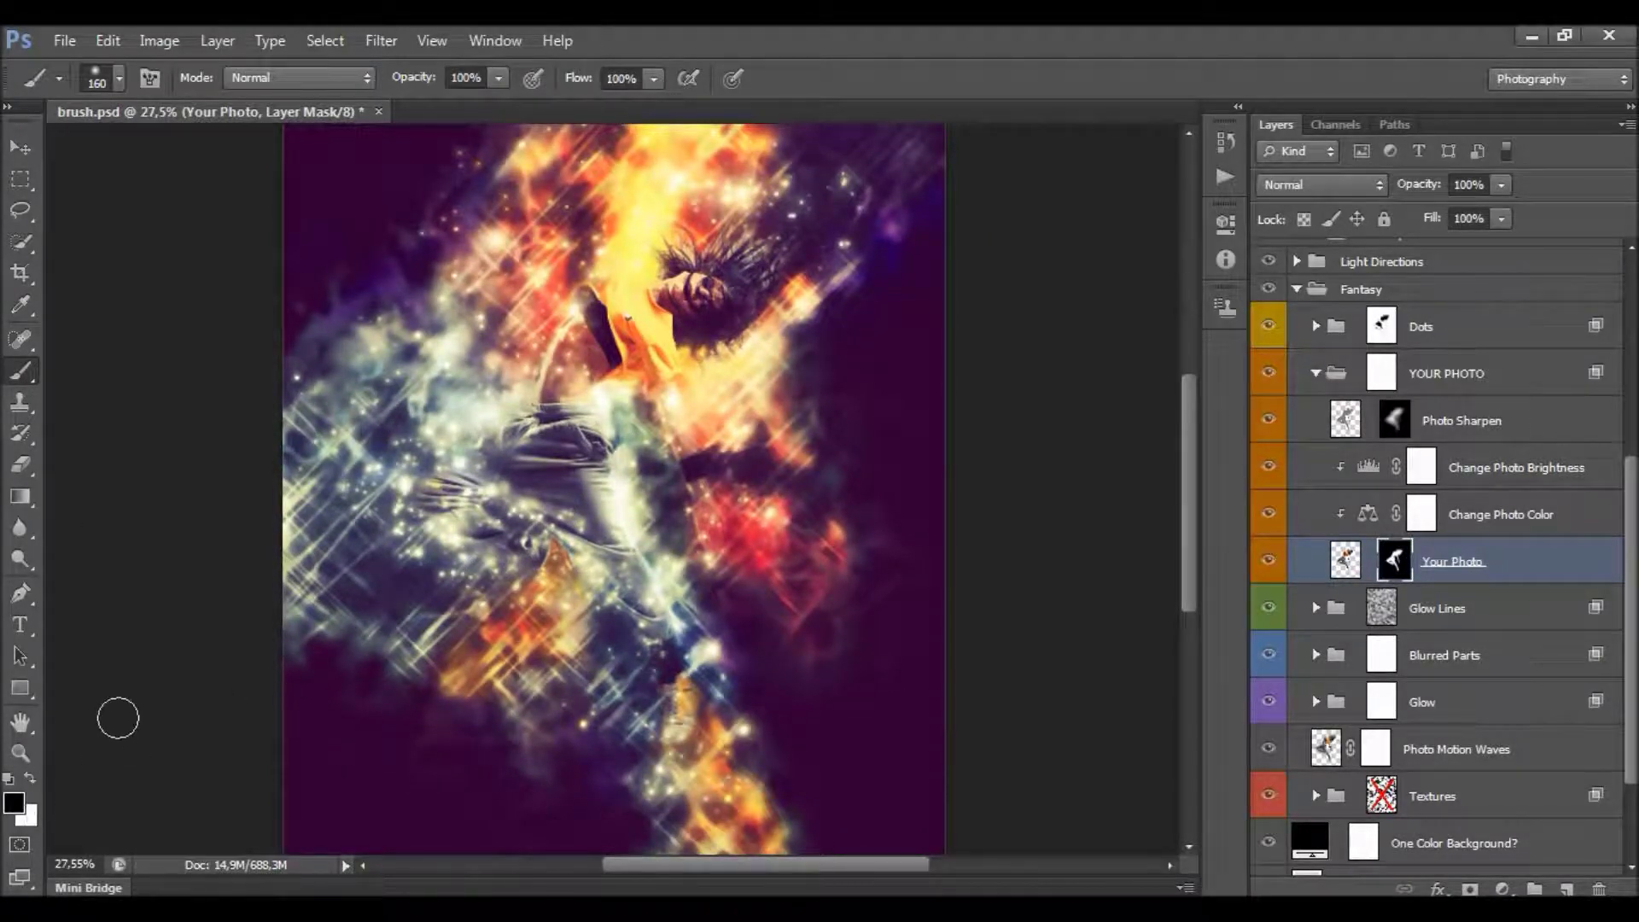
{"action": "left_click", "coordinate": [19, 754]}
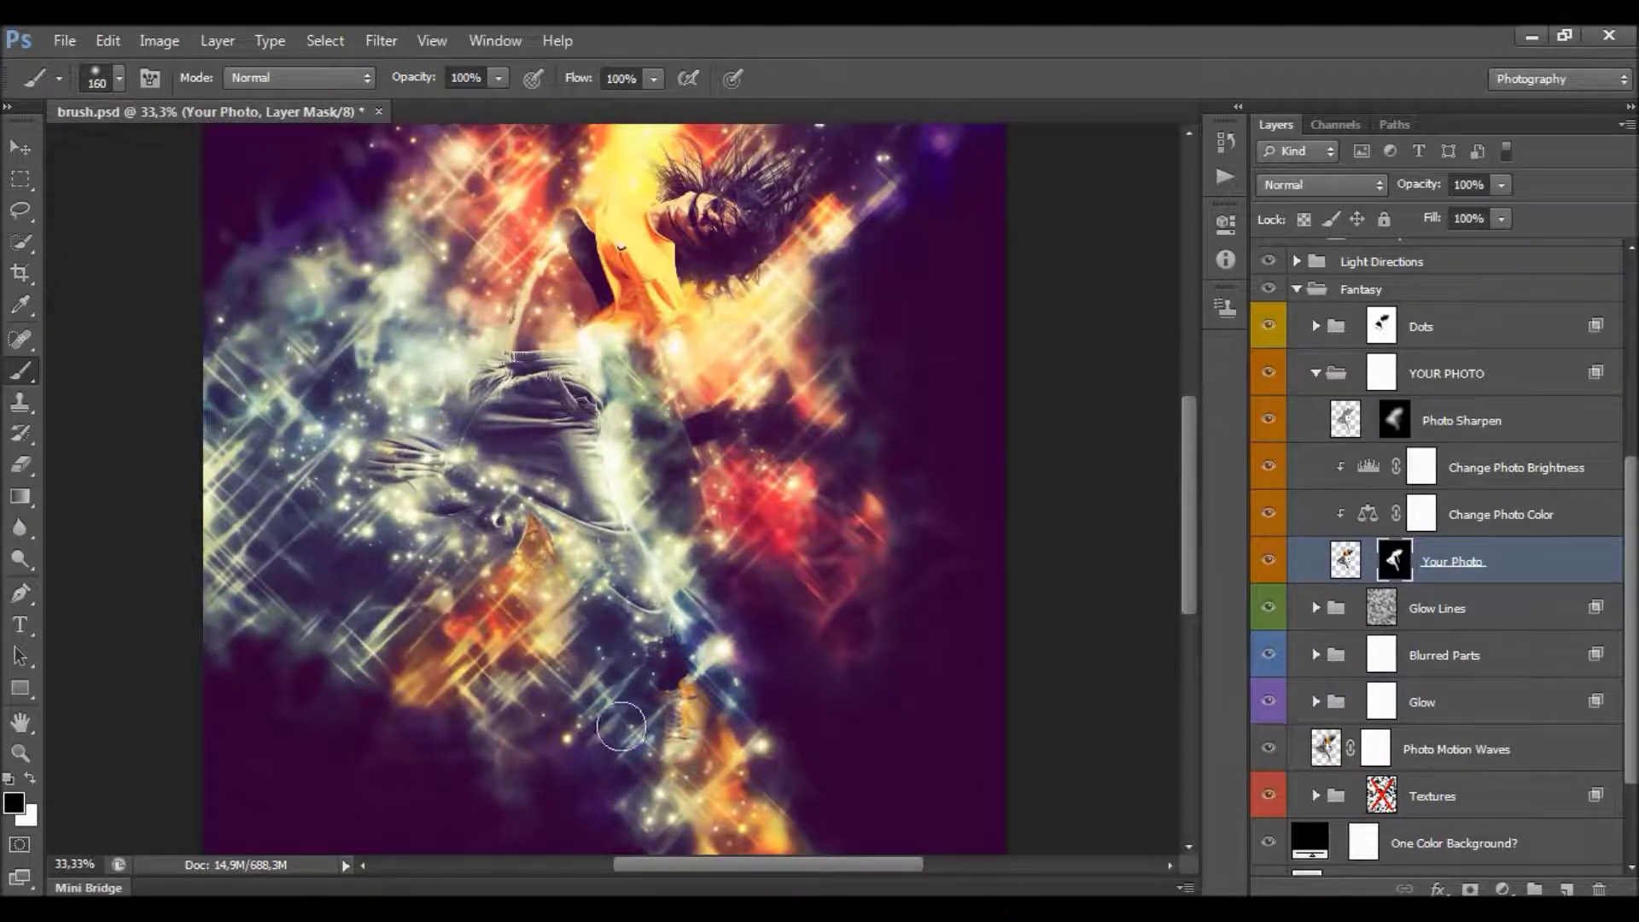
Paint white on the Your Photo mask along the dancer's arm beside the orange shirt to bring back photo detail.
{"action": "scroll", "coordinate": [814, 624], "scroll_direction": "up", "scroll_amount": 3}
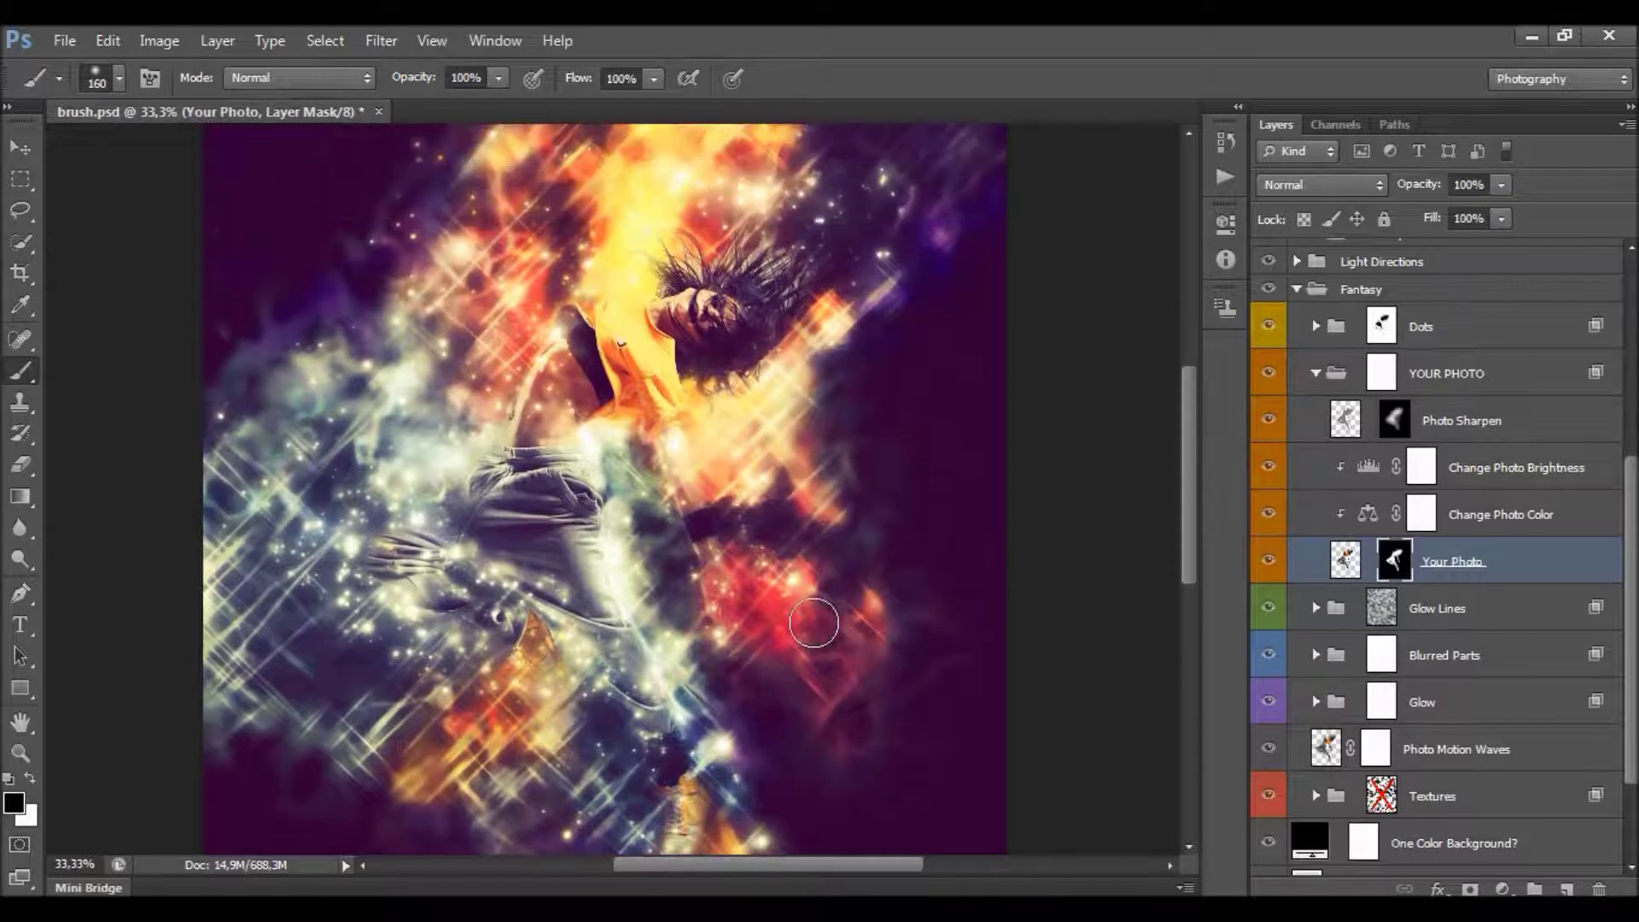
{"action": "scroll", "coordinate": [814, 623], "scroll_direction": "up", "scroll_amount": 3}
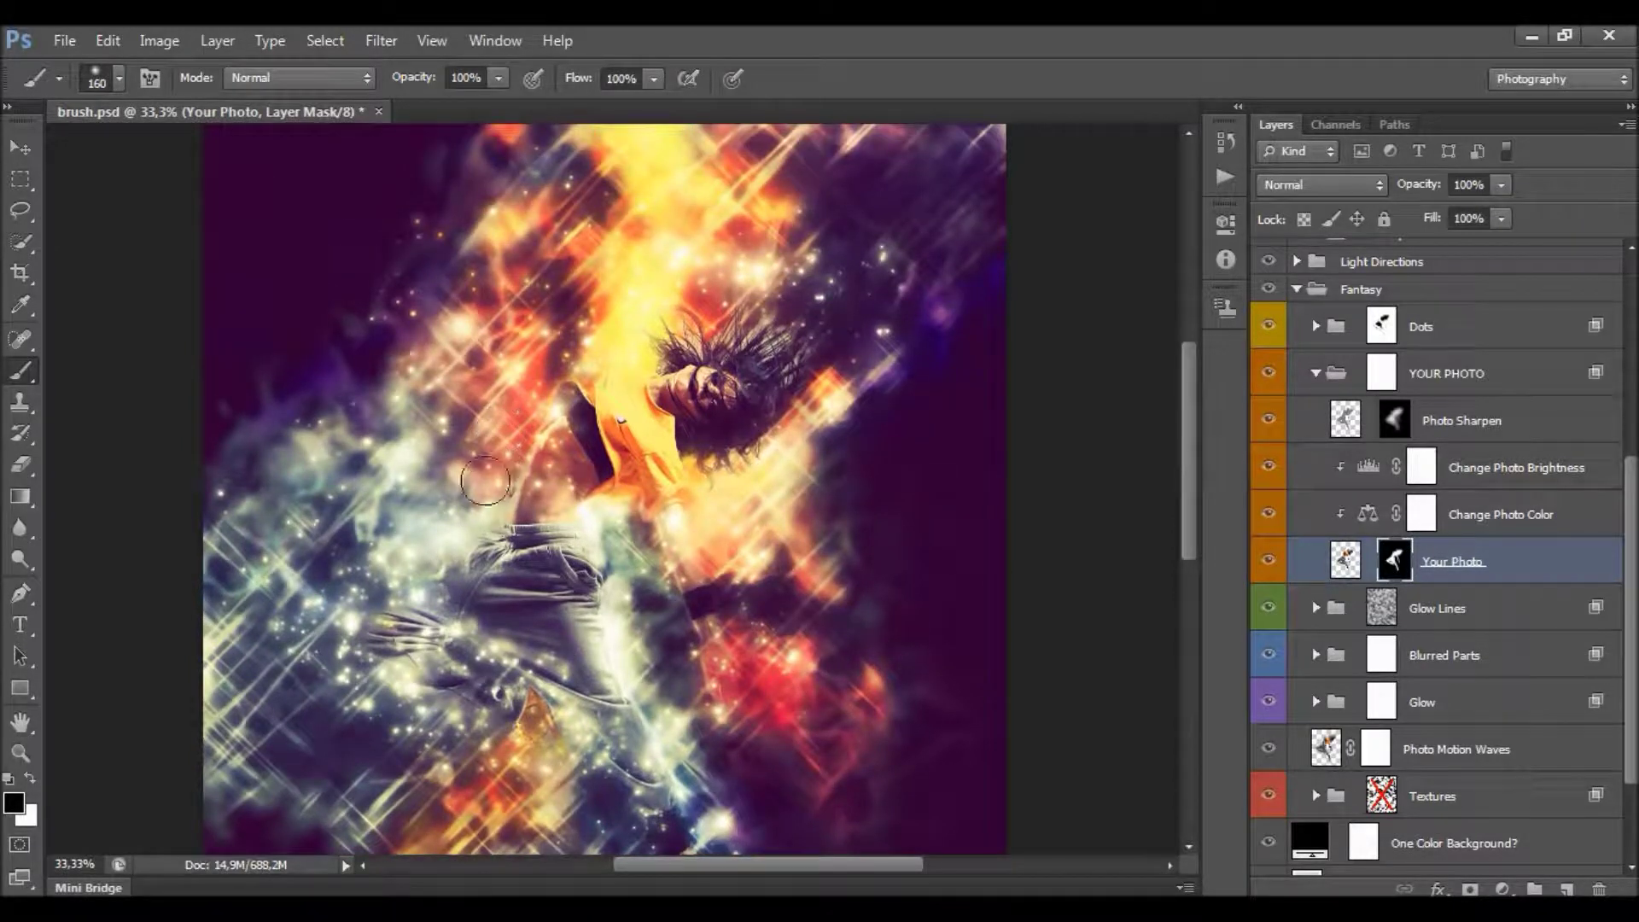
{"action": "scroll", "coordinate": [760, 527], "scroll_direction": "down", "scroll_amount": 1}
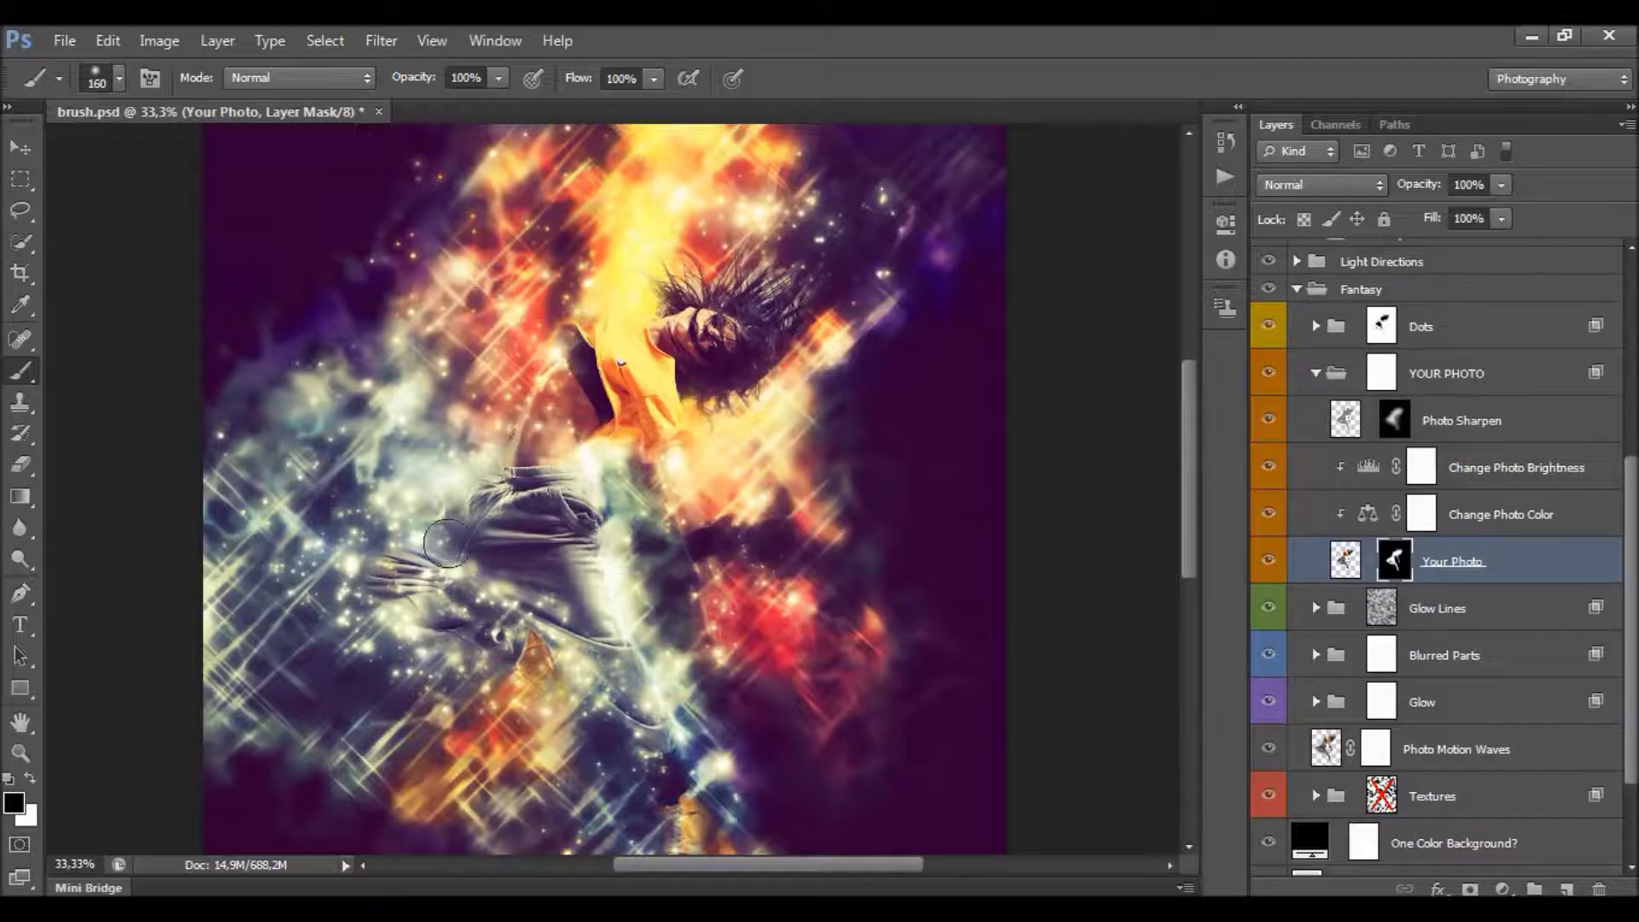
{"action": "scroll", "coordinate": [446, 543], "scroll_direction": "up", "scroll_amount": 1}
{"action": "scroll", "coordinate": [671, 498], "scroll_direction": "down", "scroll_amount": 1}
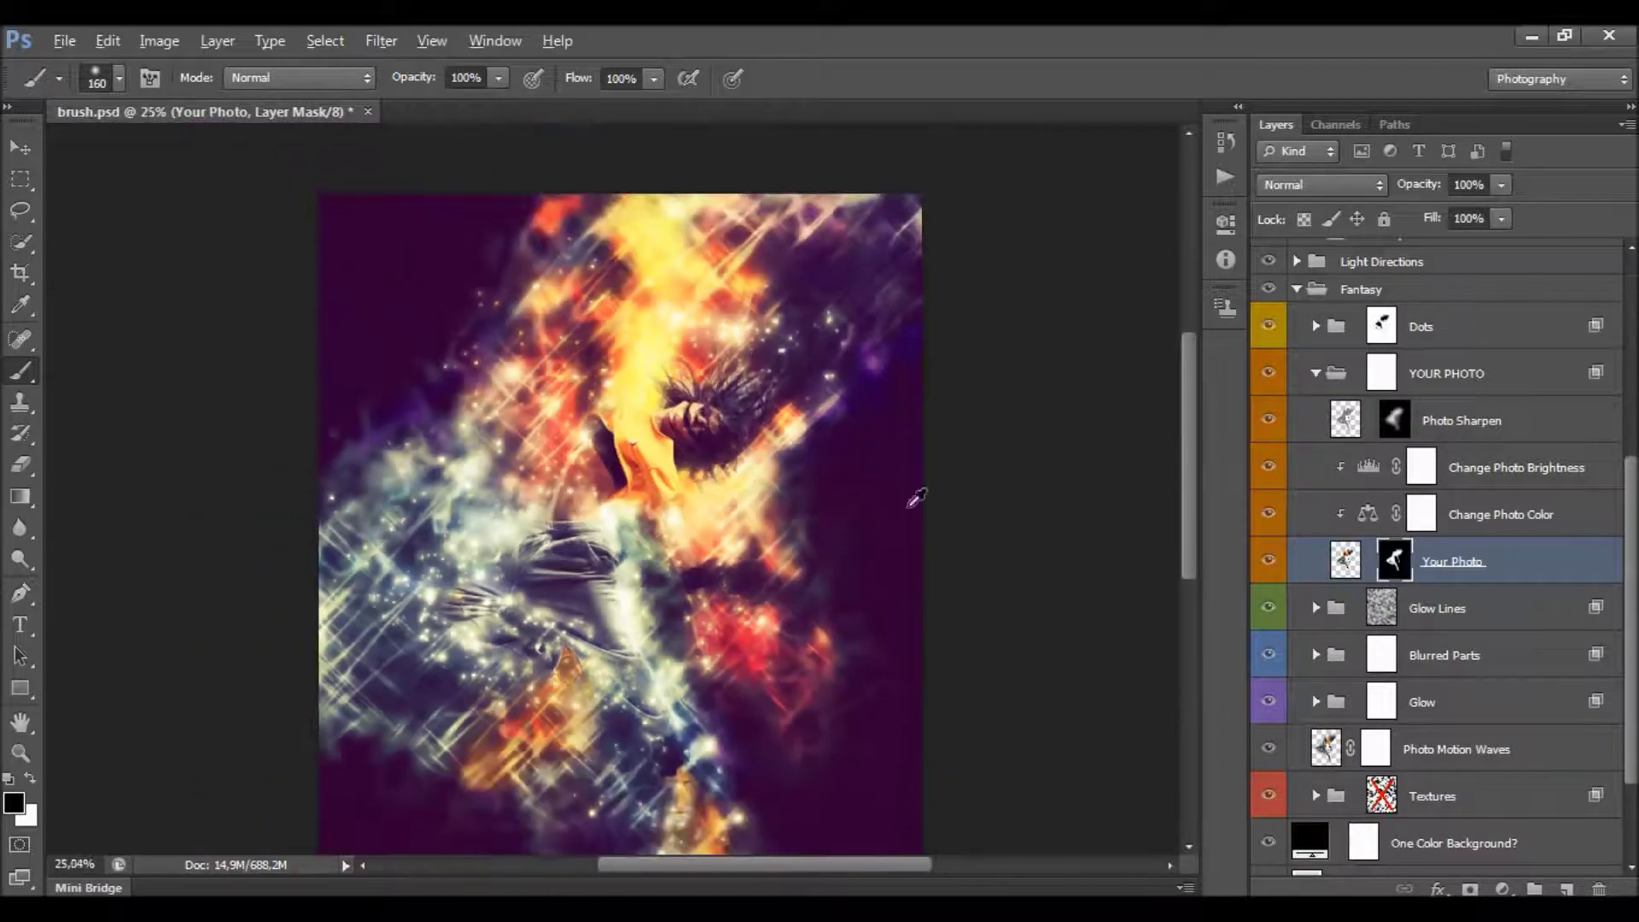
{"action": "scroll", "coordinate": [696, 401], "scroll_direction": "up", "scroll_amount": 1}
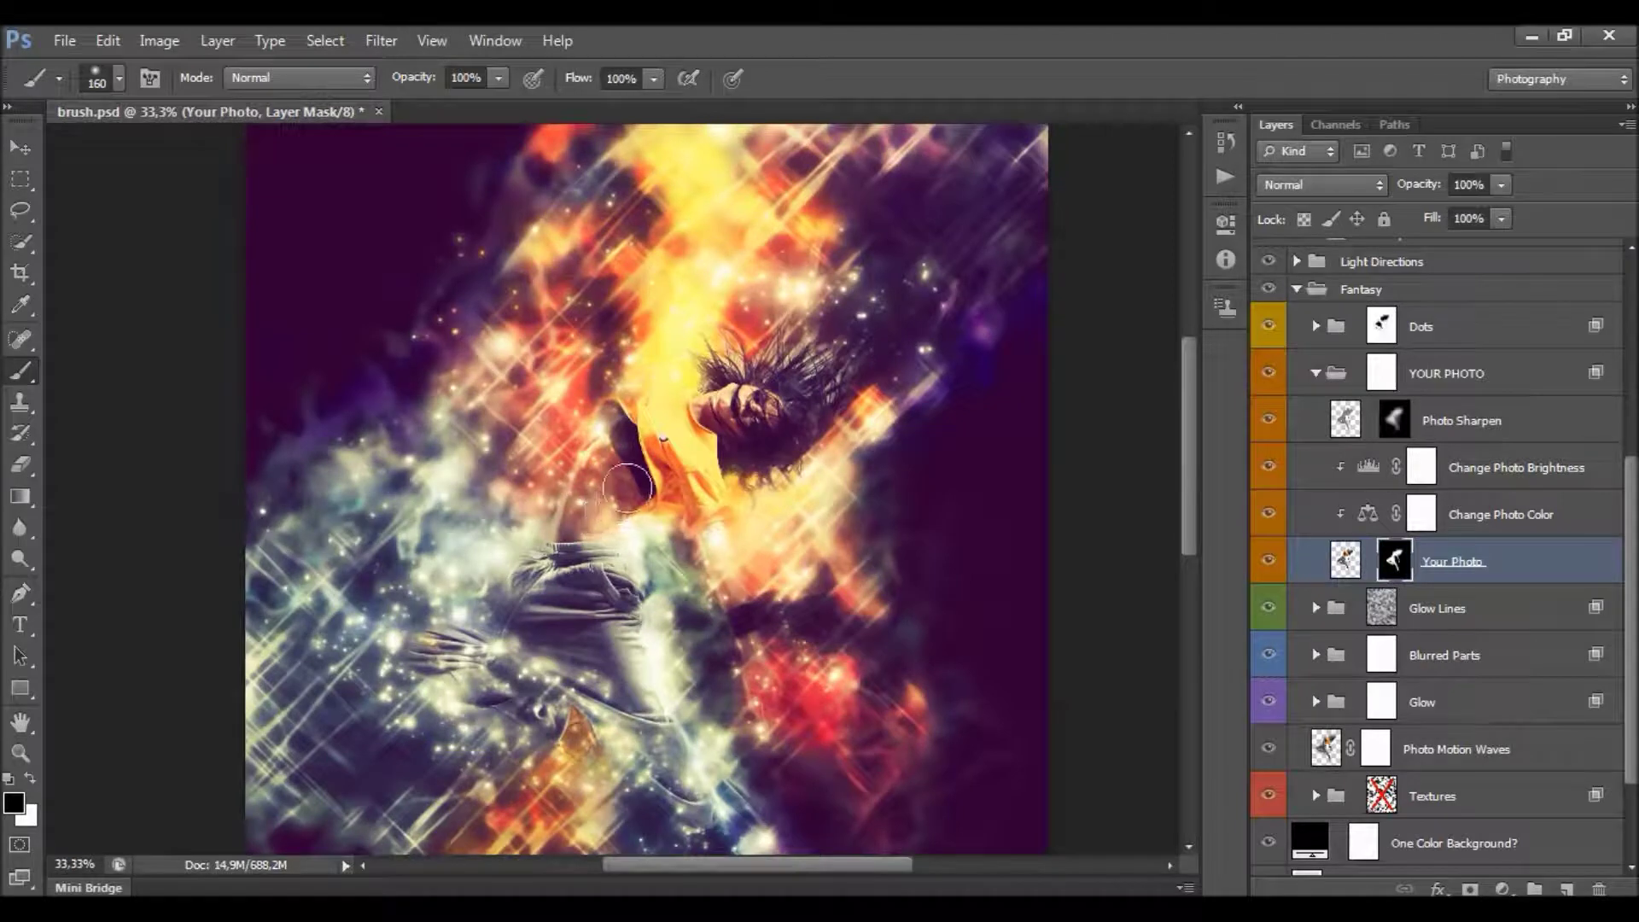
{"action": "scroll", "coordinate": [619, 500], "scroll_direction": "up", "scroll_amount": 2}
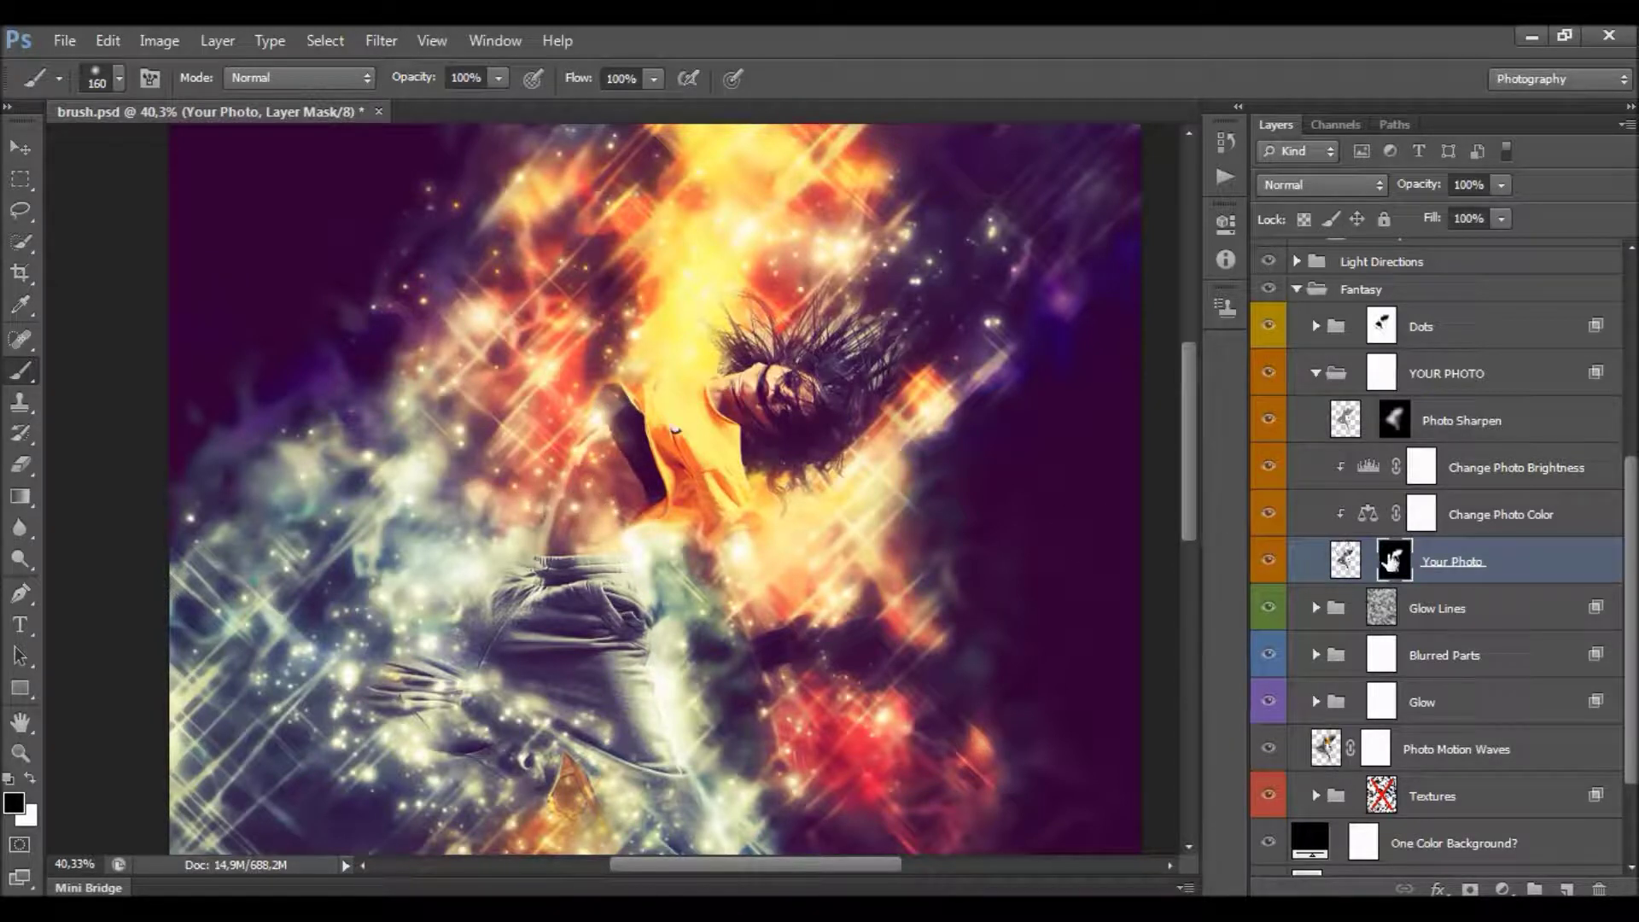
{"action": "left_click", "coordinate": [30, 779]}
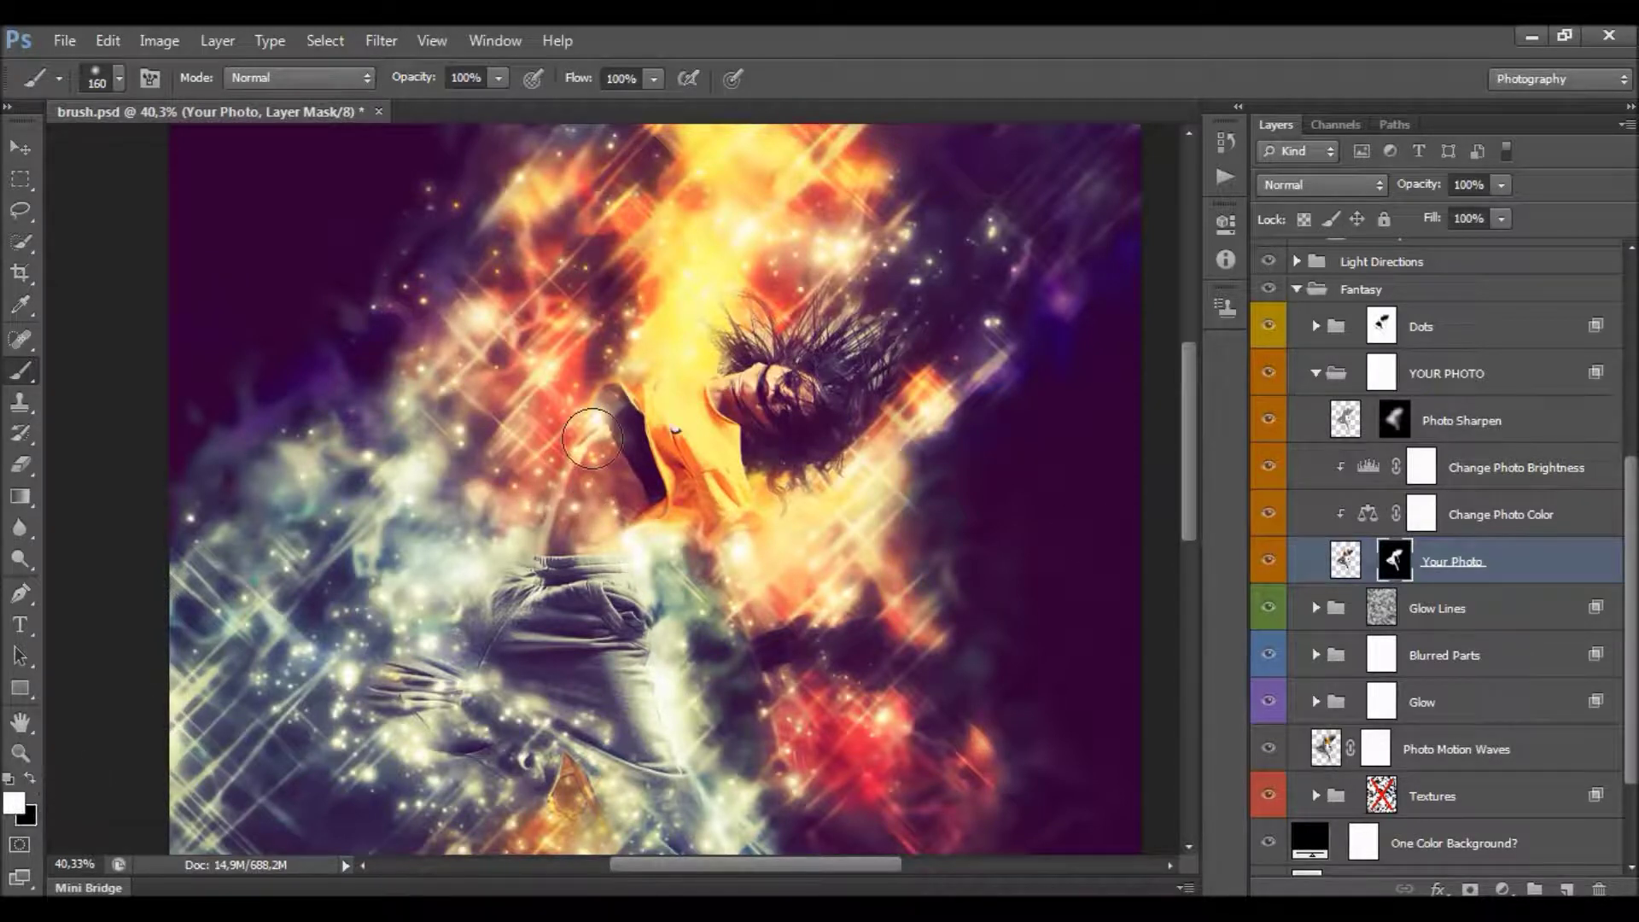
{"action": "mouse_move", "coordinate": [559, 483]}
{"action": "left_mouse_down"}
{"action": "mouse_move", "coordinate": [526, 577]}
{"action": "mouse_move", "coordinate": [498, 616]}
{"action": "mouse_move", "coordinate": [472, 619]}
{"action": "mouse_move", "coordinate": [547, 537]}
{"action": "mouse_move", "coordinate": [607, 428]}
{"action": "left_mouse_up"}
{"action": "scroll", "coordinate": [632, 444], "scroll_direction": "down", "scroll_amount": 2}
{"action": "scroll", "coordinate": [630, 440], "scroll_direction": "down", "scroll_amount": 1}
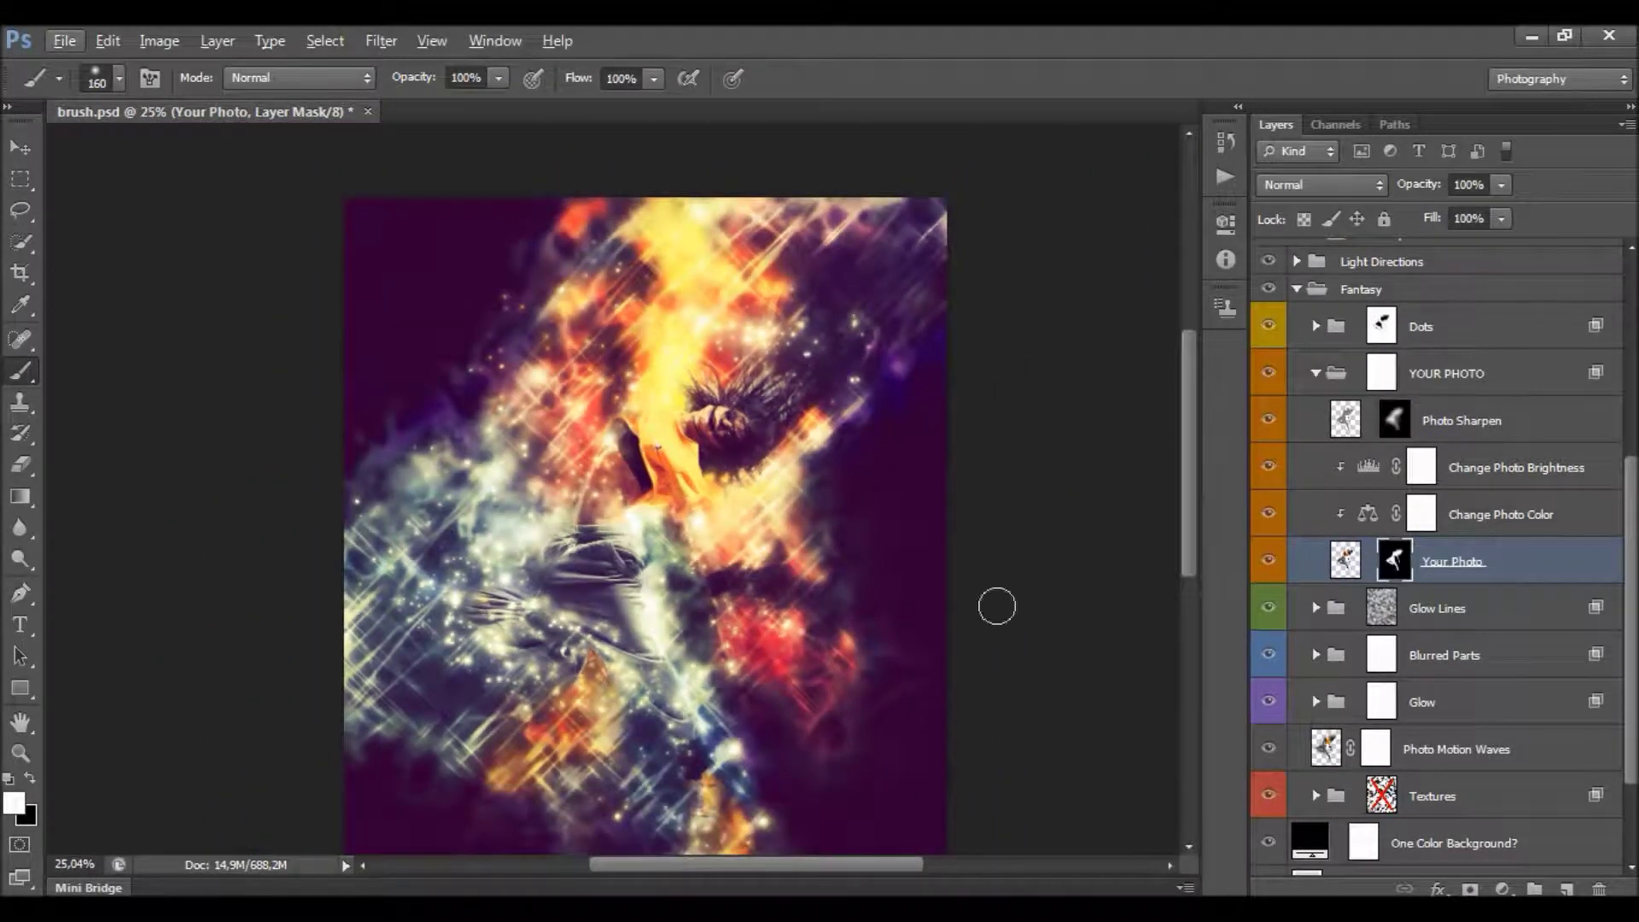
Collapse the YOUR PHOTO group, then toggle the Glow Lines group's visibility to compare its effect and expand it.
{"action": "left_click", "coordinate": [1317, 375]}
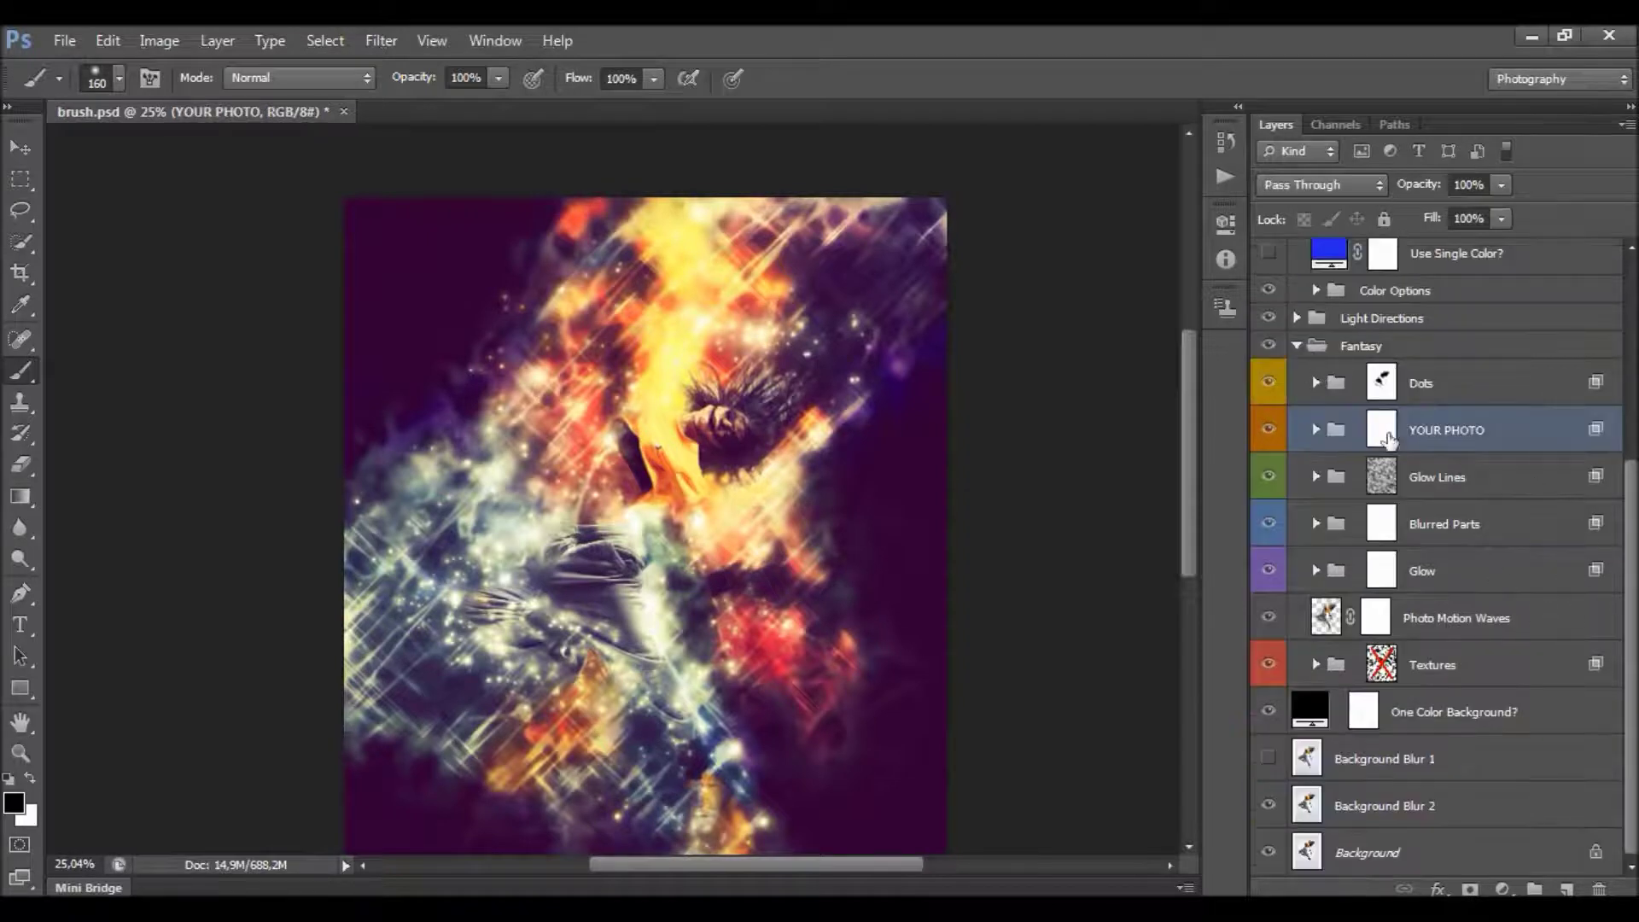
{"action": "left_click", "coordinate": [1456, 483]}
{"action": "key", "text": "x"}
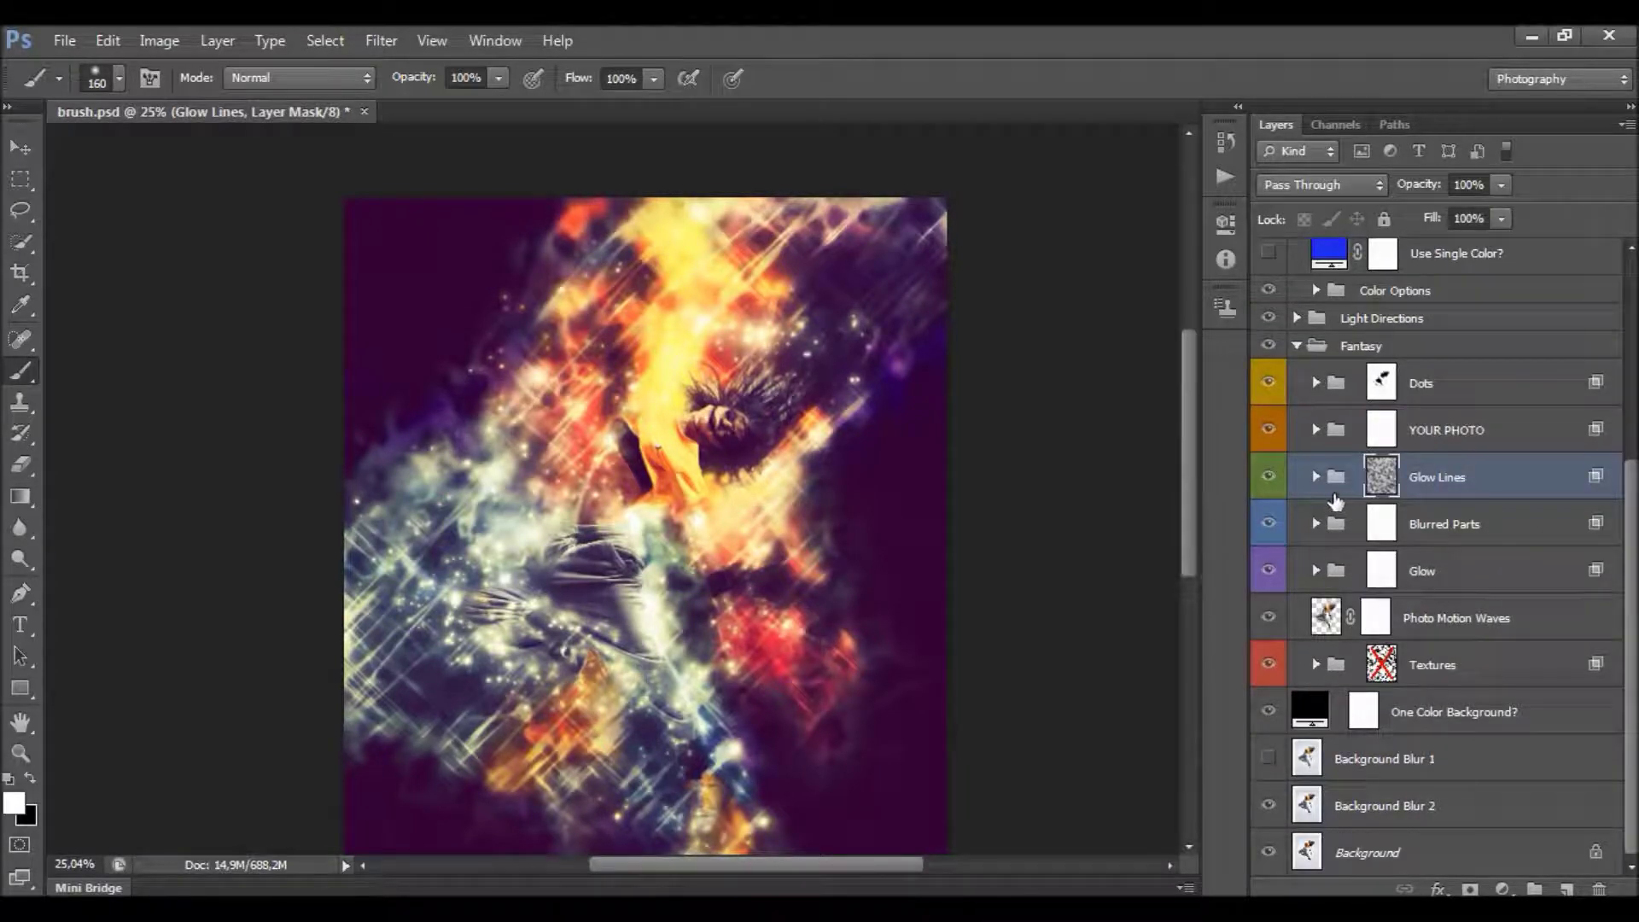
{"action": "left_click", "coordinate": [1252, 472]}
{"action": "left_click", "coordinate": [1271, 478]}
{"action": "left_click", "coordinate": [1270, 478]}
{"action": "scroll", "coordinate": [898, 434], "scroll_direction": "down", "scroll_amount": 1}
{"action": "left_click", "coordinate": [1316, 479]}
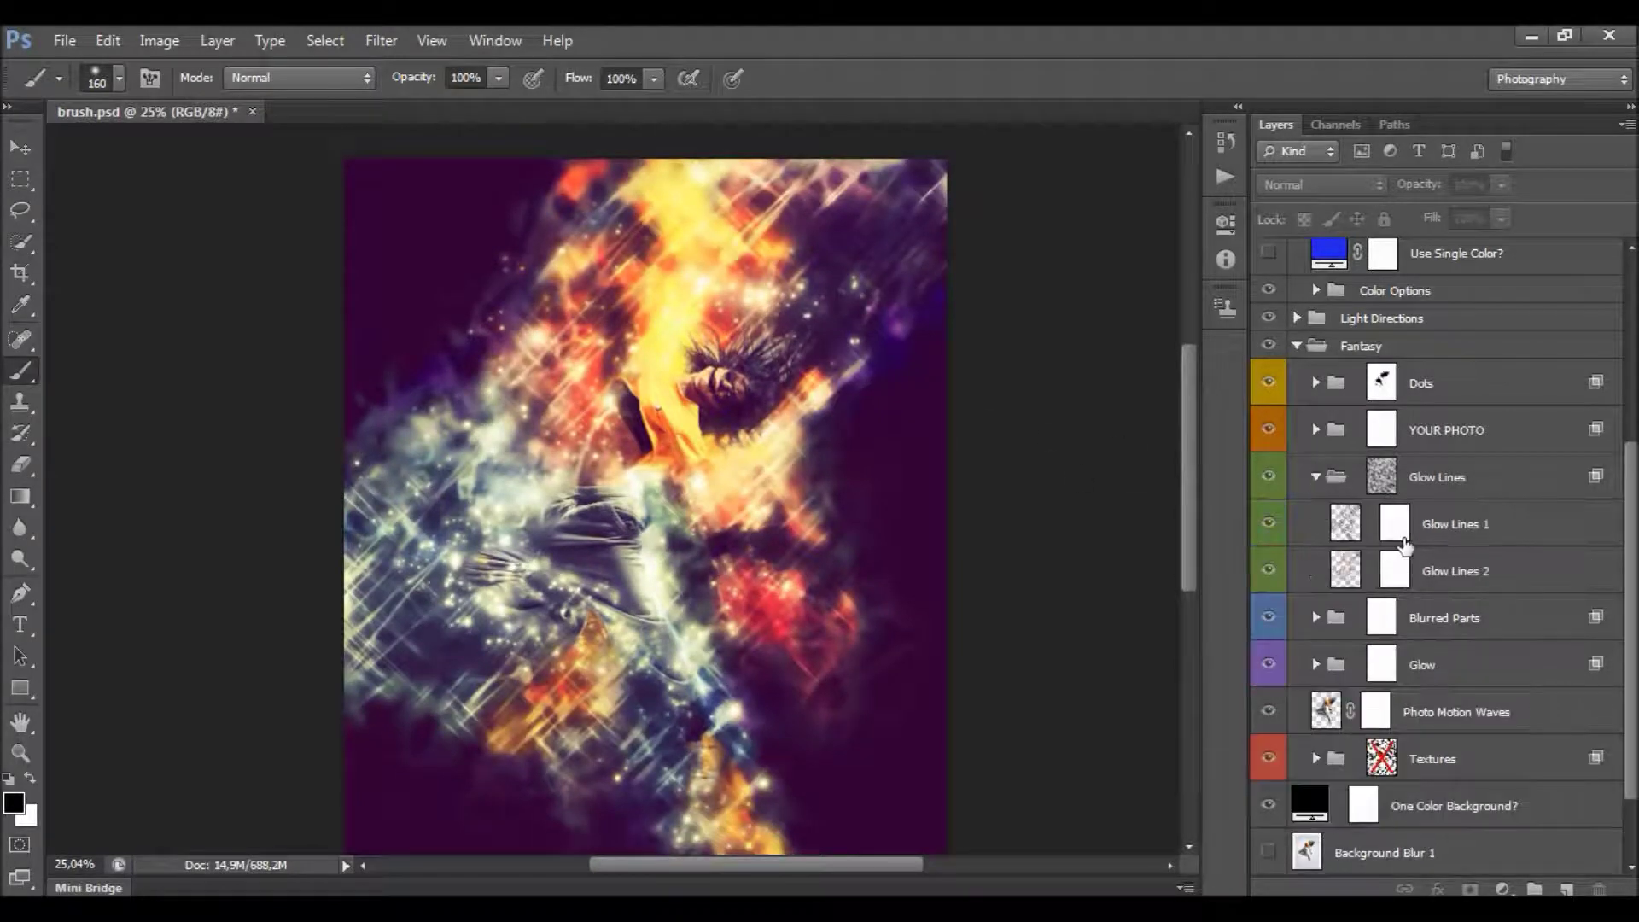
Toggle the visibility of the Glow Lines 1 and Glow Lines 2 layers to compare their effect.
{"action": "left_click", "coordinate": [1267, 524]}
{"action": "left_click", "coordinate": [1270, 564]}
{"action": "left_click", "coordinate": [1270, 564]}
{"action": "left_click", "coordinate": [1268, 524]}
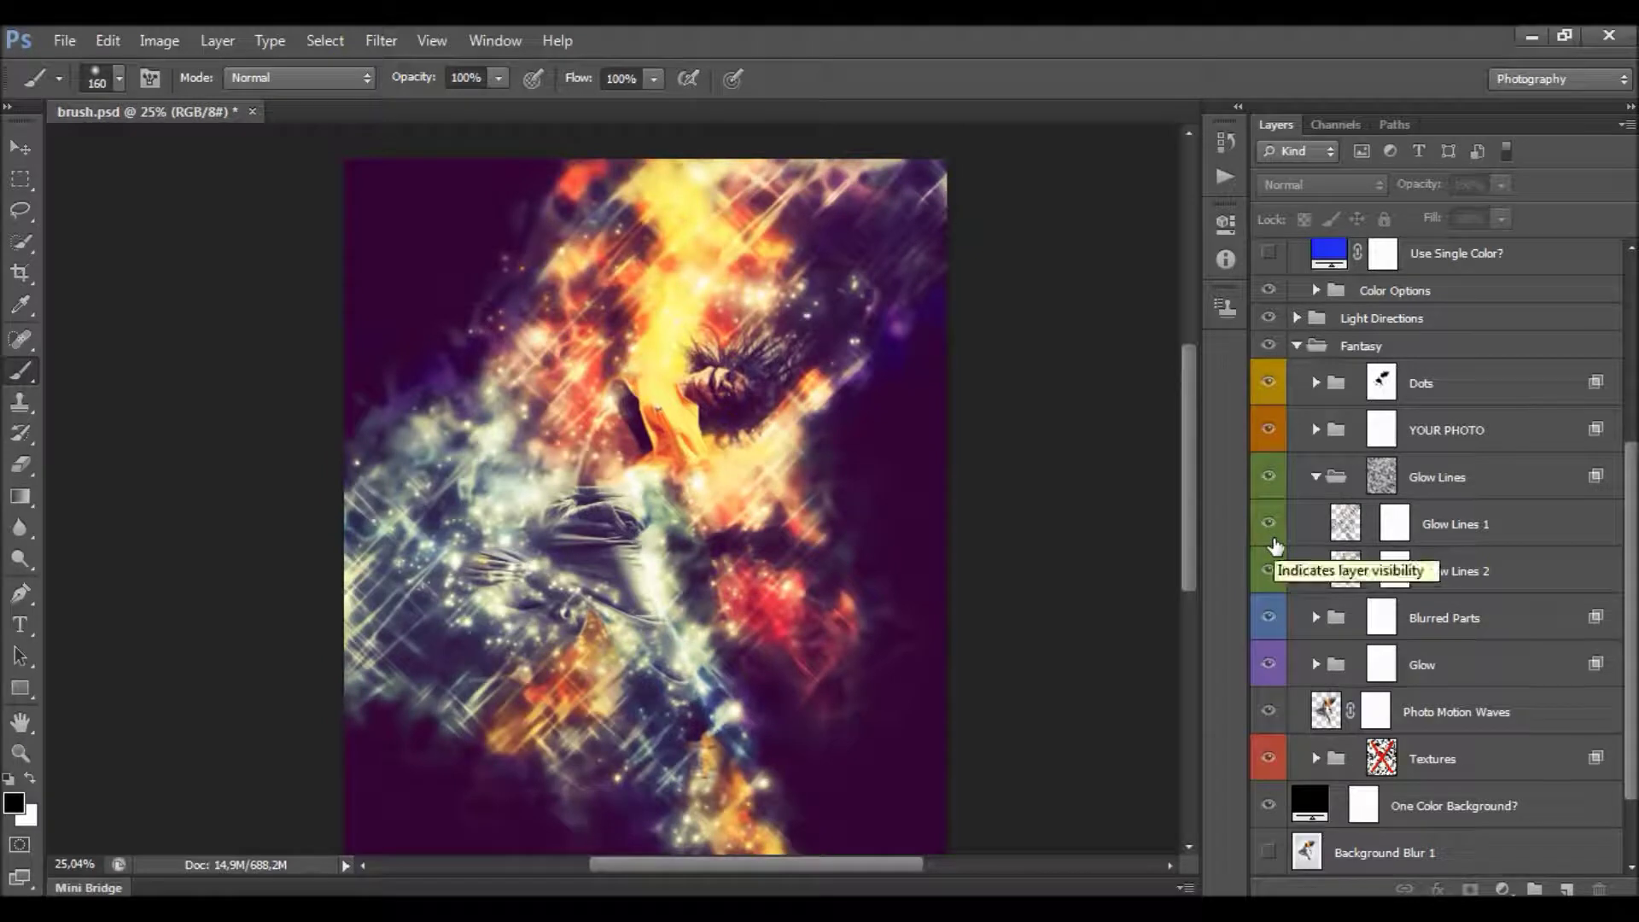
Hide the Glow Lines 1 layer and preview the image with and without Glow Lines 2.
{"action": "left_click", "coordinate": [1275, 546]}
{"action": "left_click", "coordinate": [1371, 539]}
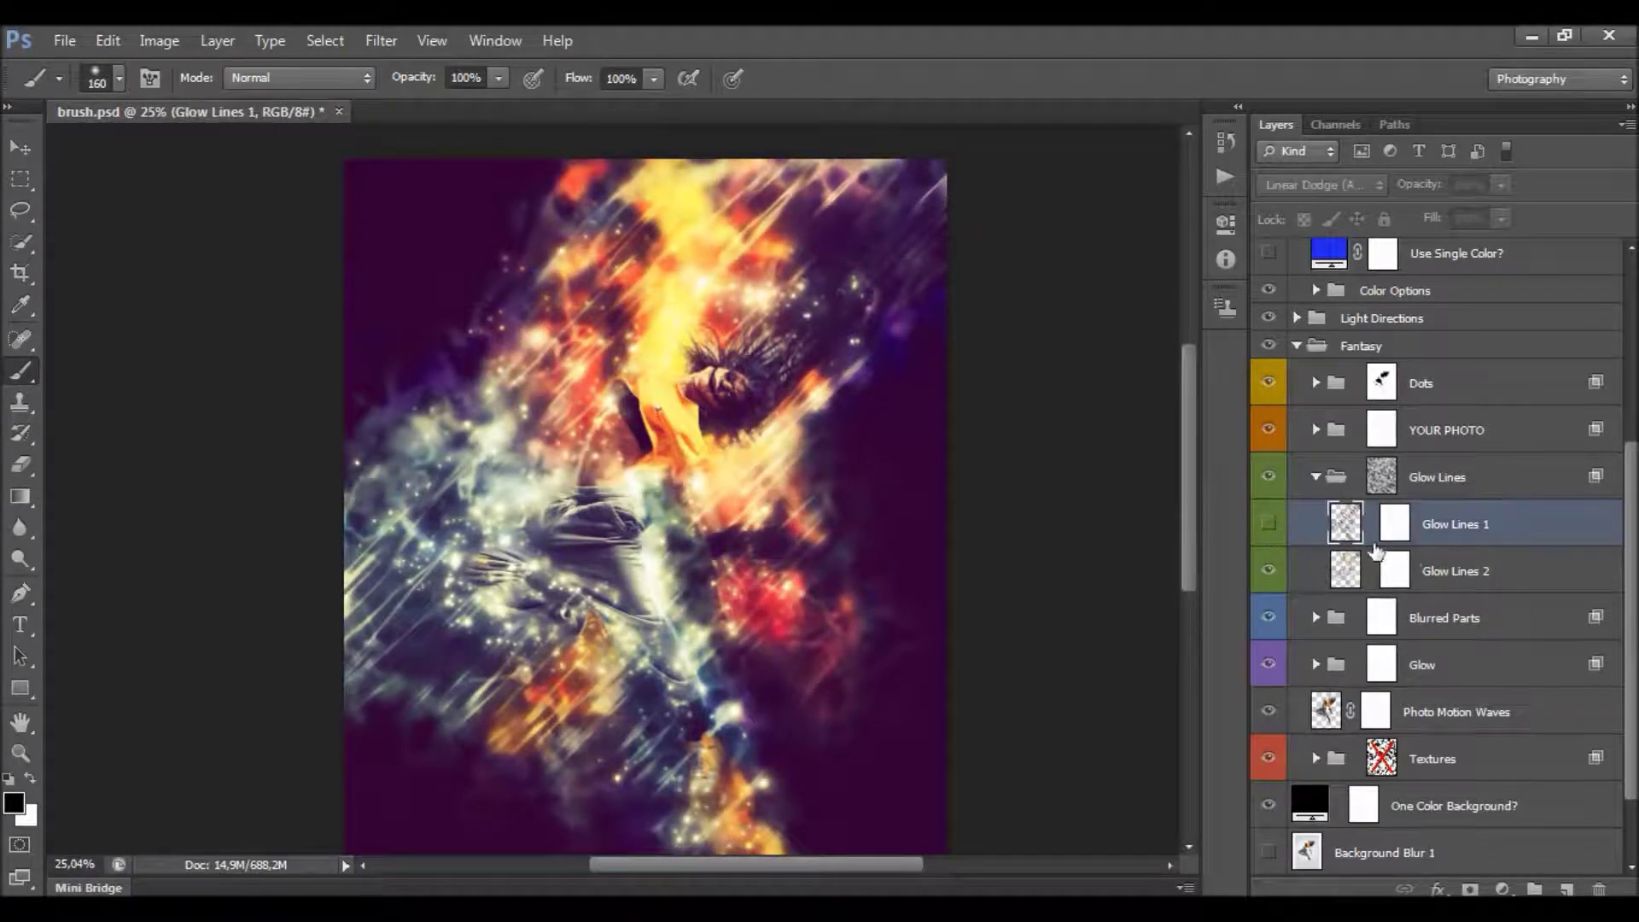
{"action": "left_click", "coordinate": [1452, 571]}
{"action": "left_click", "coordinate": [1269, 572]}
{"action": "left_click", "coordinate": [1269, 572]}
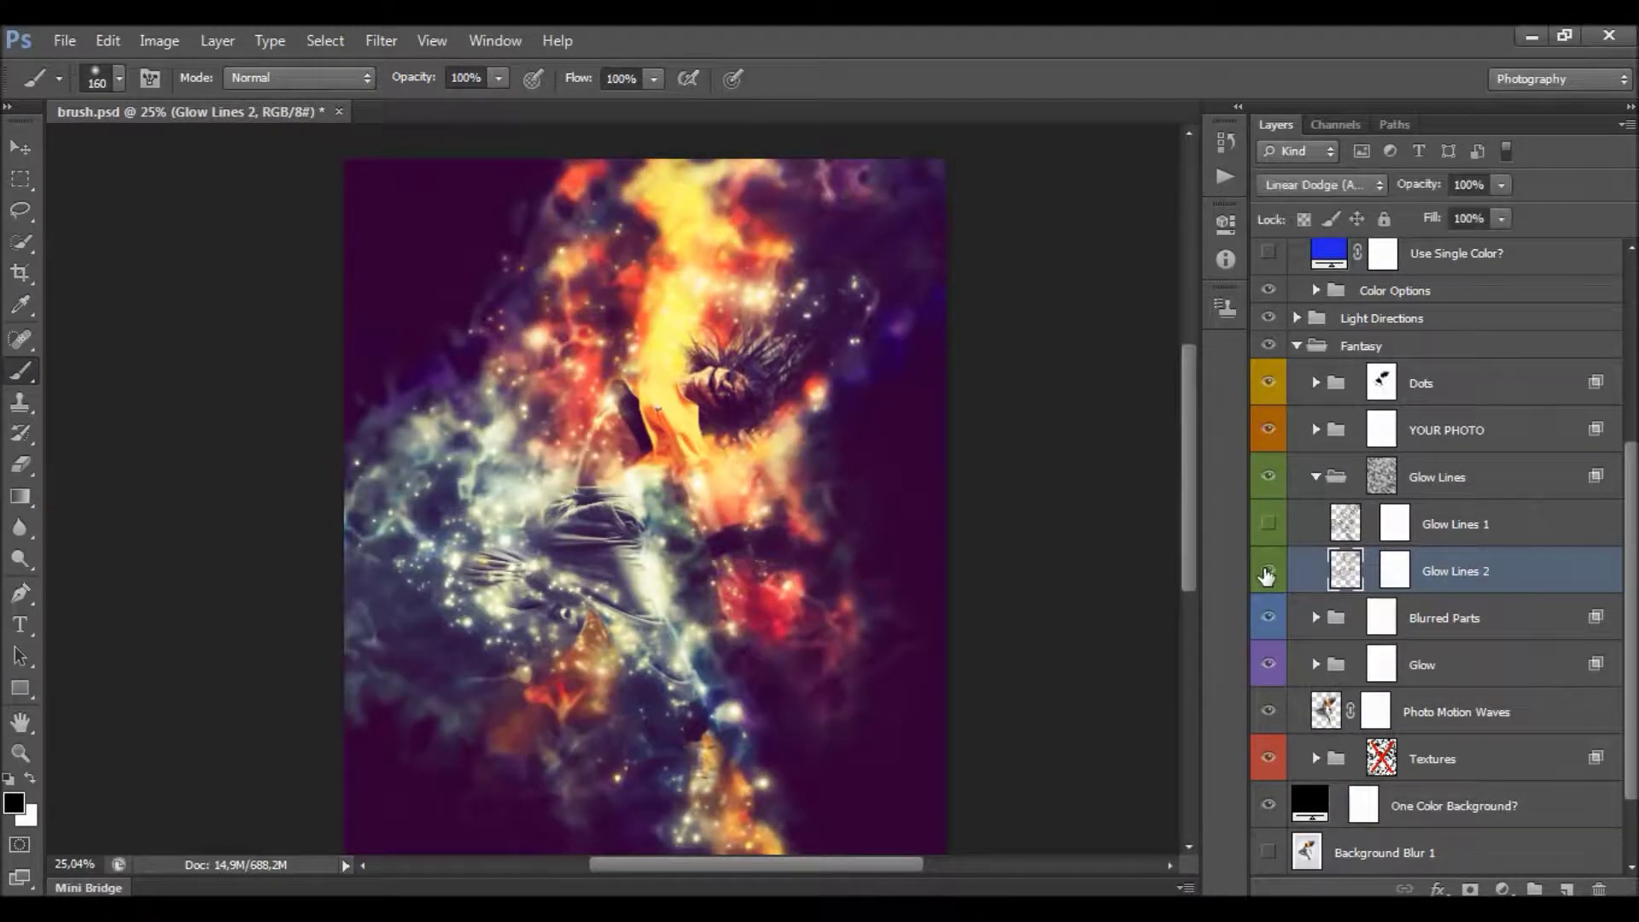
Paint white on the Glow Lines group mask with a soft 226 px brush around the dancer's upper body and legs to reveal more lines.
{"action": "left_click", "coordinate": [21, 754]}
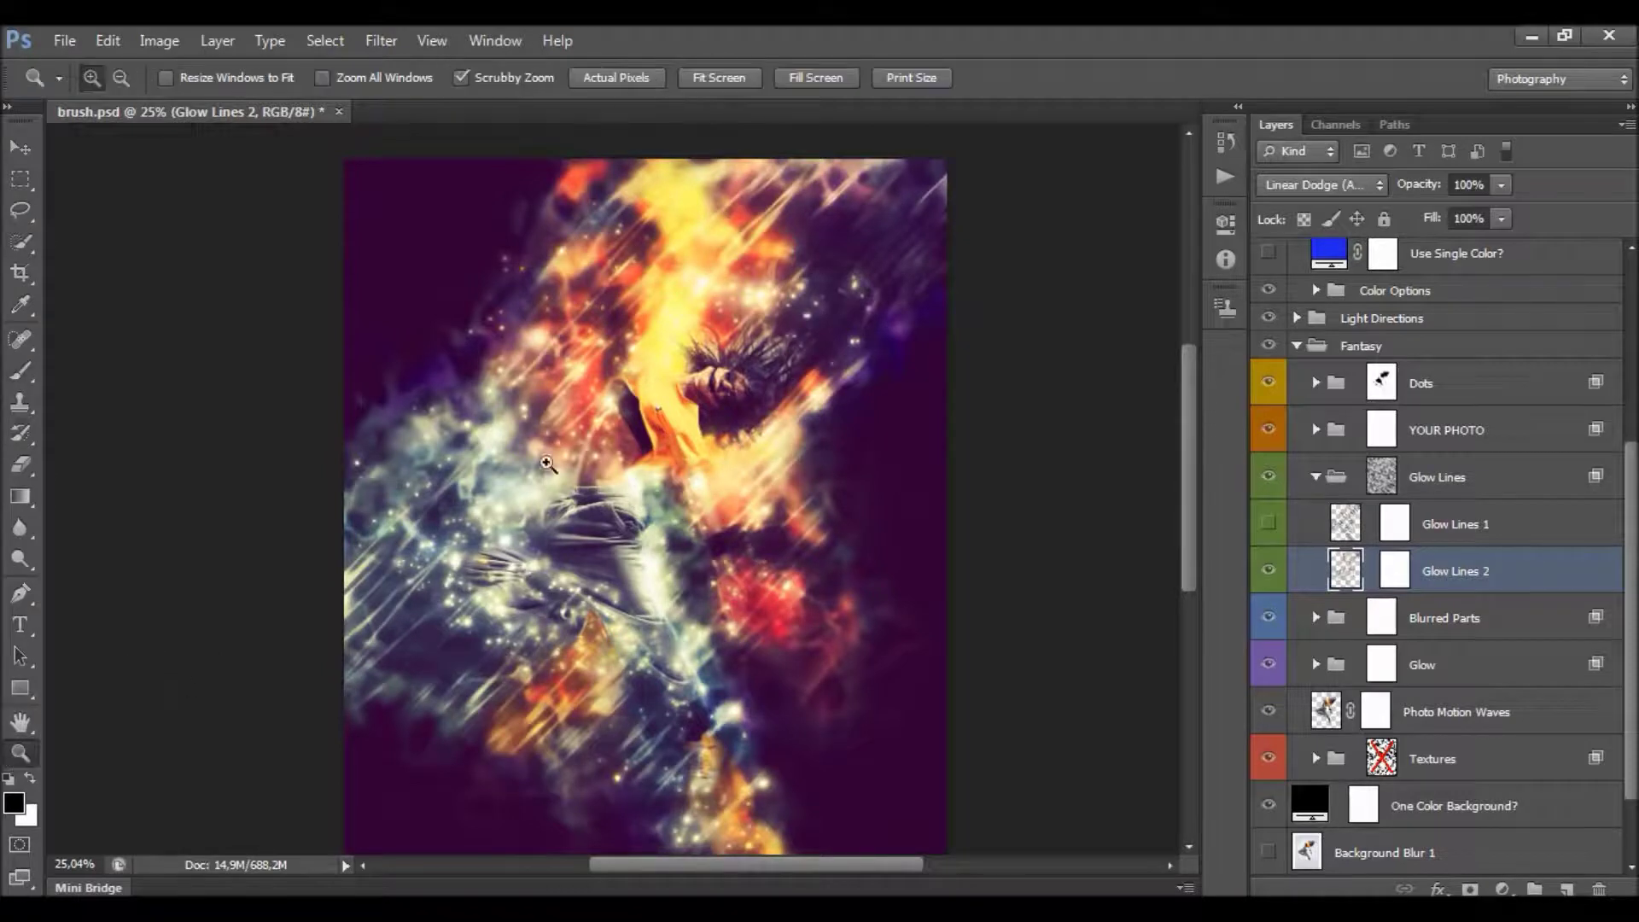
{"action": "left_click", "coordinate": [544, 474]}
{"action": "left_click", "coordinate": [800, 480], "text": "alt"}
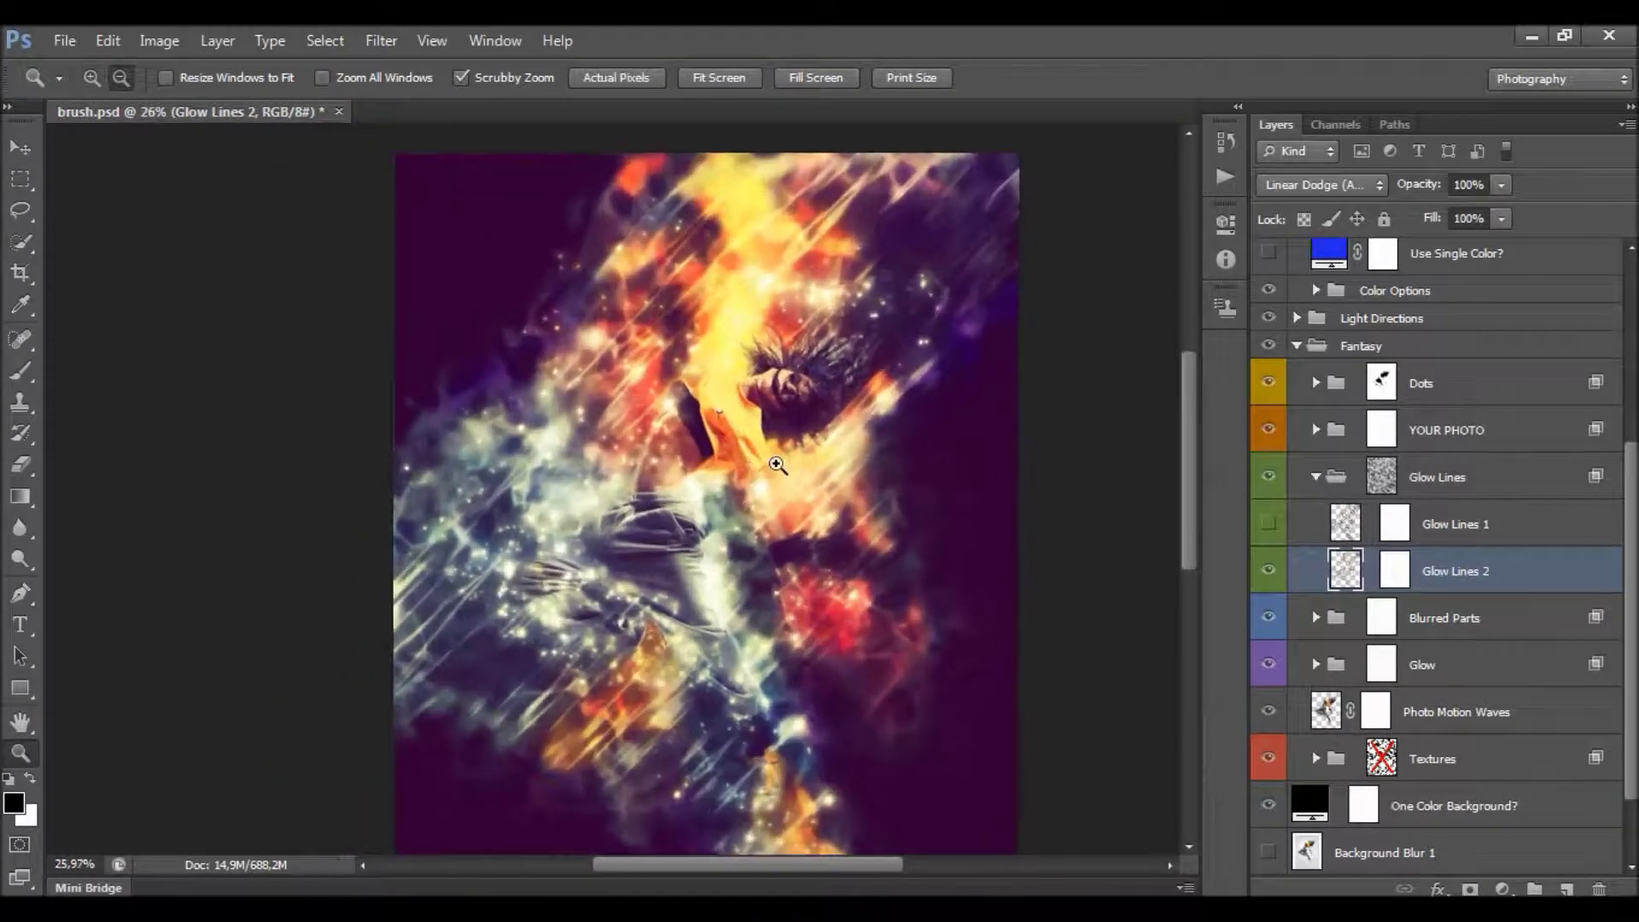
{"action": "left_click", "coordinate": [1373, 481]}
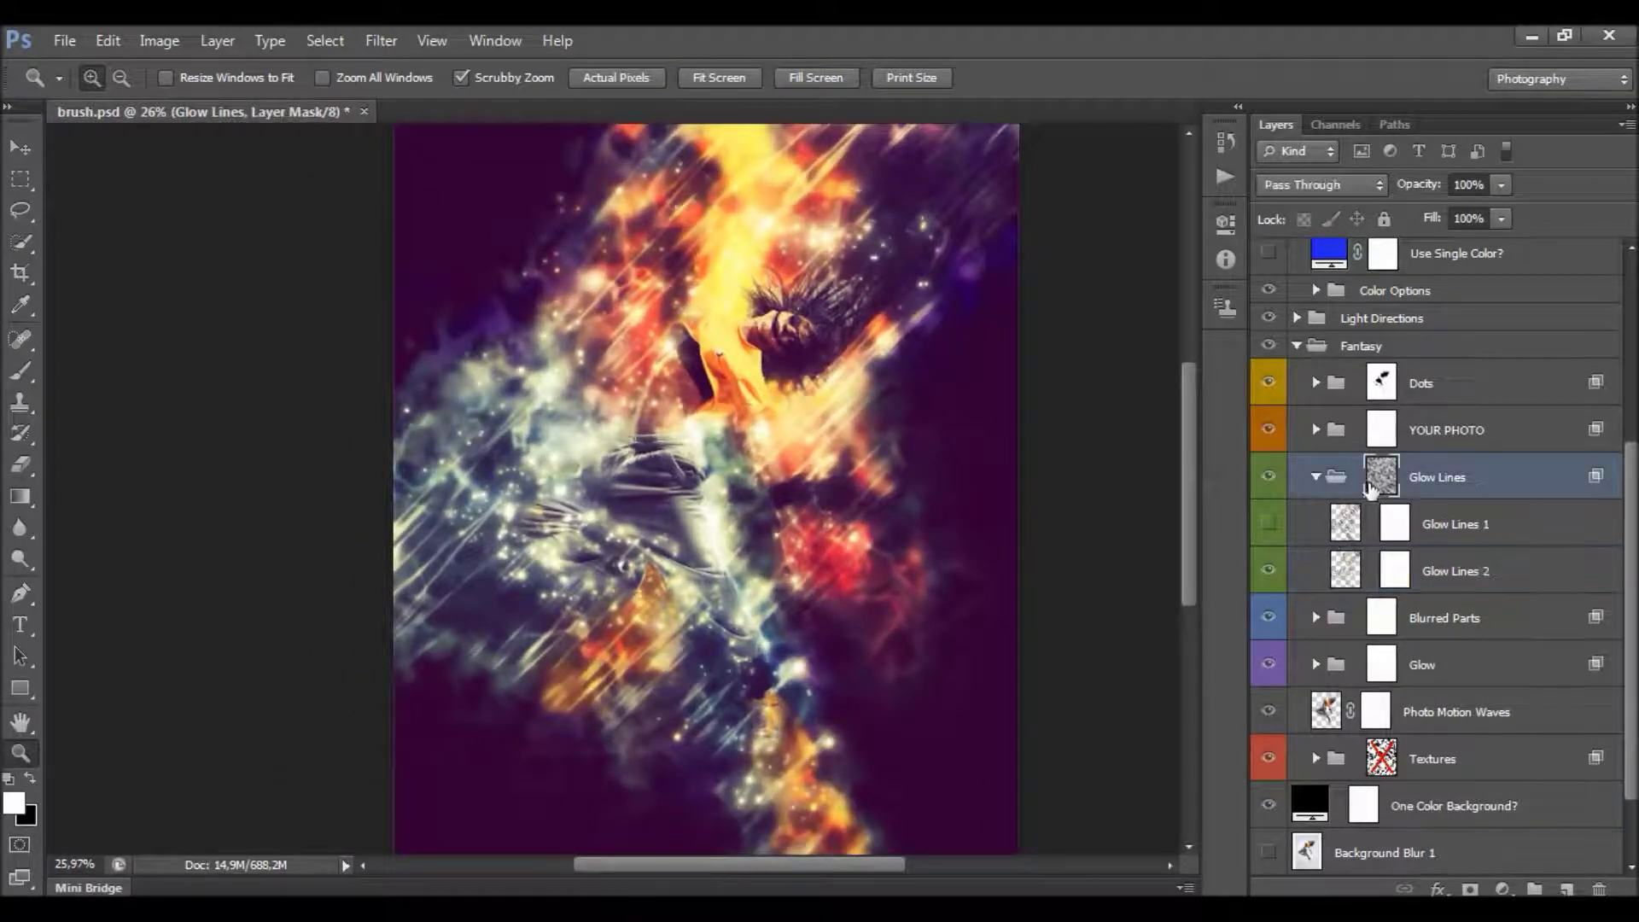
{"action": "key", "text": "b"}
{"action": "right_click", "coordinate": [639, 411]}
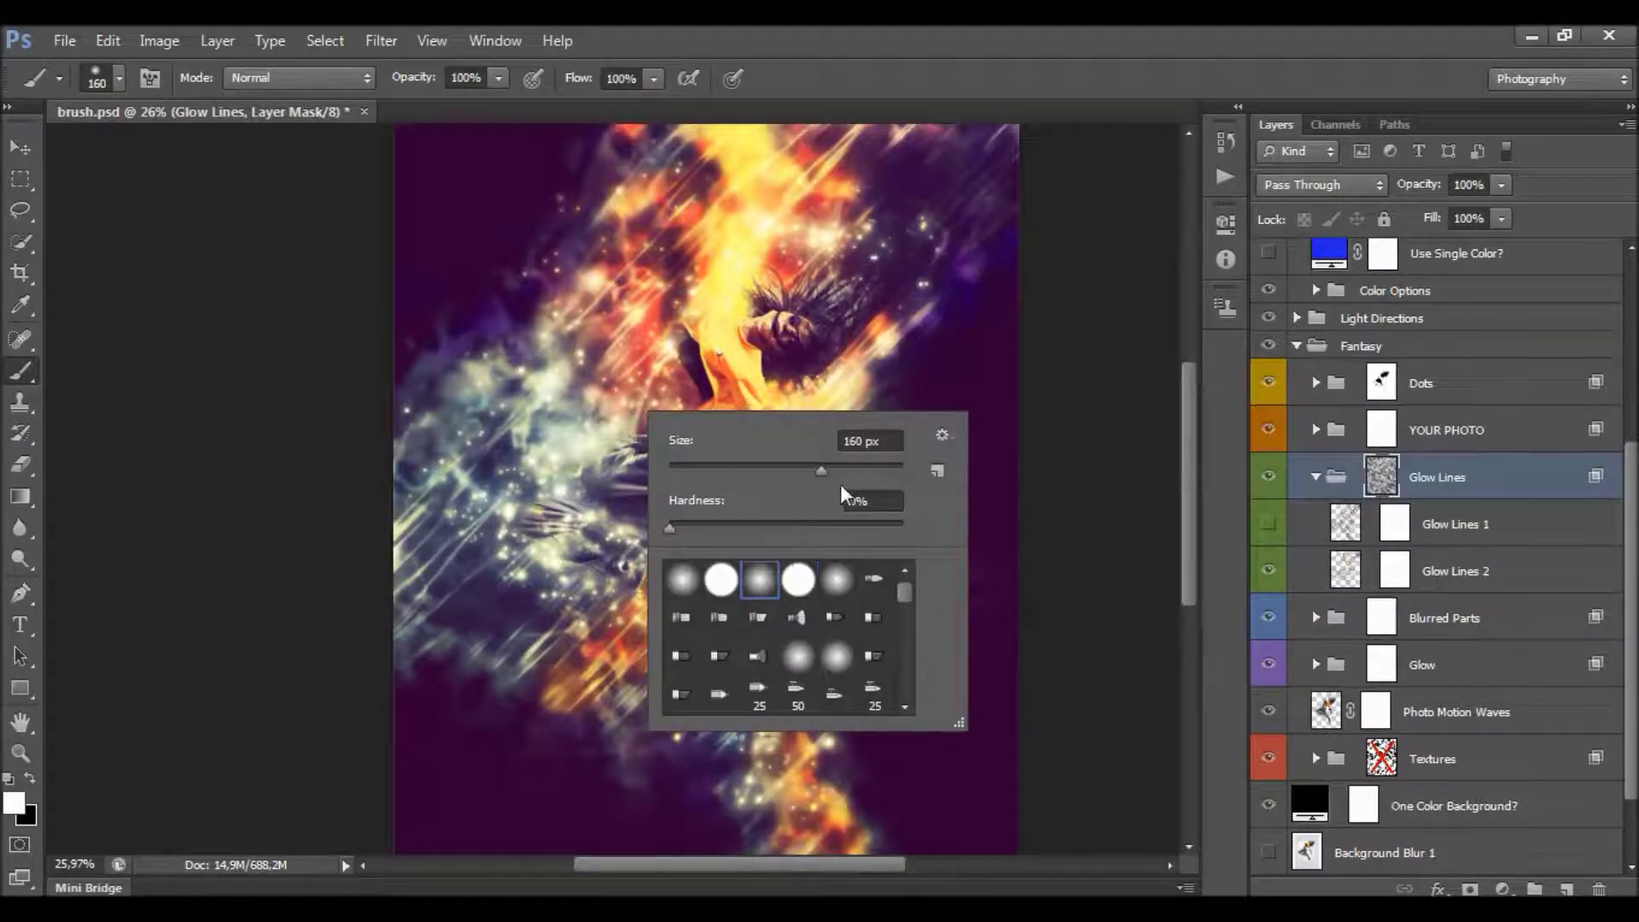
{"action": "left_click", "coordinate": [831, 92]}
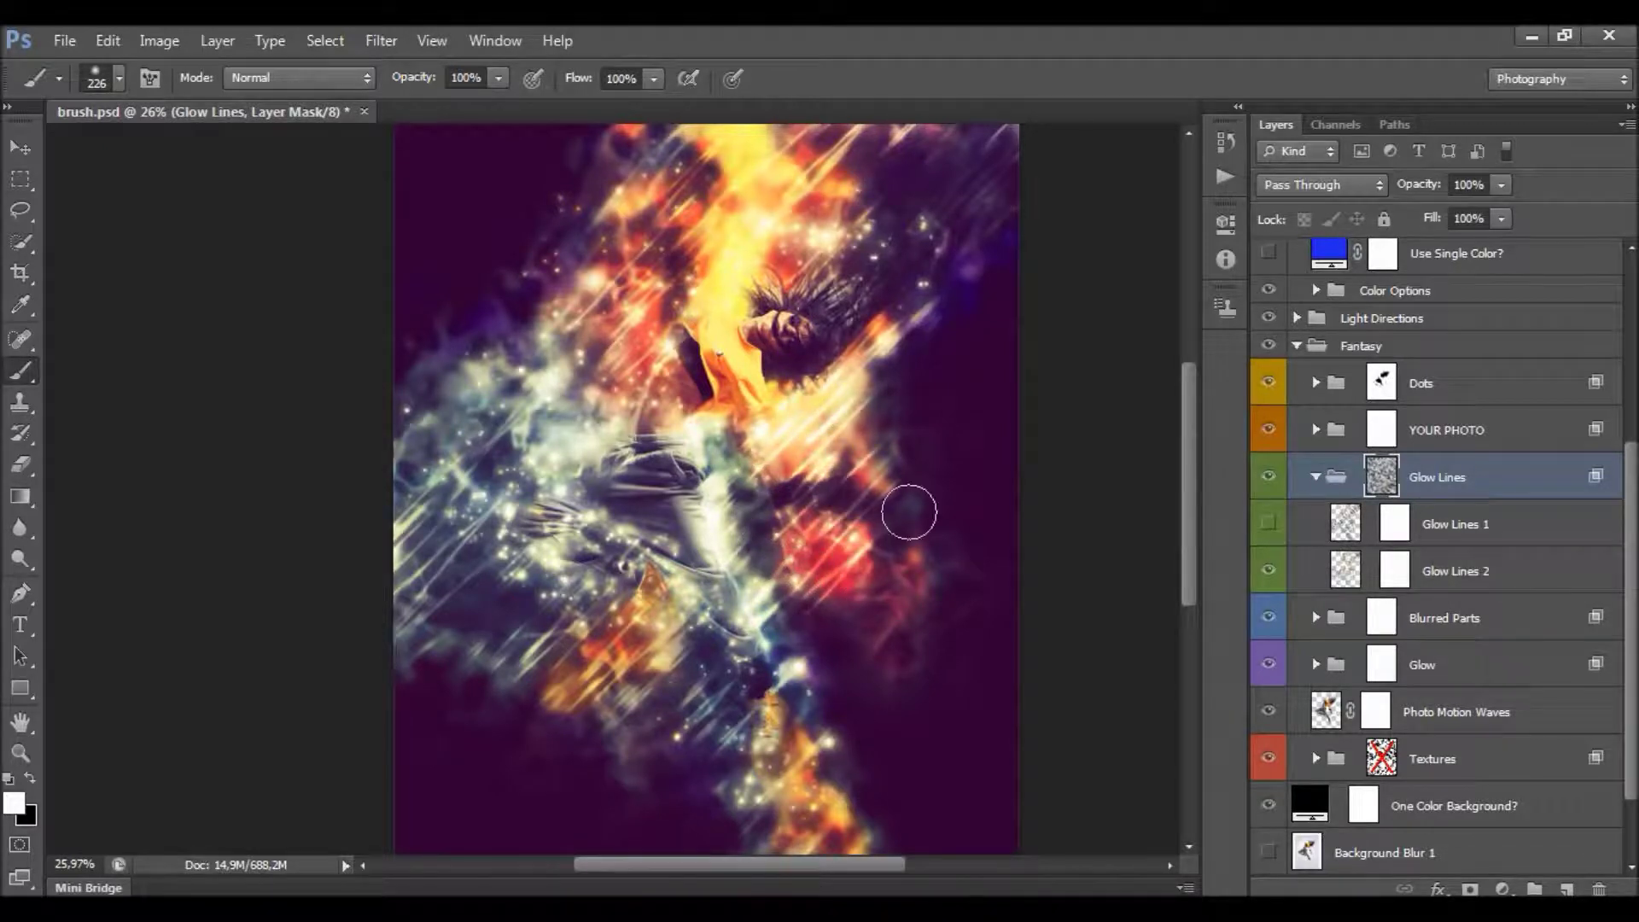
{"action": "mouse_move", "coordinate": [898, 291]}
{"action": "left_mouse_down"}
{"action": "mouse_move", "coordinate": [864, 262]}
{"action": "mouse_move", "coordinate": [855, 225]}
{"action": "mouse_move", "coordinate": [774, 240]}
{"action": "mouse_move", "coordinate": [712, 305]}
{"action": "mouse_move", "coordinate": [661, 316]}
{"action": "mouse_move", "coordinate": [646, 362]}
{"action": "left_mouse_up"}
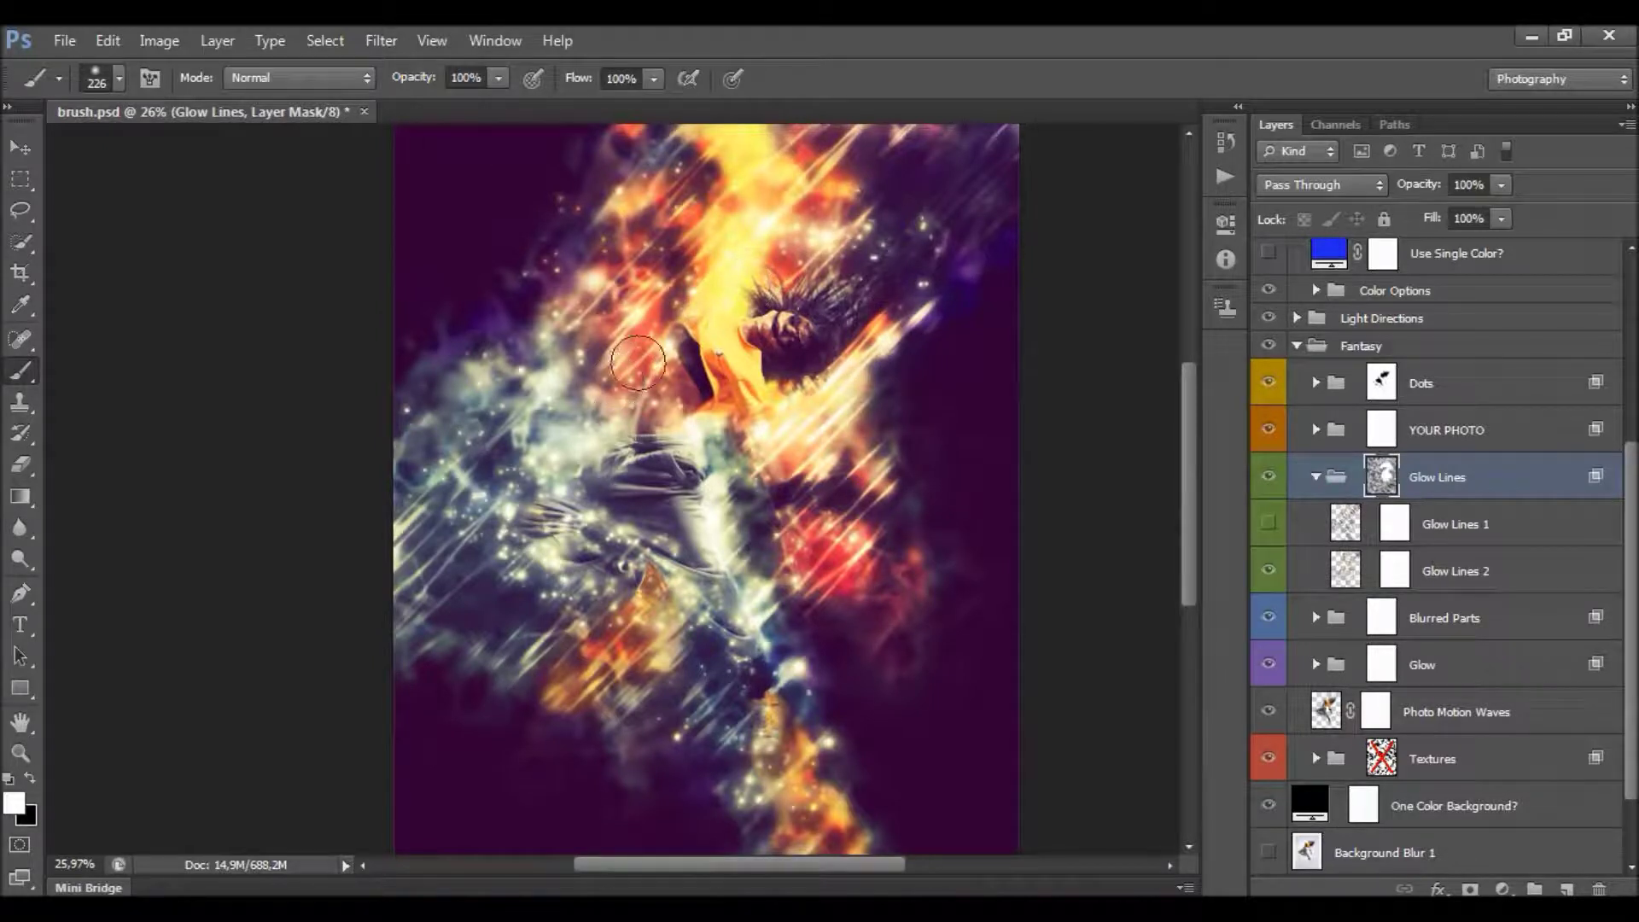
{"action": "mouse_move", "coordinate": [516, 496]}
{"action": "left_mouse_down"}
{"action": "mouse_move", "coordinate": [465, 597]}
{"action": "mouse_move", "coordinate": [641, 602]}
{"action": "mouse_move", "coordinate": [697, 748]}
{"action": "mouse_move", "coordinate": [734, 790]}
{"action": "mouse_move", "coordinate": [854, 739]}
{"action": "mouse_move", "coordinate": [795, 693]}
{"action": "left_mouse_up"}
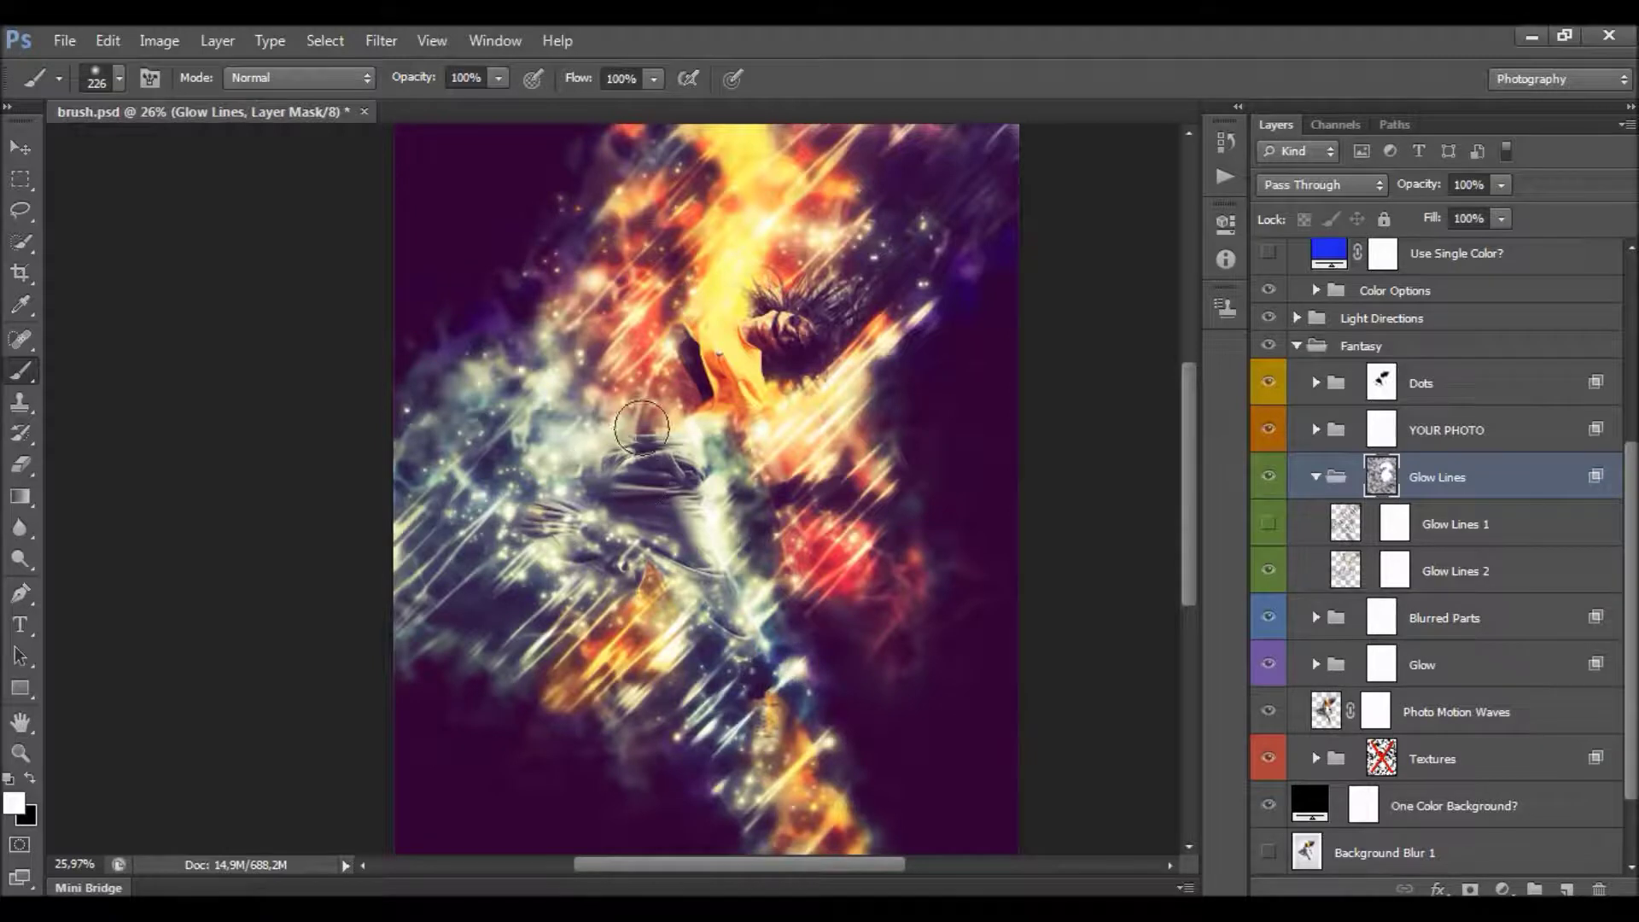
Paint black on the Glow Lines mask with a 370 px brush over the image's left edge and upper area to hide outer lines.
{"action": "scroll", "coordinate": [743, 282], "scroll_direction": "up", "scroll_amount": 2}
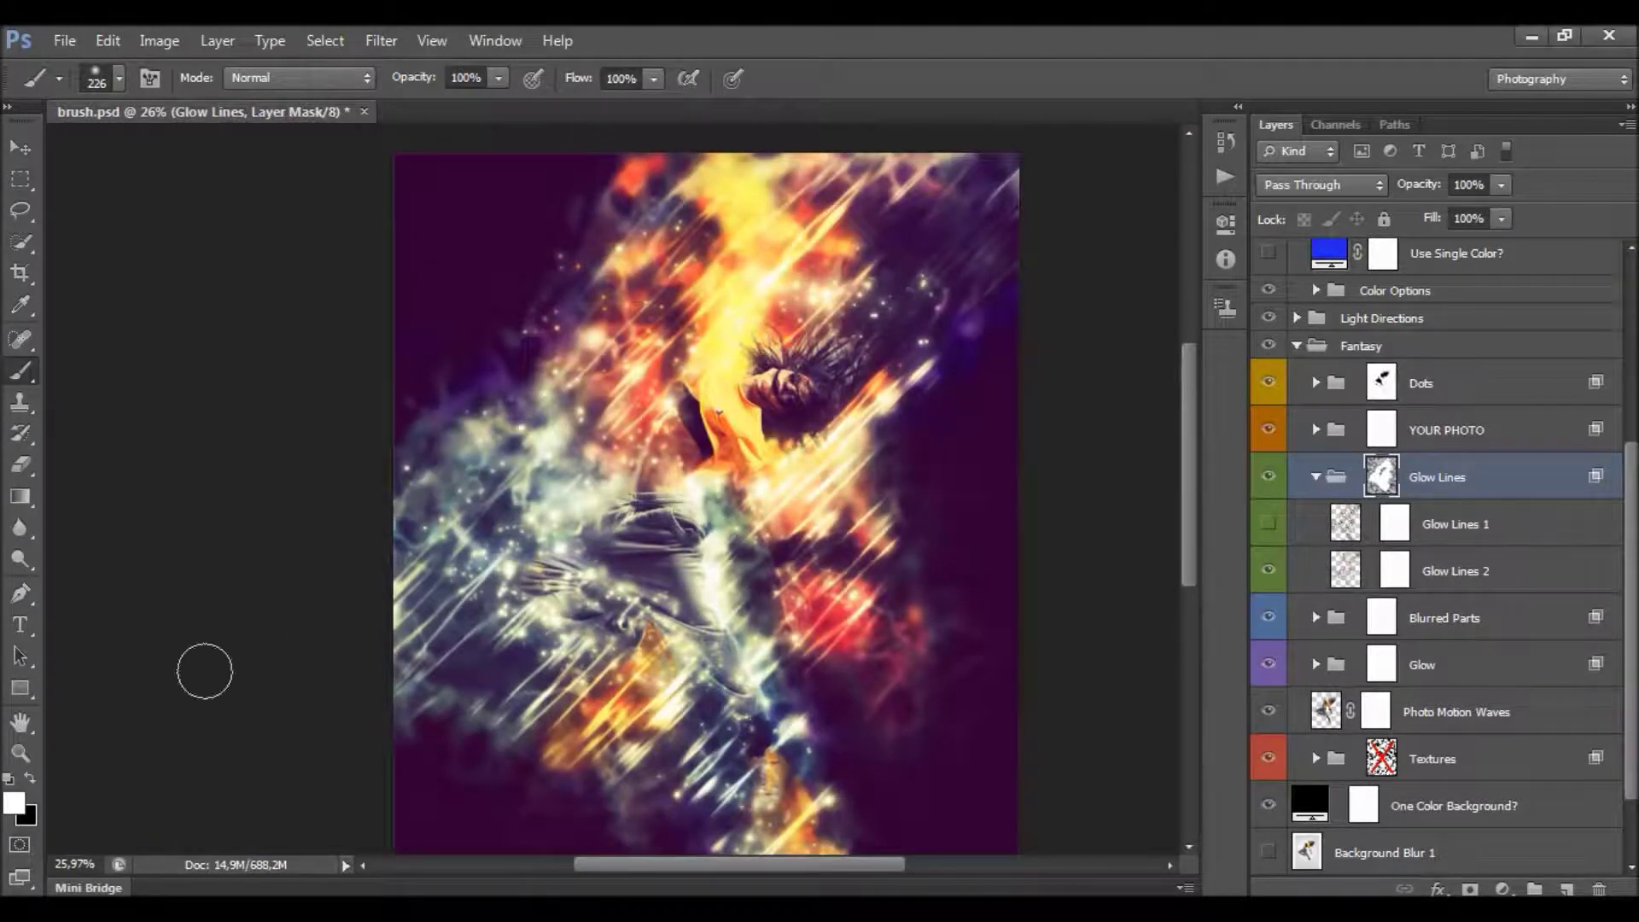
{"action": "right_click", "coordinate": [525, 660]}
{"action": "left_click_drag", "start_coordinate": [725, 643], "coordinate": [745, 643]}
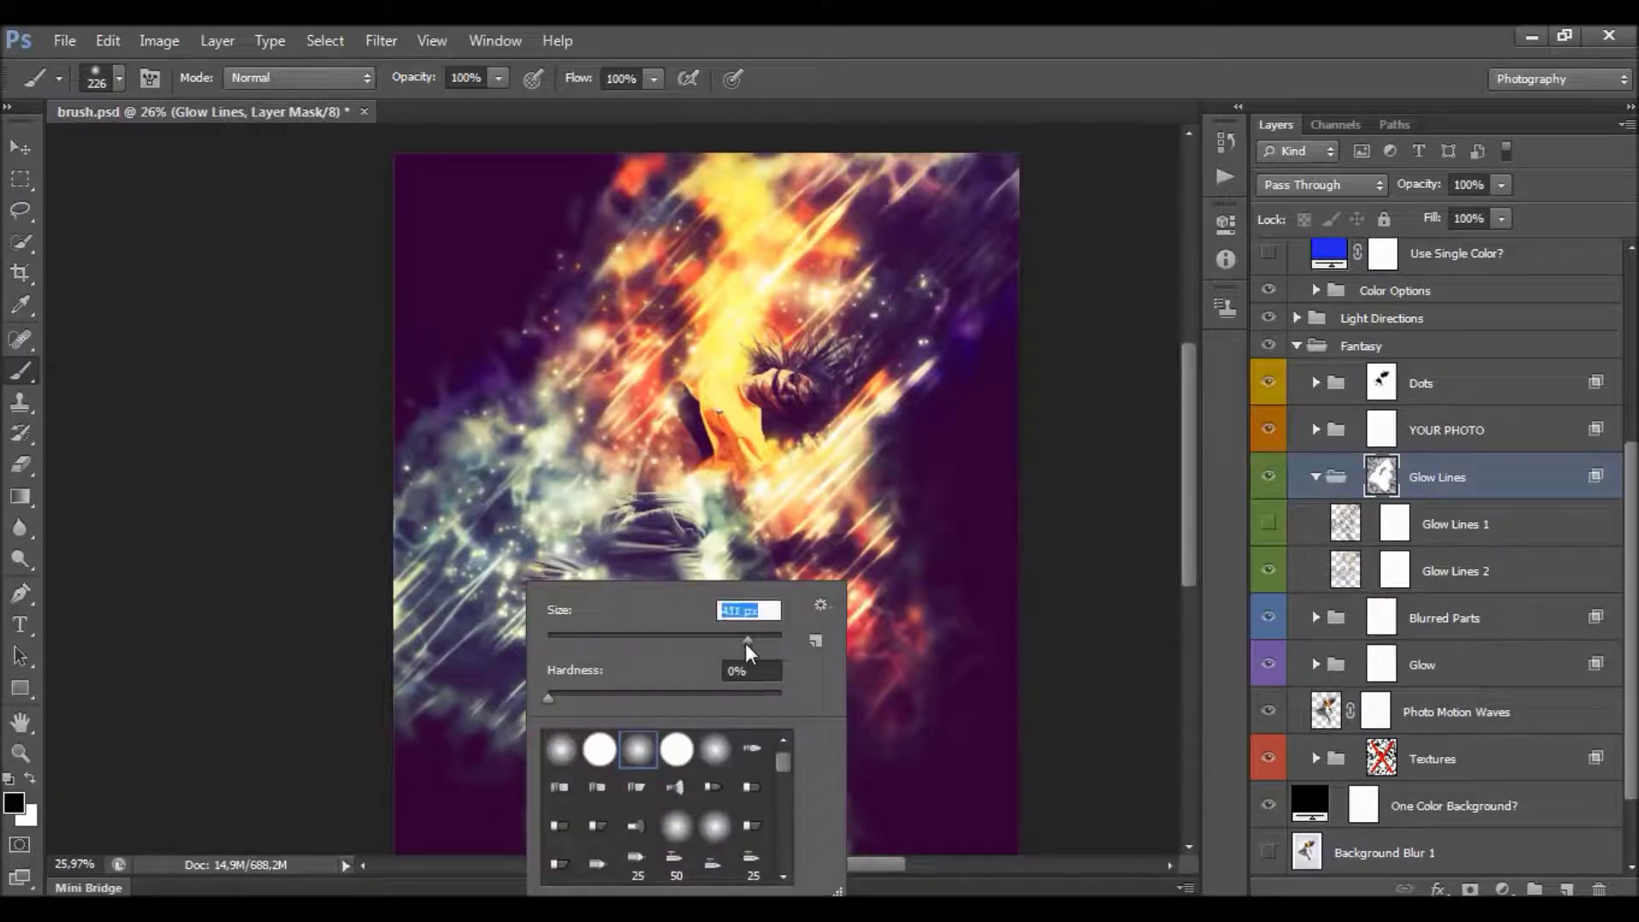
{"action": "mouse_move", "coordinate": [365, 719]}
{"action": "left_mouse_down"}
{"action": "mouse_move", "coordinate": [405, 614]}
{"action": "mouse_move", "coordinate": [400, 510]}
{"action": "mouse_move", "coordinate": [423, 504]}
{"action": "mouse_move", "coordinate": [468, 444]}
{"action": "left_mouse_up"}
{"action": "scroll", "coordinate": [563, 351], "scroll_direction": "up", "scroll_amount": 1}
{"action": "mouse_move", "coordinate": [1013, 278]}
{"action": "left_mouse_down"}
{"action": "mouse_move", "coordinate": [951, 257]}
{"action": "mouse_move", "coordinate": [843, 249]}
{"action": "mouse_move", "coordinate": [810, 219]}
{"action": "mouse_move", "coordinate": [637, 207]}
{"action": "mouse_move", "coordinate": [558, 423]}
{"action": "mouse_move", "coordinate": [705, 266]}
{"action": "left_mouse_up"}
{"action": "scroll", "coordinate": [962, 462], "scroll_direction": "down", "scroll_amount": 2}
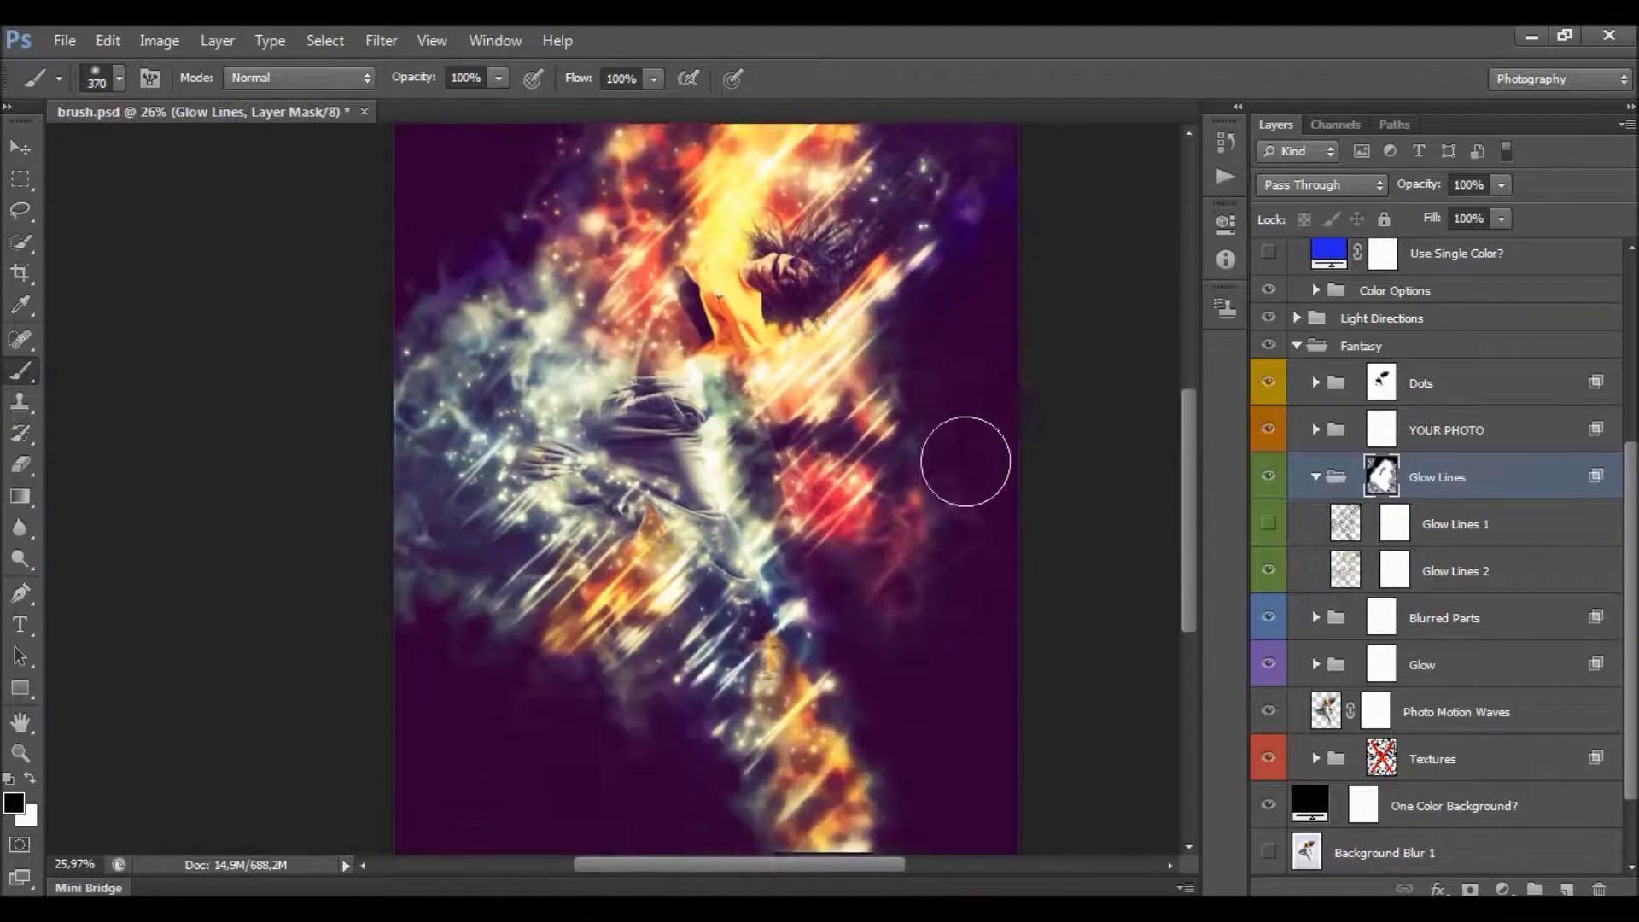
Continue painting black on the Glow Lines mask over the lower part of the image and the area right of the dancer.
{"action": "mouse_move", "coordinate": [854, 755]}
{"action": "left_mouse_down"}
{"action": "mouse_move", "coordinate": [779, 666]}
{"action": "mouse_move", "coordinate": [721, 669]}
{"action": "mouse_move", "coordinate": [743, 649]}
{"action": "left_mouse_up"}
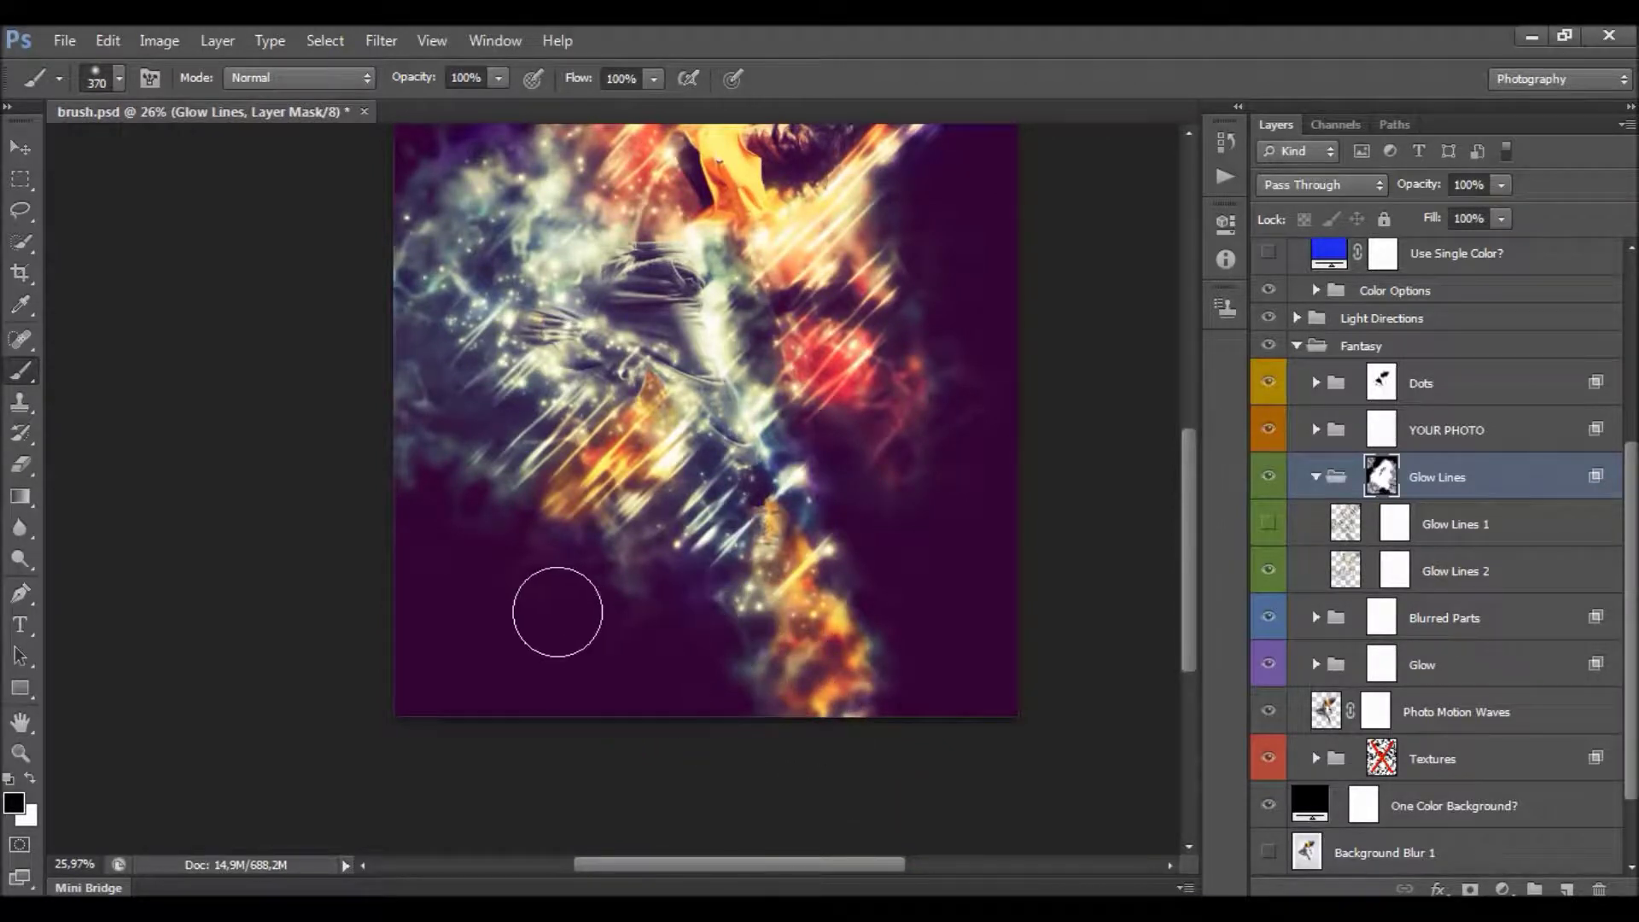
{"action": "scroll", "coordinate": [726, 615], "scroll_direction": "up", "scroll_amount": 2}
{"action": "mouse_move", "coordinate": [907, 435]}
{"action": "left_mouse_down"}
{"action": "mouse_move", "coordinate": [869, 438]}
{"action": "mouse_move", "coordinate": [915, 372]}
{"action": "left_mouse_up"}
{"action": "scroll", "coordinate": [965, 341], "scroll_direction": "up", "scroll_amount": 1}
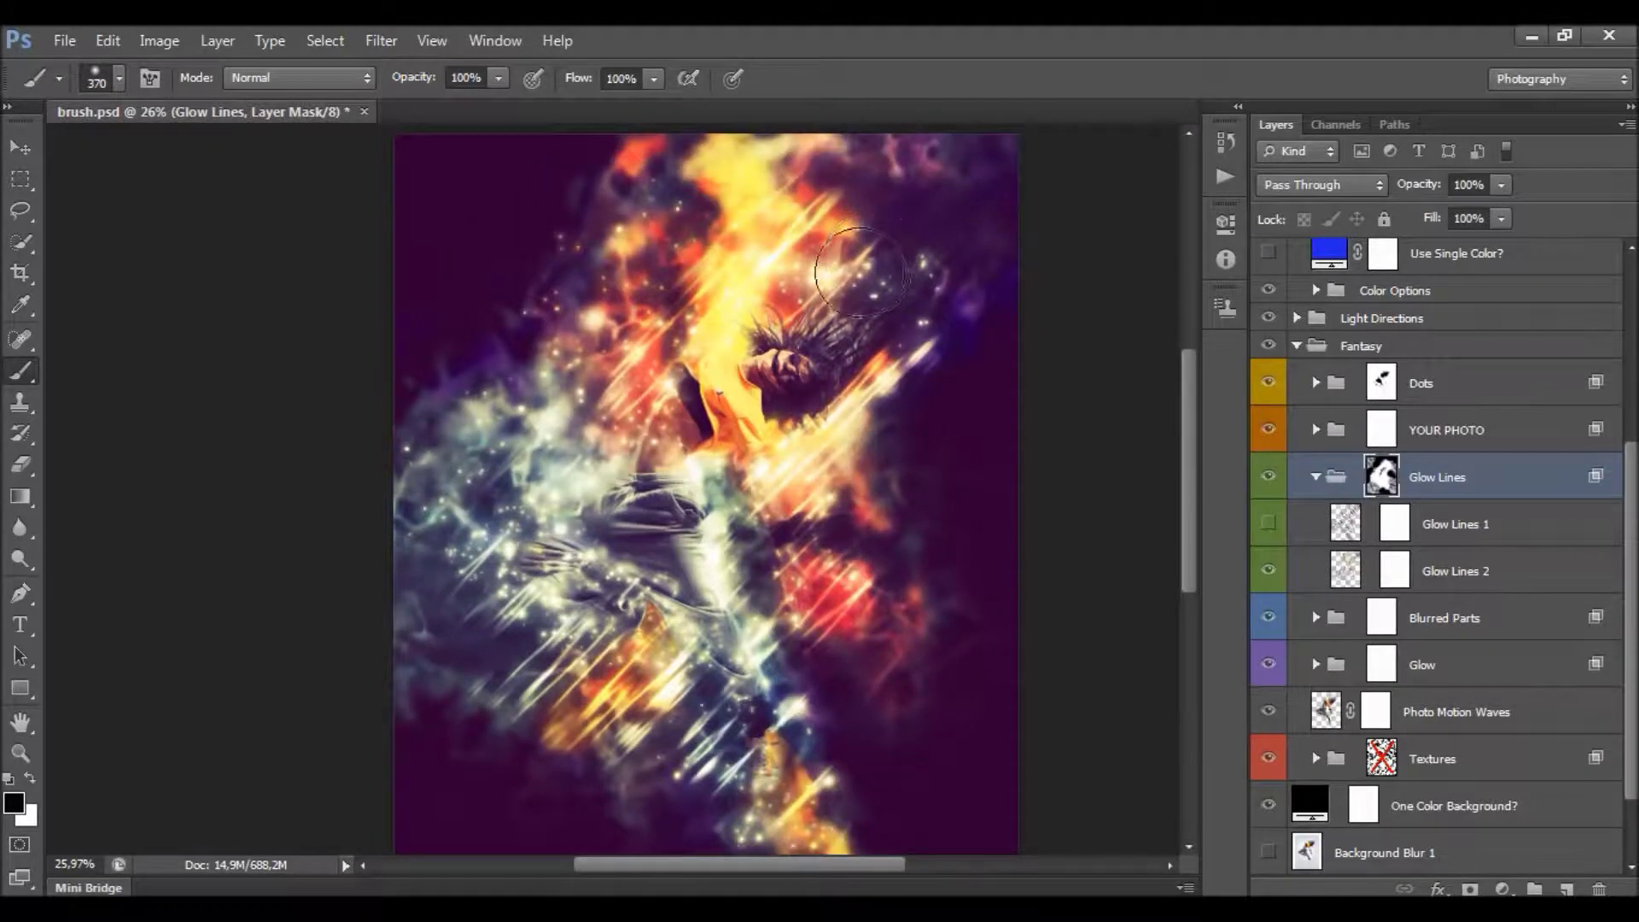
{"action": "scroll", "coordinate": [919, 268], "scroll_direction": "up", "scroll_amount": 1}
{"action": "scroll", "coordinate": [915, 265], "scroll_direction": "down", "scroll_amount": 1}
{"action": "scroll", "coordinate": [436, 435], "scroll_direction": "down", "scroll_amount": 1}
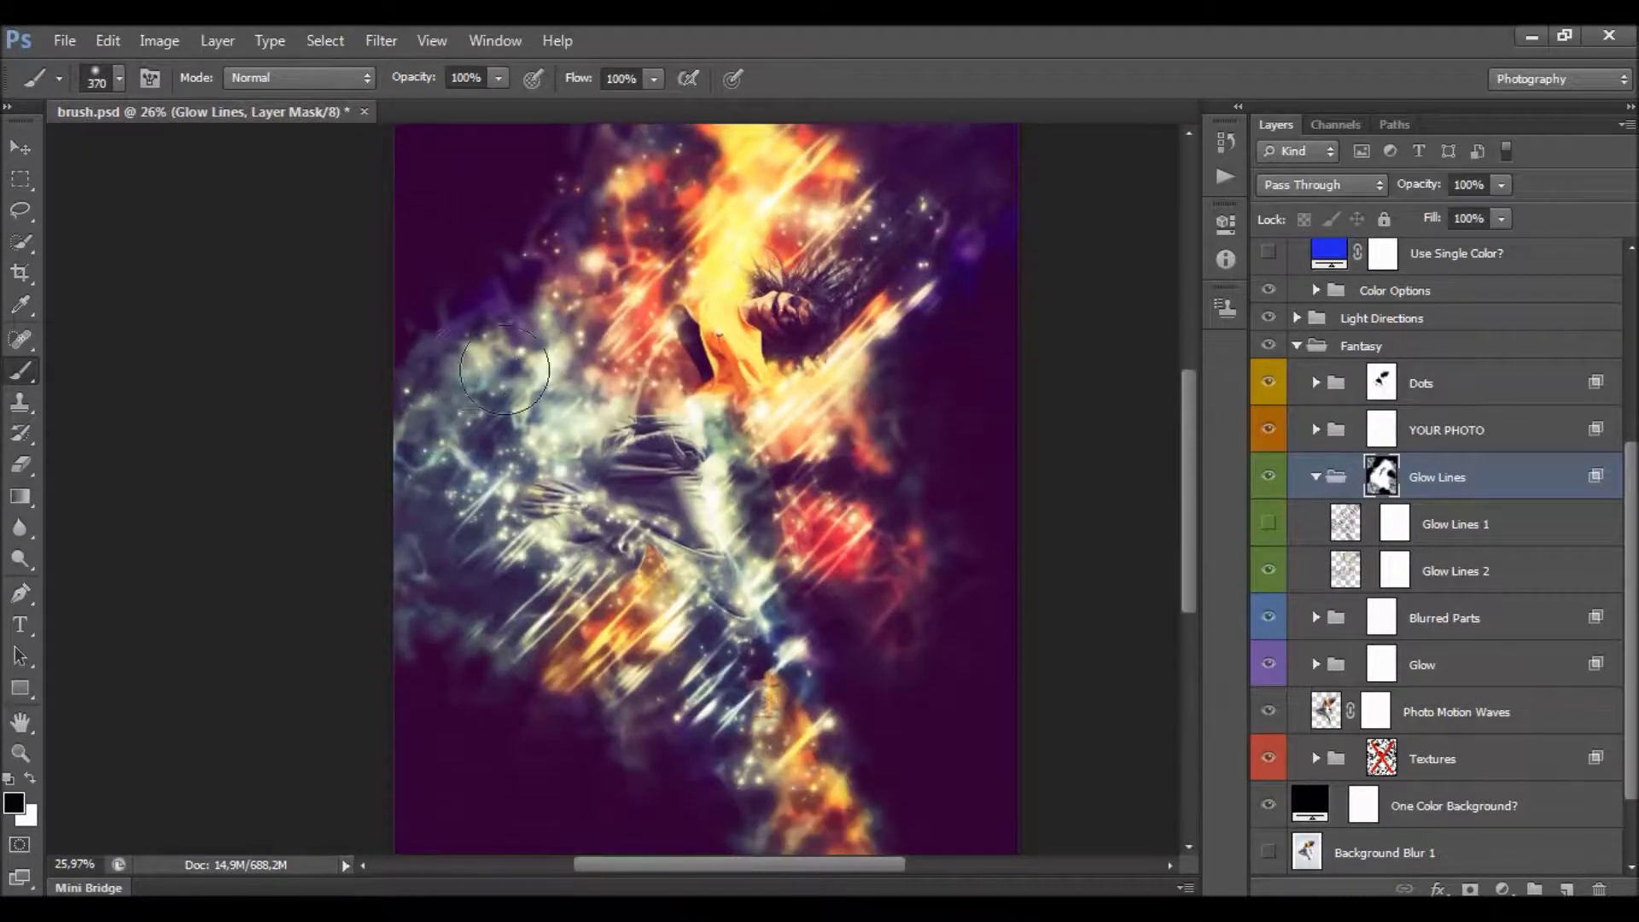
Mask out the remaining glow lines right of the dancer's head and around the lower leg with the black brush.
{"action": "mouse_move", "coordinate": [929, 370]}
{"action": "left_mouse_down"}
{"action": "mouse_move", "coordinate": [909, 369]}
{"action": "mouse_move", "coordinate": [902, 337]}
{"action": "mouse_move", "coordinate": [927, 313]}
{"action": "left_mouse_up"}
{"action": "scroll", "coordinate": [1029, 299], "scroll_direction": "up", "scroll_amount": 2}
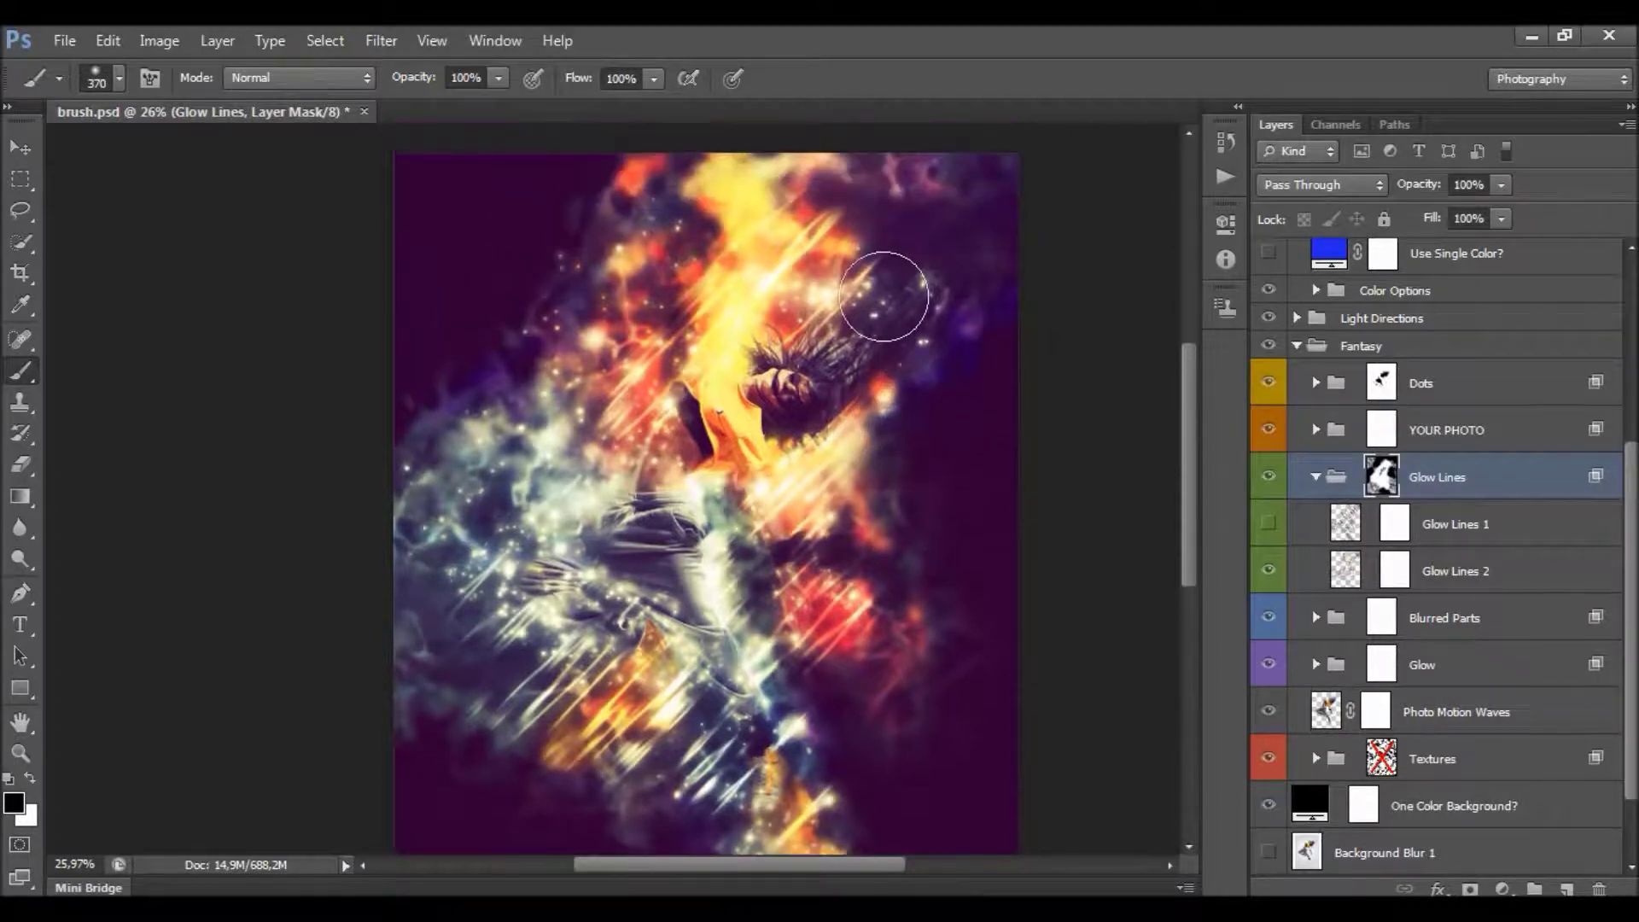
{"action": "scroll", "coordinate": [614, 320], "scroll_direction": "down", "scroll_amount": 3}
{"action": "scroll", "coordinate": [538, 338], "scroll_direction": "down", "scroll_amount": 1}
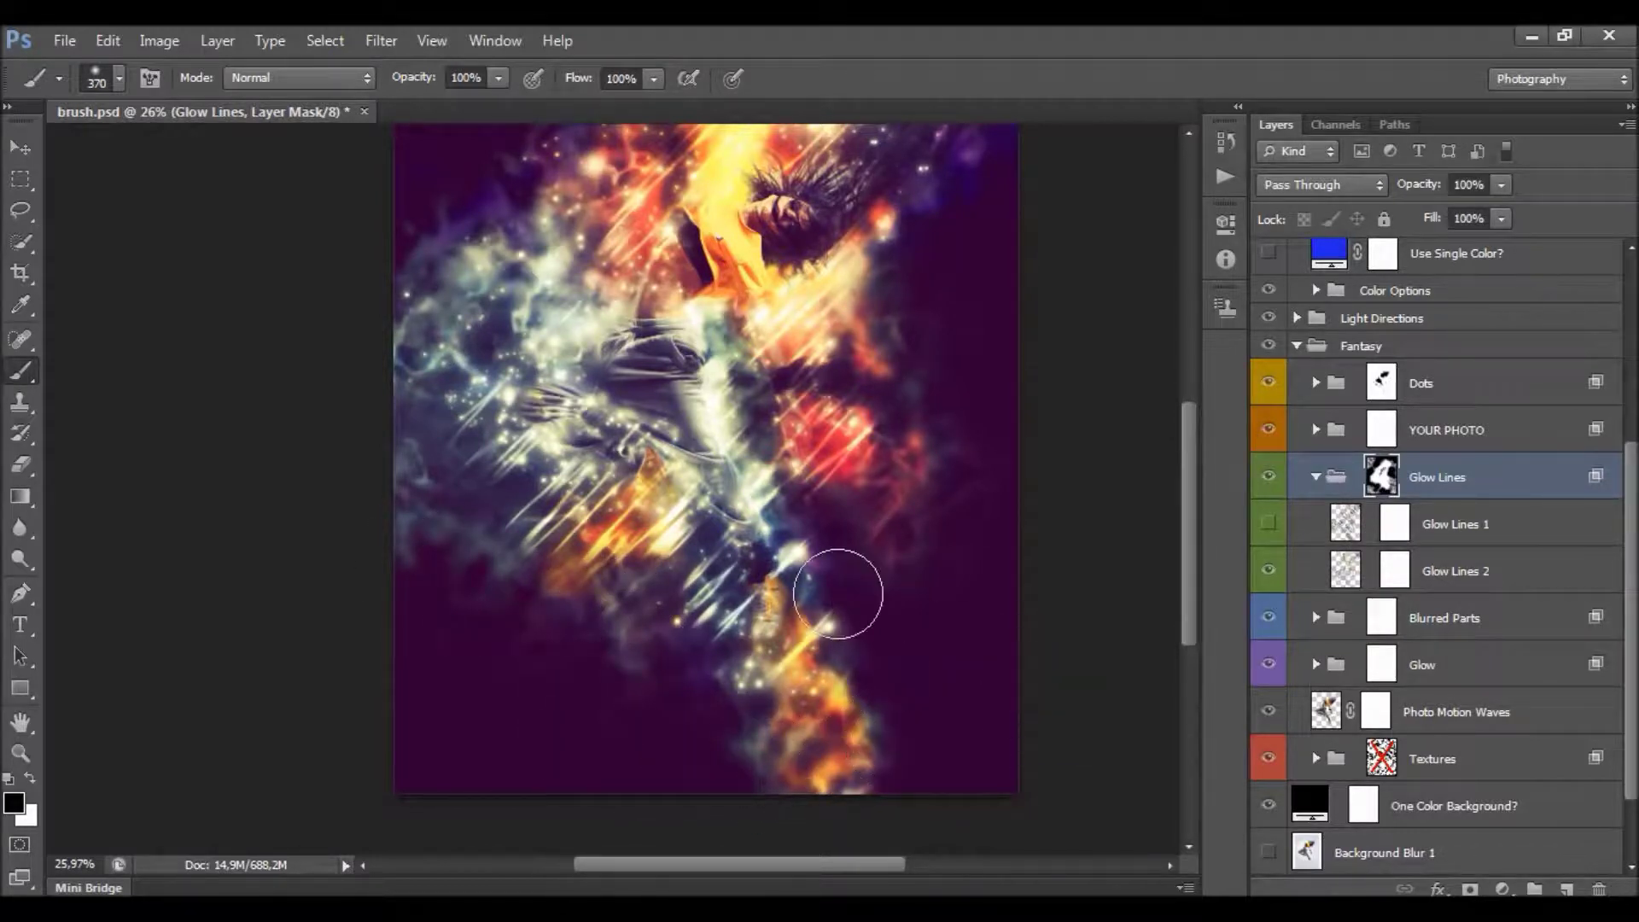
{"action": "scroll", "coordinate": [838, 586], "scroll_direction": "up", "scroll_amount": 1}
Lower the Glow Lines group's opacity to 79% and toggle its visibility to compare the result.
{"action": "left_click", "coordinate": [1501, 185]}
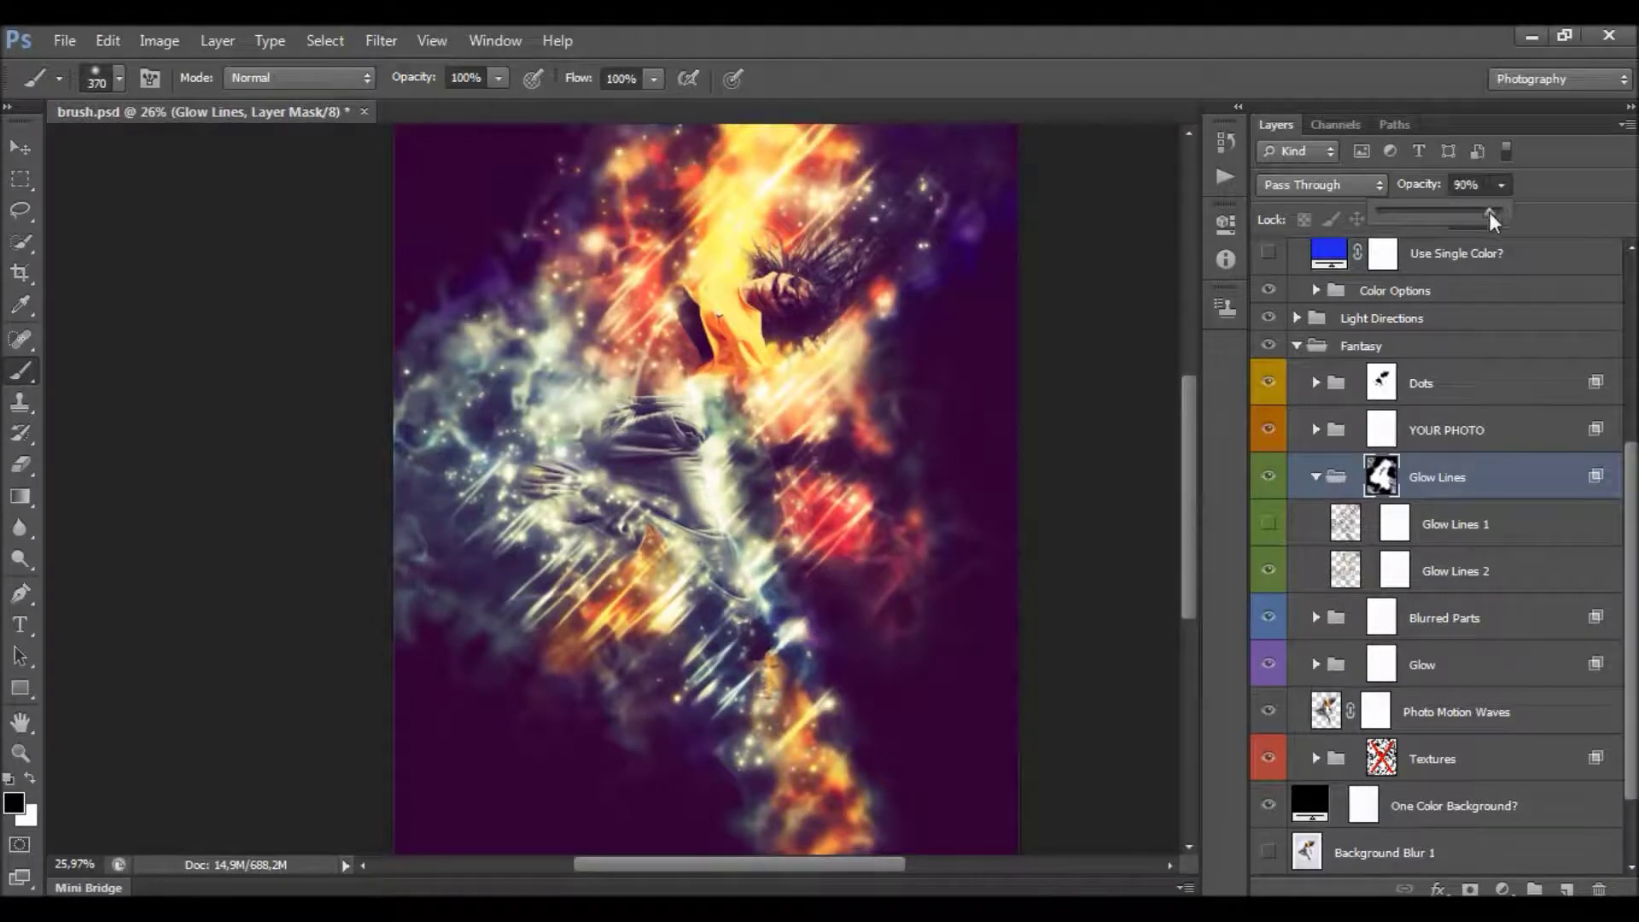
{"action": "left_click", "coordinate": [1271, 478]}
{"action": "left_click", "coordinate": [1269, 484]}
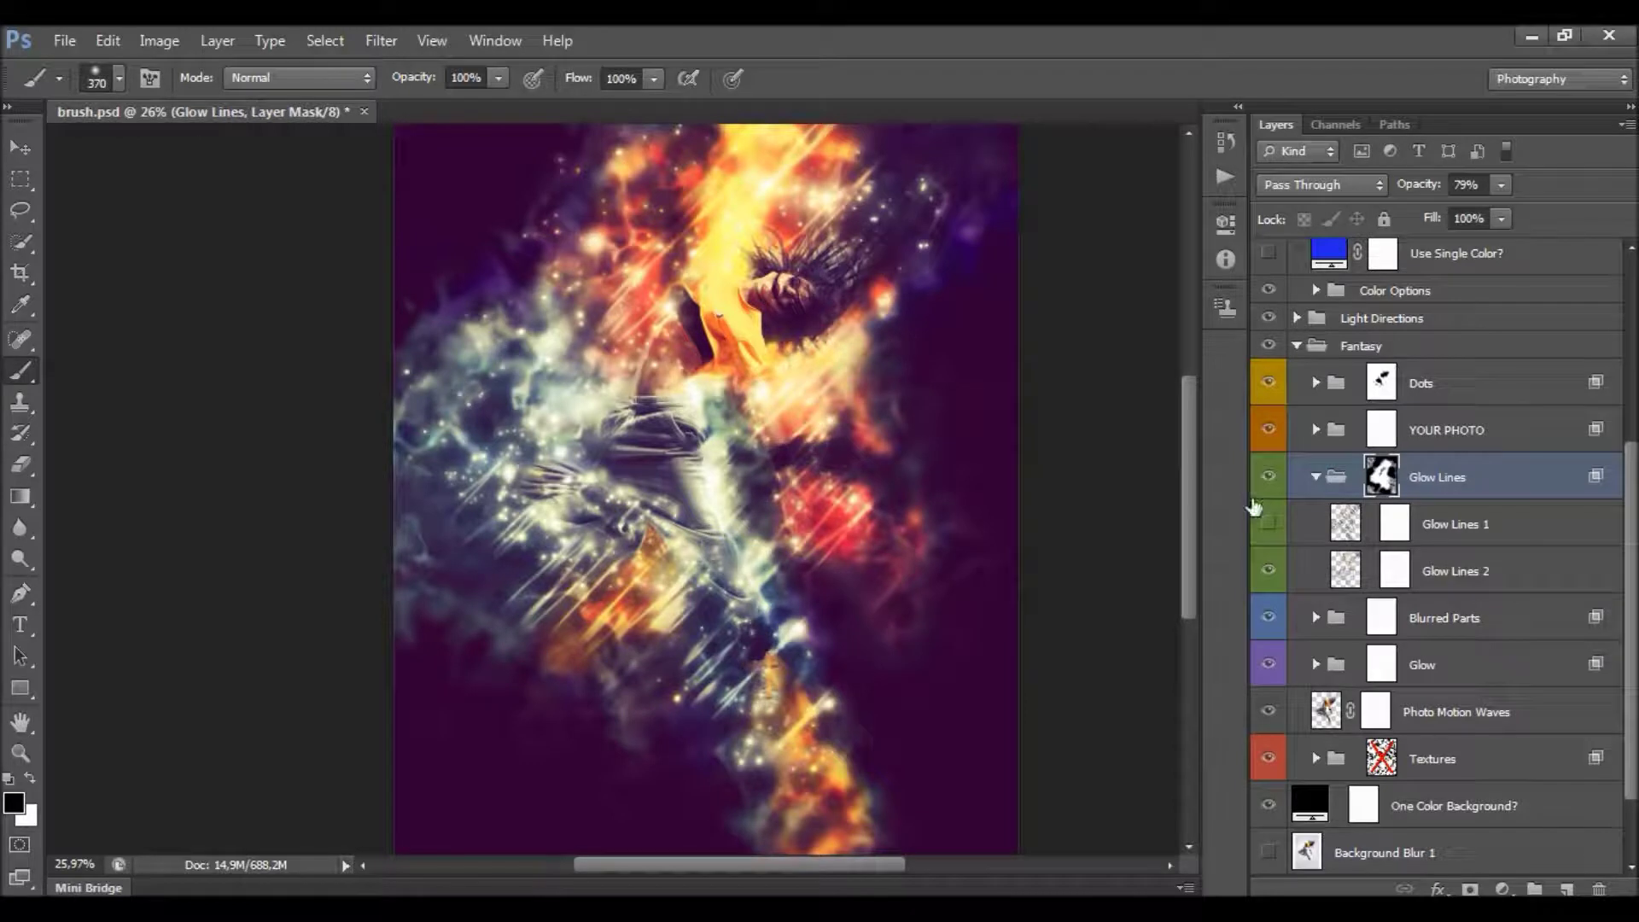
Inspect the Levels settings and layer mask of Change Photo Brightness in the YOUR PHOTO group, then collapse the YOUR PHOTO and Glow Lines groups.
{"action": "left_click", "coordinate": [1318, 430]}
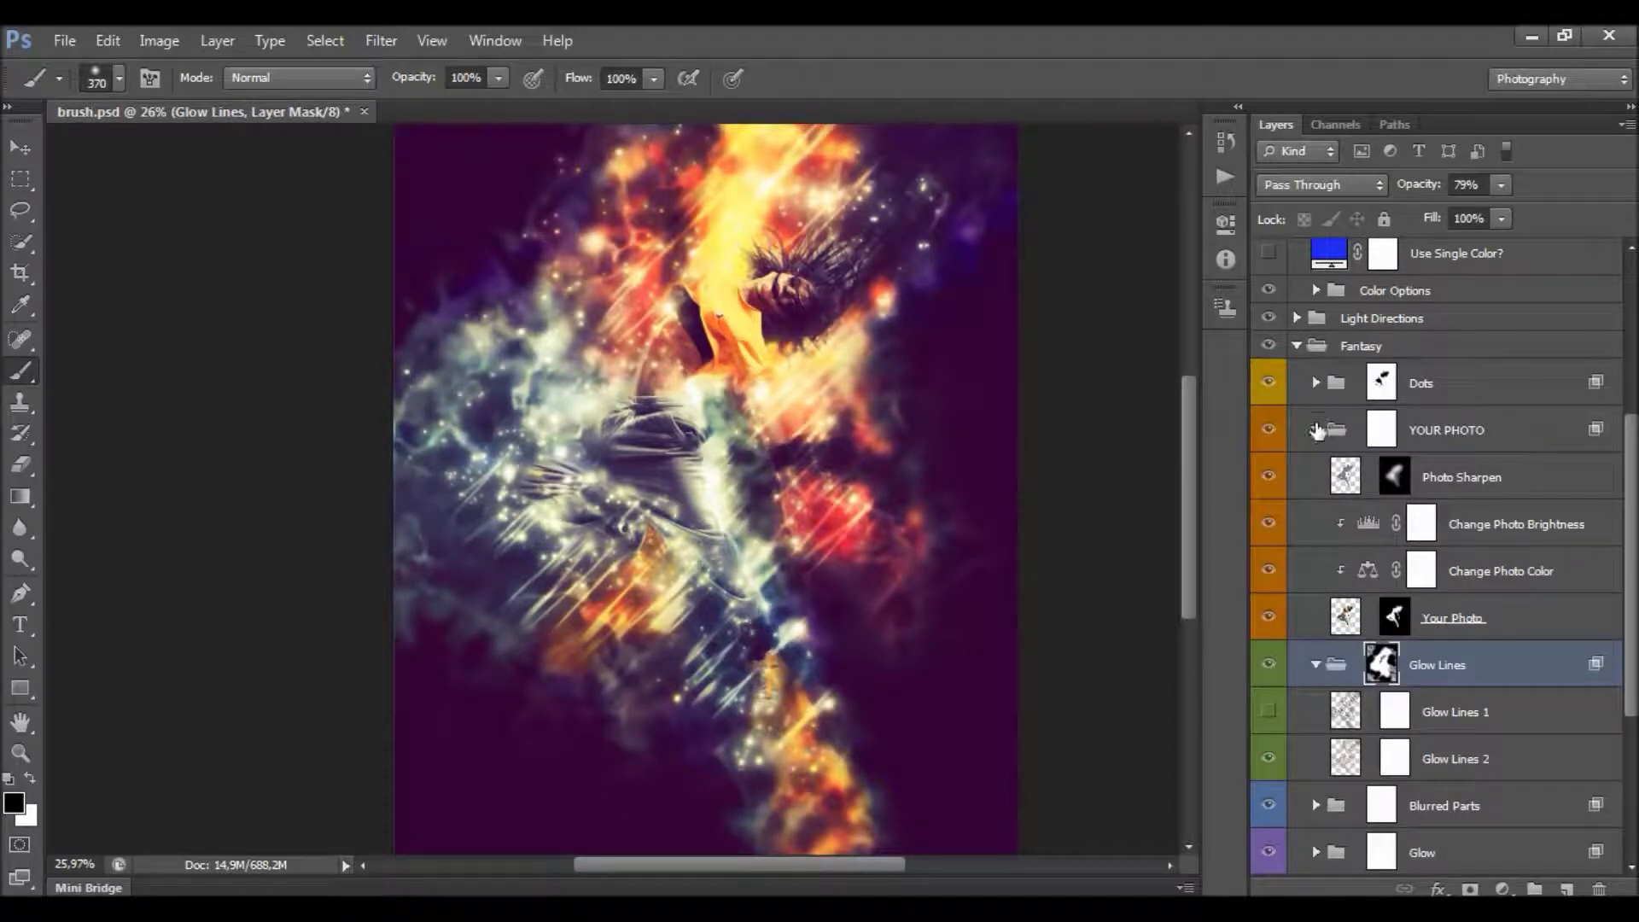
{"action": "left_click", "coordinate": [1429, 537]}
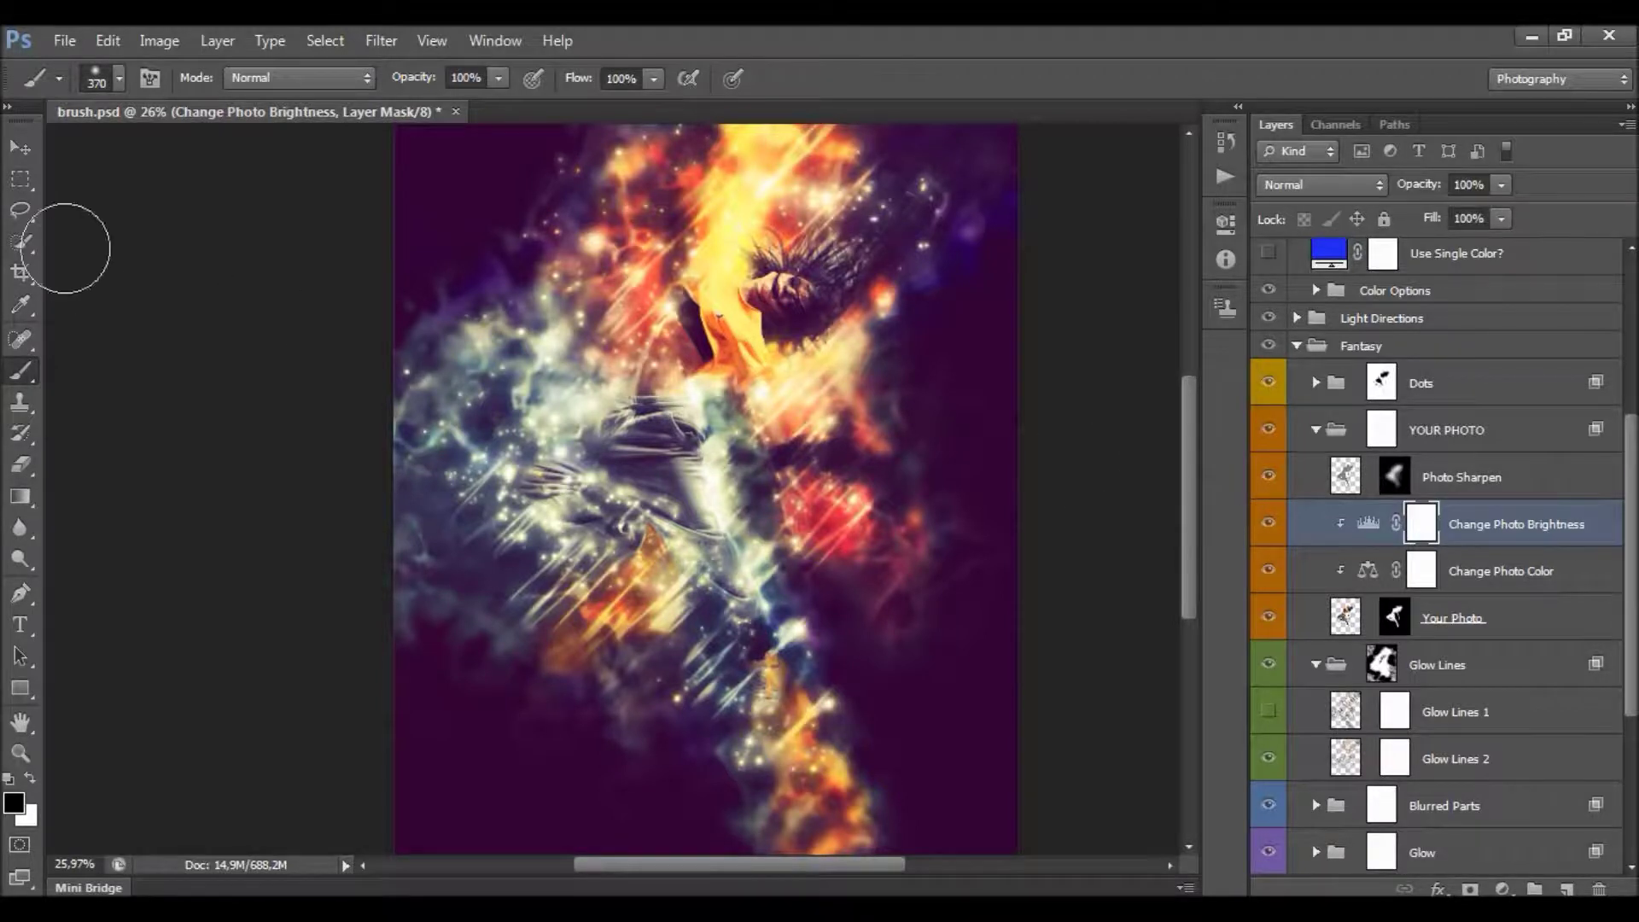
{"action": "left_click", "coordinate": [21, 147]}
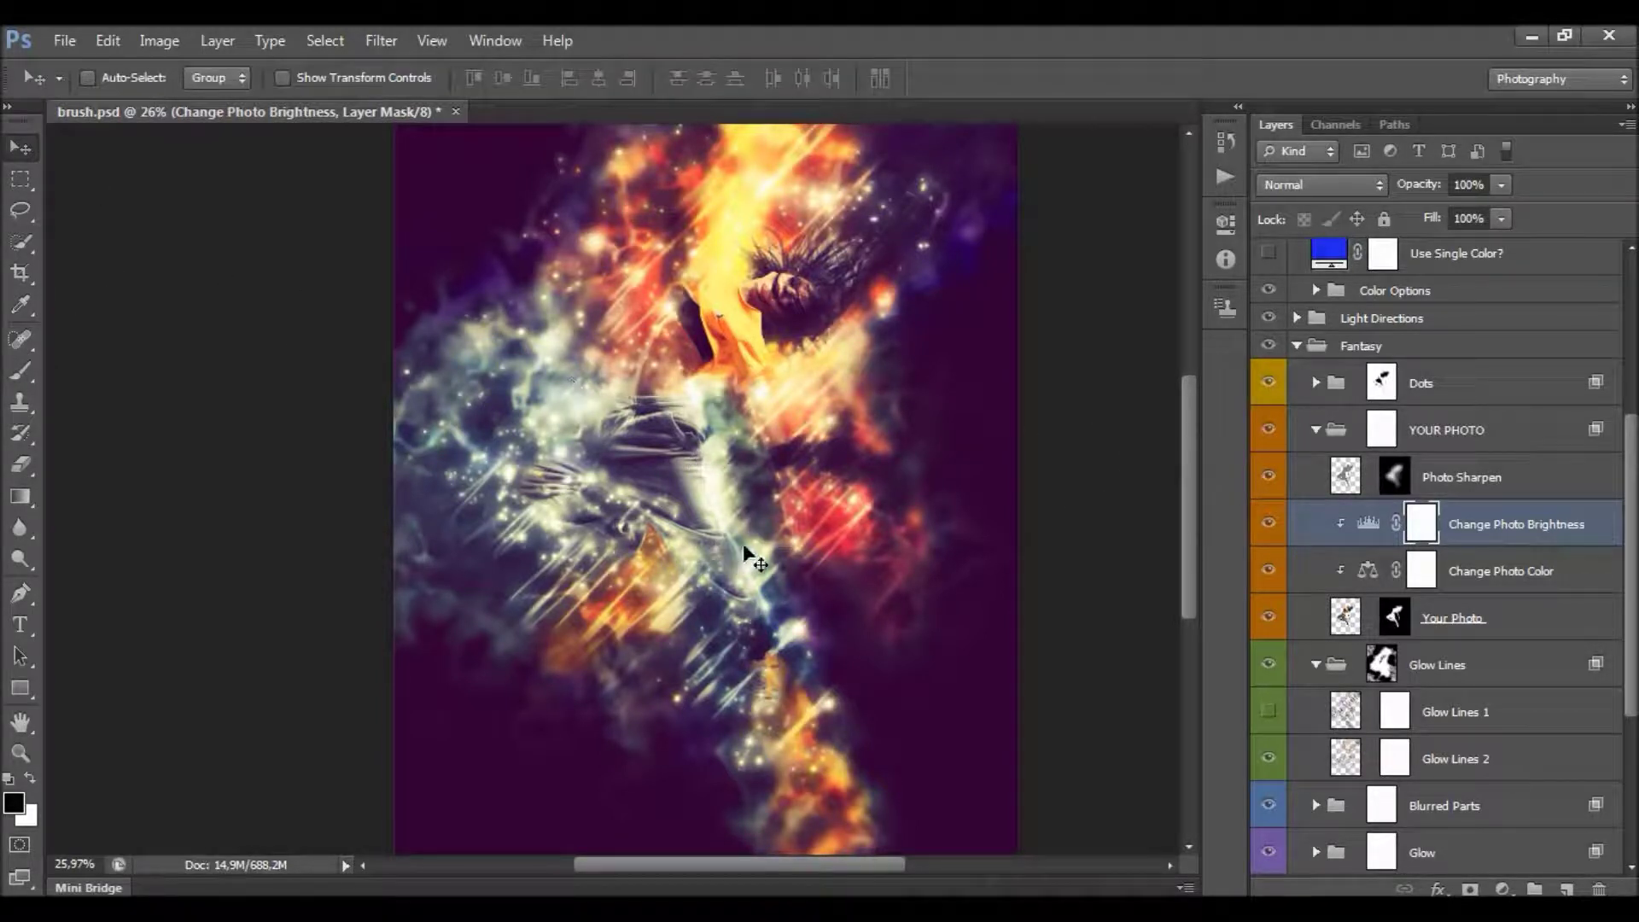
{"action": "double_click", "coordinate": [1384, 529]}
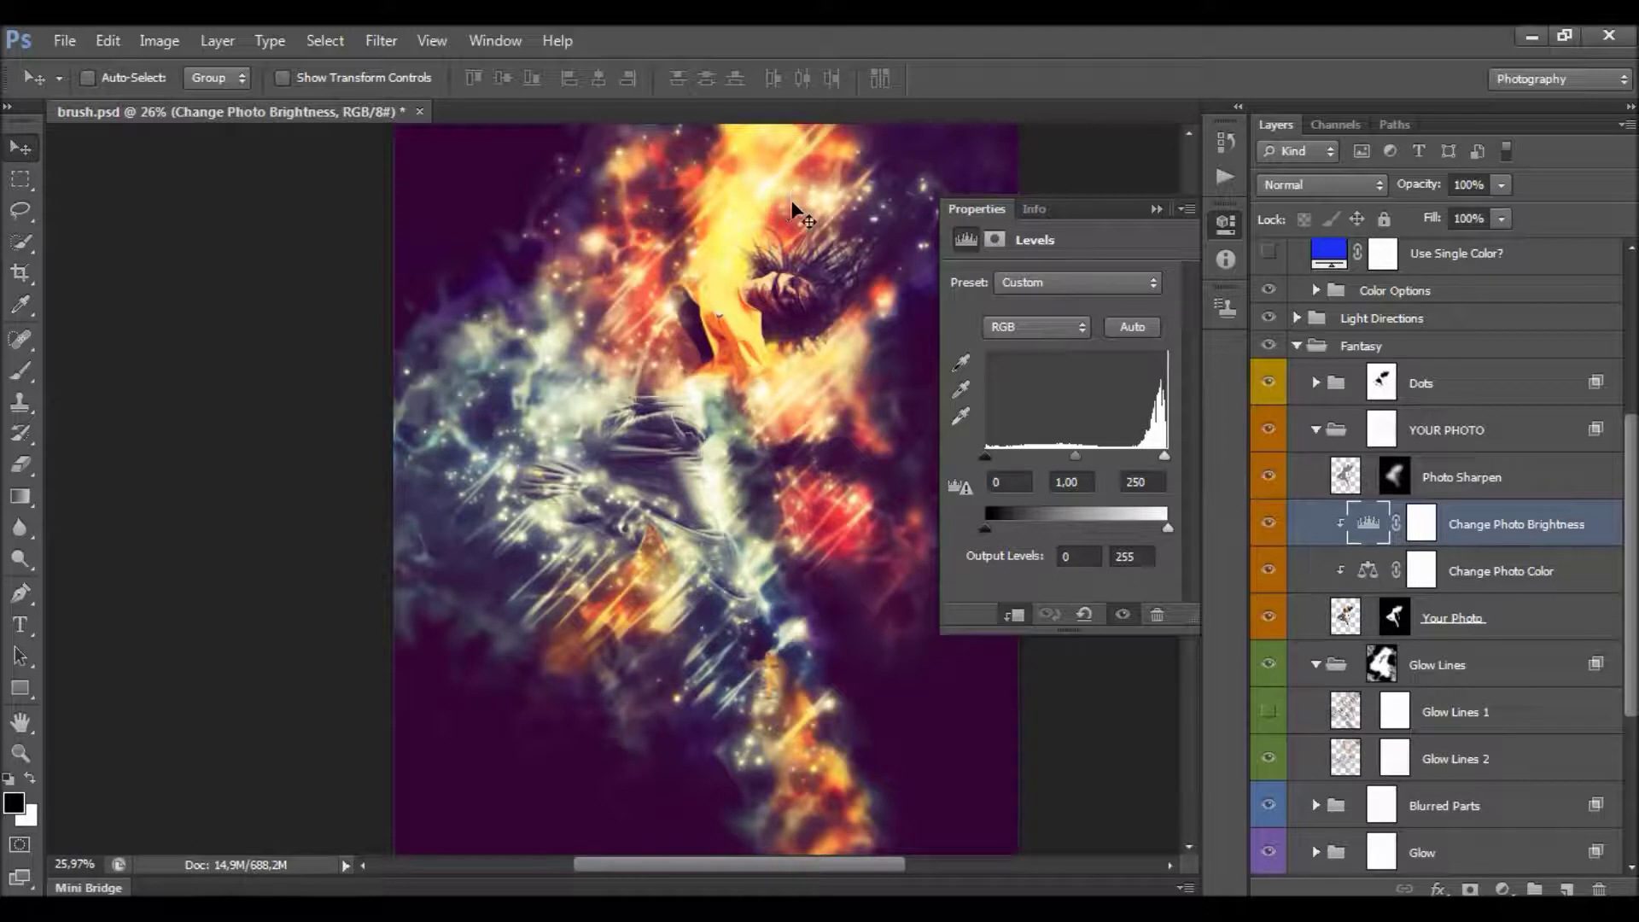
{"action": "left_click", "coordinate": [1420, 529]}
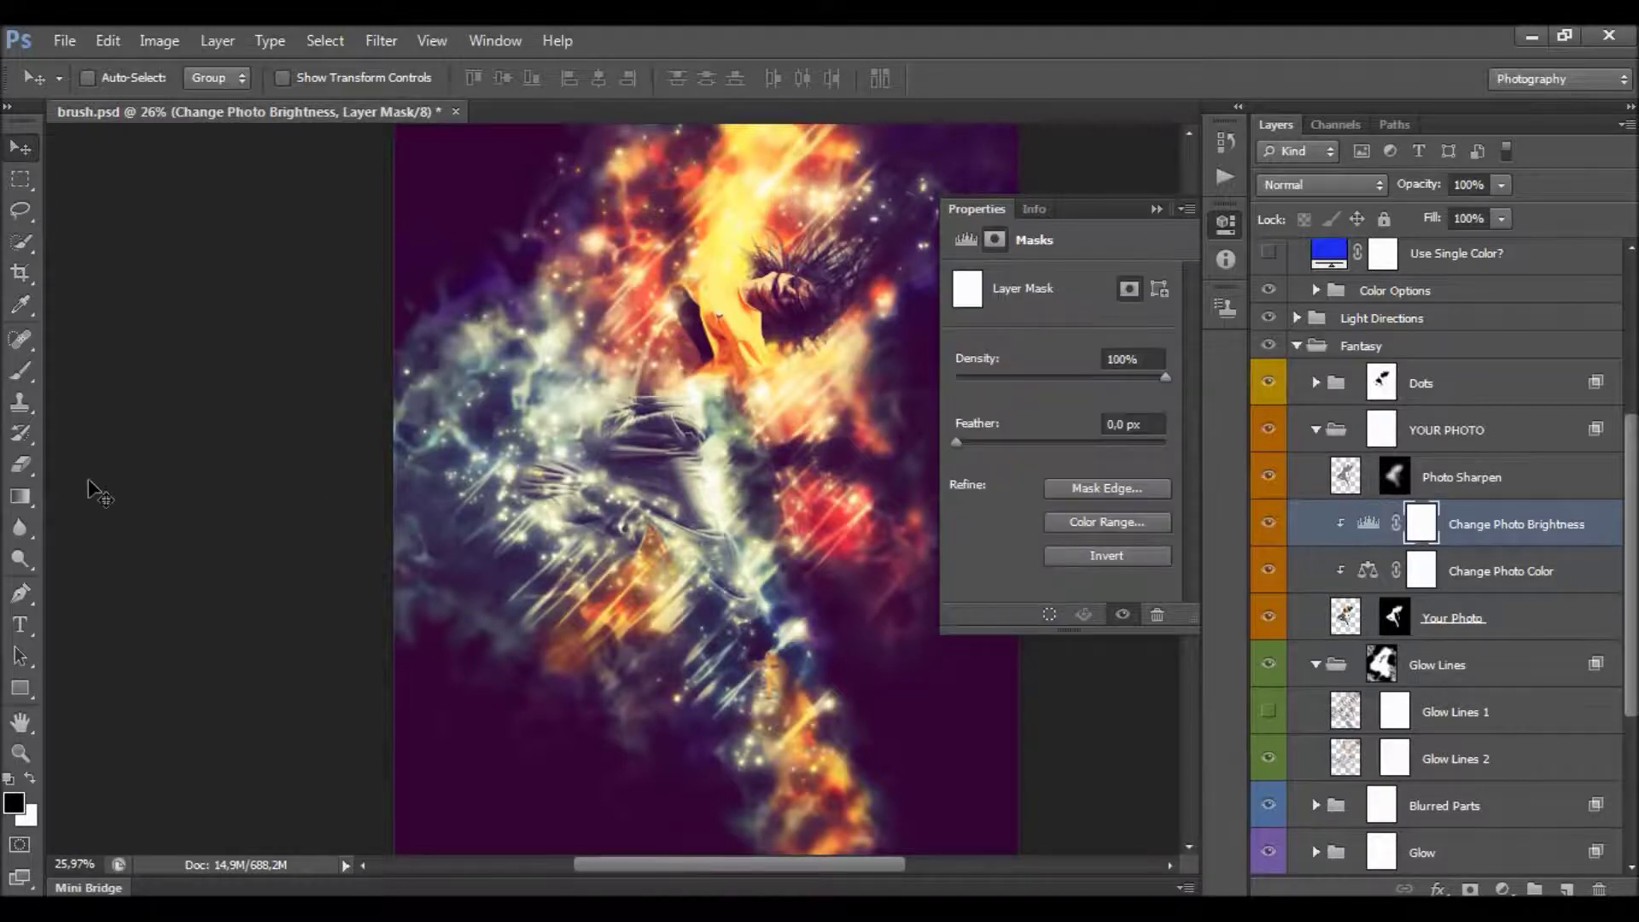
{"action": "left_click", "coordinate": [21, 370]}
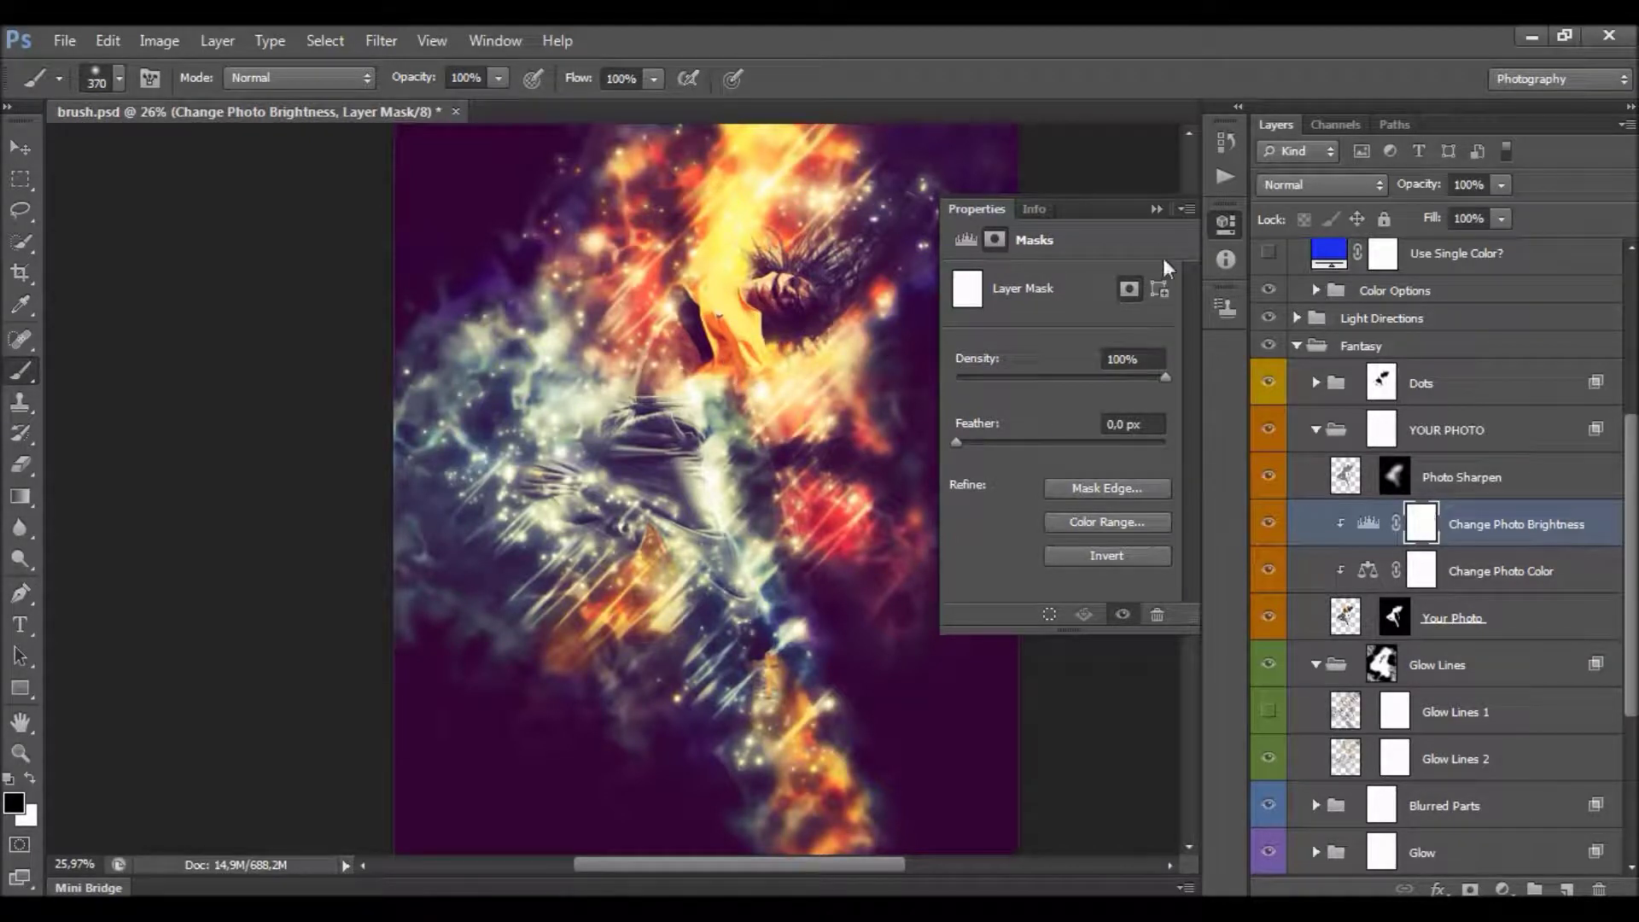
{"action": "left_click", "coordinate": [1156, 210]}
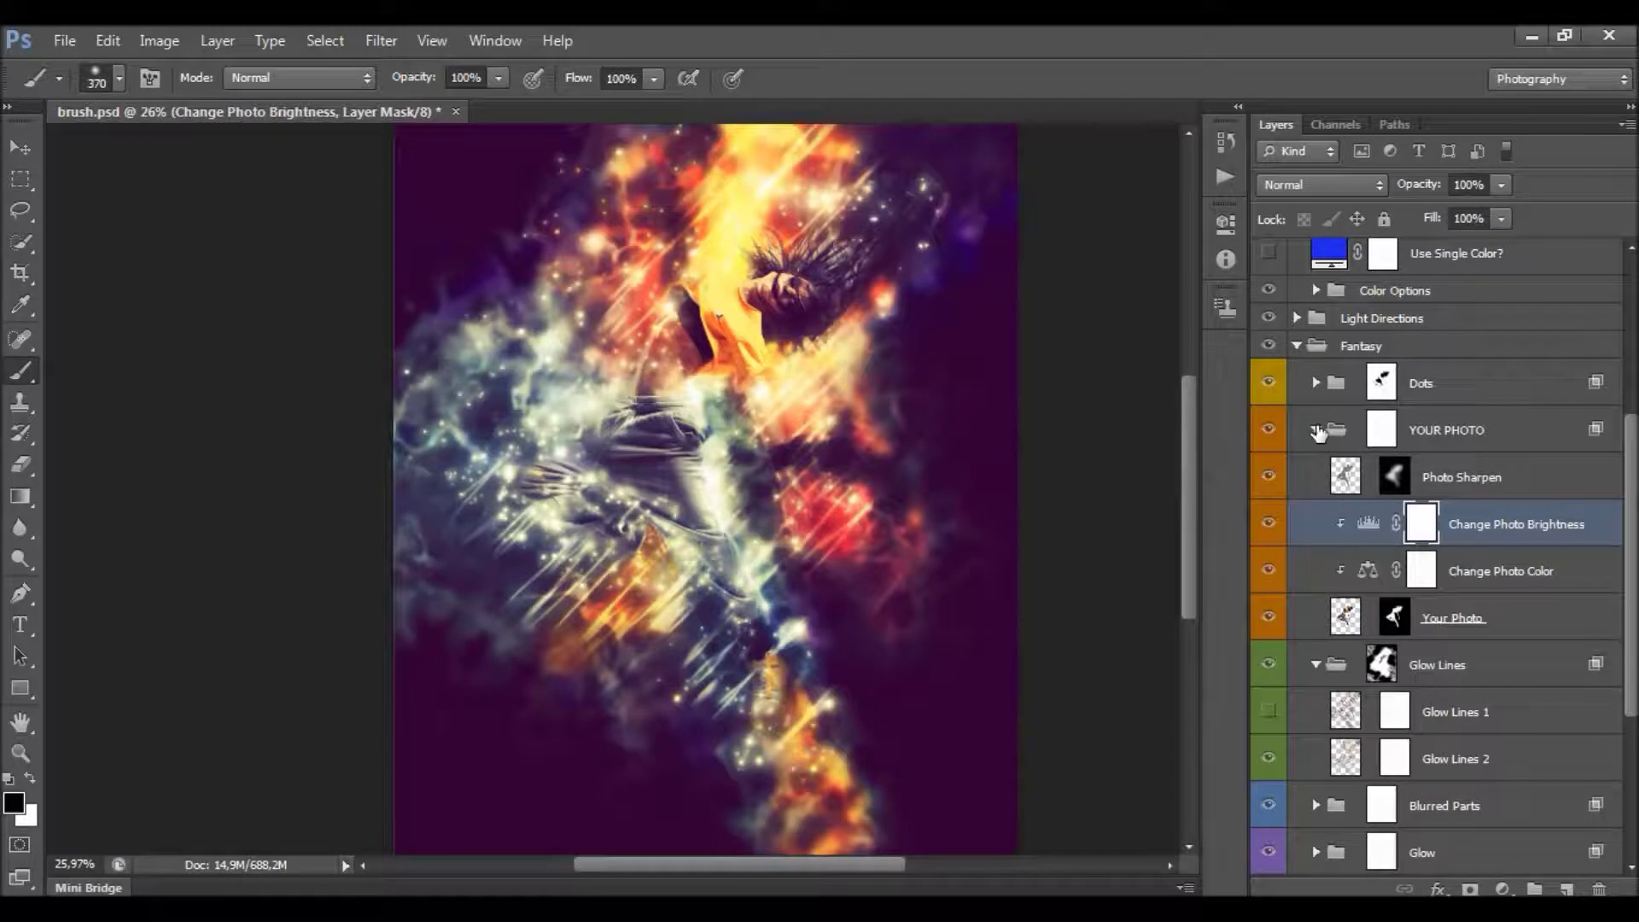
{"action": "left_click", "coordinate": [1317, 431]}
{"action": "scroll", "coordinate": [1420, 540], "scroll_direction": "down", "scroll_amount": 2}
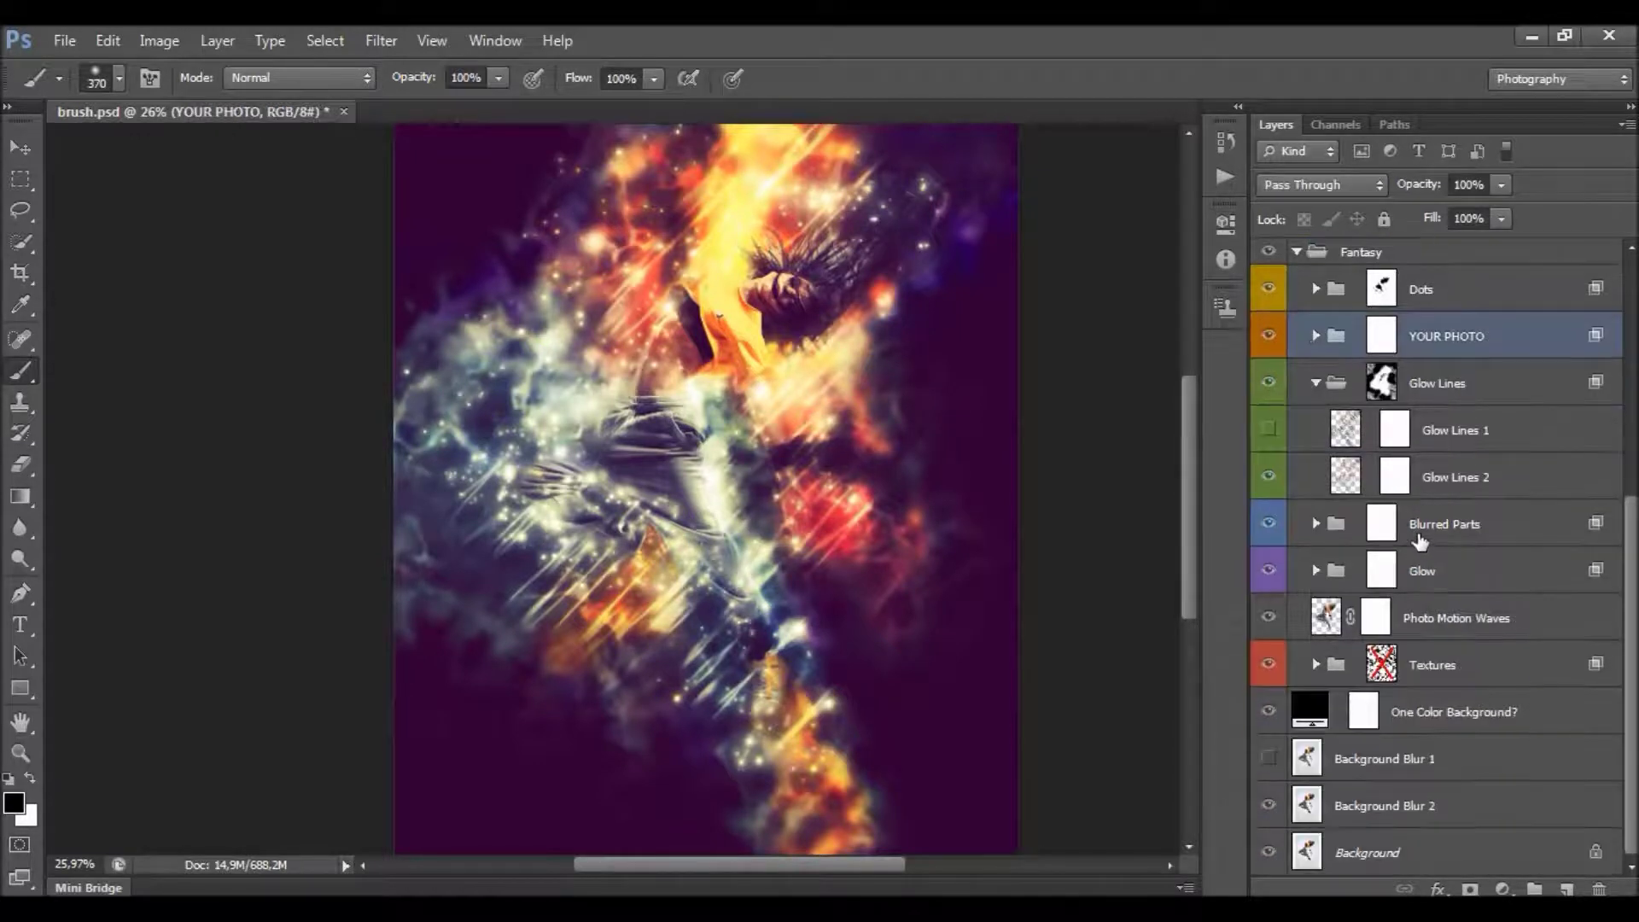
{"action": "left_click", "coordinate": [1315, 384]}
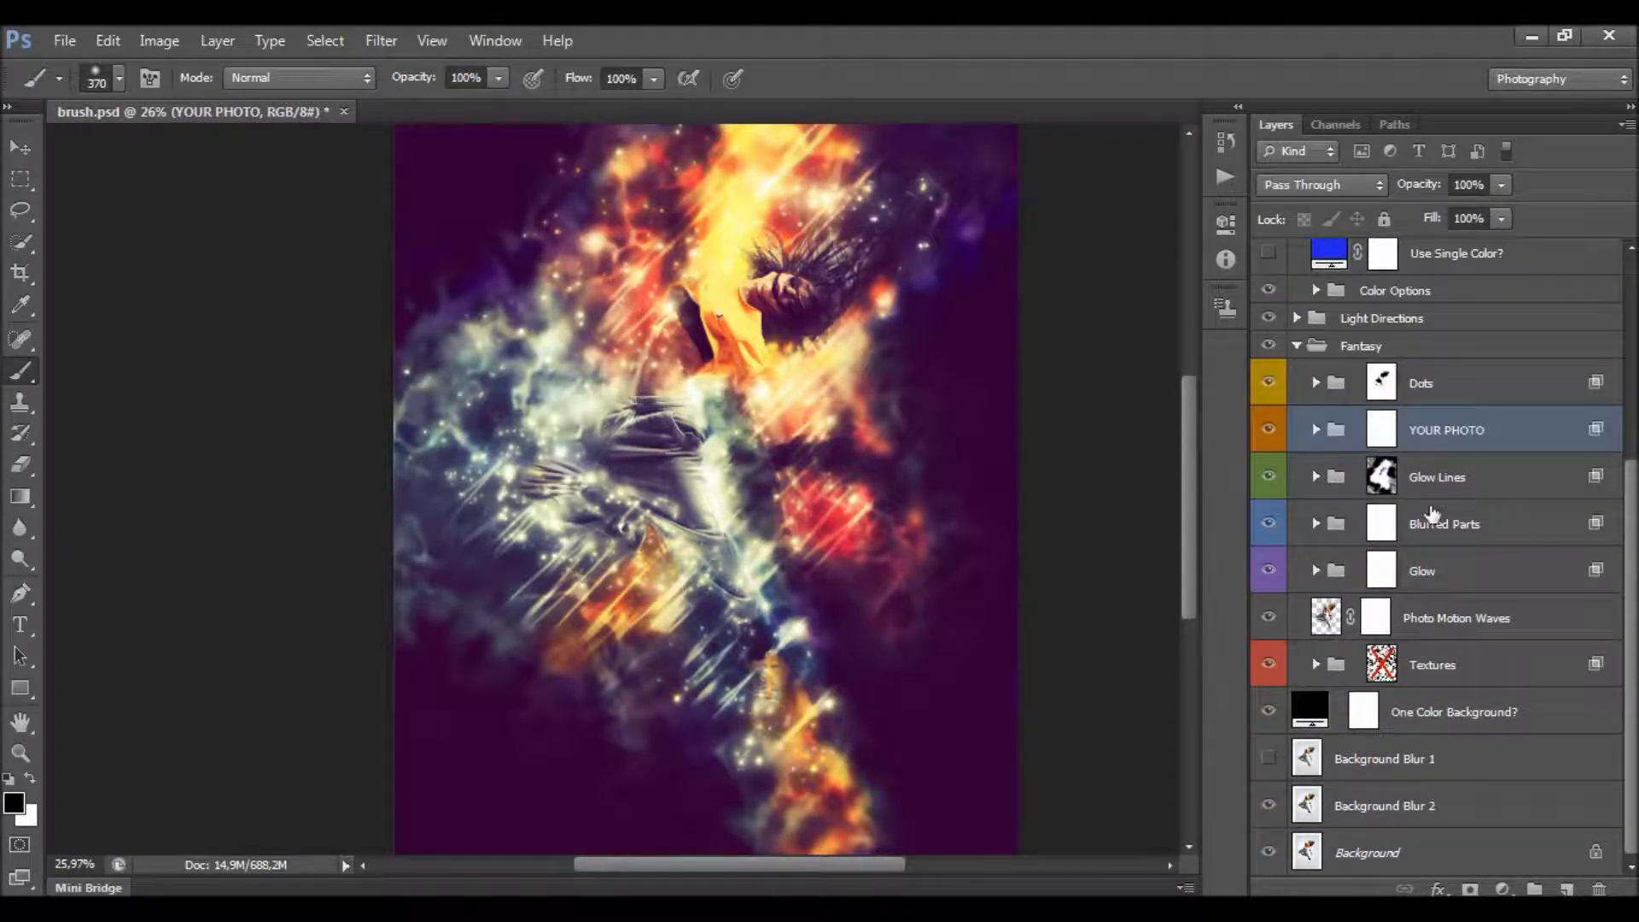
Toggle the Blurred Parts group's visibility to compare the image with and without it.
{"action": "left_click", "coordinate": [1446, 525]}
{"action": "left_click", "coordinate": [1271, 524]}
{"action": "left_click", "coordinate": [1272, 523]}
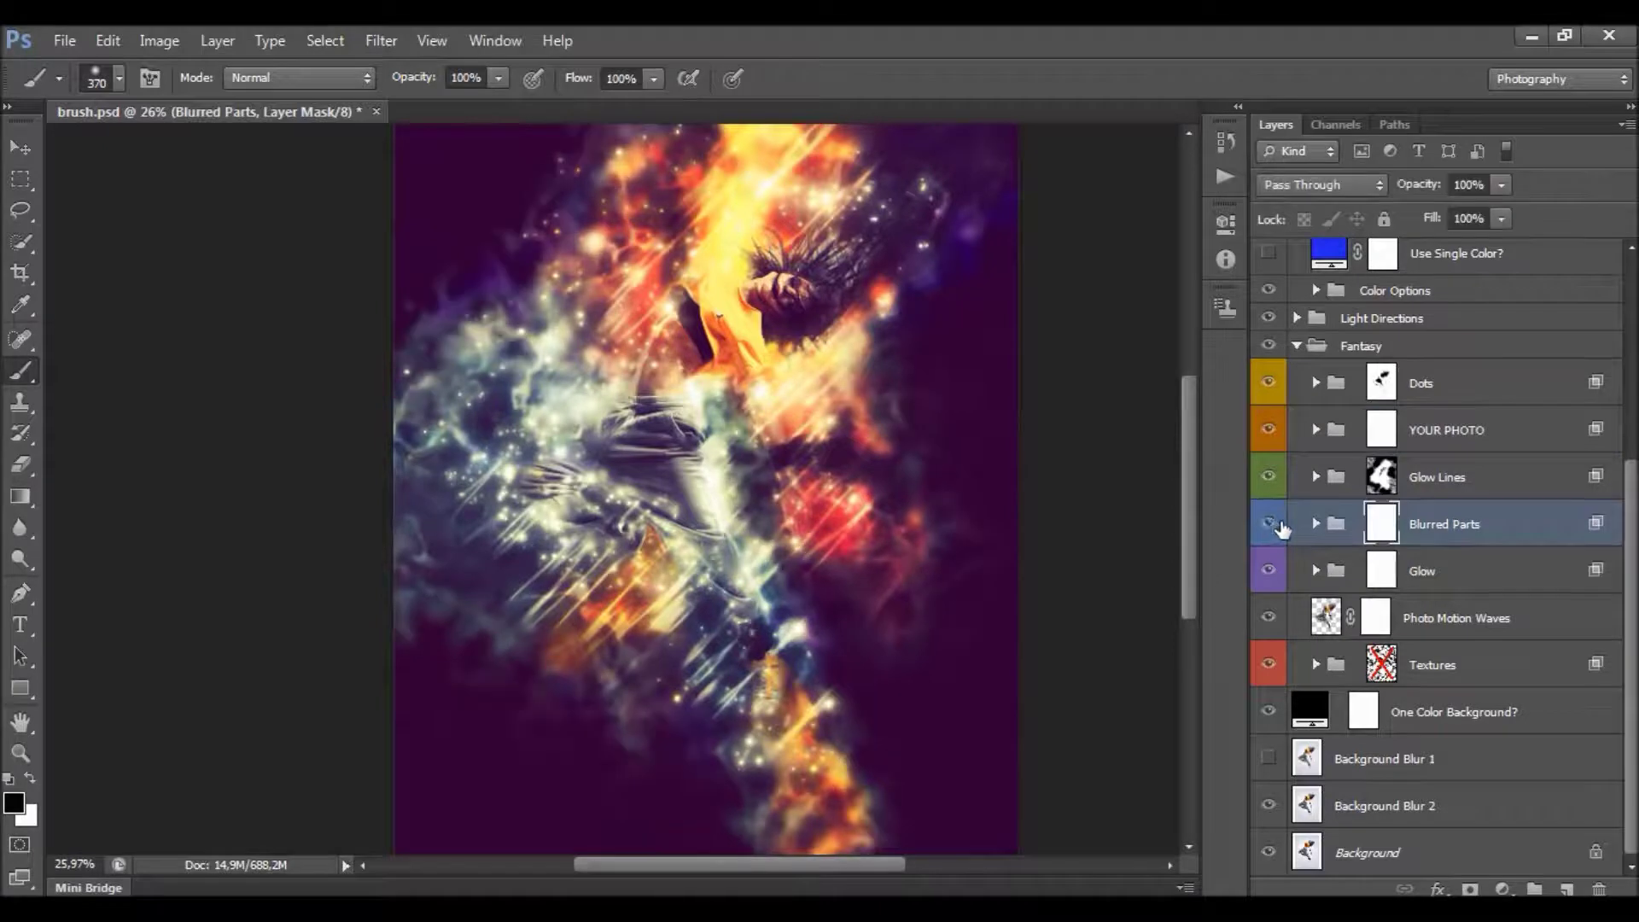
Examine the Part 1 and Part 2 layers inside Blurred Parts, including Part 1's opacity, and collapse the group.
{"action": "left_click", "coordinate": [1315, 524]}
{"action": "left_click", "coordinate": [1452, 589]}
{"action": "left_click", "coordinate": [1467, 600]}
{"action": "left_click", "coordinate": [1467, 535]}
{"action": "left_click", "coordinate": [1473, 570]}
{"action": "left_click", "coordinate": [1441, 602]}
{"action": "left_click", "coordinate": [1451, 571]}
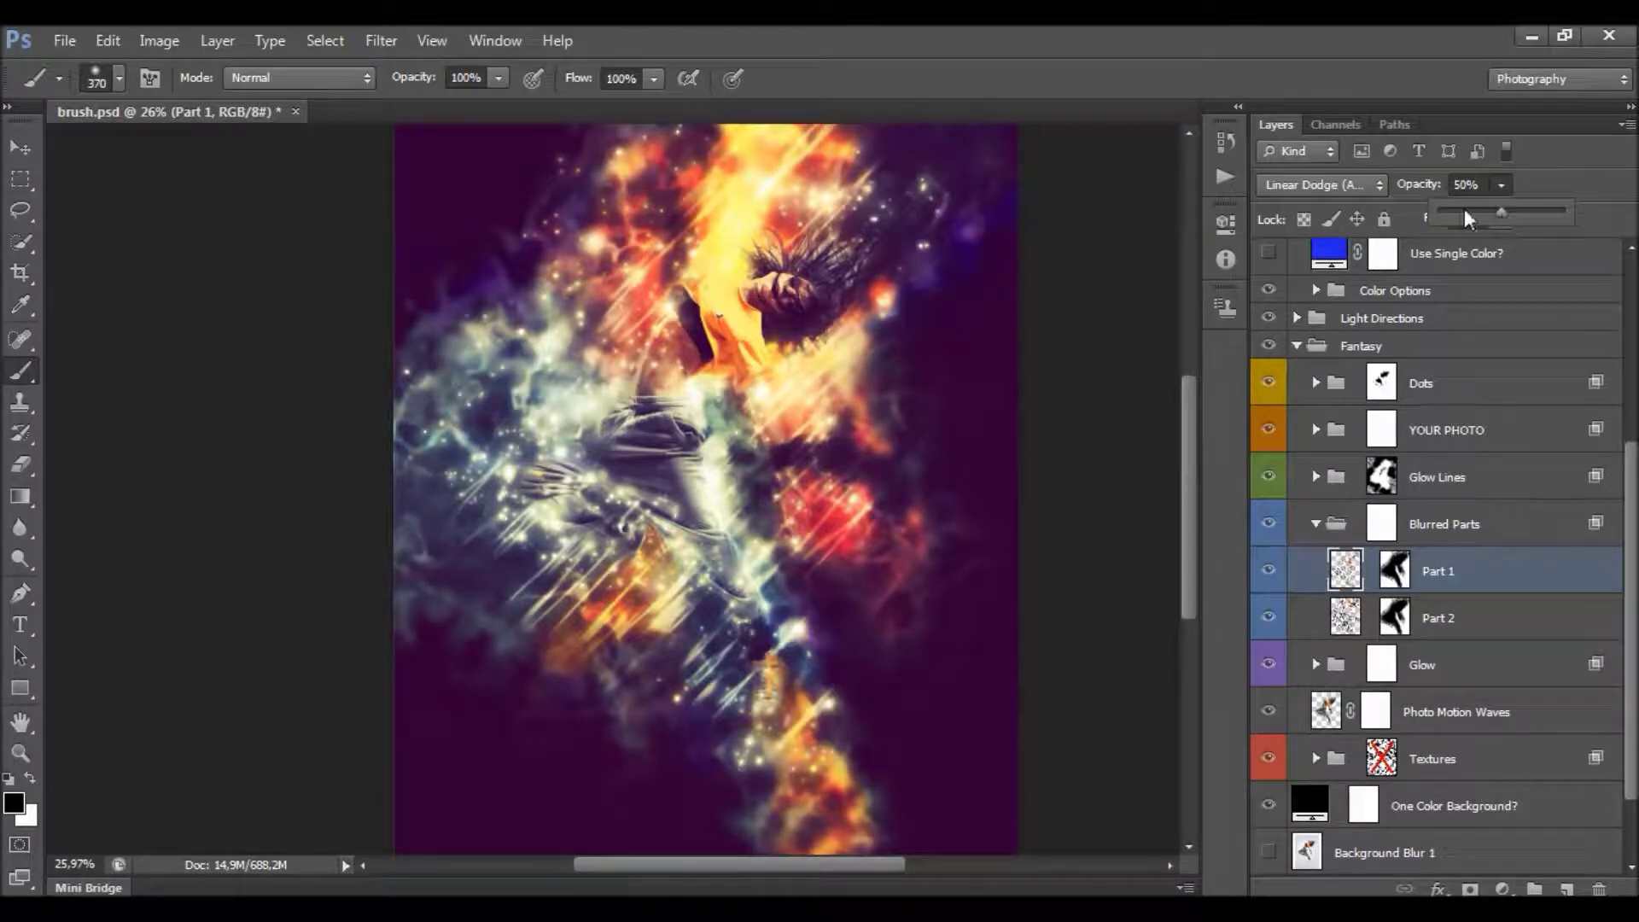
{"action": "left_click", "coordinate": [1423, 512]}
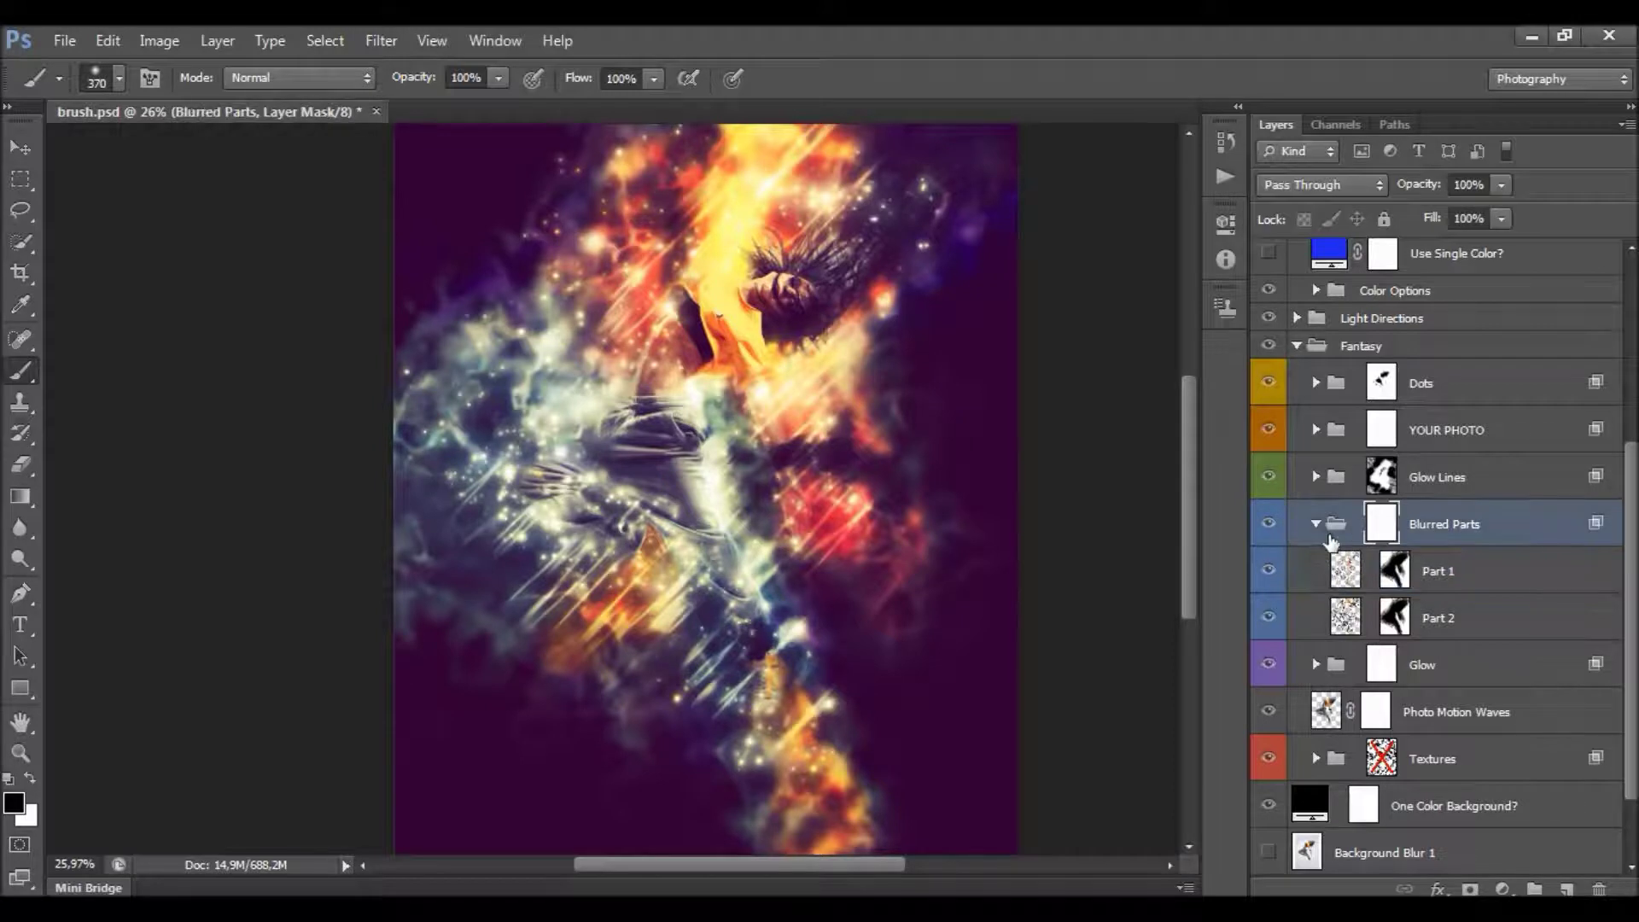
{"action": "left_click", "coordinate": [1316, 523]}
Expand the Glow group and toggle its visibility to compare its effect on the image.
{"action": "left_click", "coordinate": [1450, 572]}
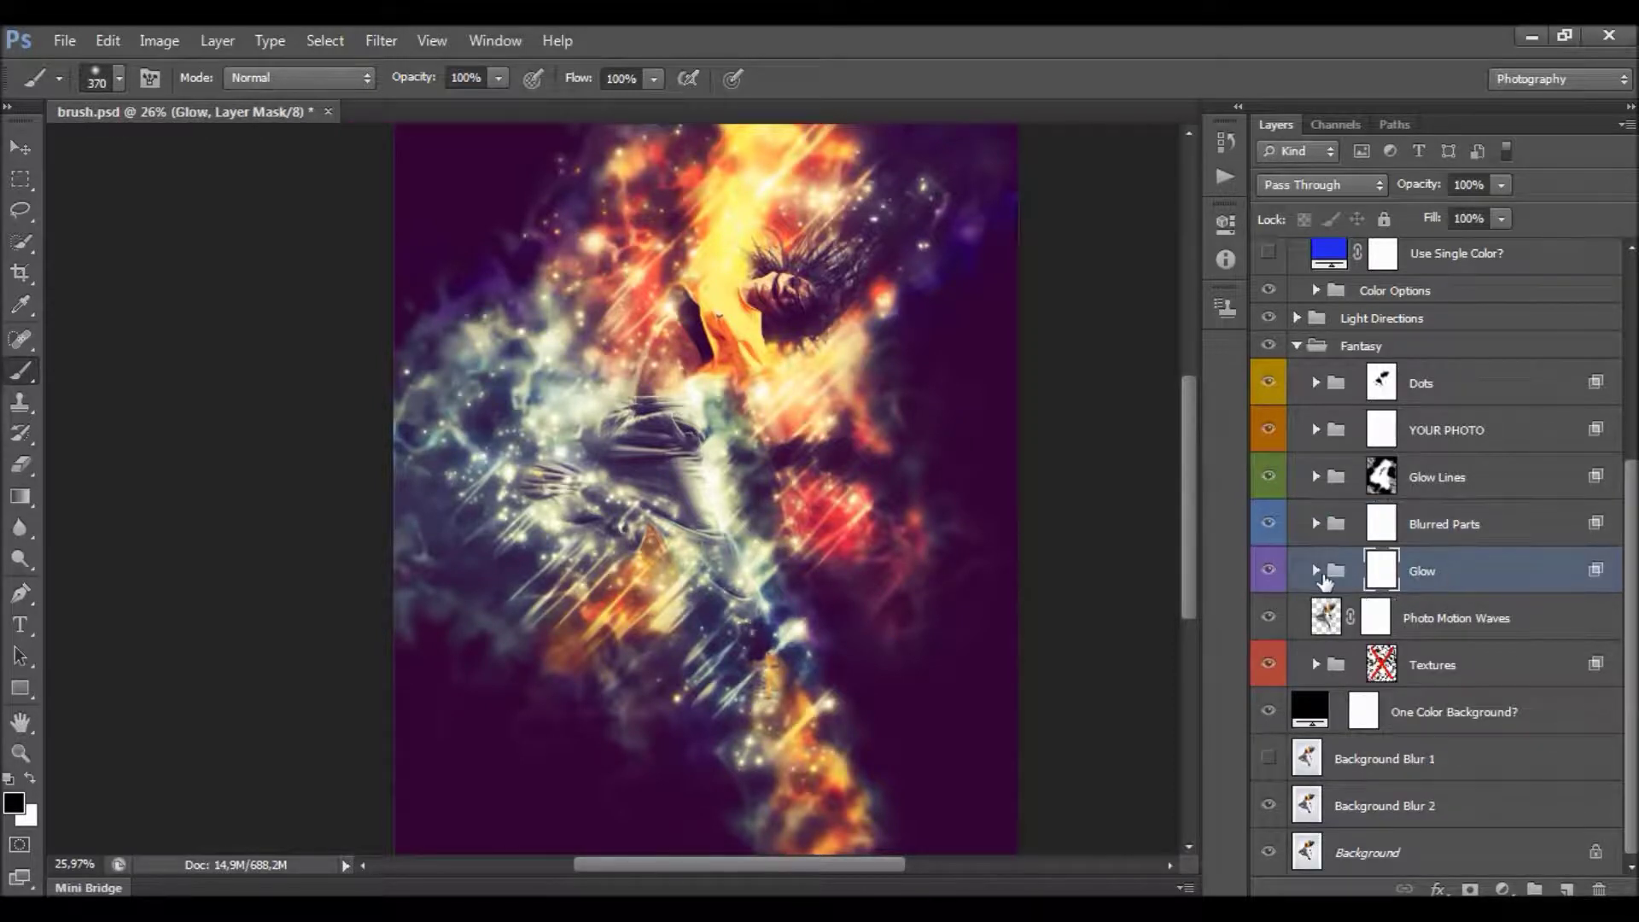
{"action": "left_click", "coordinate": [1316, 570]}
{"action": "left_click", "coordinate": [1269, 572]}
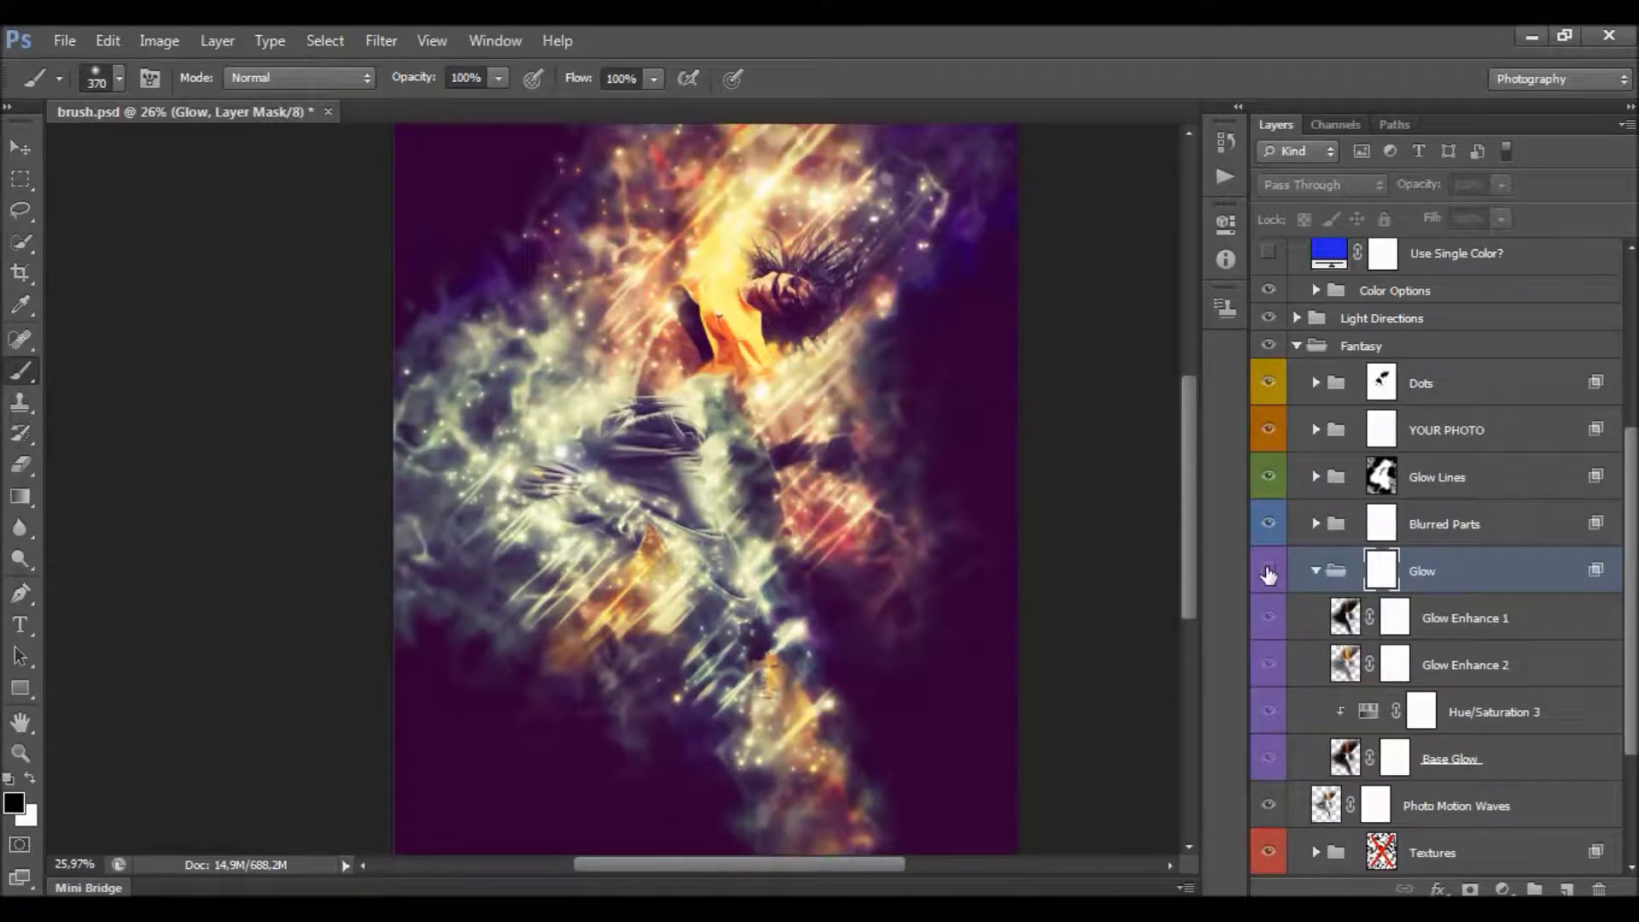
{"action": "left_click", "coordinate": [1269, 572]}
{"action": "left_click", "coordinate": [1269, 572]}
{"action": "left_click", "coordinate": [1269, 572]}
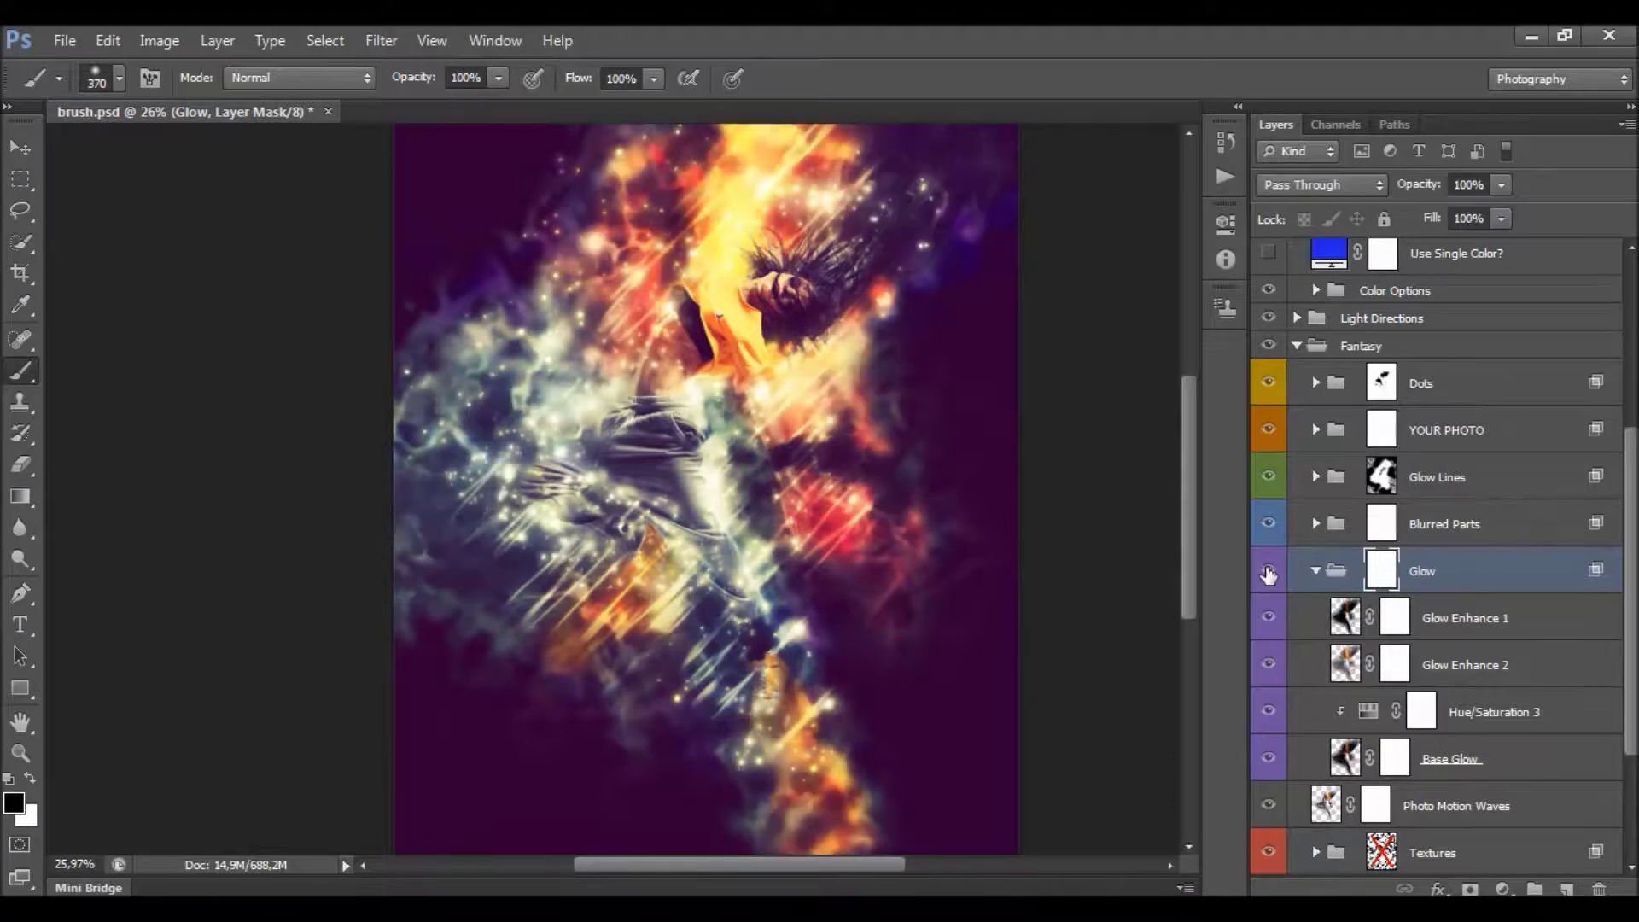
Hide Glow Enhance 1 and Glow Enhance 2 in the Glow group, leaving only Base Glow with its Hue/Saturation adjustment visible.
{"action": "scroll", "coordinate": [1383, 530], "scroll_direction": "down", "scroll_amount": 1}
{"action": "left_click", "coordinate": [1456, 585]}
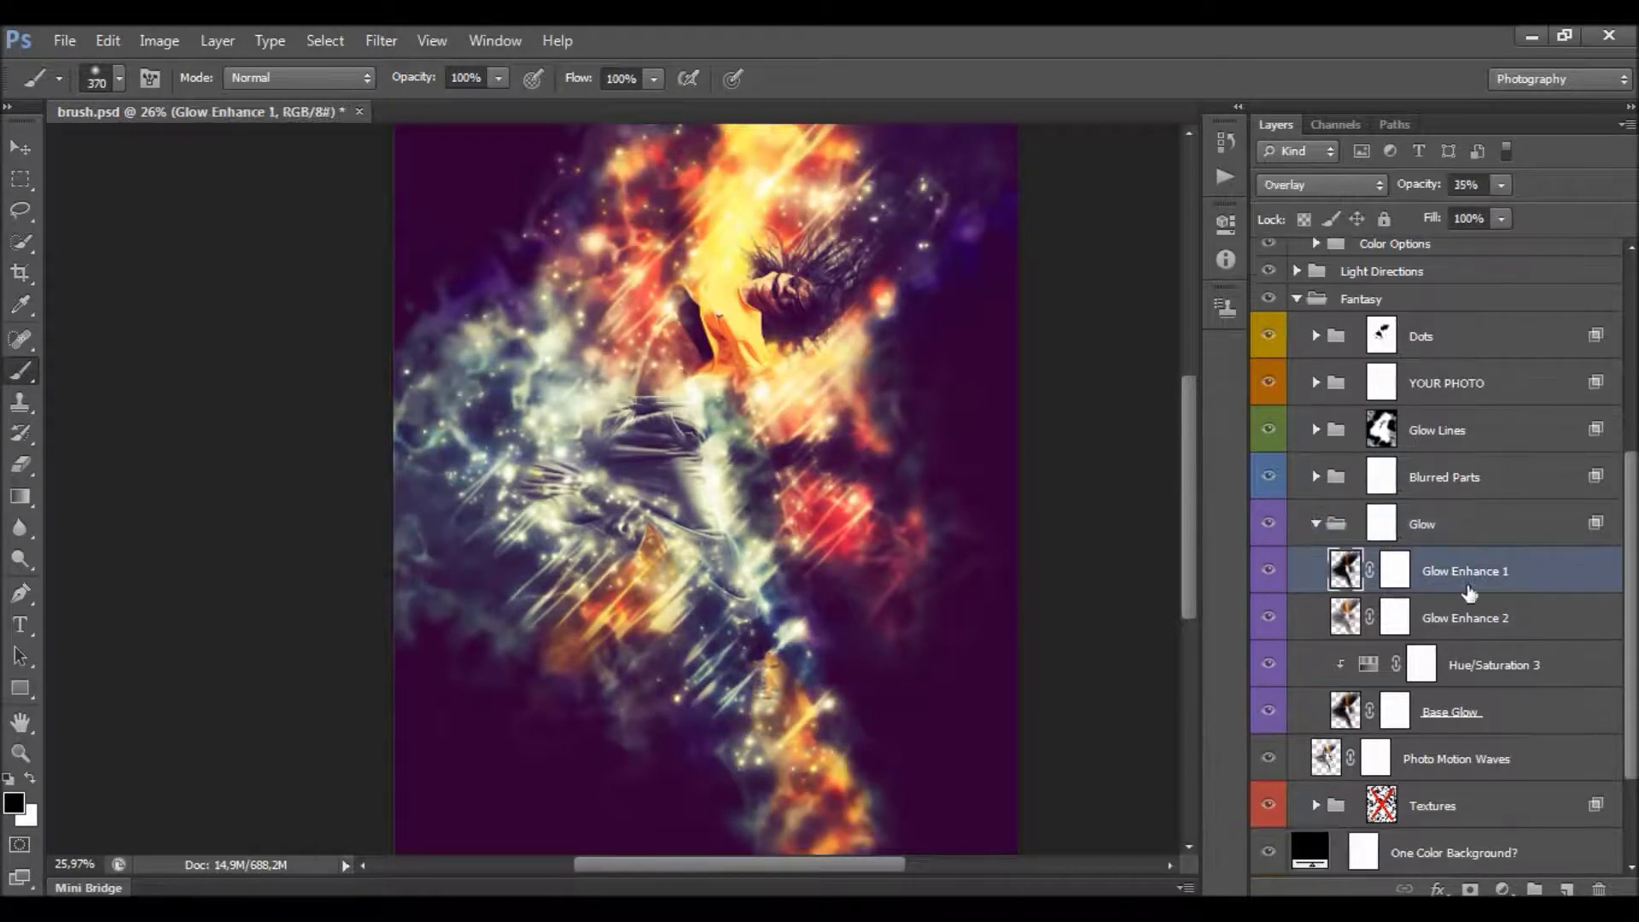
{"action": "left_click", "coordinate": [1269, 571]}
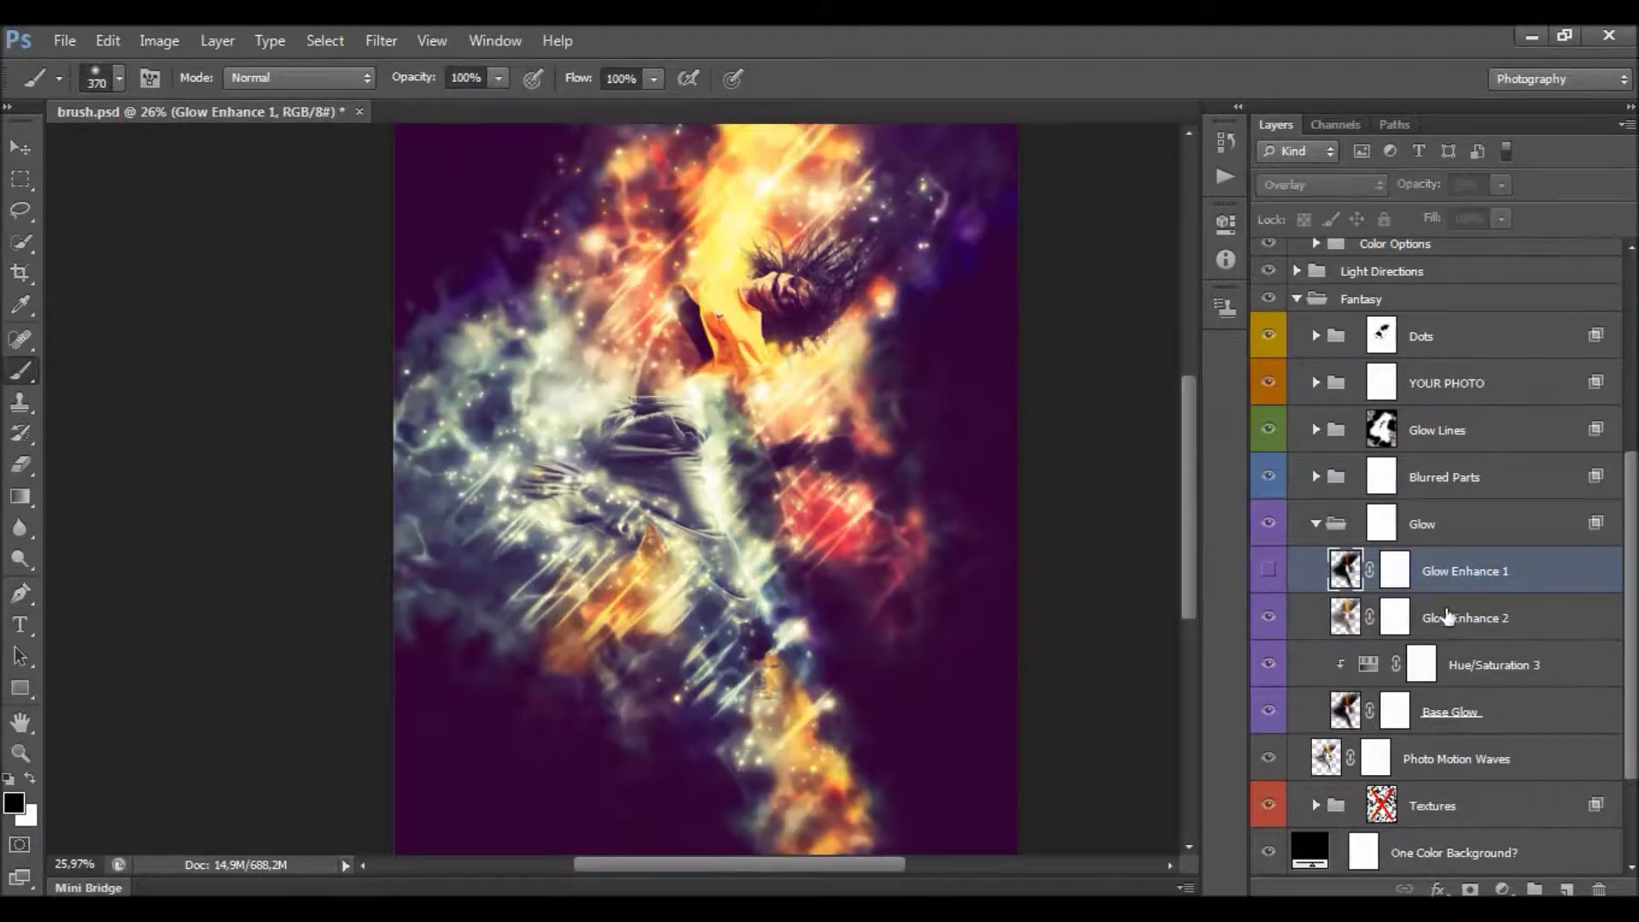
{"action": "left_click", "coordinate": [1409, 618]}
{"action": "left_click", "coordinate": [1269, 618]}
{"action": "left_click", "coordinate": [1441, 712]}
{"action": "left_click", "coordinate": [1269, 711]}
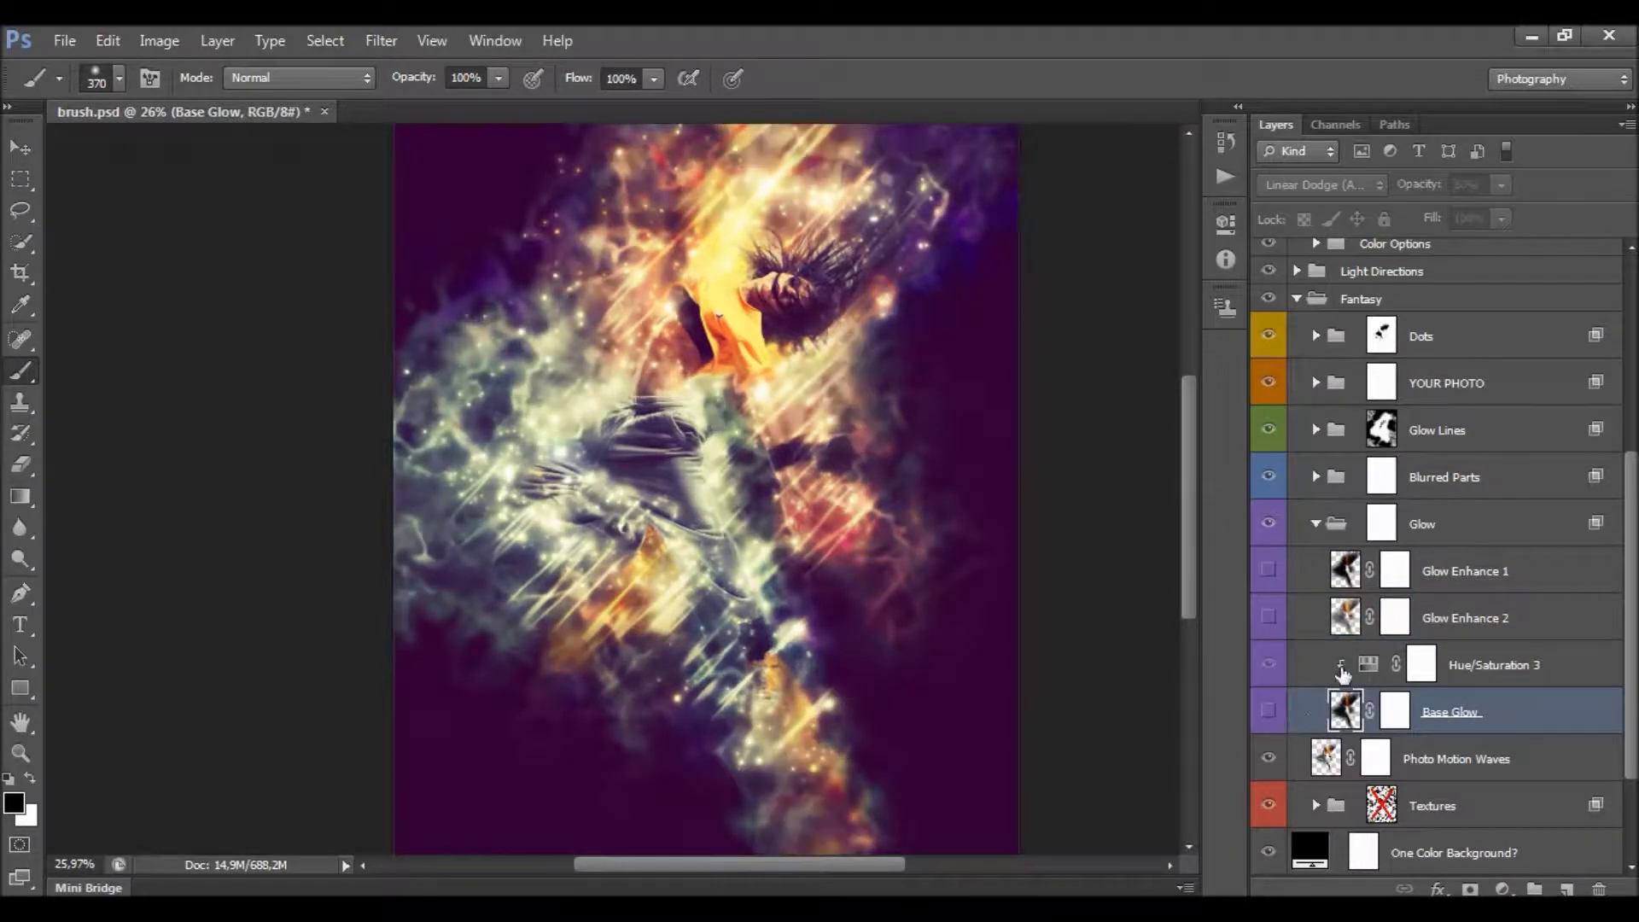
{"action": "left_click", "coordinate": [1271, 713]}
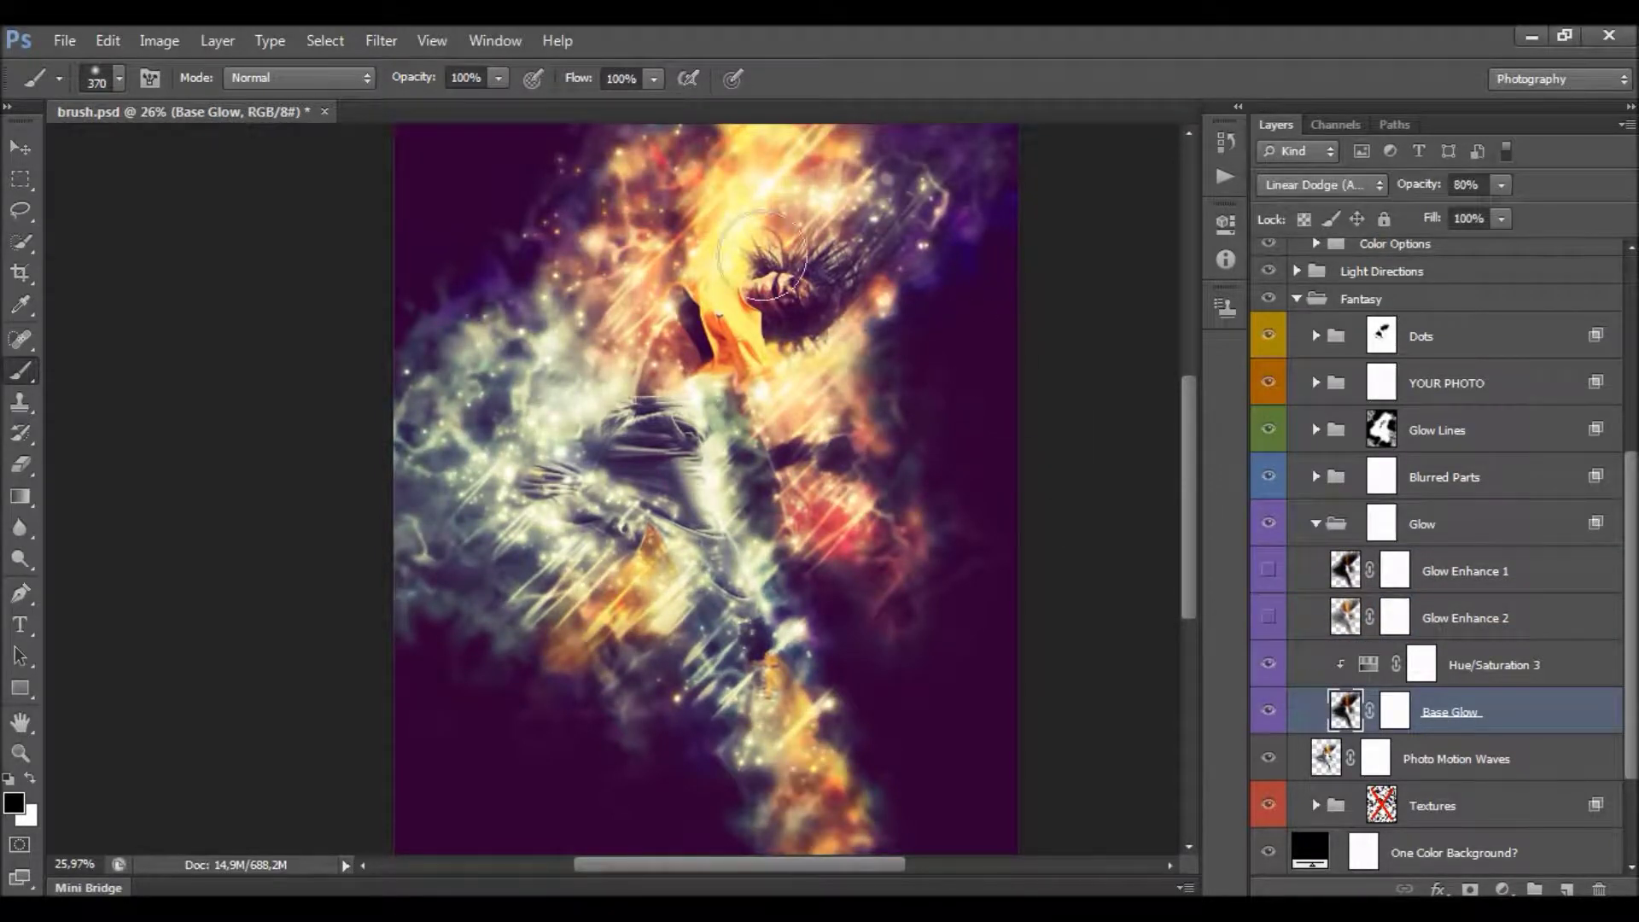
Examine the glow around the dancer up close and compare the image with Base Glow off and on.
{"action": "left_click", "coordinate": [20, 754]}
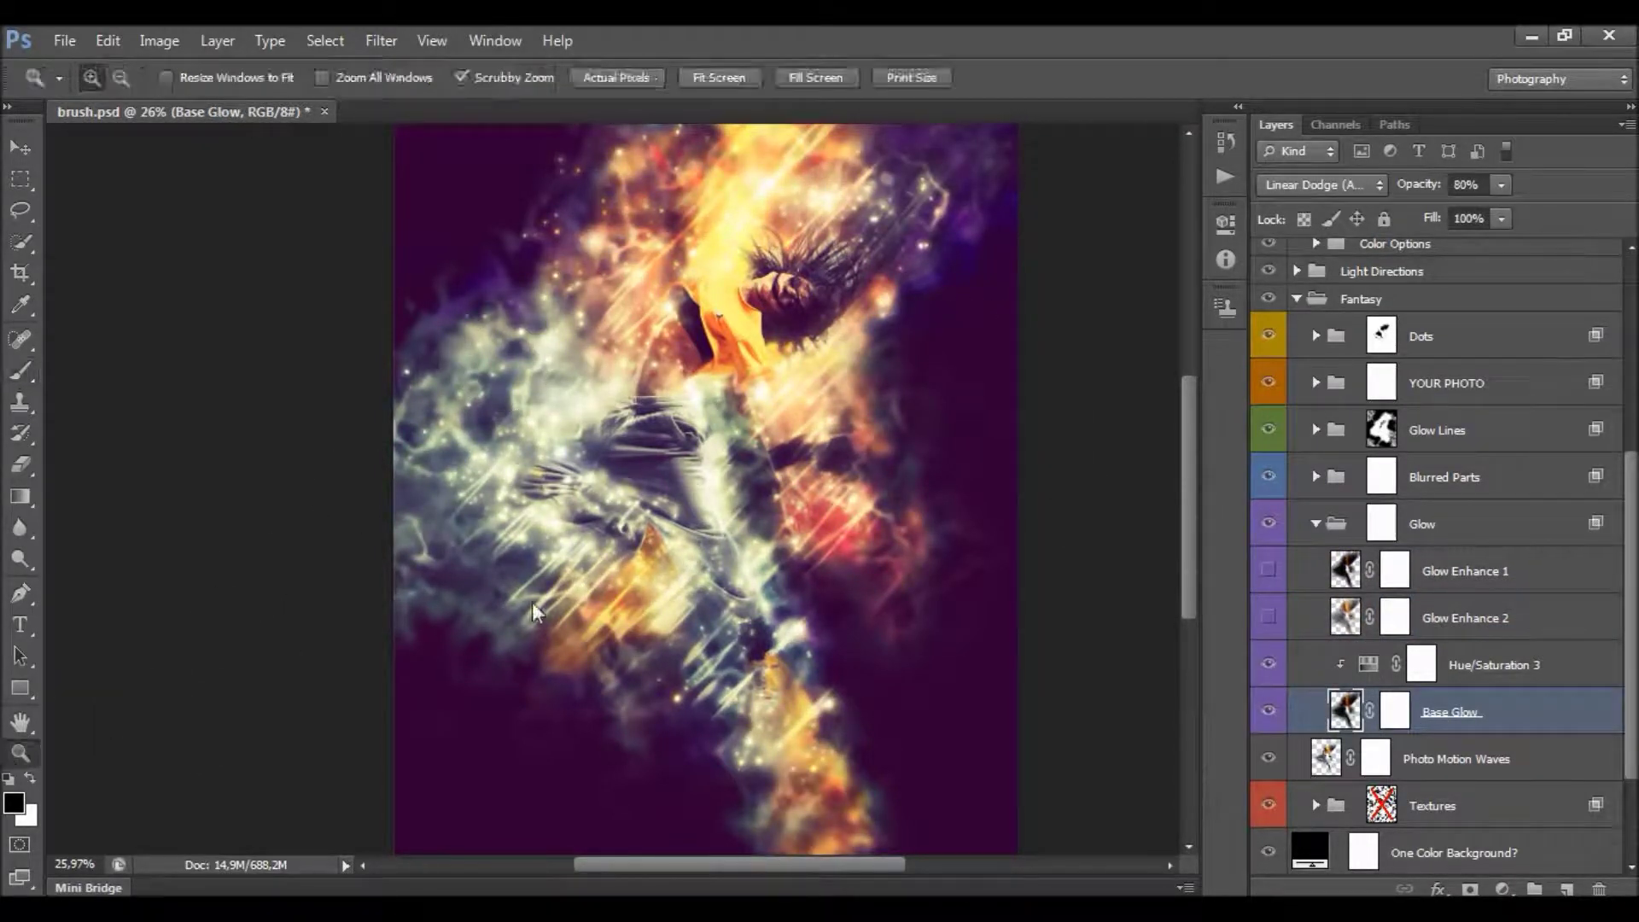
{"action": "left_click", "coordinate": [820, 514]}
{"action": "scroll", "coordinate": [841, 403], "scroll_direction": "up", "scroll_amount": 2}
{"action": "left_click", "coordinate": [835, 397], "text": "alt"}
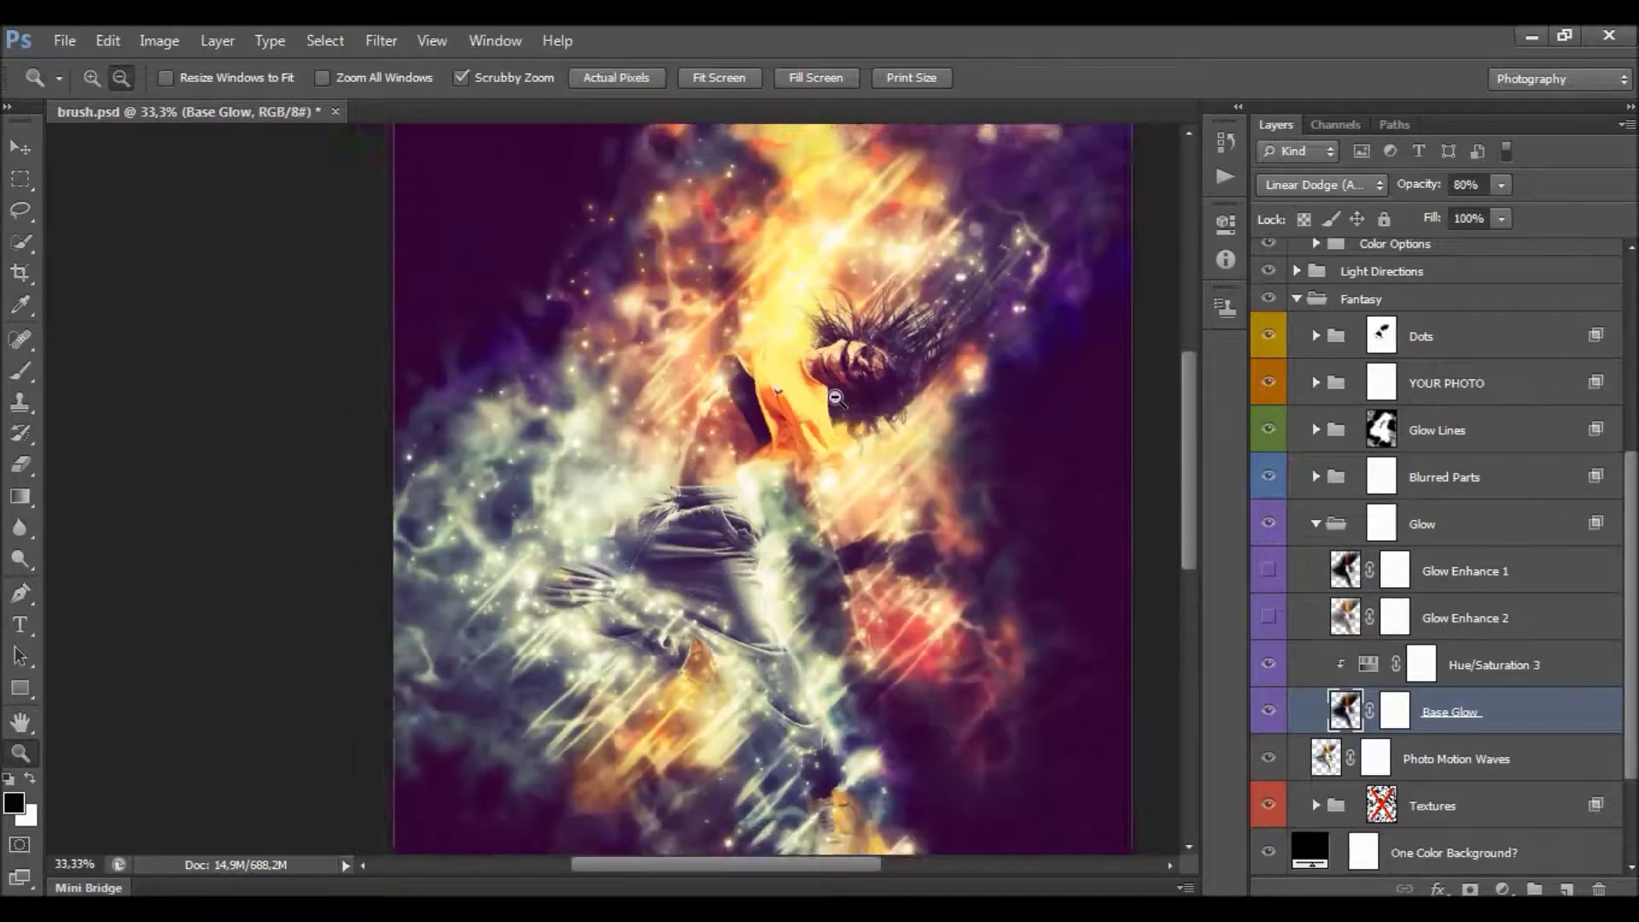
{"action": "scroll", "coordinate": [854, 408], "scroll_direction": "up", "scroll_amount": 1}
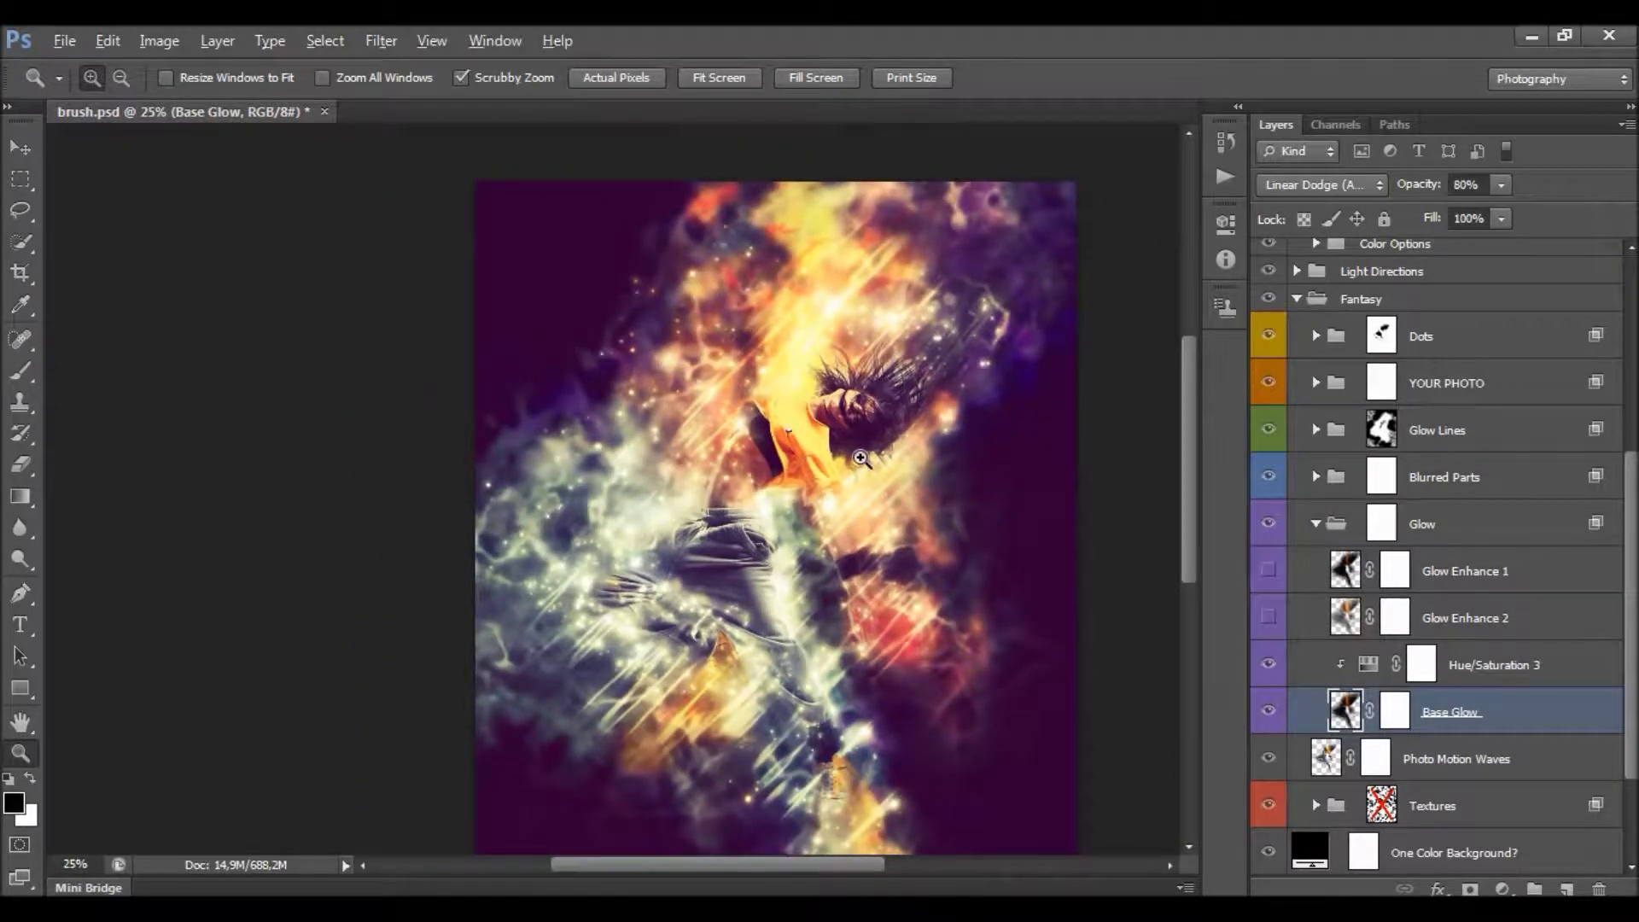
{"action": "scroll", "coordinate": [861, 459], "scroll_direction": "up", "scroll_amount": 2}
{"action": "scroll", "coordinate": [861, 459], "scroll_direction": "down", "scroll_amount": 1}
{"action": "left_click", "coordinate": [1262, 713]}
{"action": "left_click", "coordinate": [1262, 713]}
Try different opacity levels on the Base Glow layer and settle on 81%.
{"action": "left_click", "coordinate": [1503, 220]}
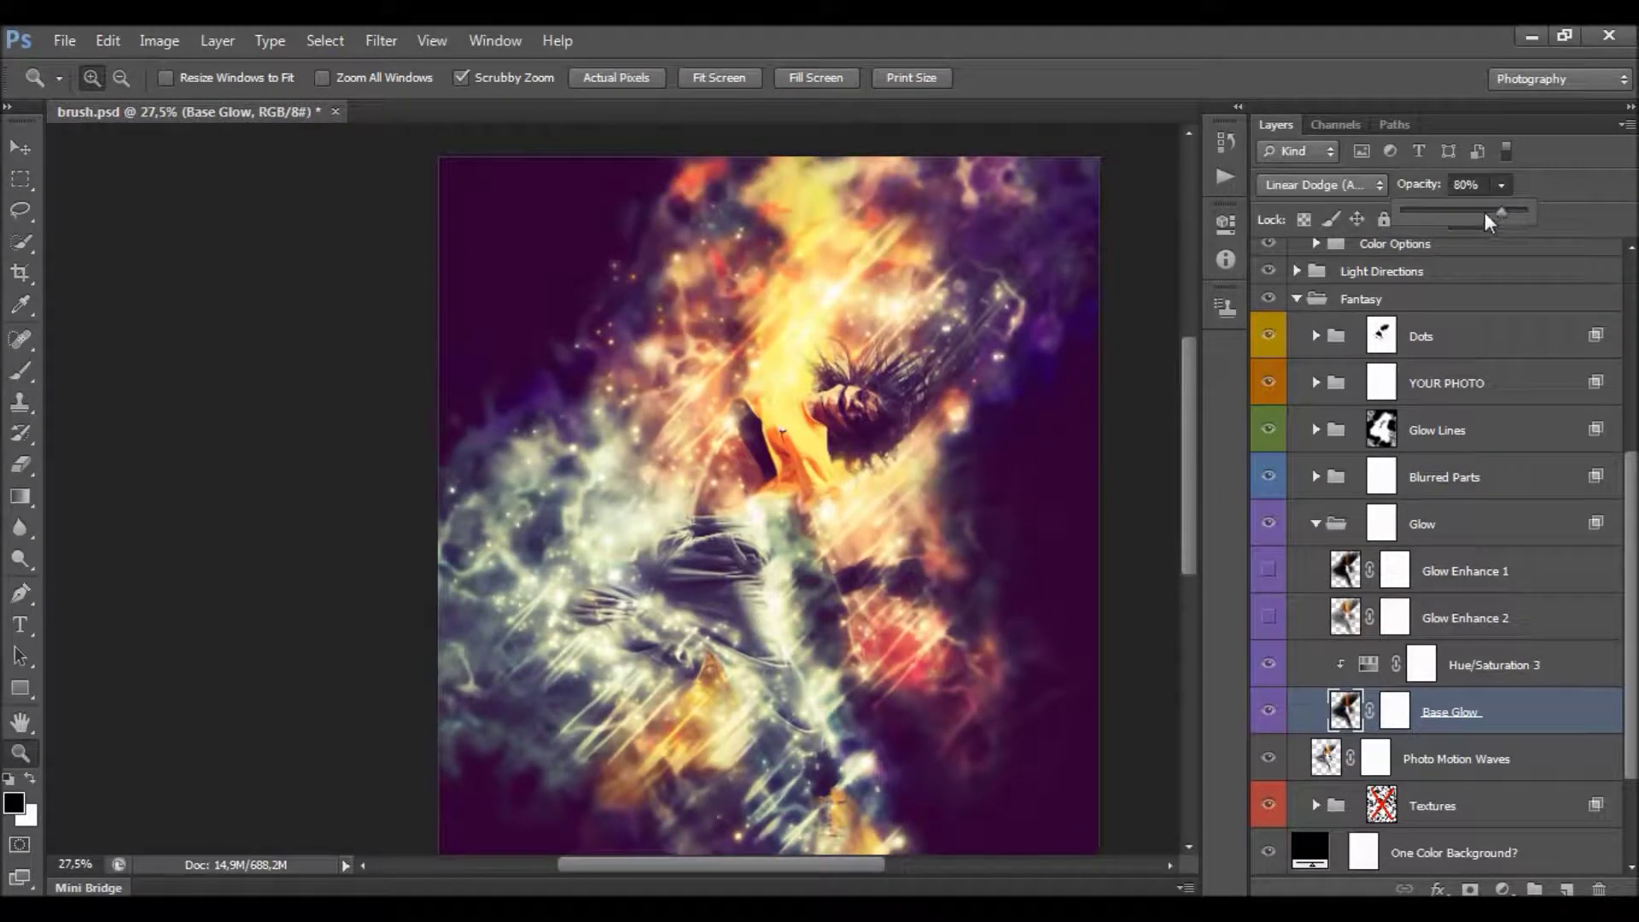
{"action": "left_click_drag", "start_coordinate": [1423, 217], "coordinate": [1617, 221]}
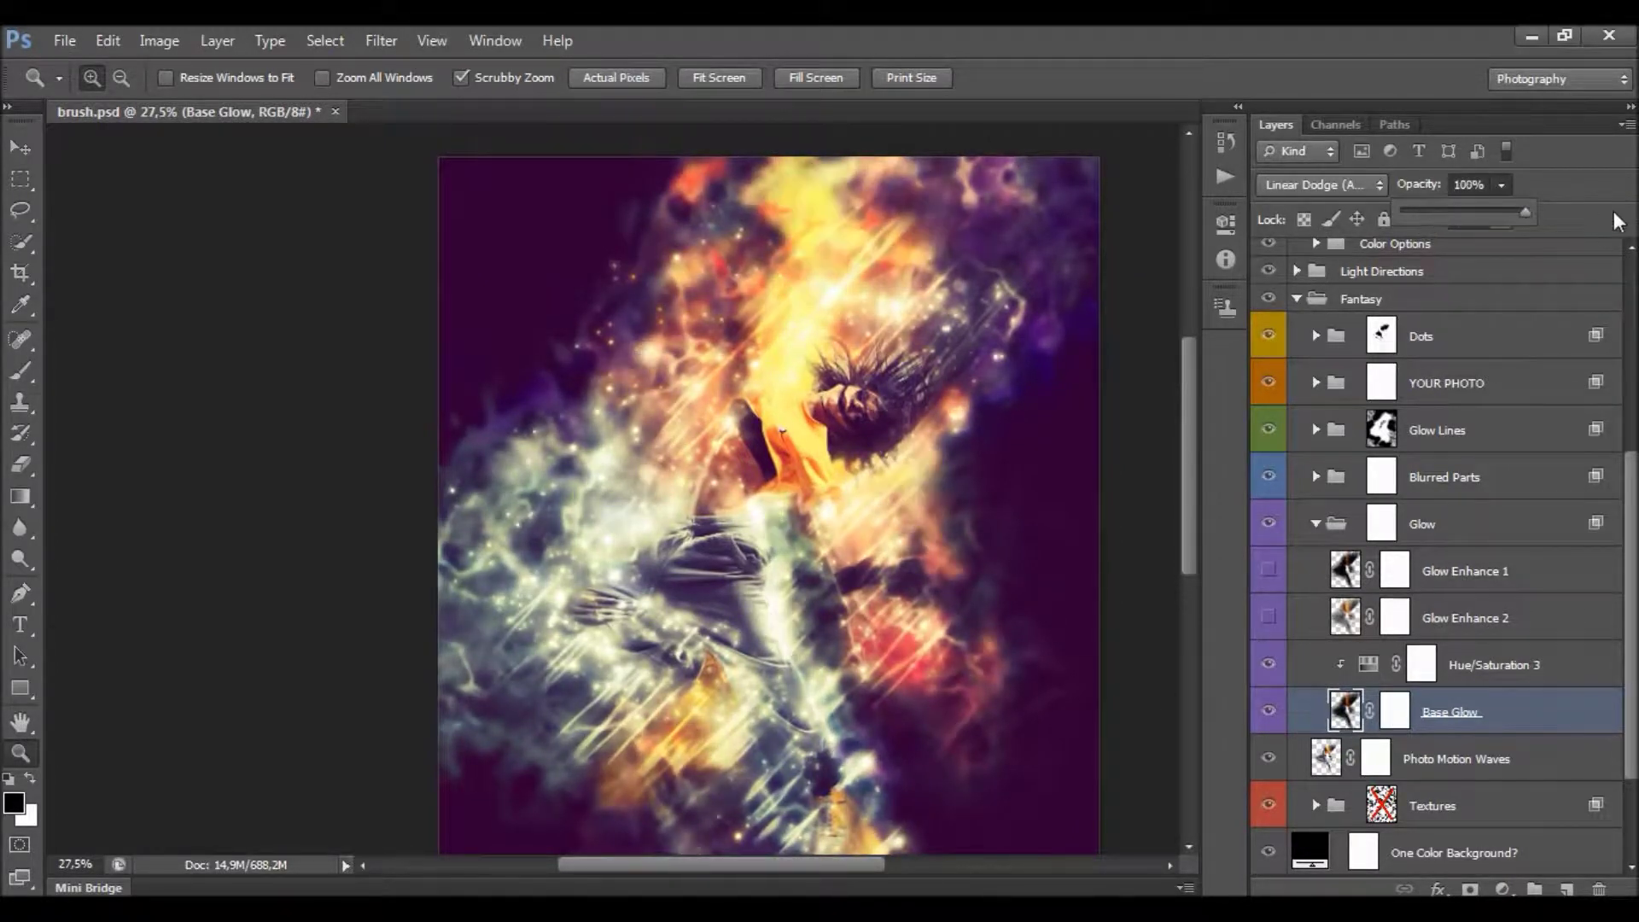
{"action": "left_click_drag", "start_coordinate": [1504, 217], "coordinate": [1503, 215]}
Paint black on the Base Glow mask with a 370 px brush at 50% opacity over the bright area above the dancer's torso.
{"action": "left_click", "coordinate": [1385, 702]}
{"action": "left_click", "coordinate": [1385, 702]}
{"action": "left_click", "coordinate": [20, 371]}
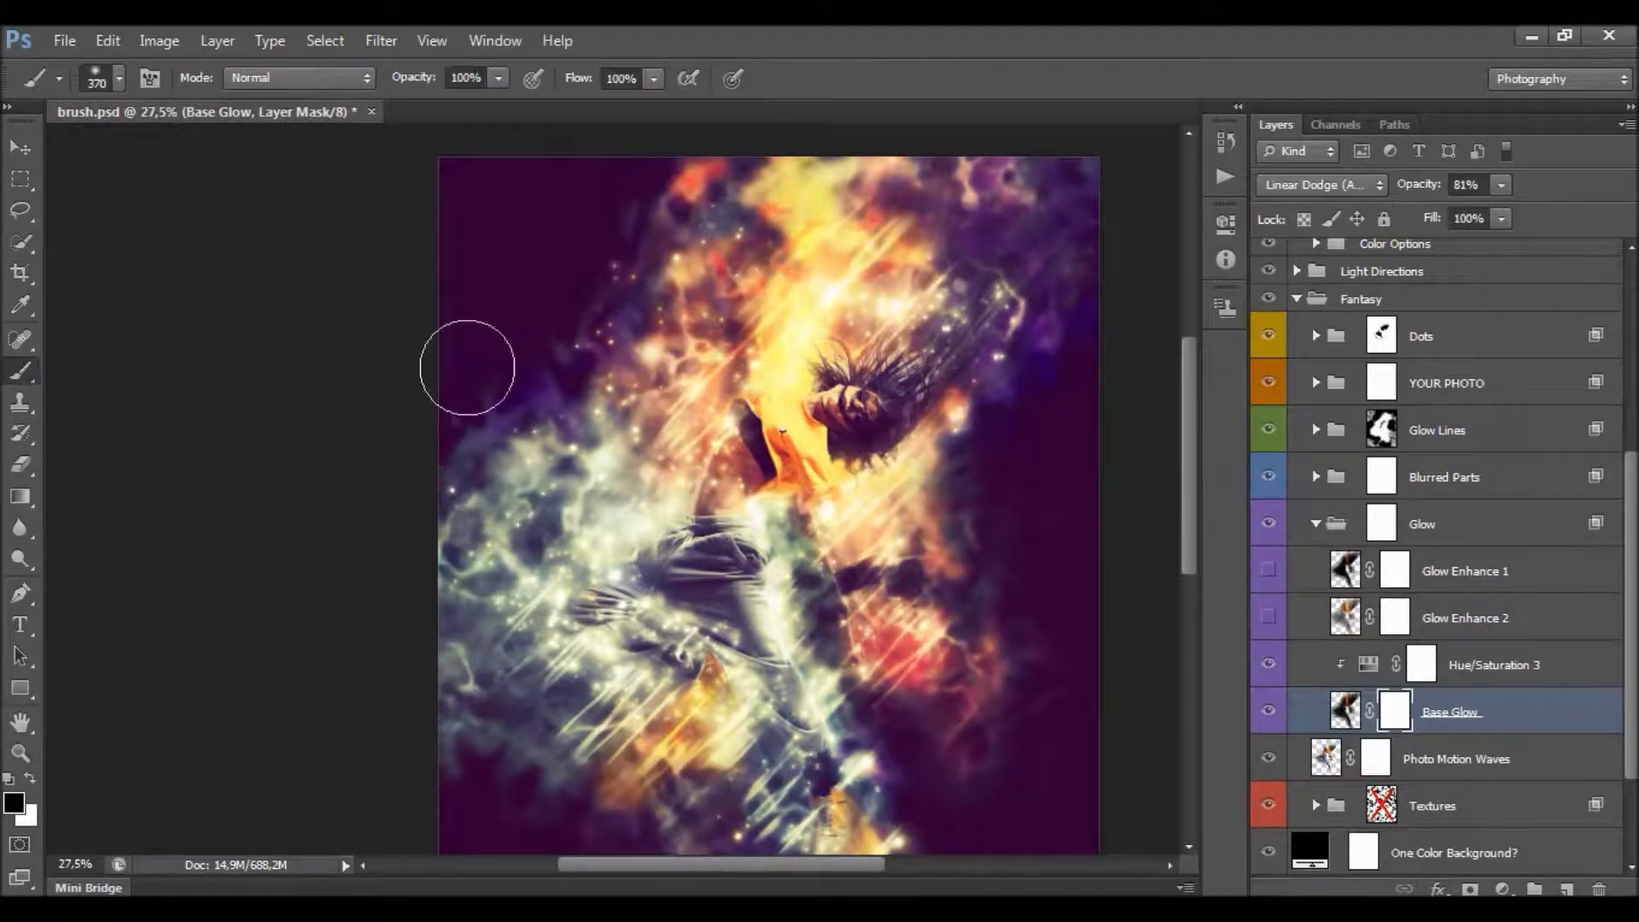
{"action": "scroll", "coordinate": [811, 346], "scroll_direction": "down", "scroll_amount": 2}
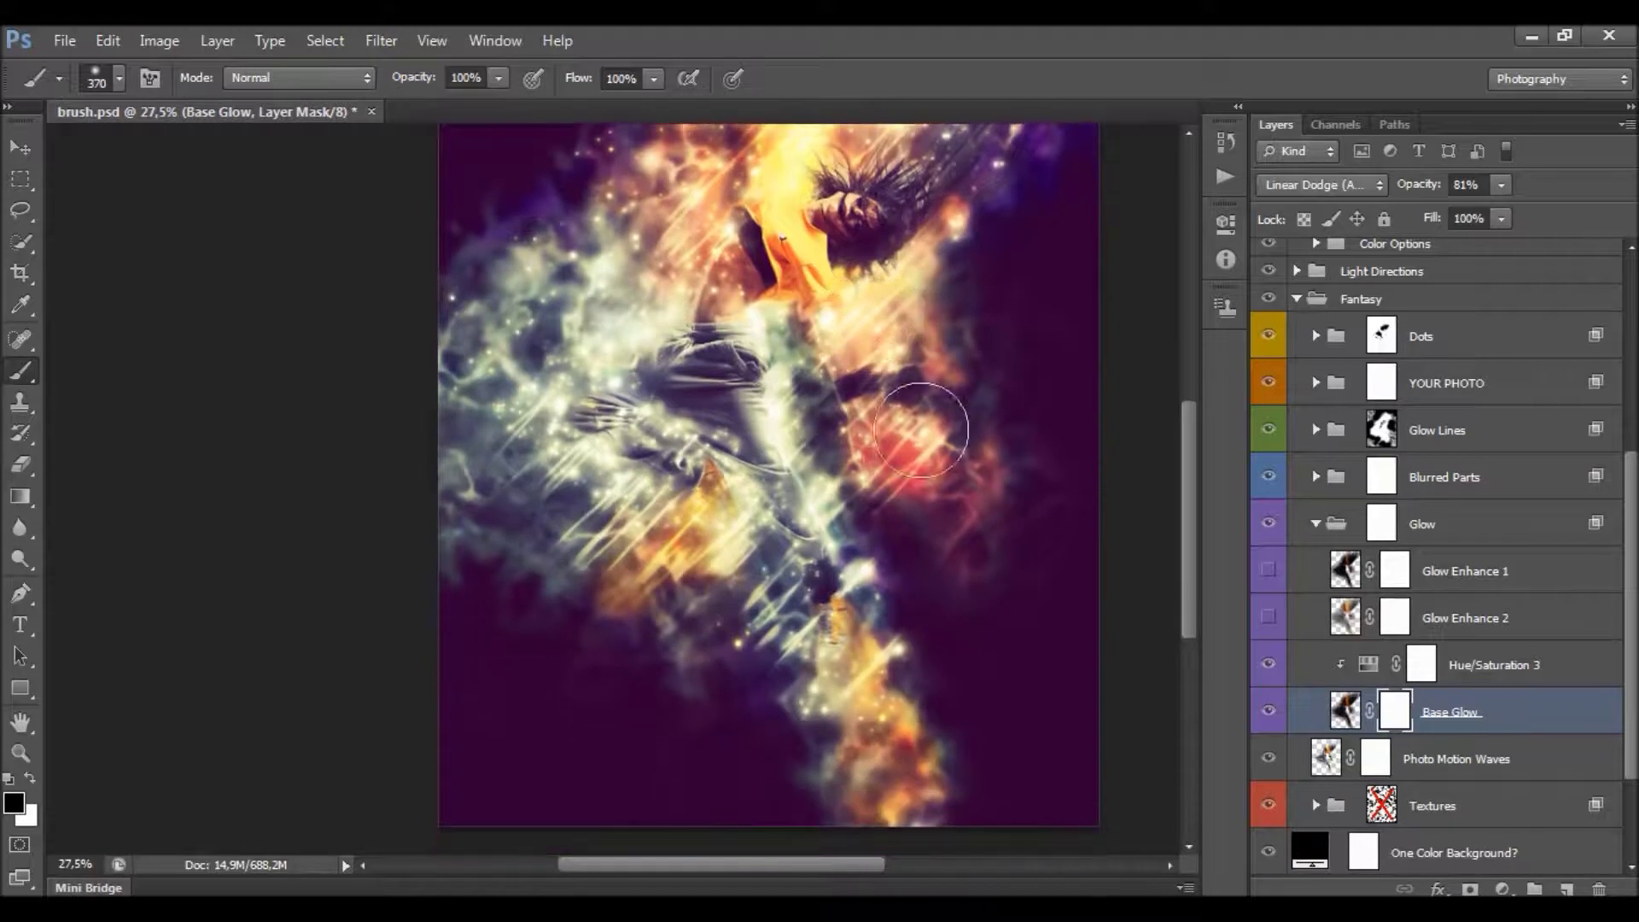
{"action": "scroll", "coordinate": [907, 467], "scroll_direction": "up", "scroll_amount": 3}
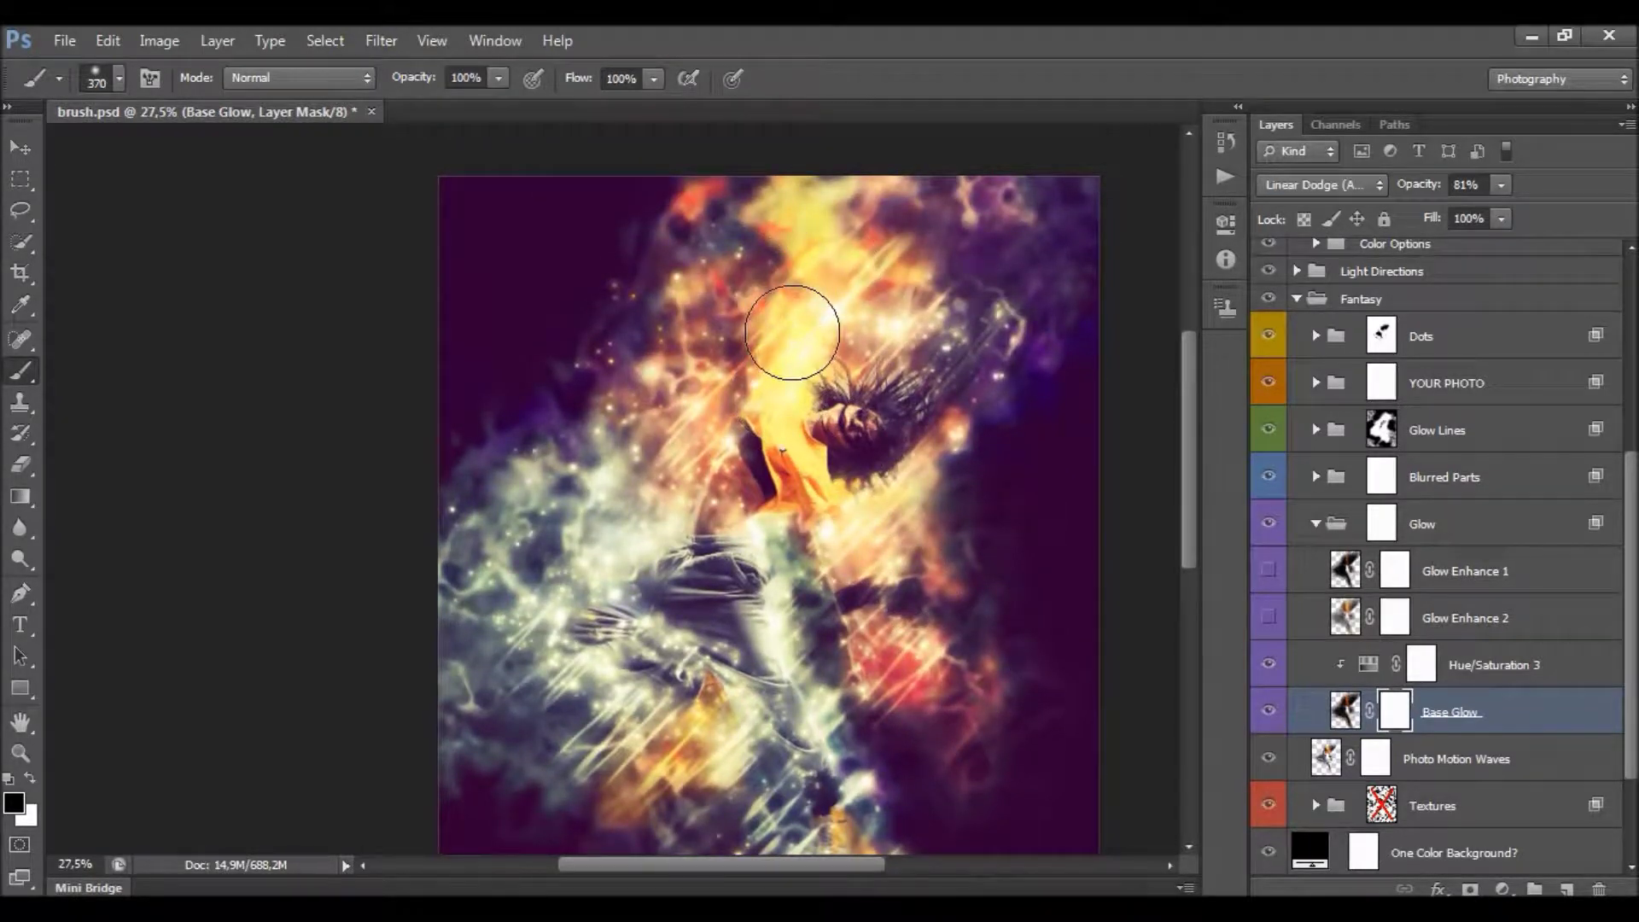
{"action": "left_click", "coordinate": [462, 77]}
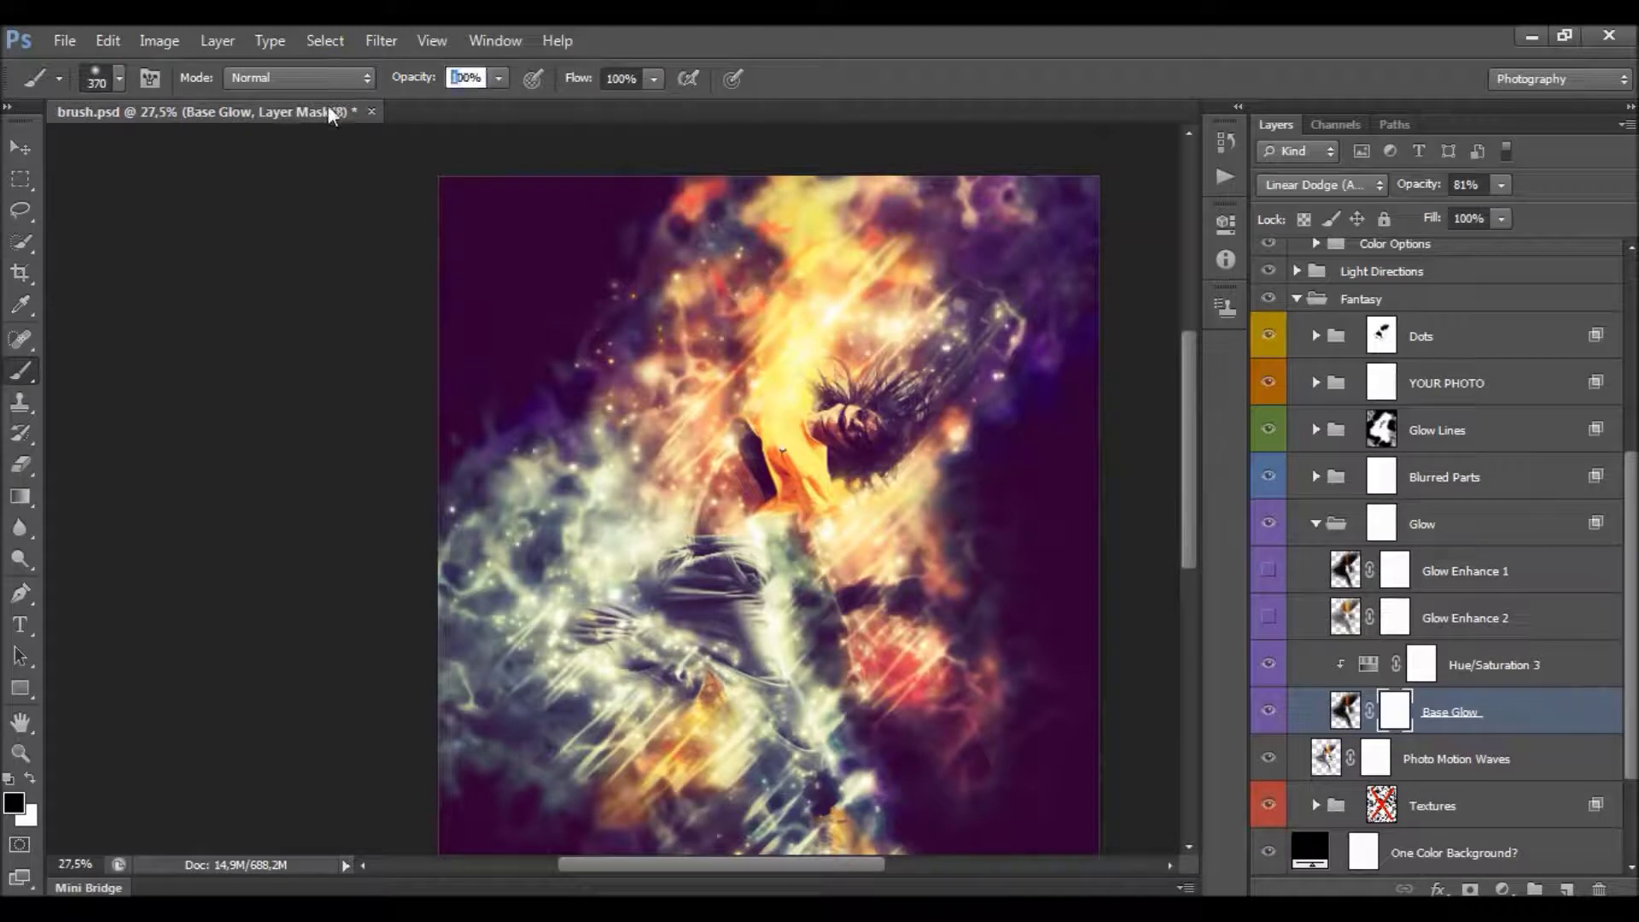
{"action": "key", "text": "Return"}
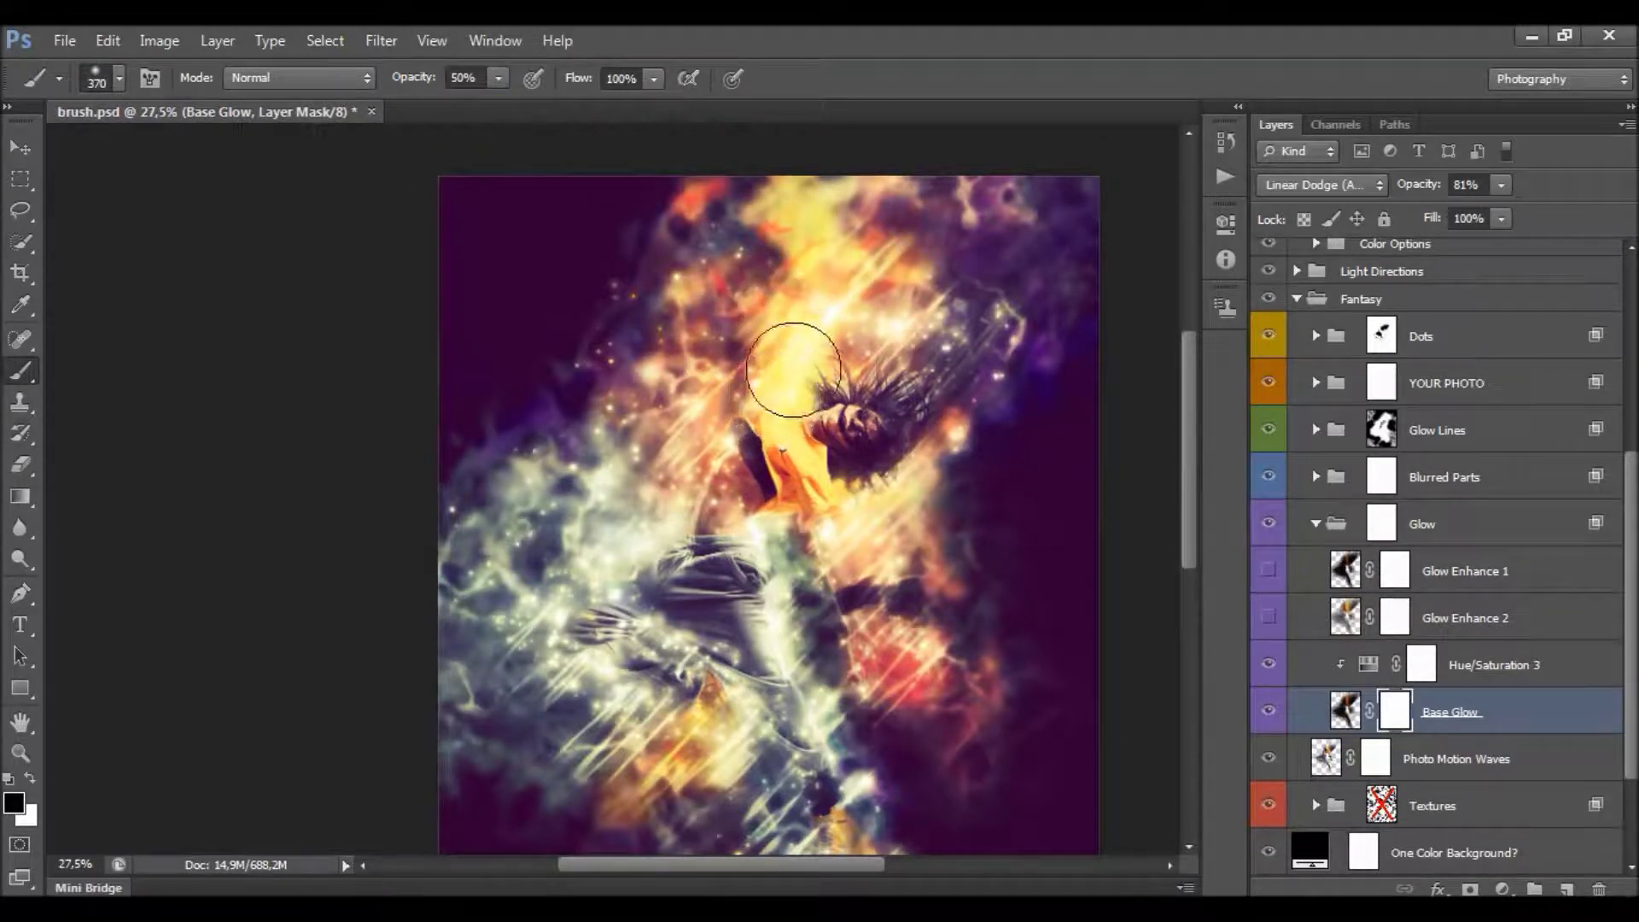
{"action": "mouse_move", "coordinate": [815, 260]}
{"action": "left_mouse_down"}
{"action": "mouse_move", "coordinate": [823, 303]}
{"action": "mouse_move", "coordinate": [801, 384]}
{"action": "left_mouse_up"}
{"action": "scroll", "coordinate": [862, 378], "scroll_direction": "down", "scroll_amount": 1}
{"action": "scroll", "coordinate": [862, 378], "scroll_direction": "down", "scroll_amount": 2}
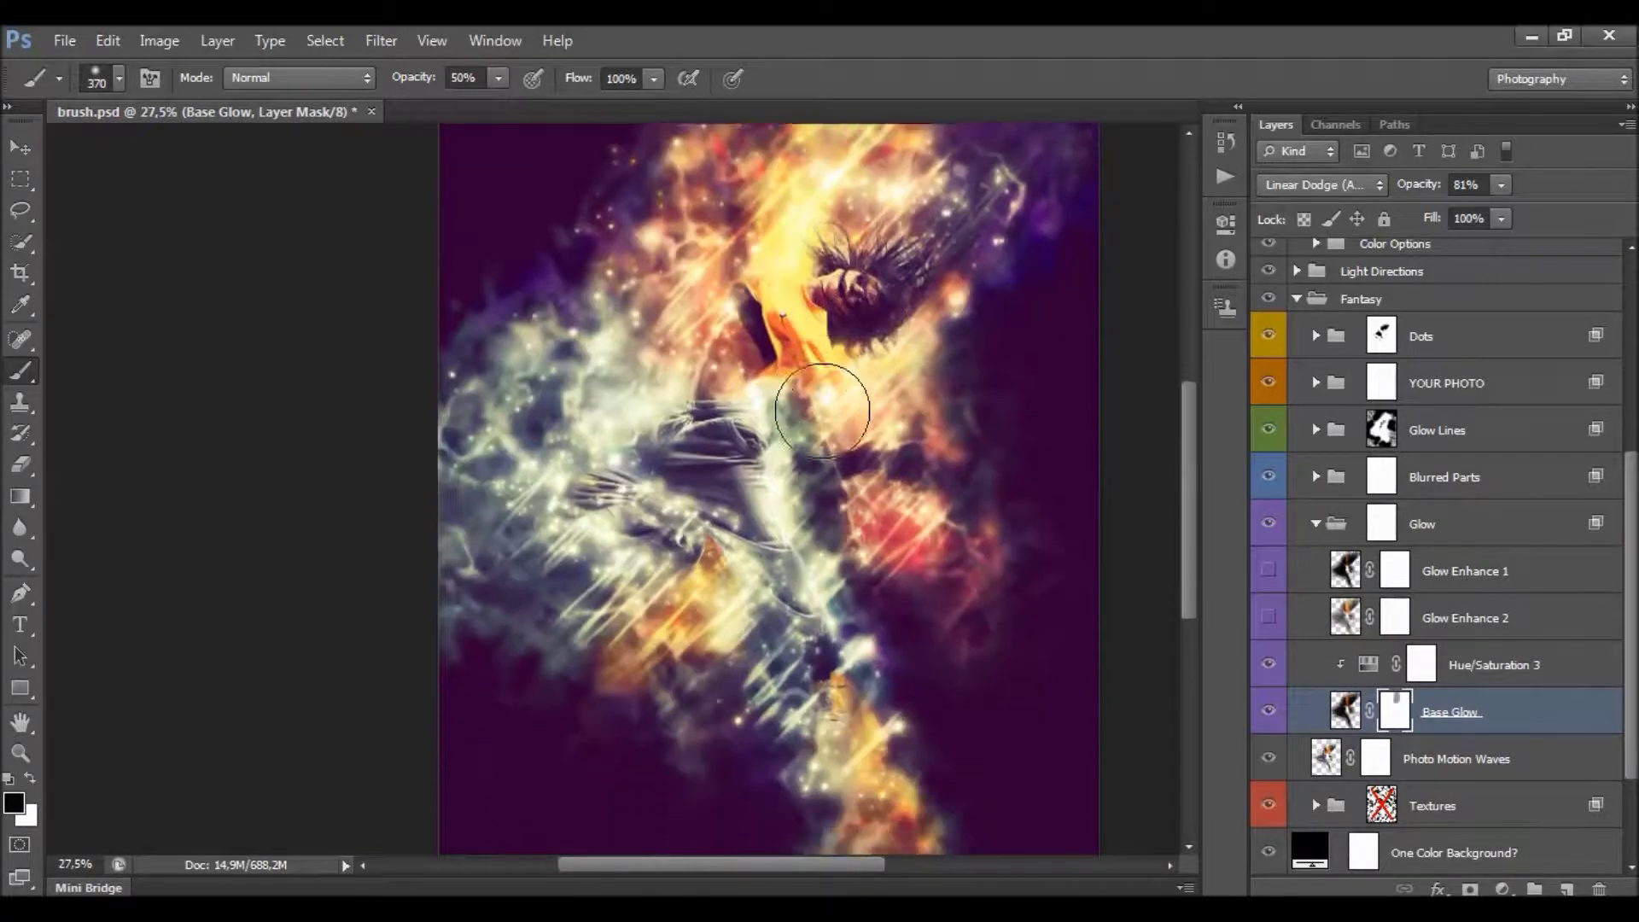
{"action": "scroll", "coordinate": [878, 476], "scroll_direction": "up", "scroll_amount": 3}
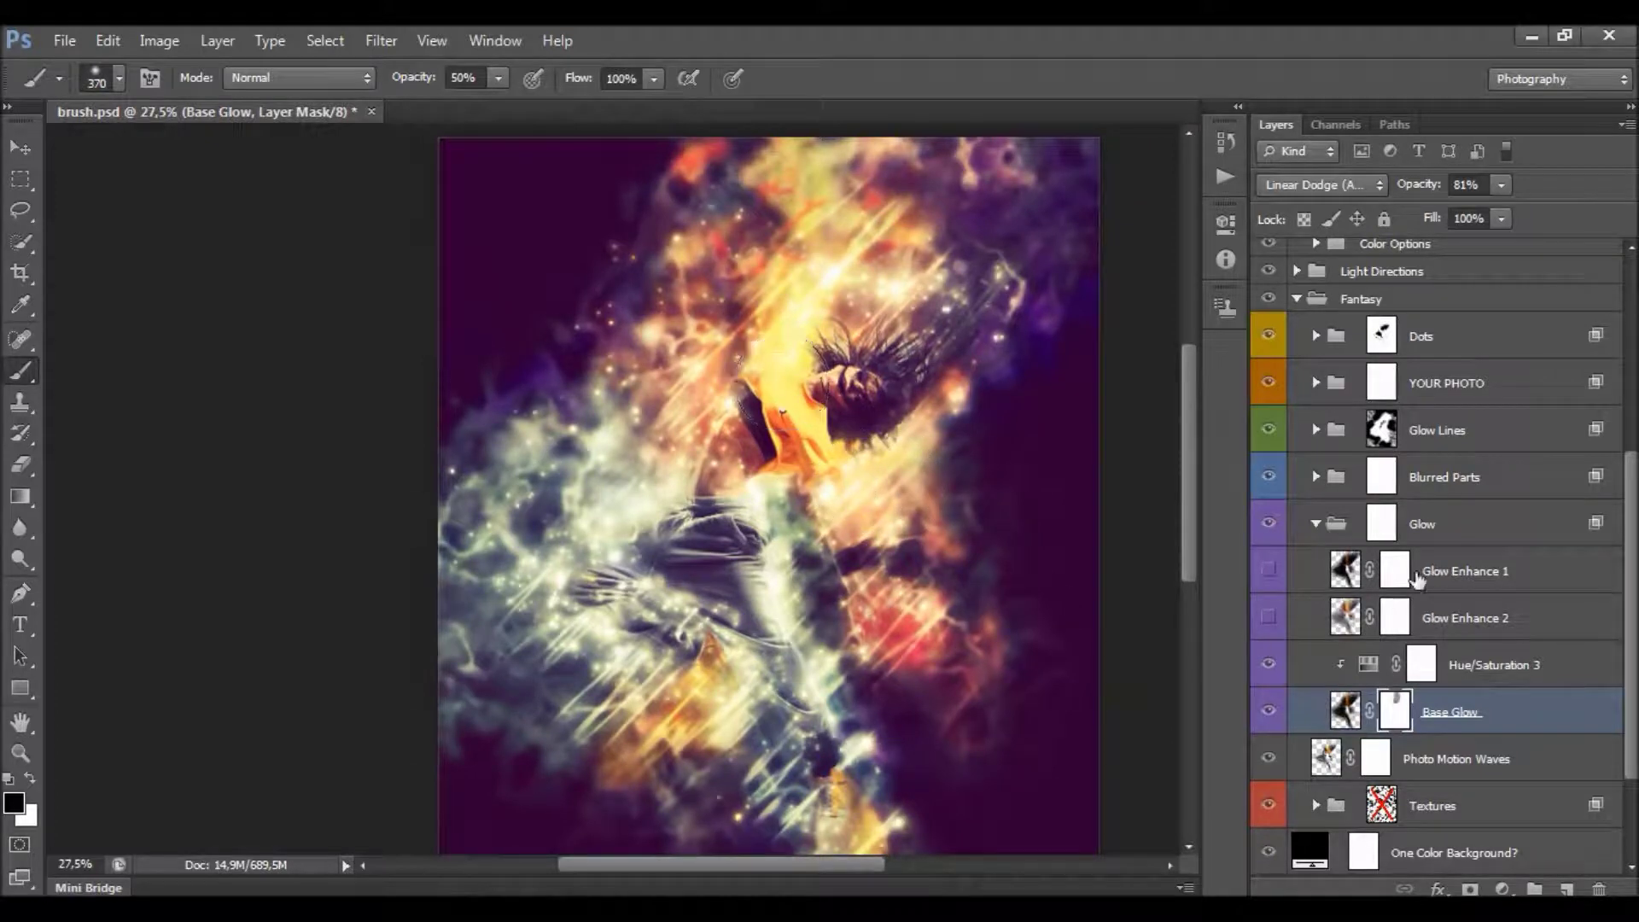
Show Glow Enhance 2 and paint its mask black at 50% brush opacity over the bright areas above and beside the dancer's torso.
{"action": "left_click", "coordinate": [1273, 621]}
{"action": "left_click", "coordinate": [1425, 621]}
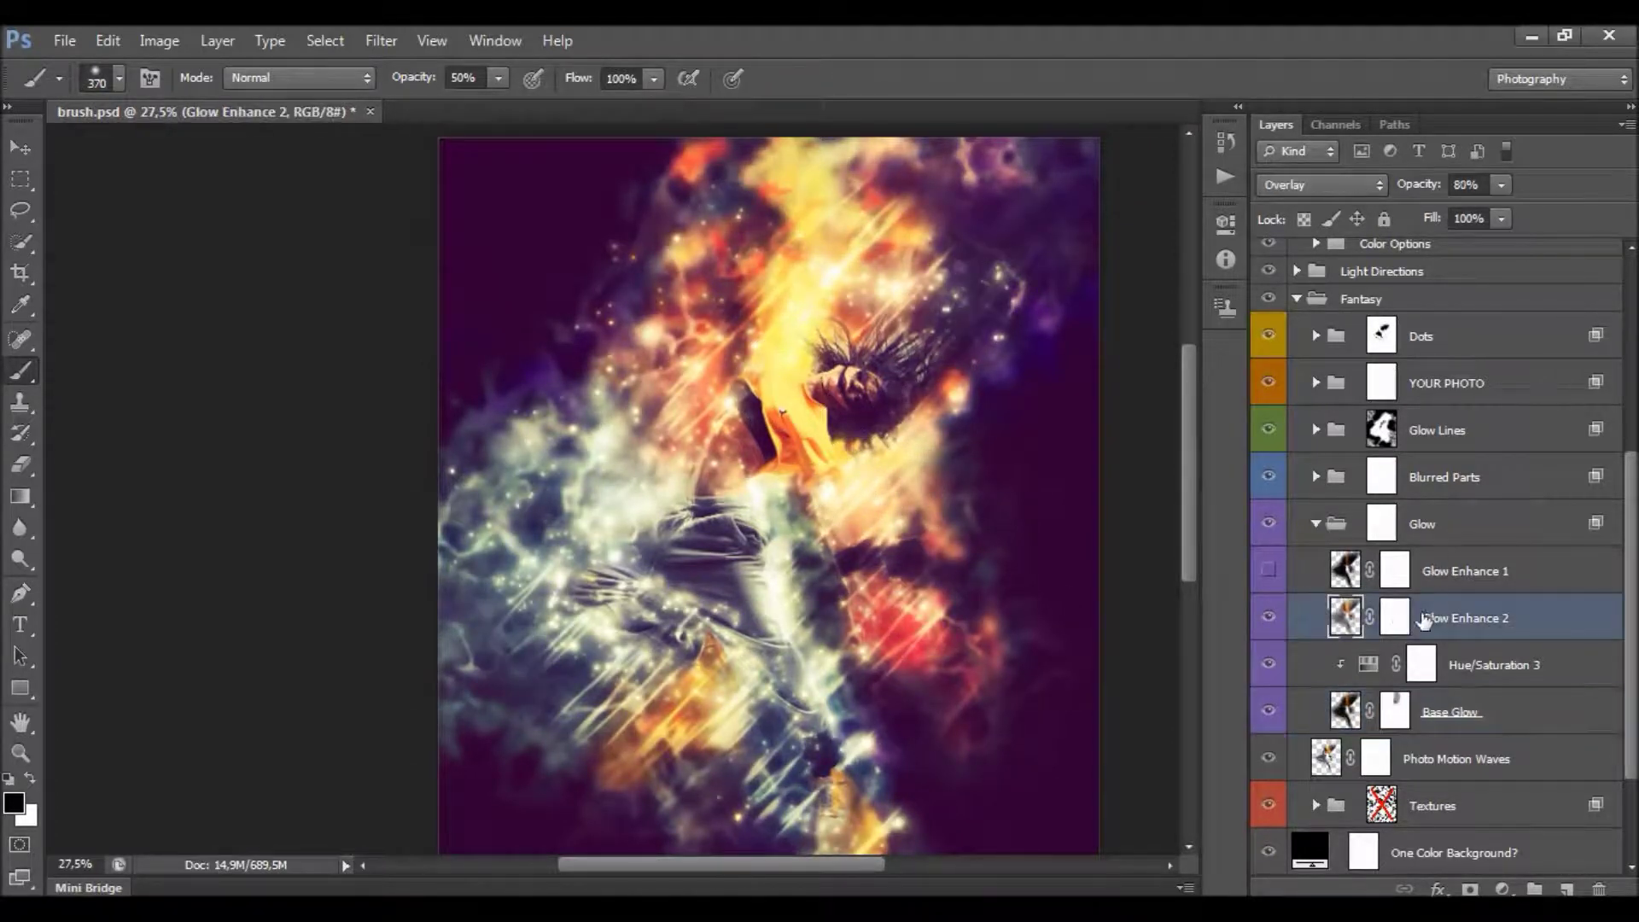
{"action": "left_click", "coordinate": [1398, 621]}
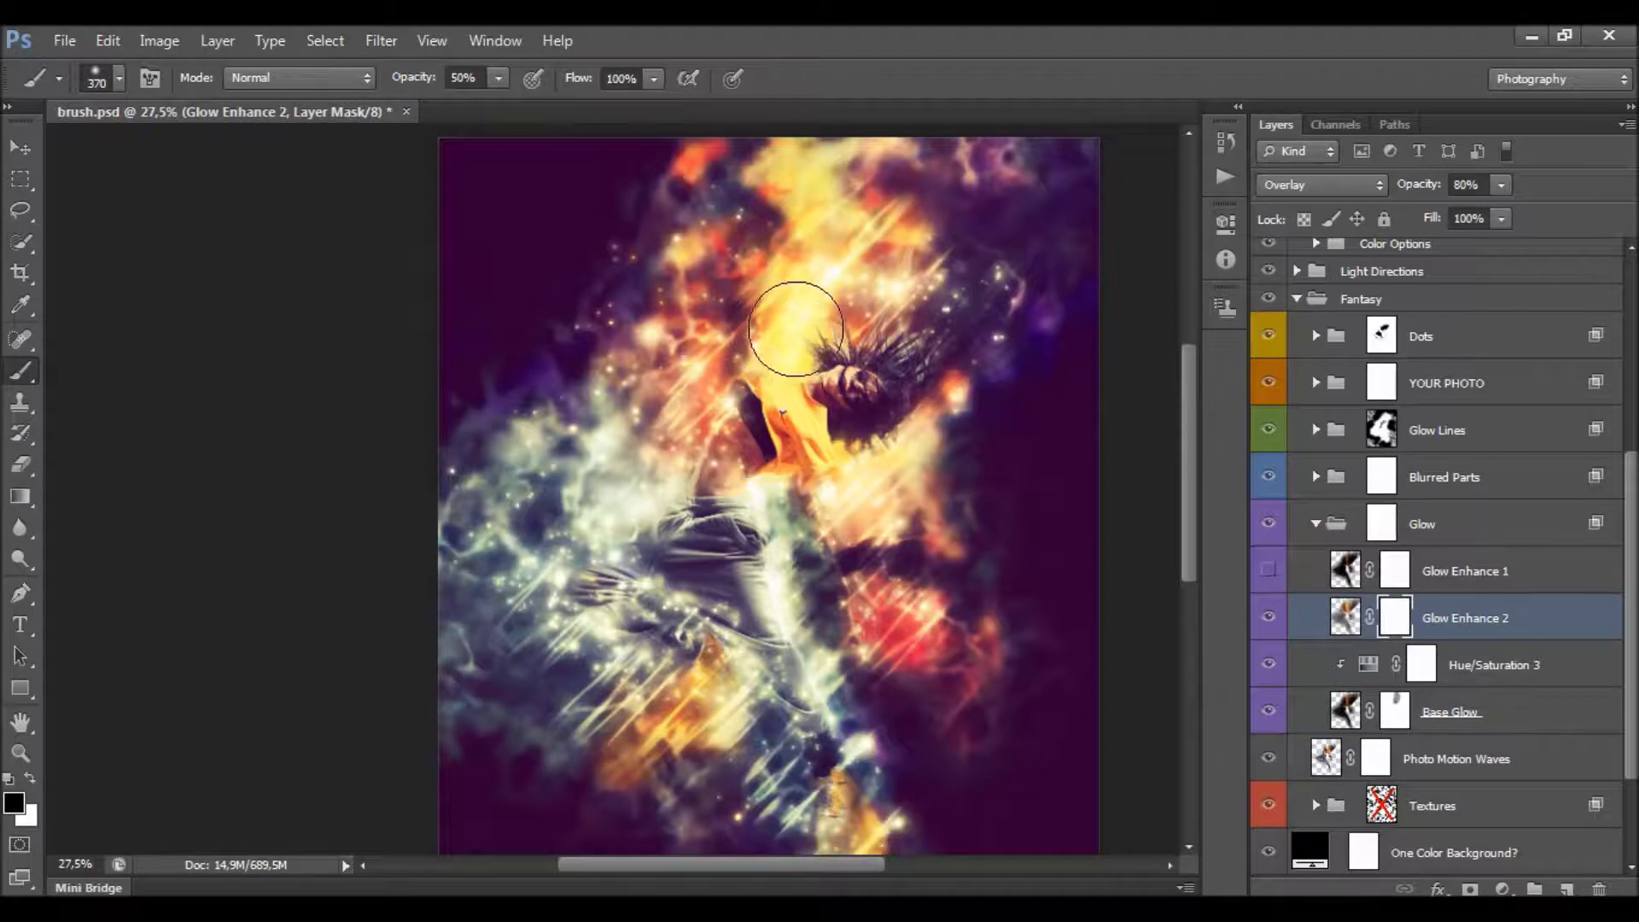
{"action": "mouse_move", "coordinate": [795, 326]}
{"action": "left_mouse_down"}
{"action": "mouse_move", "coordinate": [789, 171]}
{"action": "mouse_move", "coordinate": [809, 294]}
{"action": "mouse_move", "coordinate": [792, 354]}
{"action": "left_mouse_up"}
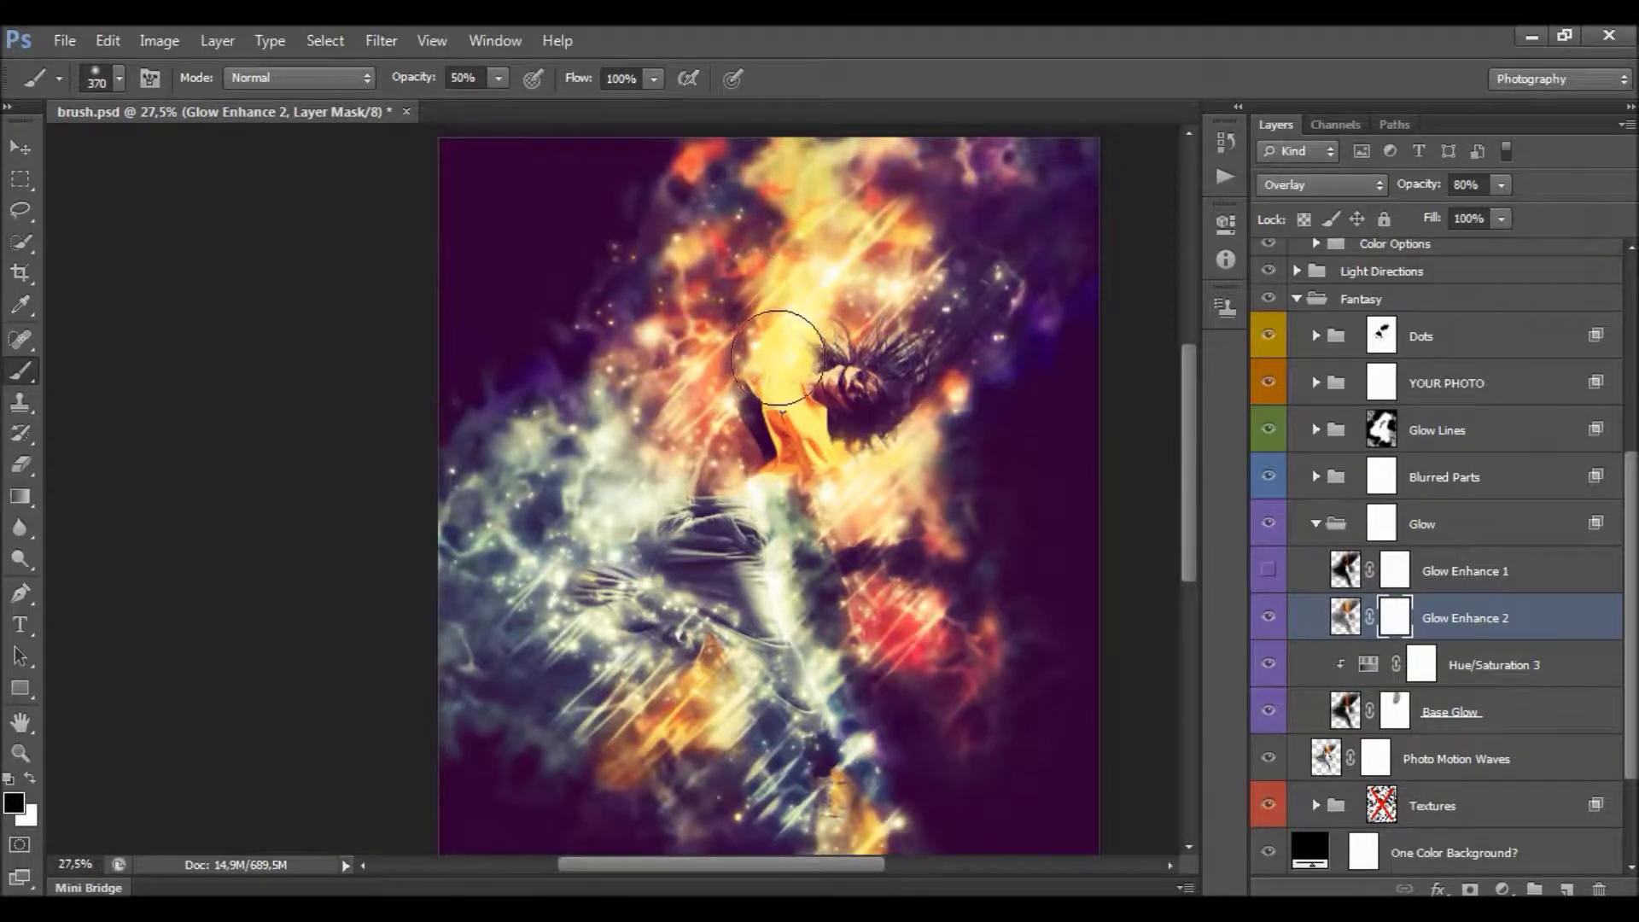
{"action": "scroll", "coordinate": [878, 445], "scroll_direction": "down", "scroll_amount": 1}
{"action": "left_click", "coordinate": [654, 455]}
{"action": "left_click", "coordinate": [870, 432]}
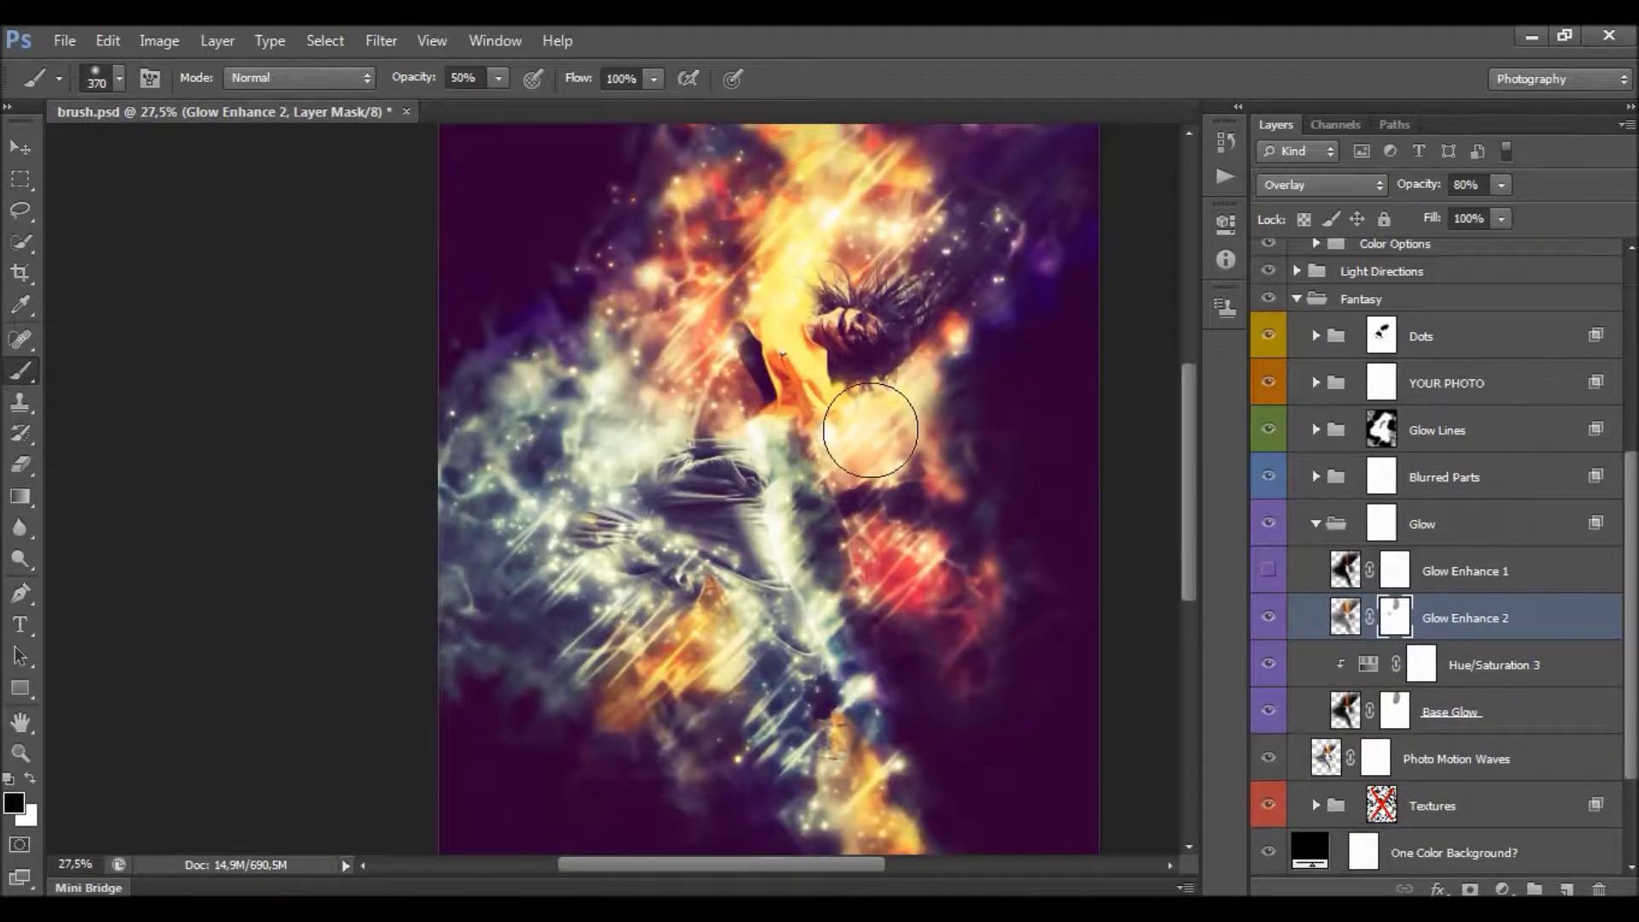
Show the Glow Enhance 1 layer, comparing the image with it off and on.
{"action": "left_click", "coordinate": [1508, 185]}
{"action": "left_click", "coordinate": [1424, 580]}
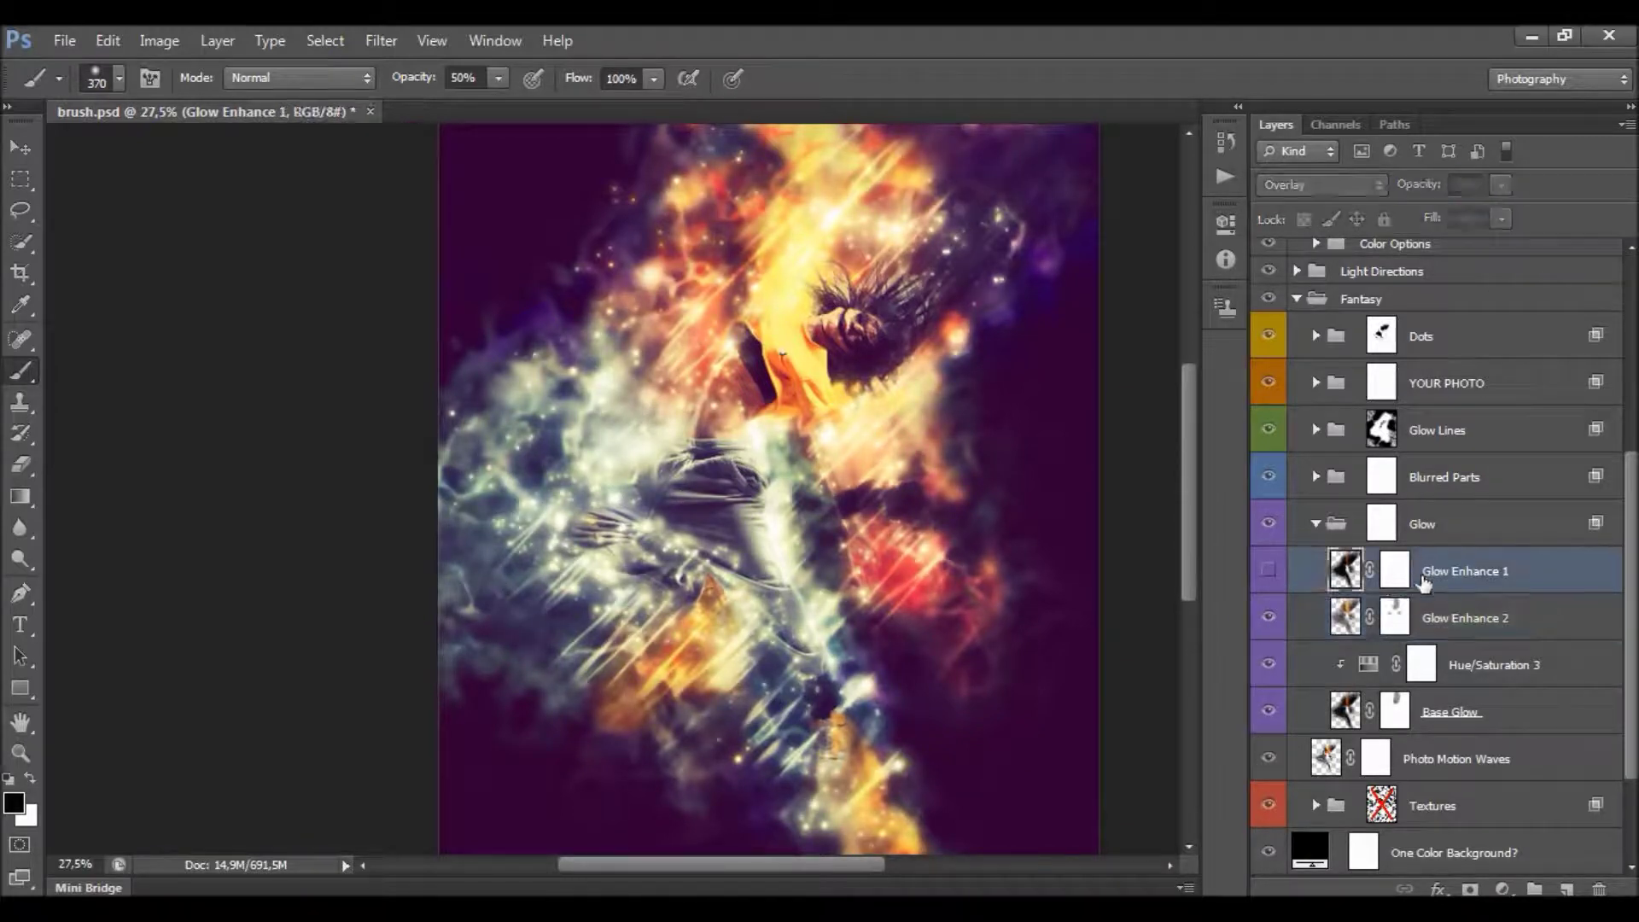
{"action": "left_click", "coordinate": [1270, 577]}
{"action": "left_click", "coordinate": [1270, 577]}
{"action": "left_click", "coordinate": [1269, 578]}
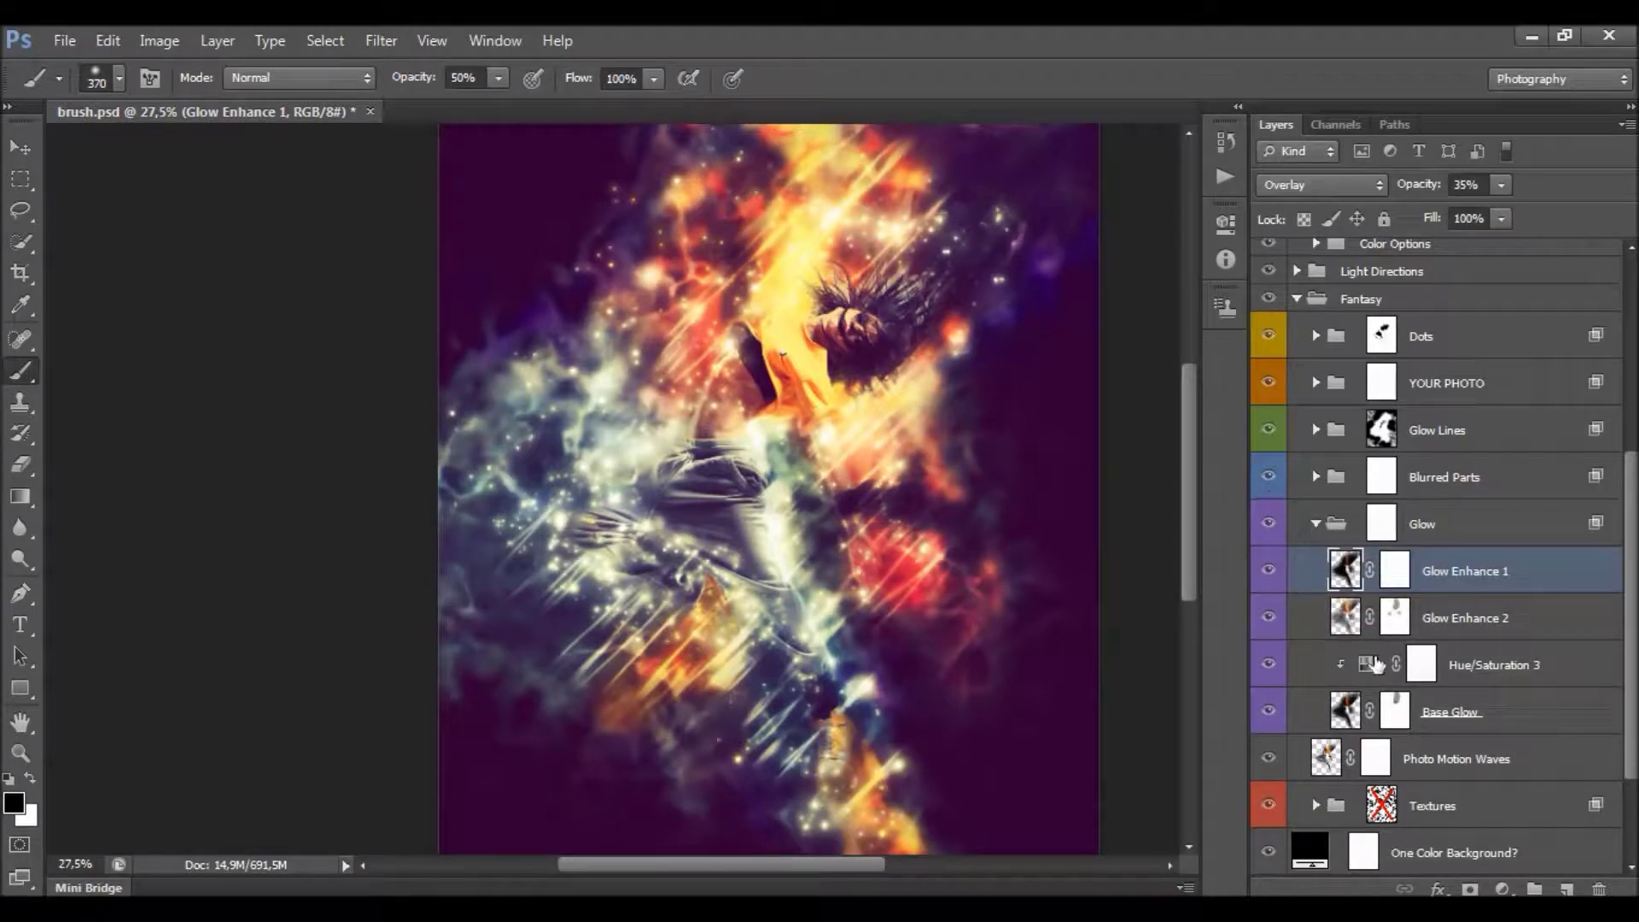
Set the hue of the Hue/Saturation 3 adjustment to +3 and collapse the Glow group.
{"action": "double_click", "coordinate": [1369, 666]}
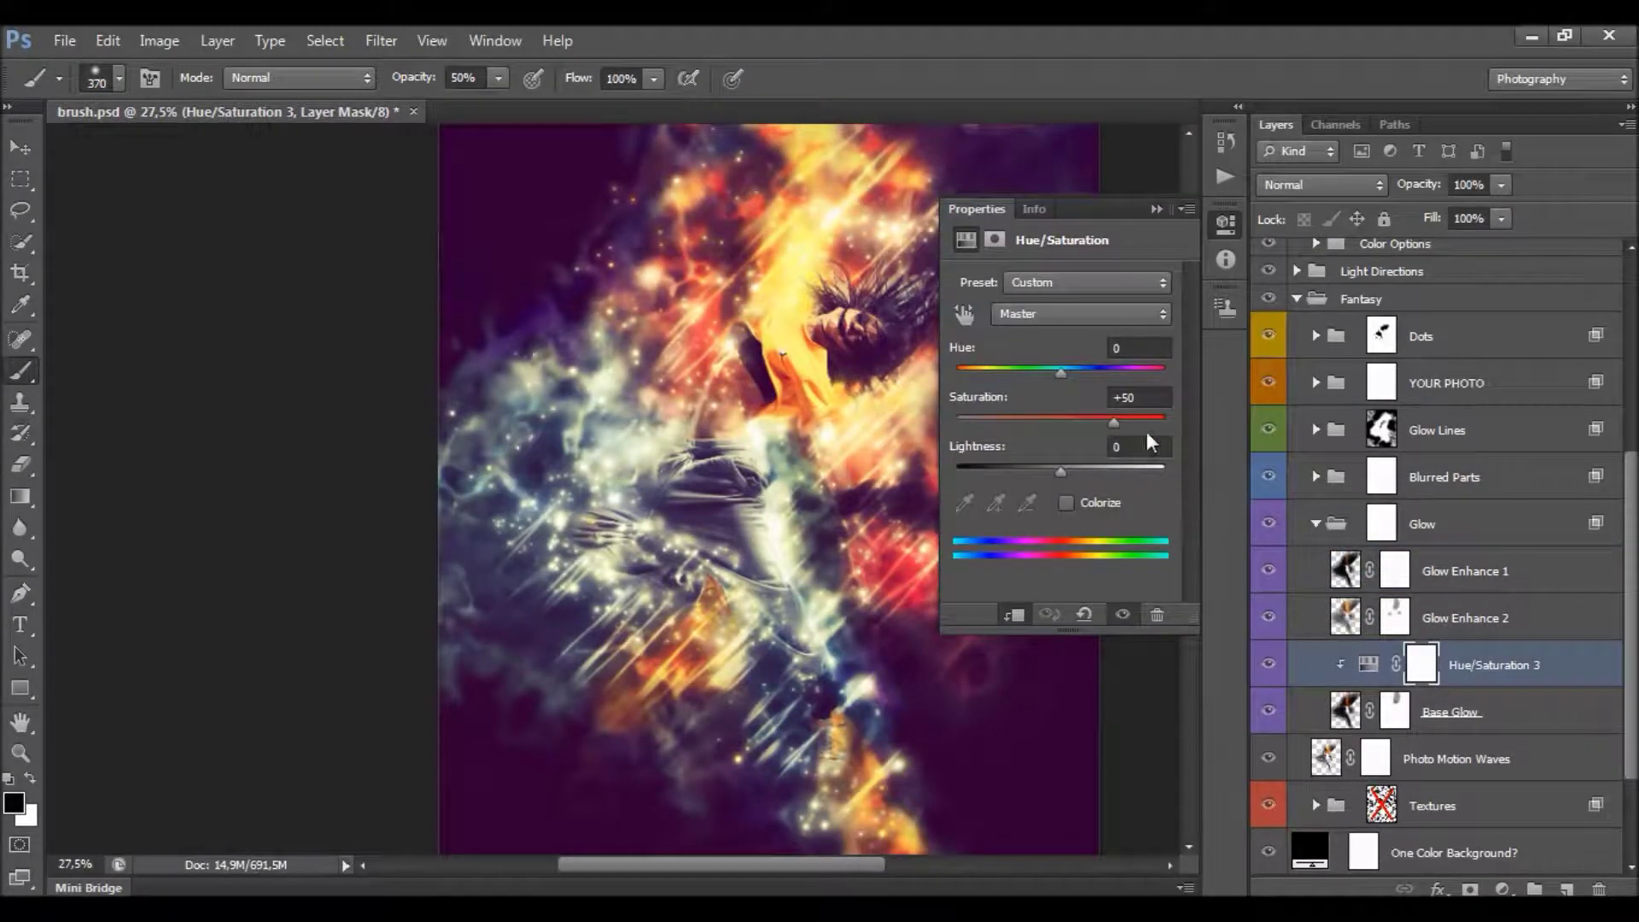
{"action": "double_click", "coordinate": [1123, 400]}
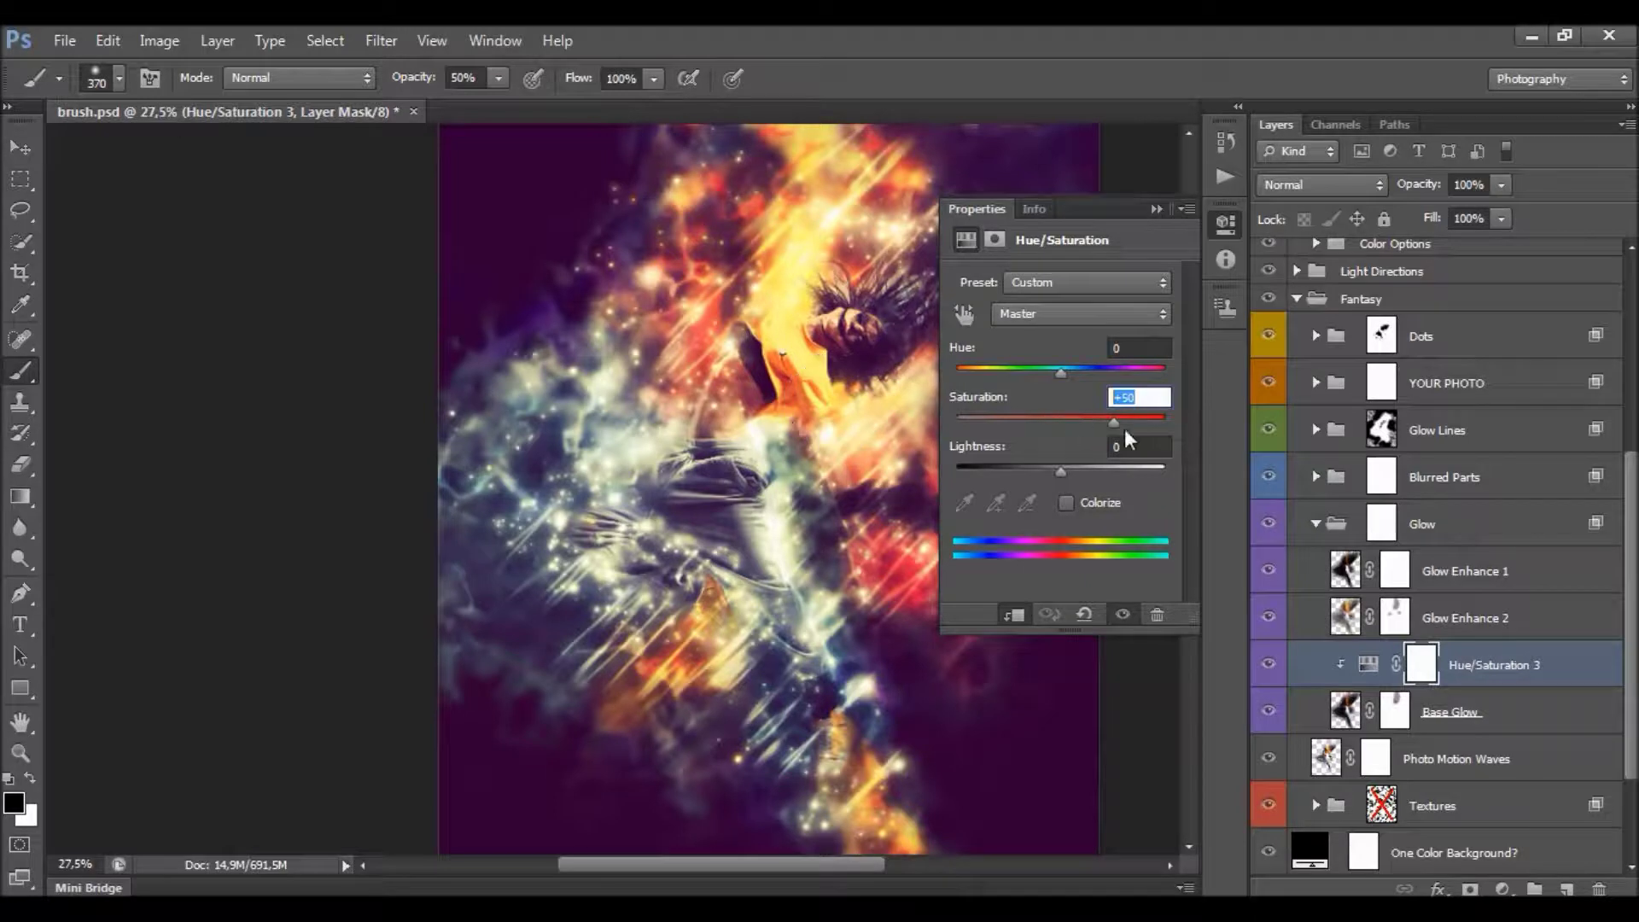
{"action": "left_click_drag", "start_coordinate": [1088, 407], "coordinate": [1064, 367]}
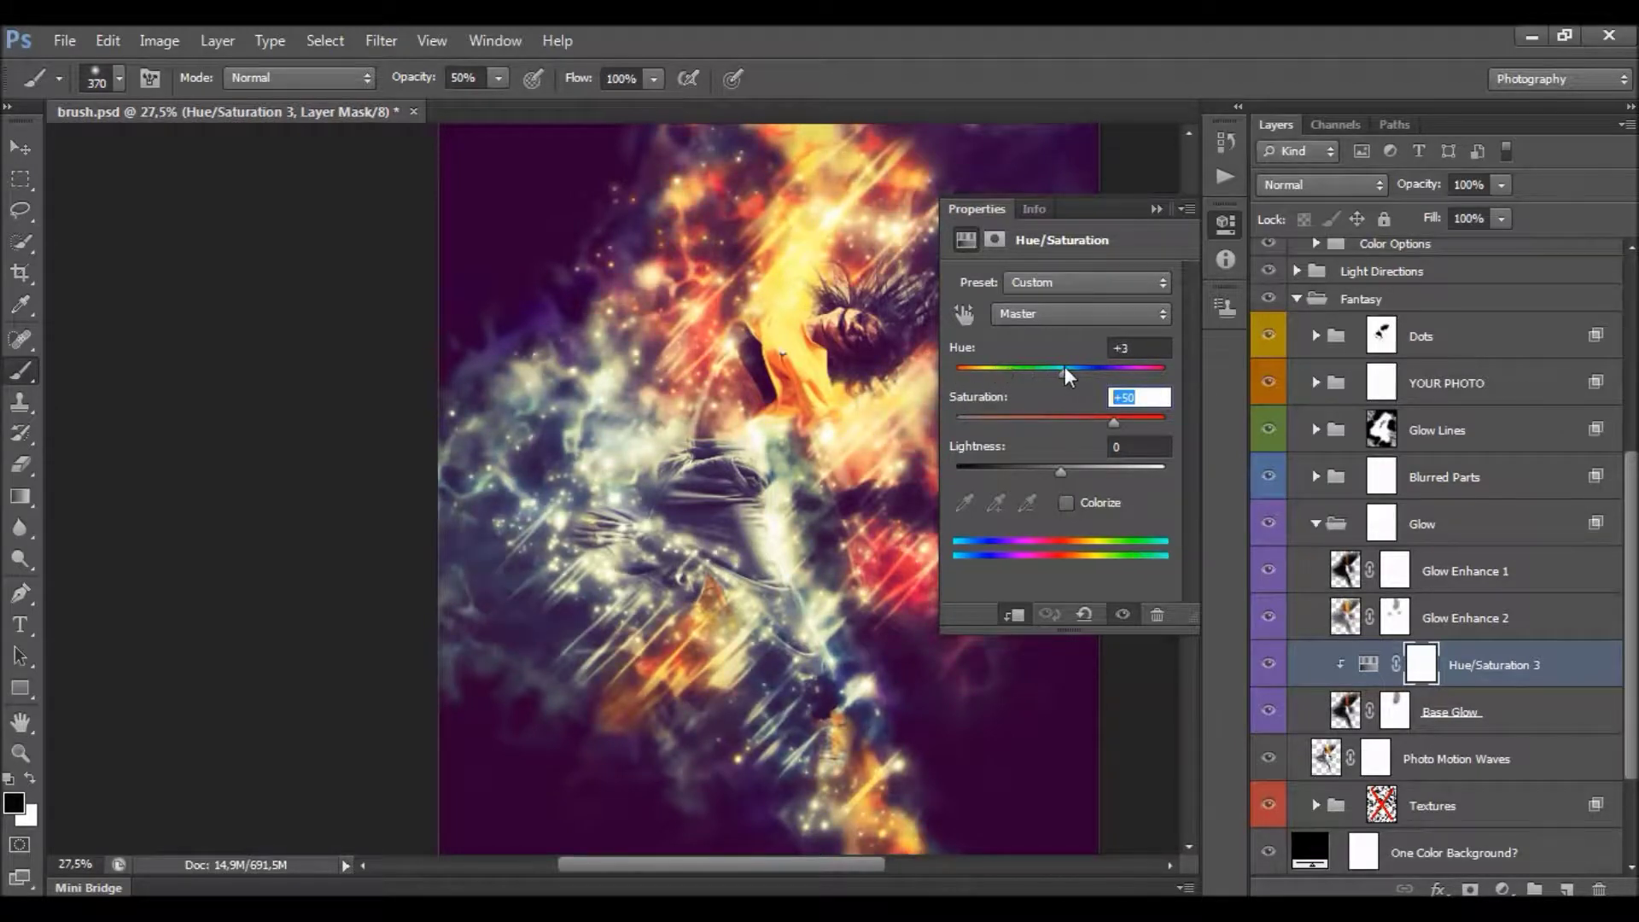
{"action": "left_click", "coordinate": [1157, 209]}
{"action": "left_click", "coordinate": [1321, 527]}
Compare the image with the Photo Motion Waves layer off and on.
{"action": "left_click", "coordinate": [1391, 622]}
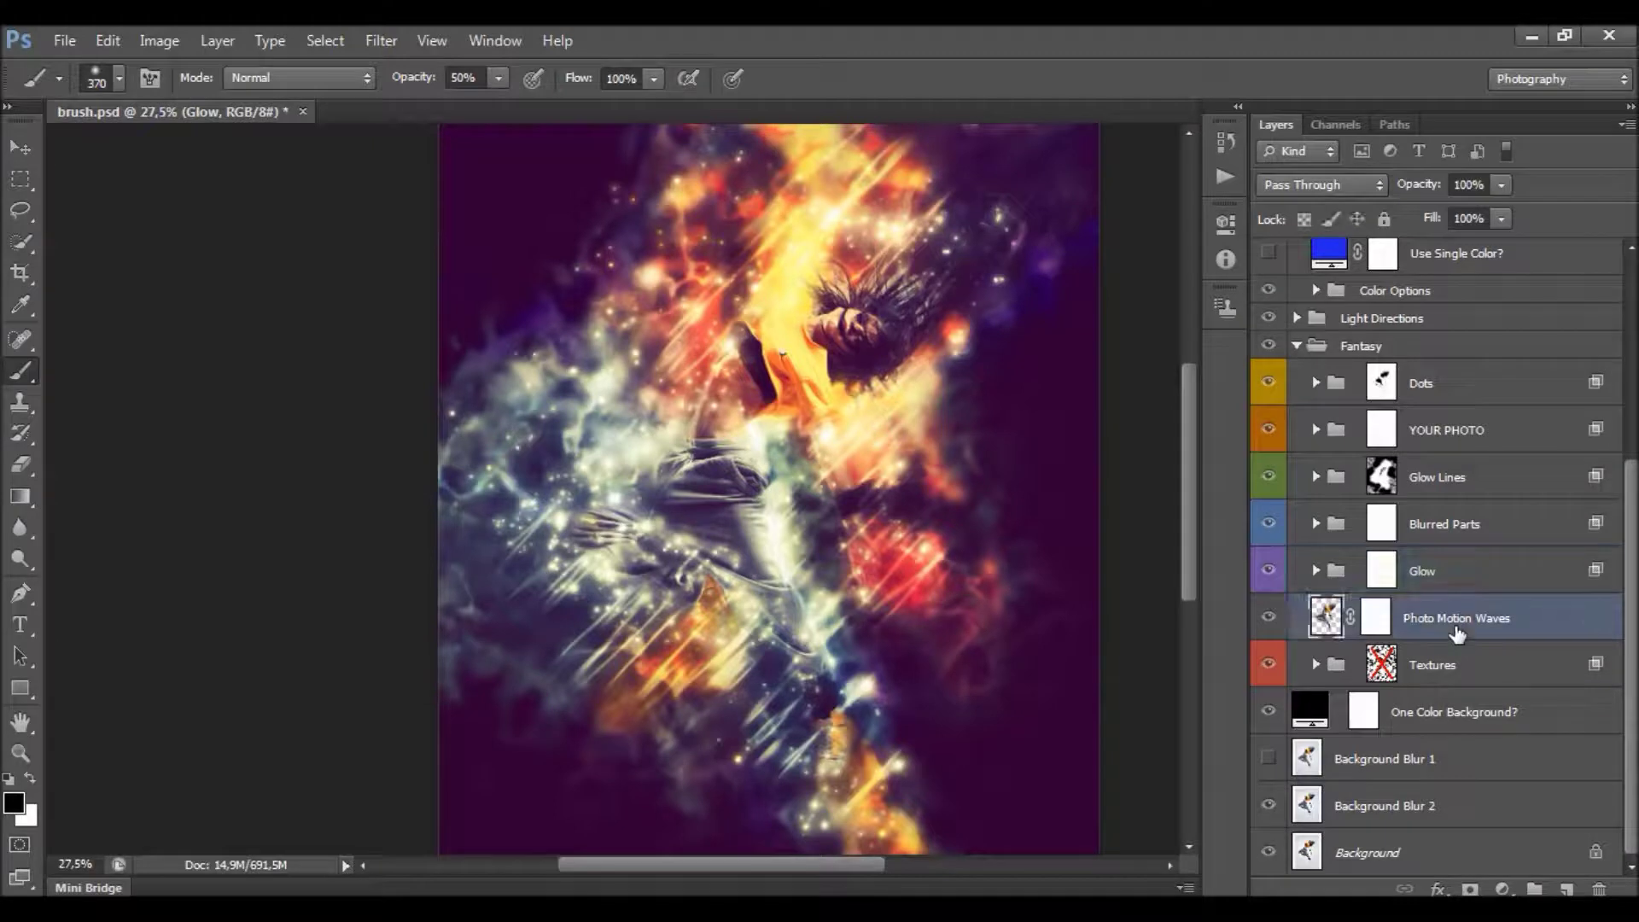
{"action": "left_click", "coordinate": [1269, 618]}
{"action": "left_click", "coordinate": [1269, 617]}
{"action": "left_click", "coordinate": [1276, 616]}
{"action": "left_click", "coordinate": [1276, 617]}
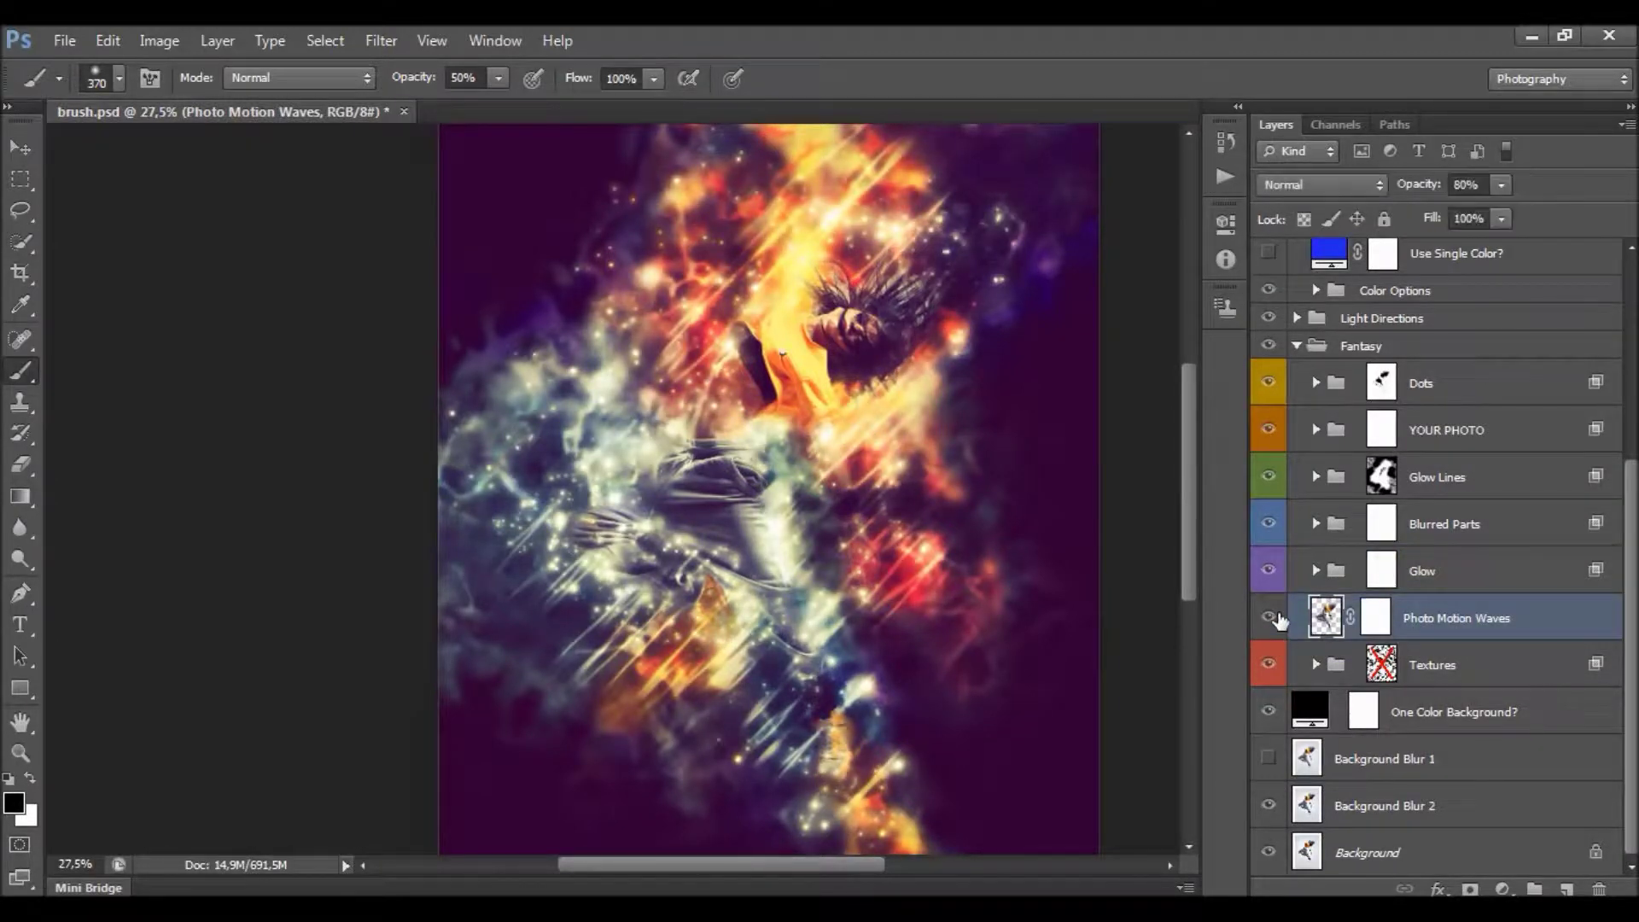
{"action": "left_click", "coordinate": [21, 147]}
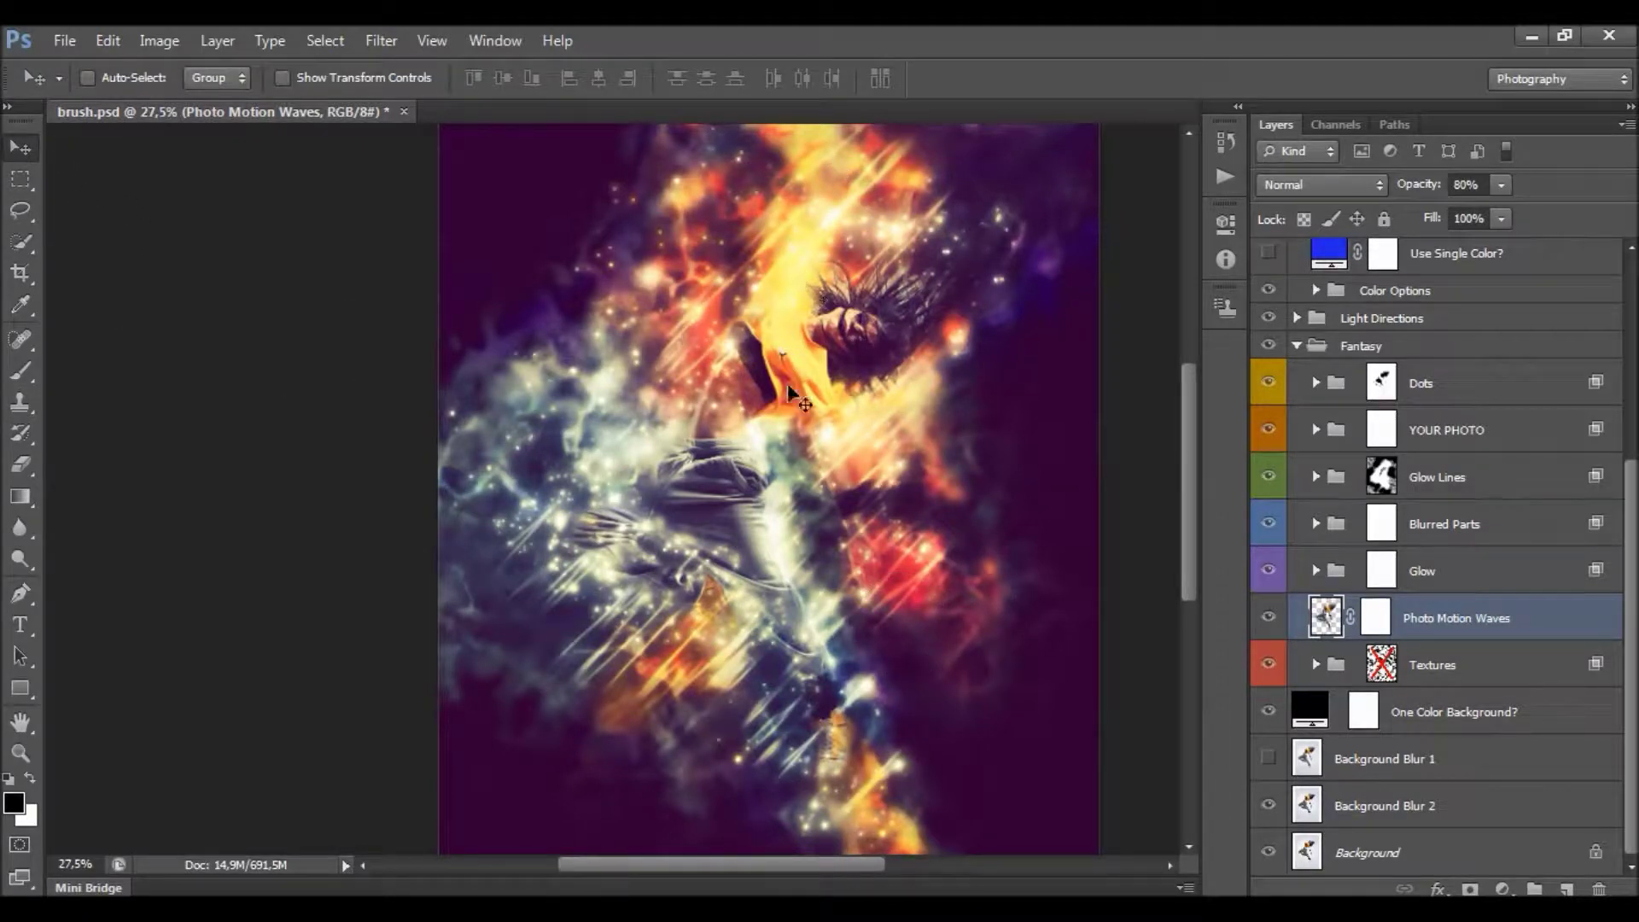
{"action": "left_click", "coordinate": [1267, 617]}
{"action": "left_click", "coordinate": [1267, 617]}
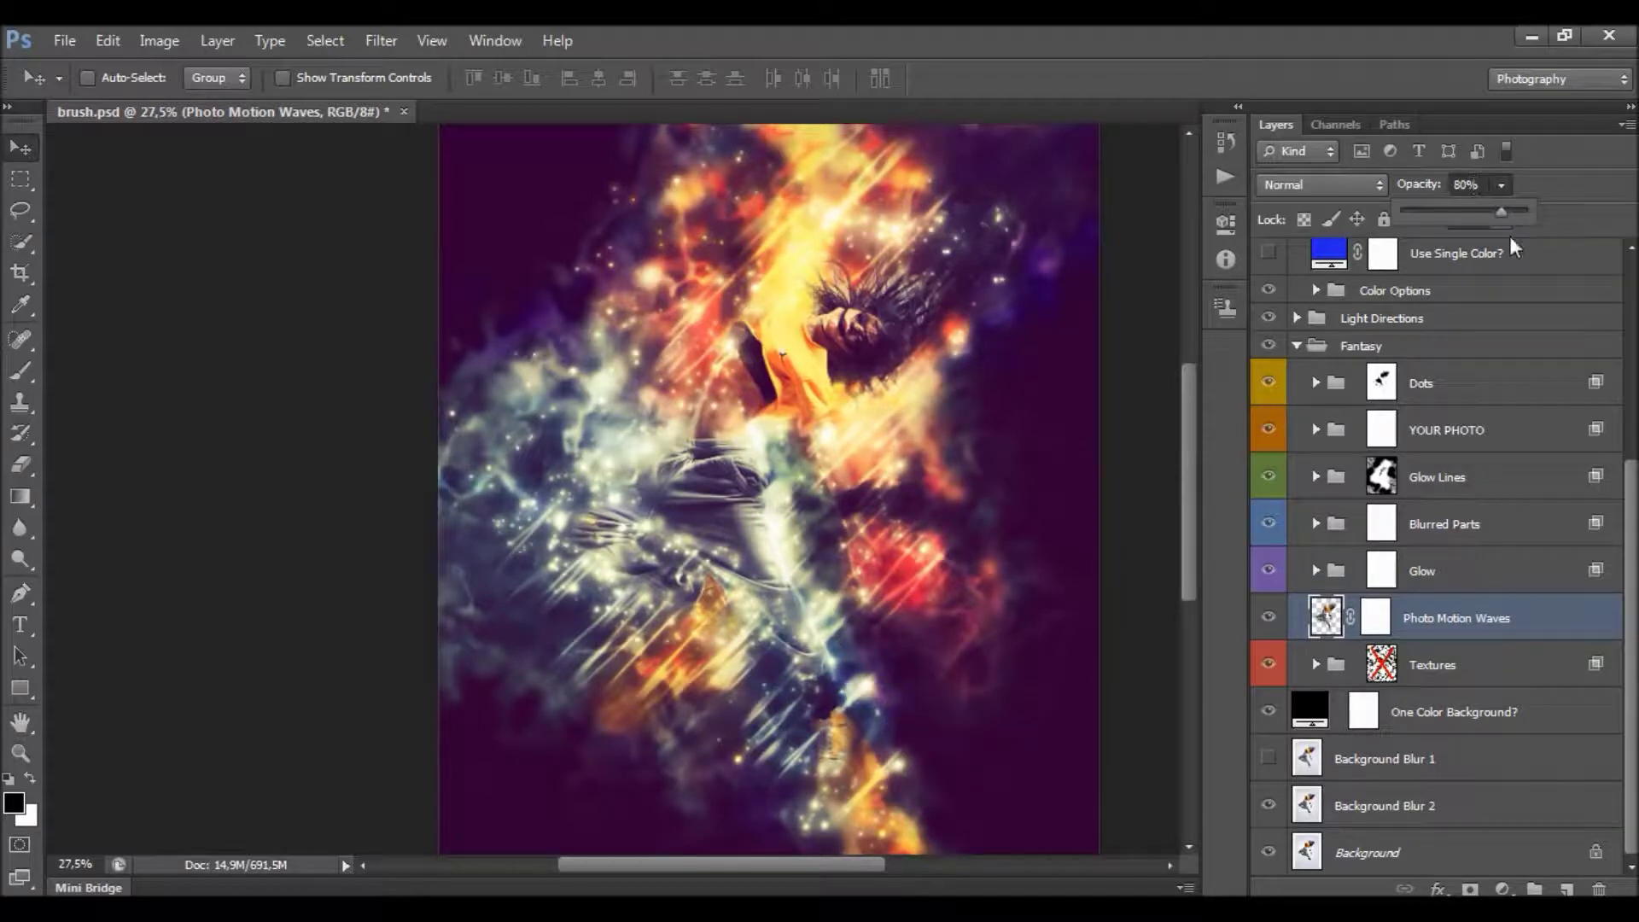
Try different opacity levels up to 100% on the Photo Motion Waves layer, settle on 70% and check its effect.
{"action": "left_click_drag", "start_coordinate": [1426, 211], "coordinate": [1580, 212]}
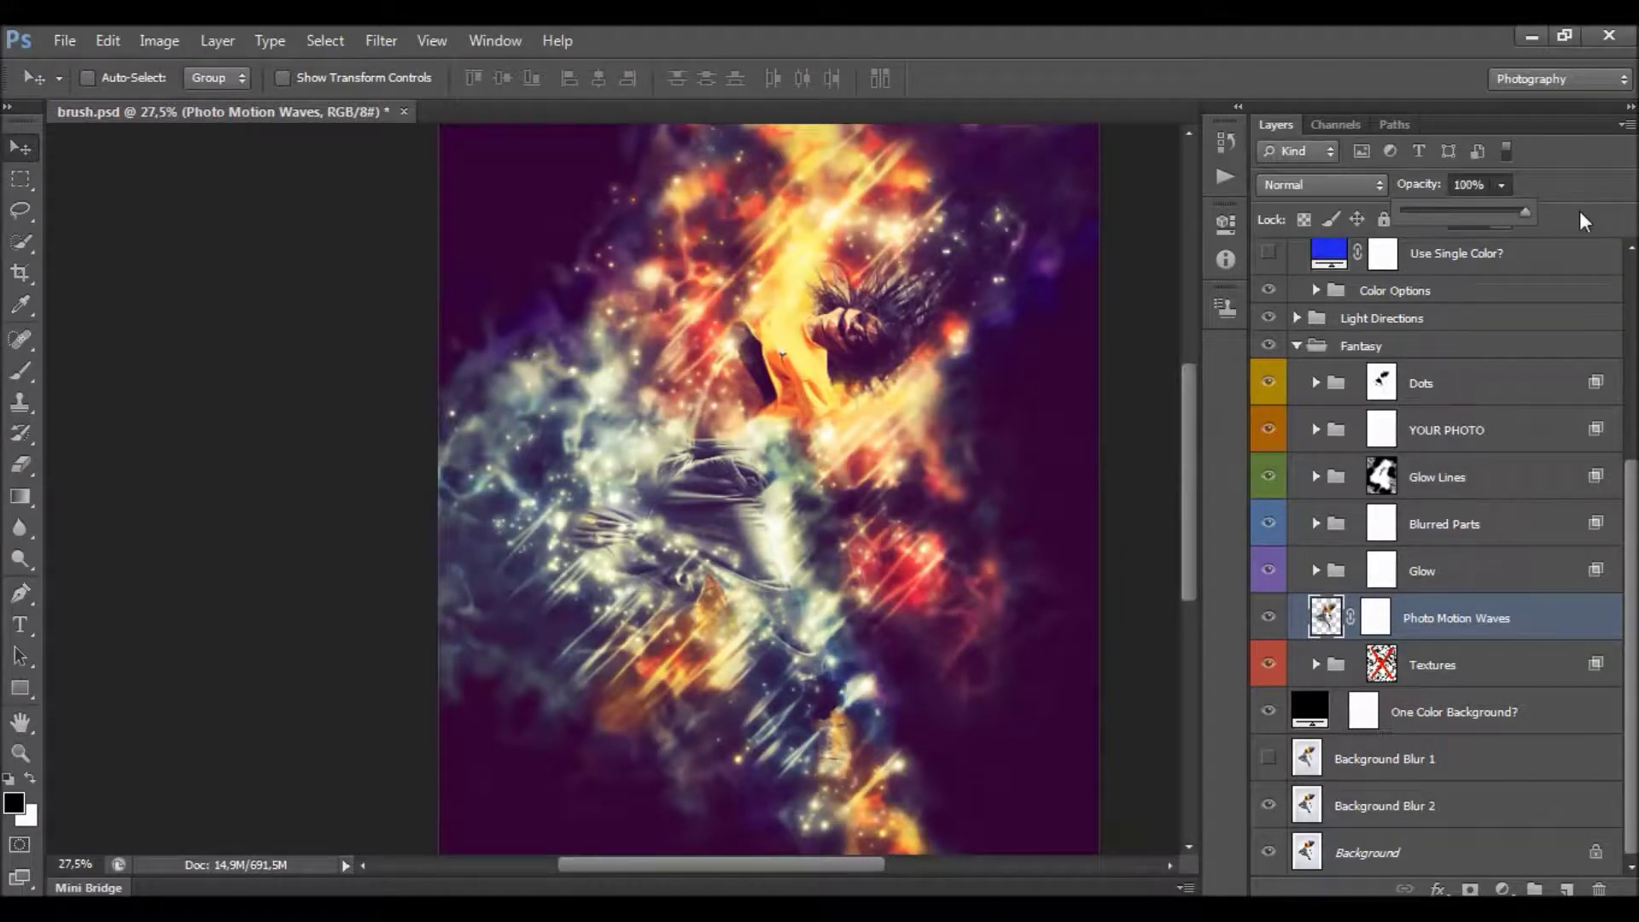
{"action": "mouse_move", "coordinate": [1479, 215]}
{"action": "left_mouse_down"}
{"action": "mouse_move", "coordinate": [1504, 209]}
{"action": "mouse_move", "coordinate": [1488, 211]}
{"action": "left_mouse_up"}
{"action": "left_click", "coordinate": [1266, 614]}
{"action": "left_click", "coordinate": [1266, 614]}
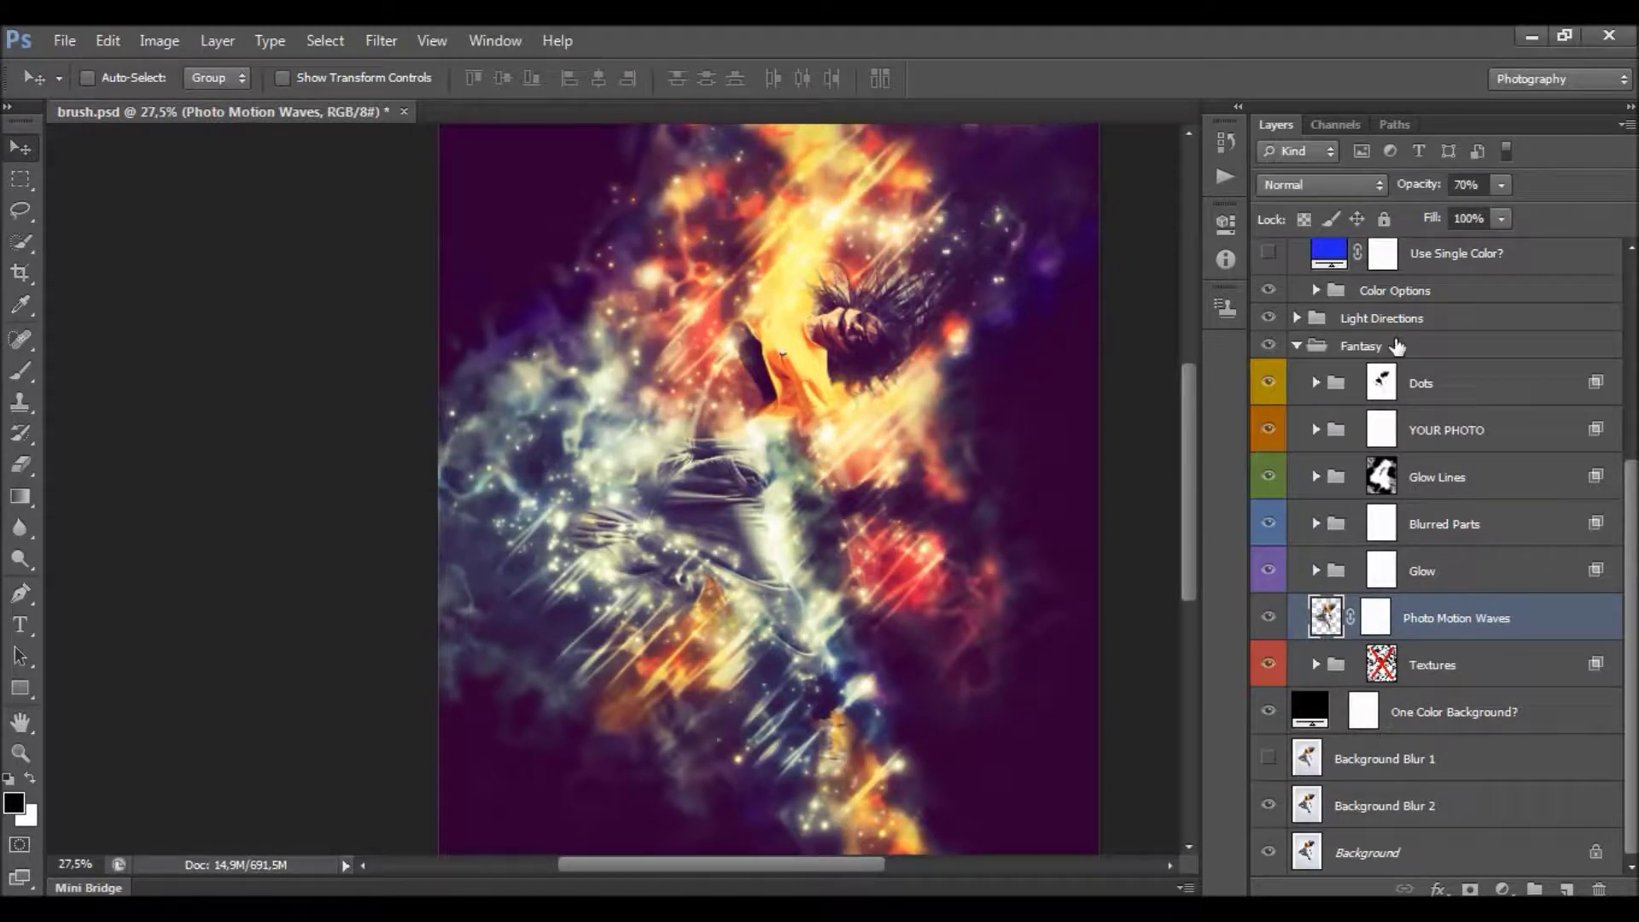
Check the Textures group's effect on the image and expand the group.
{"action": "left_click", "coordinate": [1412, 671]}
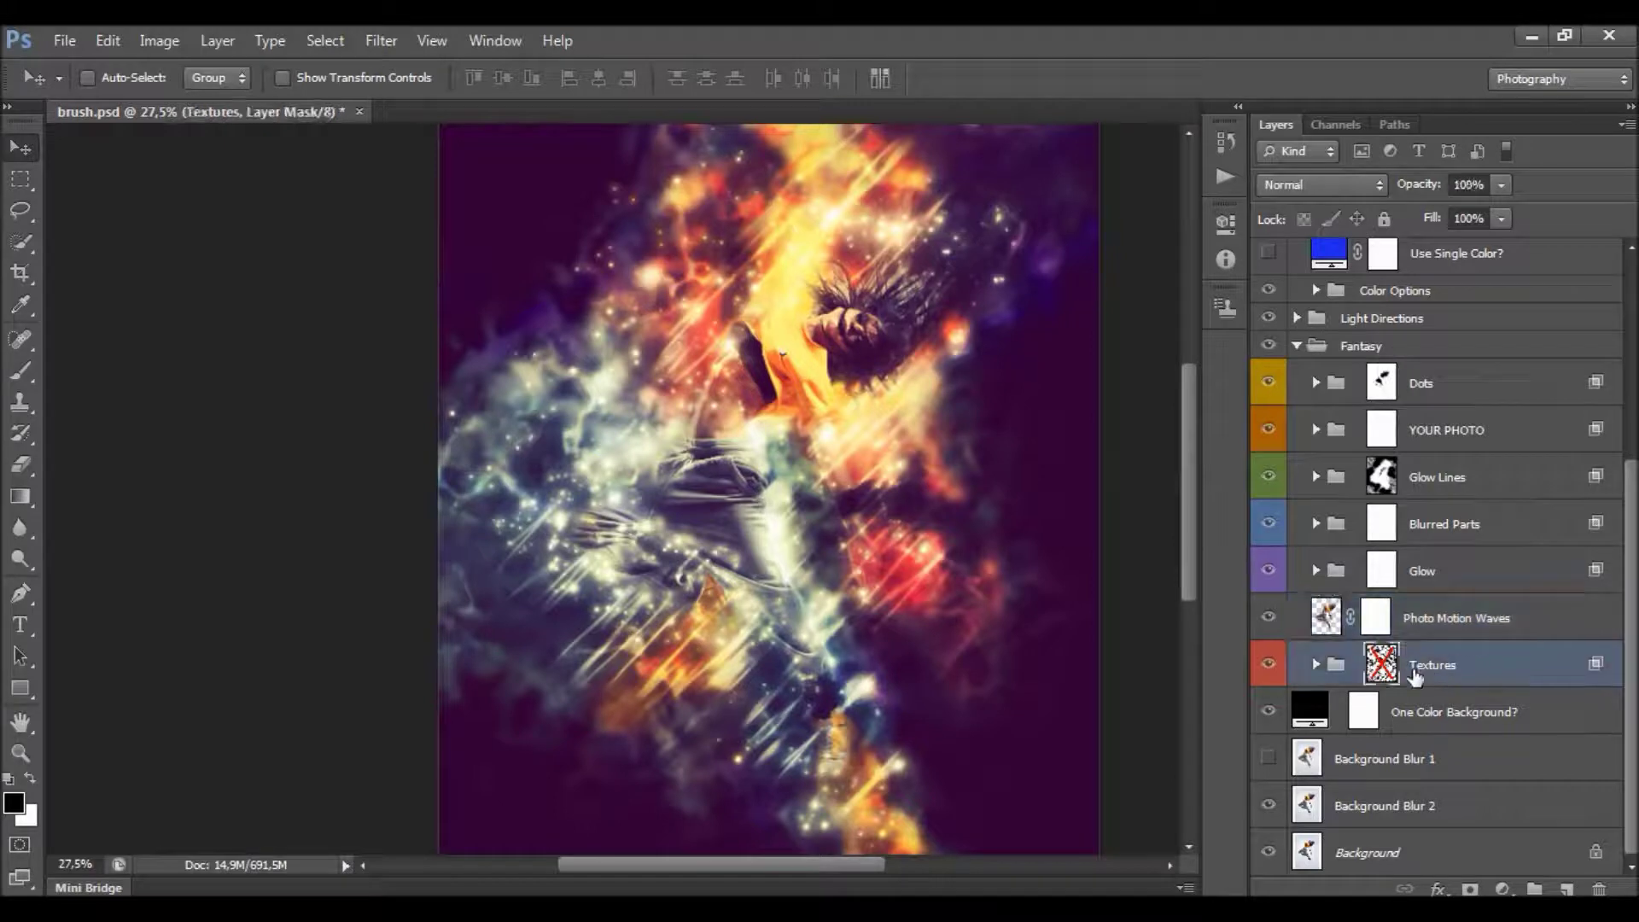
{"action": "left_click", "coordinate": [1271, 673]}
{"action": "left_click", "coordinate": [1316, 665]}
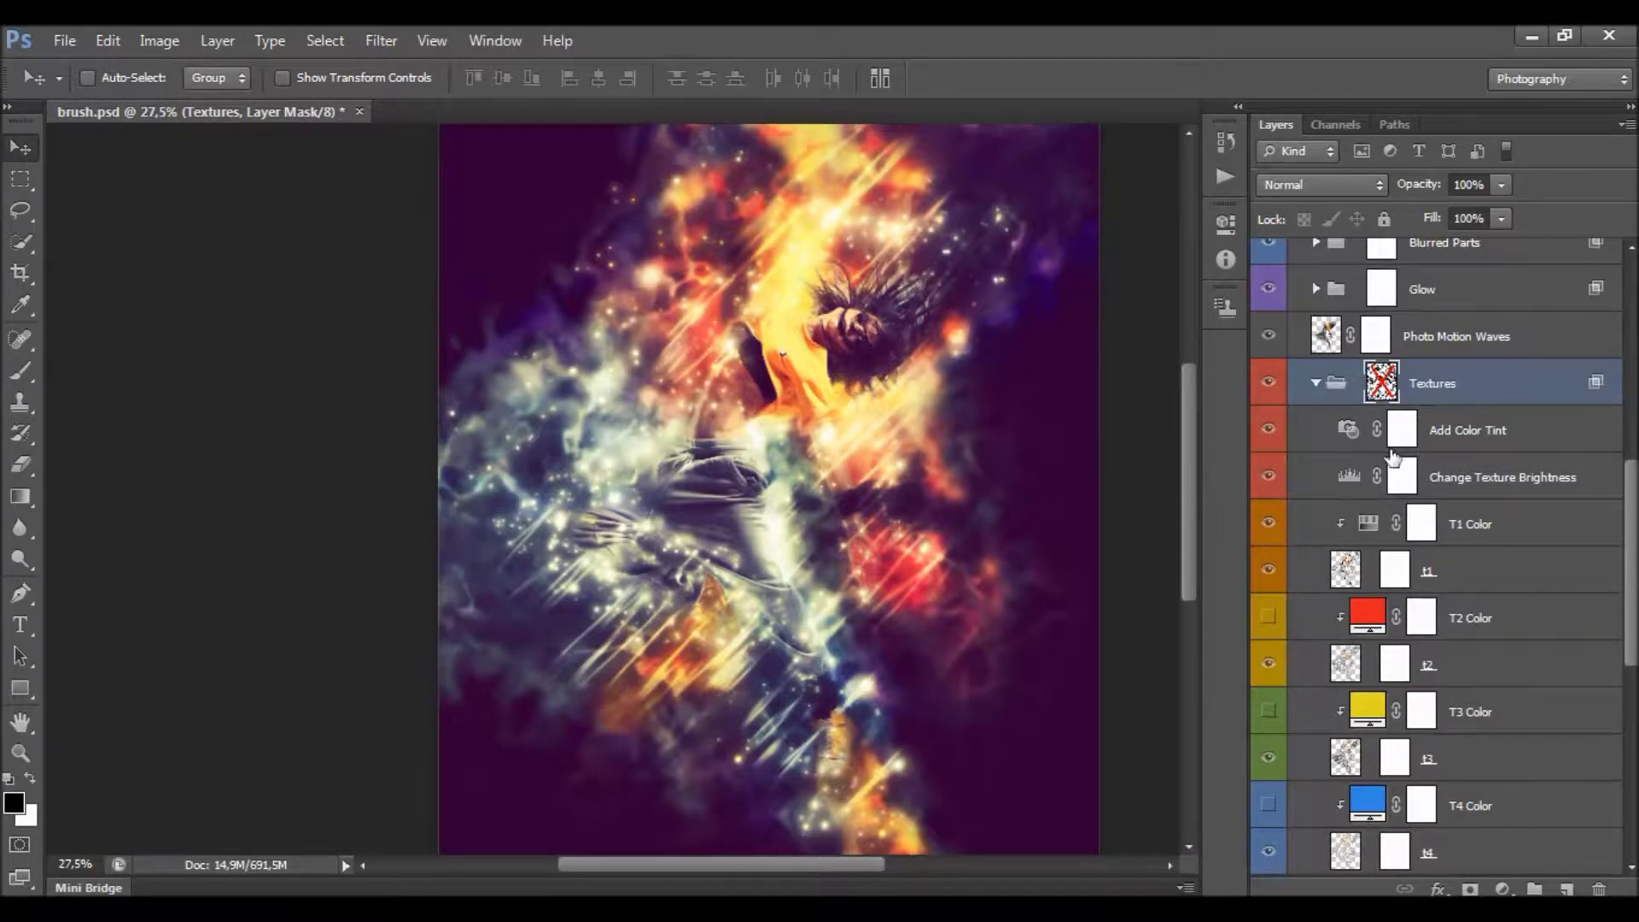
Raise the Add Color Tint photo filter's density to 76% and try Warming Filter (81) on the textures.
{"action": "double_click", "coordinate": [1349, 430]}
{"action": "left_click_drag", "start_coordinate": [1068, 387], "coordinate": [1122, 383]}
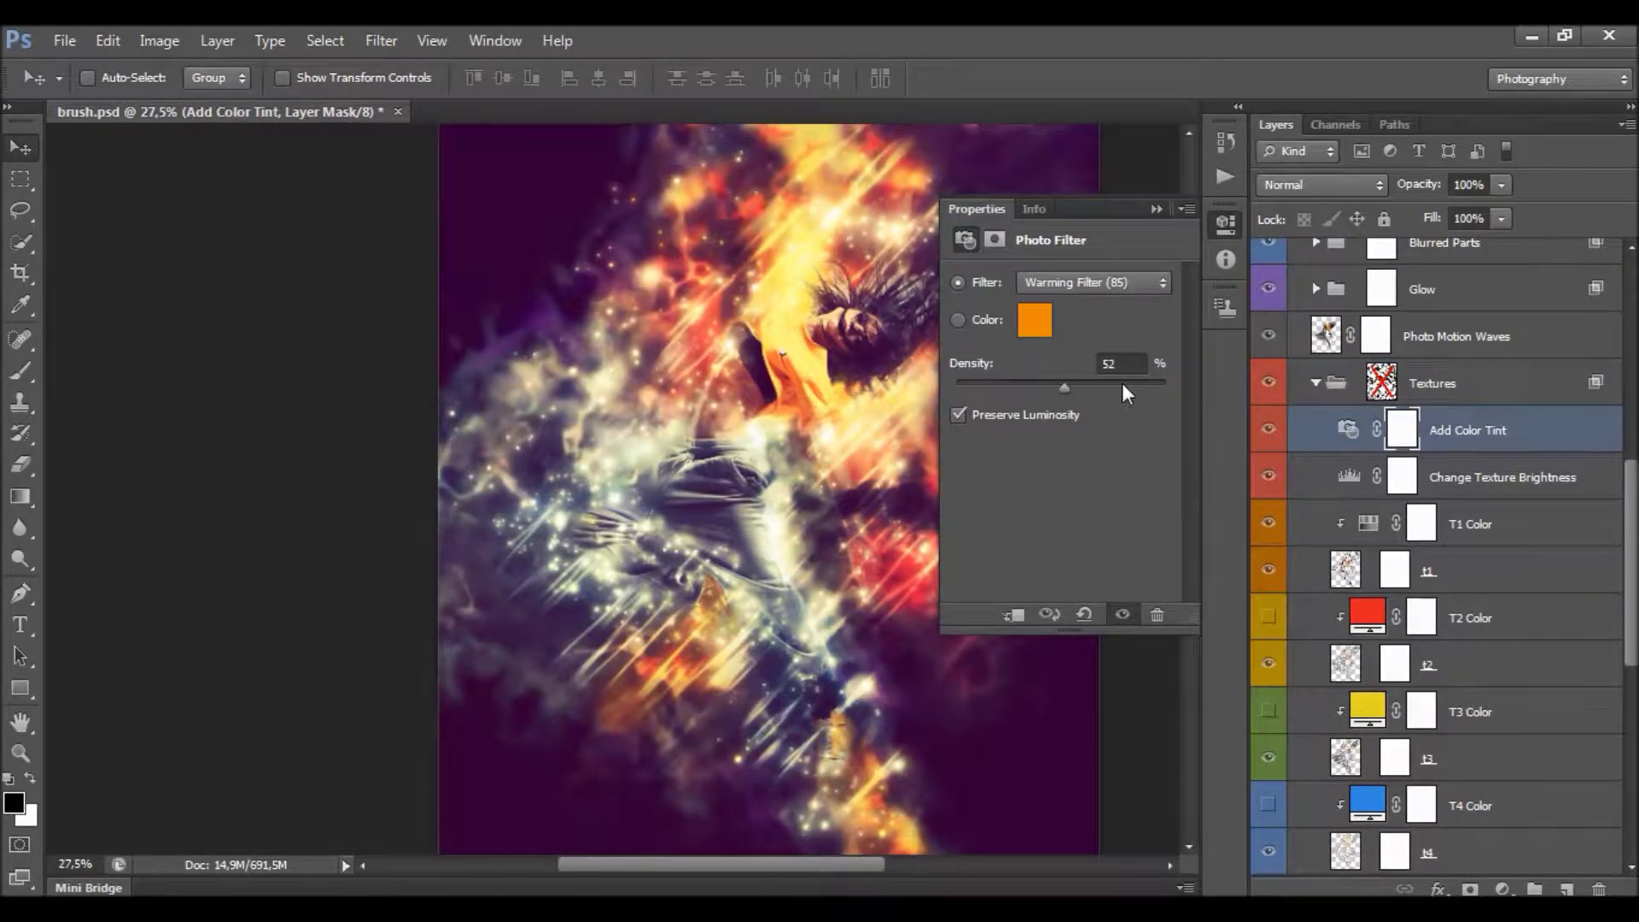
{"action": "left_click", "coordinate": [1112, 283]}
{"action": "left_click", "coordinate": [1114, 326]}
{"action": "left_click", "coordinate": [1112, 283]}
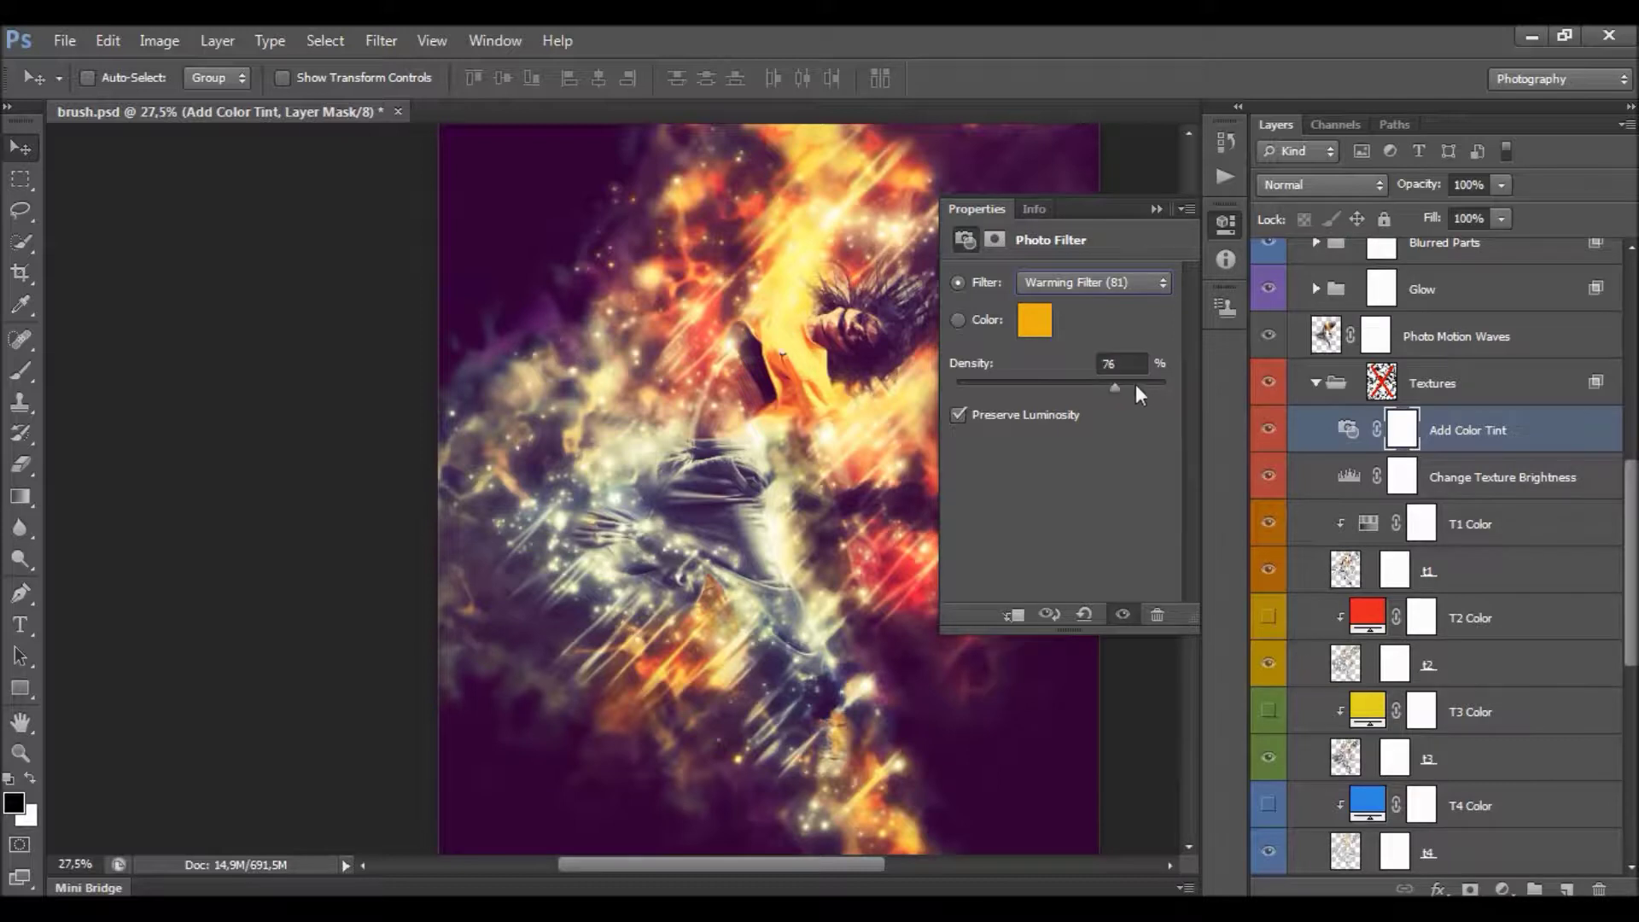
Try other tints such as Red on Add Color Tint, choose Cooling Filter (82) and hide the layer.
{"action": "left_click", "coordinate": [1093, 288]}
{"action": "left_click", "coordinate": [1104, 372]}
{"action": "scroll", "coordinate": [1124, 285], "scroll_direction": "down", "scroll_amount": 3}
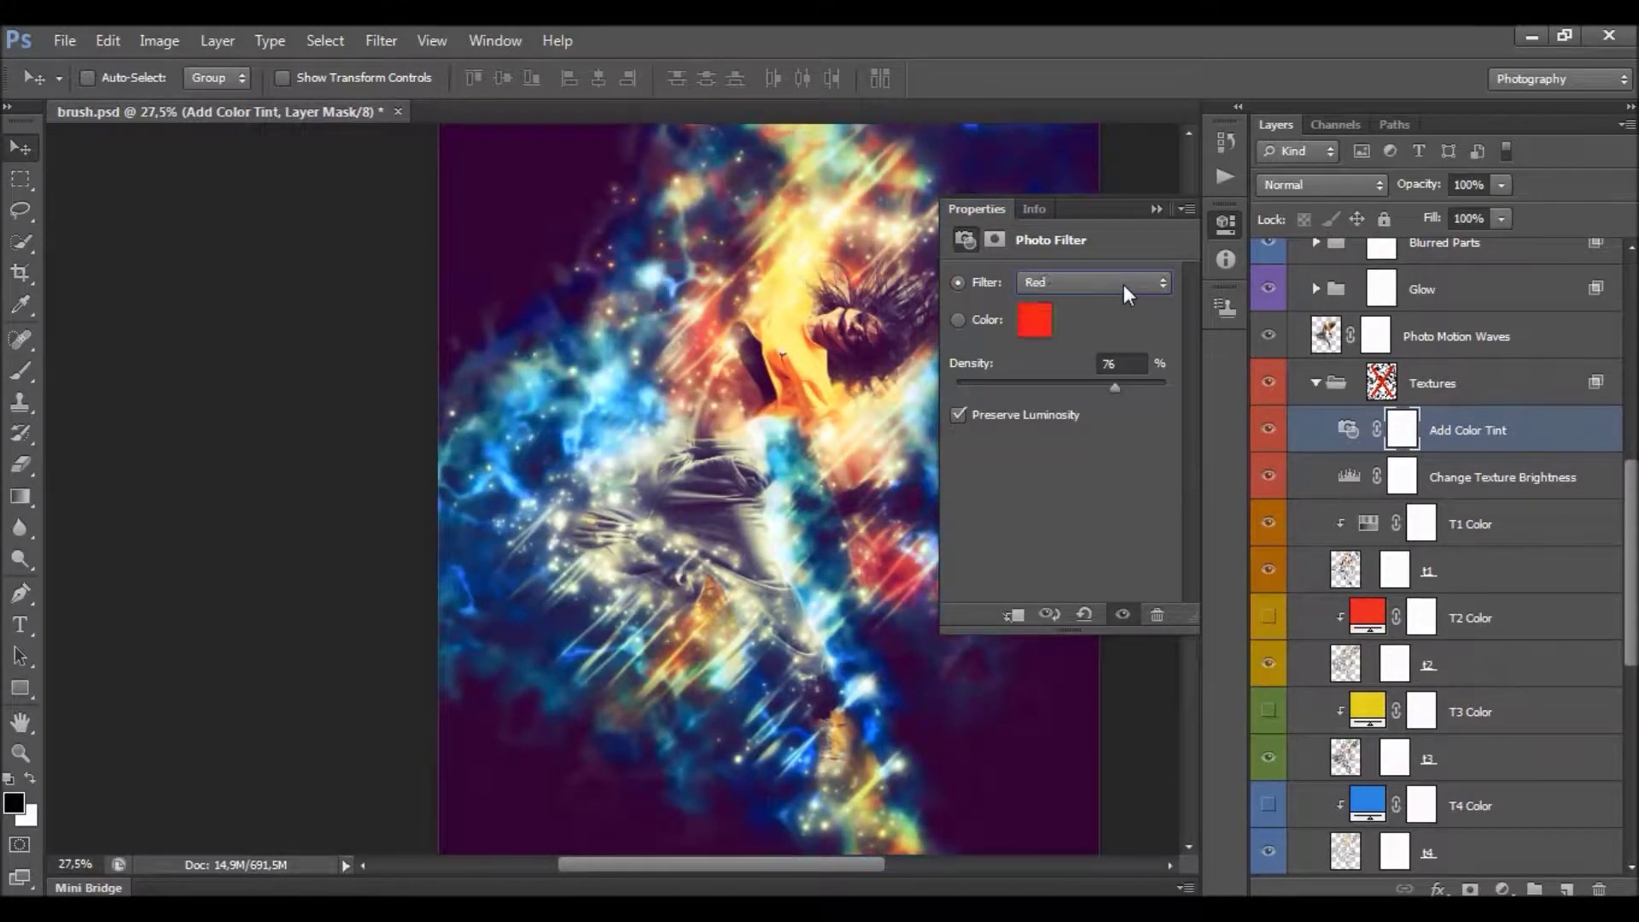
{"action": "scroll", "coordinate": [1126, 283], "scroll_direction": "up", "scroll_amount": 2}
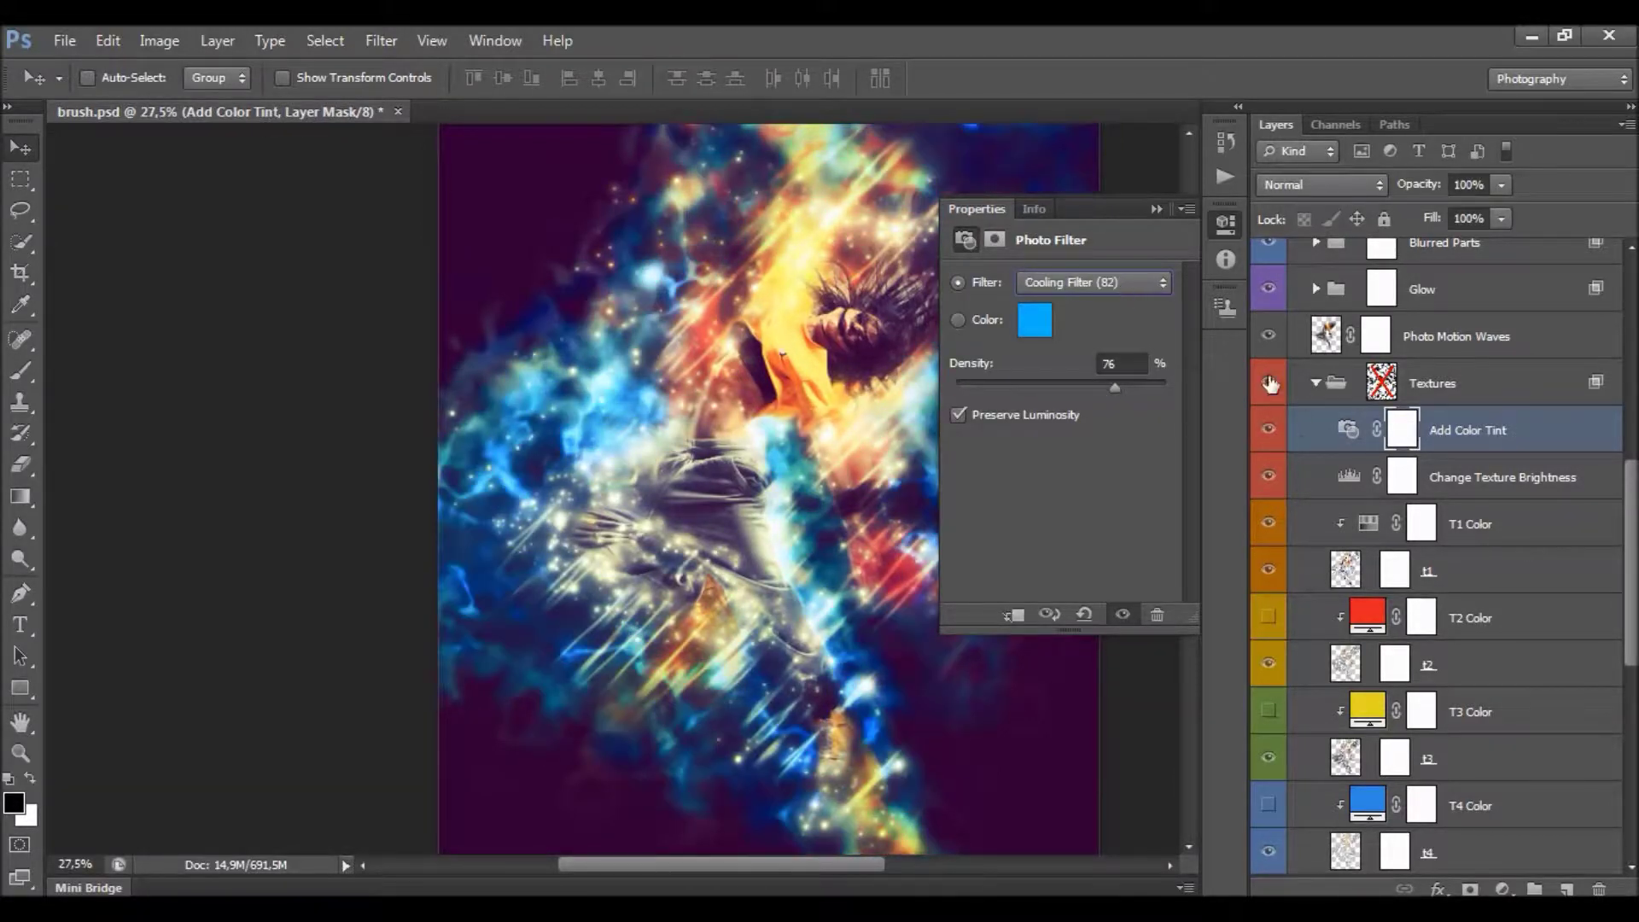
{"action": "left_click", "coordinate": [1270, 432]}
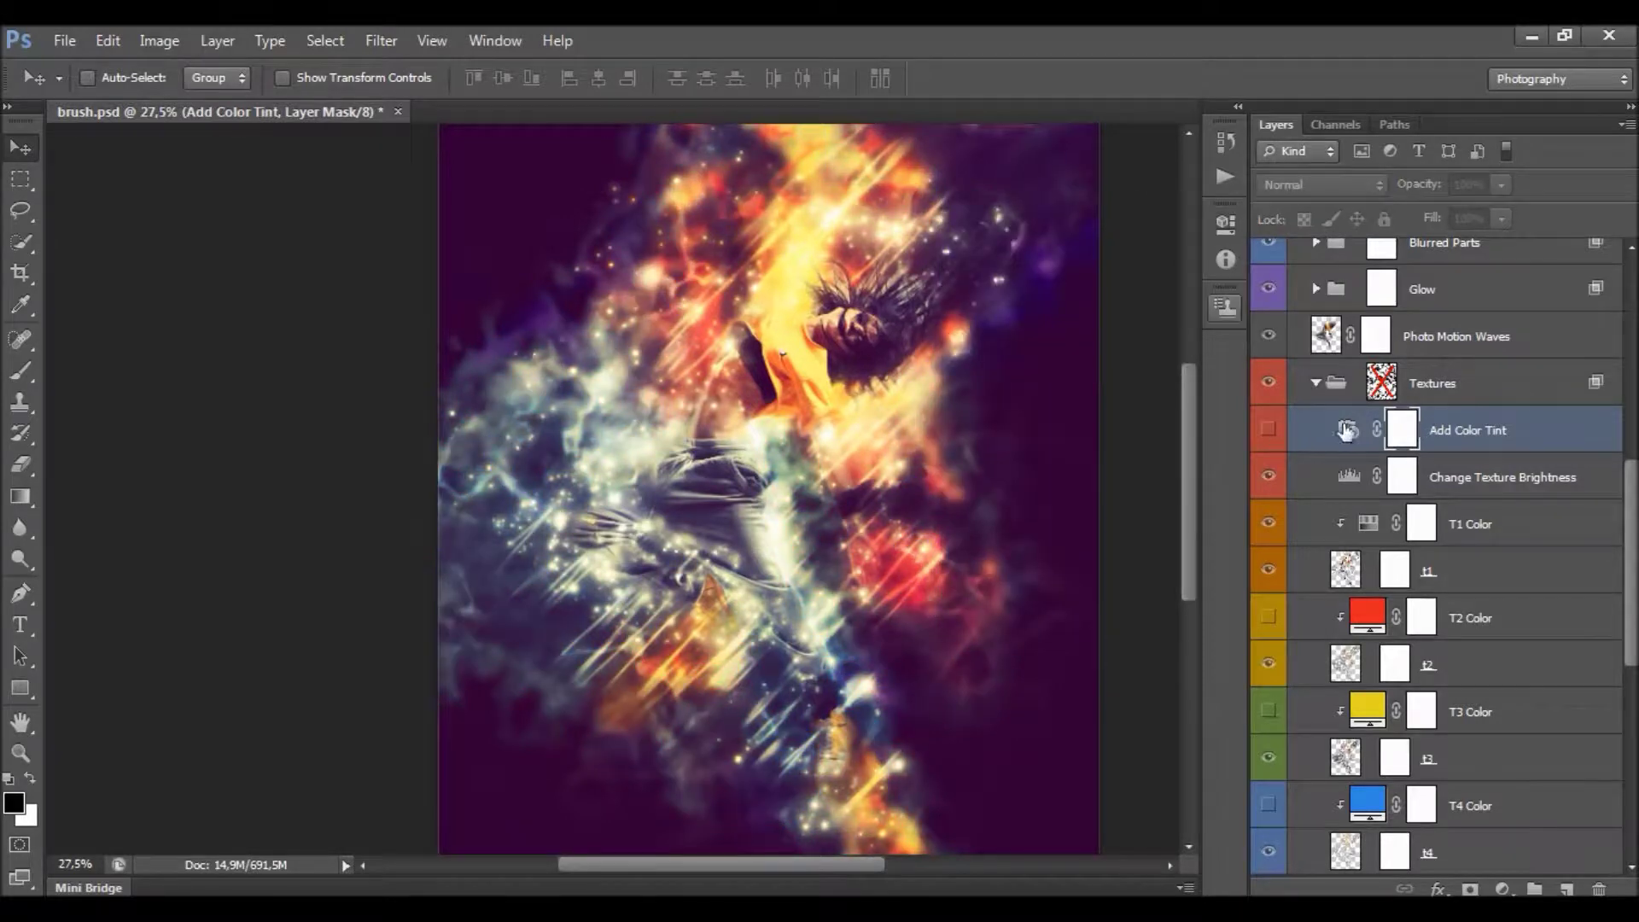
Set the white input level of Change Texture Brightness to 230, raise the black input slightly, and compare the result off and on.
{"action": "left_click", "coordinate": [1441, 480]}
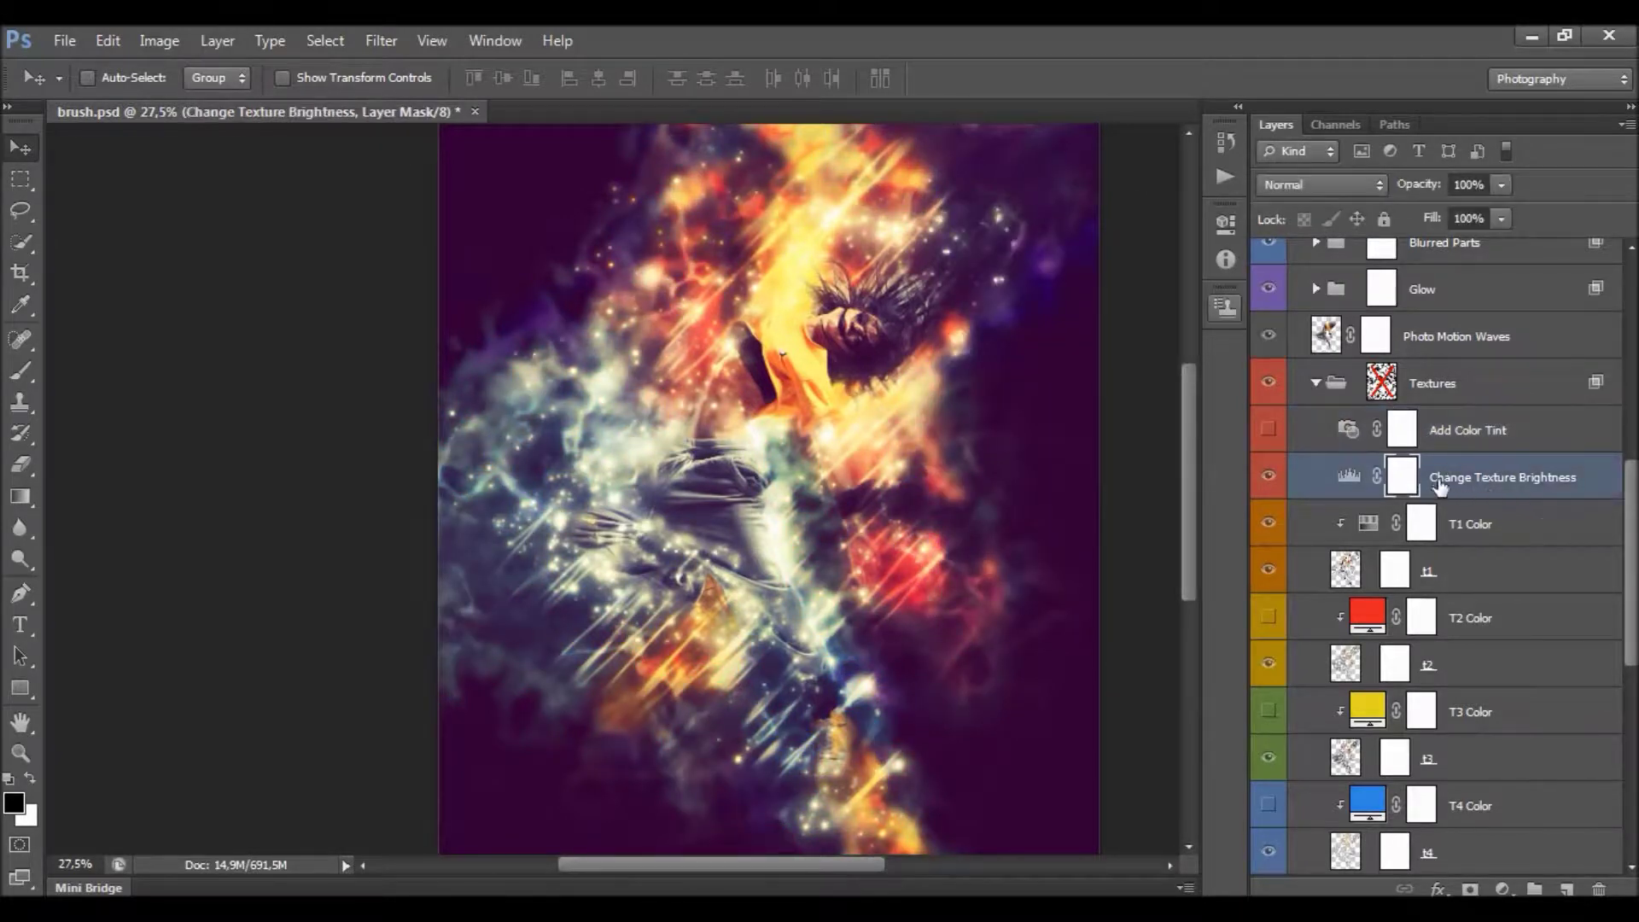
{"action": "left_click", "coordinate": [1349, 477]}
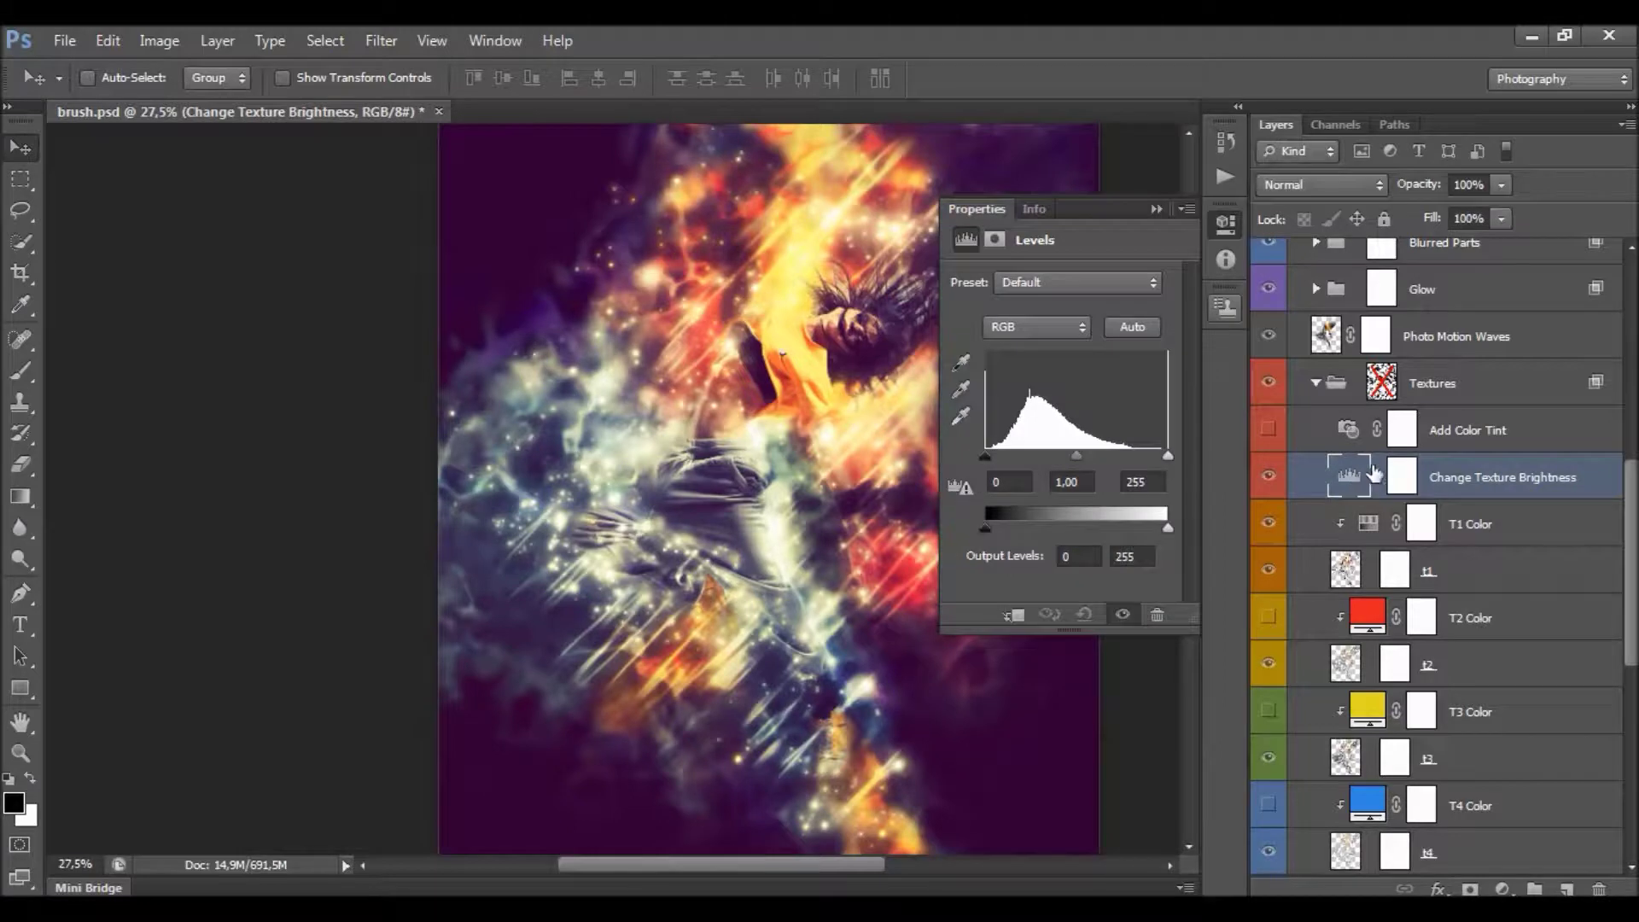
{"action": "left_click_drag", "start_coordinate": [1167, 455], "coordinate": [1150, 455]}
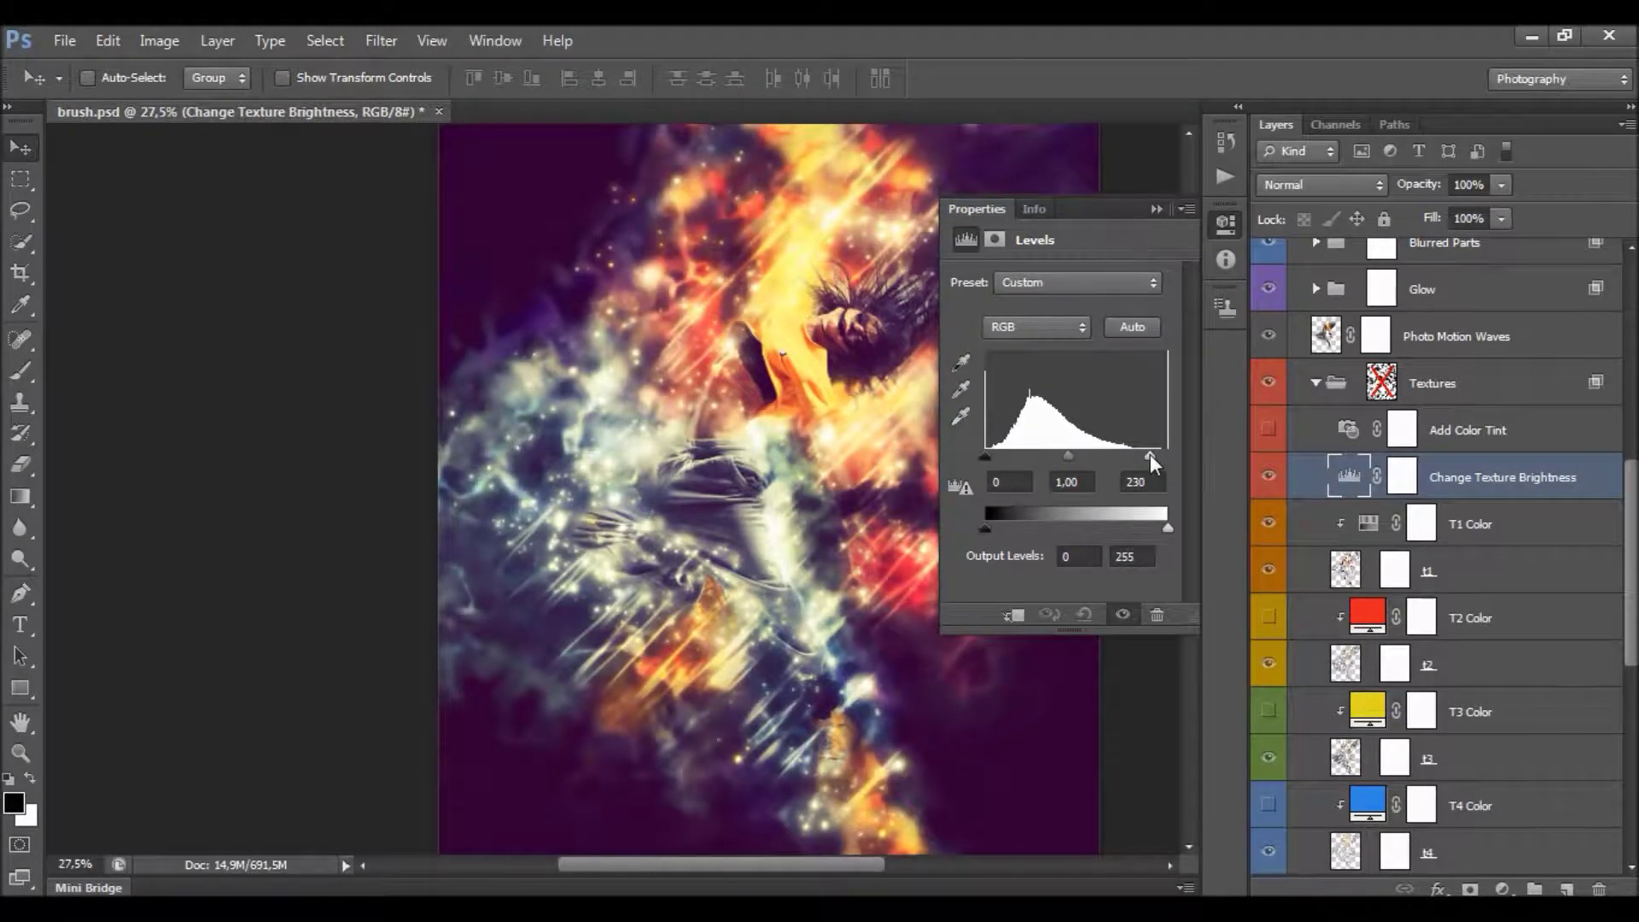
{"action": "left_click_drag", "start_coordinate": [985, 456], "coordinate": [987, 456]}
{"action": "left_click", "coordinate": [1268, 480]}
{"action": "left_click", "coordinate": [1269, 480]}
{"action": "left_click", "coordinate": [1156, 209]}
Examine the texture layers and their color layers in the Textures group, from T1 Color down to t8.
{"action": "scroll", "coordinate": [1475, 451], "scroll_direction": "down", "scroll_amount": 2}
{"action": "left_click", "coordinate": [1475, 451]}
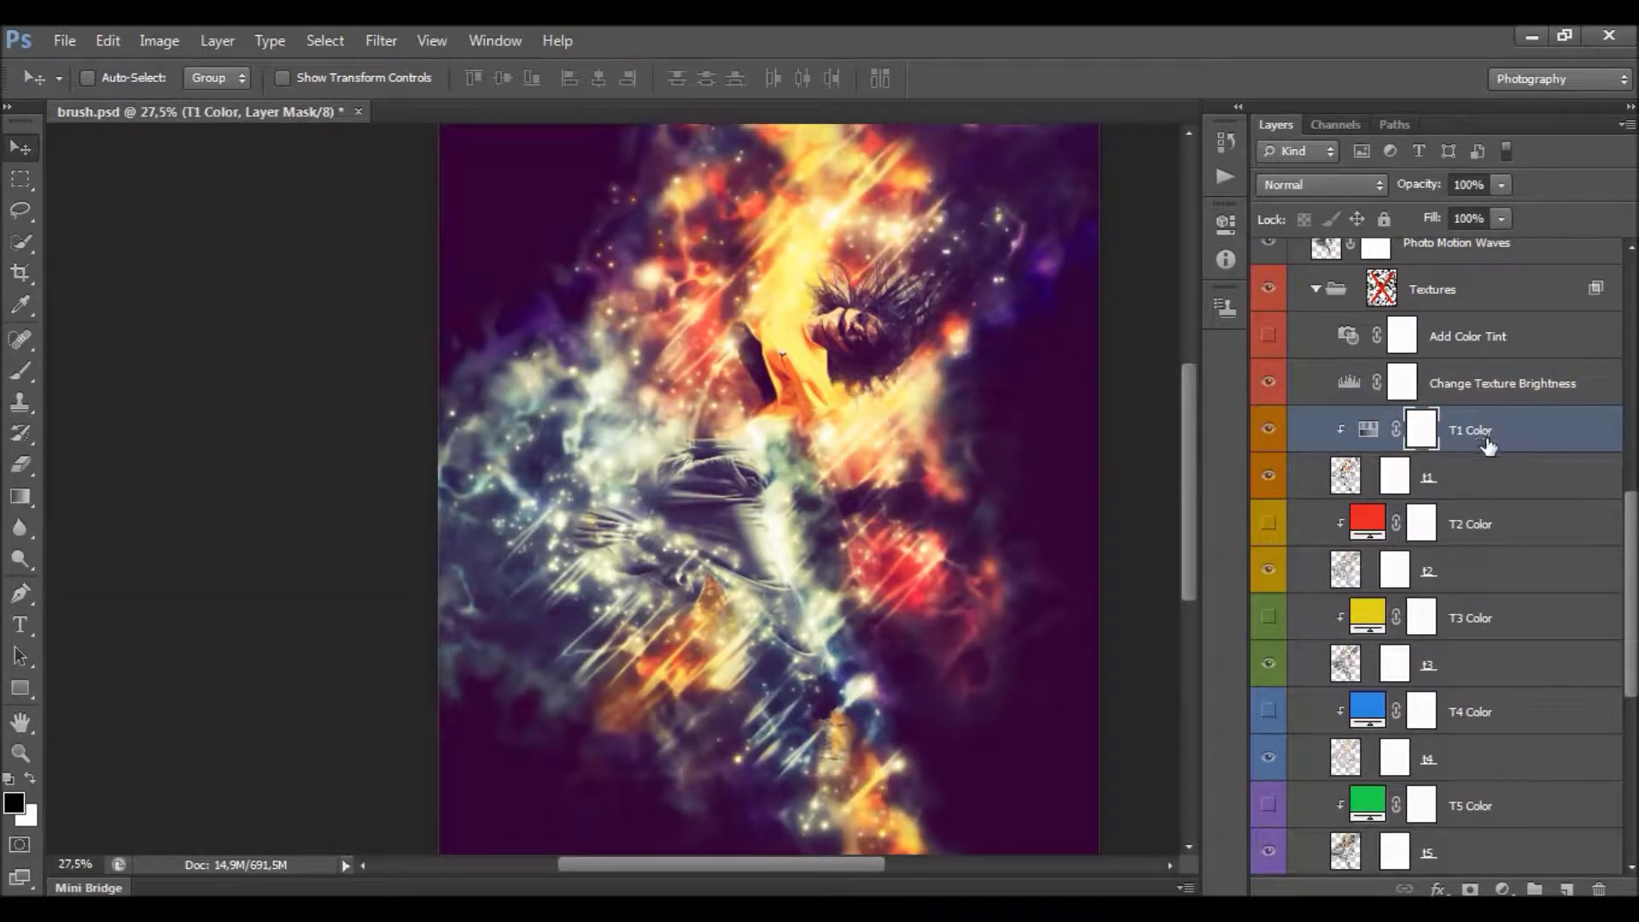
{"action": "scroll", "coordinate": [1476, 444], "scroll_direction": "down", "scroll_amount": 5}
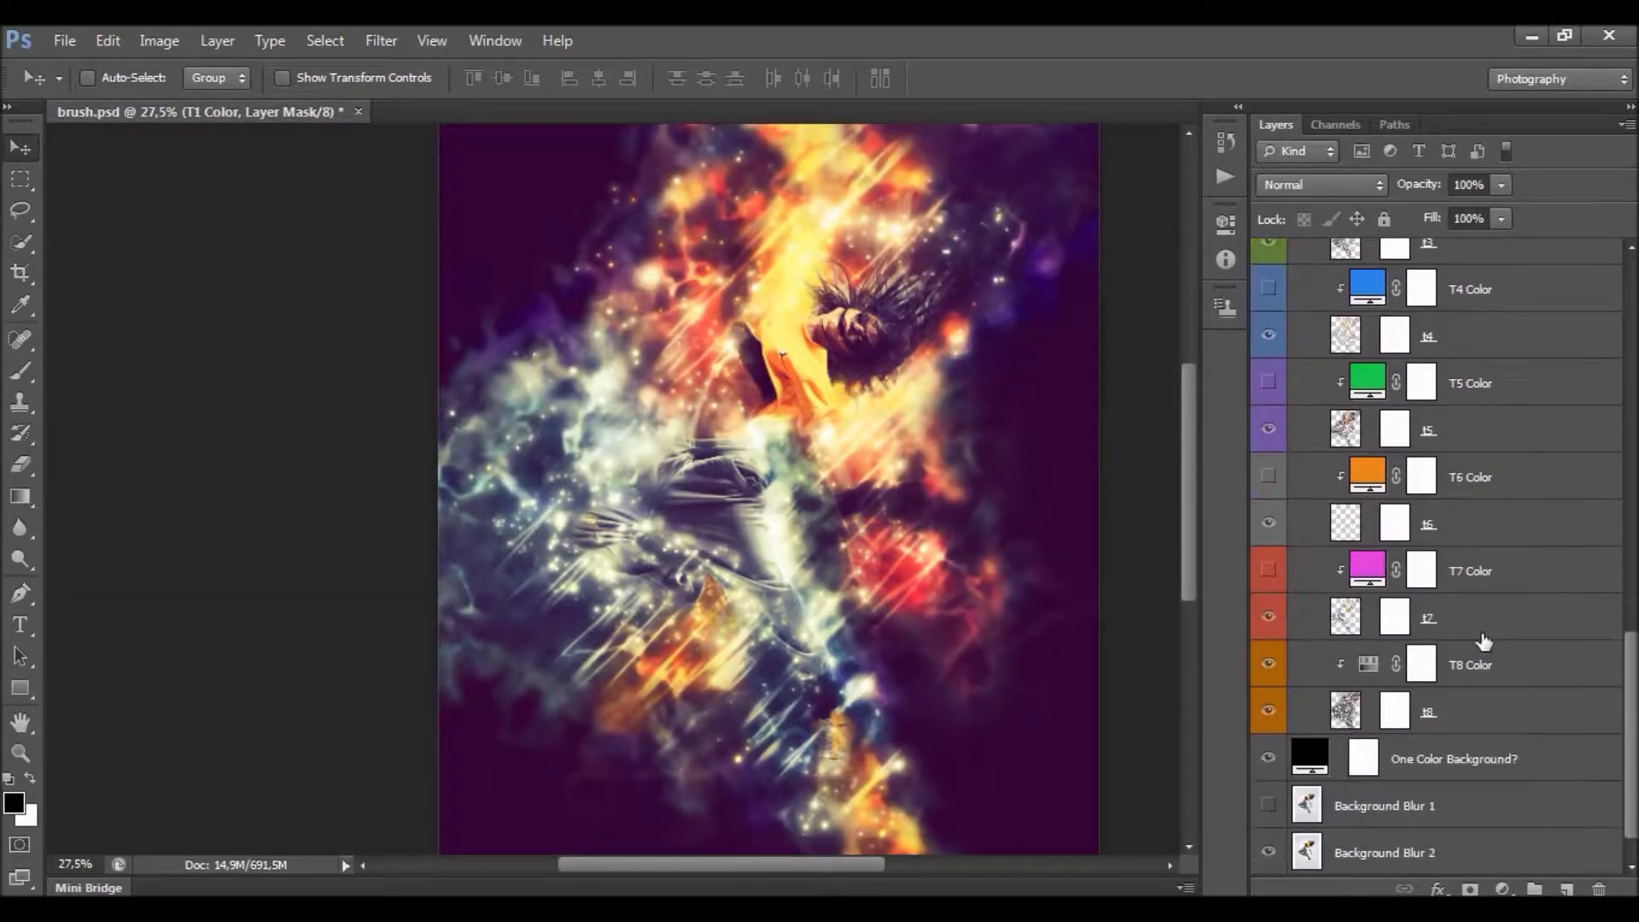
{"action": "left_click", "coordinate": [1477, 709]}
{"action": "left_click", "coordinate": [1469, 617]}
{"action": "left_click", "coordinate": [1459, 525]}
{"action": "left_click", "coordinate": [1462, 435]}
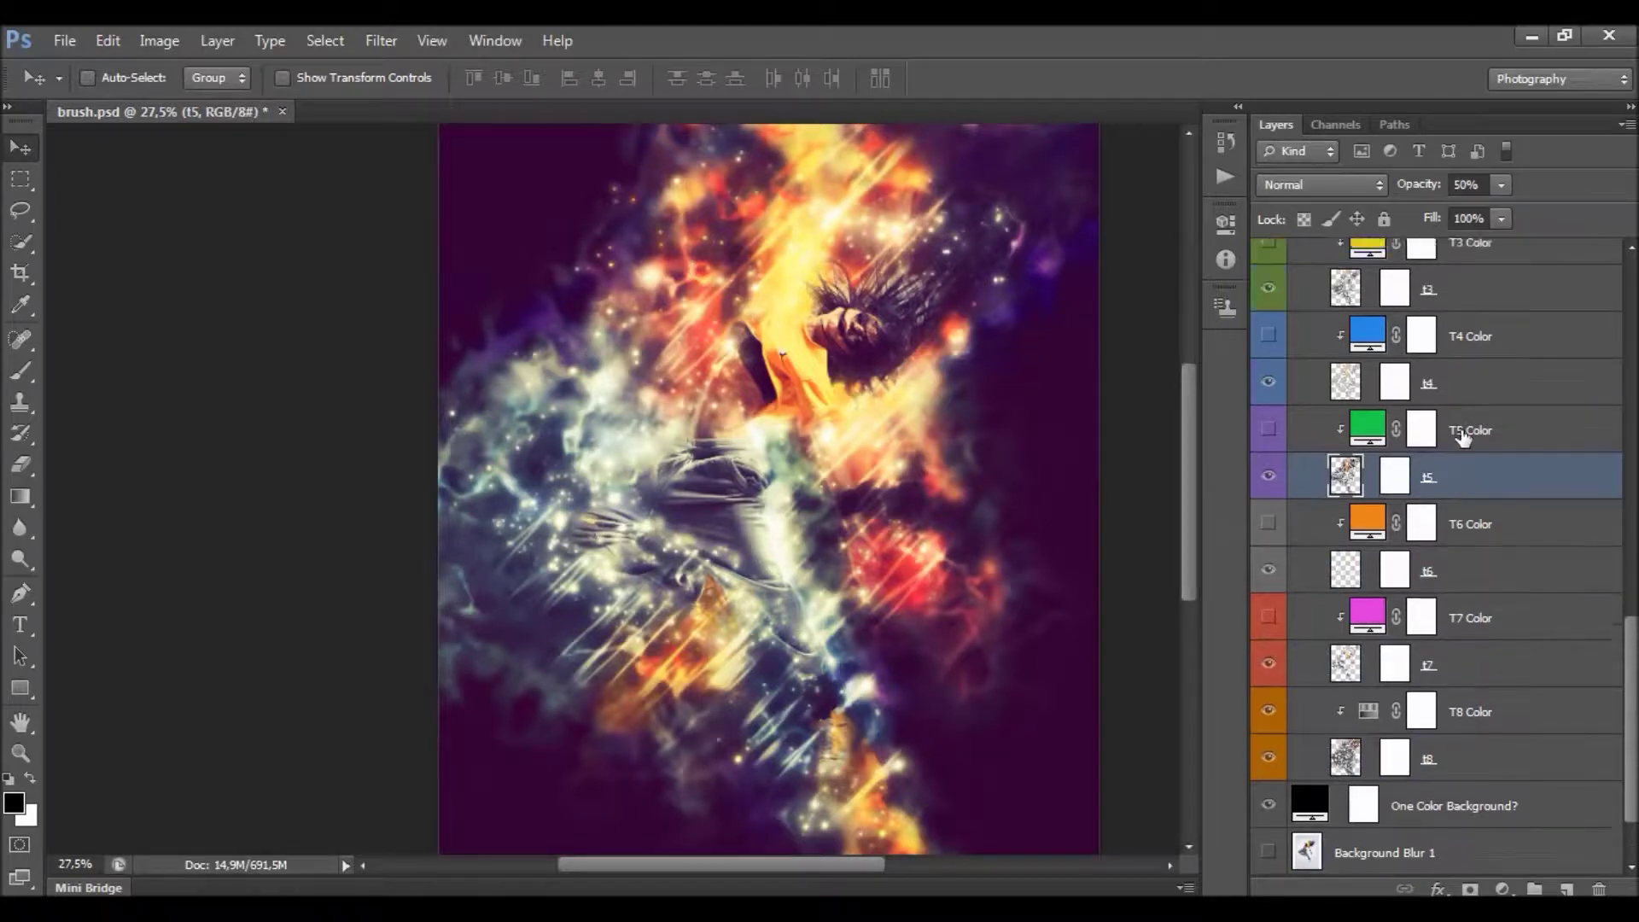
{"action": "scroll", "coordinate": [1464, 427], "scroll_direction": "up", "scroll_amount": 8}
Compare the image with the t1 texture layer off and on.
{"action": "left_click", "coordinate": [1467, 386]}
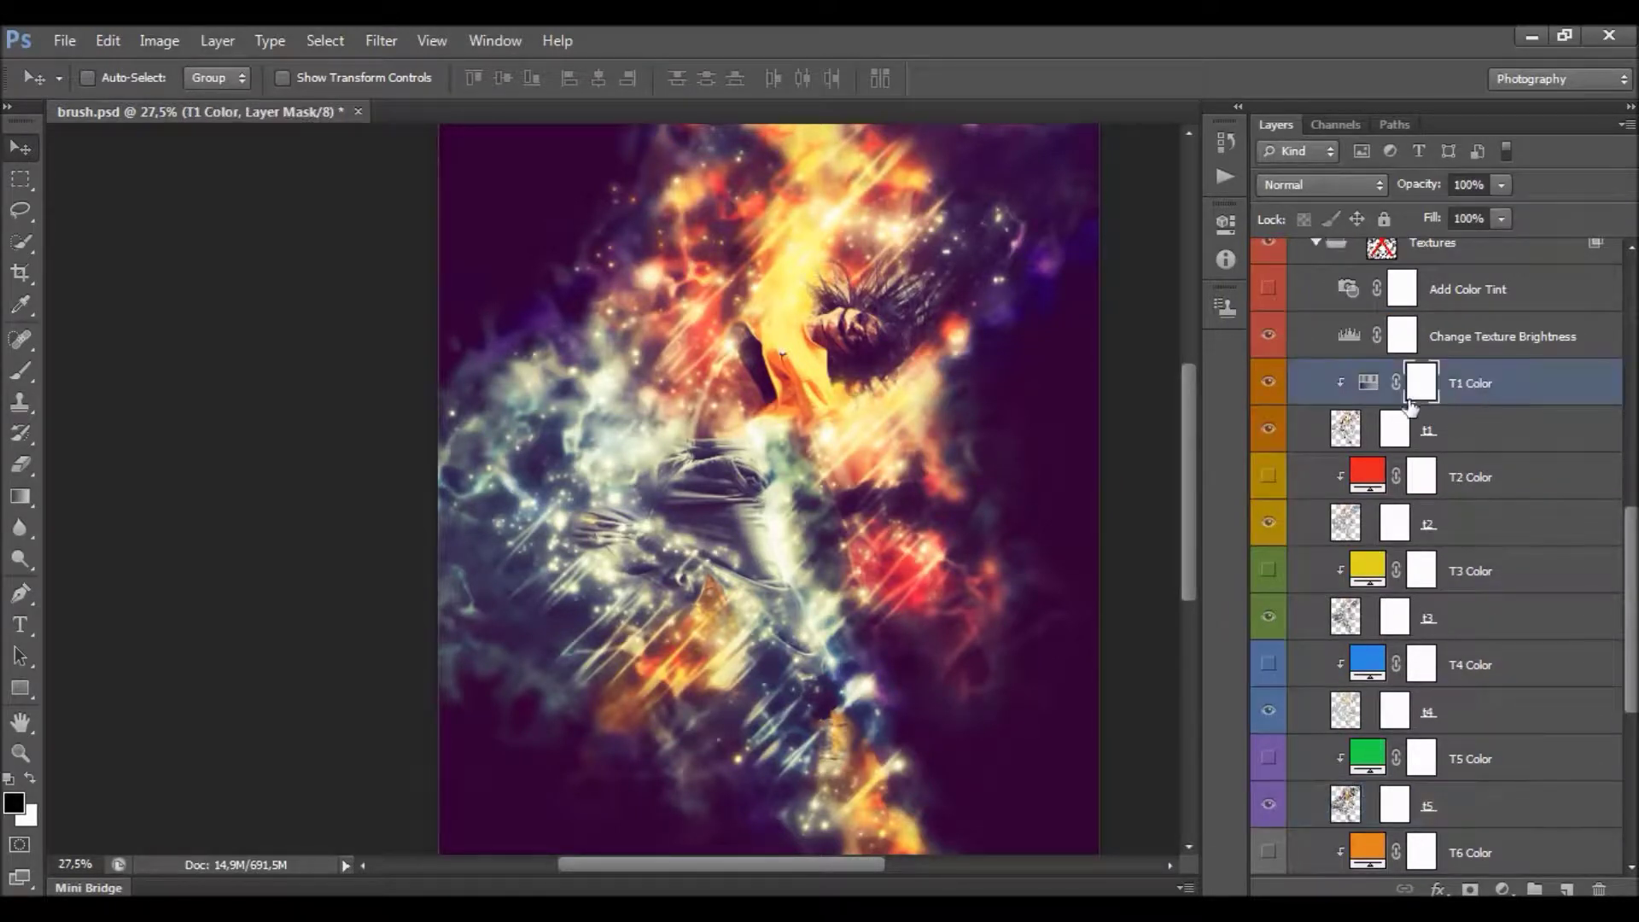
{"action": "left_click", "coordinate": [1431, 431]}
{"action": "left_click", "coordinate": [1269, 432]}
{"action": "left_click", "coordinate": [1269, 433]}
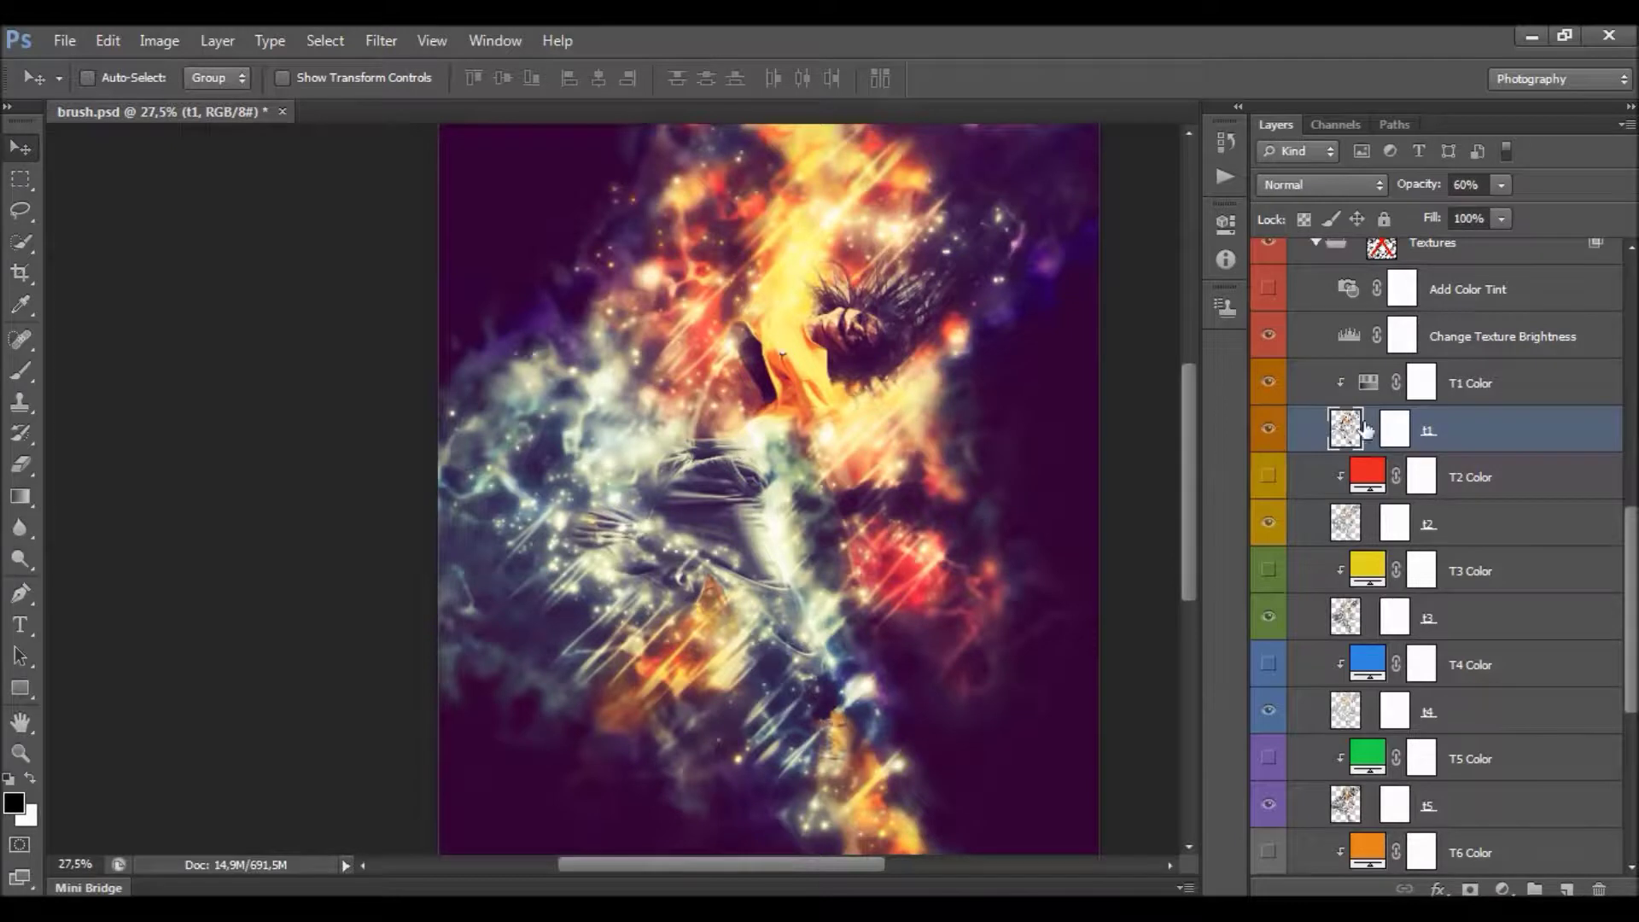
Set the hue of the T1 Color adjustment to -11.
{"action": "left_click", "coordinate": [1484, 391]}
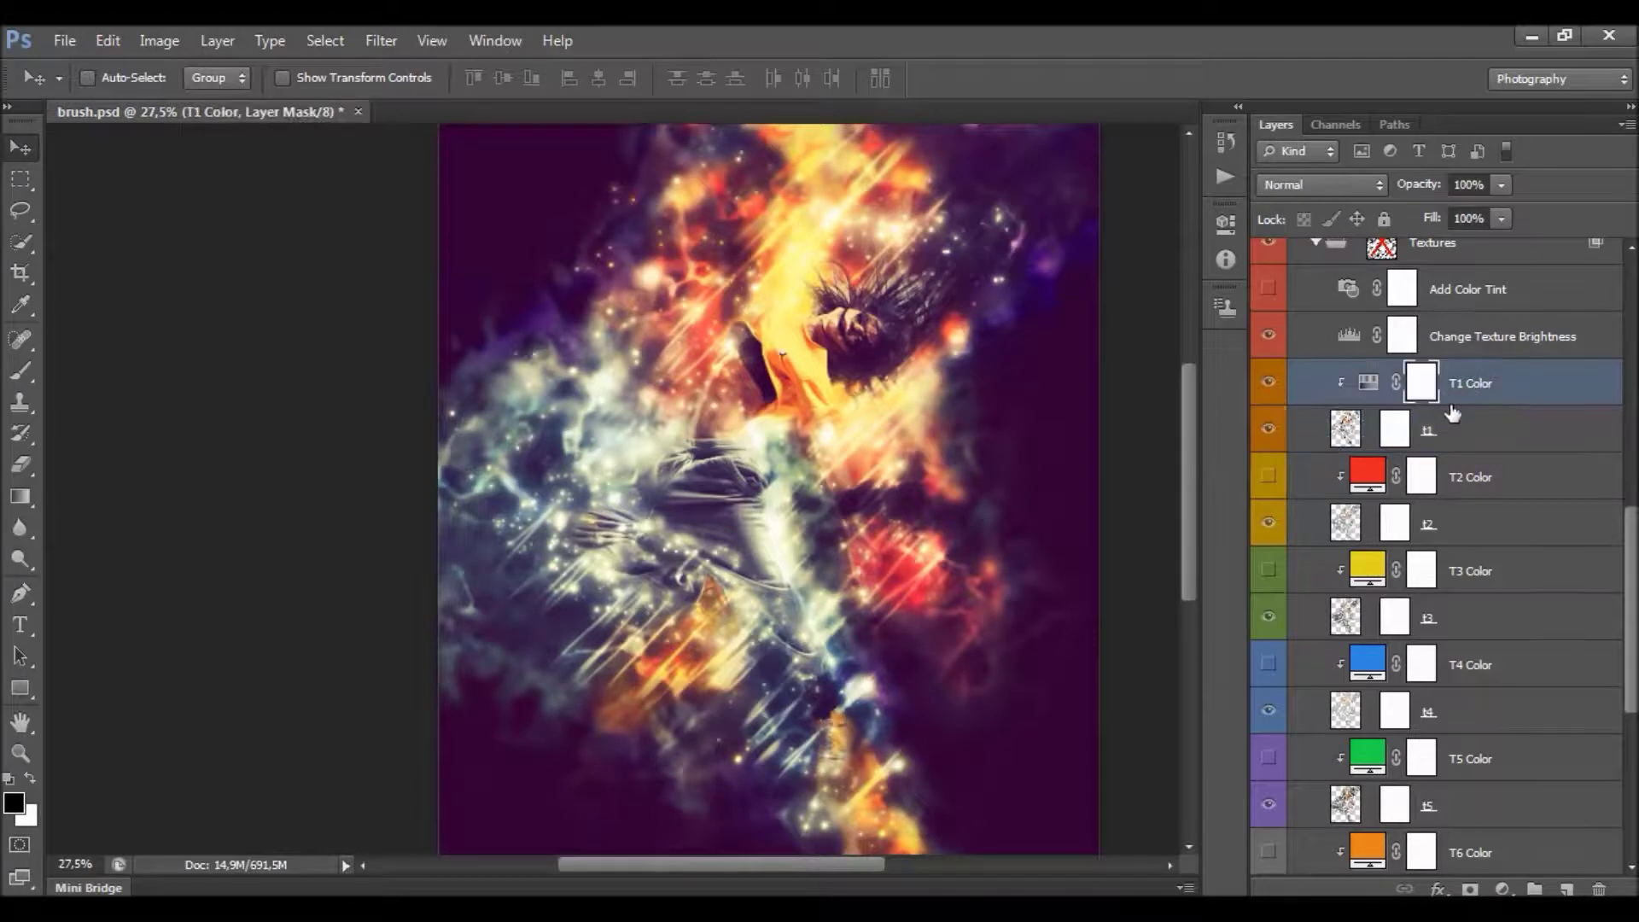
{"action": "double_click", "coordinate": [1371, 386]}
{"action": "mouse_move", "coordinate": [1042, 376]}
{"action": "left_mouse_down"}
{"action": "mouse_move", "coordinate": [981, 369]}
{"action": "mouse_move", "coordinate": [1086, 376]}
{"action": "mouse_move", "coordinate": [1048, 370]}
{"action": "left_mouse_up"}
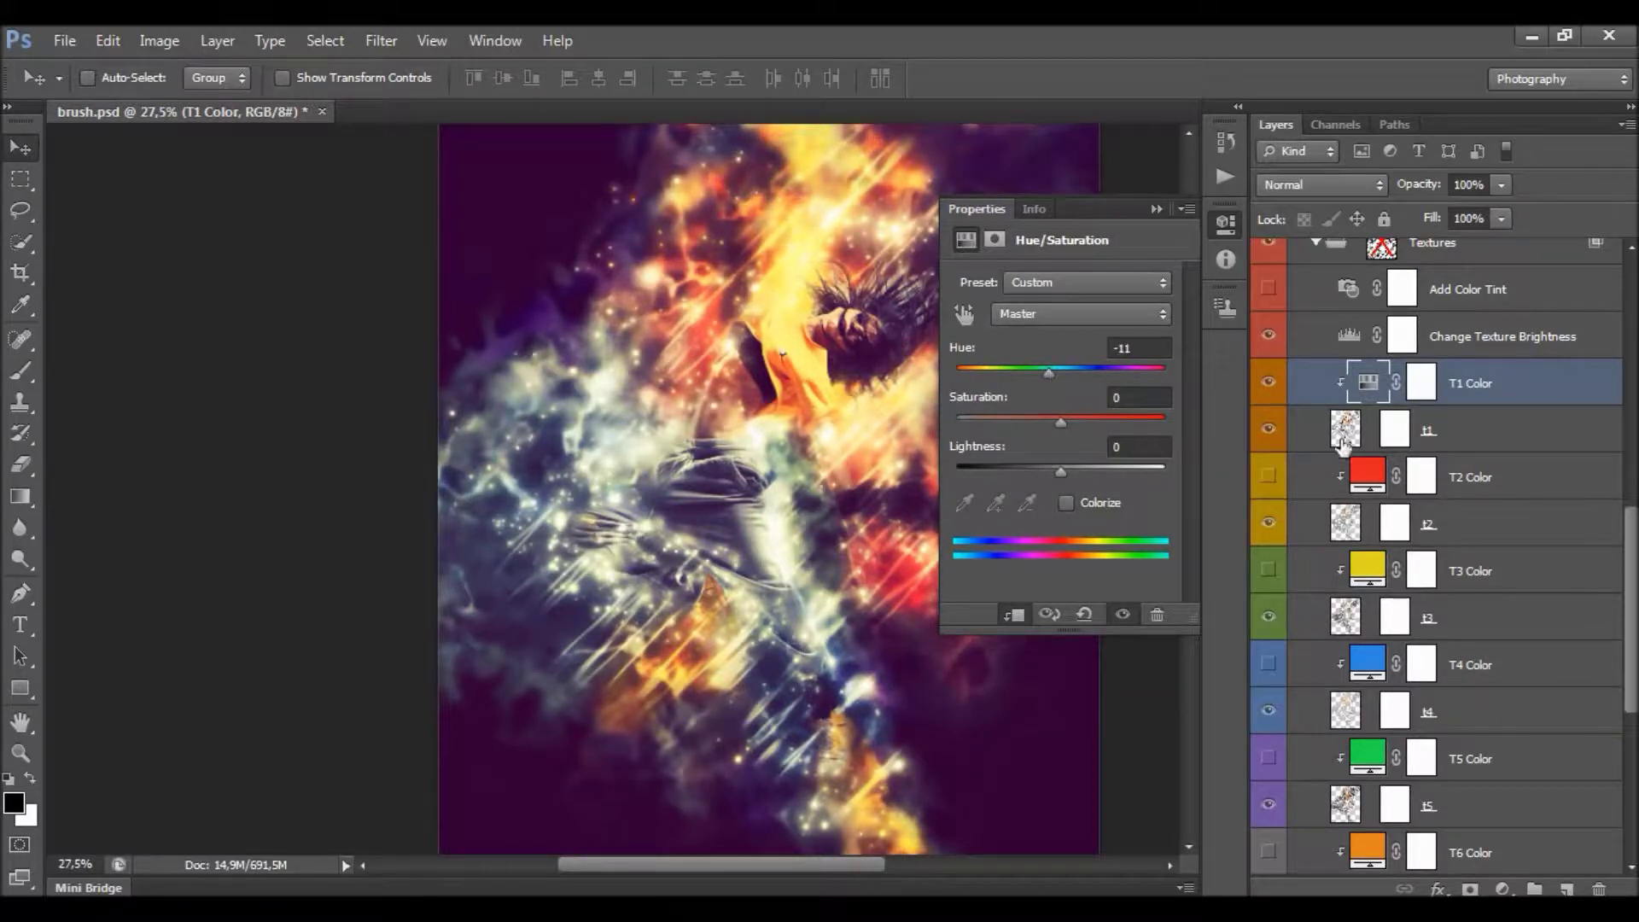
Try the t1 texture layer at up to 100% opacity, settle on 59% and compare it off and on.
{"action": "left_click", "coordinate": [1472, 420]}
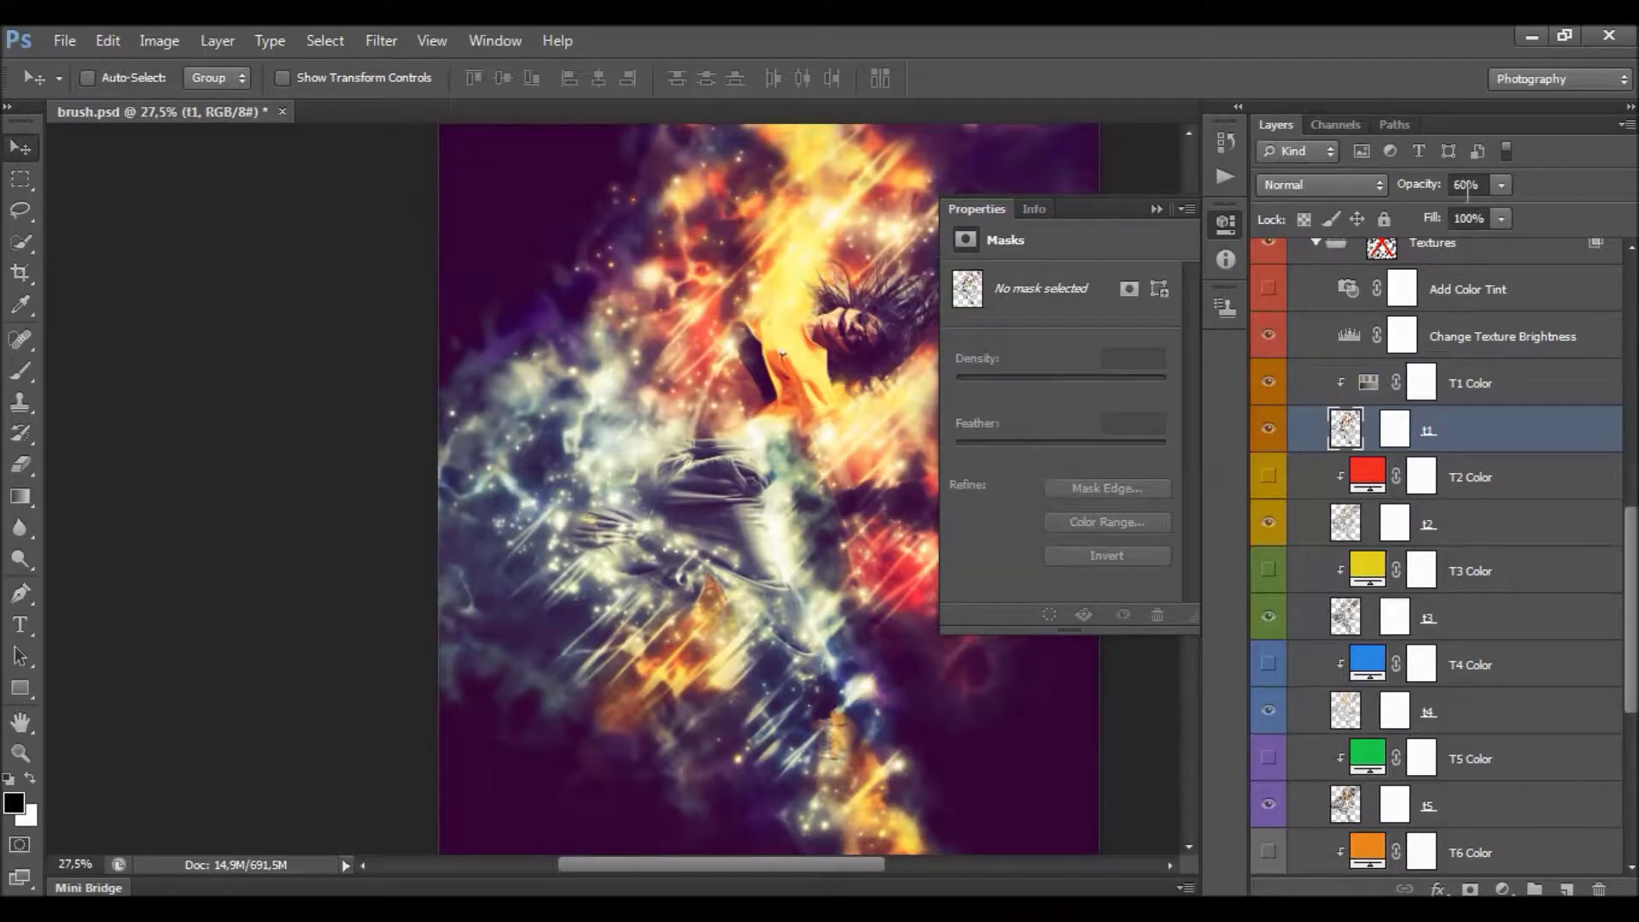
{"action": "left_click", "coordinate": [1501, 185]}
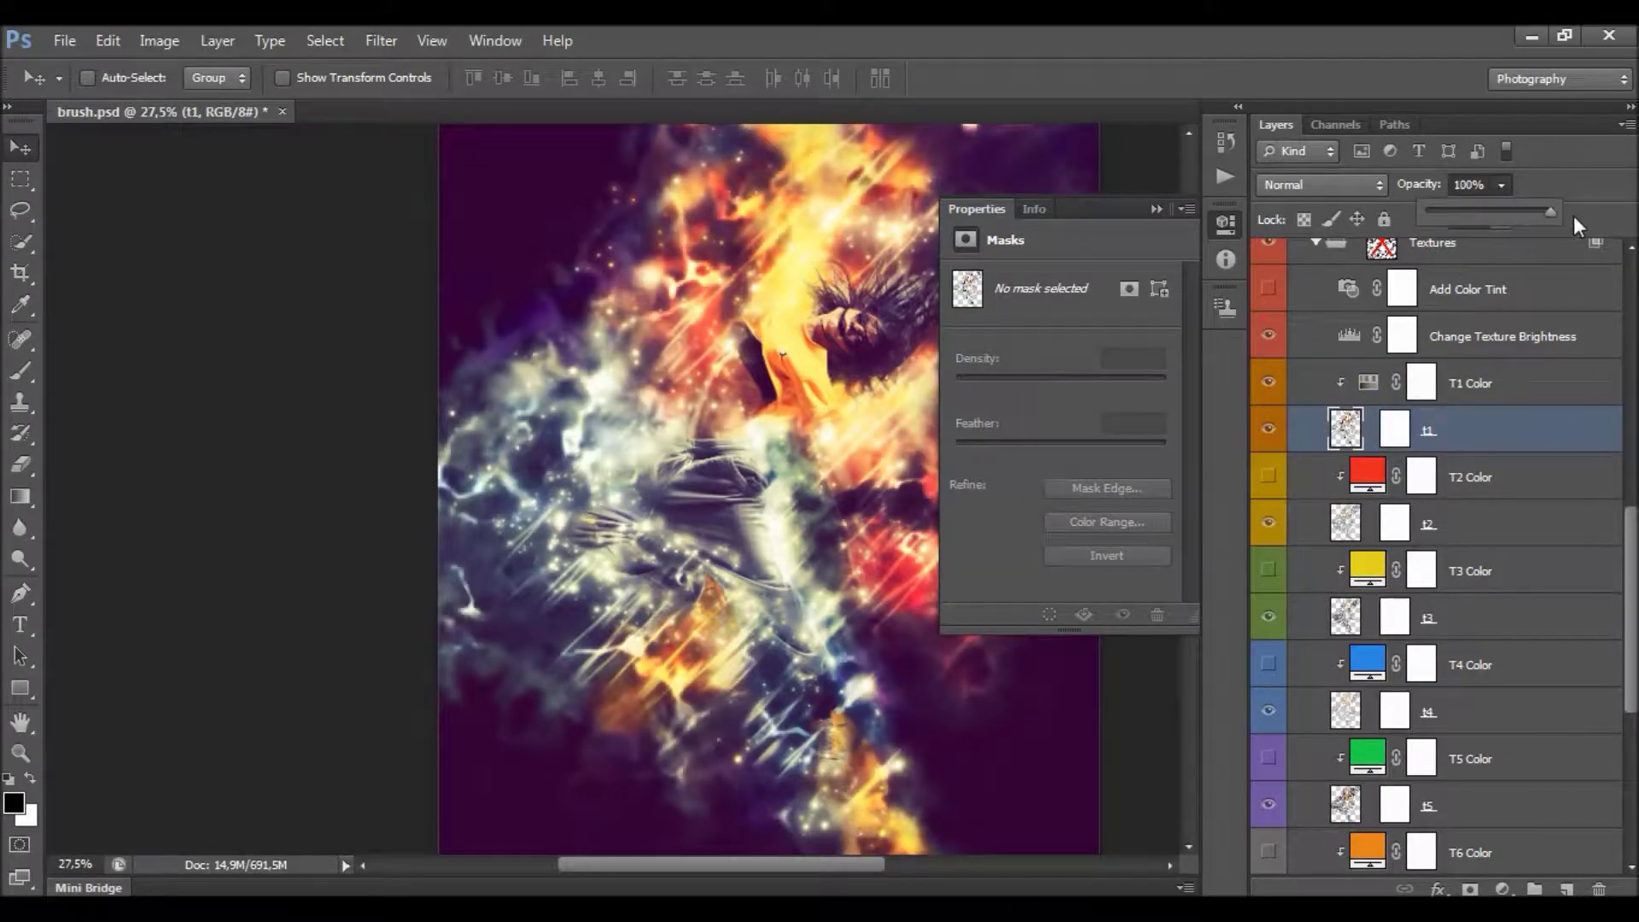
{"action": "left_click_drag", "start_coordinate": [1574, 217], "coordinate": [1499, 218]}
{"action": "left_click", "coordinate": [1271, 435]}
{"action": "left_click", "coordinate": [1272, 435]}
{"action": "left_click", "coordinate": [1226, 224]}
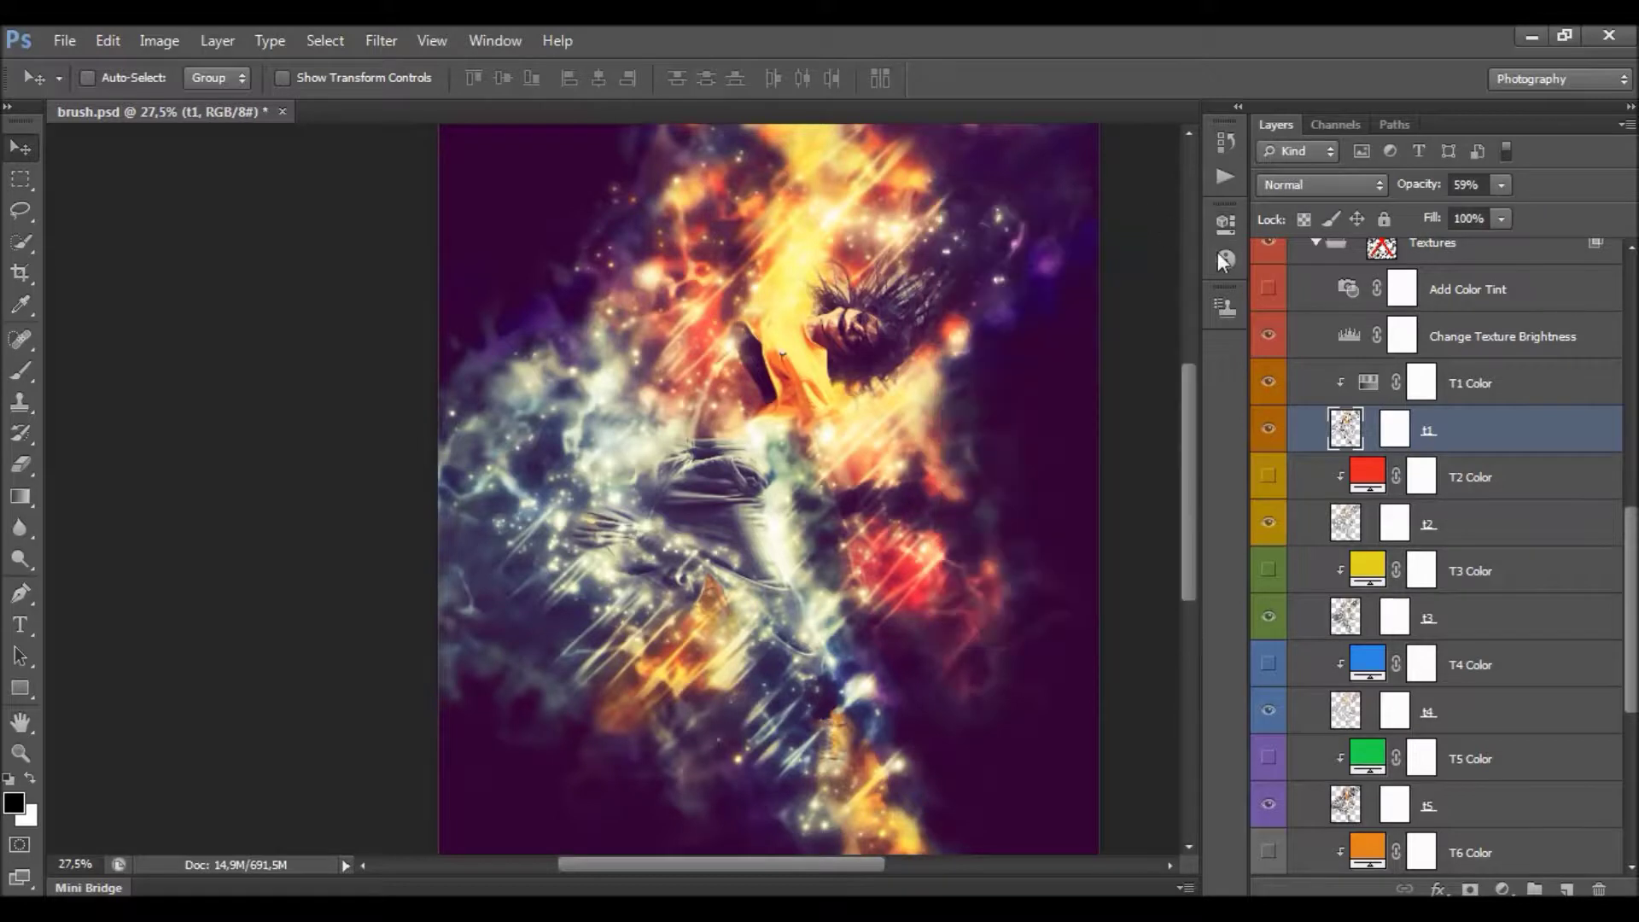
Show the six color fill layers from T2 Color to T7 Color to tint their texture layers.
{"action": "left_click", "coordinate": [1499, 530]}
{"action": "scroll", "coordinate": [1491, 524], "scroll_direction": "down", "scroll_amount": 3}
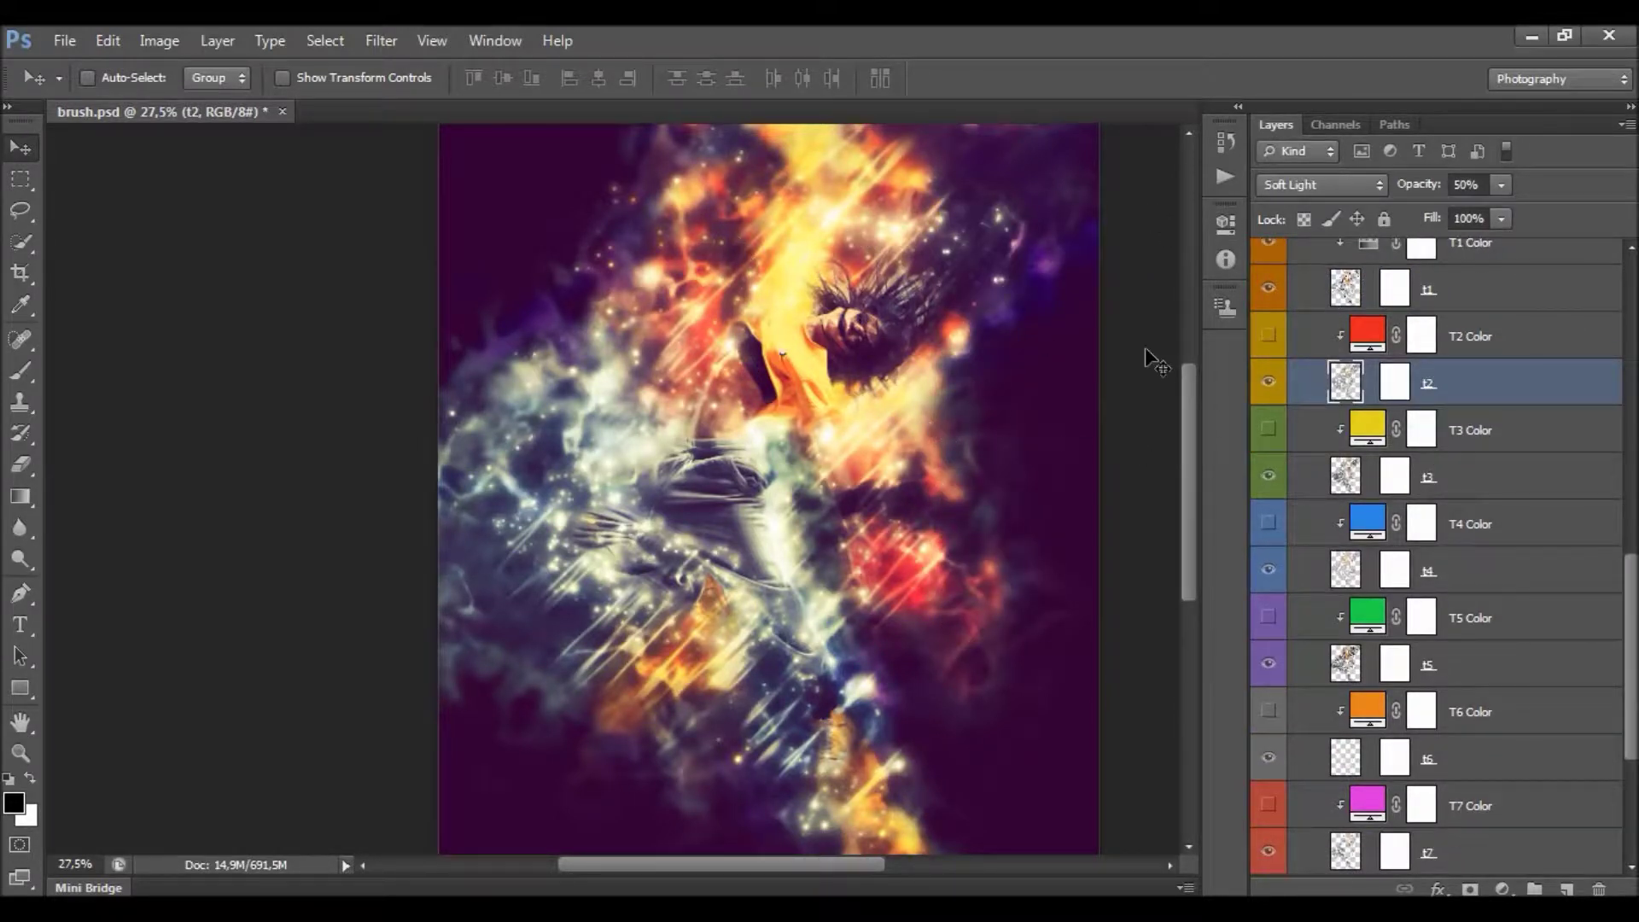
{"action": "left_click", "coordinate": [1269, 335]}
{"action": "left_click", "coordinate": [1269, 430]}
{"action": "left_click", "coordinate": [1269, 524]}
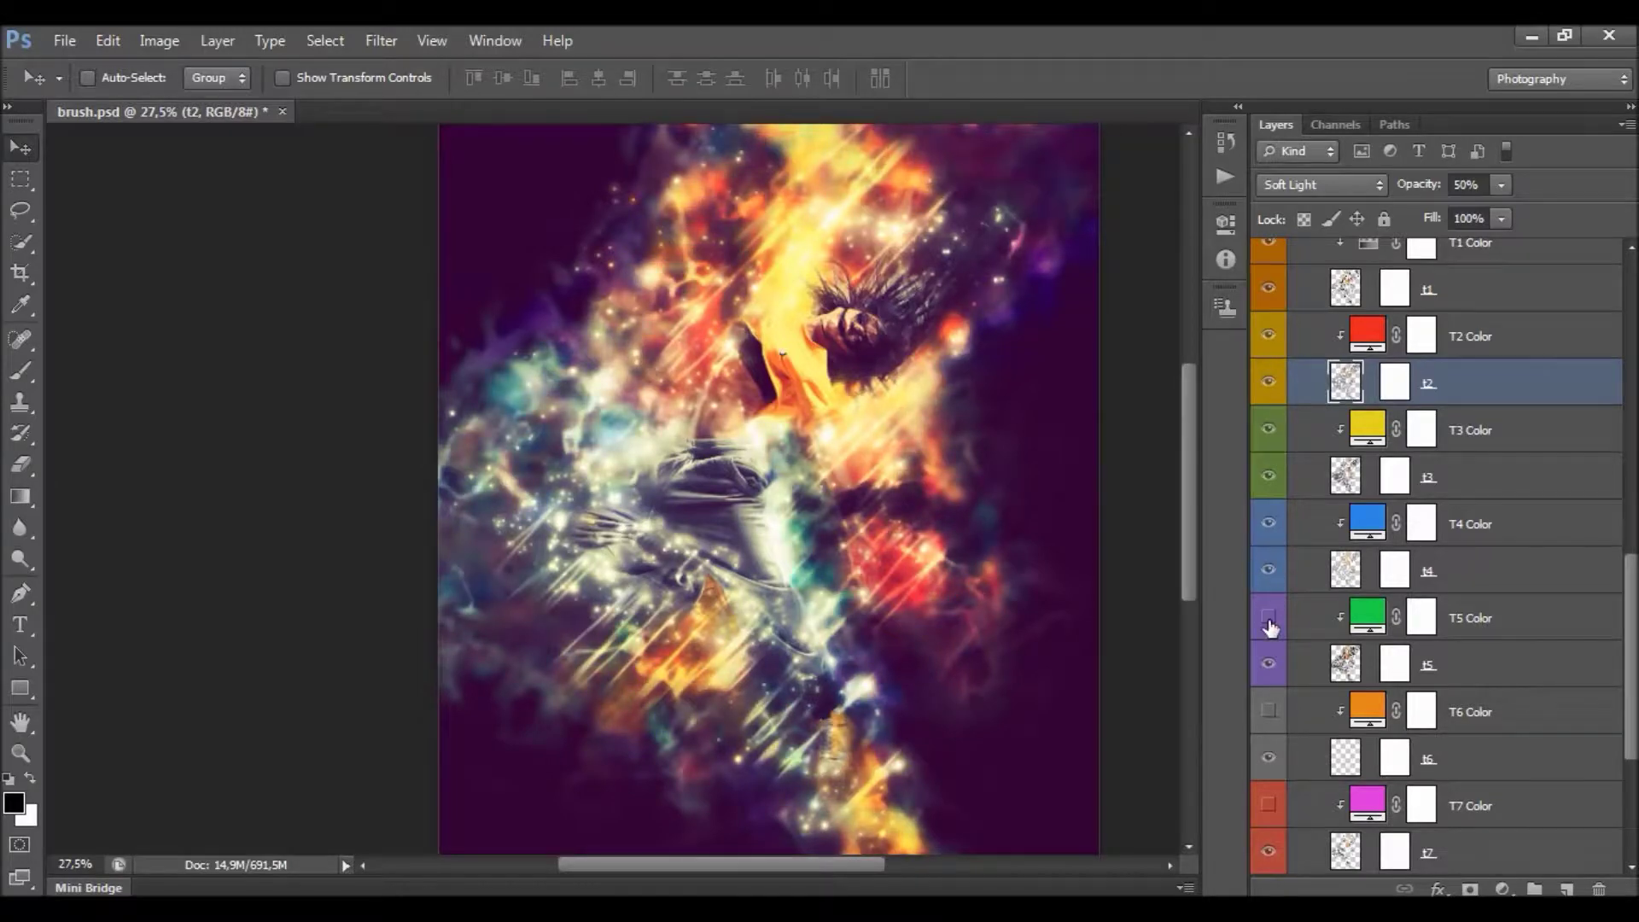
{"action": "left_click", "coordinate": [1269, 617]}
{"action": "left_click", "coordinate": [1269, 711]}
{"action": "left_click", "coordinate": [1269, 805]}
{"action": "scroll", "coordinate": [1356, 709], "scroll_direction": "down", "scroll_amount": 3}
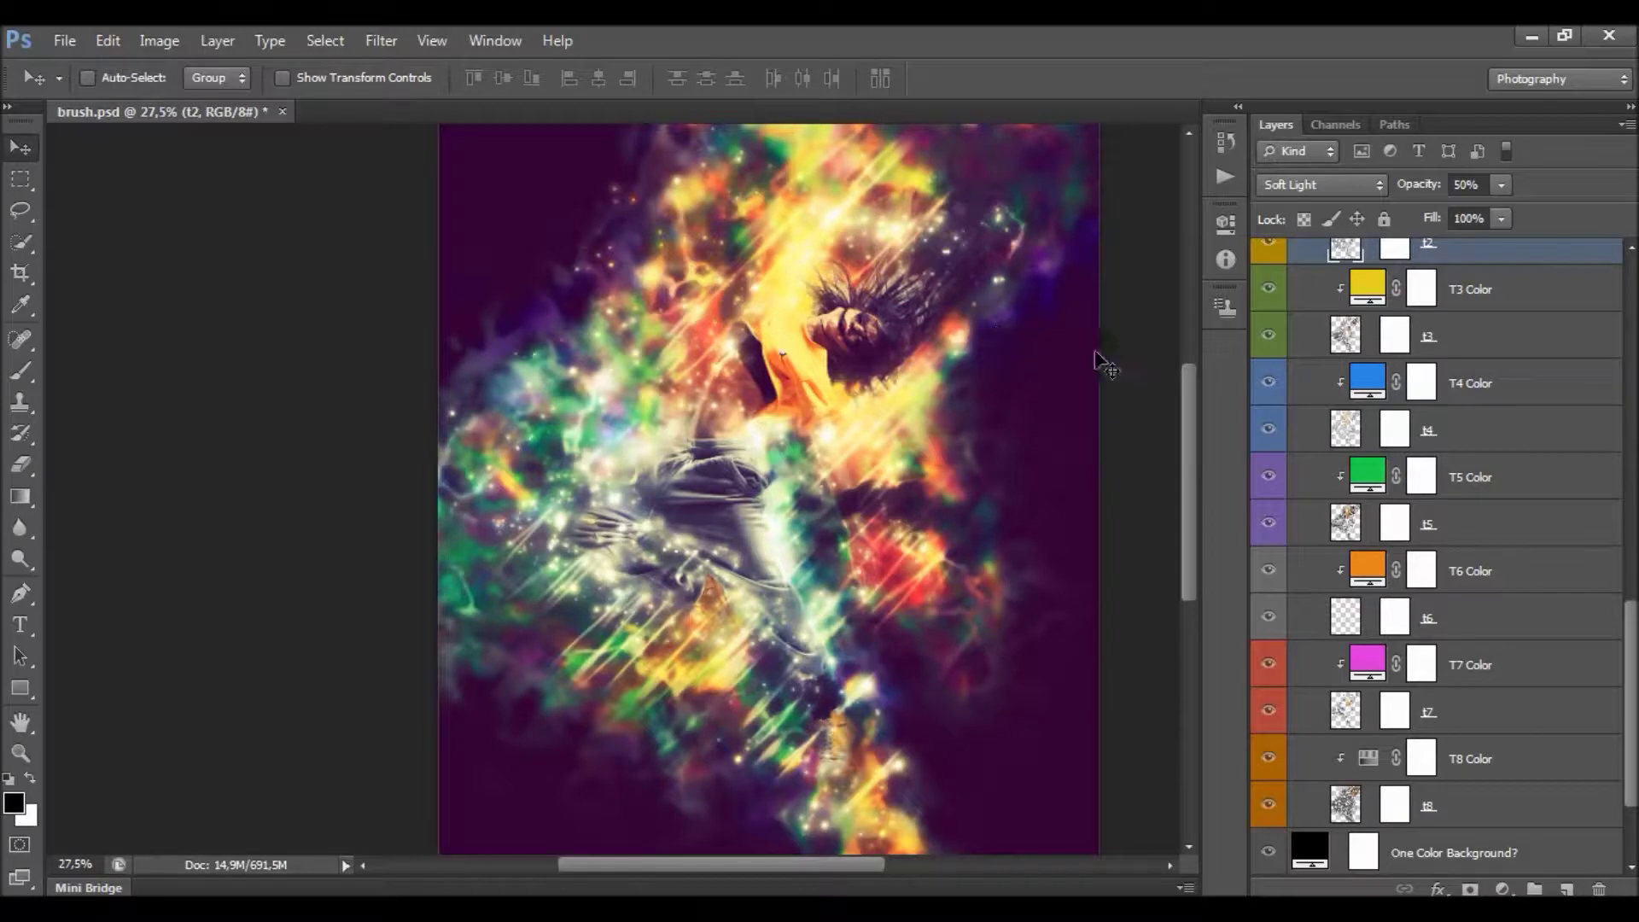
{"action": "scroll", "coordinate": [1364, 341], "scroll_direction": "up", "scroll_amount": 3}
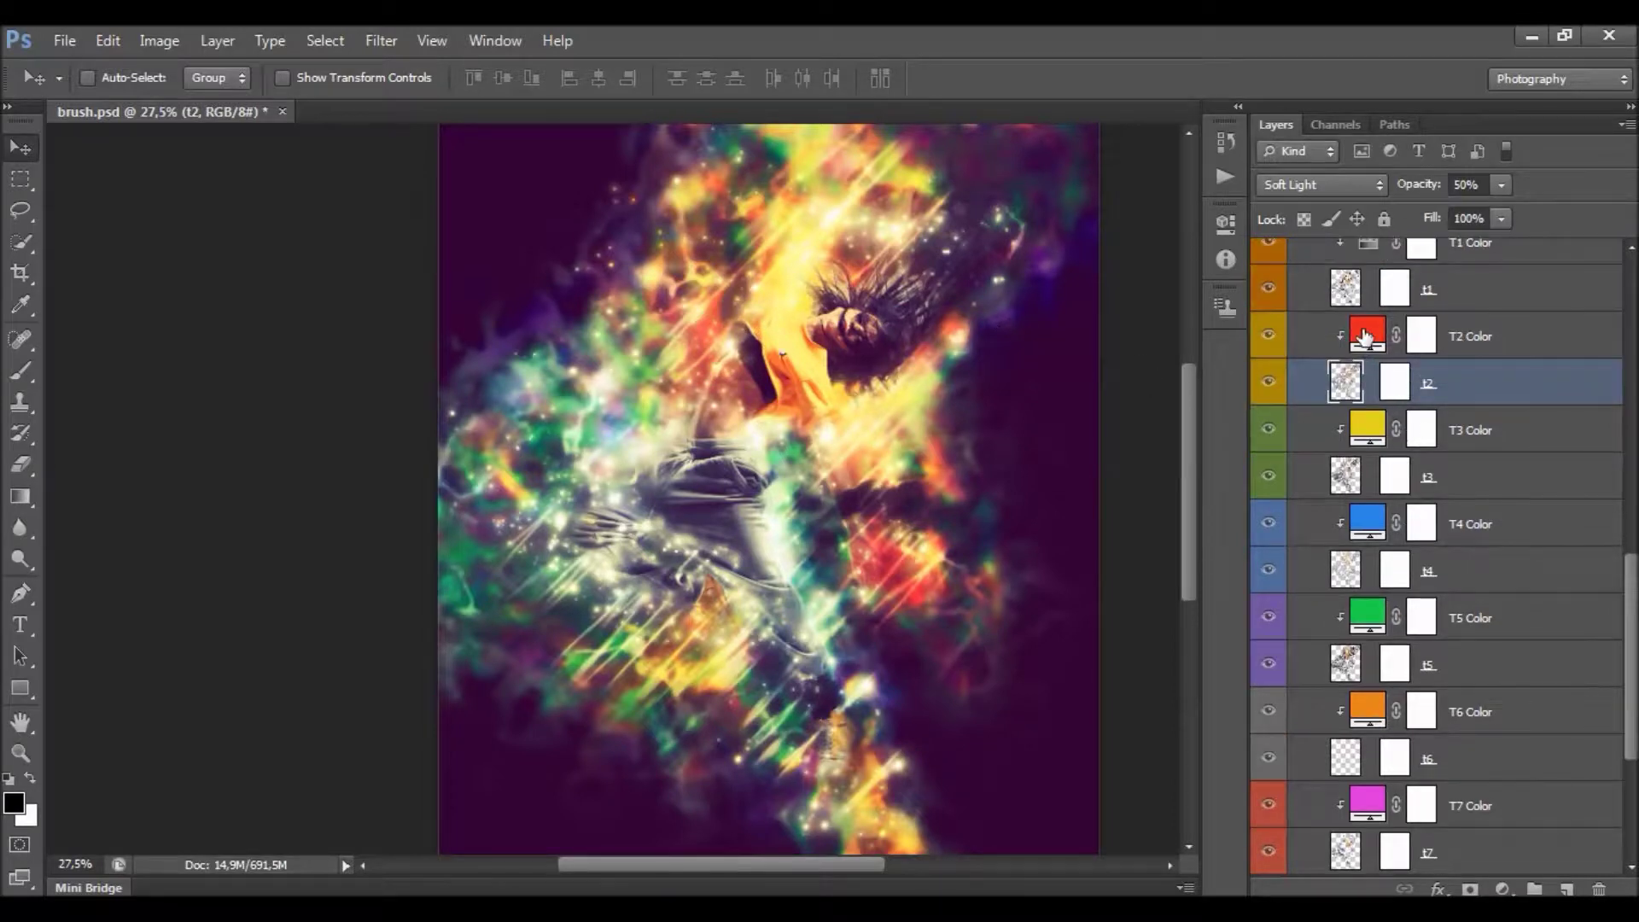
Try violet and green hues for the T2 Color fill layer.
{"action": "double_click", "coordinate": [1365, 338]}
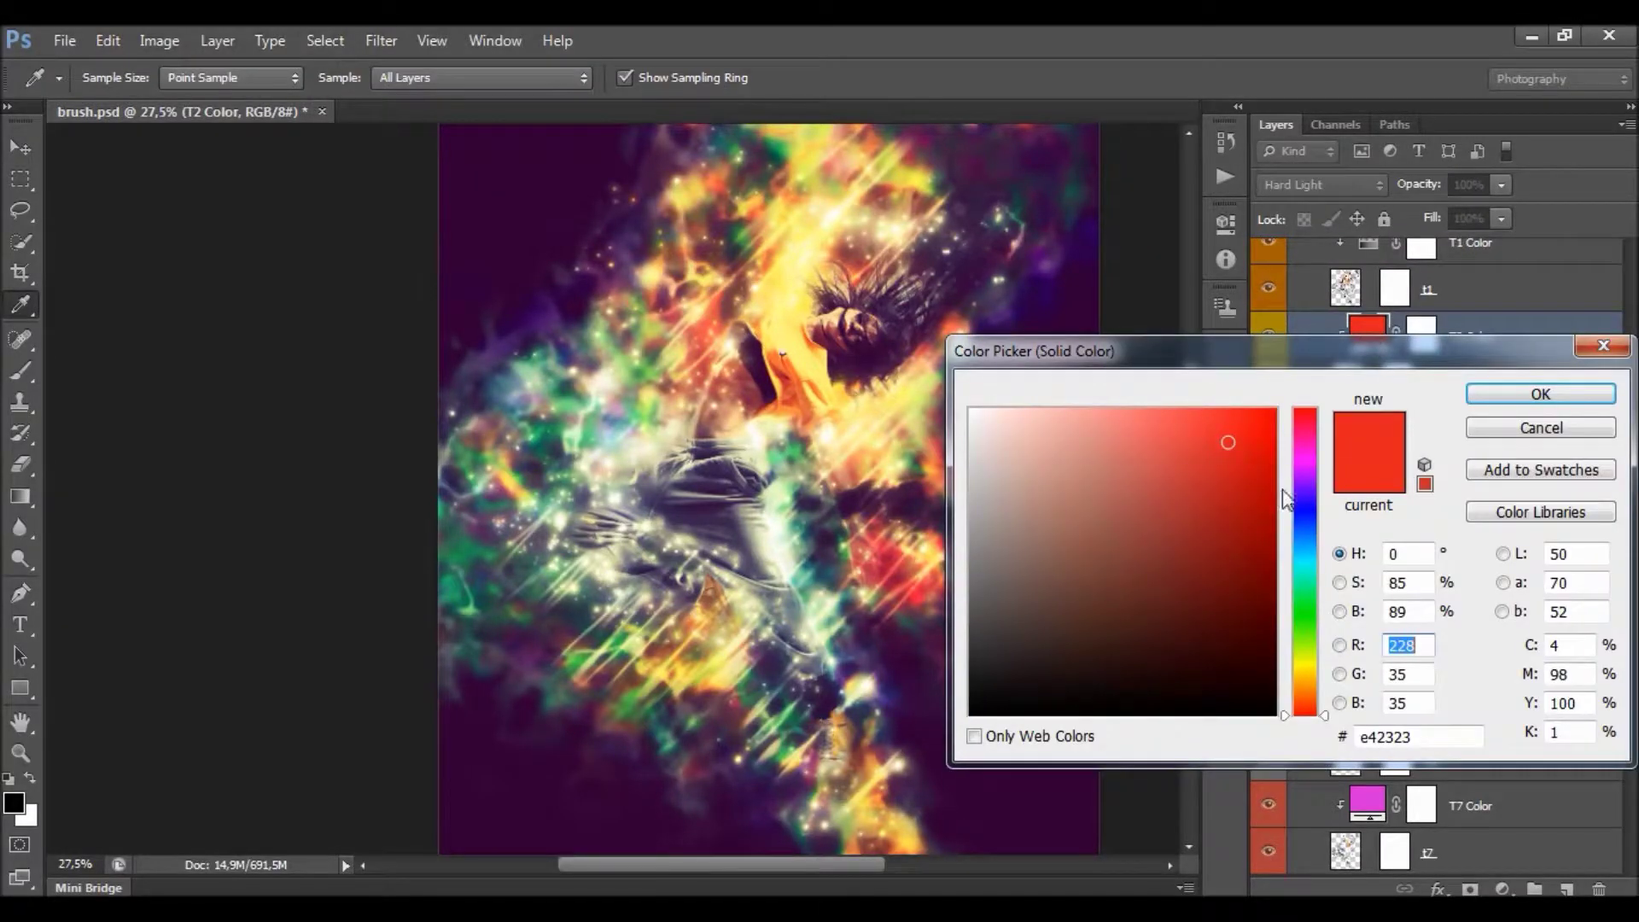
{"action": "left_click", "coordinate": [1316, 648]}
{"action": "left_click", "coordinate": [1319, 588]}
{"action": "left_click", "coordinate": [1315, 508]}
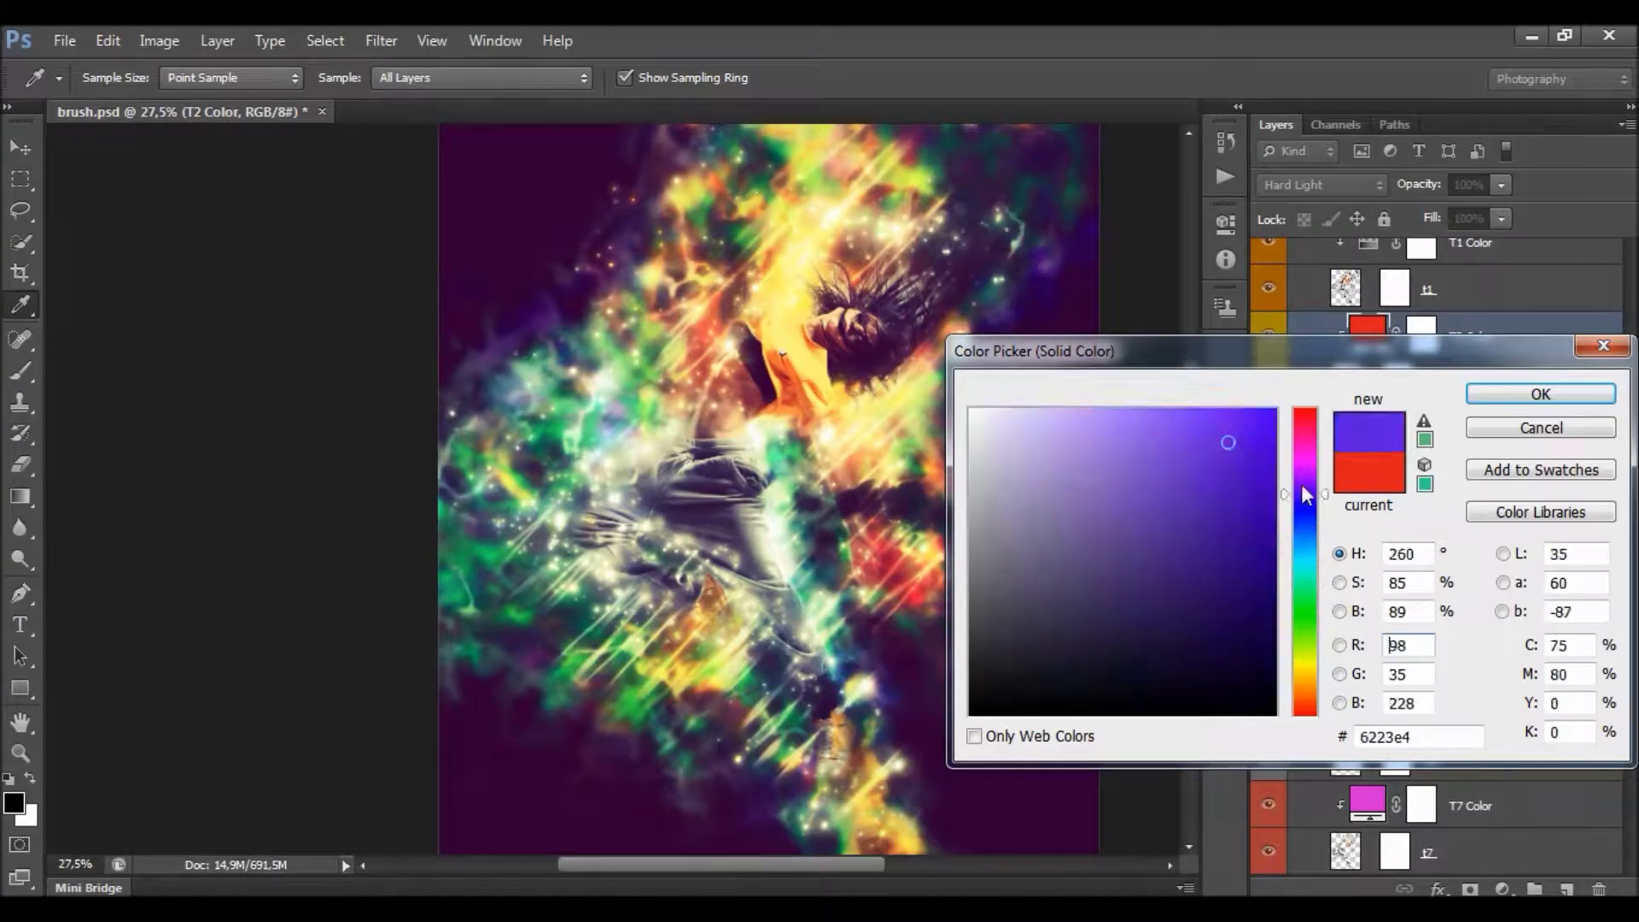
{"action": "left_click", "coordinate": [1312, 432]}
{"action": "left_click", "coordinate": [1312, 541]}
{"action": "left_click", "coordinate": [1312, 648]}
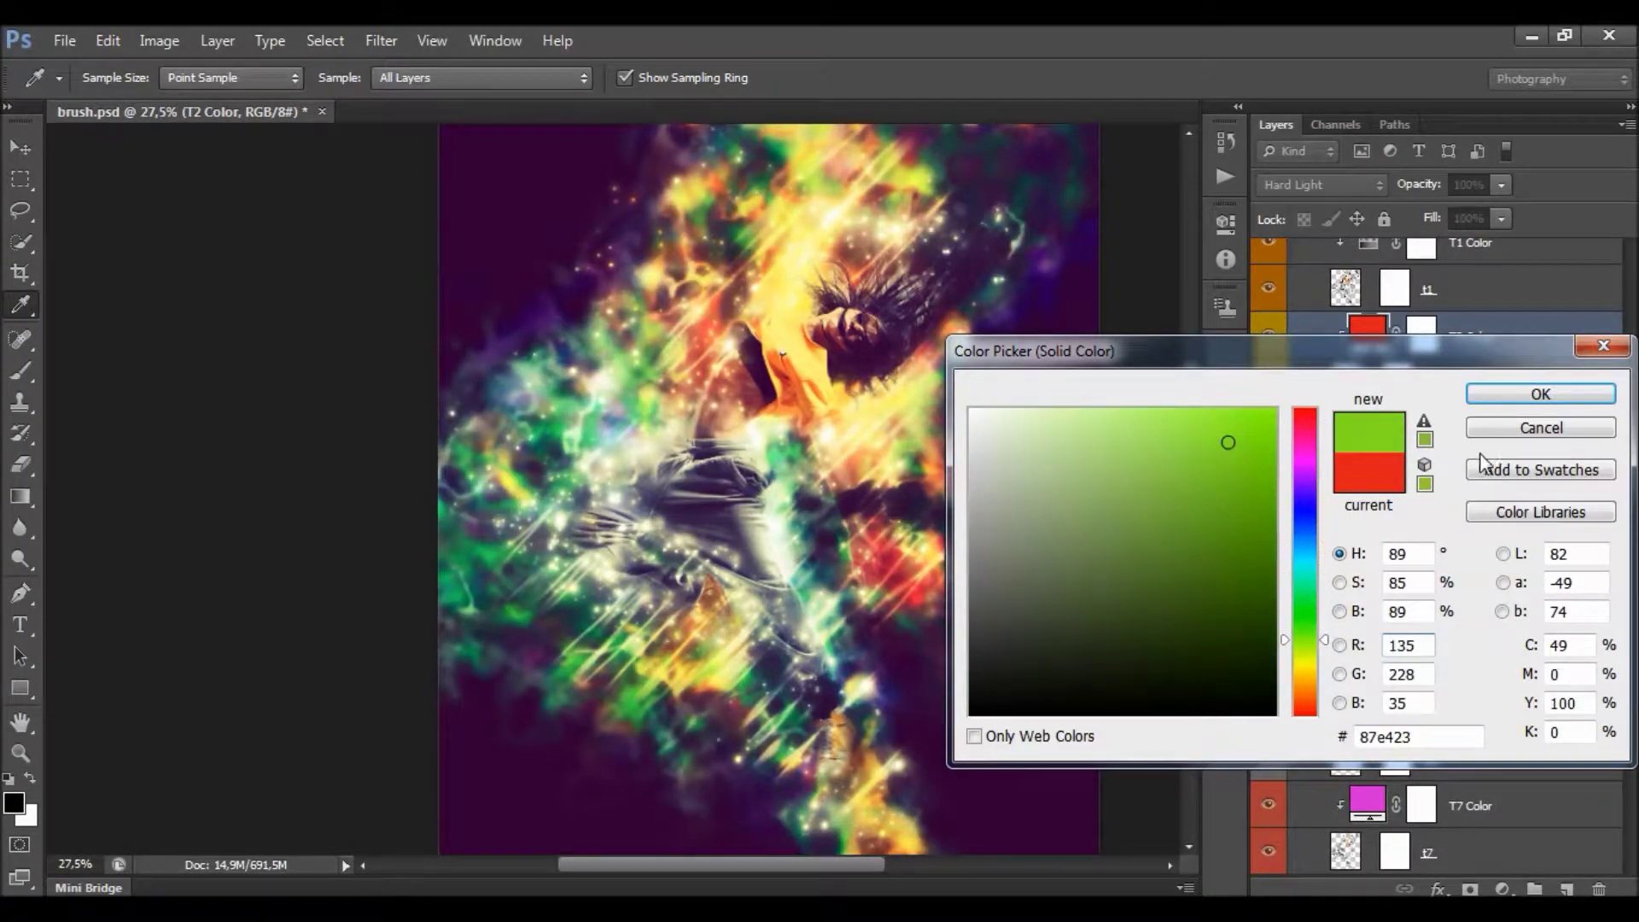
{"action": "left_click", "coordinate": [1503, 429]}
Hide the six color fill layers from T2 Color to T7 Color.
{"action": "left_click", "coordinate": [1268, 335]}
{"action": "left_click", "coordinate": [1269, 429]}
{"action": "left_click", "coordinate": [1269, 522]}
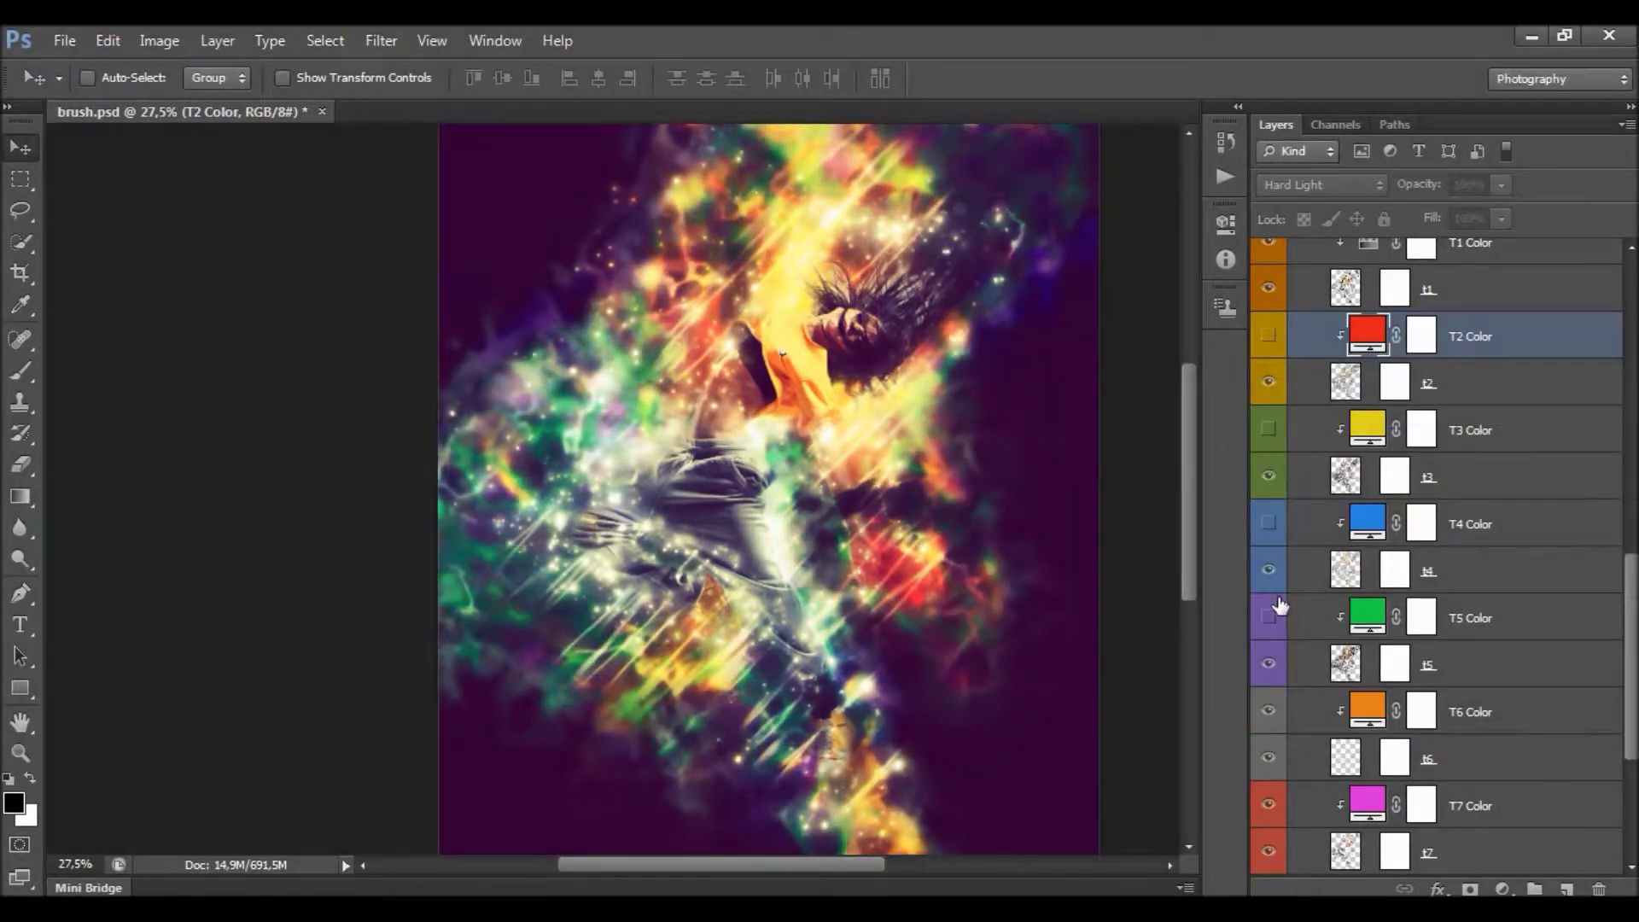
{"action": "left_click", "coordinate": [1269, 617]}
{"action": "left_click", "coordinate": [1269, 710]}
{"action": "scroll", "coordinate": [1269, 711], "scroll_direction": "down", "scroll_amount": 2}
{"action": "left_click", "coordinate": [1269, 711]}
{"action": "scroll", "coordinate": [1269, 711], "scroll_direction": "down", "scroll_amount": 2}
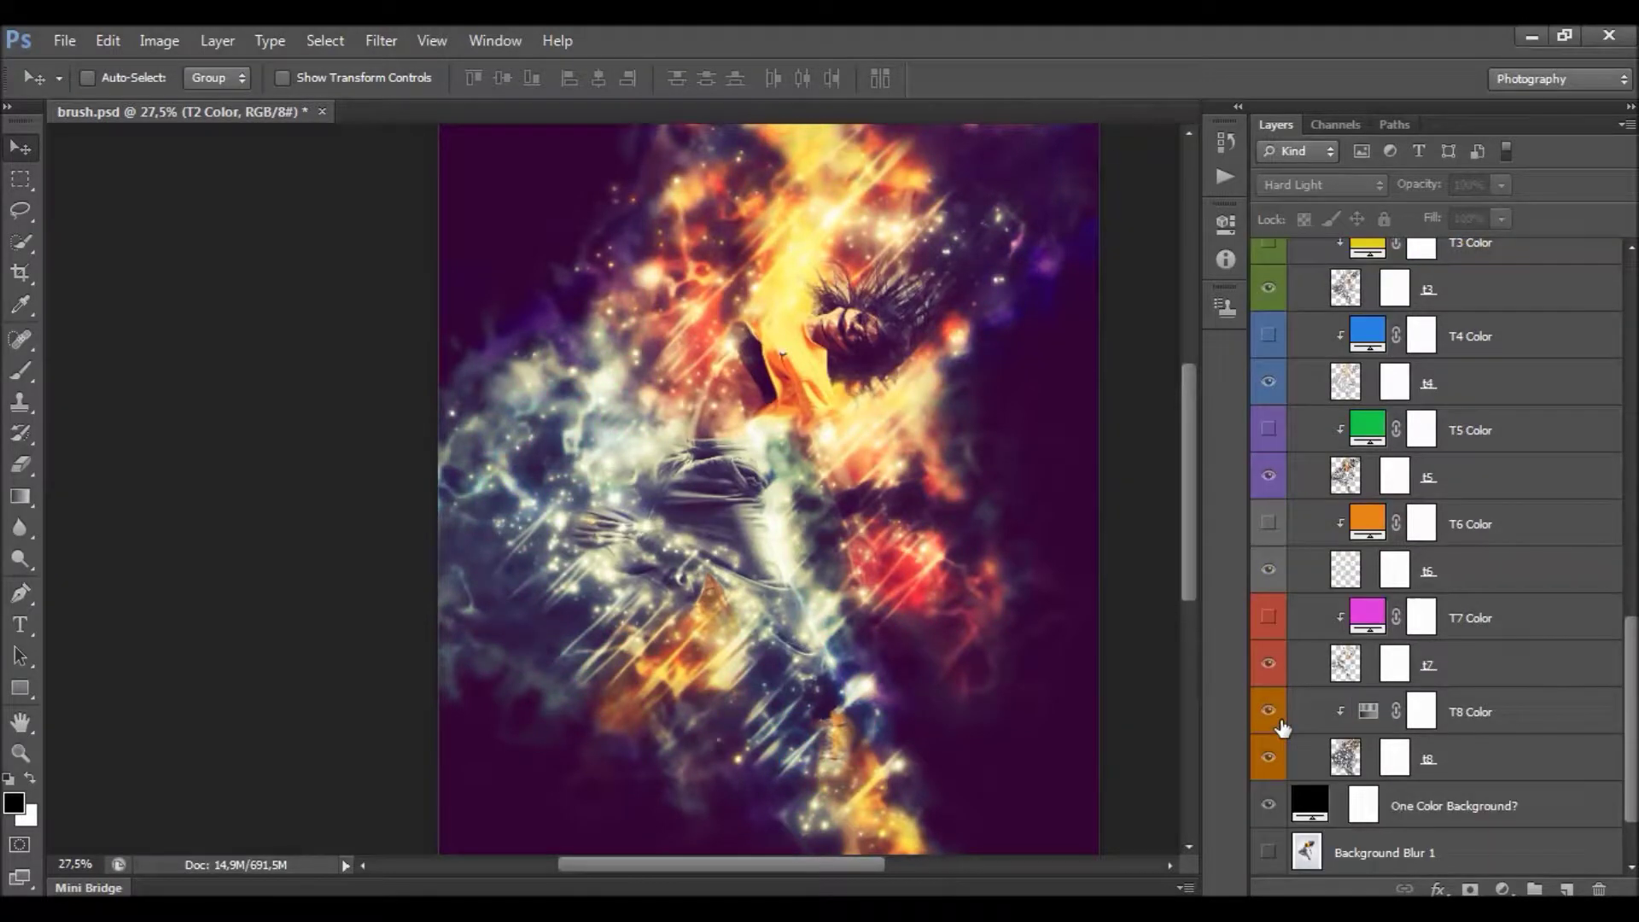
Set the hue of the T8 Color adjustment above the t8 texture to +10.
{"action": "scroll", "coordinate": [1342, 669], "scroll_direction": "up", "scroll_amount": 4}
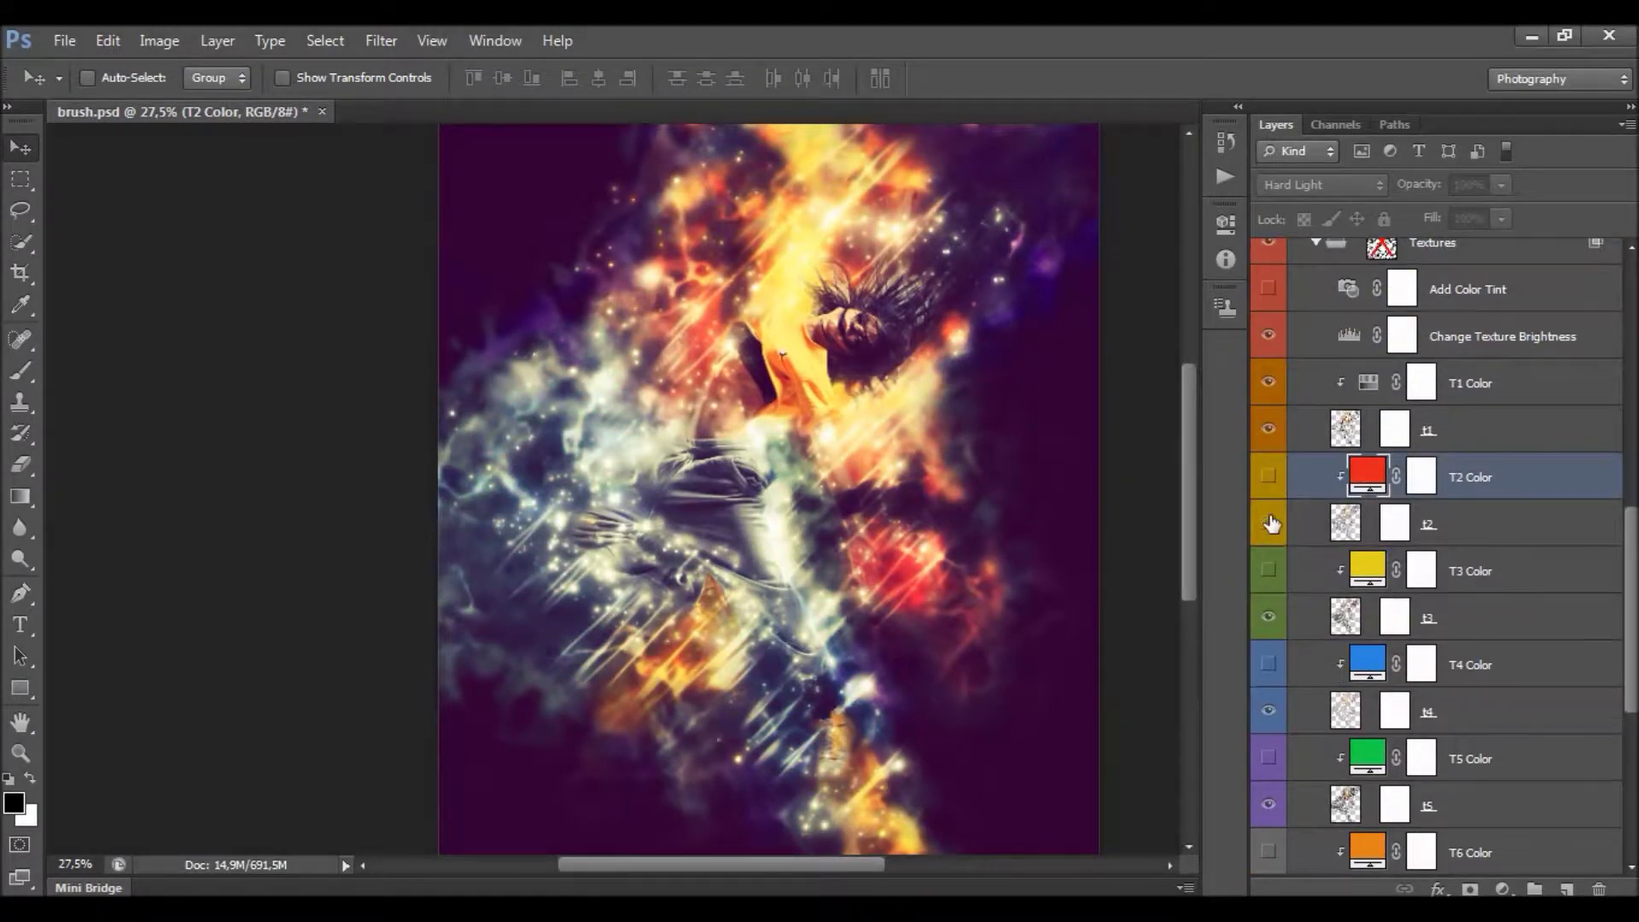
{"action": "scroll", "coordinate": [1366, 516], "scroll_direction": "down", "scroll_amount": 5}
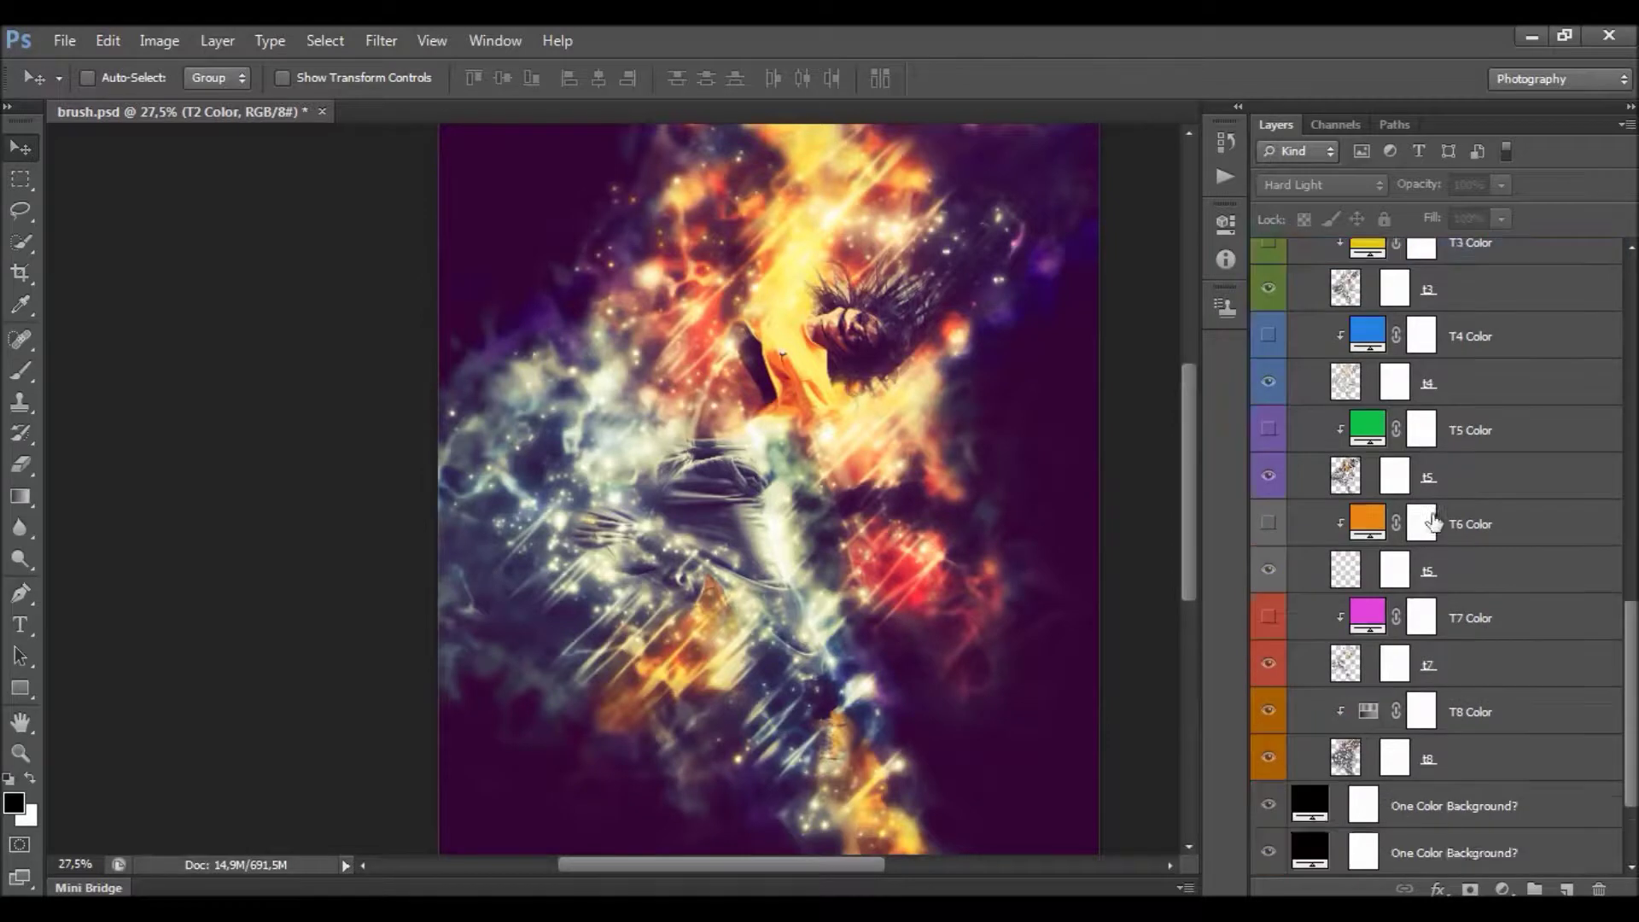
{"action": "scroll", "coordinate": [1425, 519], "scroll_direction": "up", "scroll_amount": 3}
{"action": "scroll", "coordinate": [1383, 597], "scroll_direction": "down", "scroll_amount": 3}
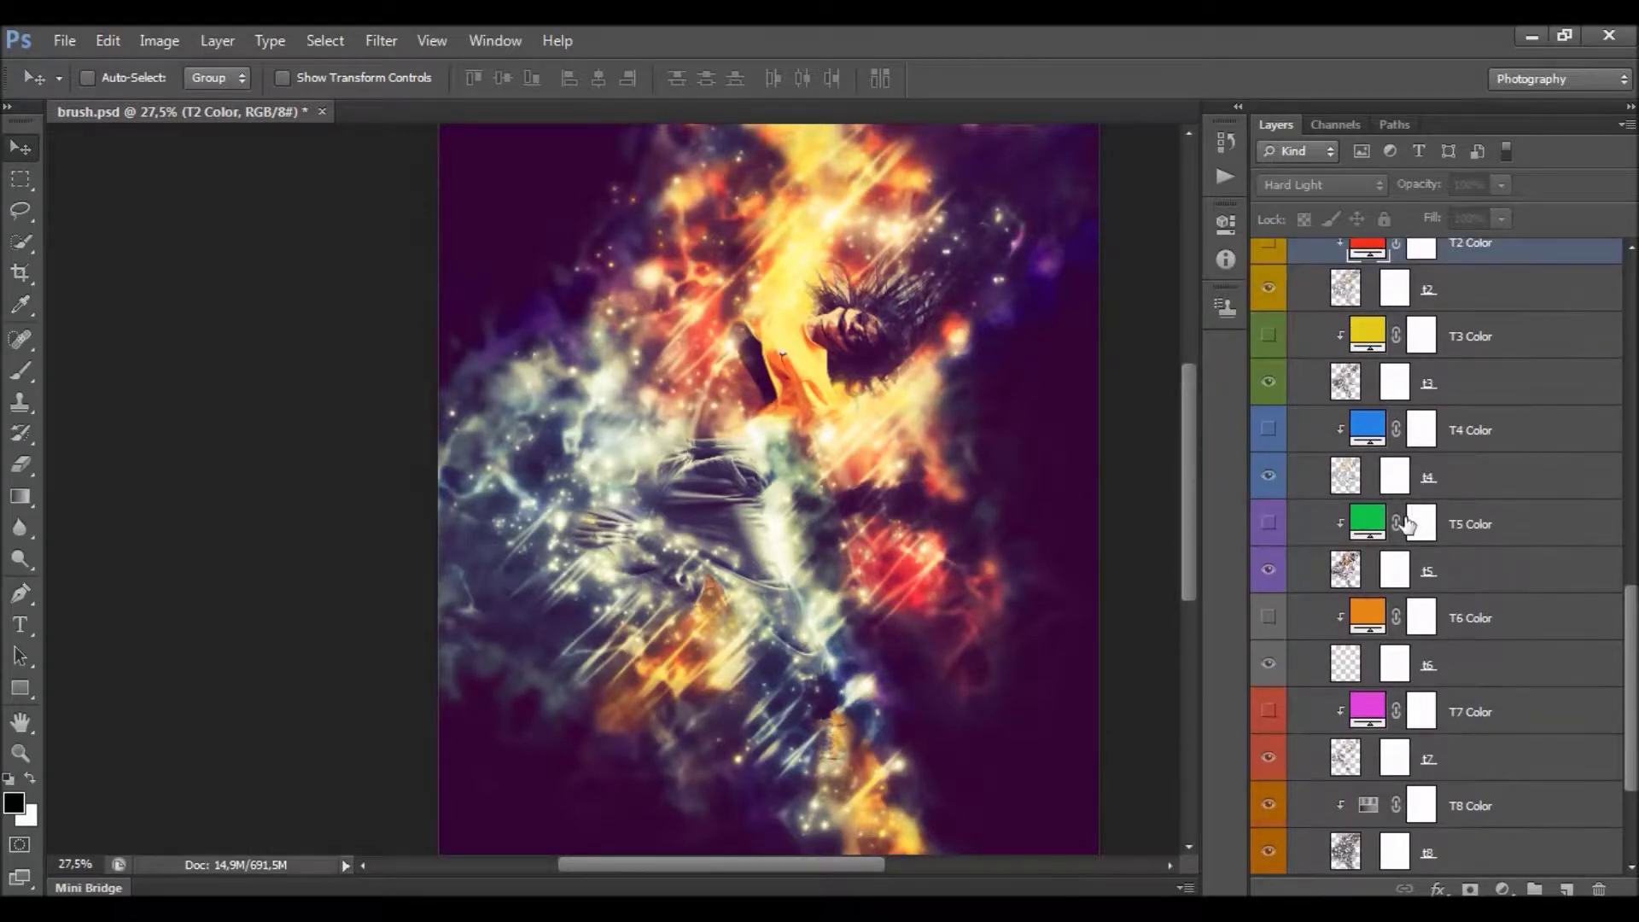
{"action": "left_click", "coordinate": [1341, 715]}
{"action": "double_click", "coordinate": [1367, 674]}
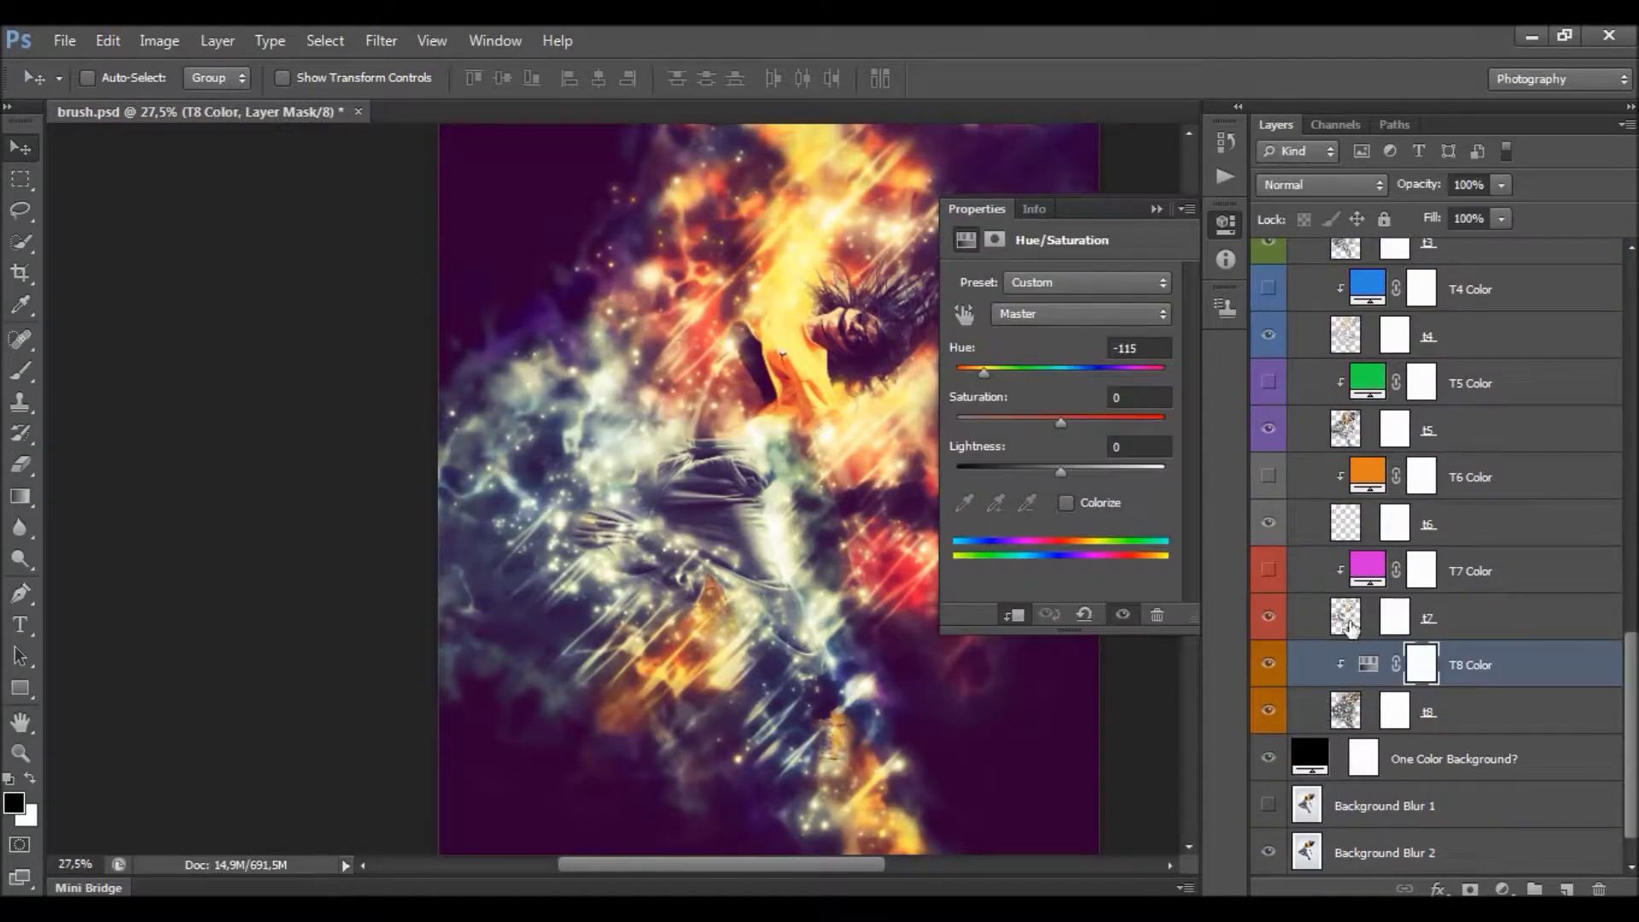
{"action": "left_click_drag", "start_coordinate": [987, 374], "coordinate": [1081, 370]}
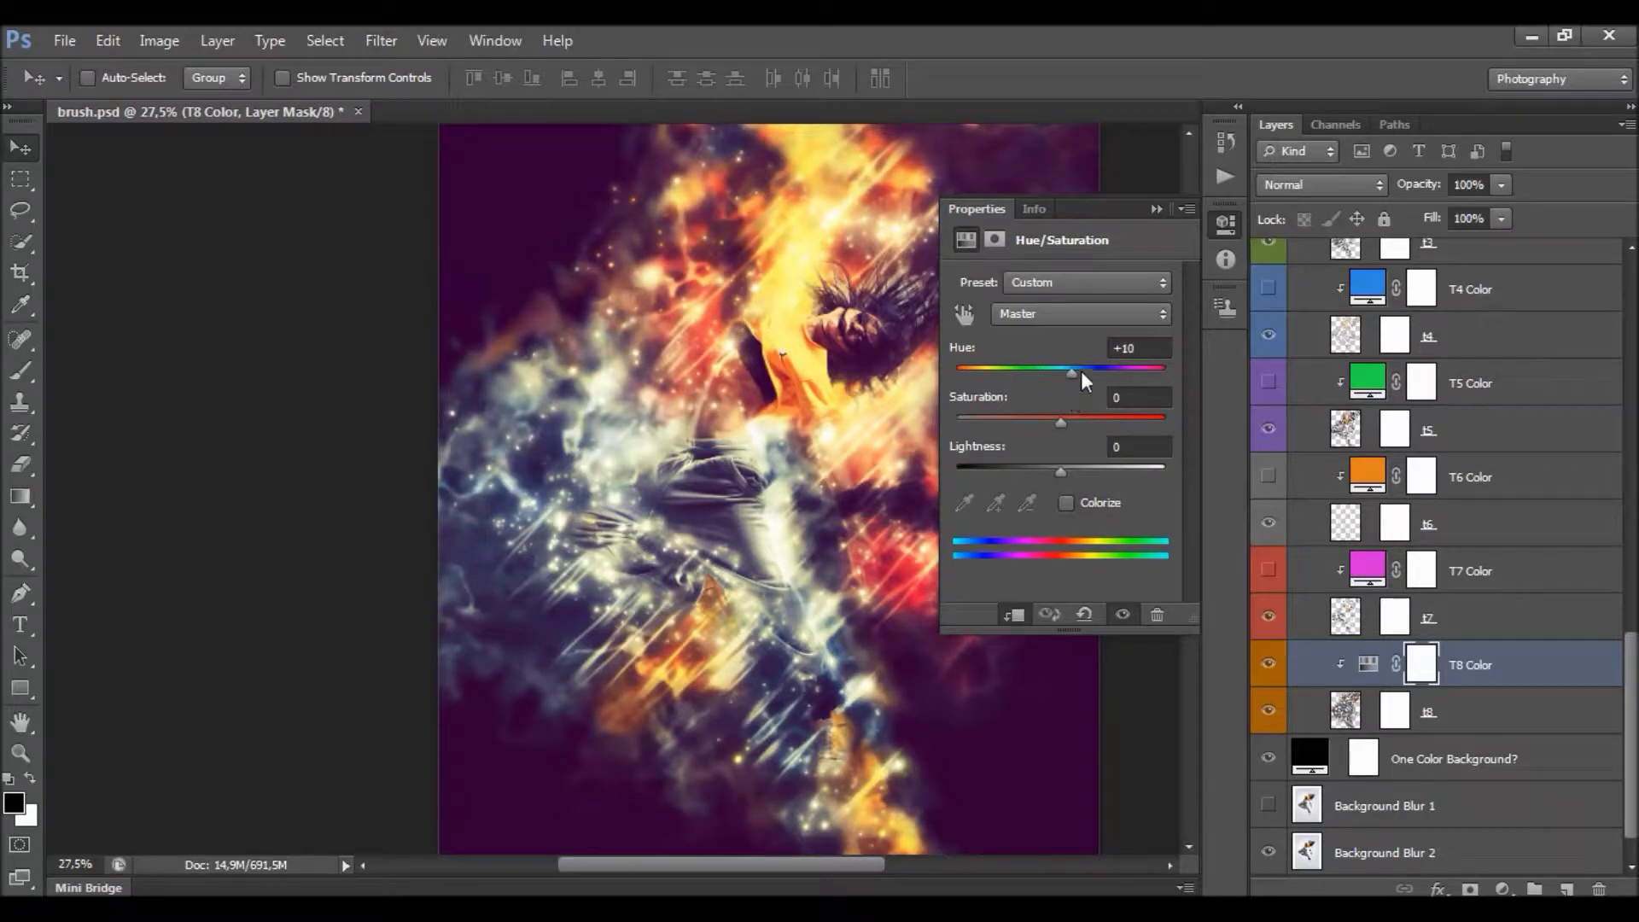
{"action": "left_click", "coordinate": [1157, 208]}
Try the T7 Color fill layer with a green hue.
{"action": "left_click", "coordinate": [1367, 568]}
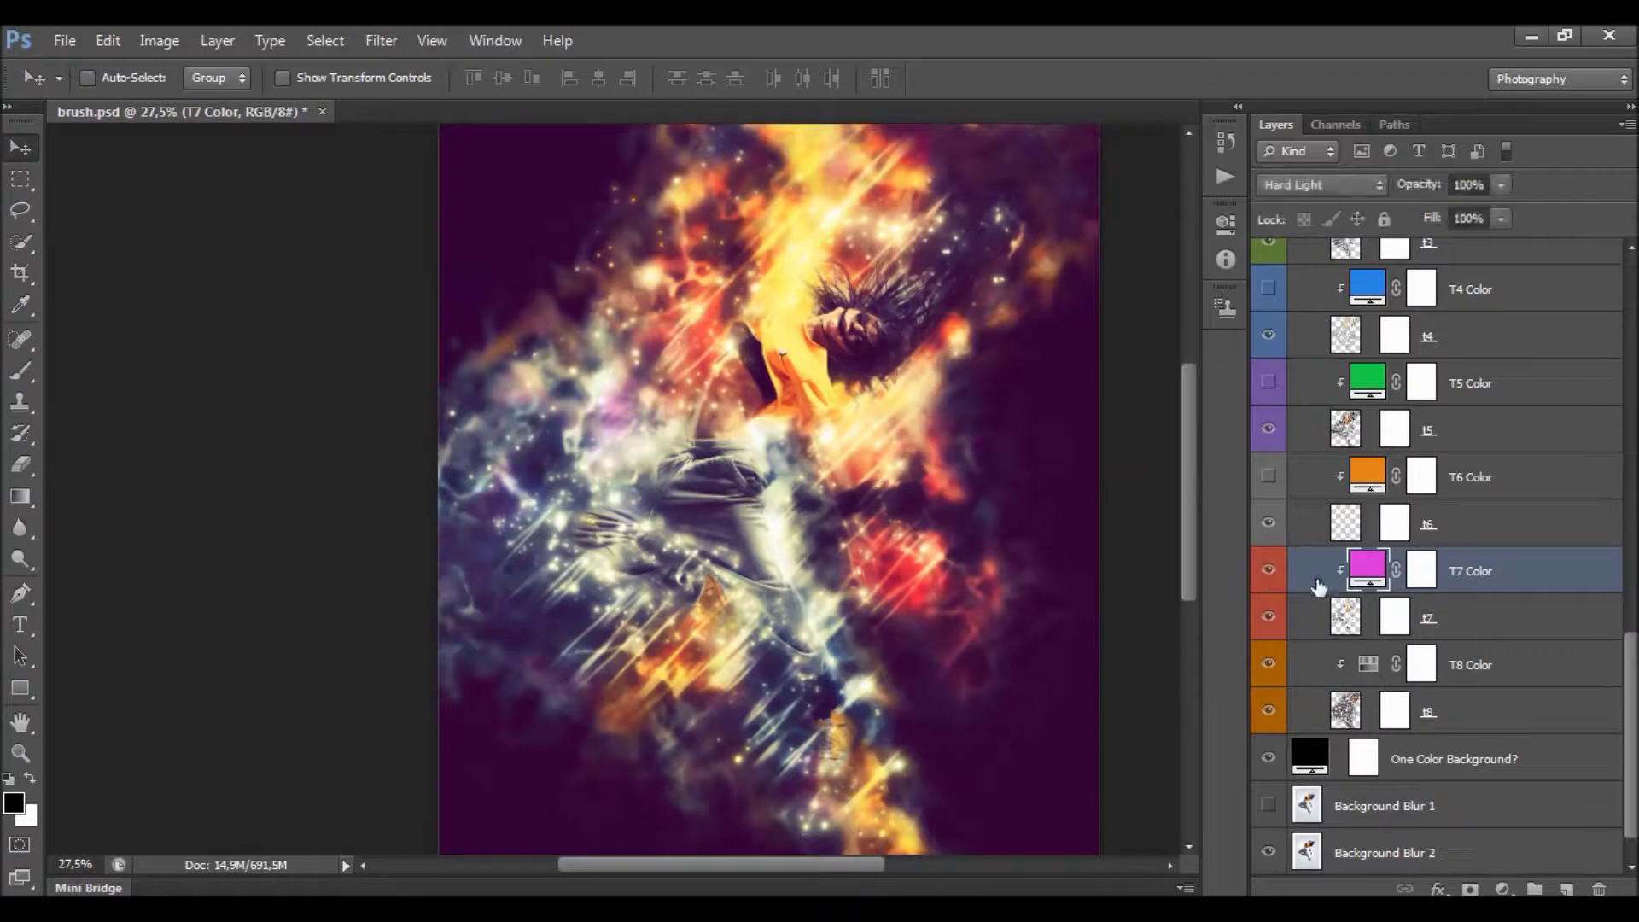
{"action": "double_click", "coordinate": [1367, 571]}
{"action": "left_click_drag", "start_coordinate": [1293, 475], "coordinate": [1299, 649]}
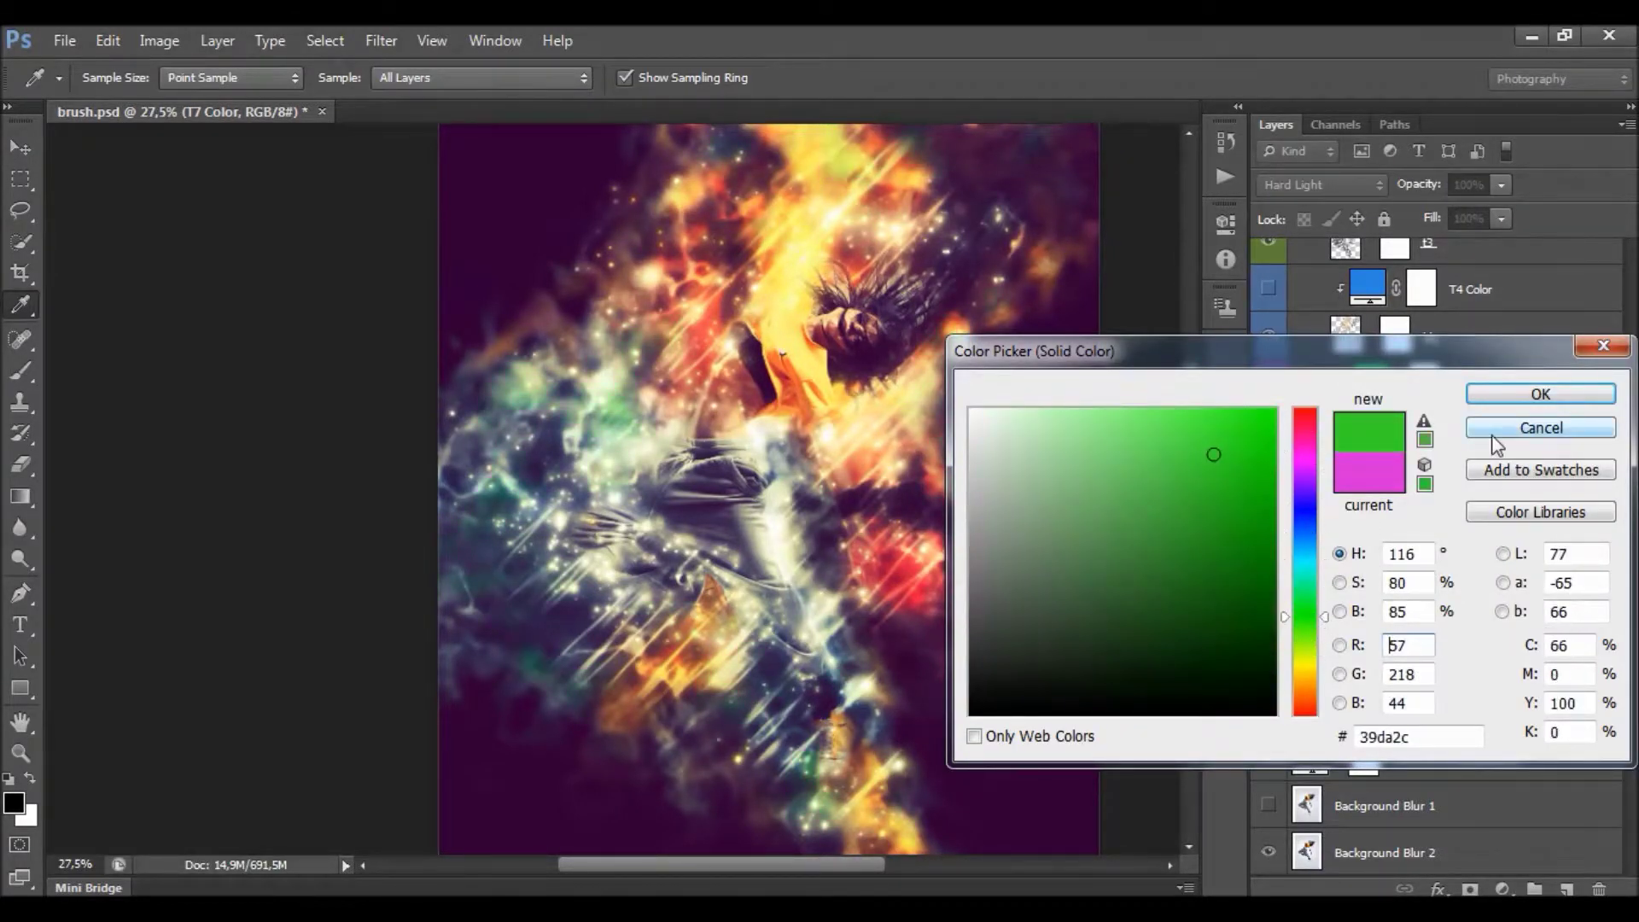
{"action": "left_click", "coordinate": [1541, 428]}
{"action": "scroll", "coordinate": [1451, 568], "scroll_direction": "down", "scroll_amount": 1}
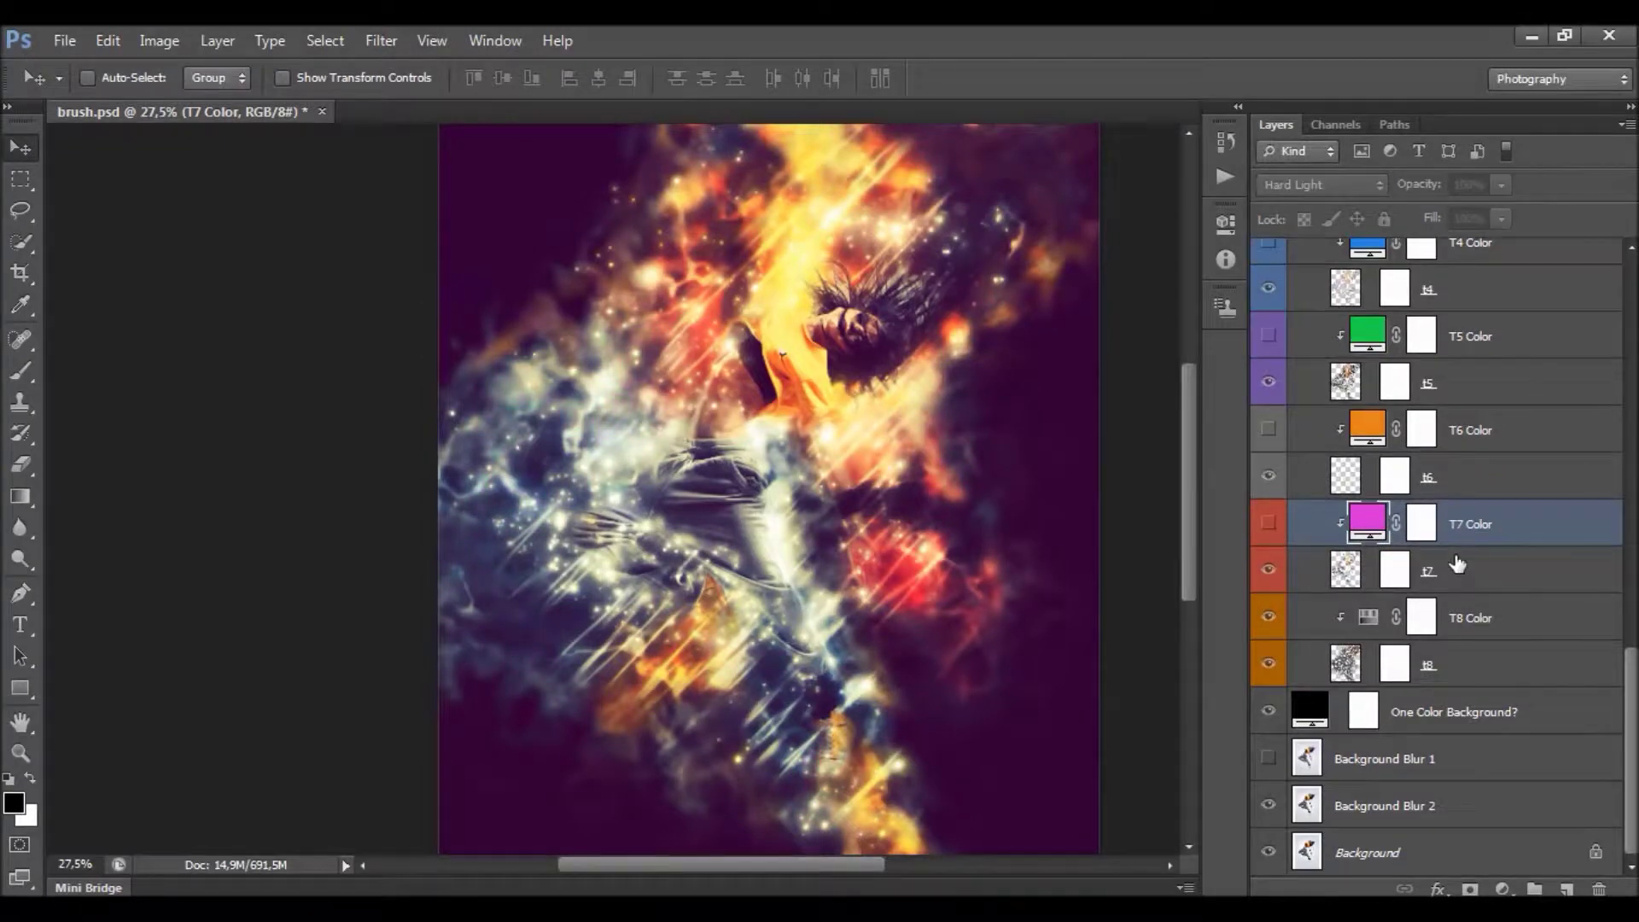
Collapse the Textures group and enable its layer mask after comparing the image with the mask on and off.
{"action": "scroll", "coordinate": [1451, 567], "scroll_direction": "up", "scroll_amount": 14}
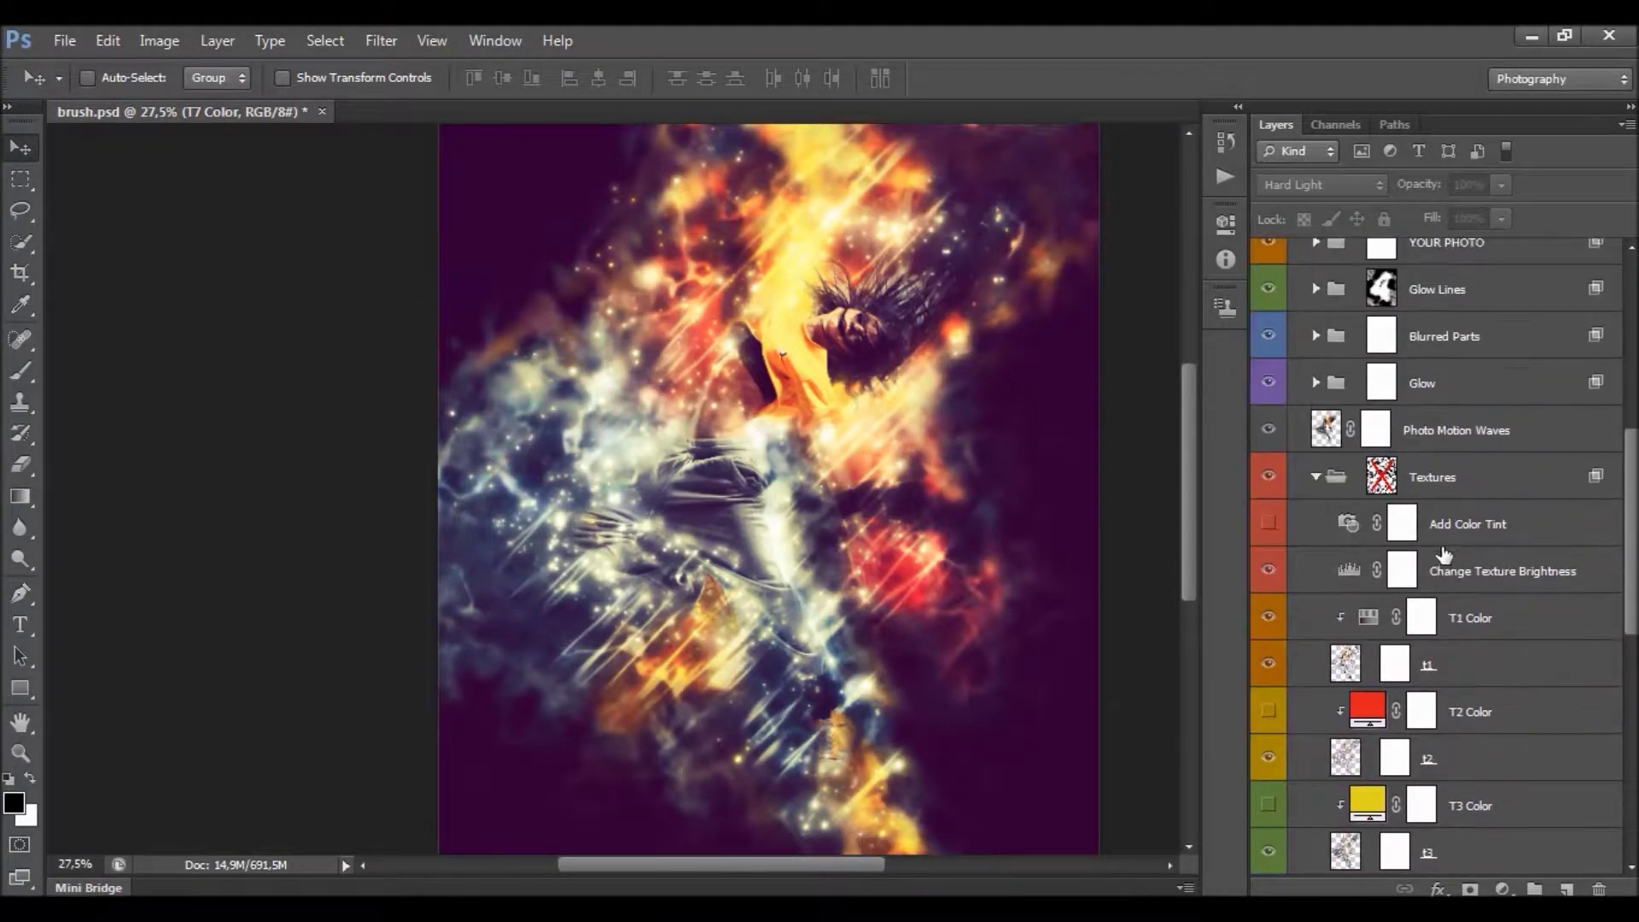
{"action": "left_click", "coordinate": [1448, 483]}
{"action": "left_click", "coordinate": [1316, 477]}
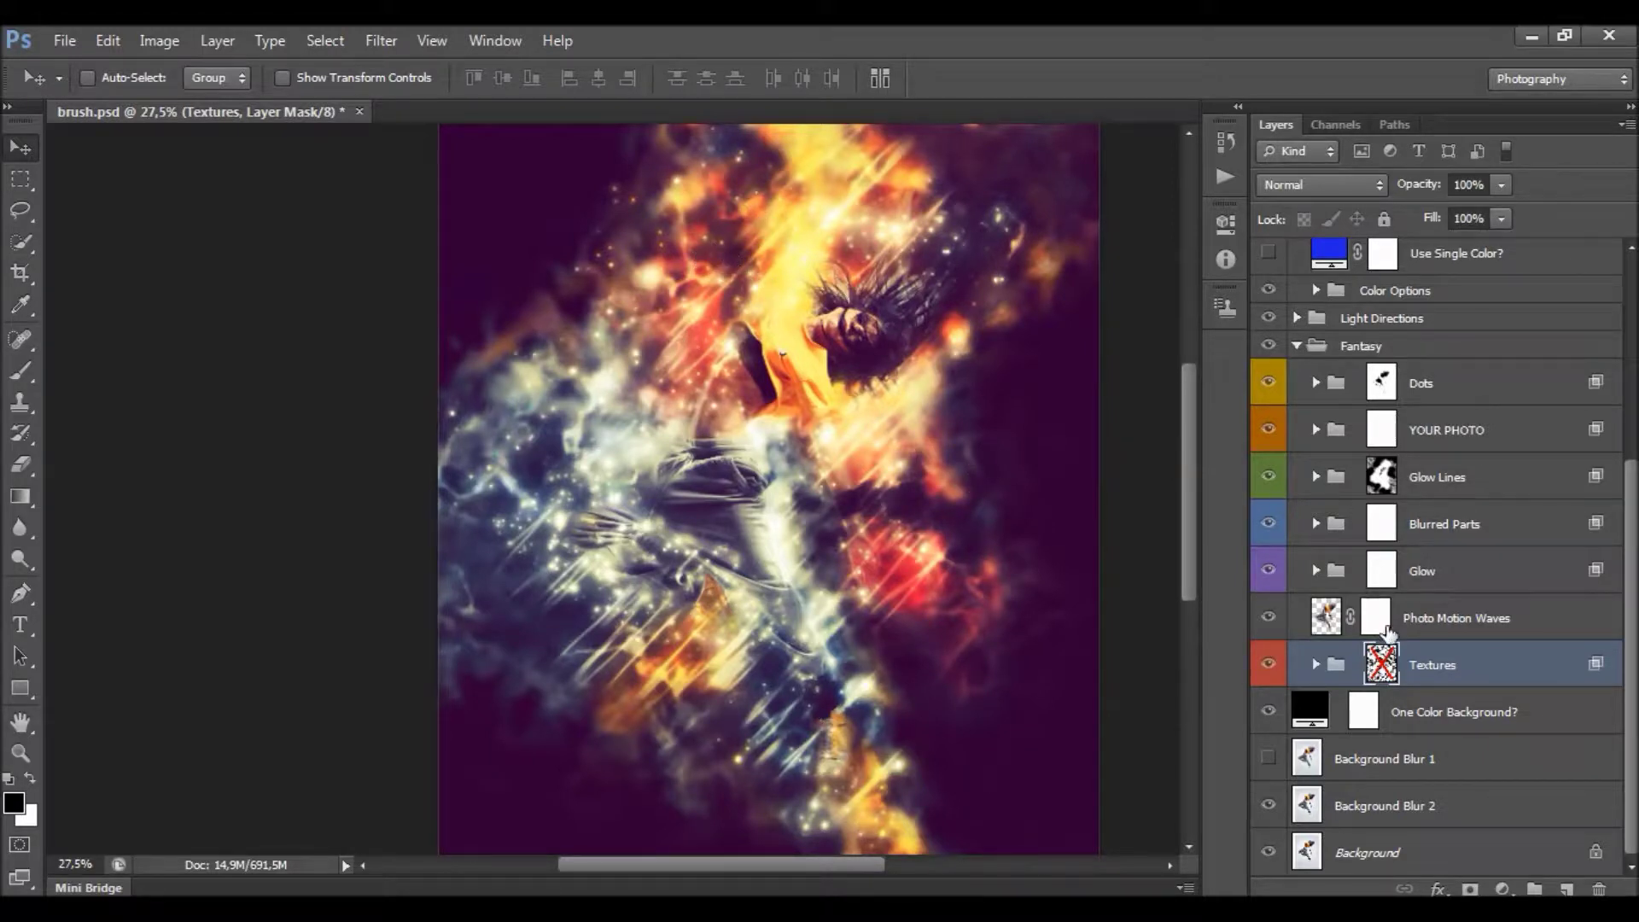
{"action": "left_click", "coordinate": [1386, 669], "text": "shift"}
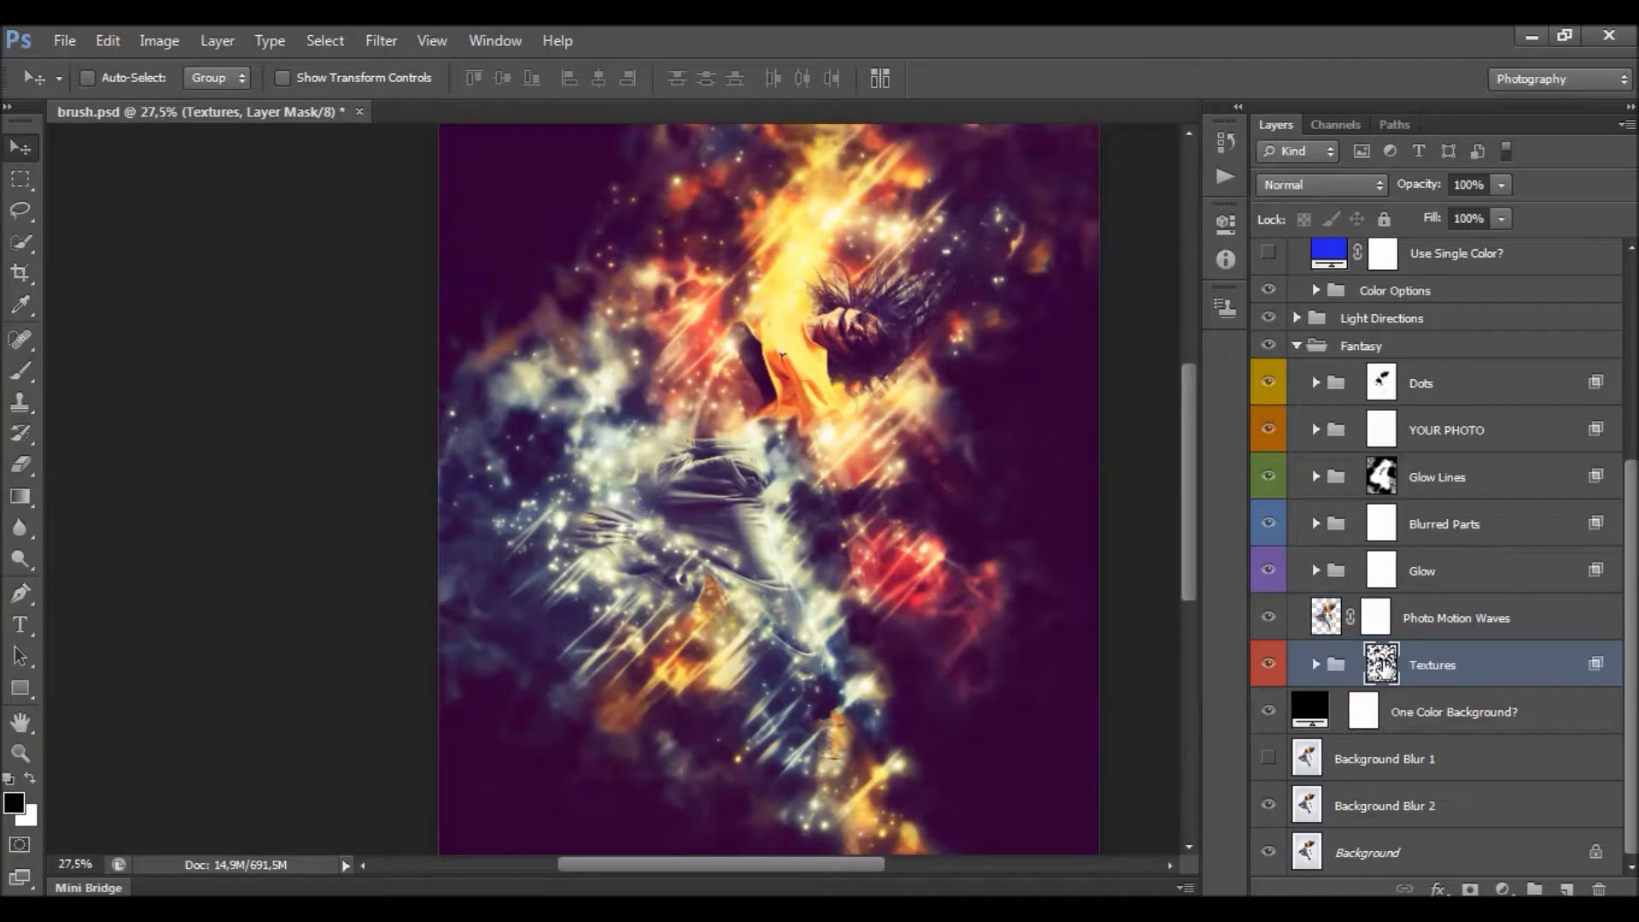
{"action": "left_click", "coordinate": [1386, 669], "text": "shift"}
{"action": "left_click", "coordinate": [1385, 669], "text": "shift"}
{"action": "left_click", "coordinate": [1384, 672], "text": "shift"}
{"action": "left_click", "coordinate": [1384, 672], "text": "shift"}
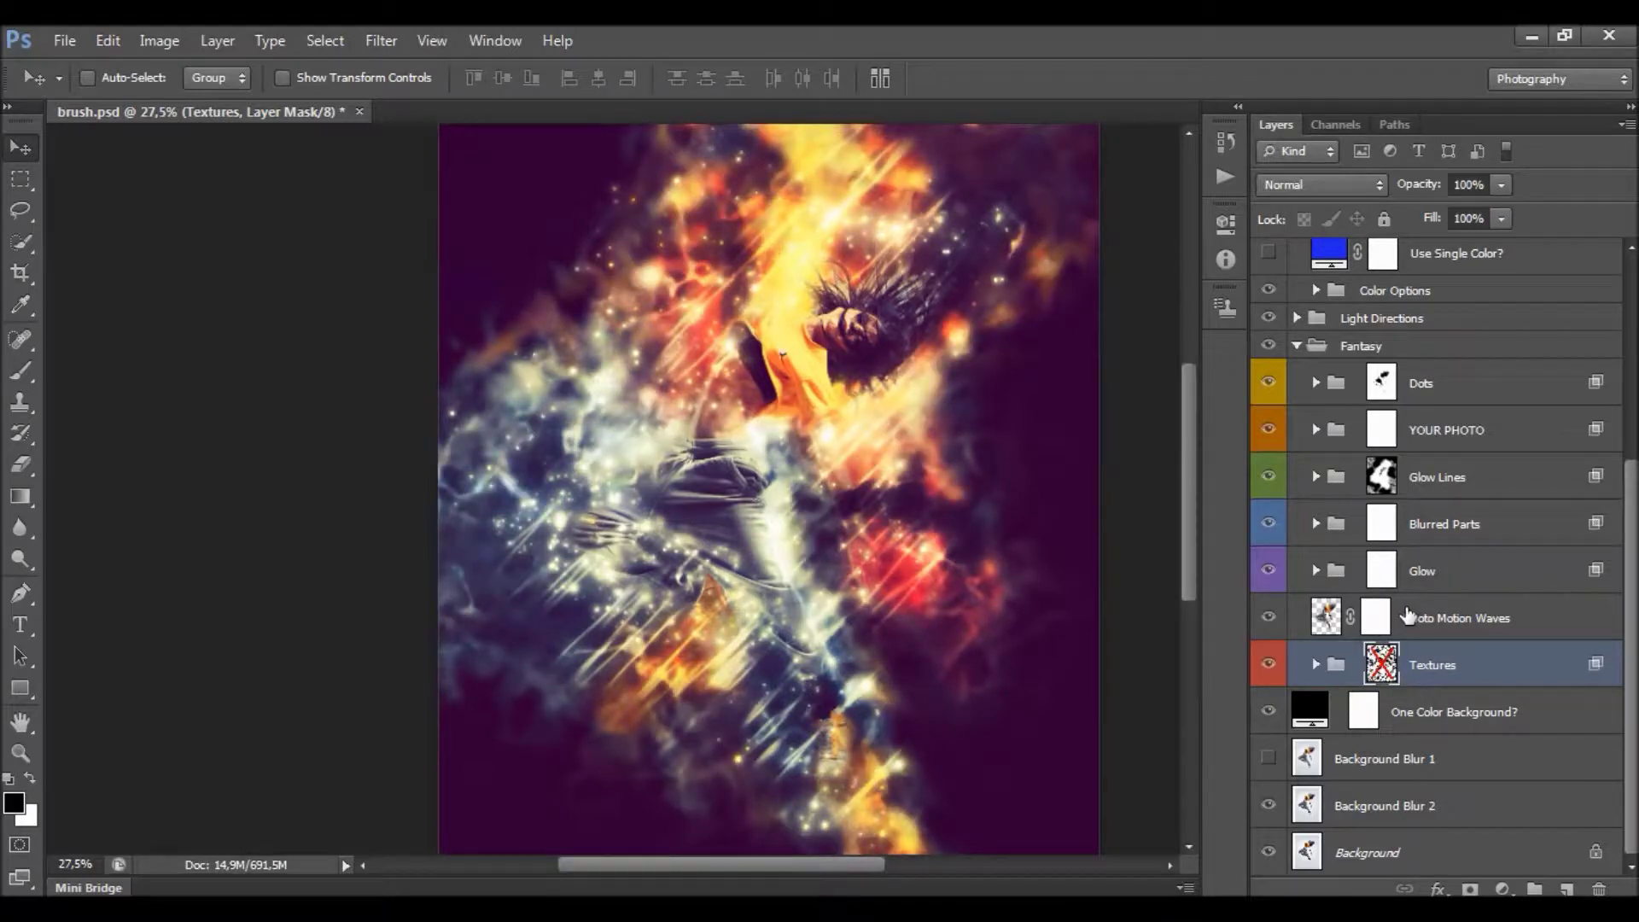
{"action": "left_click", "coordinate": [1381, 669], "text": "shift"}
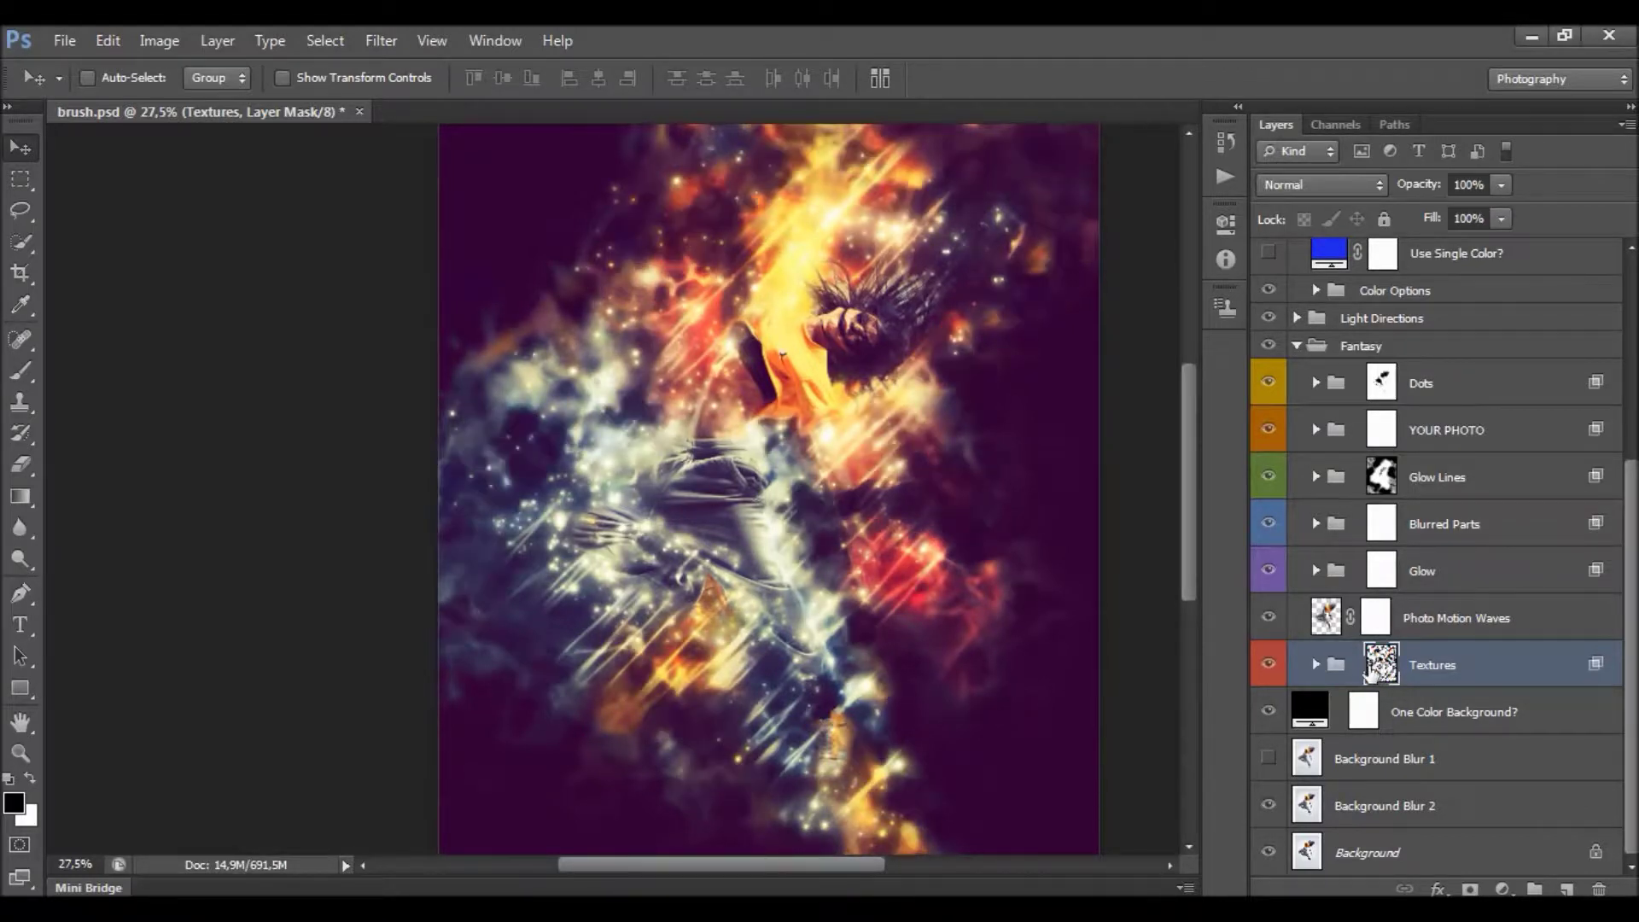
Set the density of the Textures group's layer mask to 37% and compare the mask off and on.
{"action": "left_click", "coordinate": [1228, 225]}
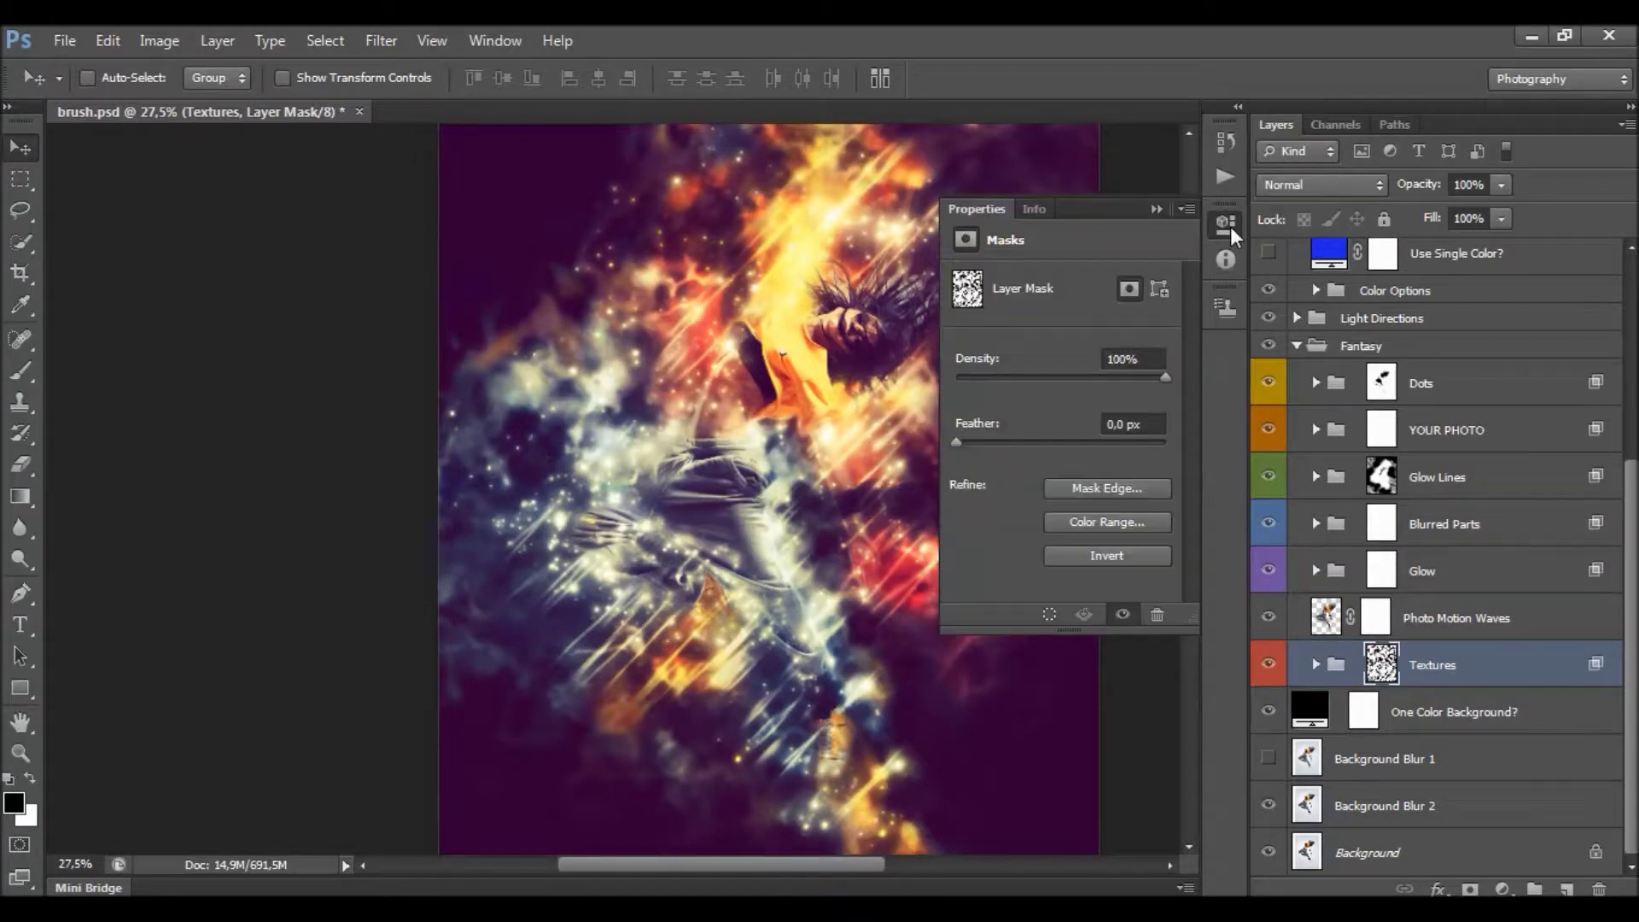
{"action": "left_click_drag", "start_coordinate": [1033, 376], "coordinate": [1078, 382]}
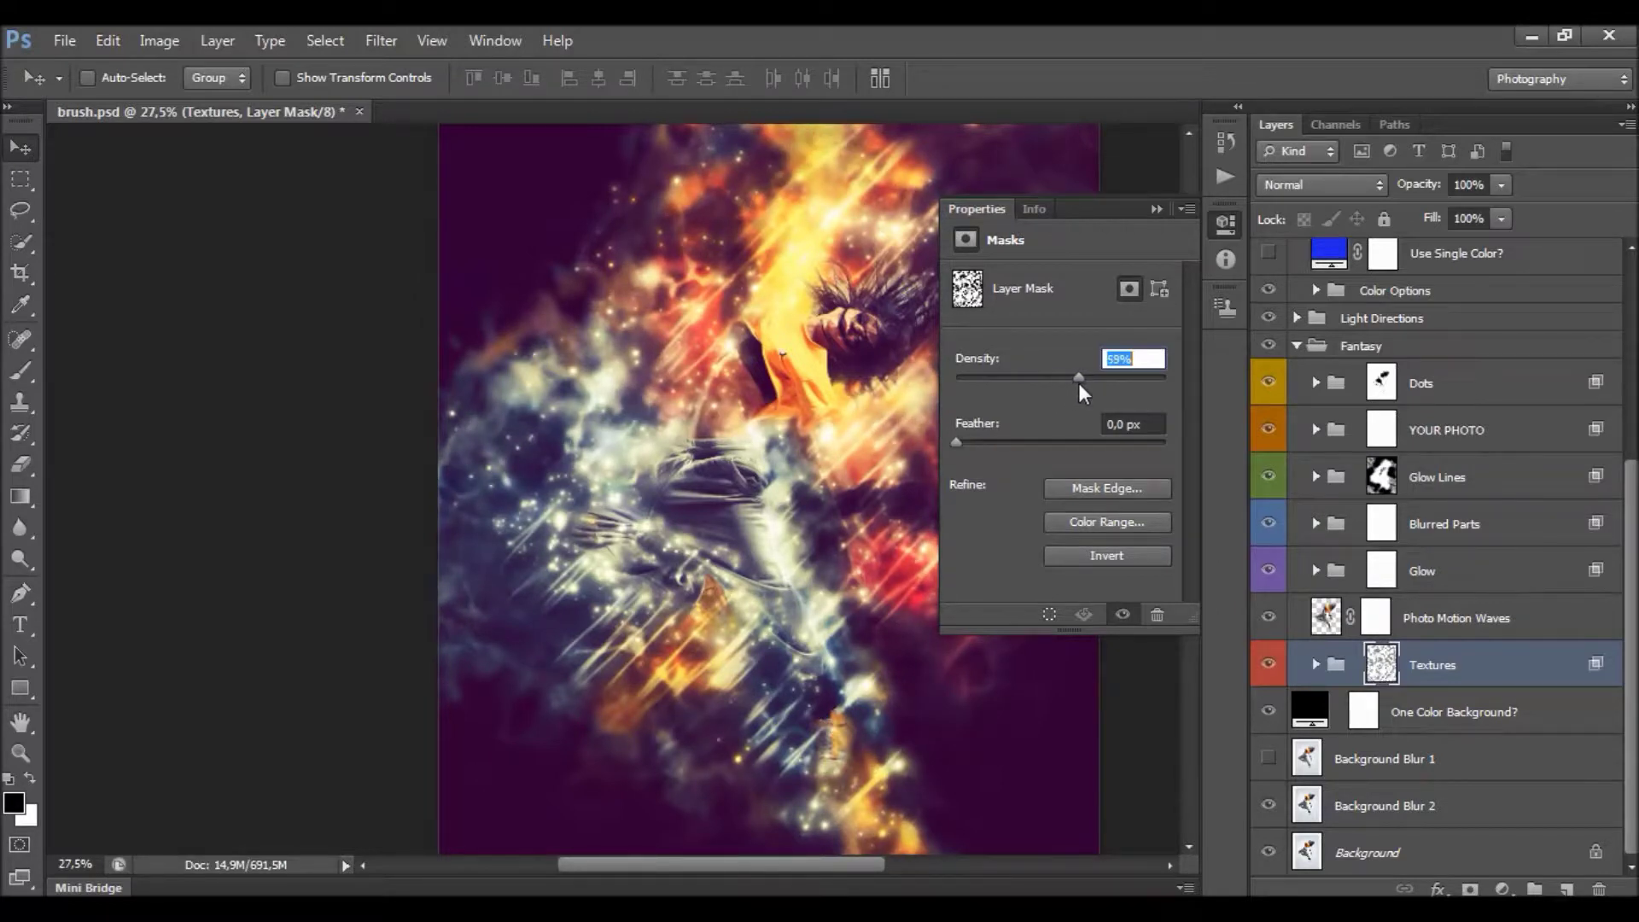
{"action": "left_click_drag", "start_coordinate": [1078, 383], "coordinate": [1034, 383]}
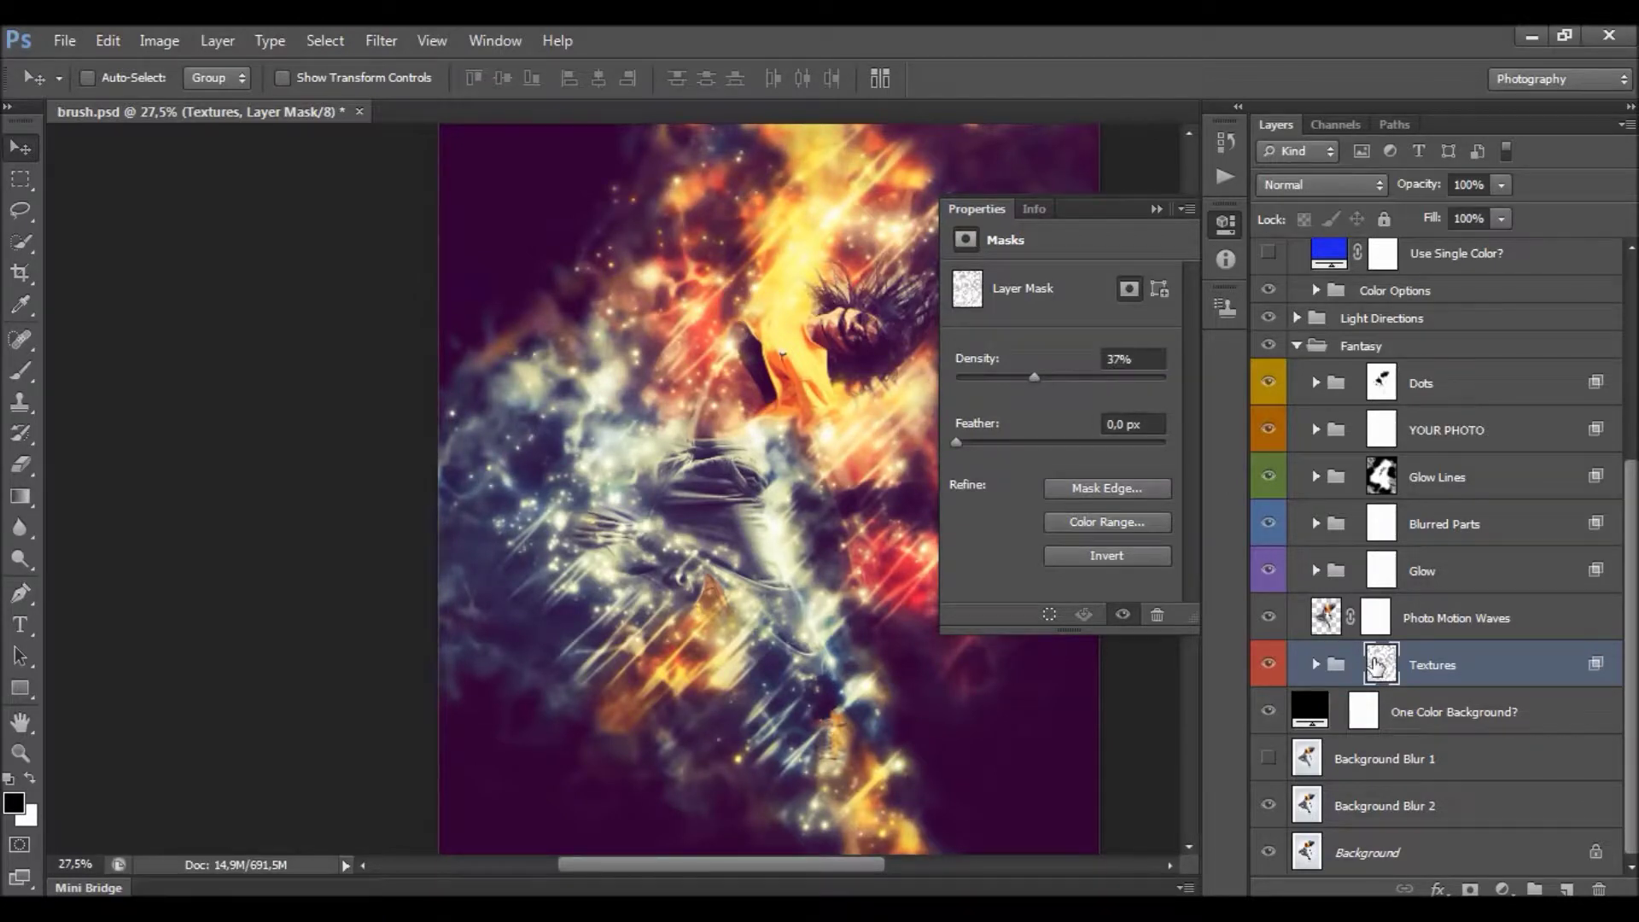
{"action": "left_click", "coordinate": [1375, 665], "text": "shift"}
{"action": "left_click", "coordinate": [1375, 665], "text": "shift"}
{"action": "left_click", "coordinate": [1376, 667], "text": "shift"}
{"action": "left_click", "coordinate": [1153, 208]}
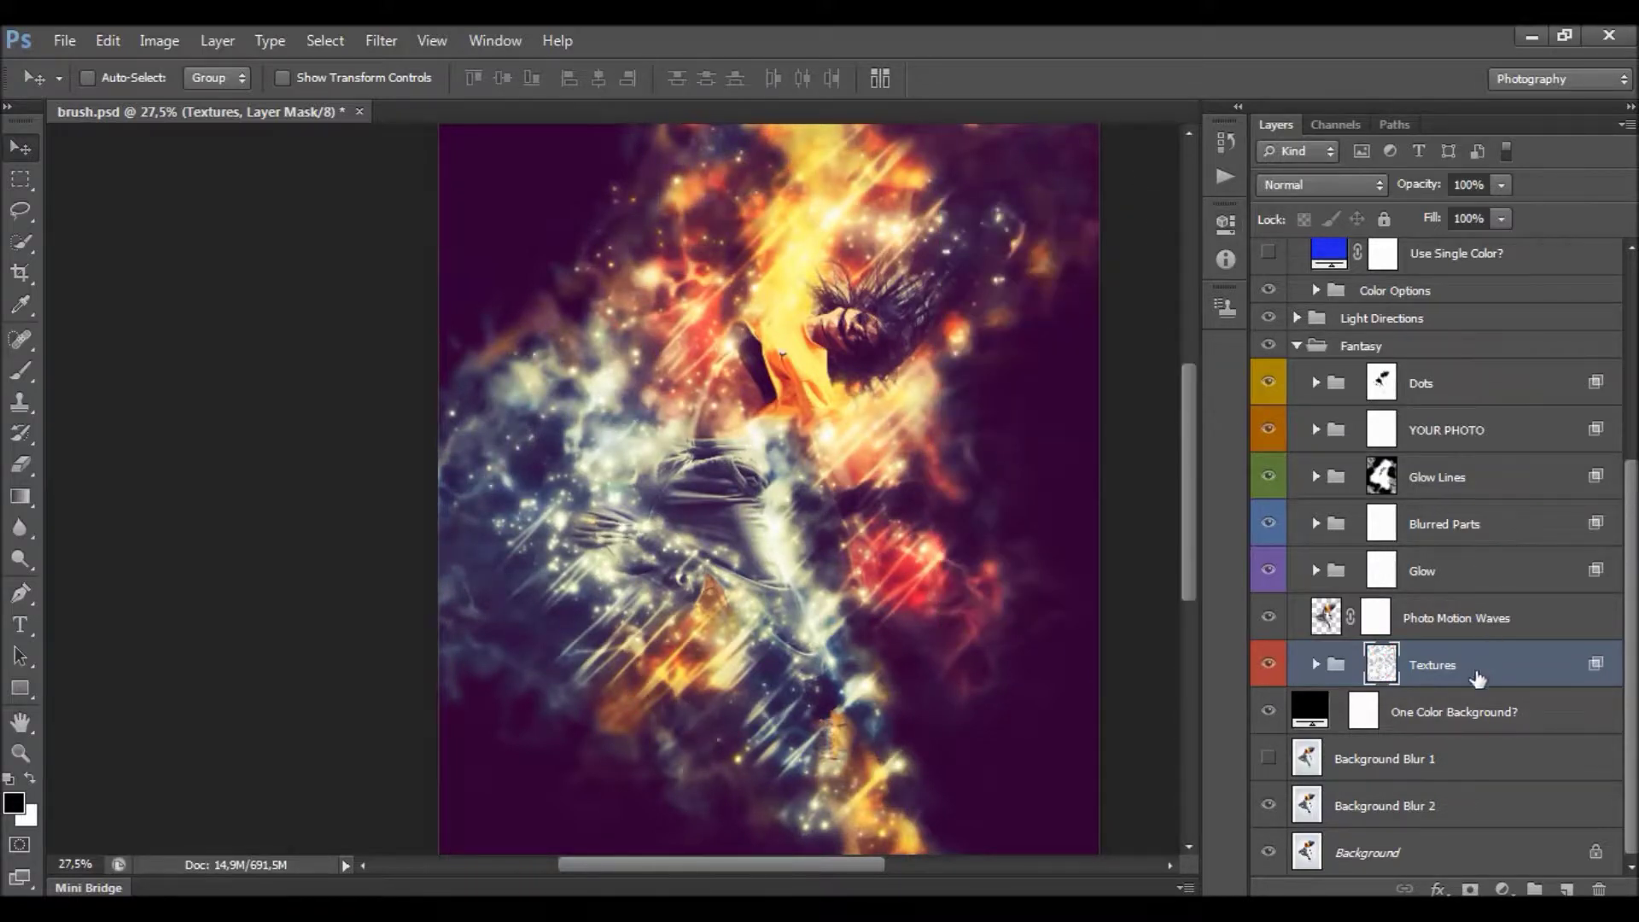
Compare the image with the One Color Background? fill layer off and on.
{"action": "left_click", "coordinate": [1467, 707]}
{"action": "scroll", "coordinate": [1042, 461], "scroll_direction": "down", "scroll_amount": 2}
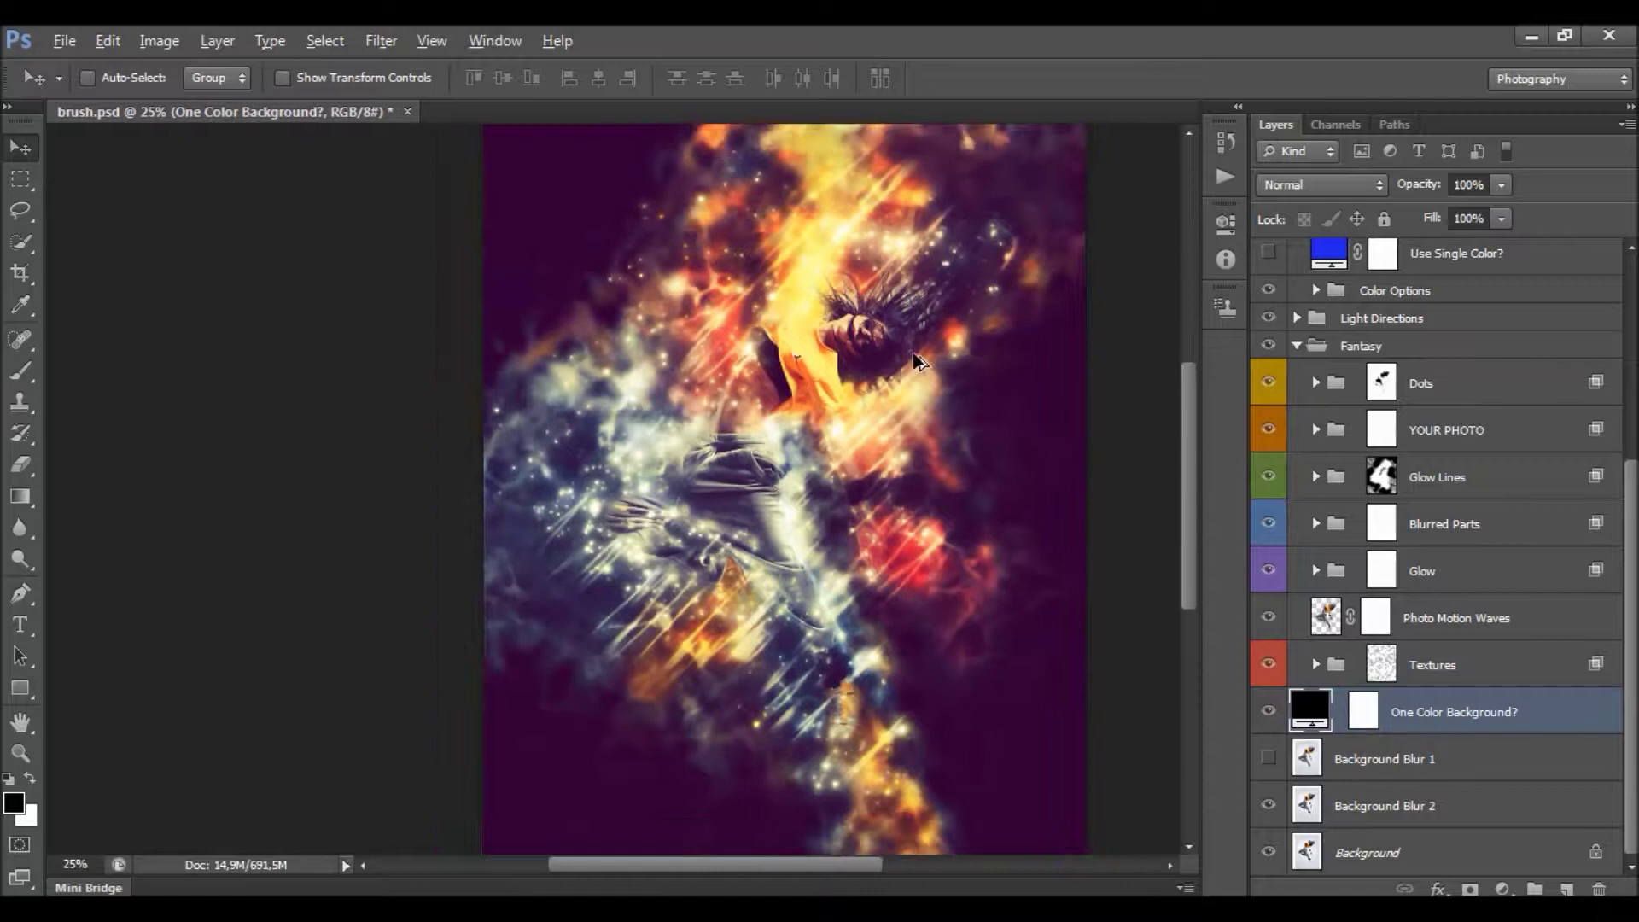
{"action": "left_click", "coordinate": [1270, 711]}
{"action": "left_click", "coordinate": [1272, 711]}
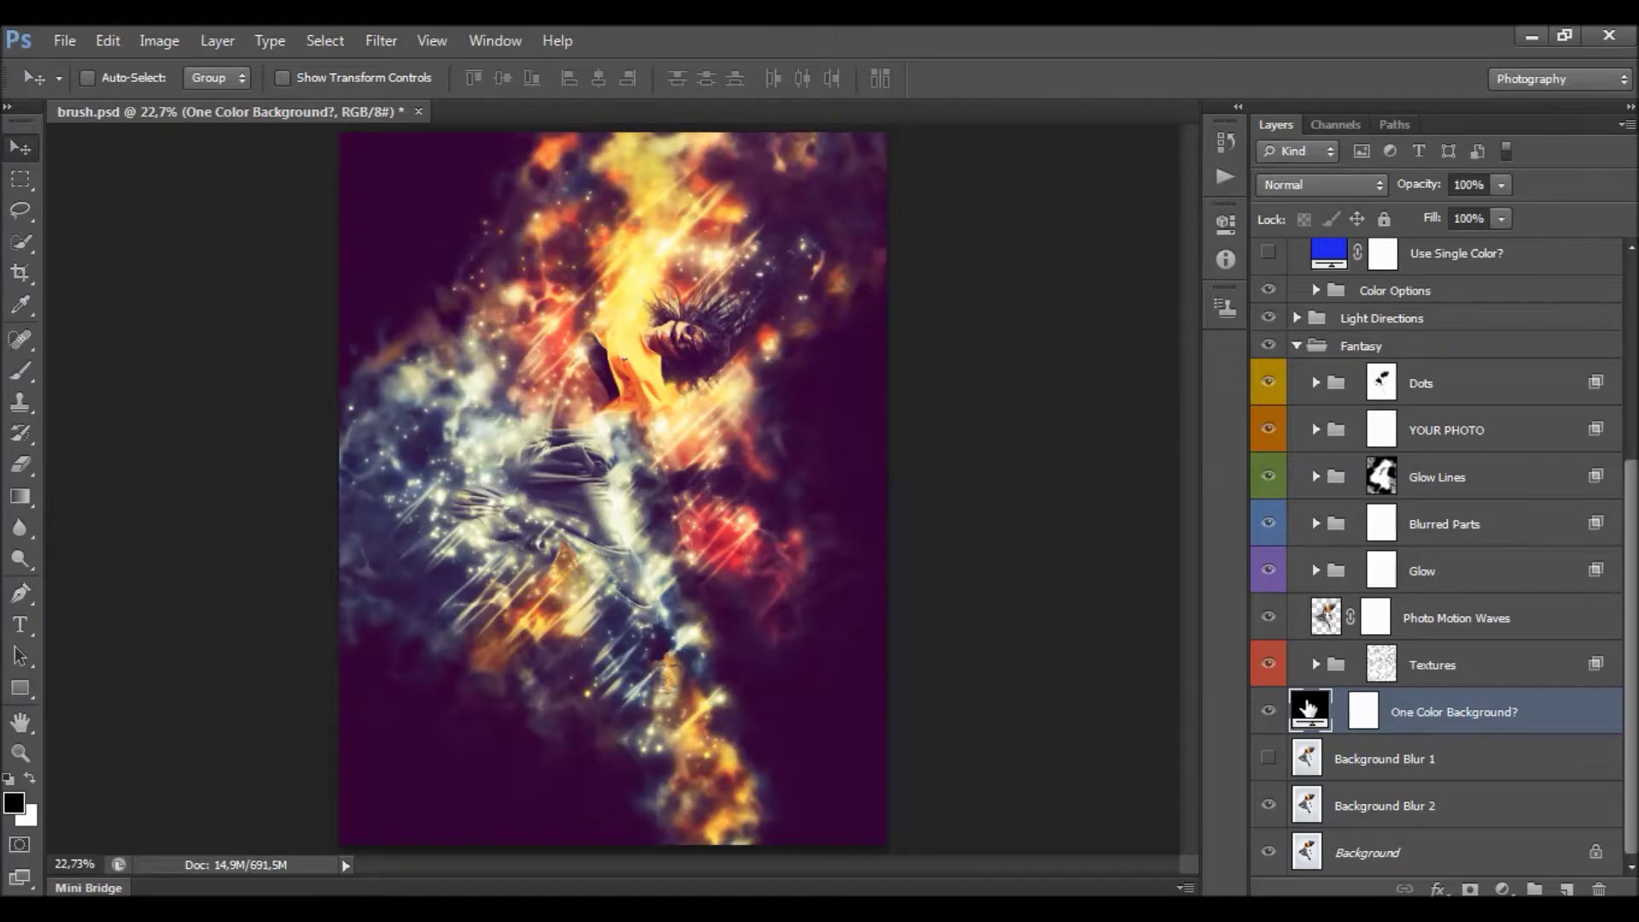
Try dark tints such as olive green for the One Color Background? fill layer.
{"action": "double_click", "coordinate": [1309, 707]}
{"action": "left_click", "coordinate": [1309, 662]}
{"action": "left_click", "coordinate": [1309, 555]}
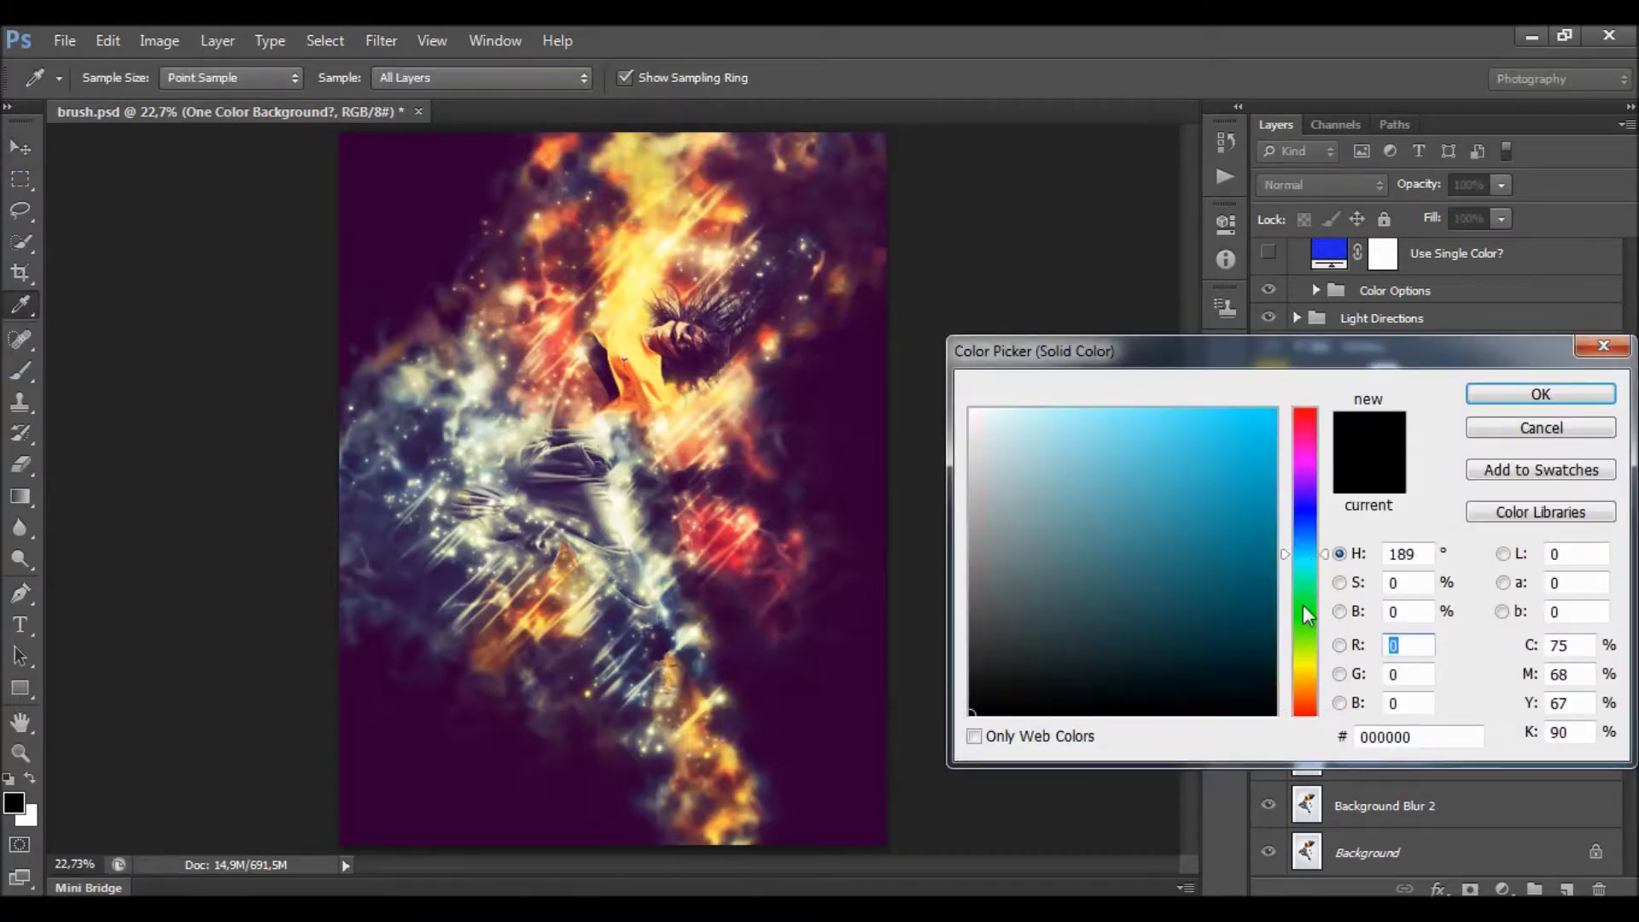
{"action": "left_click", "coordinate": [1178, 658]}
{"action": "left_click", "coordinate": [1303, 680]}
{"action": "left_click", "coordinate": [1305, 651]}
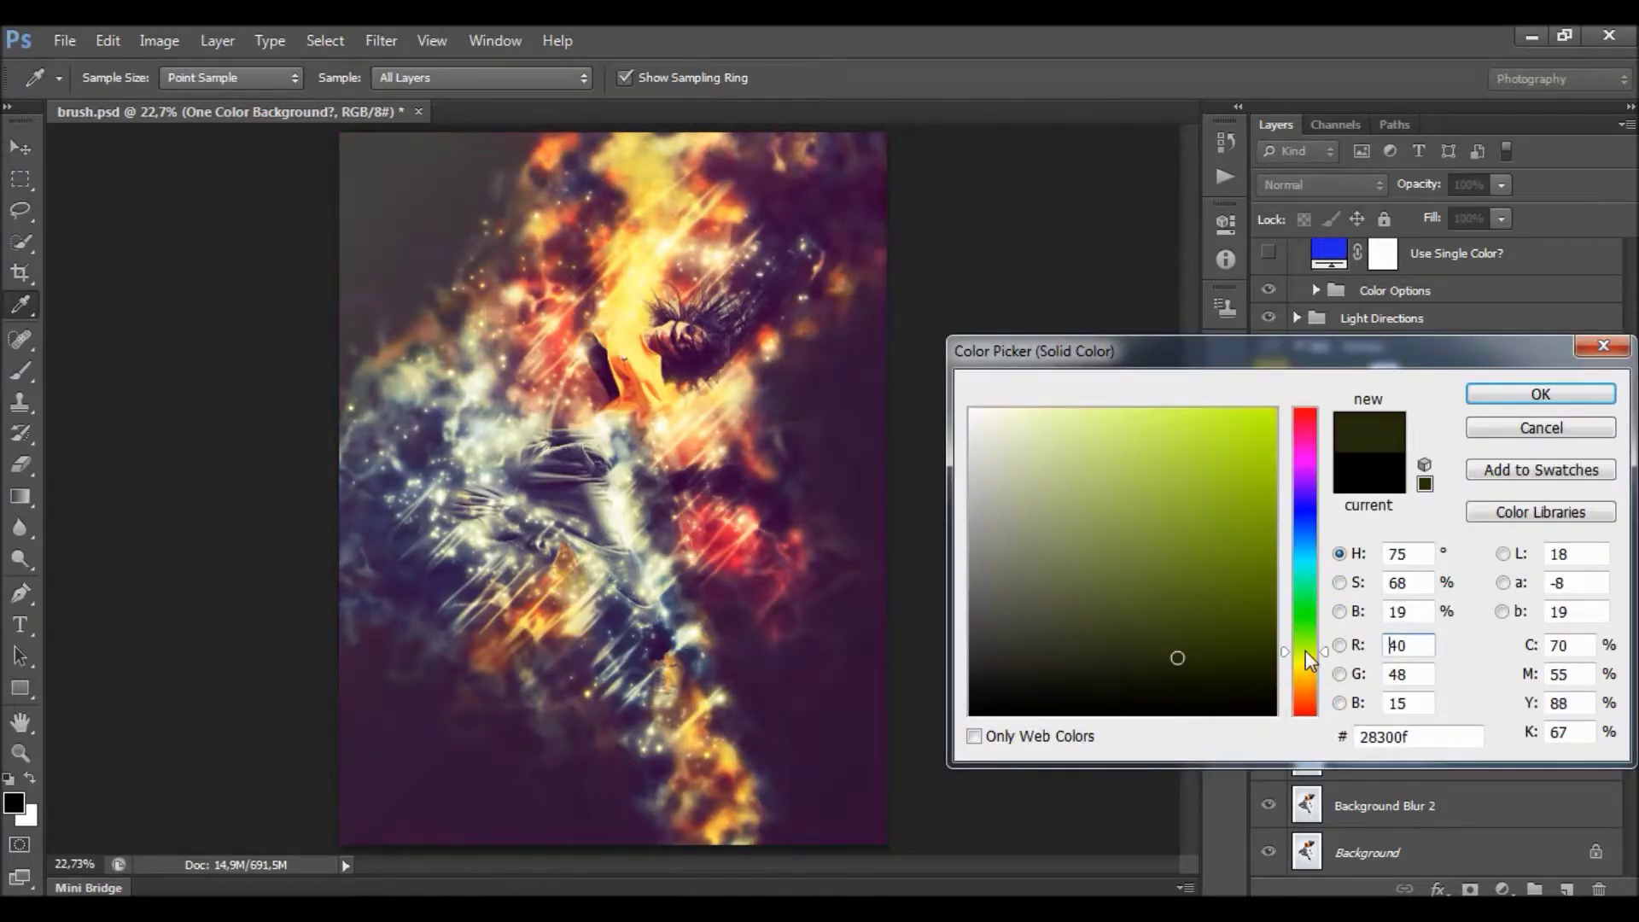
{"action": "left_click", "coordinate": [1510, 429]}
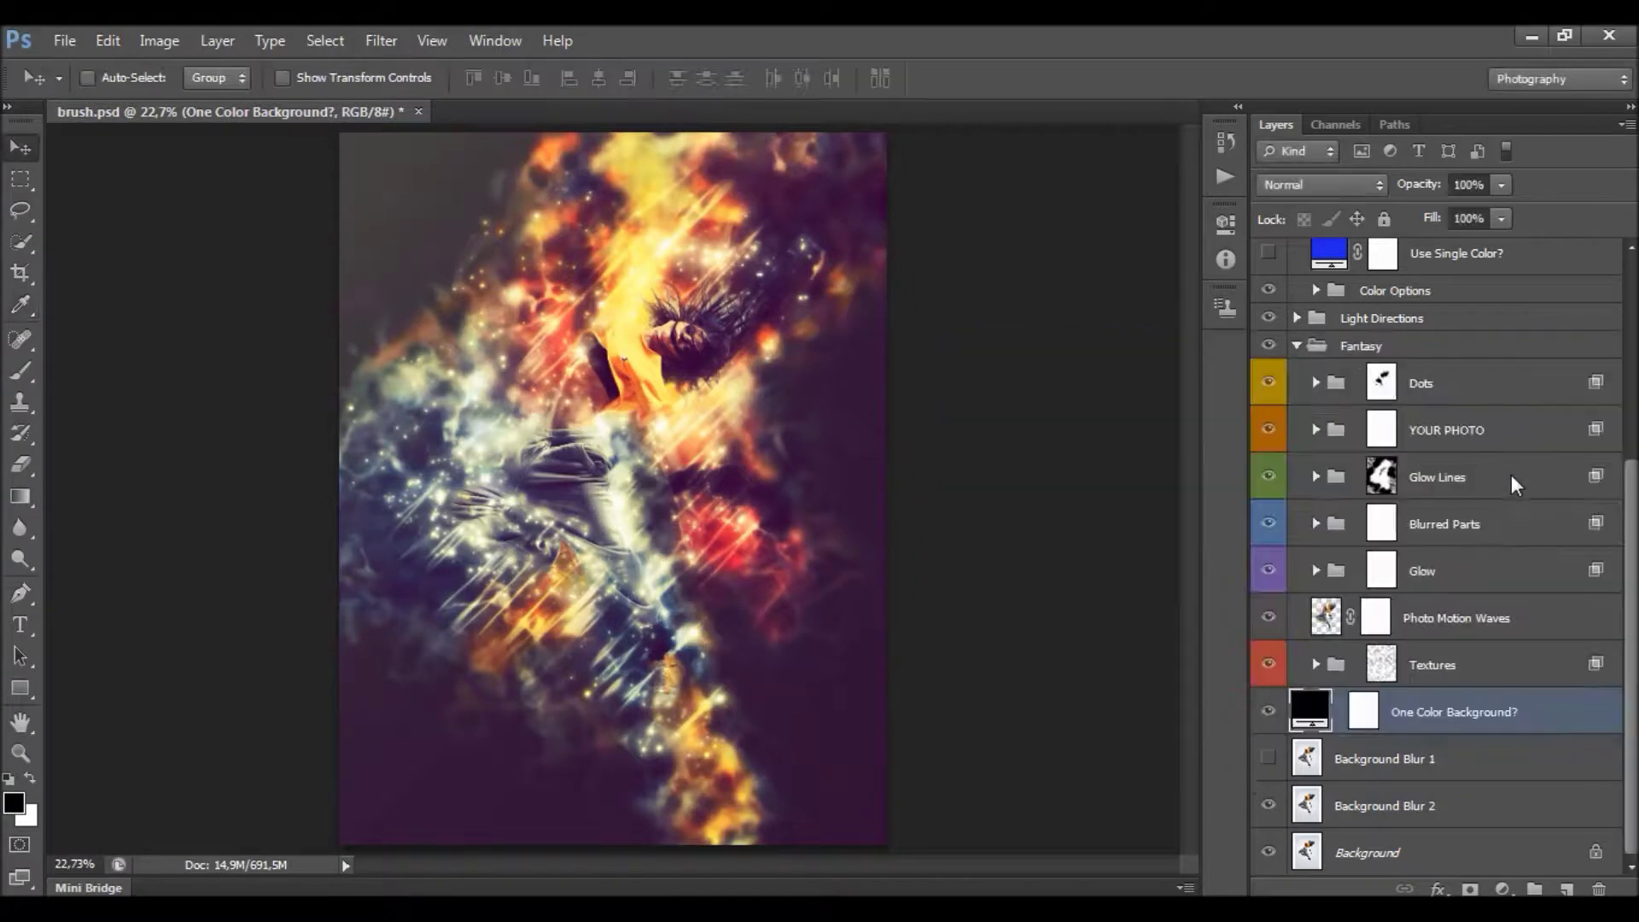
{"action": "double_click", "coordinate": [1309, 707]}
{"action": "left_click", "coordinate": [1528, 395]}
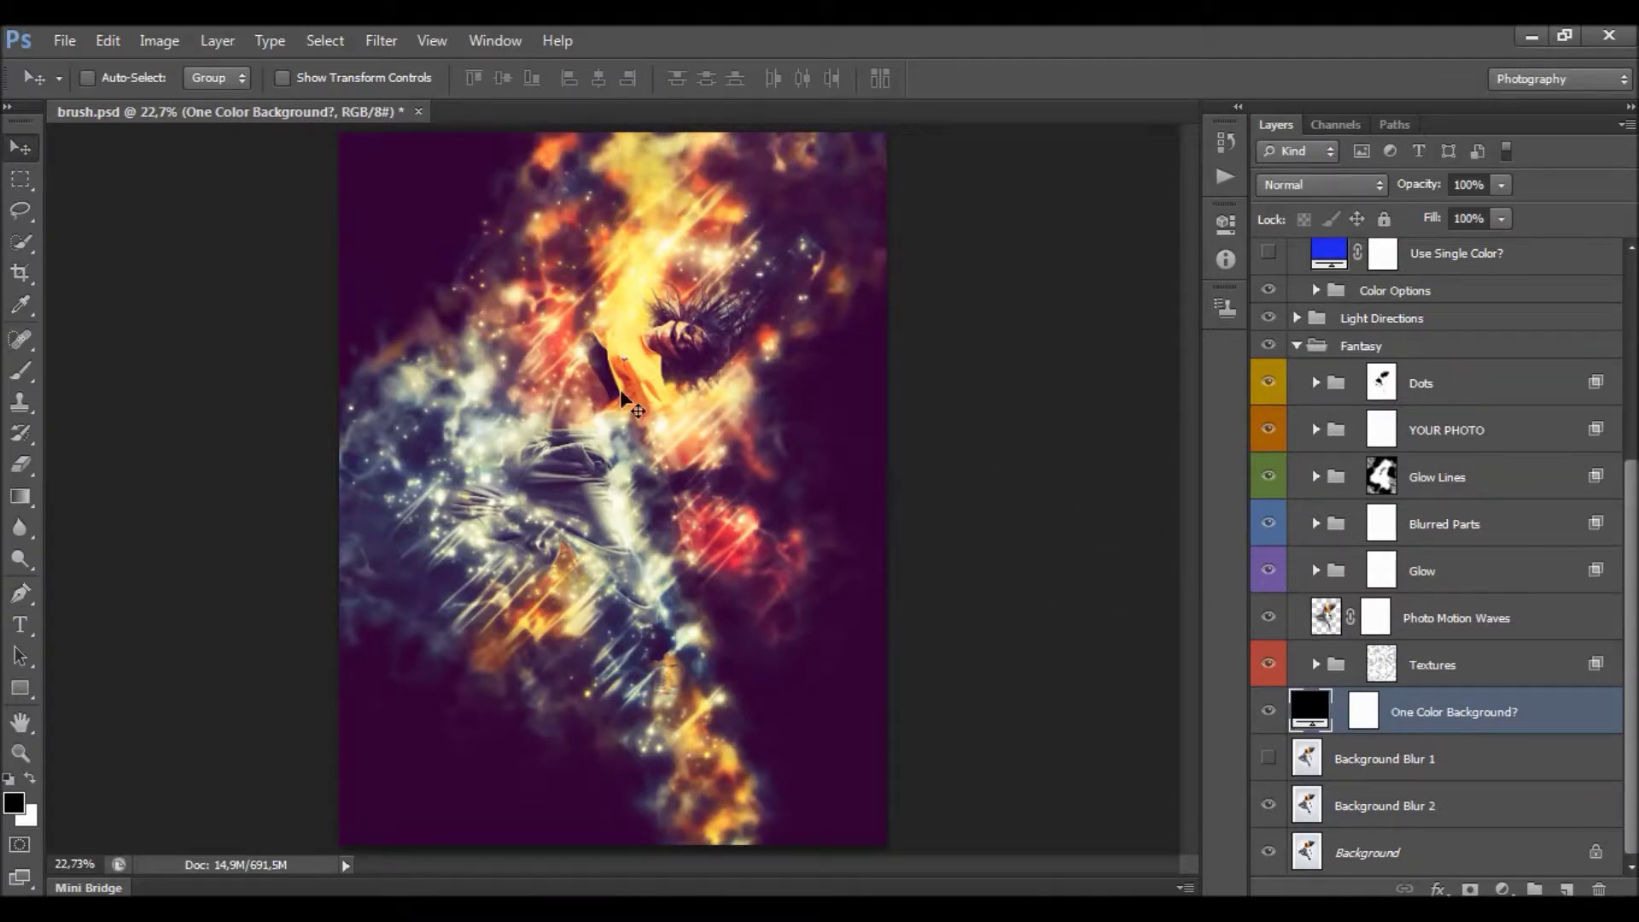
Hide the One Color Background? fill layer and try out the Background Blur 2 and Background Blur 1 layers beneath it.
{"action": "scroll", "coordinate": [630, 401], "scroll_direction": "down", "scroll_amount": 1}
{"action": "left_click", "coordinate": [1268, 710]}
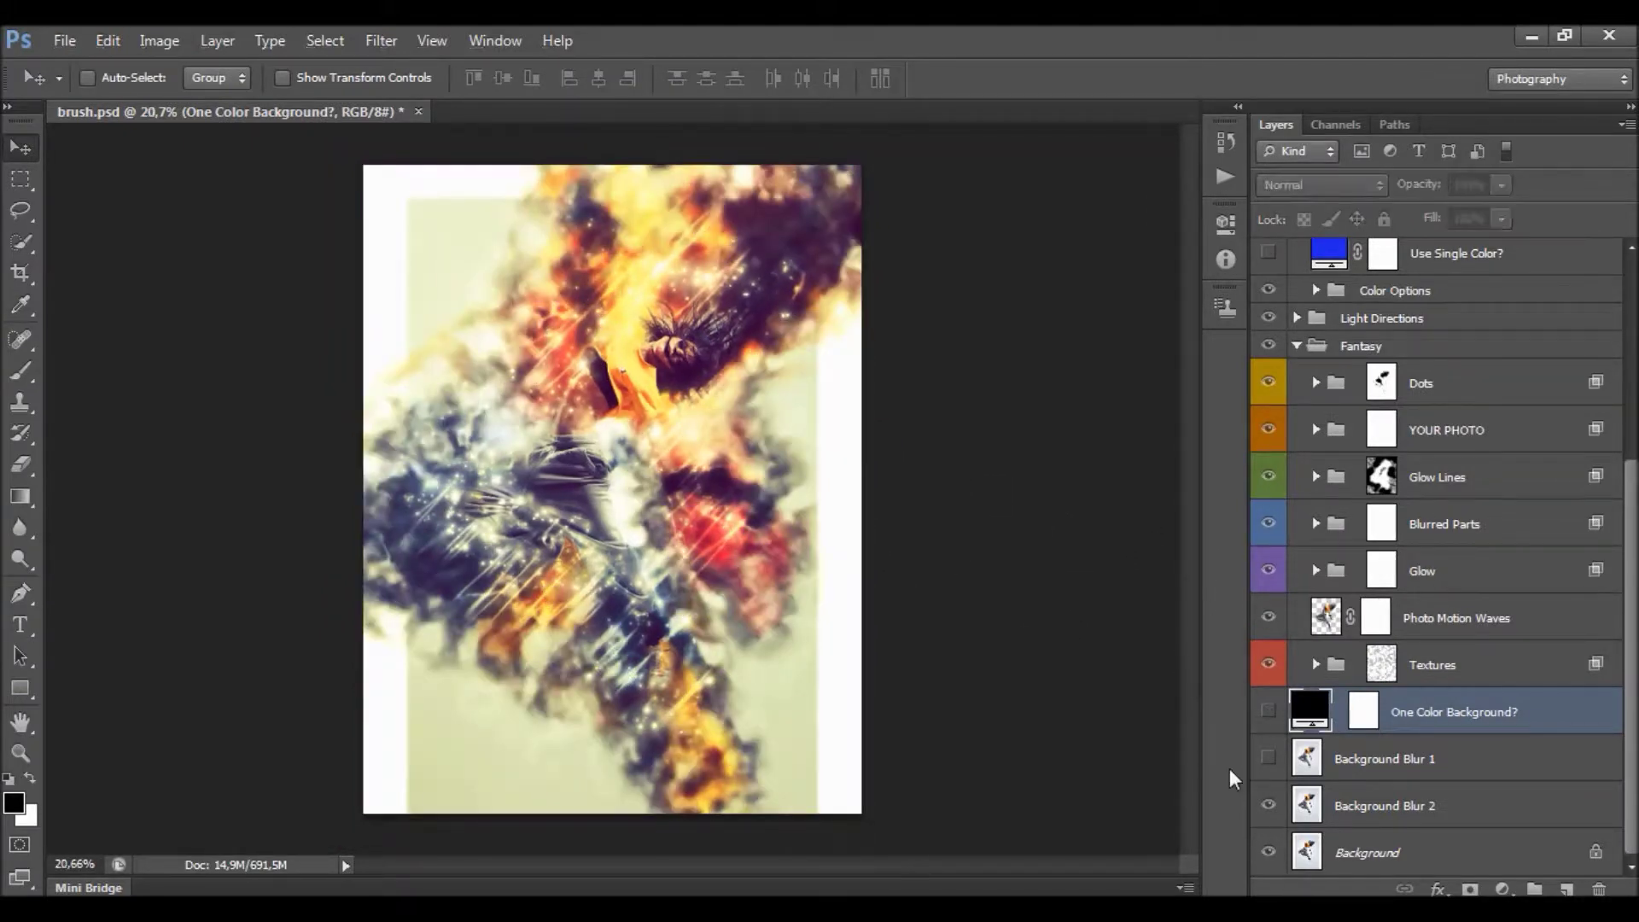
{"action": "left_click", "coordinate": [1362, 802]}
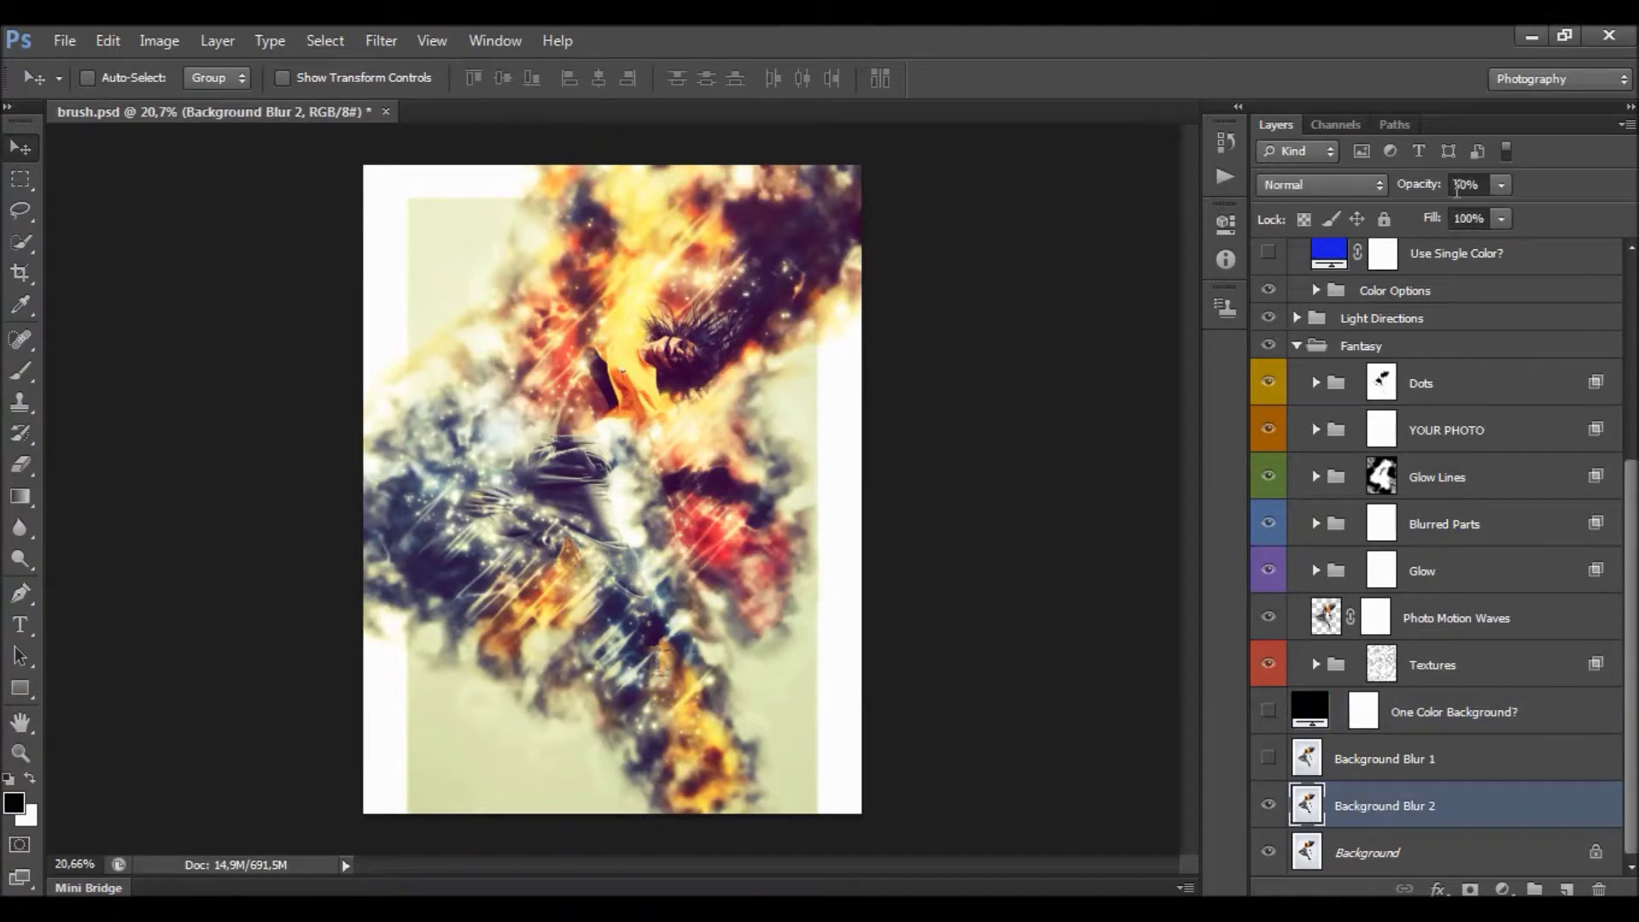
{"action": "left_click", "coordinate": [1500, 186]}
{"action": "left_click", "coordinate": [1617, 210]}
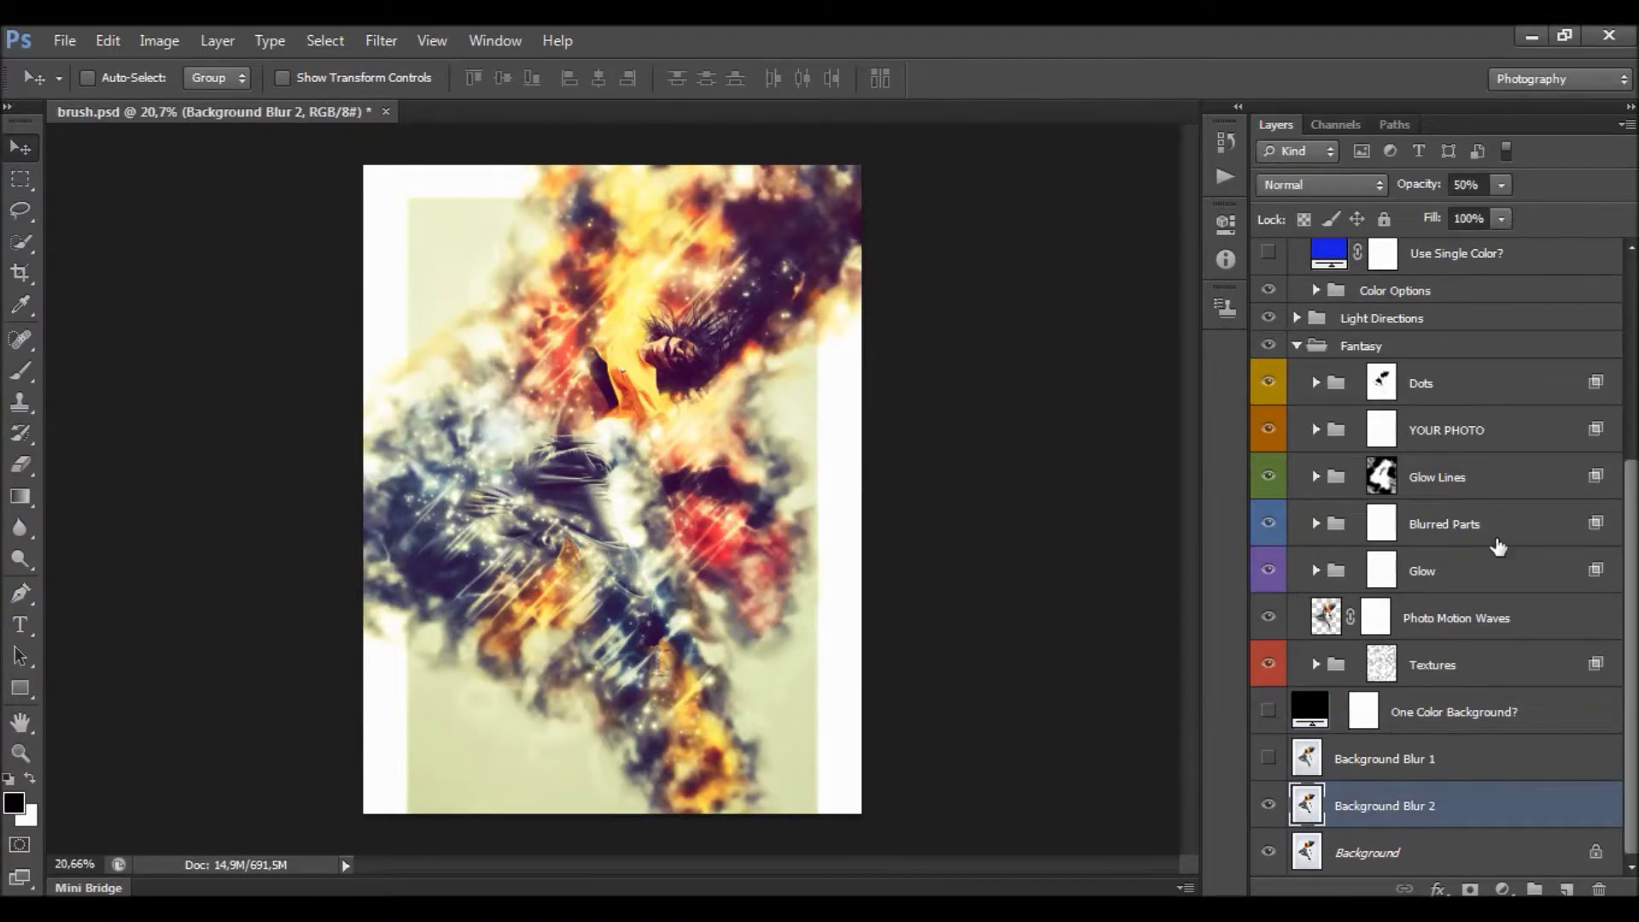
{"action": "left_click", "coordinate": [1268, 758]}
{"action": "left_click", "coordinate": [1403, 768]}
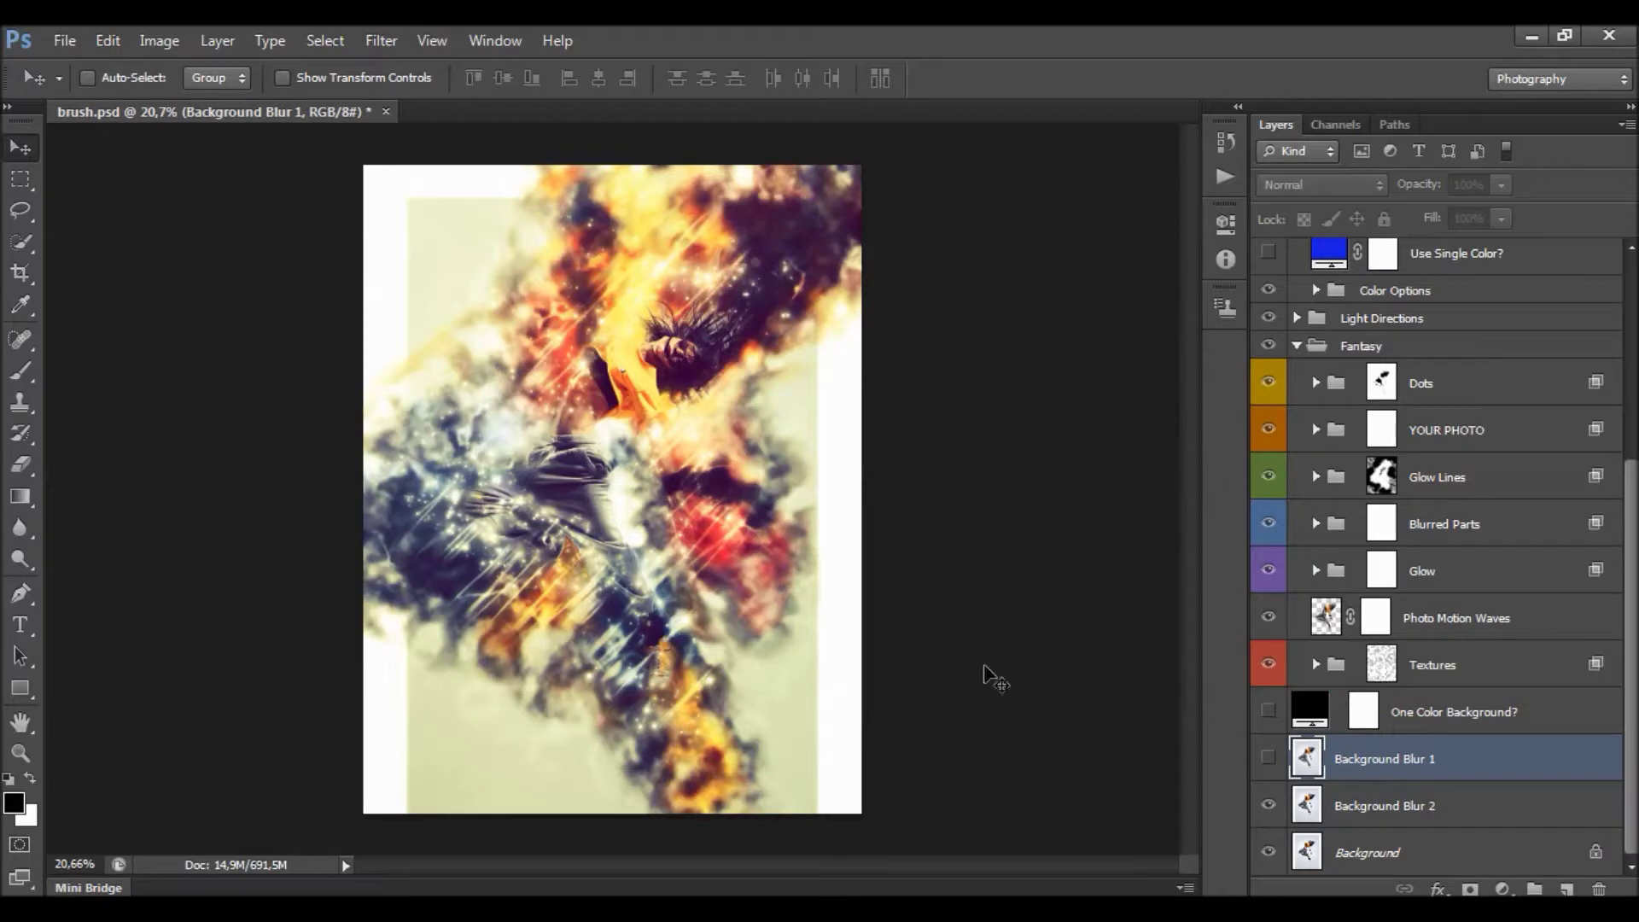
Convert the locked Background layer to a regular layer and select it together with Background Blur 1 and Background Blur 2.
{"action": "double_click", "coordinate": [1358, 845]}
{"action": "key", "text": "Return"}
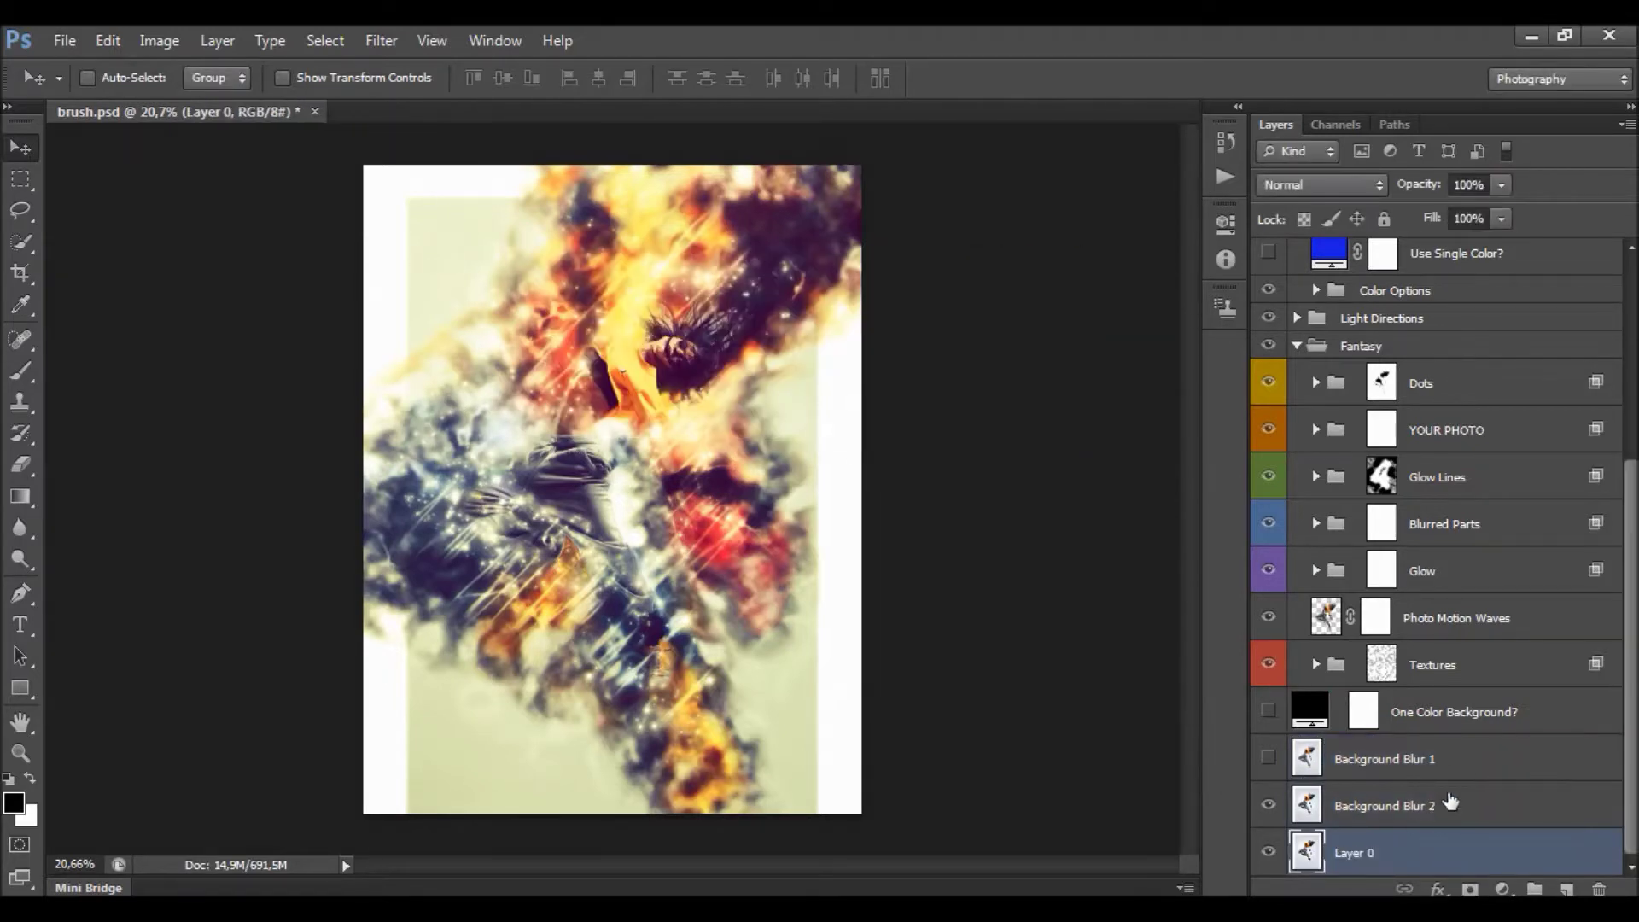
{"action": "left_click", "coordinate": [1456, 768]}
{"action": "left_click", "coordinate": [1405, 853], "text": "shift"}
{"action": "right_click", "coordinate": [544, 333]}
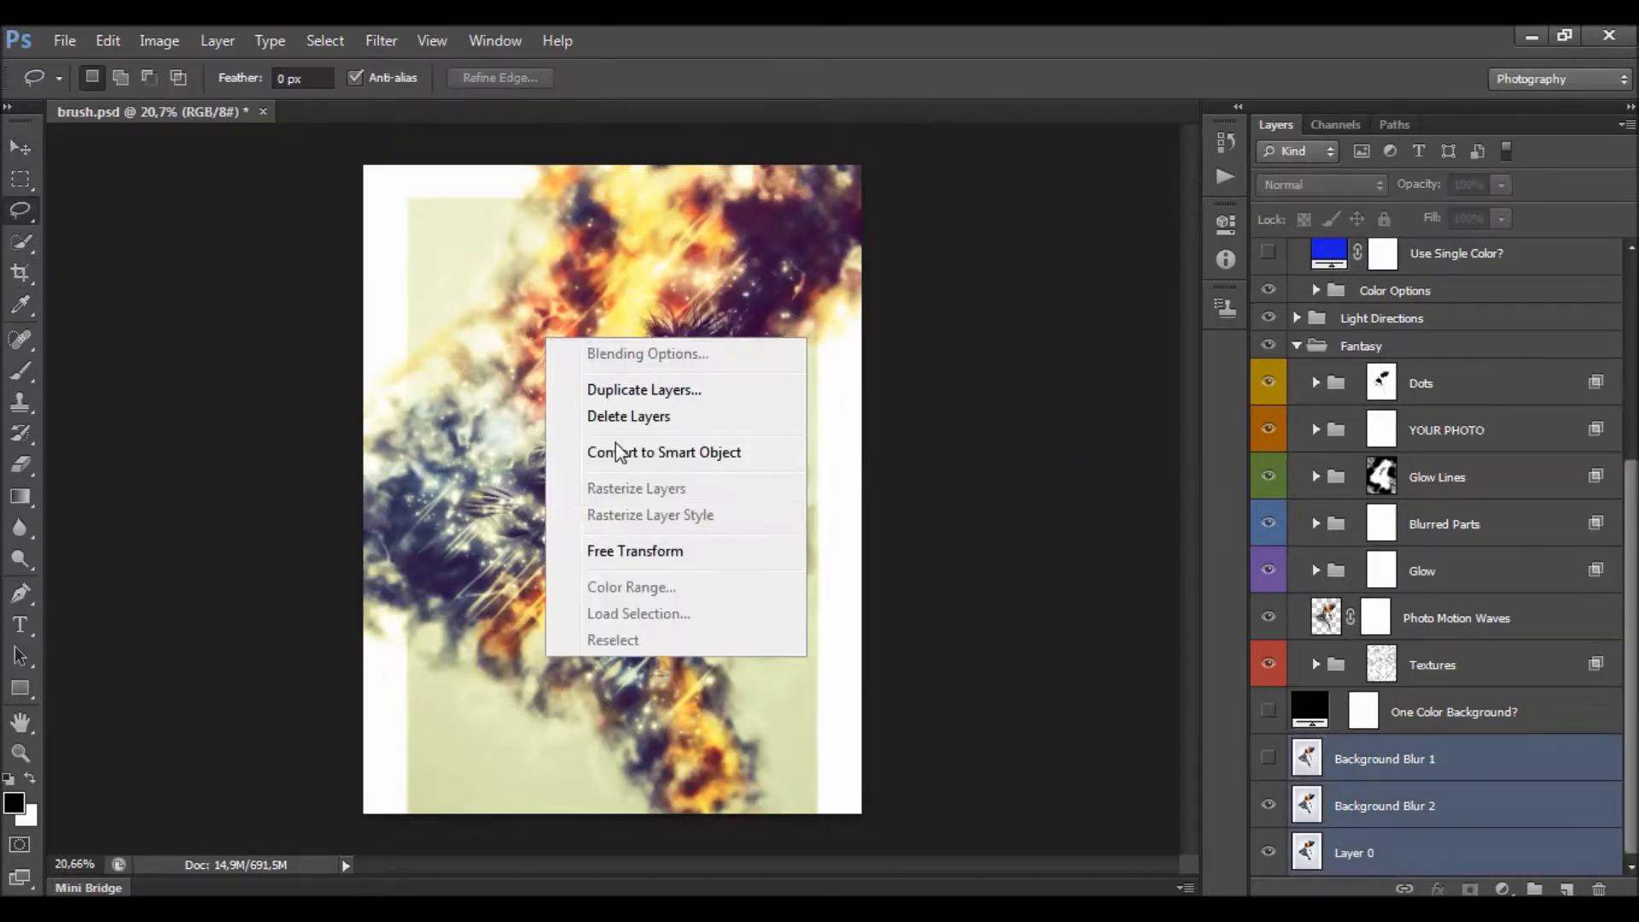
{"action": "left_click", "coordinate": [625, 543]}
{"action": "left_click_drag", "start_coordinate": [869, 490], "coordinate": [912, 491]}
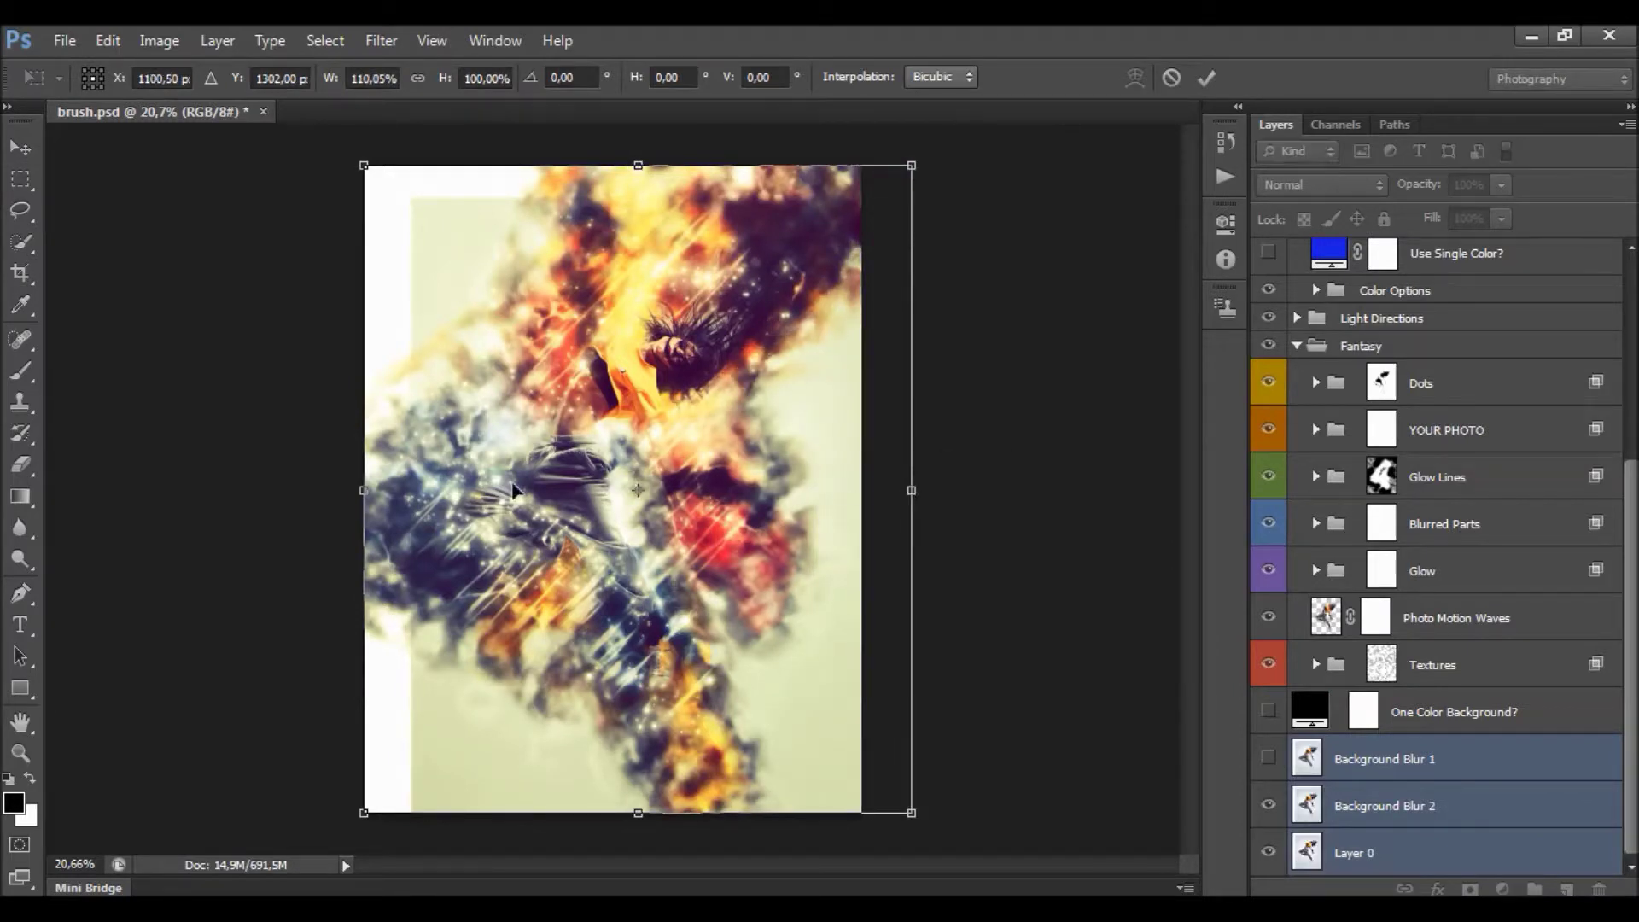
{"action": "left_click_drag", "start_coordinate": [361, 479], "coordinate": [314, 480]}
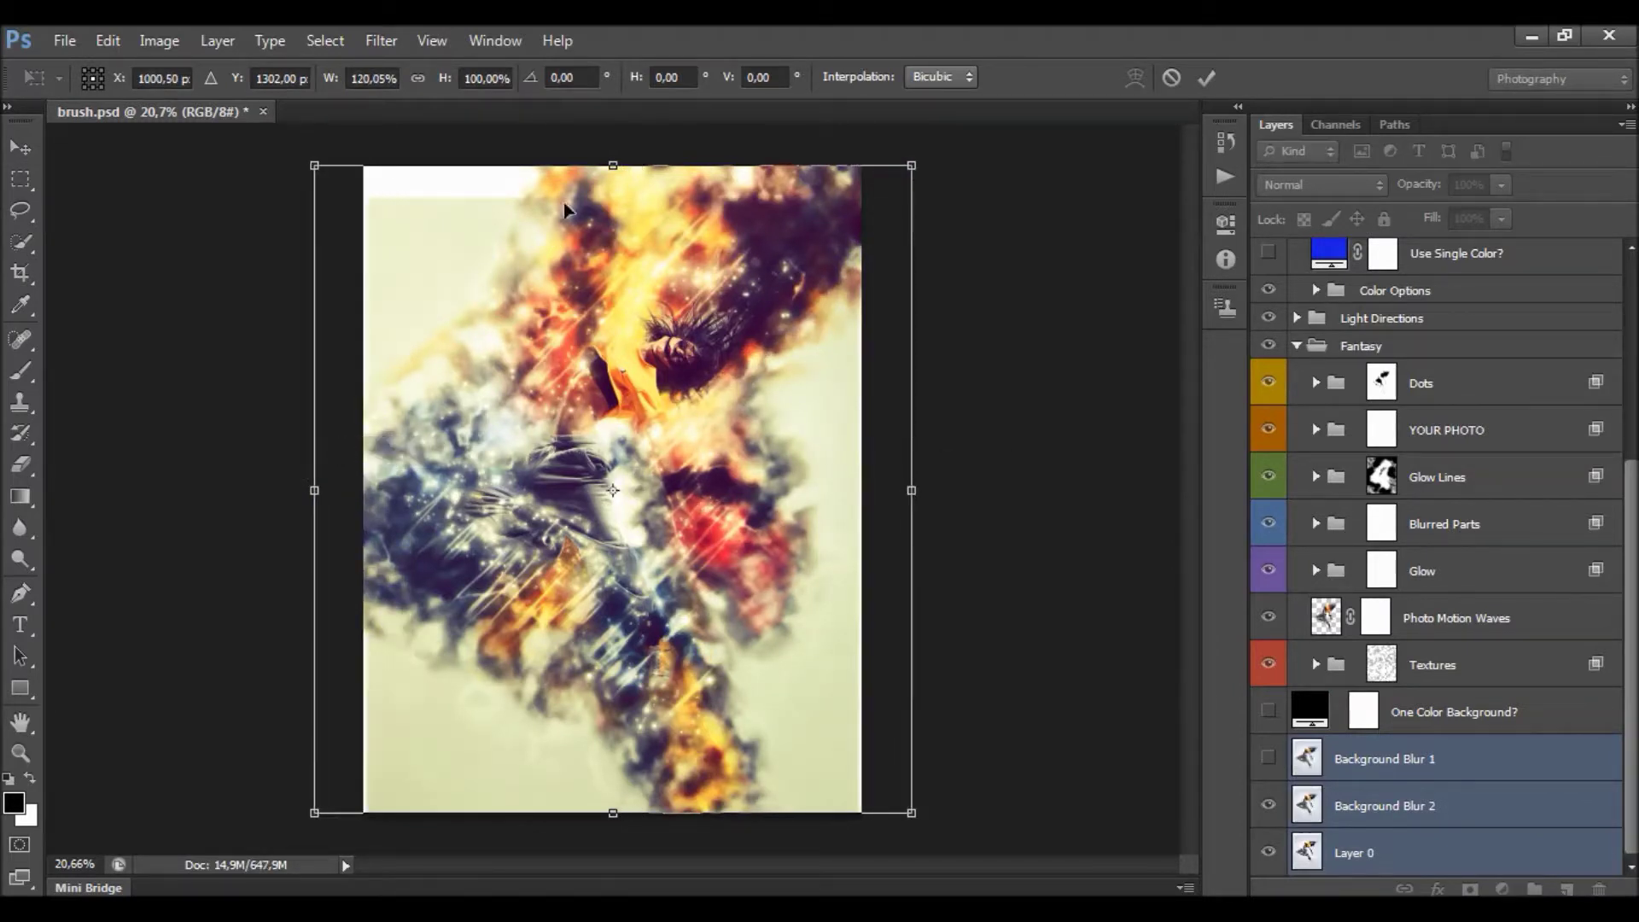
{"action": "left_click", "coordinate": [1171, 77]}
Enlarge the three selected background layers with Free Transform until they extend past the canvas edges.
{"action": "right_click", "coordinate": [632, 361]}
{"action": "left_click", "coordinate": [683, 578]}
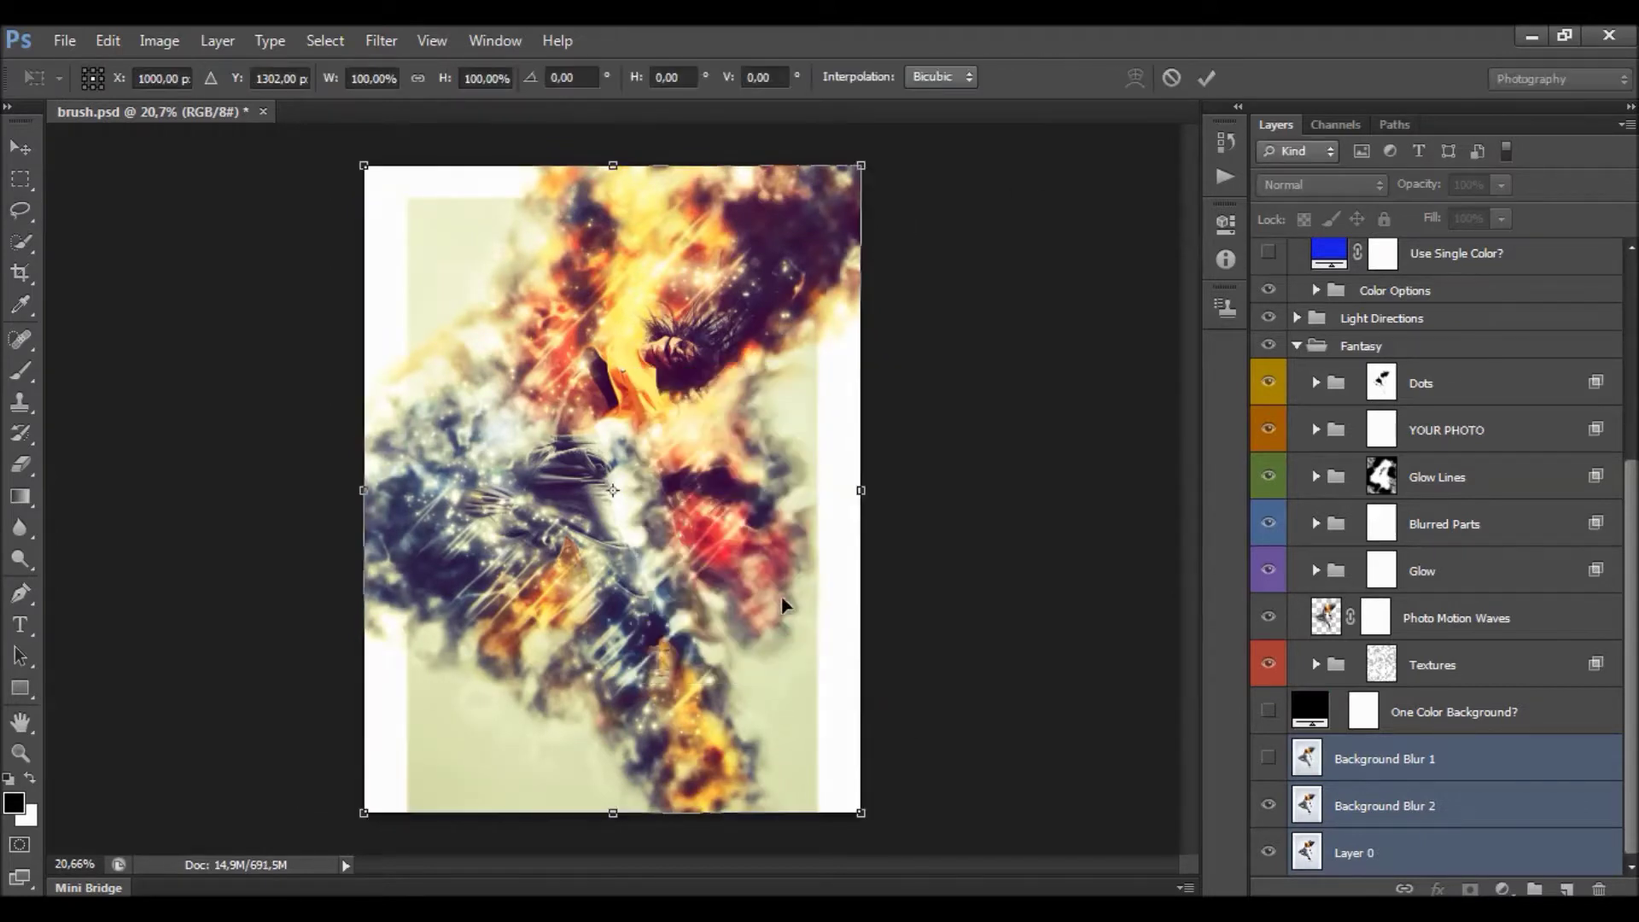
{"action": "left_click_drag", "start_coordinate": [867, 818], "coordinate": [913, 879]}
{"action": "left_click_drag", "start_coordinate": [318, 143], "coordinate": [285, 119]}
{"action": "left_click", "coordinate": [1207, 79]}
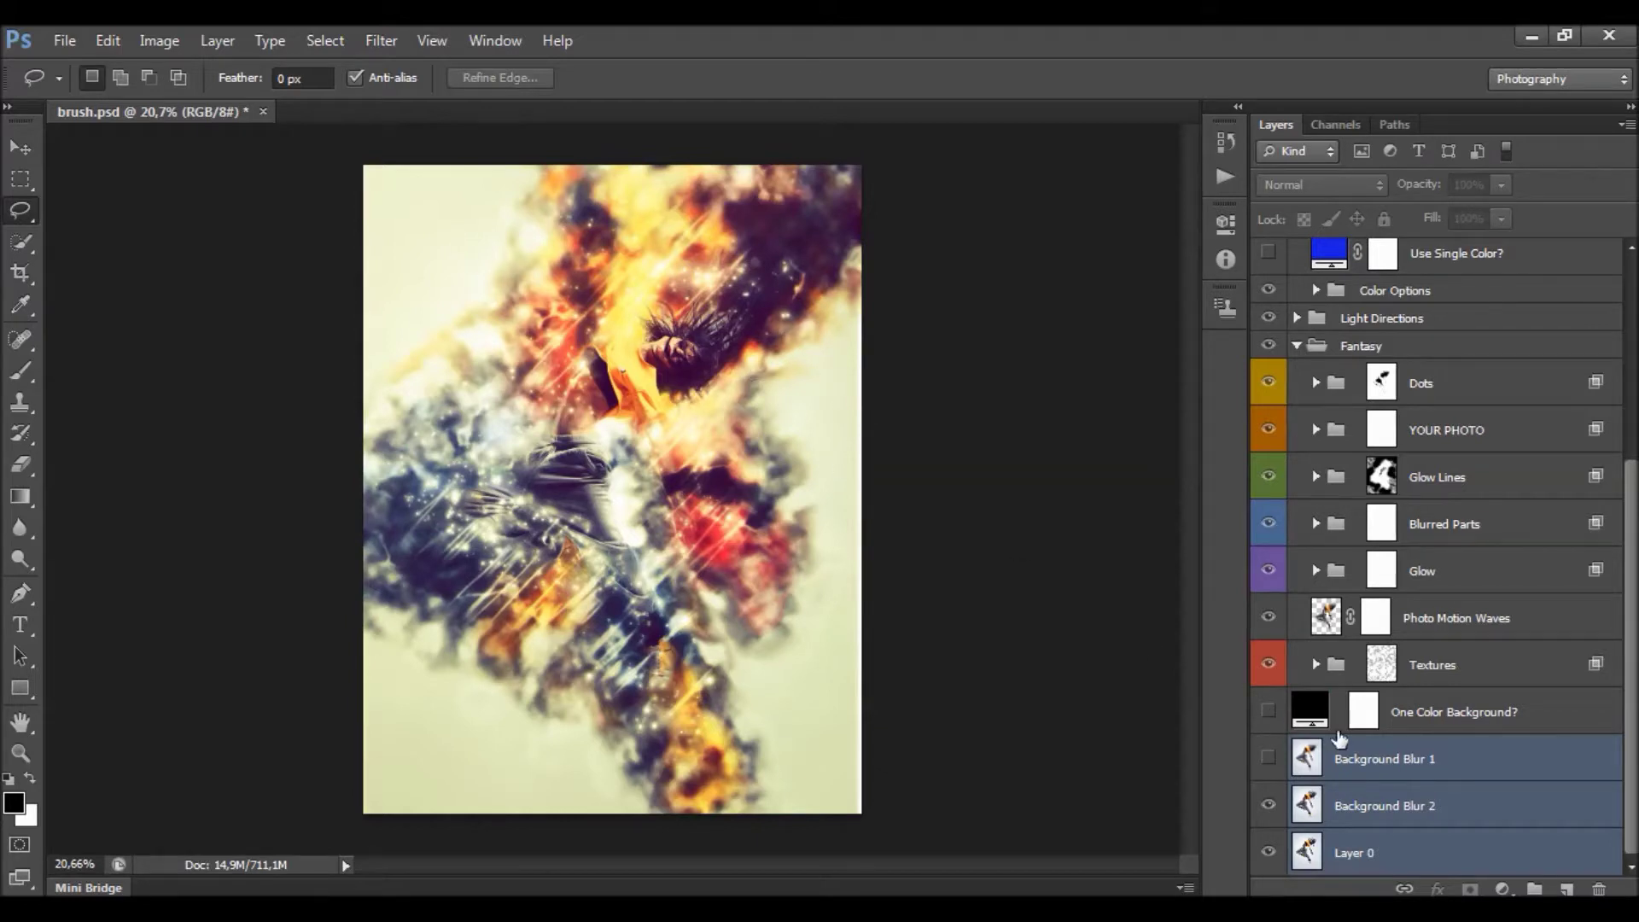
Compare the enlarged background with the One Color Background? fill layer on and off.
{"action": "left_click", "coordinate": [1487, 731]}
{"action": "left_click", "coordinate": [1269, 712]}
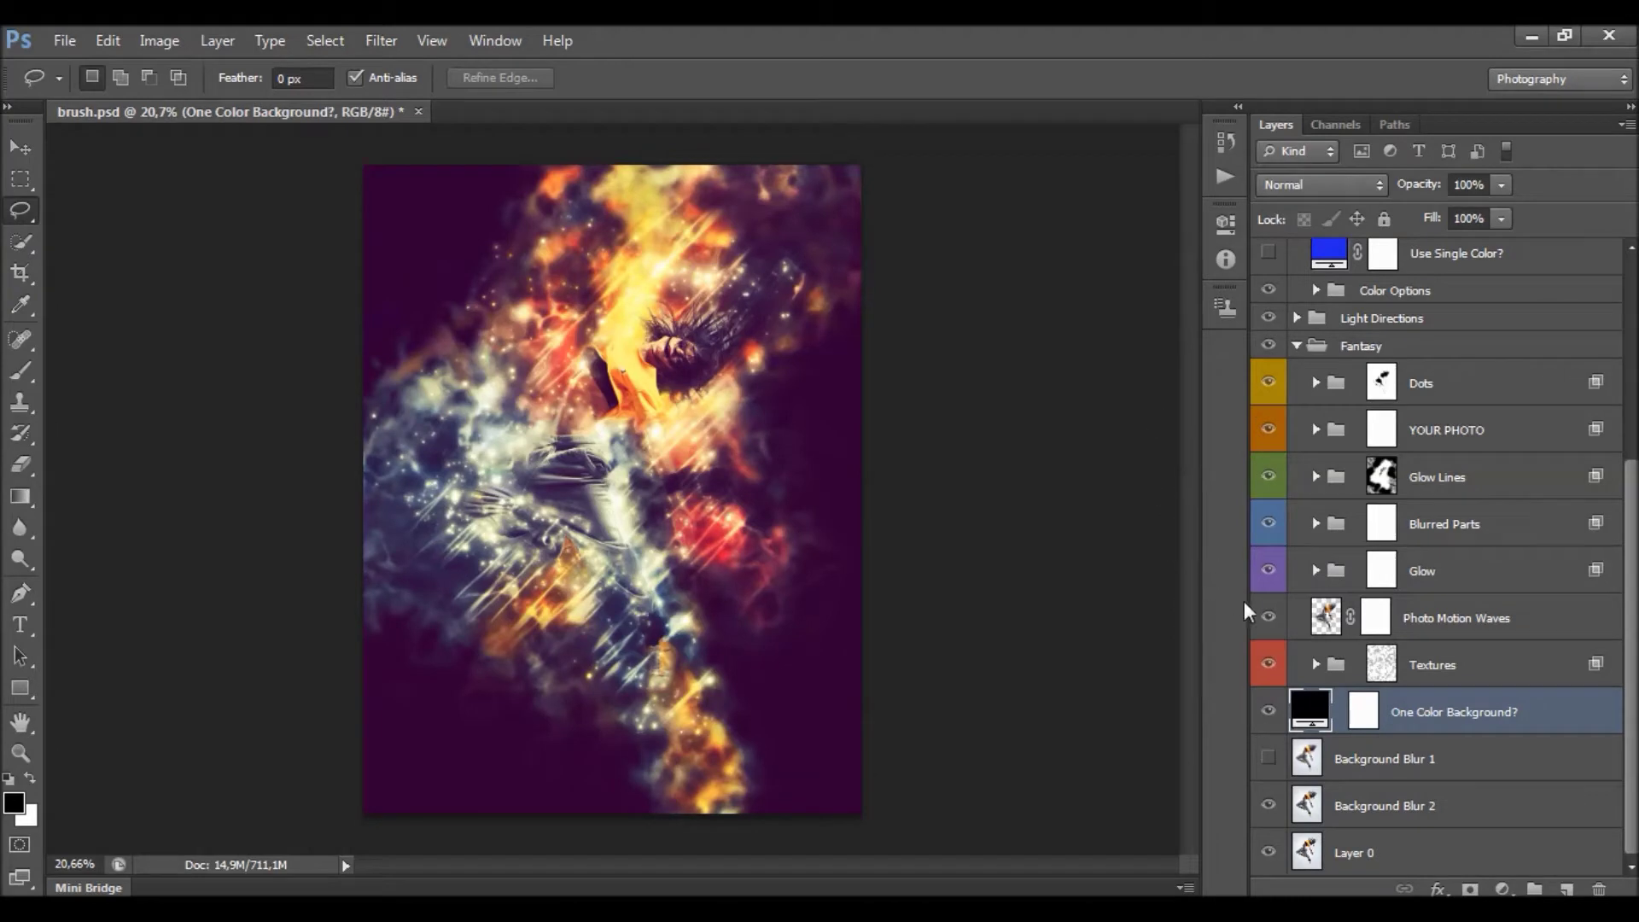
{"action": "left_click", "coordinate": [1264, 715]}
{"action": "left_click", "coordinate": [1383, 762]}
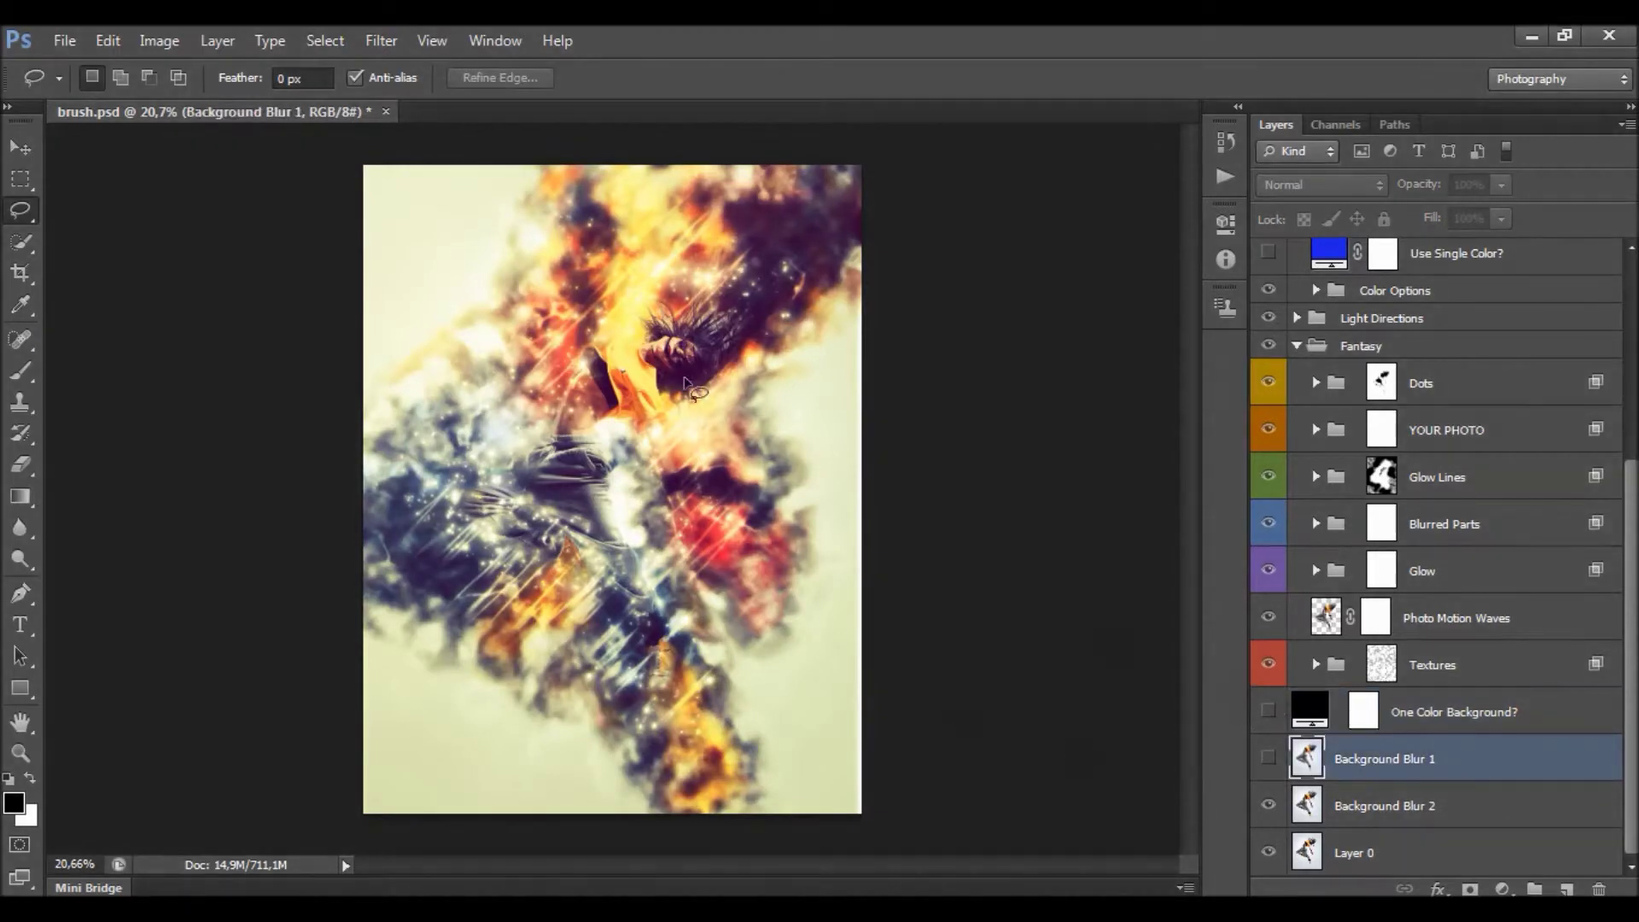
{"action": "left_click", "coordinate": [61, 40]}
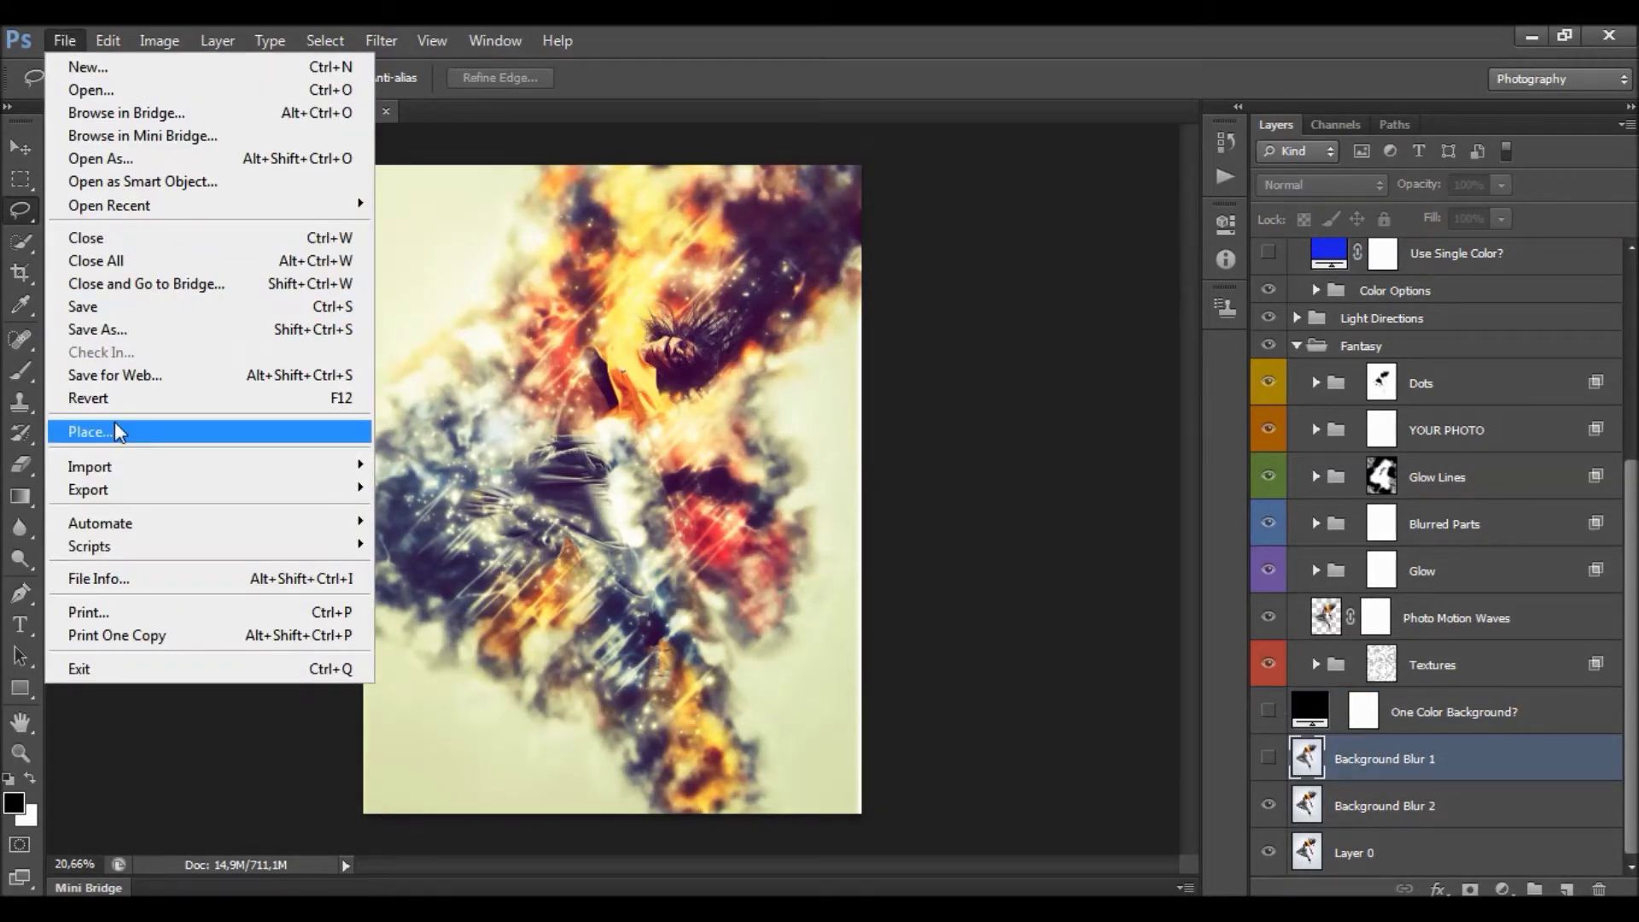
{"action": "left_click", "coordinate": [120, 432]}
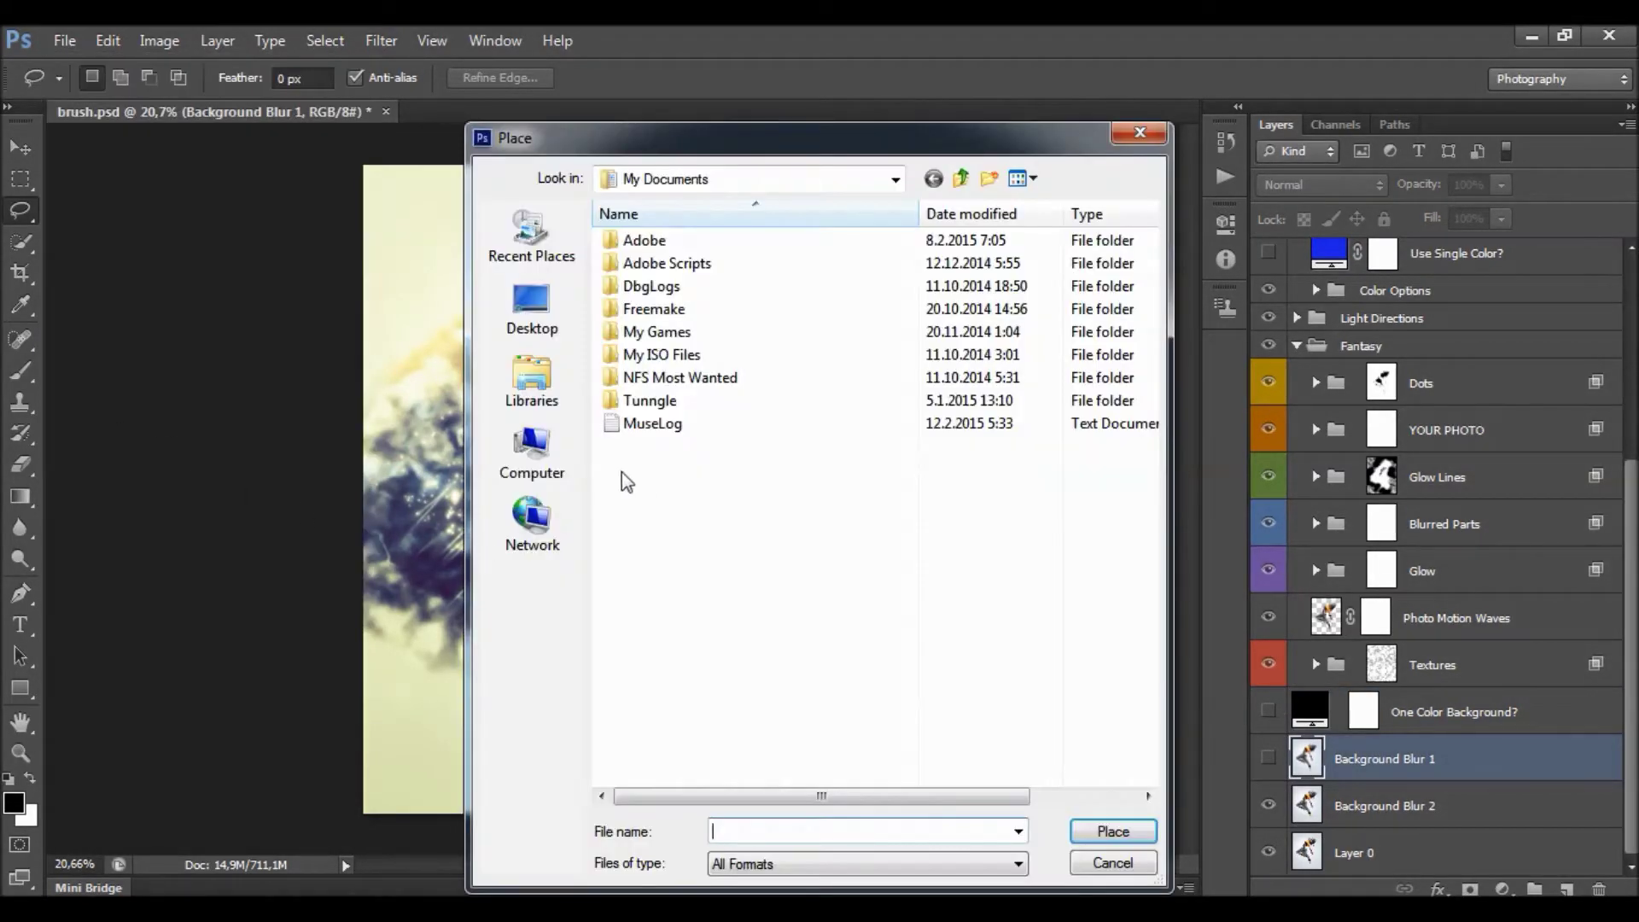
{"action": "left_click", "coordinate": [1118, 864]}
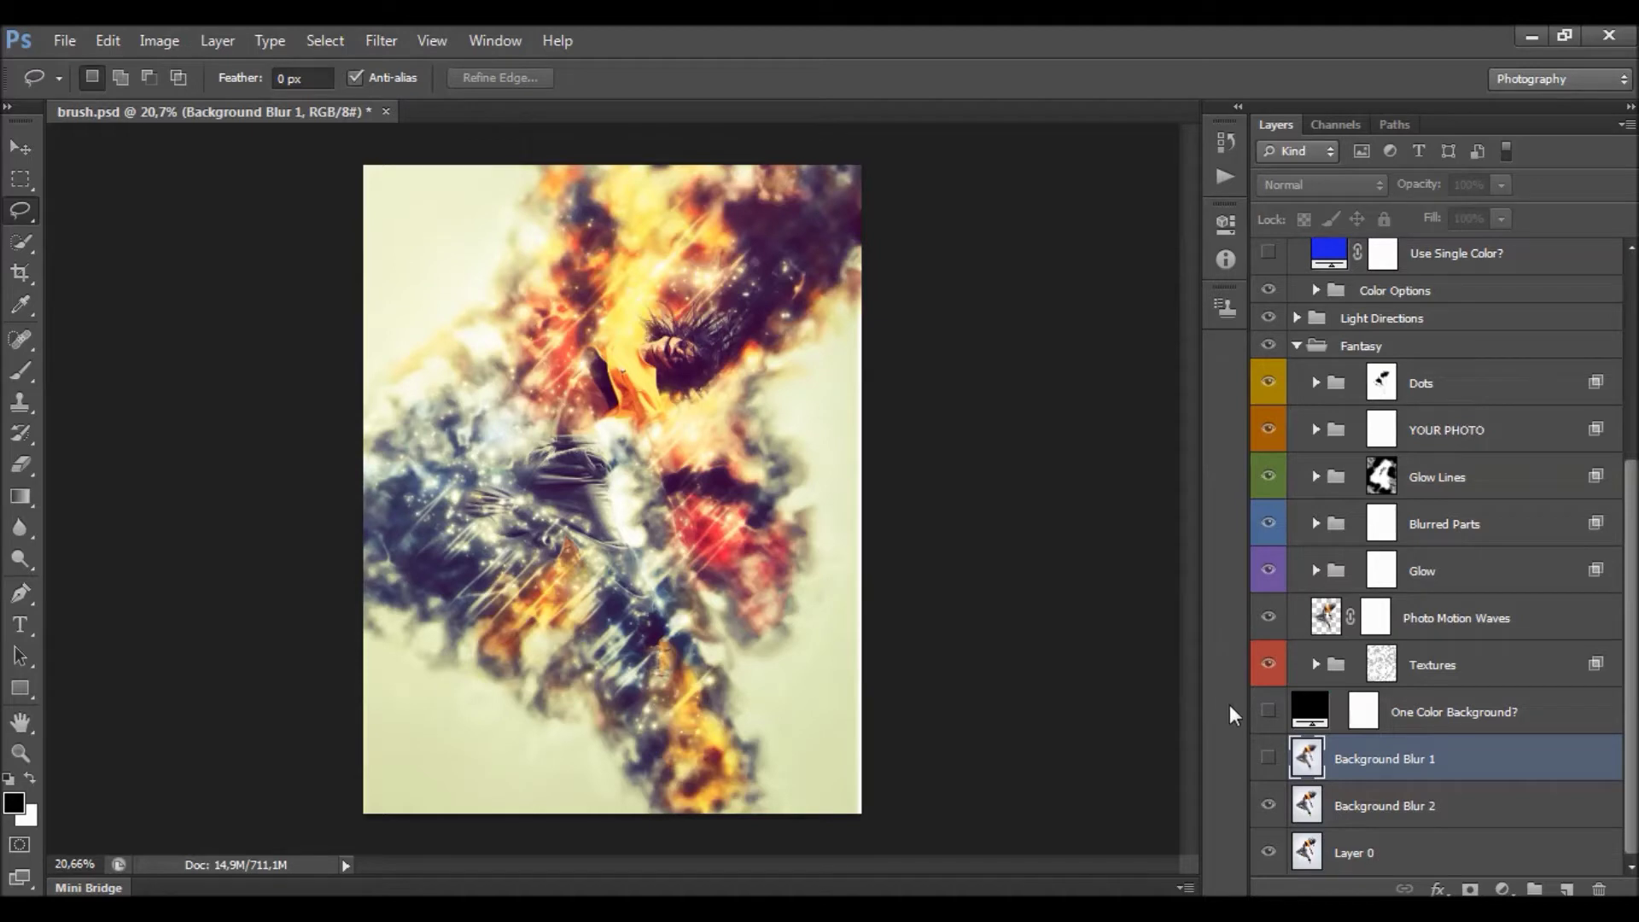
Show the One Color Background? fill layer and delete the Overall Sharpen layer from the Adjustments group.
{"action": "left_click", "coordinate": [1268, 712]}
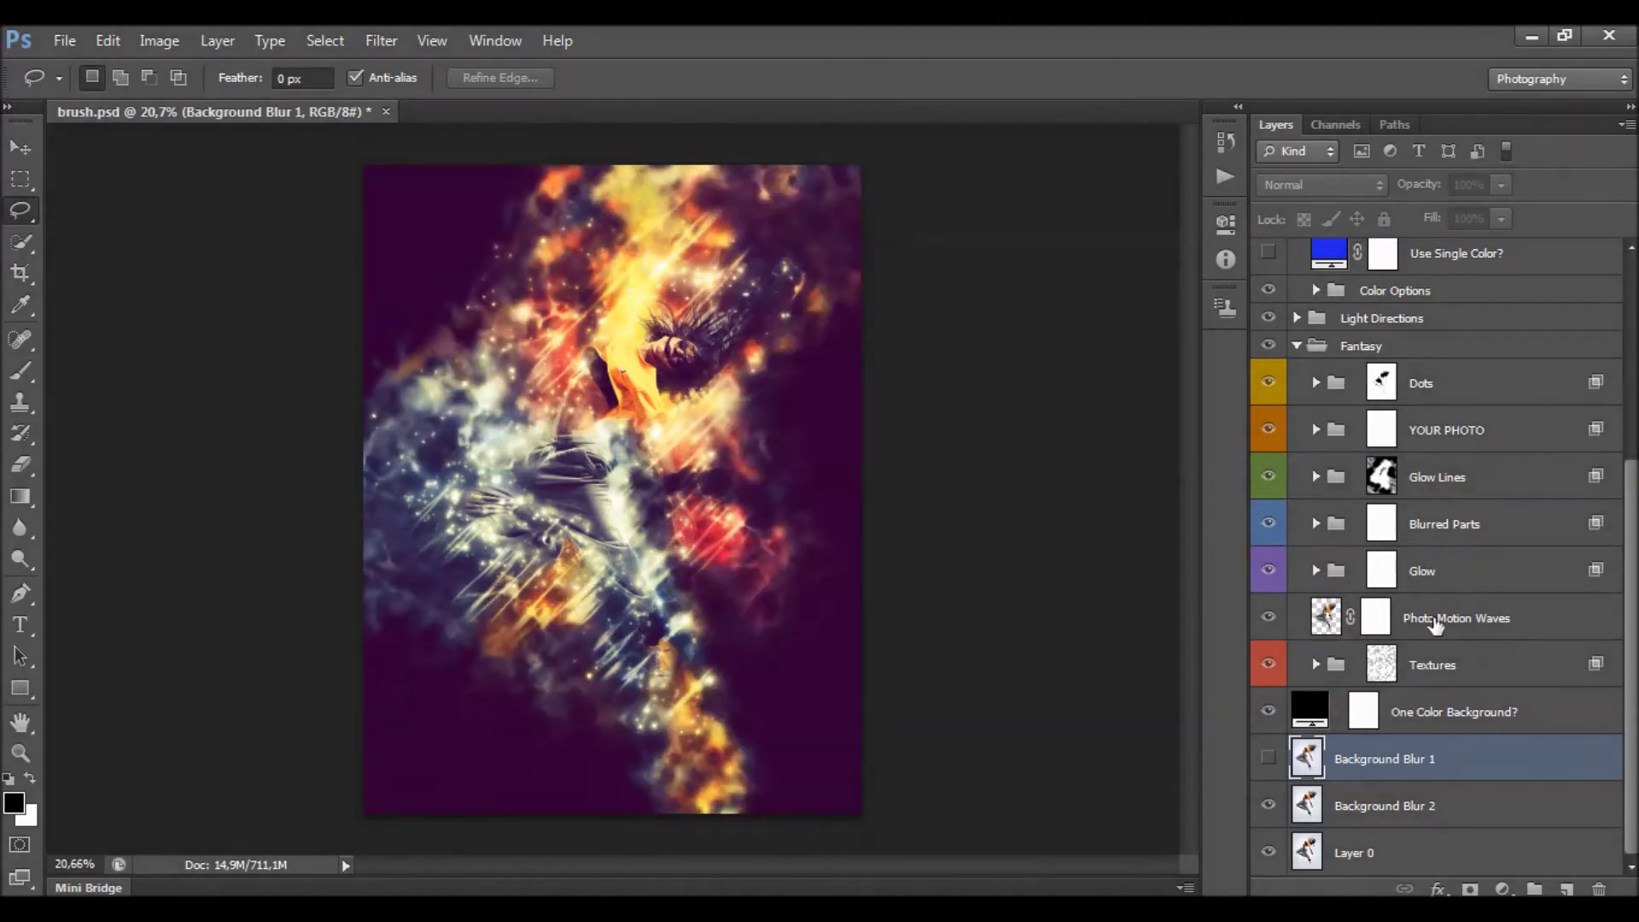
{"action": "scroll", "coordinate": [1479, 632], "scroll_direction": "up", "scroll_amount": 5}
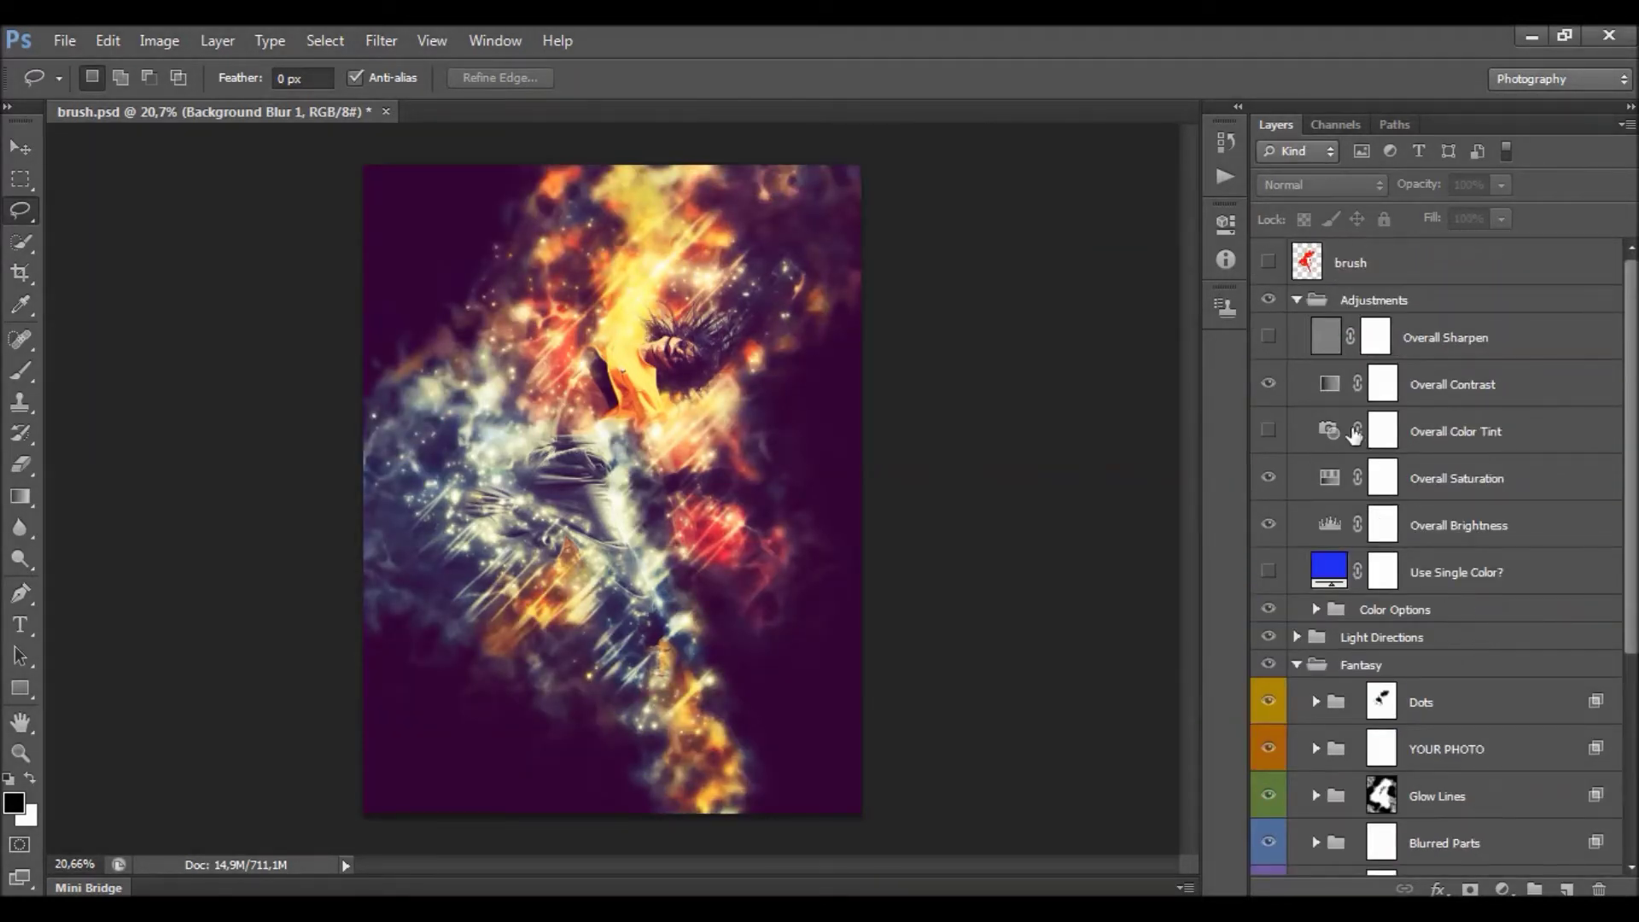
{"action": "left_click", "coordinate": [1470, 341]}
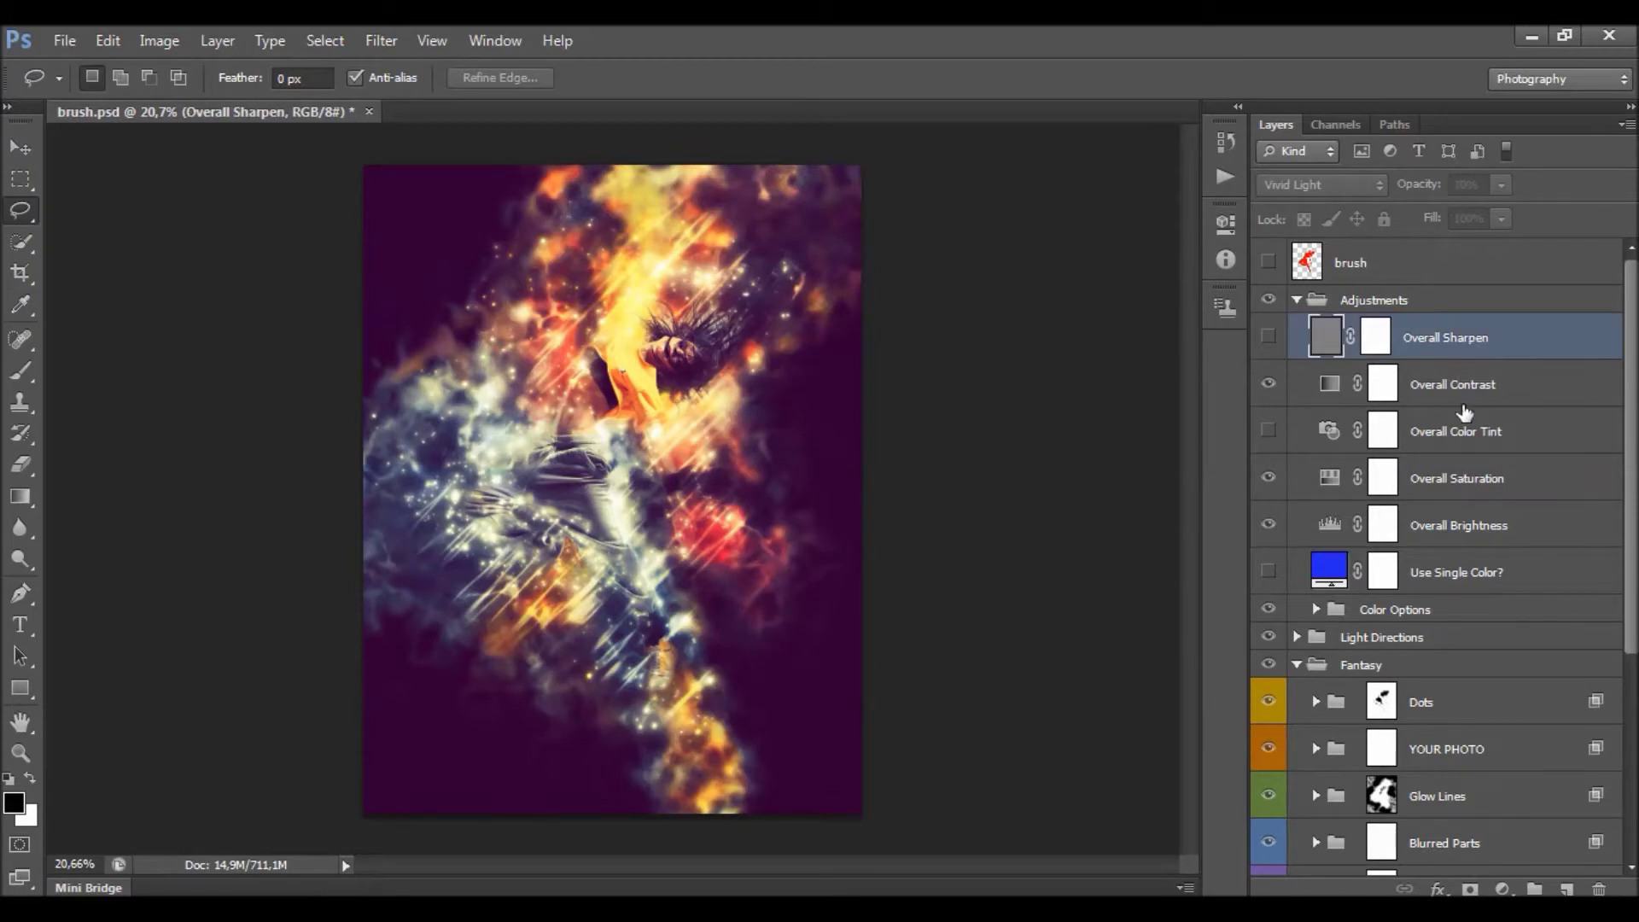
{"action": "key", "text": "Delete"}
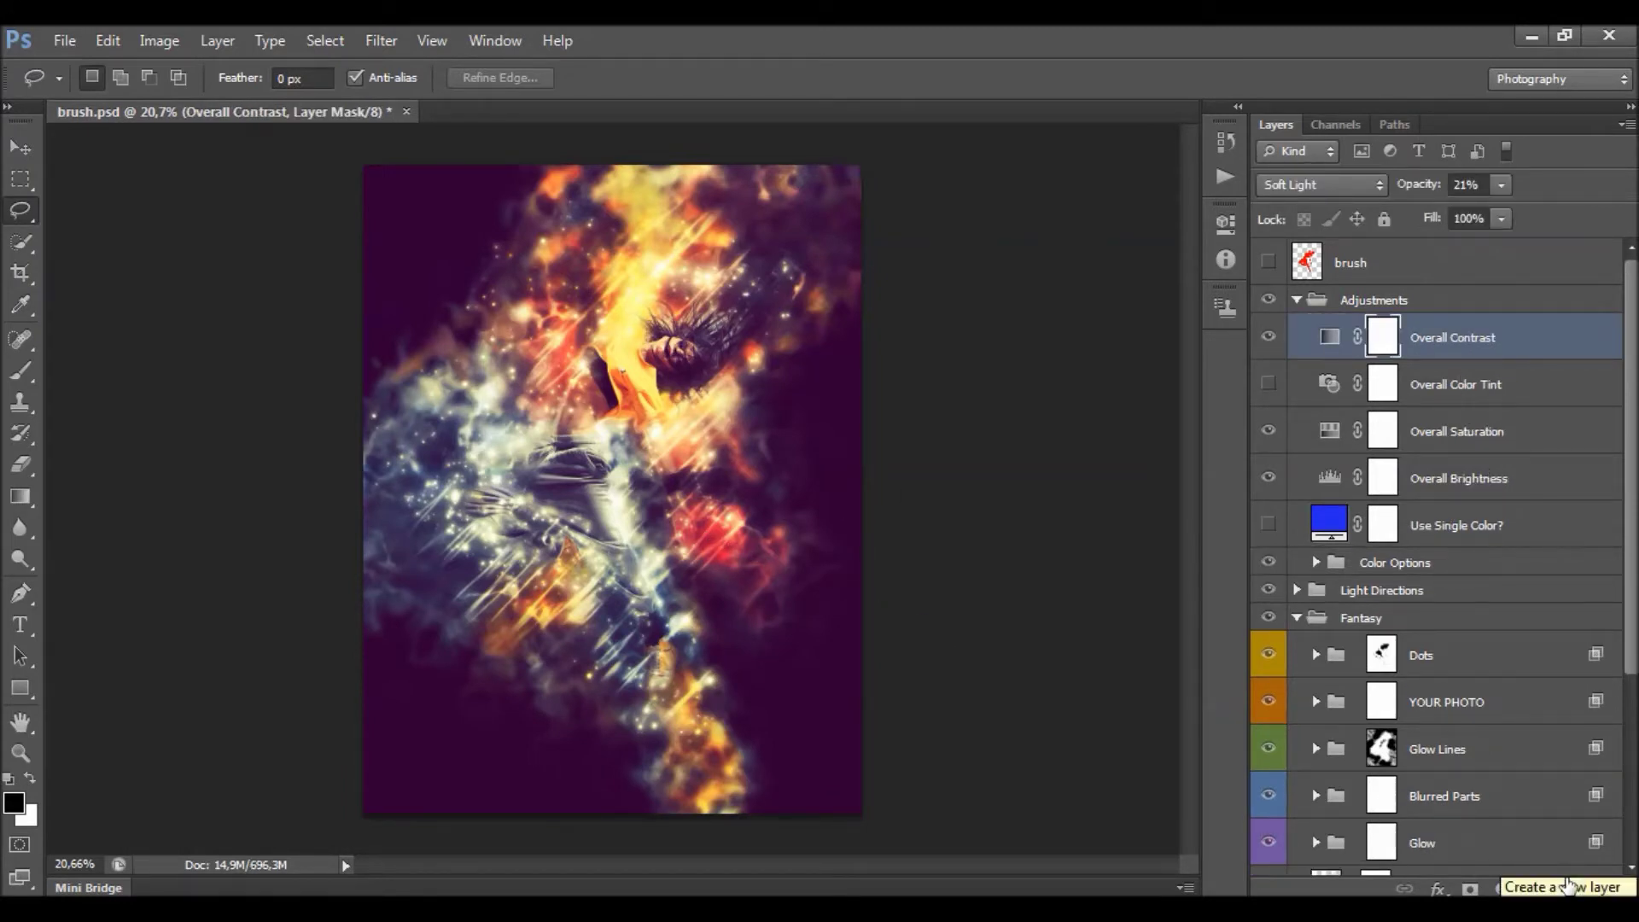
Add a new layer above Overall Contrast and fill it with the merged image using Apply Image, Multiply blending at 100% opacity.
{"action": "left_click", "coordinate": [1568, 886]}
{"action": "left_click", "coordinate": [159, 40]}
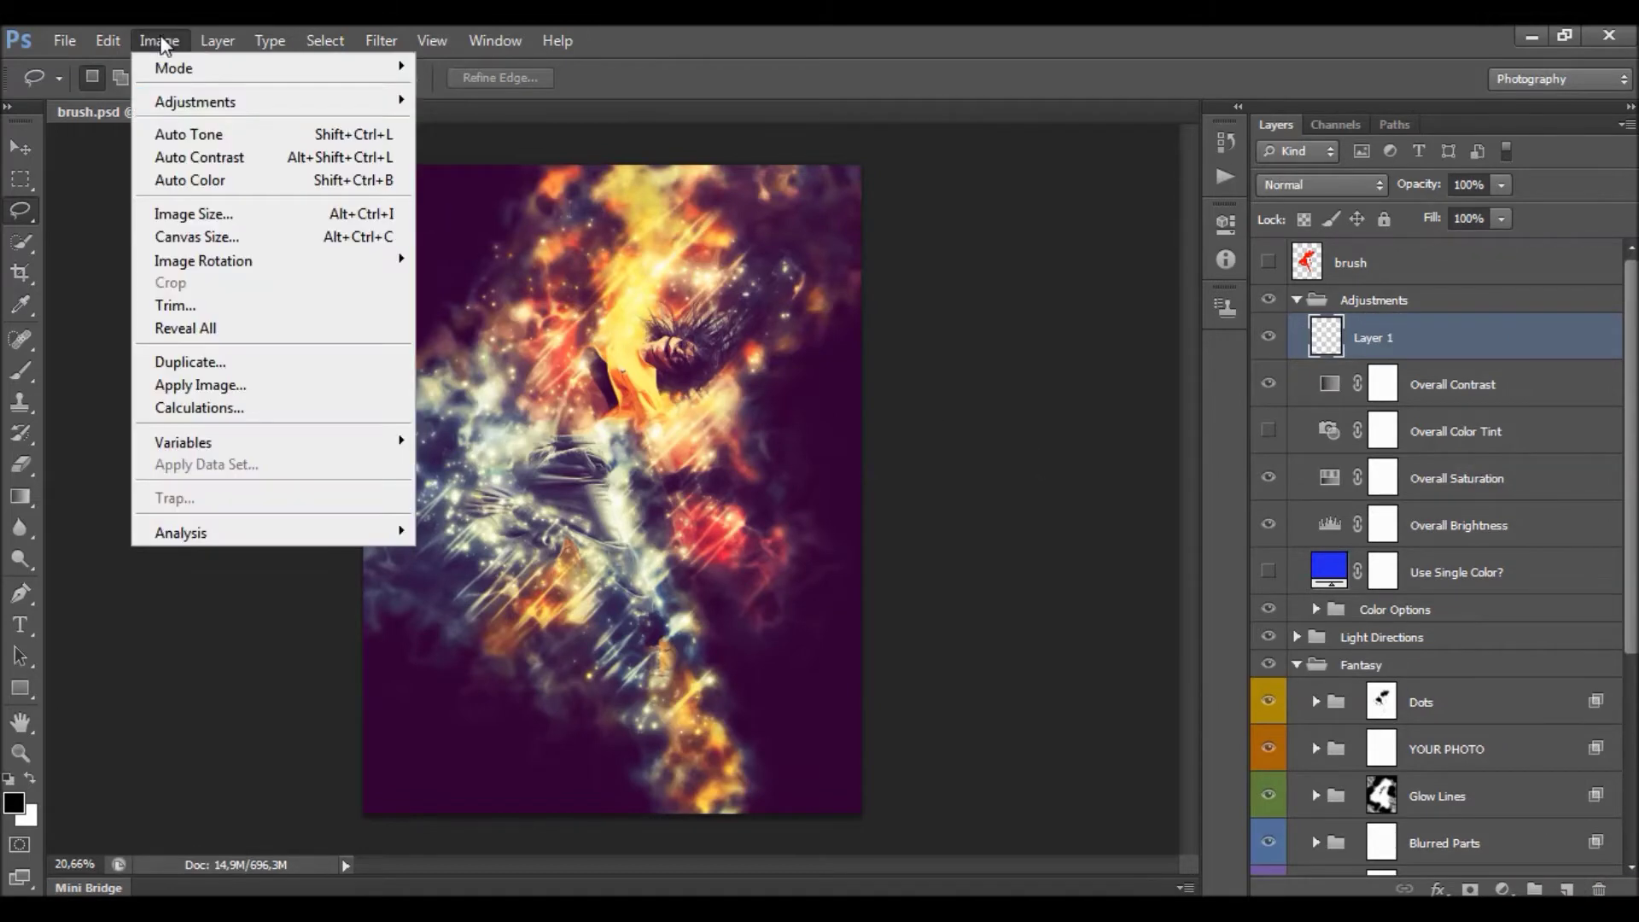
{"action": "left_click", "coordinate": [219, 385]}
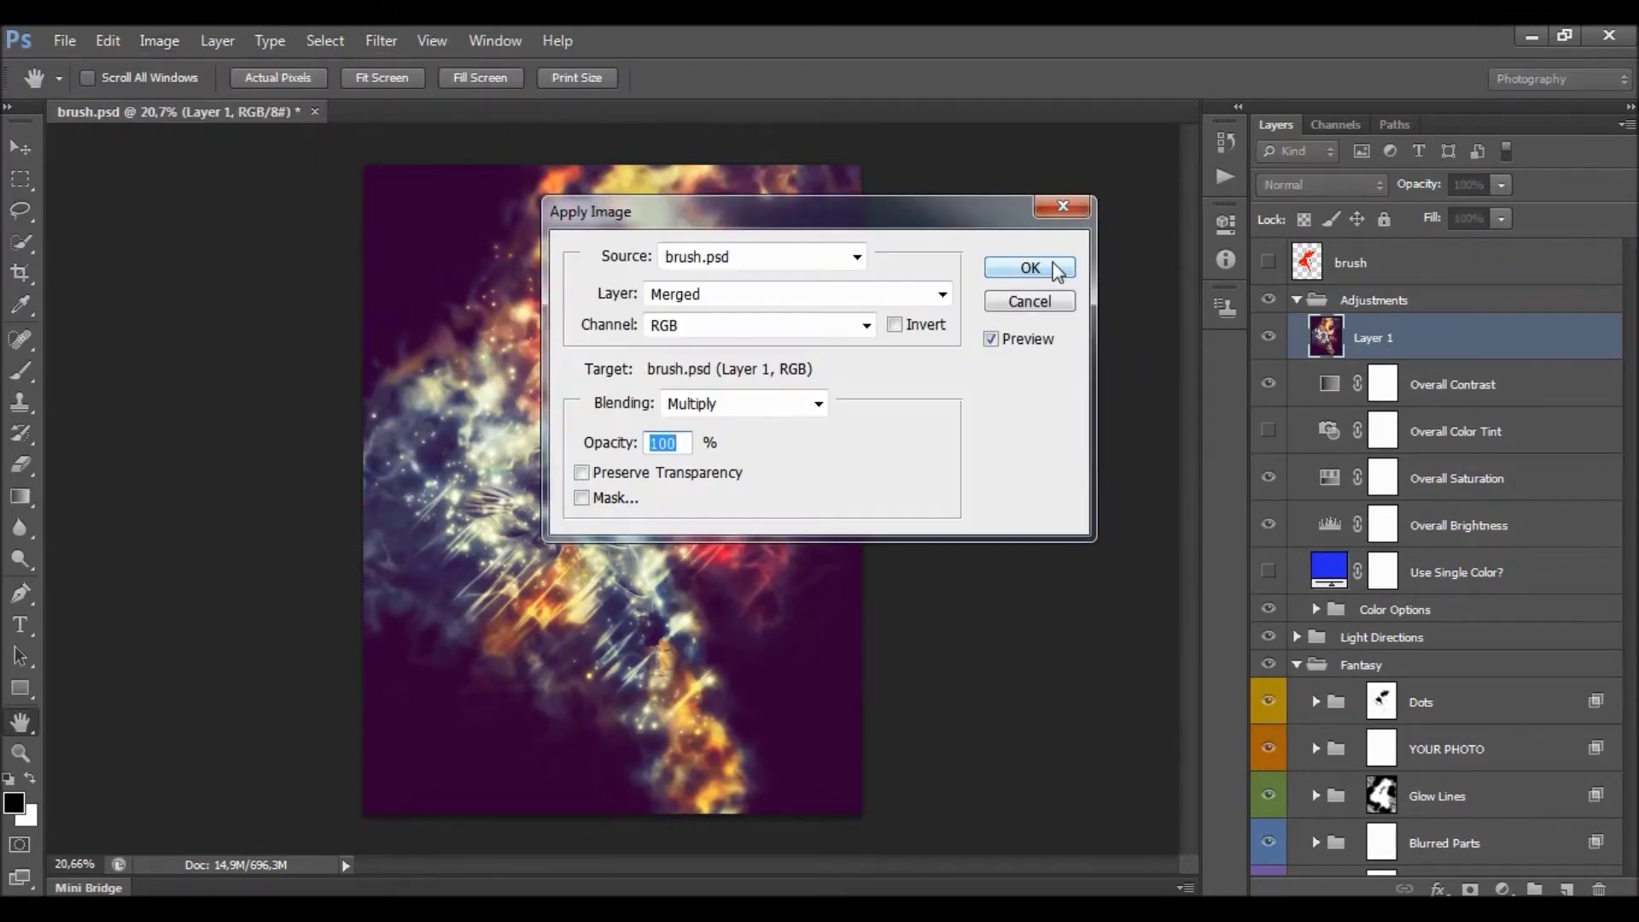
{"action": "left_click", "coordinate": [1035, 267]}
Apply a High Pass filter with a radius of 2 pixels to the new merged layer.
{"action": "left_click", "coordinate": [382, 43]}
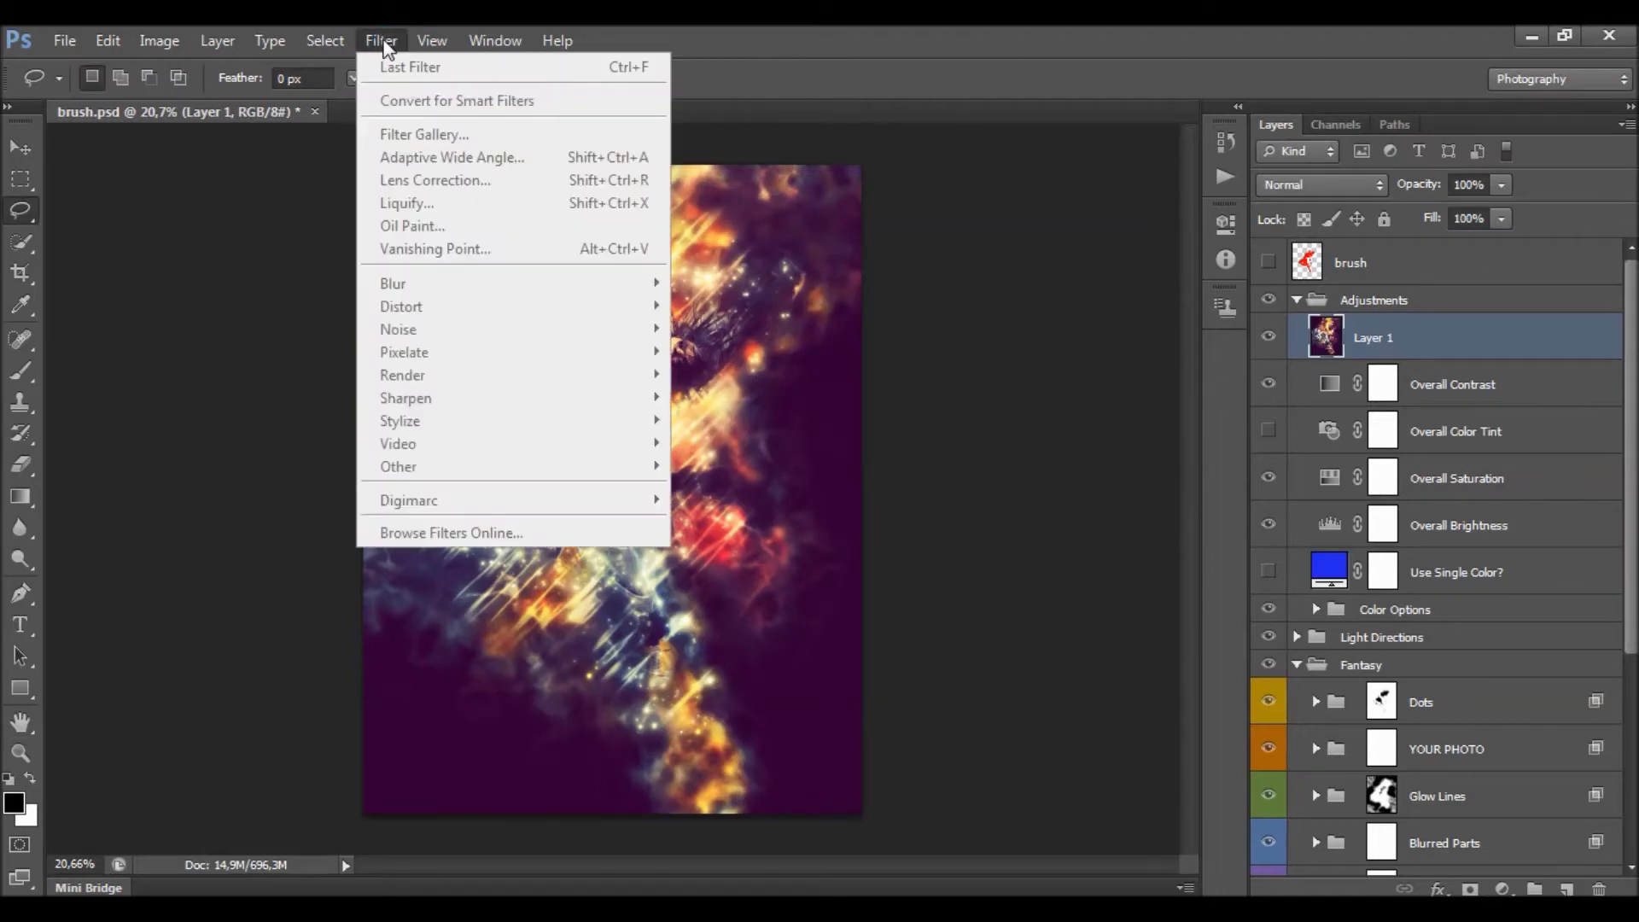
{"action": "mouse_move", "coordinate": [538, 468]}
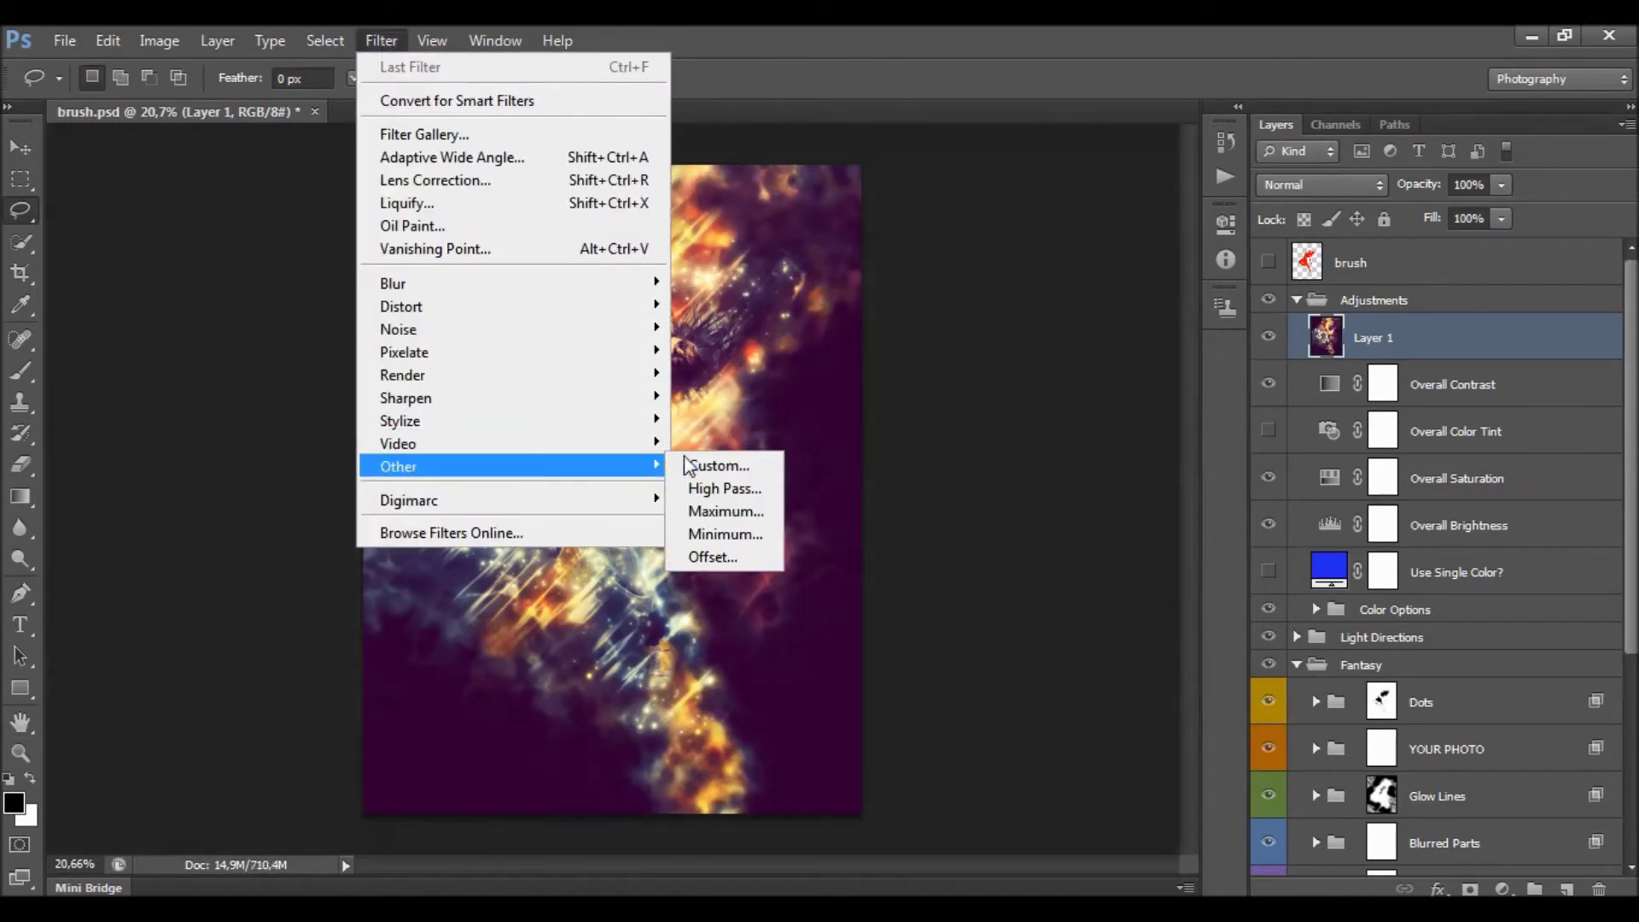
{"action": "left_click", "coordinate": [747, 489]}
{"action": "type", "text": "2"}
{"action": "left_click", "coordinate": [946, 239]}
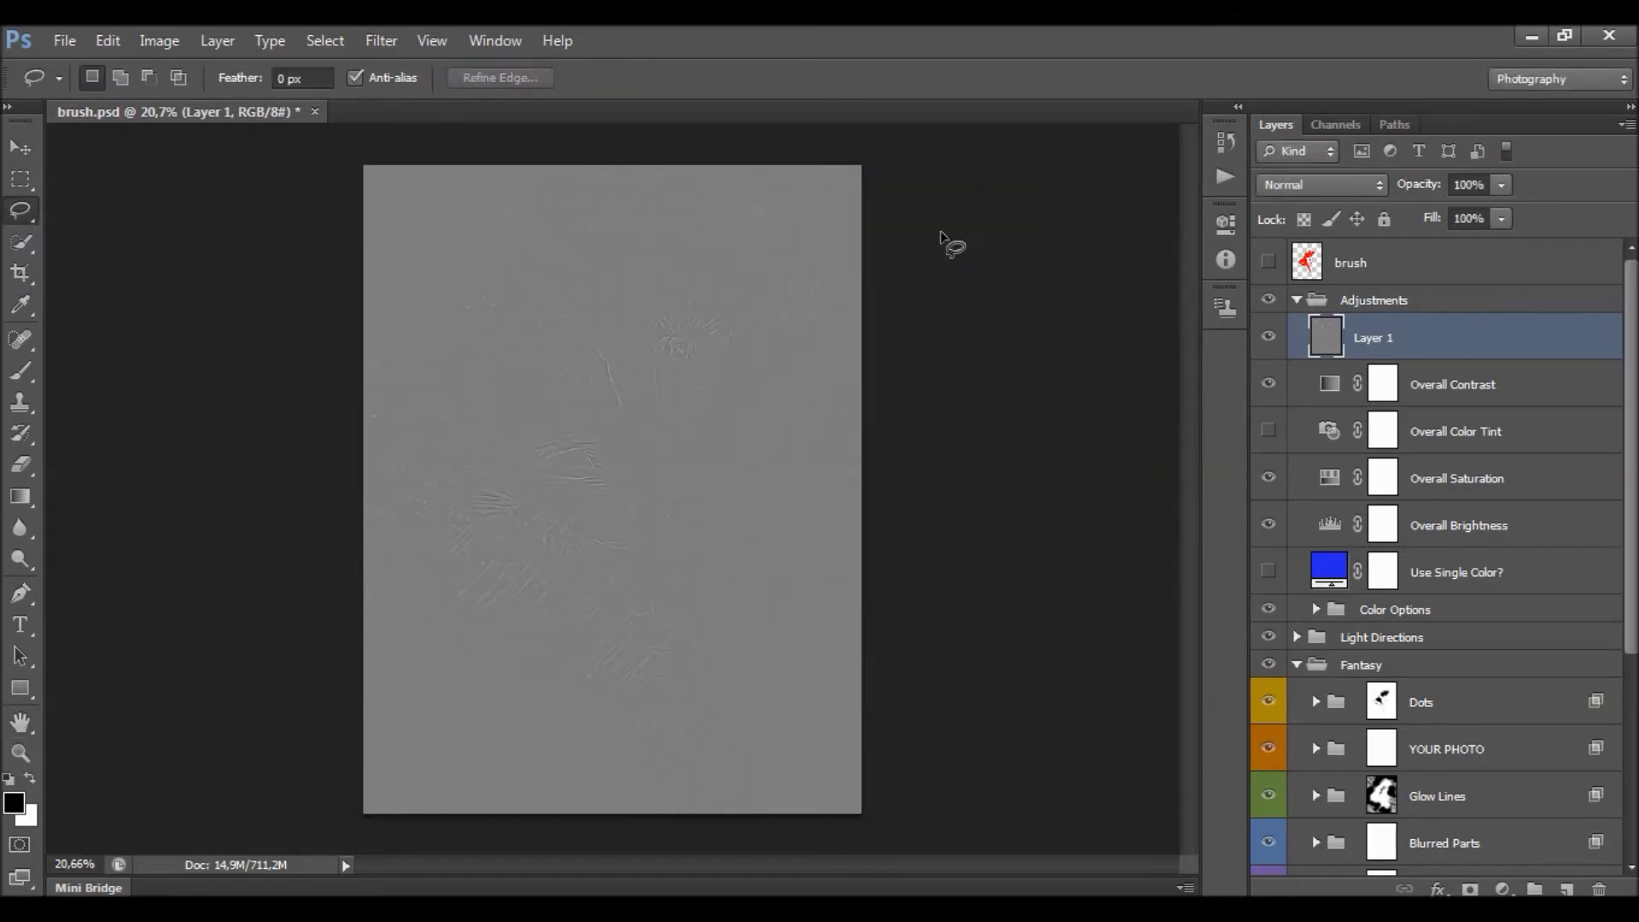
Set the High Pass layer's blend mode to Vivid Light and its opacity to 90%.
{"action": "left_click", "coordinate": [1332, 186]}
{"action": "left_click", "coordinate": [1337, 559]}
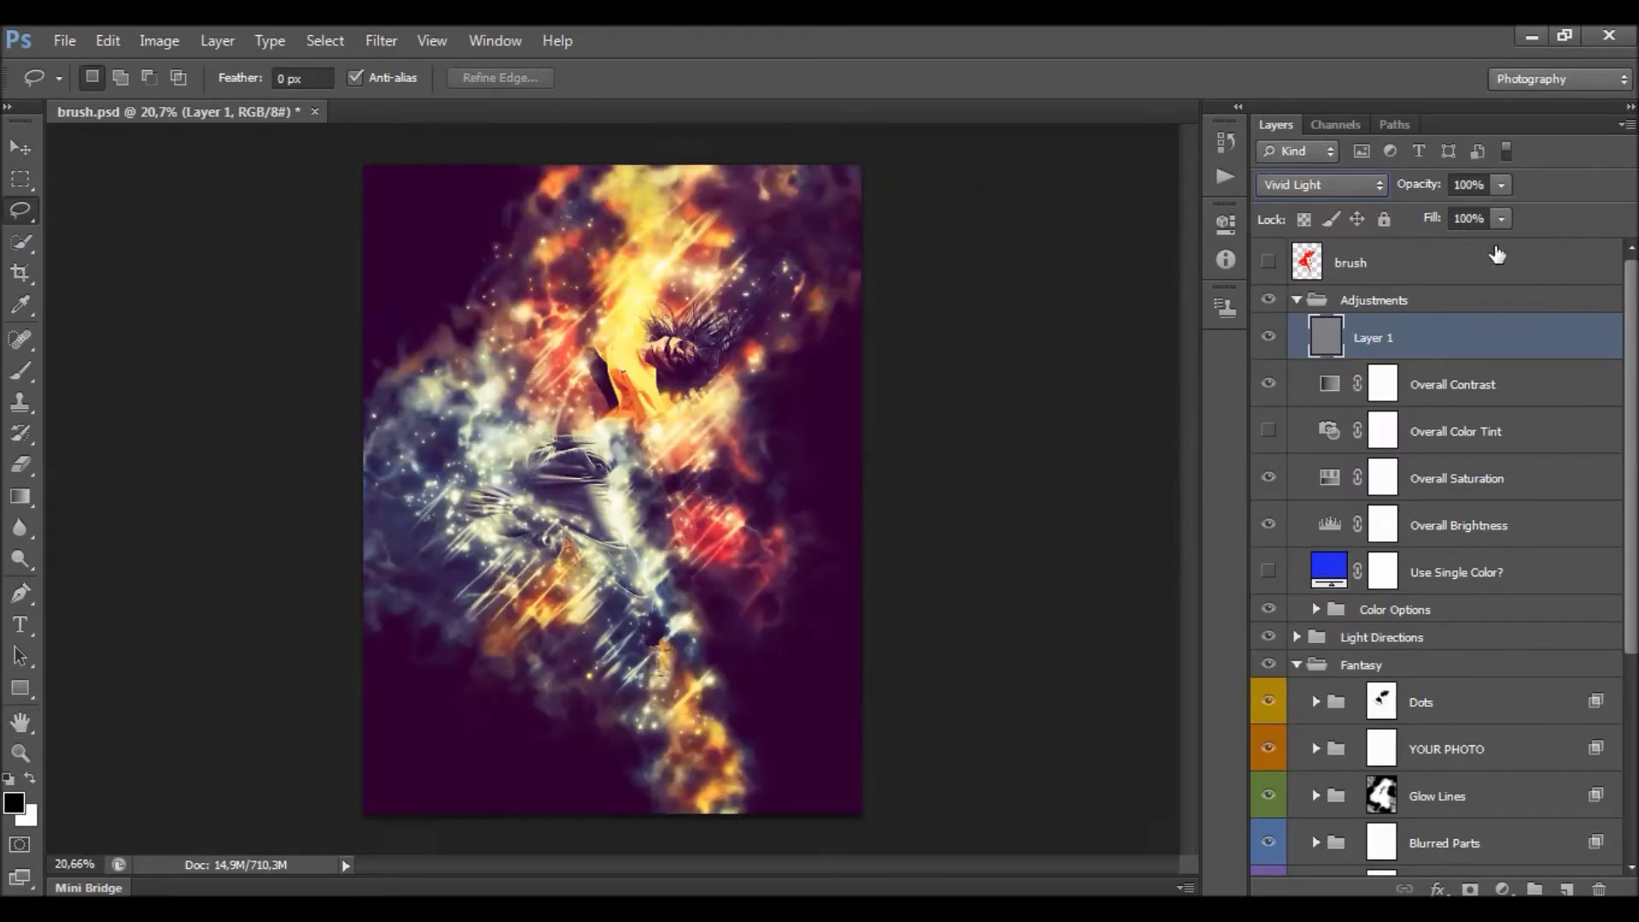
{"action": "scroll", "coordinate": [555, 421], "scroll_direction": "up", "scroll_amount": 2}
{"action": "scroll", "coordinate": [1032, 359], "scroll_direction": "down", "scroll_amount": 1}
{"action": "left_click", "coordinate": [1322, 185]}
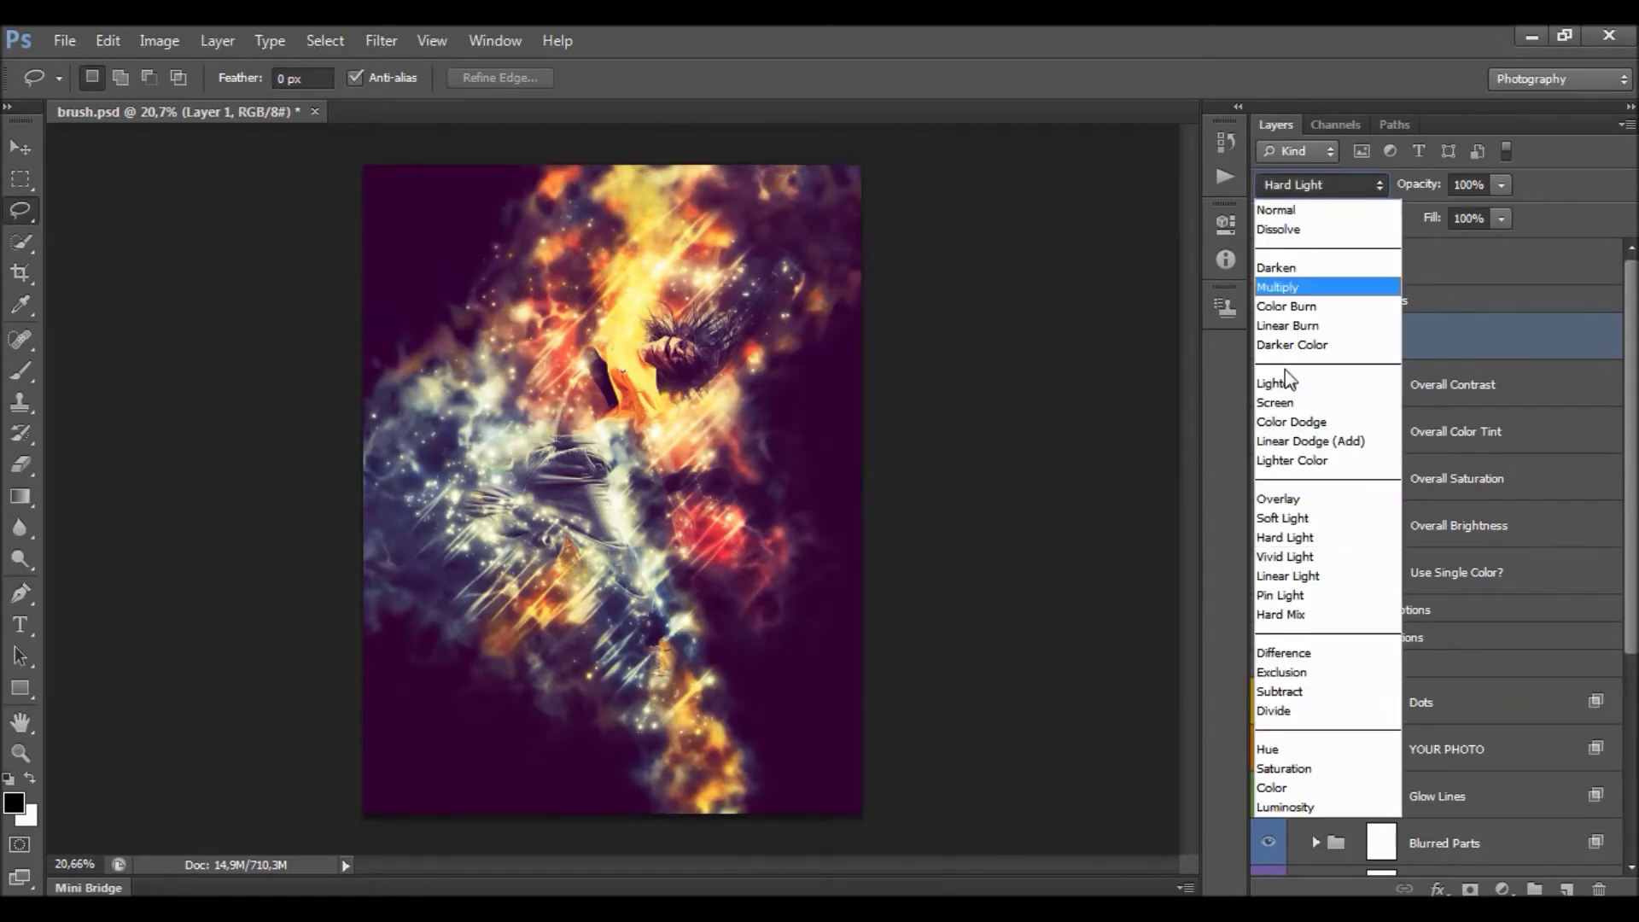
{"action": "left_click", "coordinate": [1285, 557]}
{"action": "left_click", "coordinate": [1465, 184]}
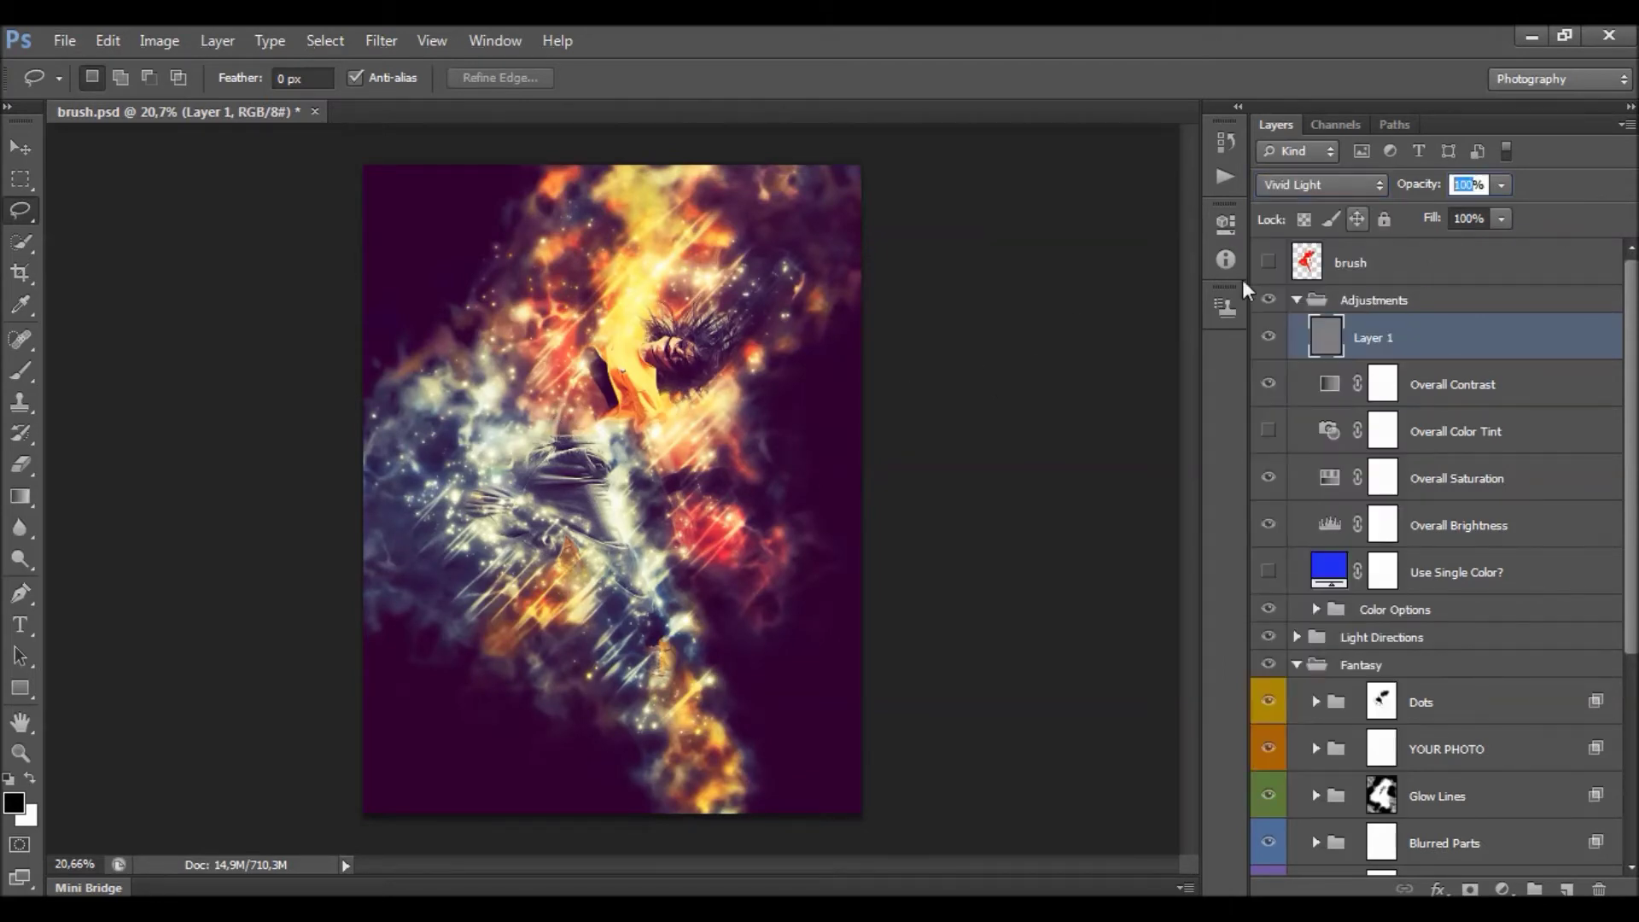
{"action": "type", "text": "90"}
{"action": "key", "text": "Return"}
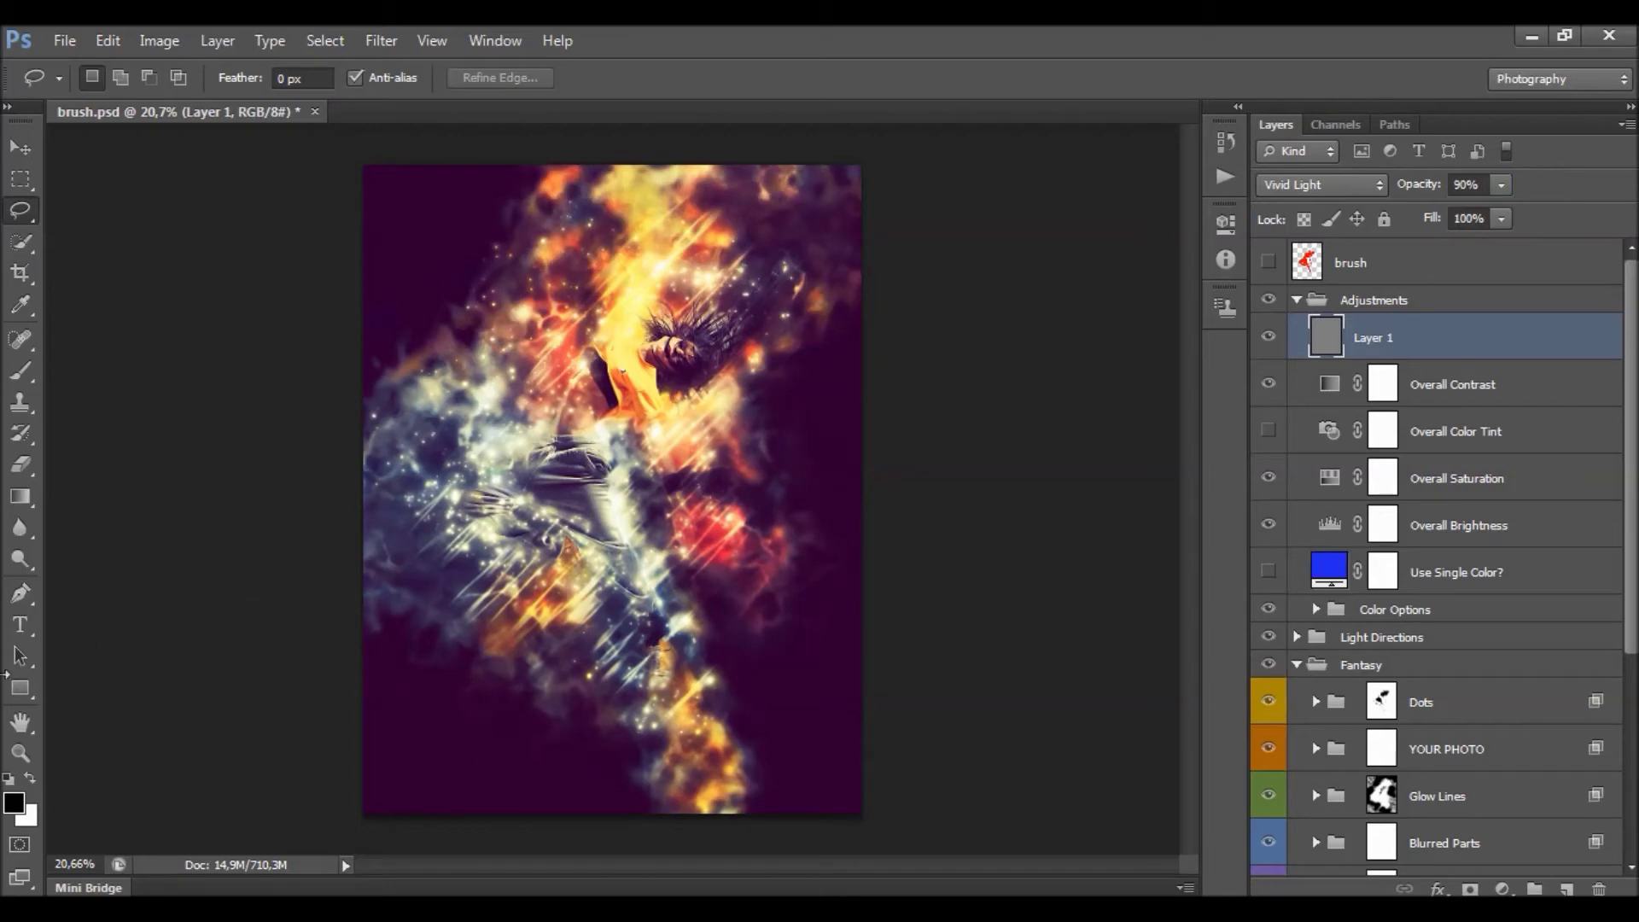
Examine the sharpened dancer image up close, from the hair and face down to the legs.
{"action": "left_click", "coordinate": [21, 754]}
{"action": "left_click", "coordinate": [642, 314]}
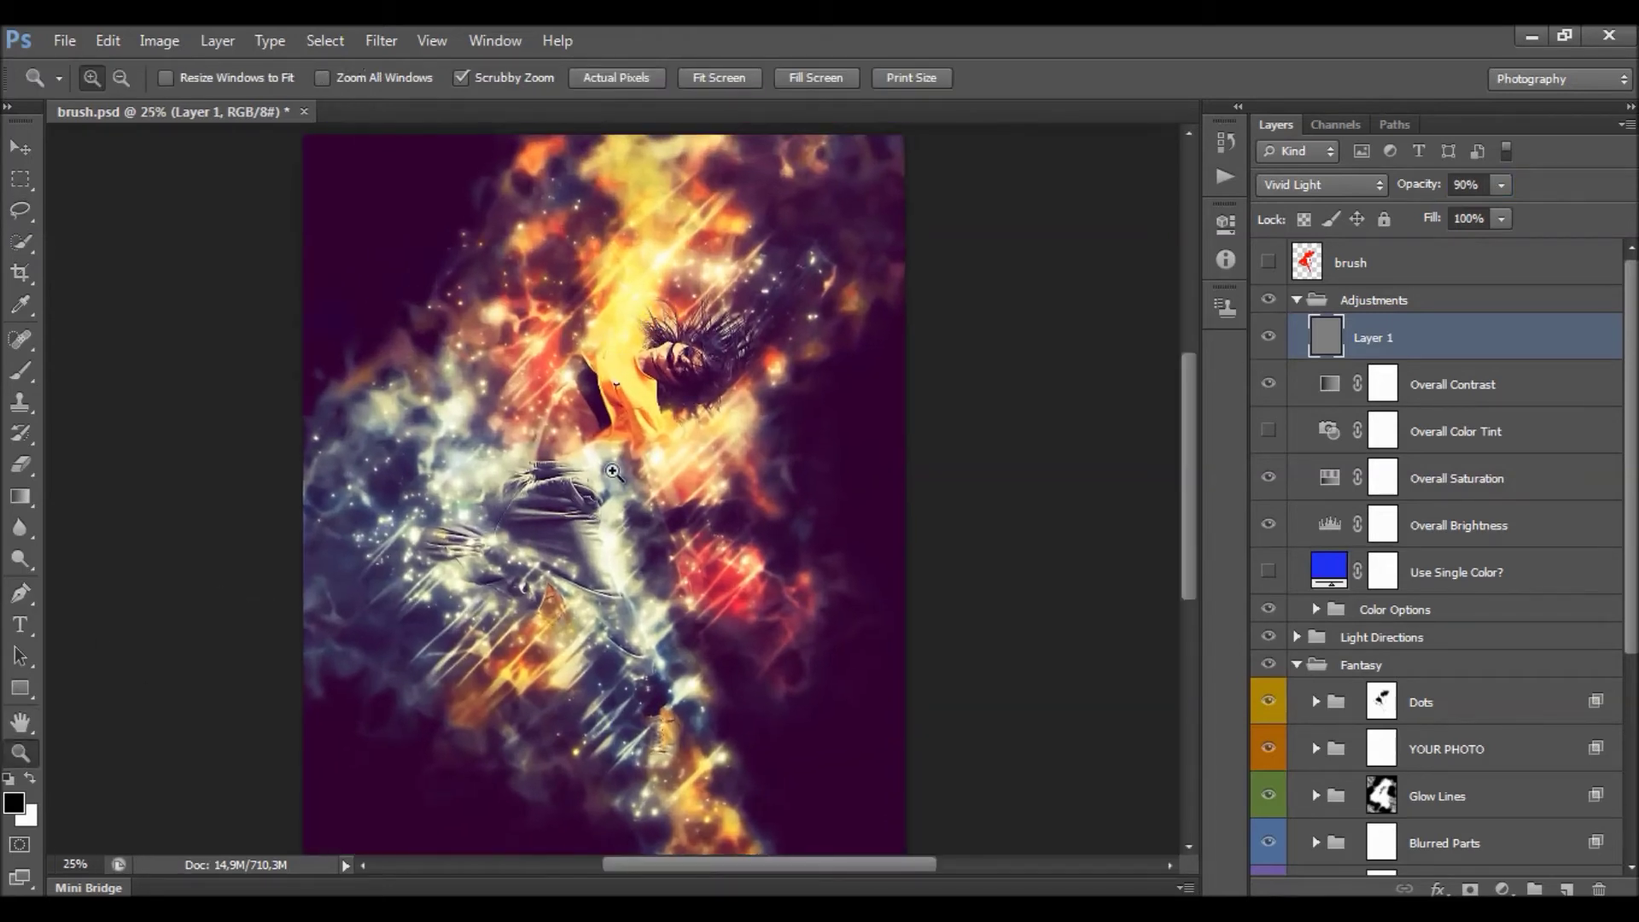
{"action": "left_click", "coordinate": [604, 417]}
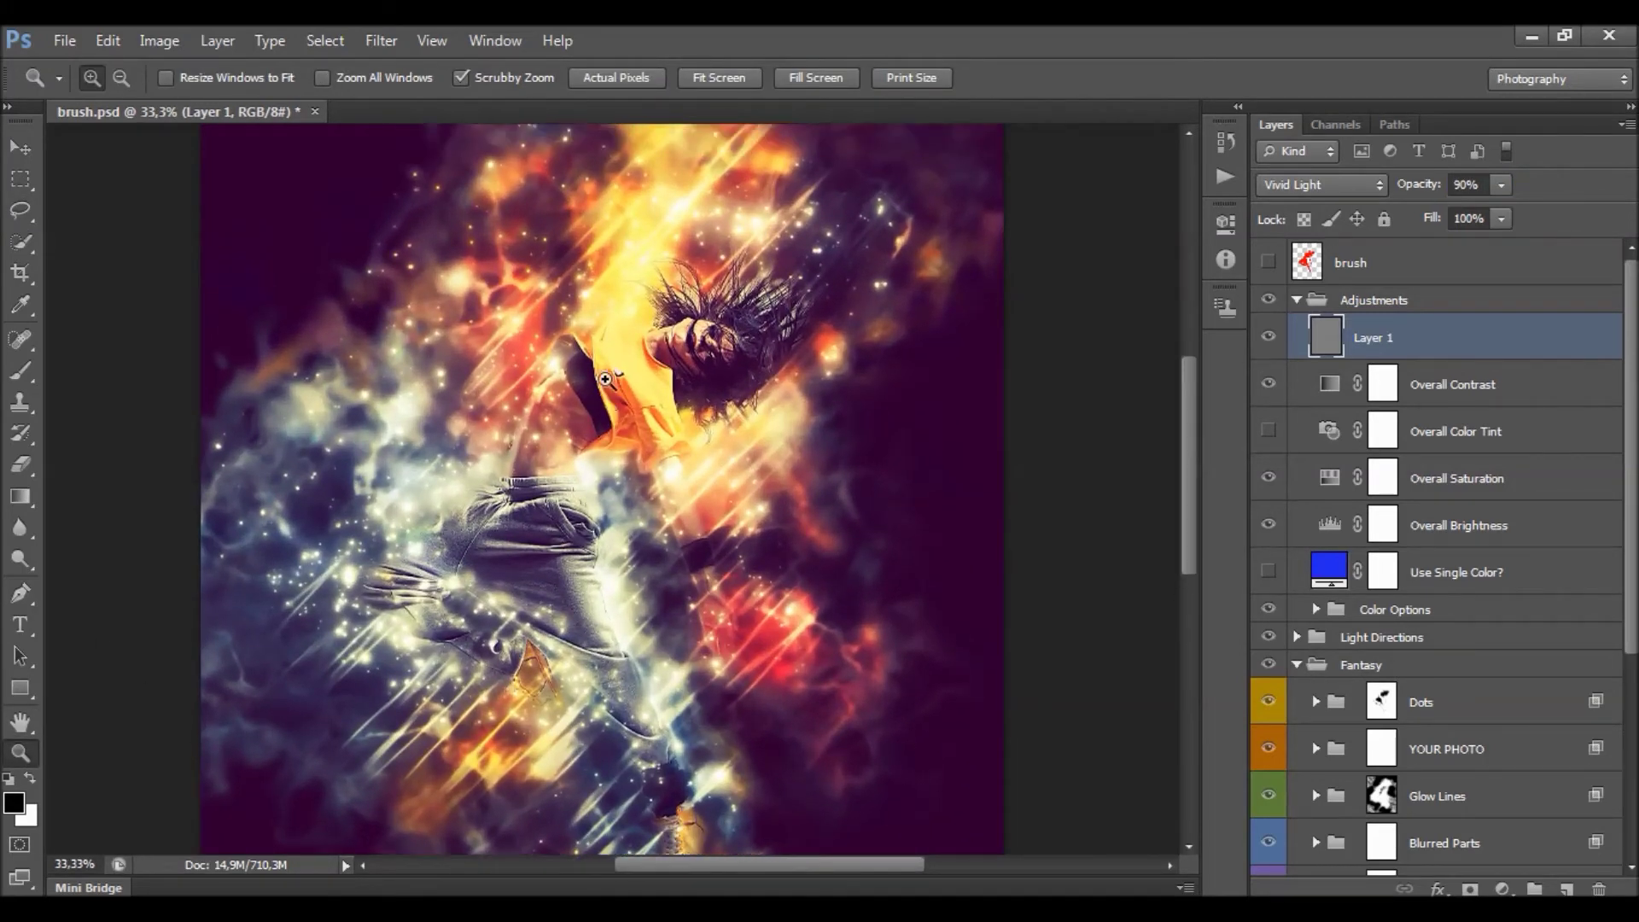
{"action": "scroll", "coordinate": [606, 378], "scroll_direction": "up", "scroll_amount": 2}
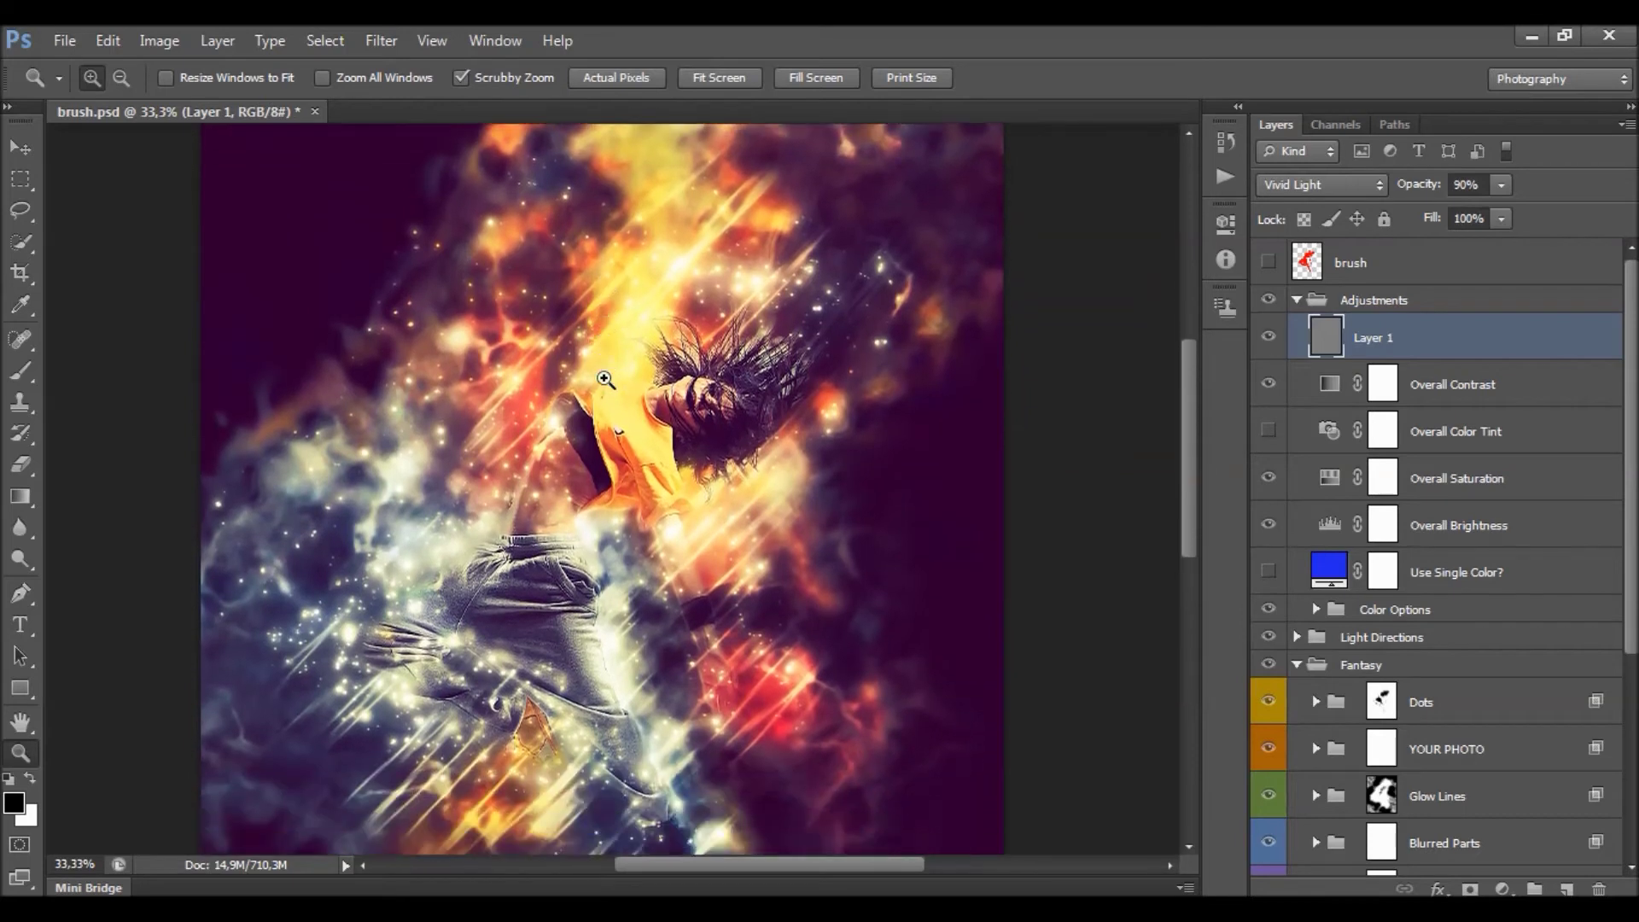
{"action": "scroll", "coordinate": [871, 410], "scroll_direction": "down", "scroll_amount": 10}
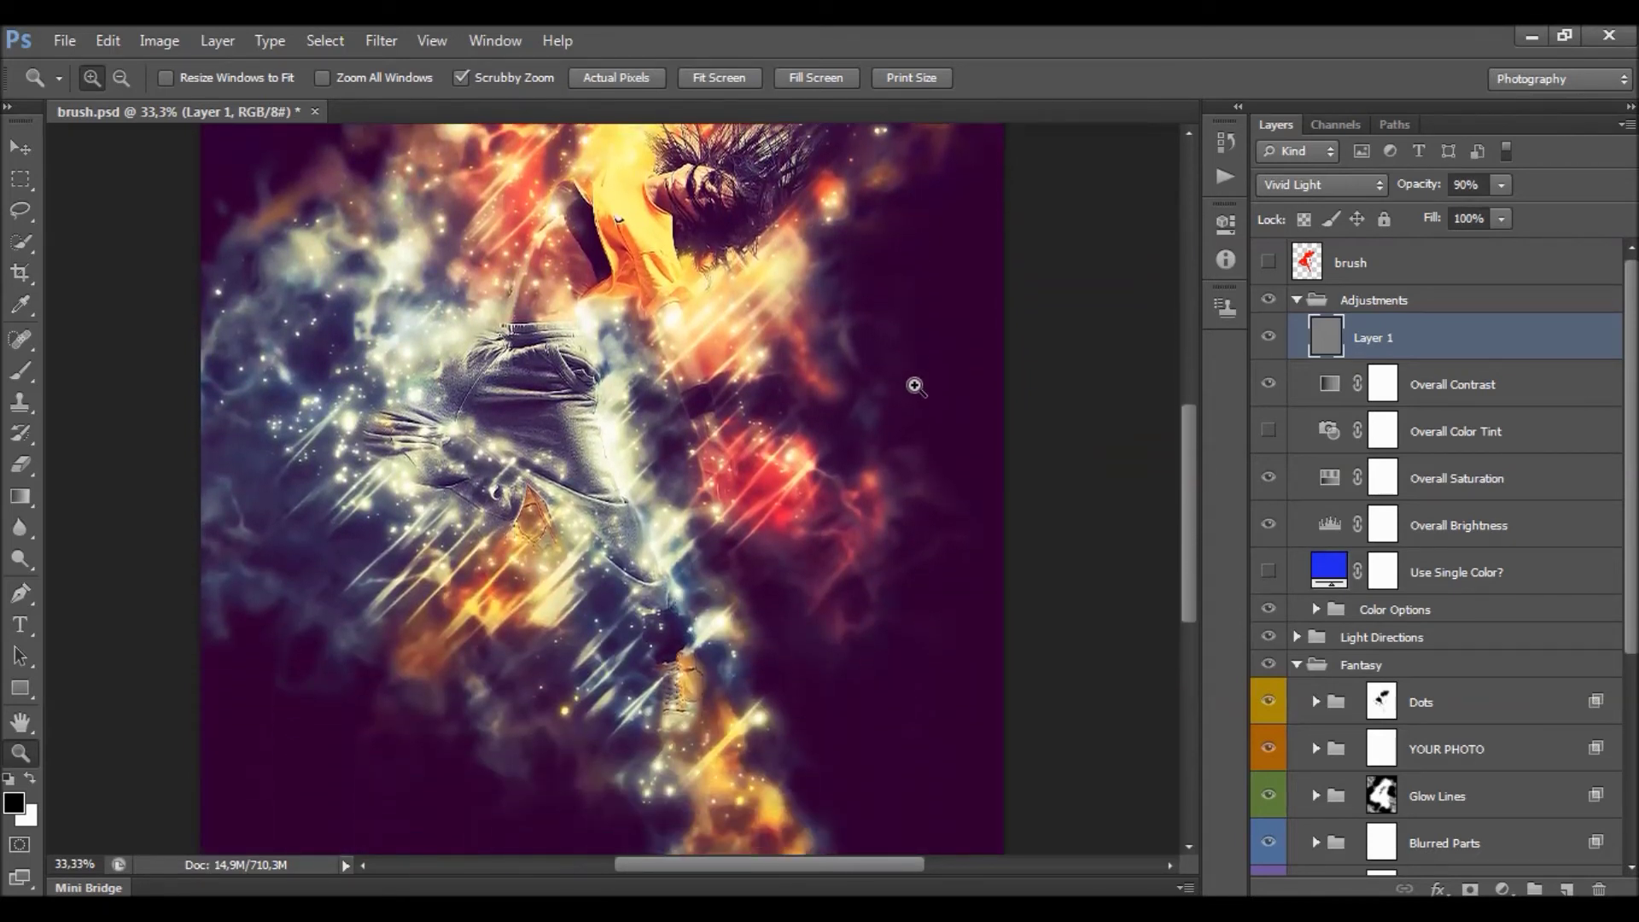
{"action": "scroll", "coordinate": [905, 382], "scroll_direction": "down", "scroll_amount": 5}
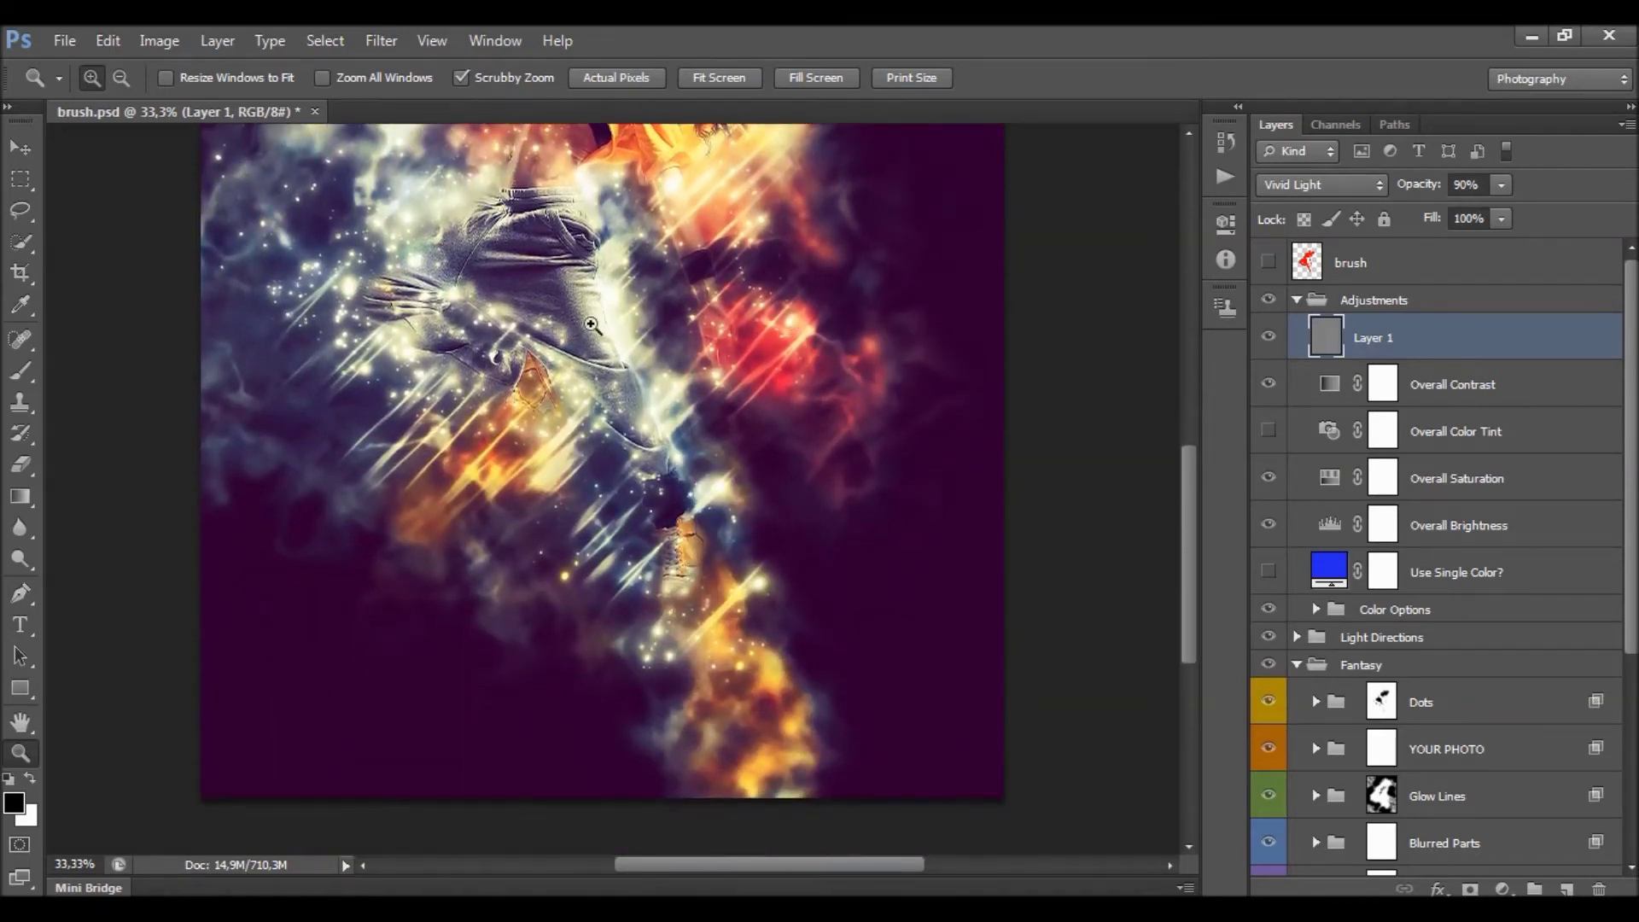
{"action": "scroll", "coordinate": [805, 380], "scroll_direction": "up", "scroll_amount": 8}
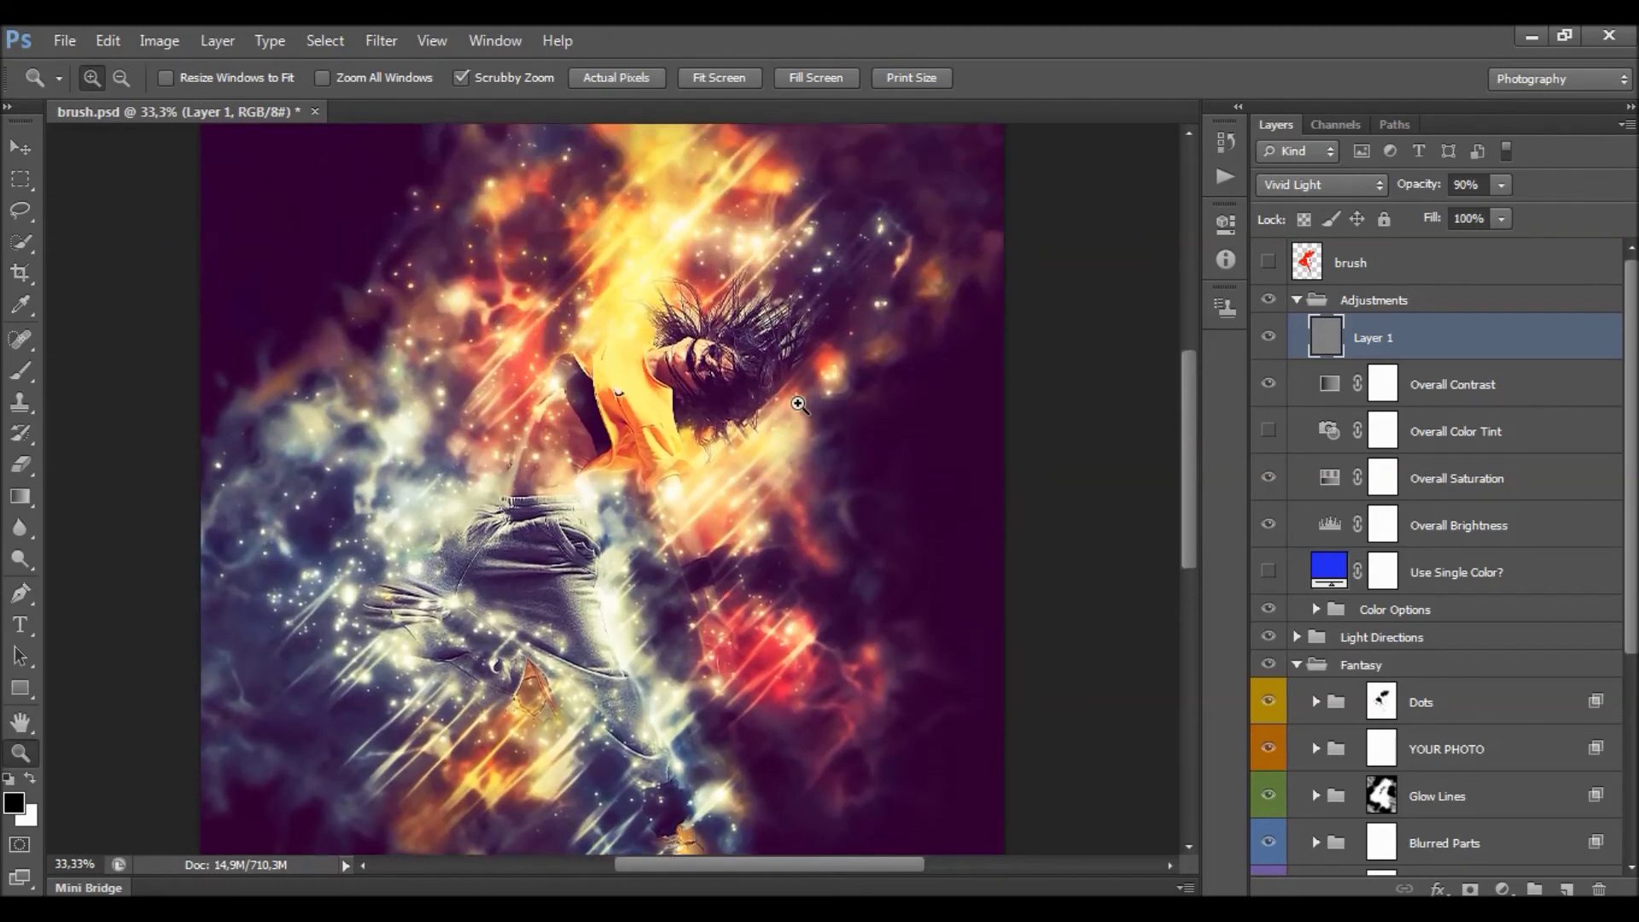
{"action": "left_click_drag", "start_coordinate": [724, 386], "coordinate": [674, 356]}
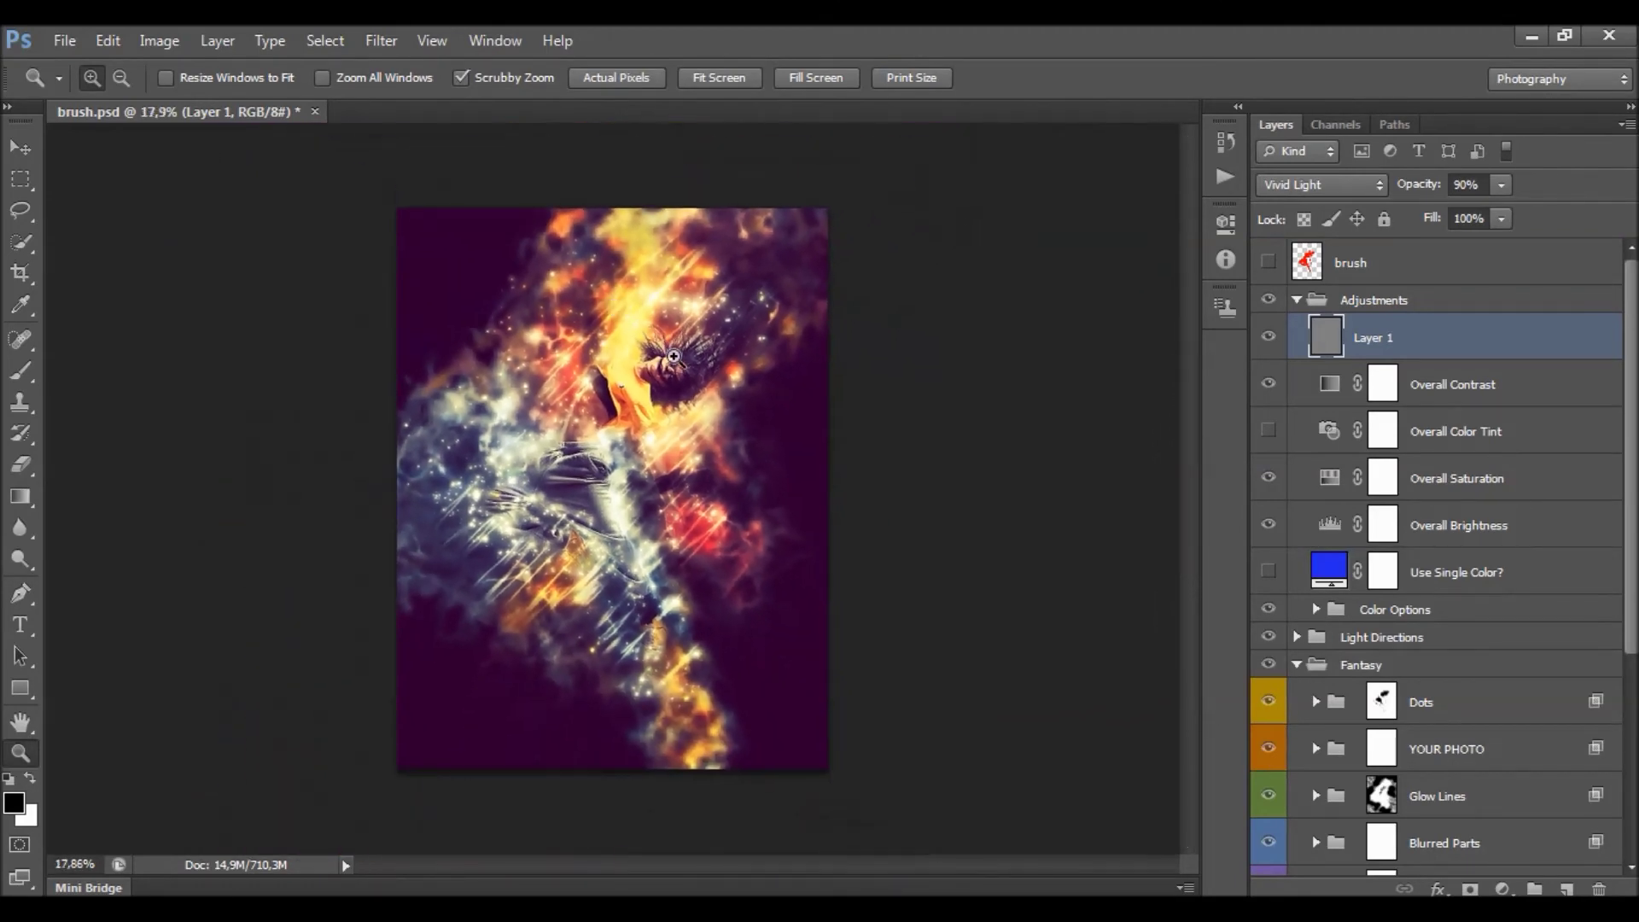
{"action": "left_click", "coordinate": [674, 356]}
Collapse the Adjustments and Fantasy layer groups.
{"action": "left_click", "coordinate": [1297, 300]}
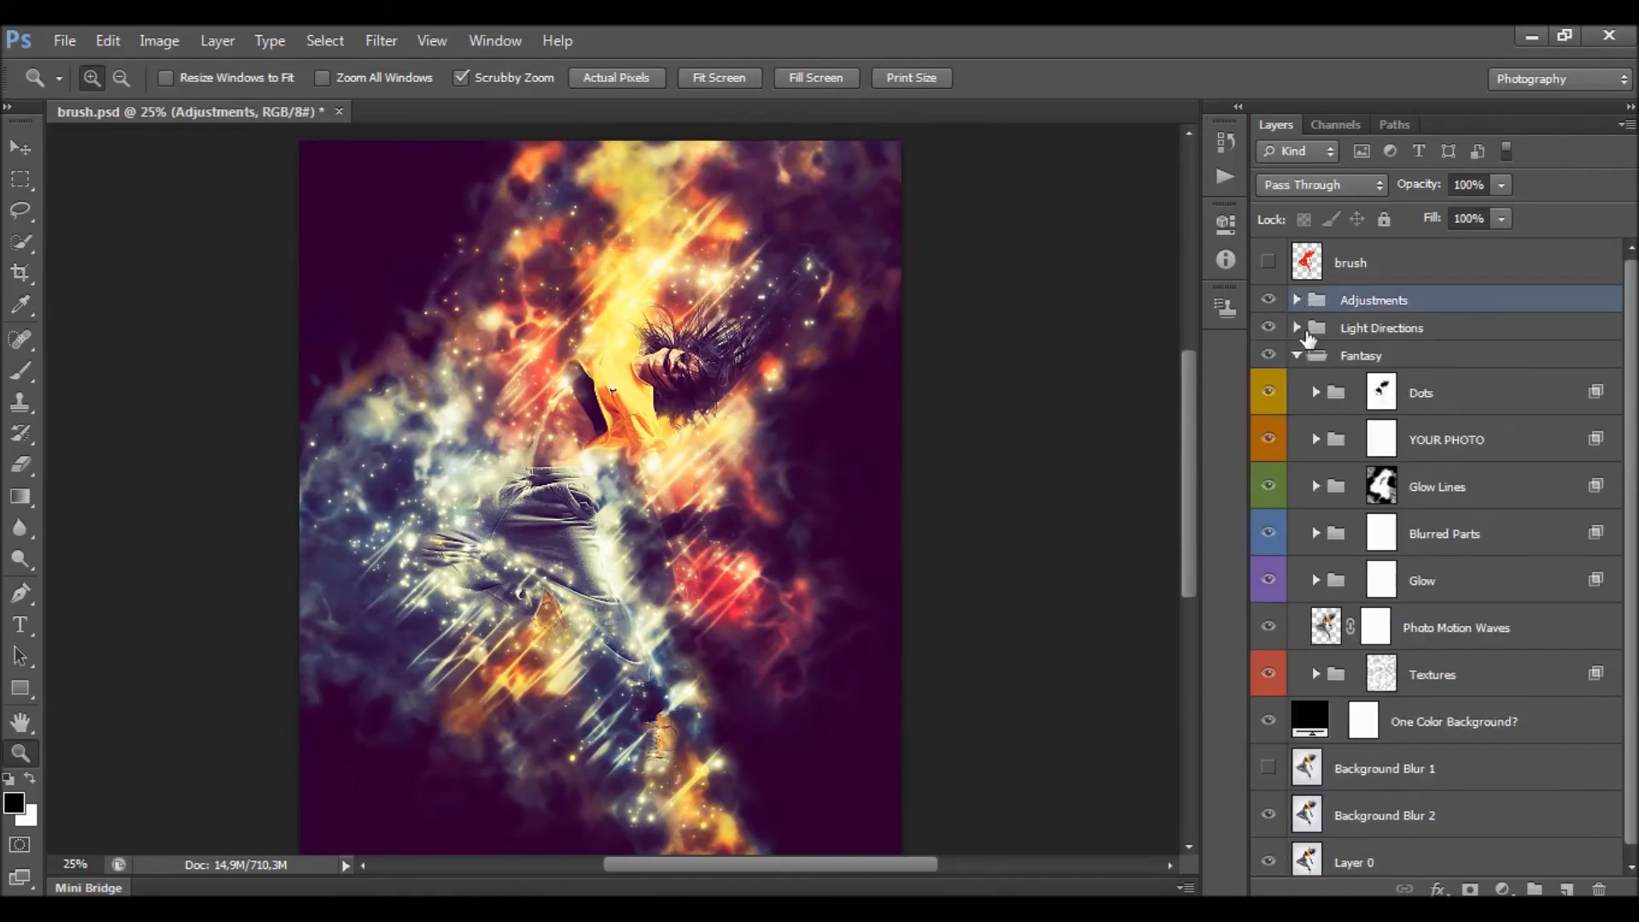
{"action": "left_click", "coordinate": [1297, 356]}
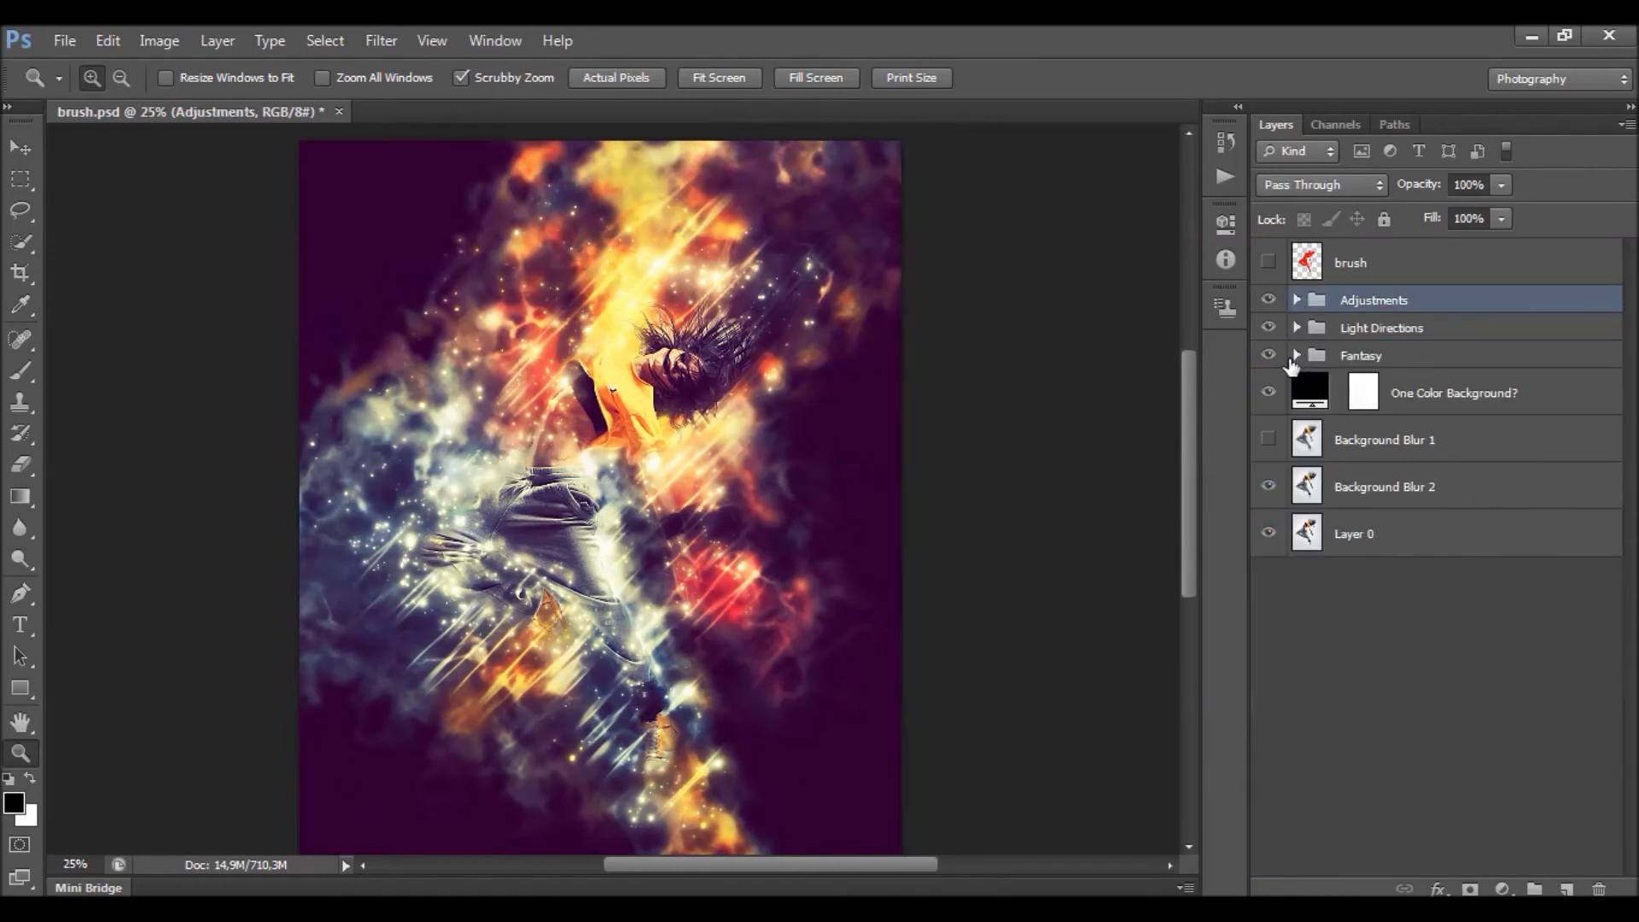
{"action": "scroll", "coordinate": [922, 336], "scroll_direction": "down", "scroll_amount": 2}
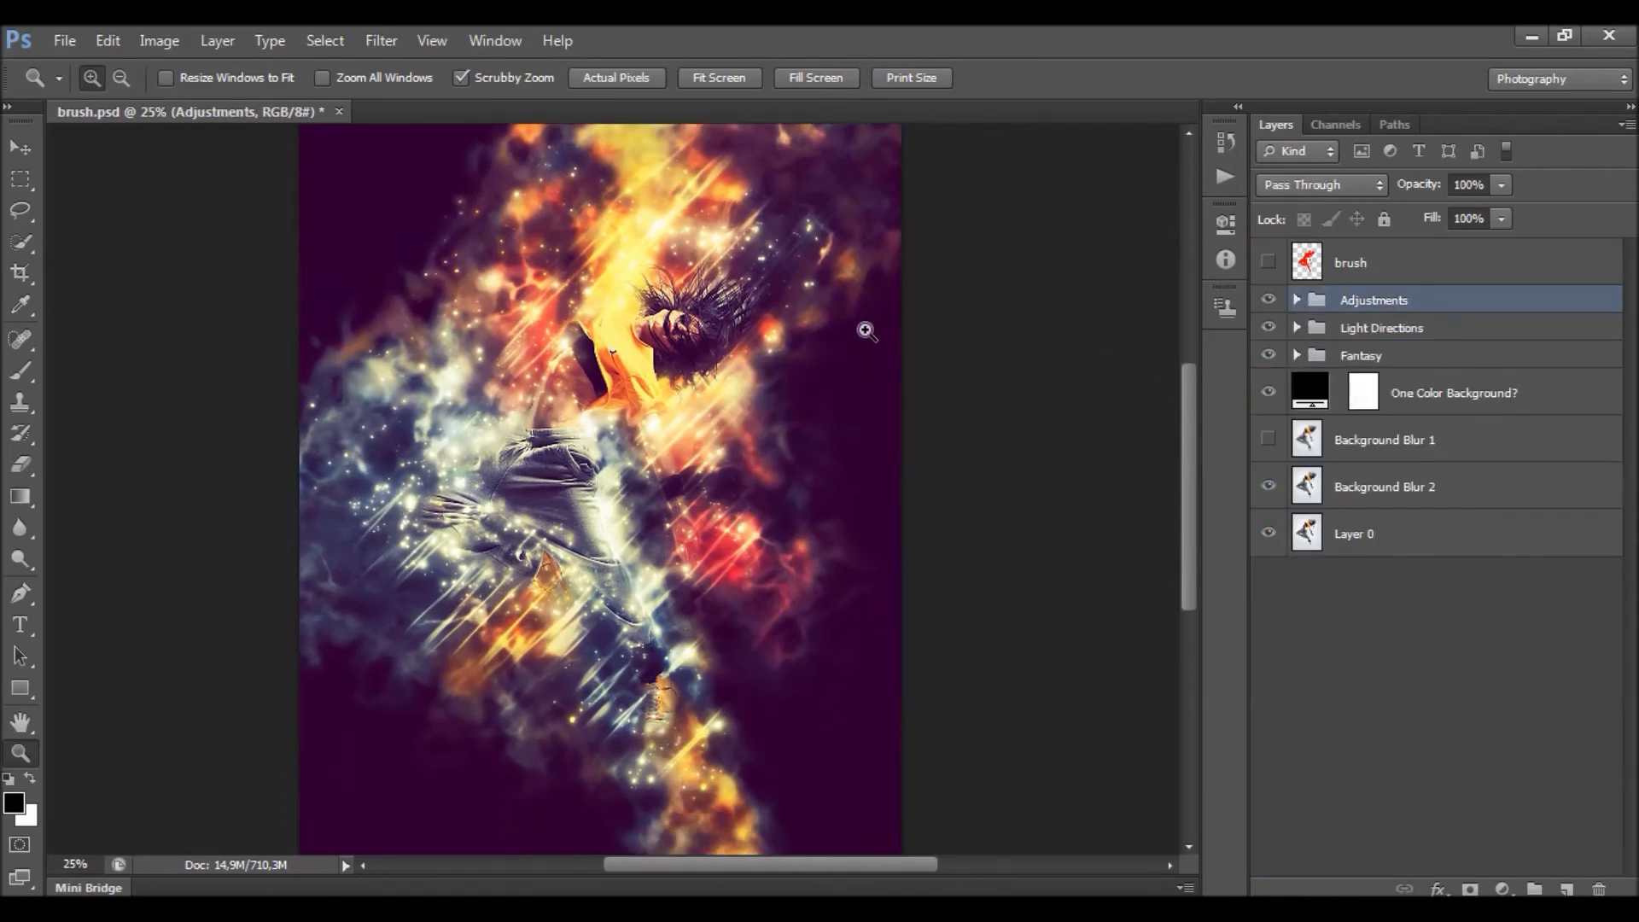